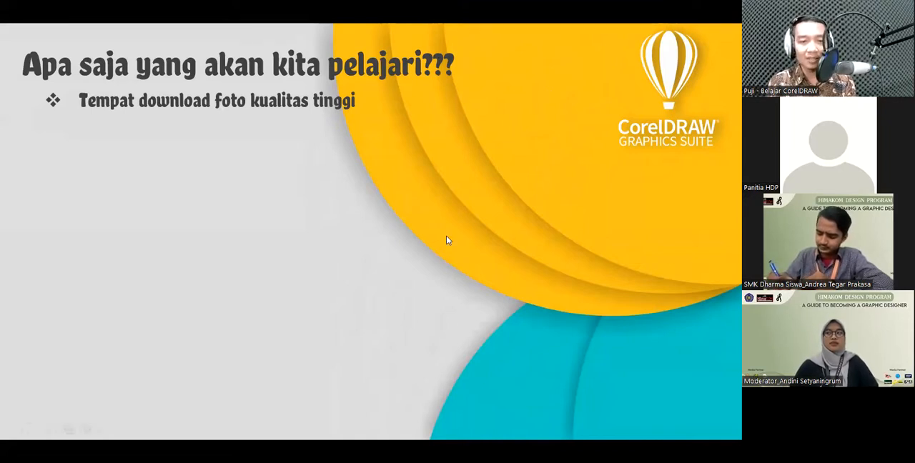
pyautogui.click(471, 236)
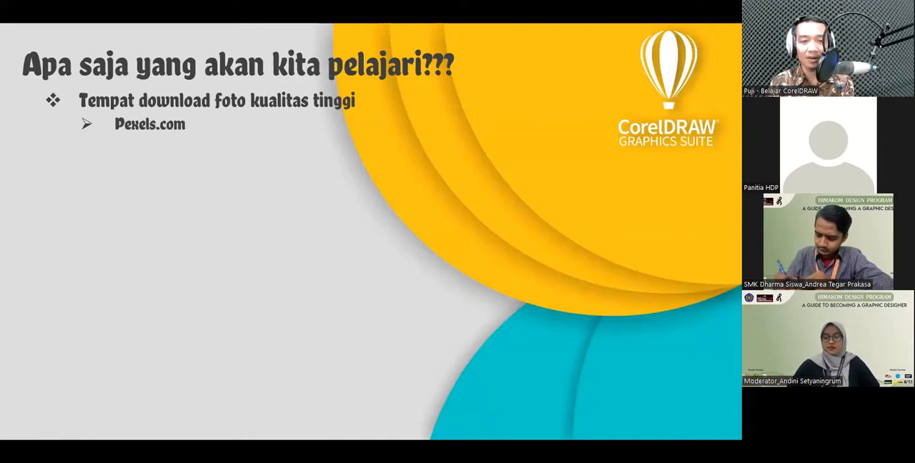
pyautogui.press('Right')
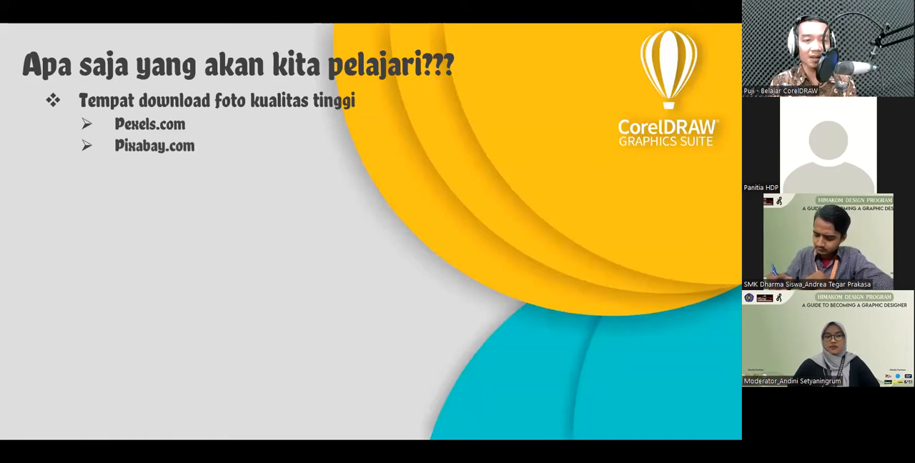
pyautogui.press('Right')
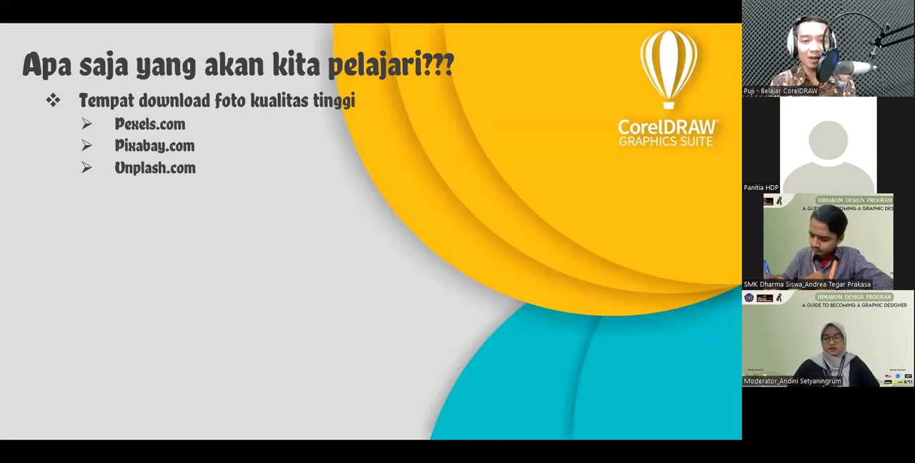
pyautogui.press('Right')
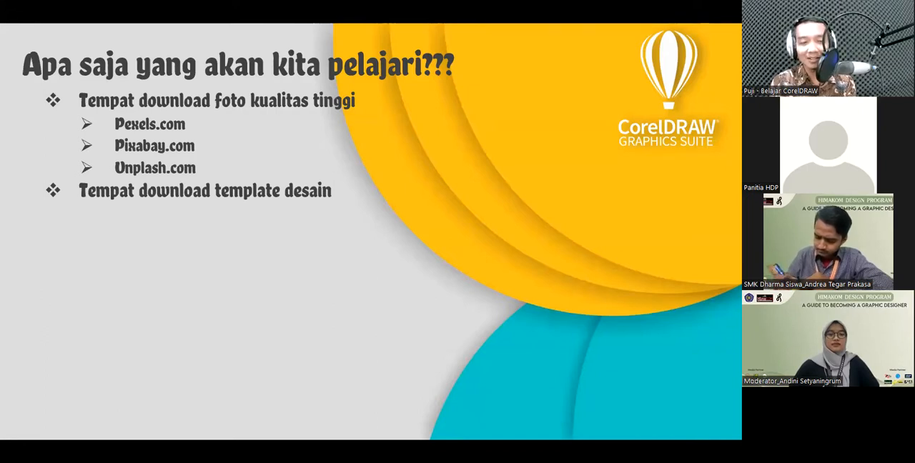
pyautogui.press('Right')
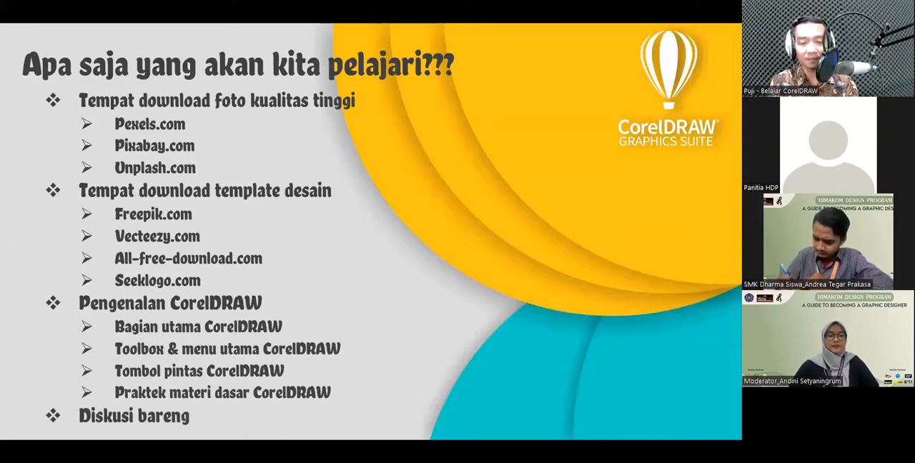
# - Switch to CorelDRAW and create a new blank A4 portrait document
pyautogui.hotkey('alt', 'Tab')
pyautogui.hotkey('alt', 'Tab')
pyautogui.hotkey('alt', 'Tab')
pyautogui.hotkey('alt', 'Tab')
pyautogui.hotkey('alt', 'Tab')
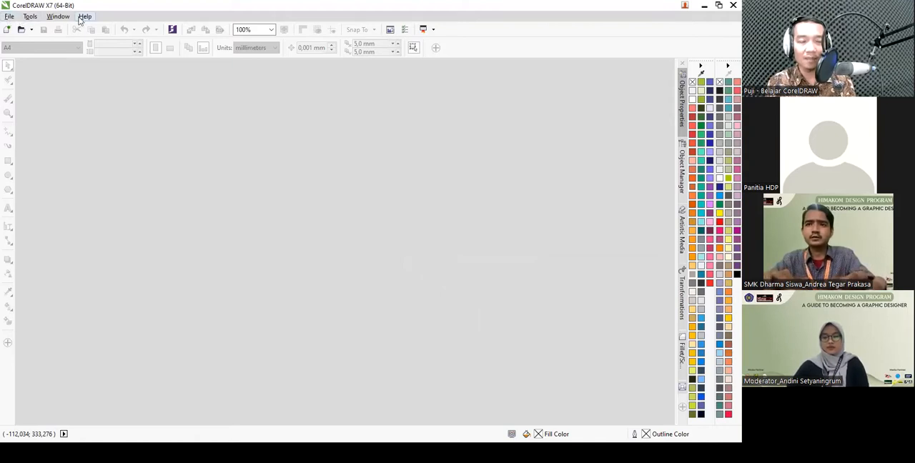
pyautogui.click(6, 20)
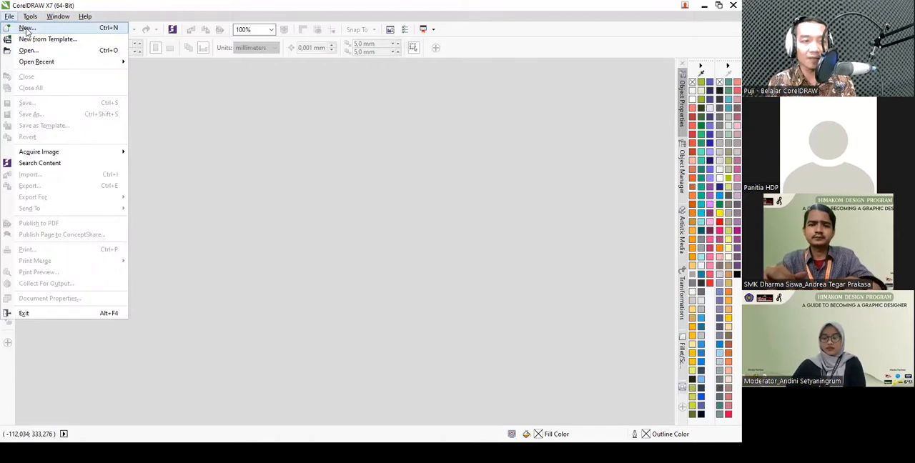
pyautogui.click(26, 28)
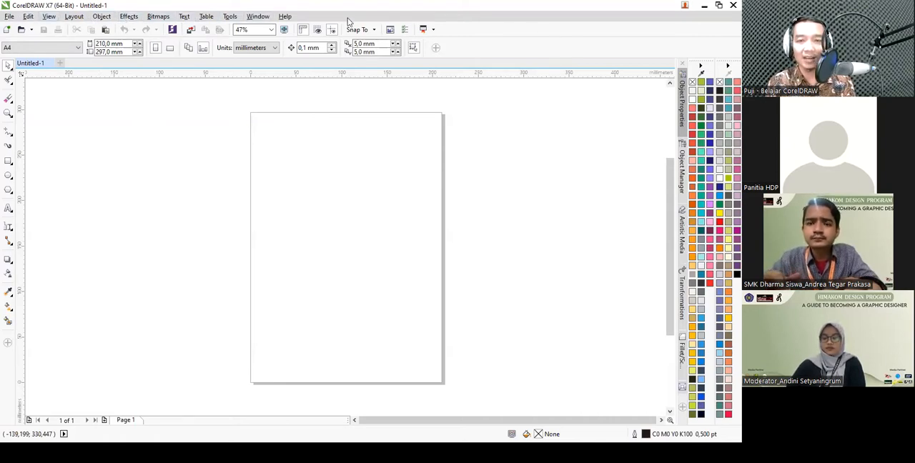
# - Hide the menu bar and restore it
pyautogui.rightClick(539, 33)
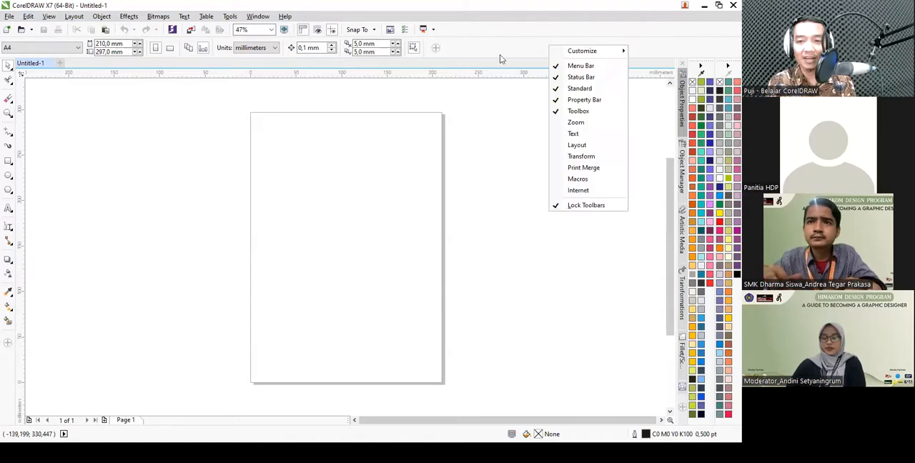
pyautogui.click(553, 66)
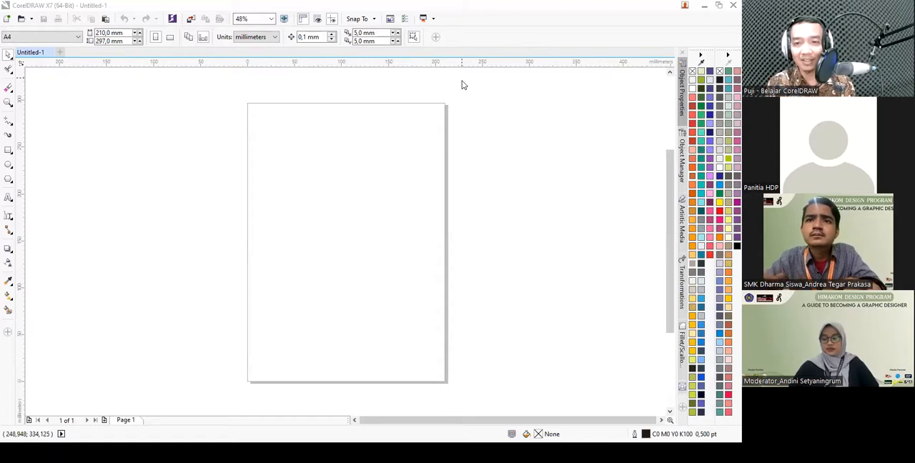
pyautogui.rightClick(529, 37)
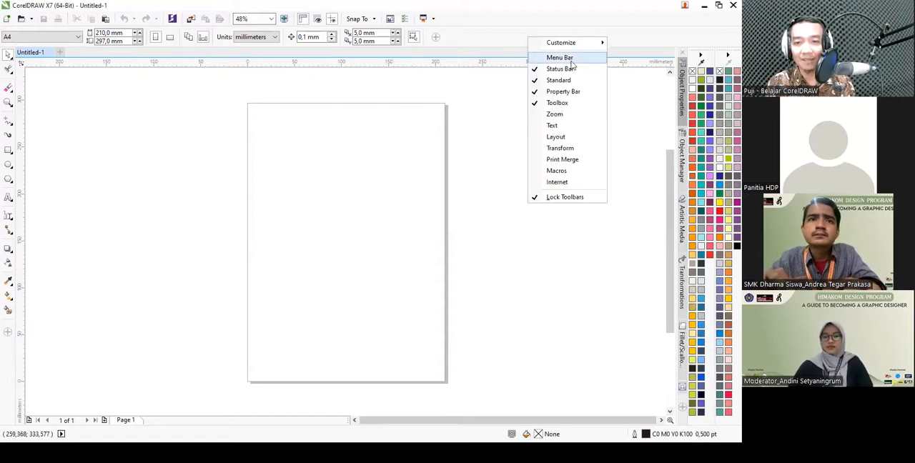
pyautogui.click(560, 58)
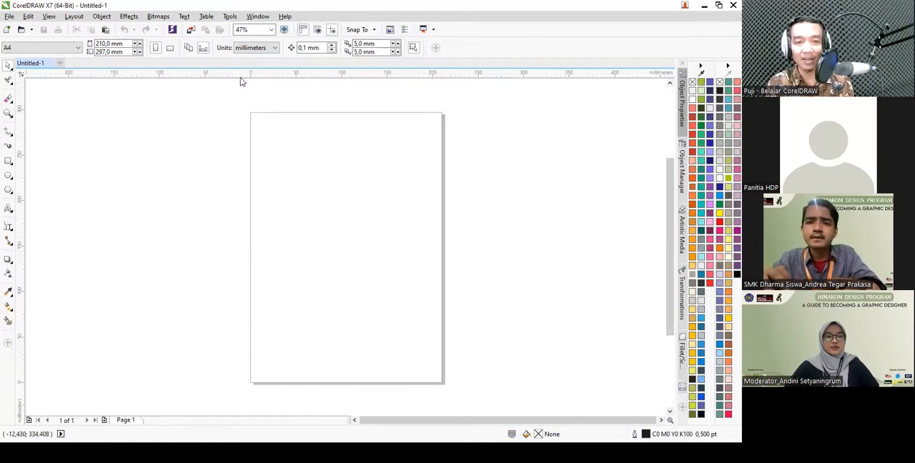
# - Place horizontal guidelines at about Y 290 and 307 mm and vertical guidelines at about X -85 and -72 mm
pyautogui.moveTo(245, 74); pyautogui.dragTo(249, 118)
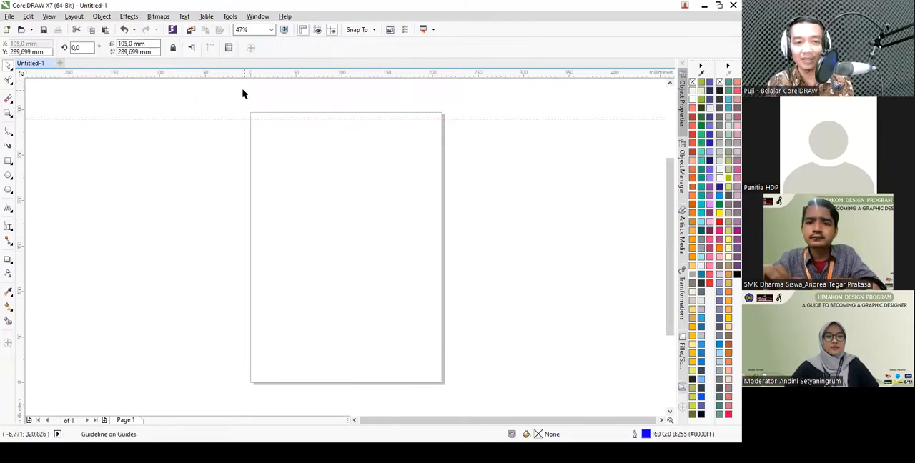
pyautogui.moveTo(242, 74); pyautogui.dragTo(251, 103)
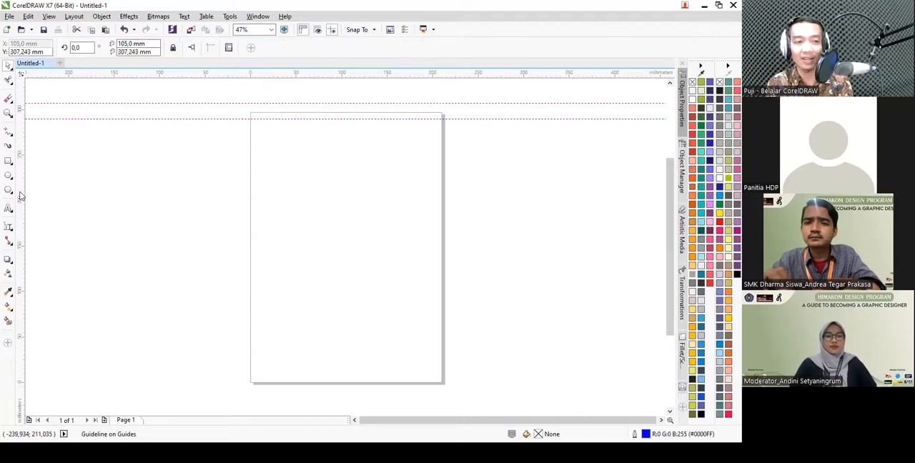
pyautogui.moveTo(20, 194); pyautogui.dragTo(172, 198)
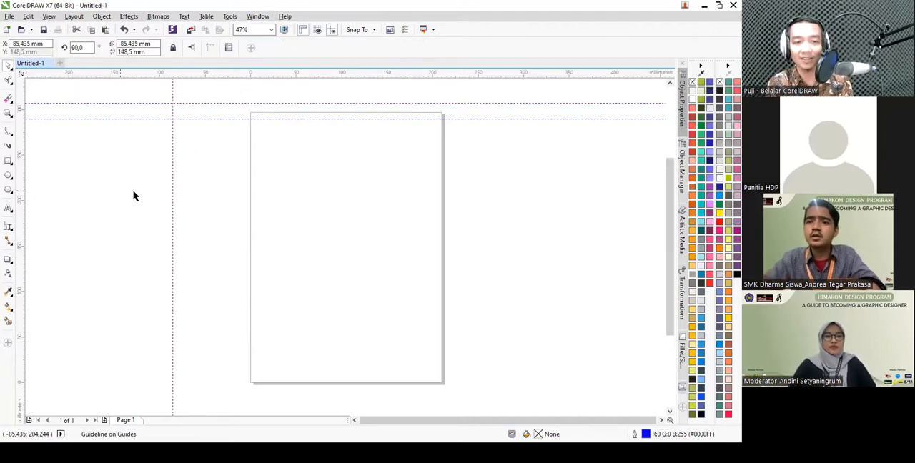
pyautogui.moveTo(21, 190); pyautogui.dragTo(185, 196)
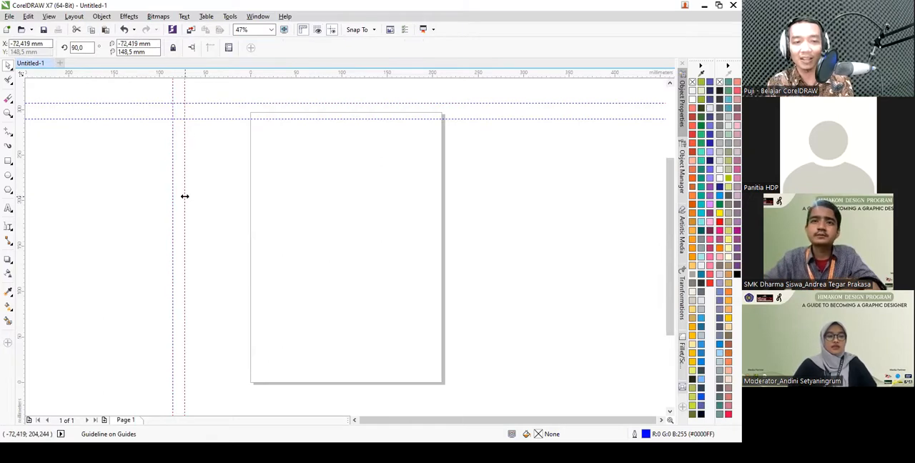
# - Delete both vertical guidelines and both horizontal guidelines
pyautogui.click(184, 197)
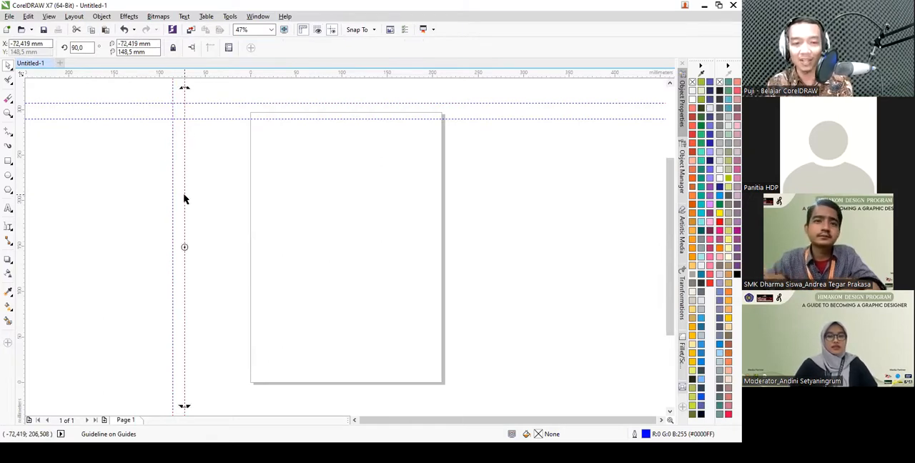
pyautogui.press('Delete')
pyautogui.click(172, 193)
pyautogui.press('Delete')
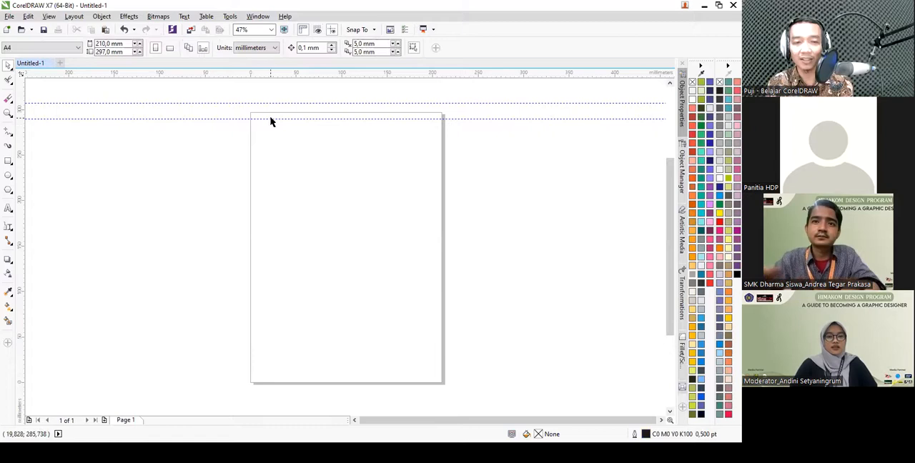
pyautogui.press('Delete')
pyautogui.click(281, 104)
pyautogui.press('Delete')
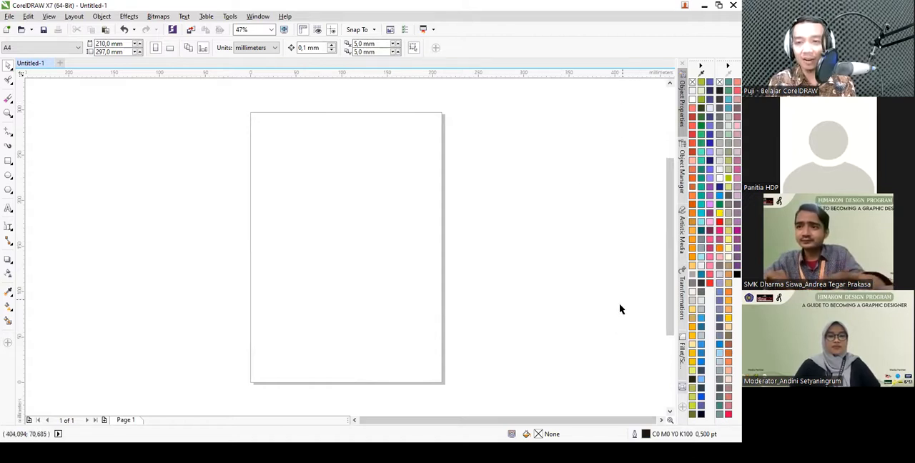
# - Look through the Object Properties, Object Manager, Artistic Media and Transformations dockers, ending on Object Properties
pyautogui.click(685, 113)
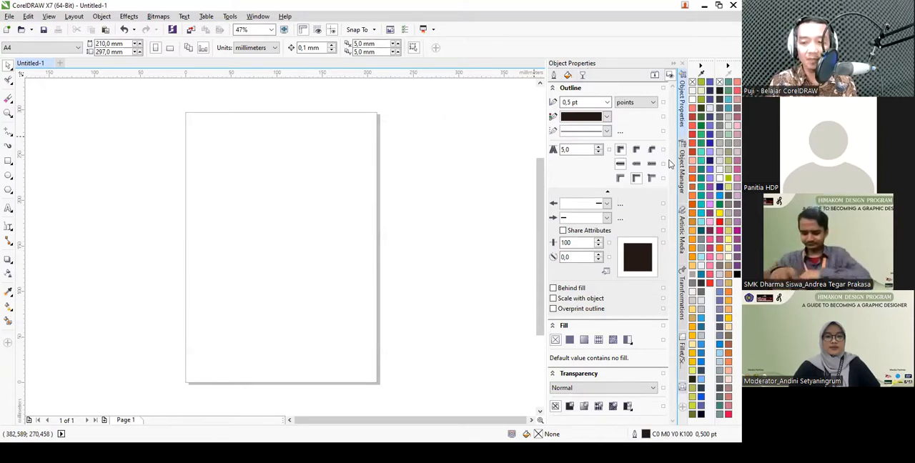
pyautogui.click(682, 192)
pyautogui.click(682, 215)
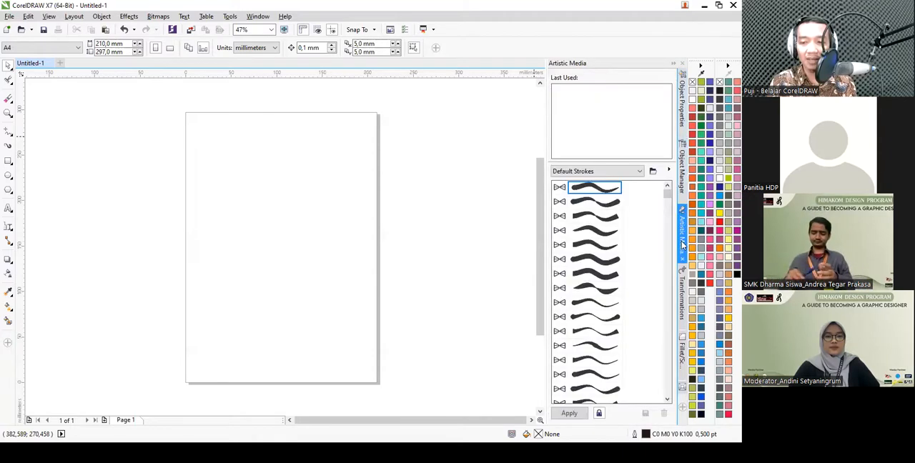
pyautogui.click(682, 288)
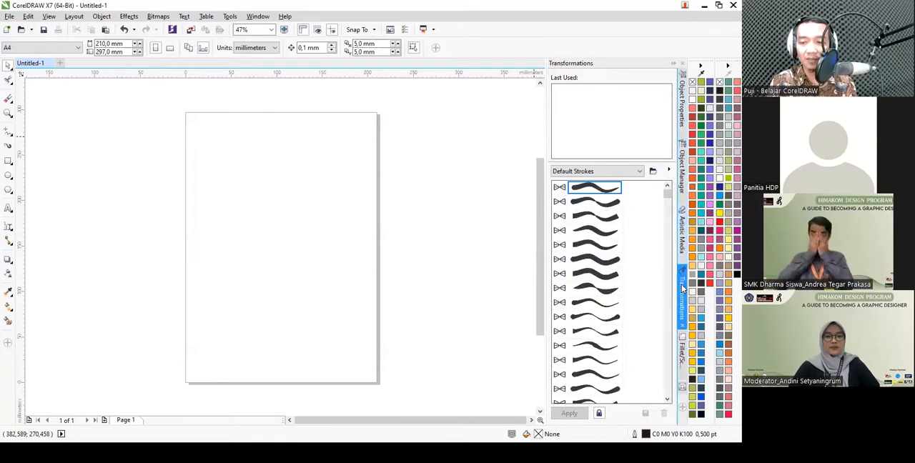
pyautogui.click(682, 108)
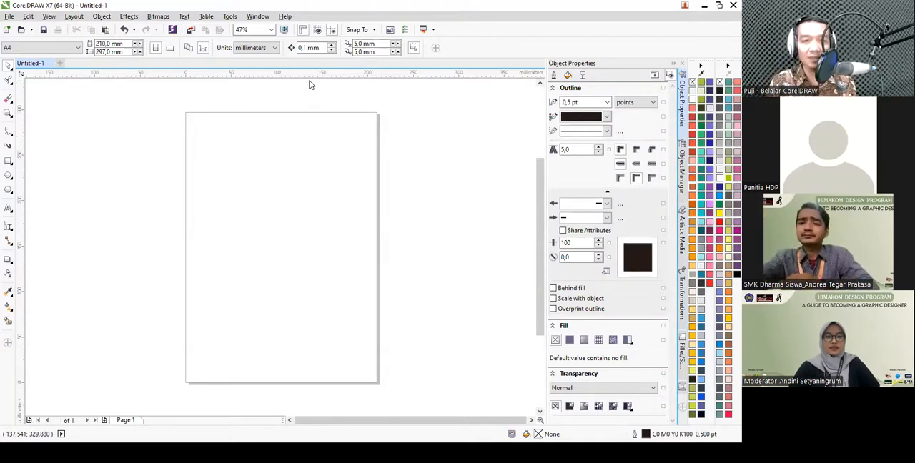
# - Examine the list of dockers that can be shown or hidden, and close it without changing any
pyautogui.click(259, 15)
pyautogui.moveTo(313, 153)
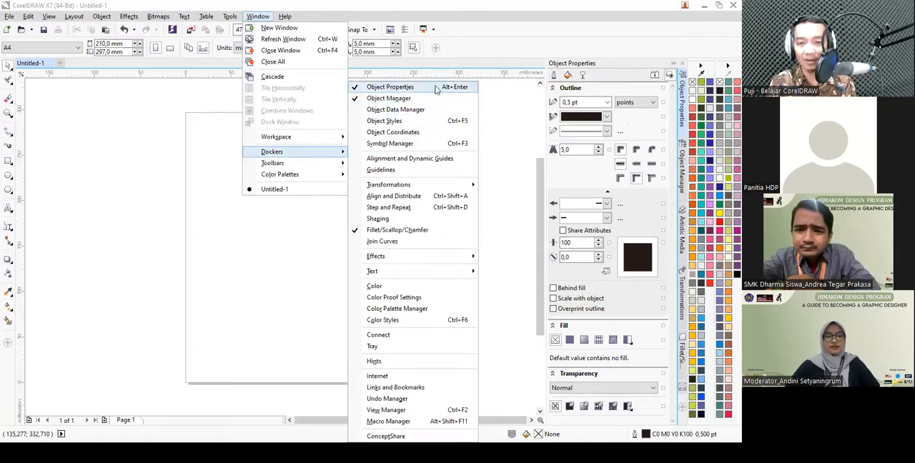
pyautogui.click(512, 113)
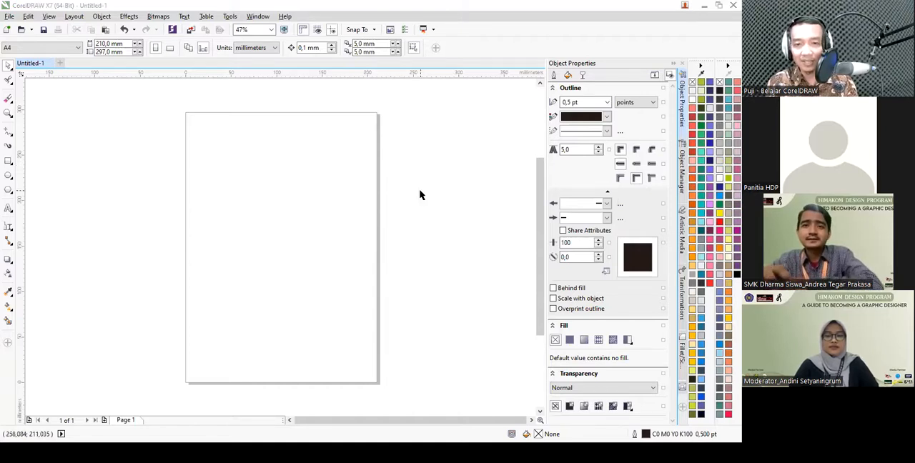
# - Open the Link Paket Desain text file from the KELAS COREL HIMAKOM UMS folder, select its whole link, and return to CorelDRAW
pyautogui.hotkey('alt', 'Tab')
pyautogui.hotkey('alt', 'Tab')
pyautogui.hotkey('alt', 'Tab')
pyautogui.hotkey('alt', 'Tab')
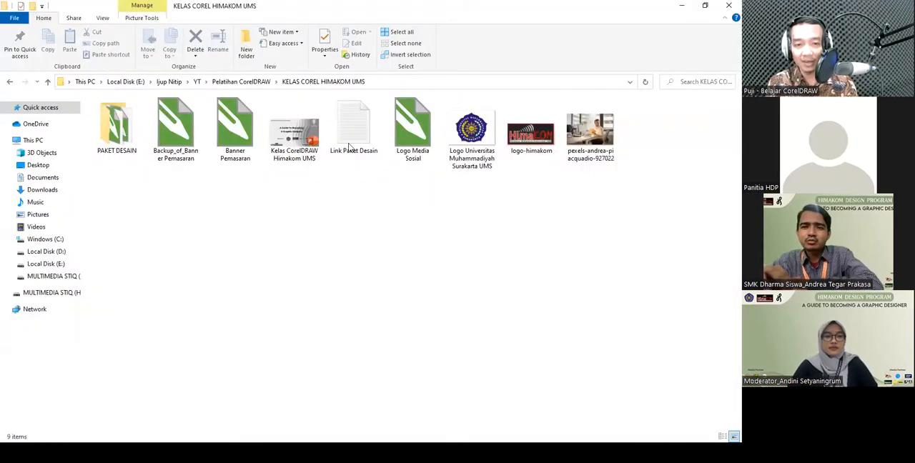
pyautogui.doubleClick(354, 143)
pyautogui.hotkey('ctrl', 'a')
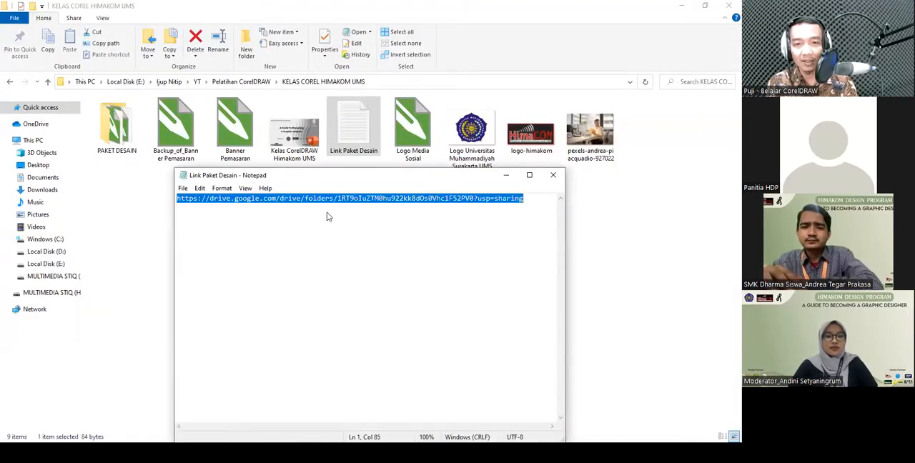
pyautogui.hotkey('alt', 'Tab')
pyautogui.hotkey('alt', 'Tab')
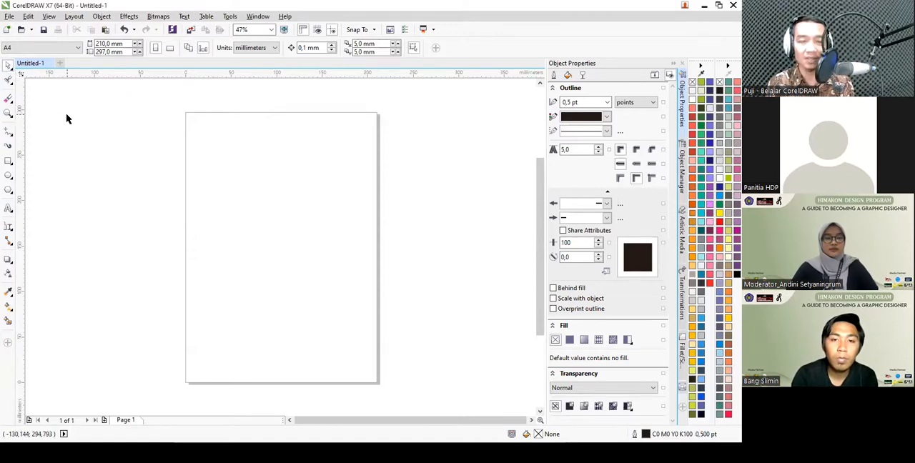
# - Import the Pexels office photo from the KELAS COREL HIMAKOM UMS folder and place it on the page about 150 × 100 mm
pyautogui.click(9, 17)
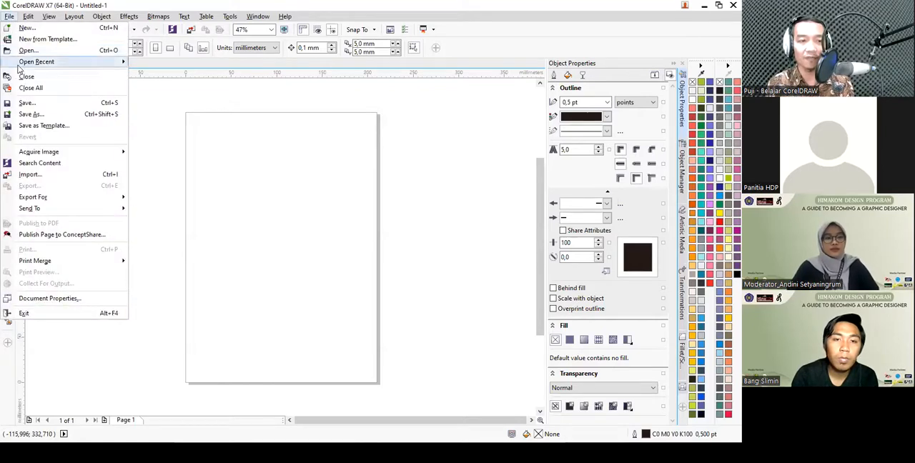
pyautogui.click(88, 178)
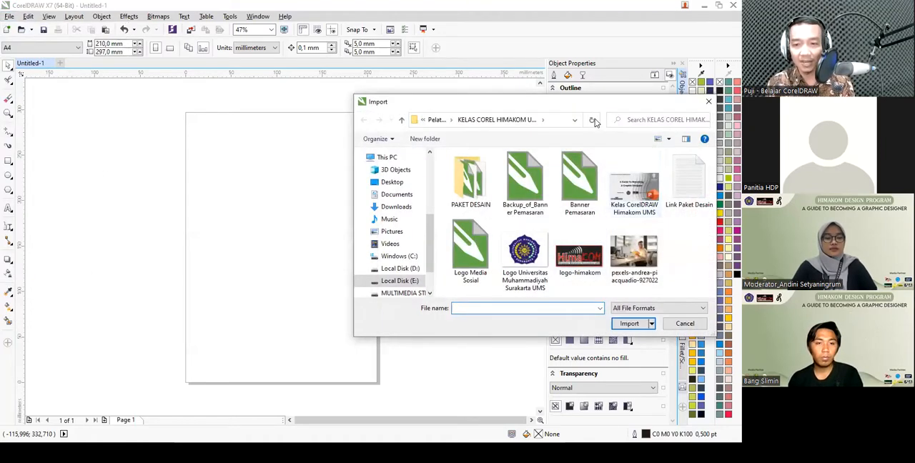
pyautogui.doubleClick(632, 257)
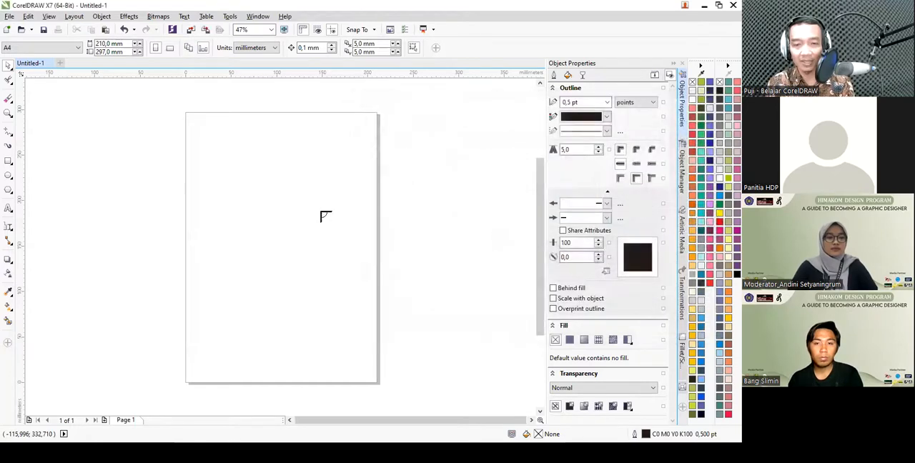
pyautogui.moveTo(200, 166); pyautogui.dragTo(341, 254)
pyautogui.click(349, 212)
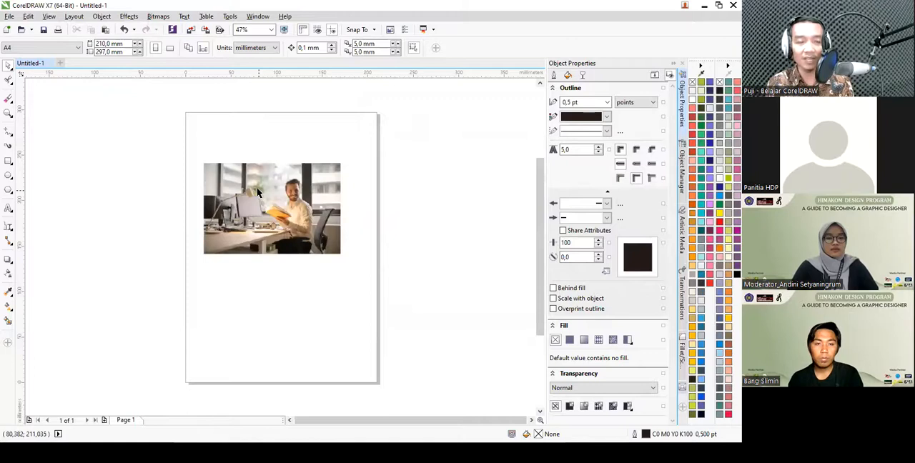
# - Move the photo slightly up and to the right, and enlarge it proportionally to about 158 × 106 mm
pyautogui.moveTo(283, 193)
pyautogui.mouseDown()
pyautogui.moveTo(151, 189)
pyautogui.moveTo(286, 215)
pyautogui.moveTo(296, 192)
pyautogui.mouseUp()
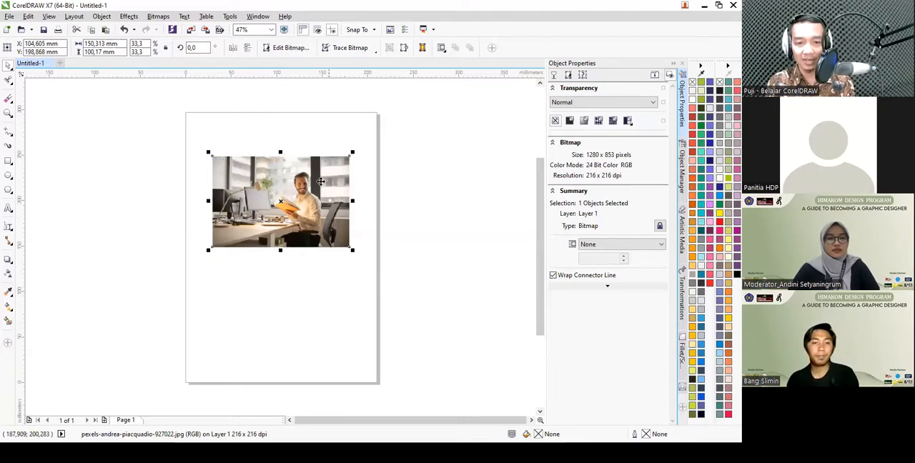
pyautogui.moveTo(353, 251); pyautogui.dragTo(361, 287)
pyautogui.scroll(3, 287, 165)
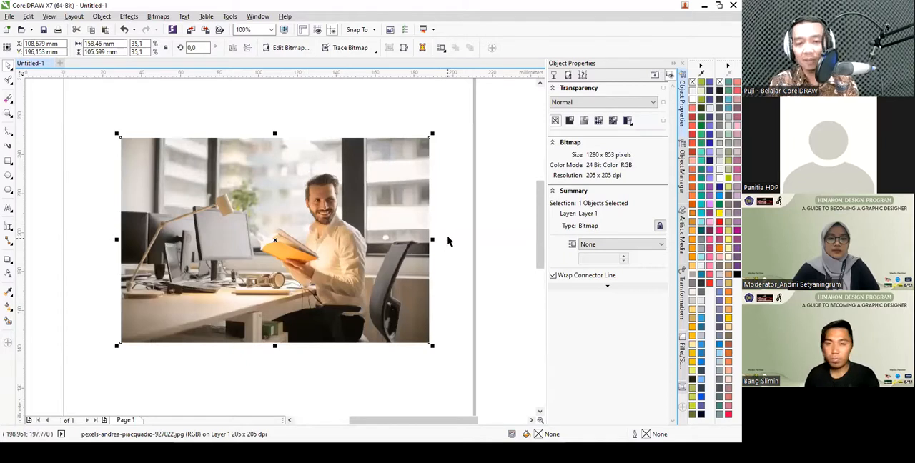
# - Try to resize the photo horizontally, and undo the change
pyautogui.moveTo(401, 238); pyautogui.dragTo(394, 236)
pyautogui.hotkey('ctrl', 'z')
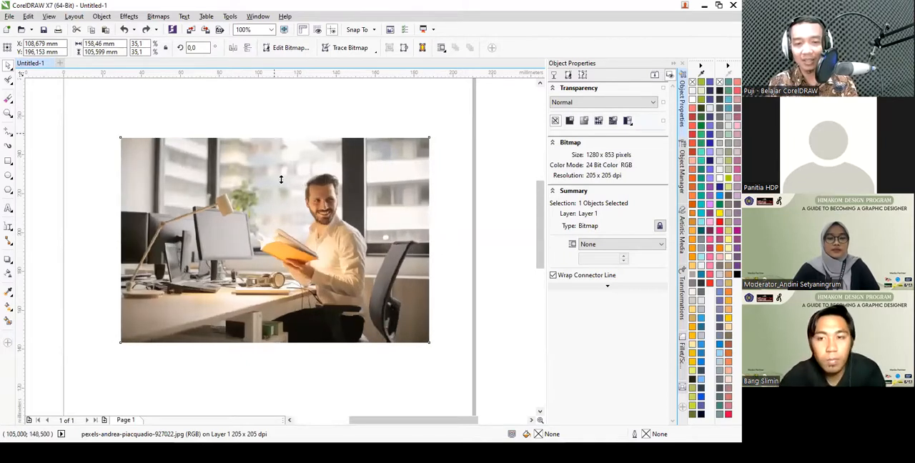
# - Try to stretch the photo vertically, undo it, and scale the photo proportionally to about 137 × 92 mm
pyautogui.moveTo(280, 180); pyautogui.dragTo(282, 185)
pyautogui.hotkey('ctrl', 'z')
pyautogui.moveTo(120, 137); pyautogui.dragTo(148, 154)
pyautogui.scroll(-2, 296, 143)
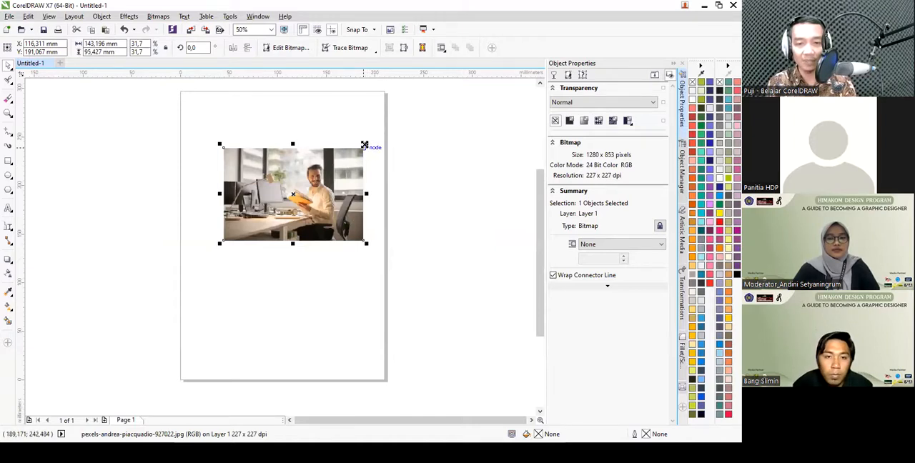
pyautogui.moveTo(365, 144); pyautogui.dragTo(449, 133)
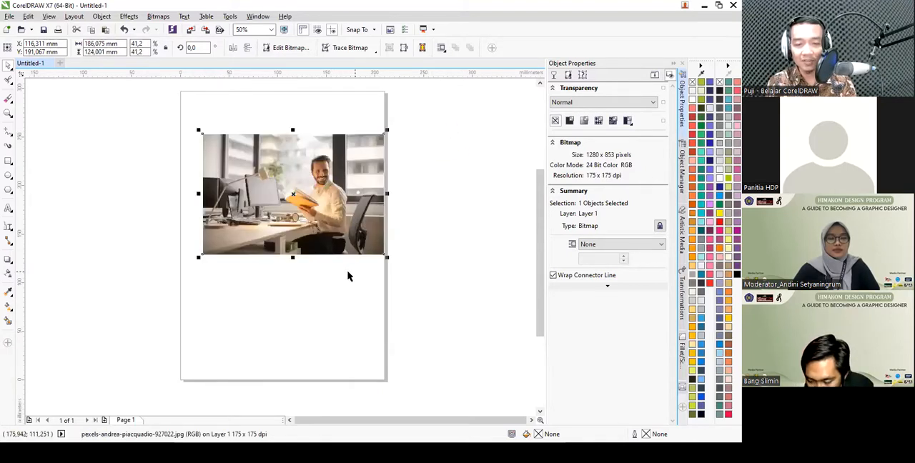
pyautogui.moveTo(388, 258); pyautogui.dragTo(339, 243)
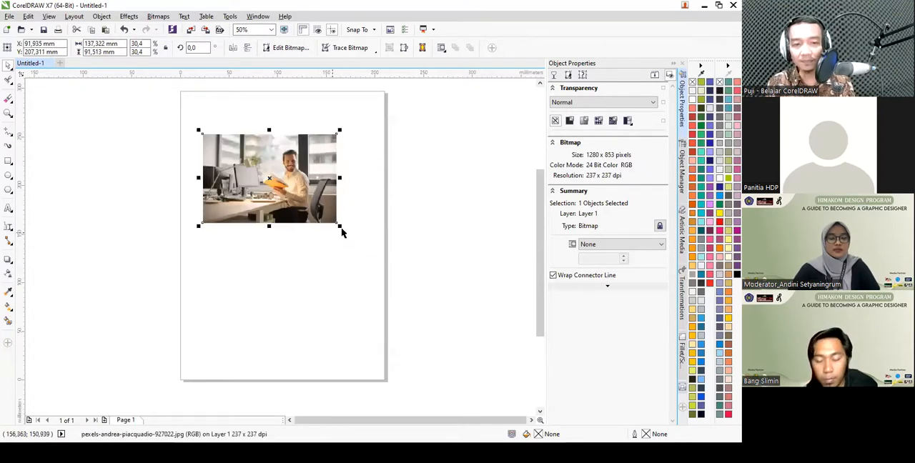
# - Select the photo by enclosing it in a selection frame, and clear the selection
pyautogui.click(343, 183)
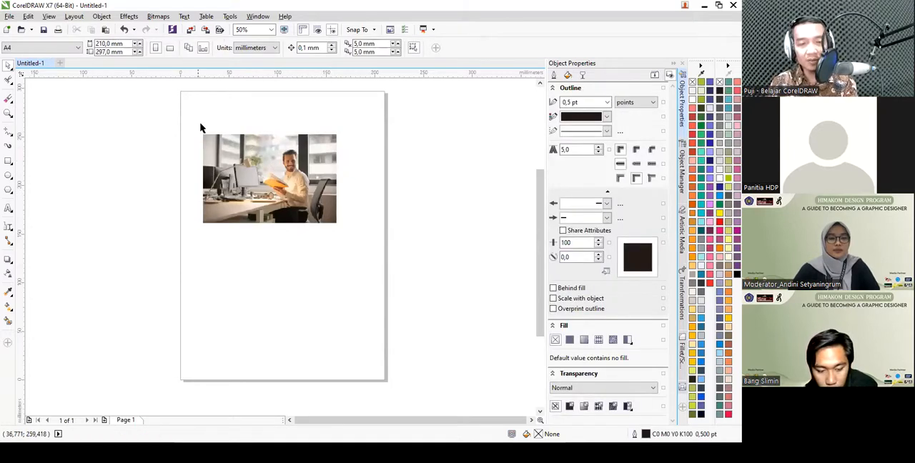
pyautogui.moveTo(143, 129); pyautogui.dragTo(367, 294)
pyautogui.click(154, 112)
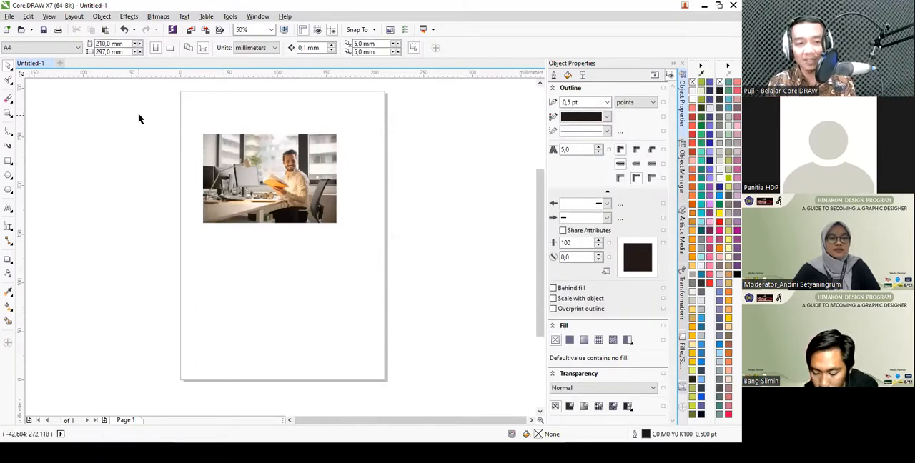
pyautogui.moveTo(122, 105); pyautogui.dragTo(450, 361)
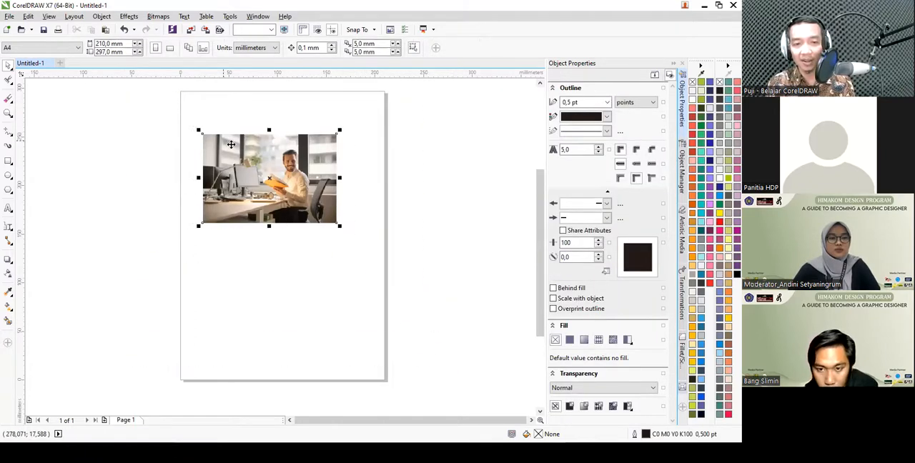
pyautogui.scroll(-2, 301, 179)
pyautogui.click(339, 198)
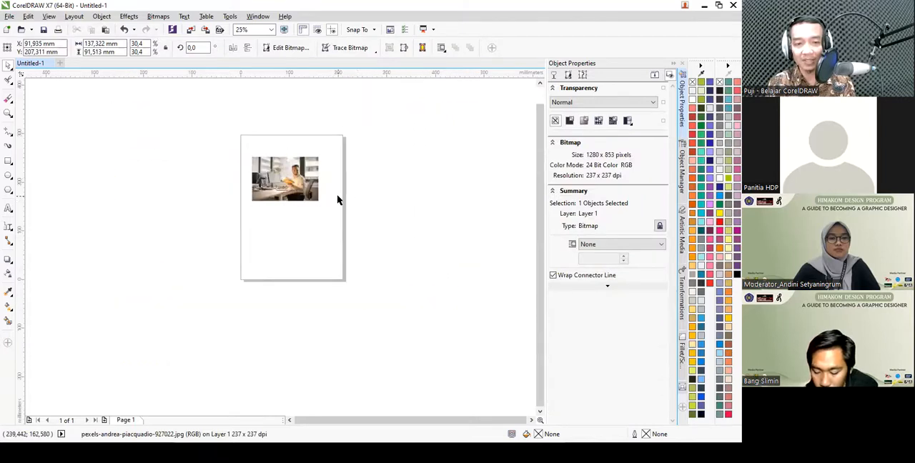
# - Place a duplicate of the photo below and to the right of the original, overlapping the page's right edge
pyautogui.scroll(2, 338, 198)
pyautogui.click(261, 166)
pyautogui.moveTo(267, 160); pyautogui.dragTo(345, 263)
pyautogui.rightClick(345, 263)
pyautogui.click(385, 179)
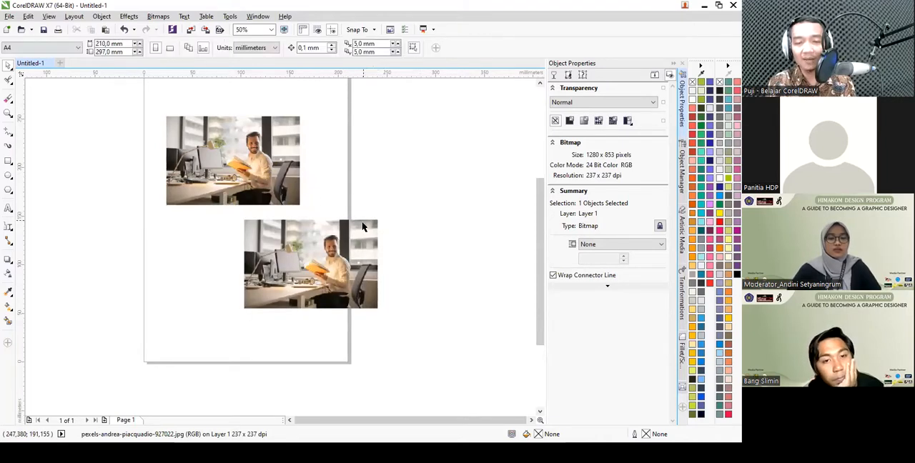
# - Enclose both photos in one selection frame, and delete only the lower-right copy
pyautogui.scroll(-1, 364, 223)
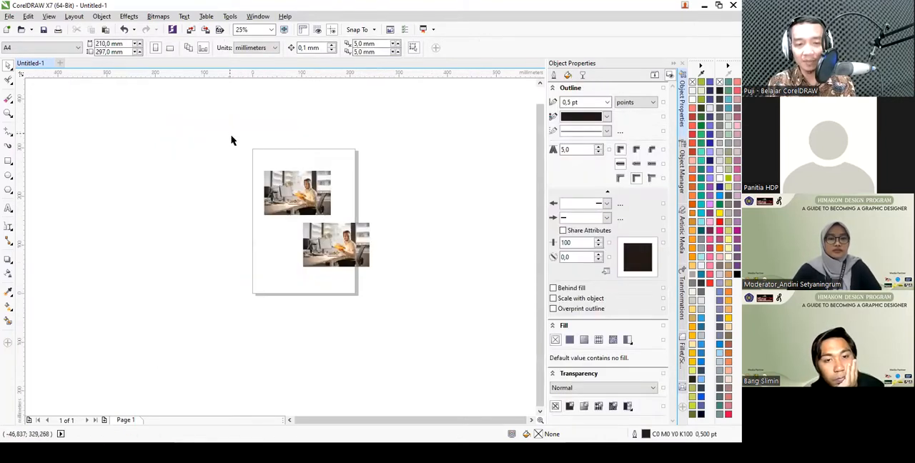
pyautogui.moveTo(218, 124); pyautogui.dragTo(436, 339)
pyautogui.moveTo(232, 133); pyautogui.dragTo(442, 339)
pyautogui.scroll(1, 372, 206)
pyautogui.click(419, 210)
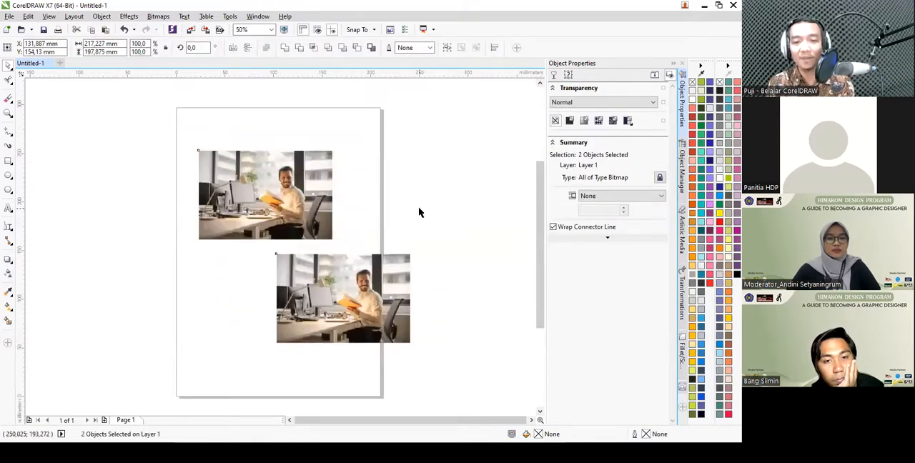
pyautogui.click(402, 281)
pyautogui.press('Delete')
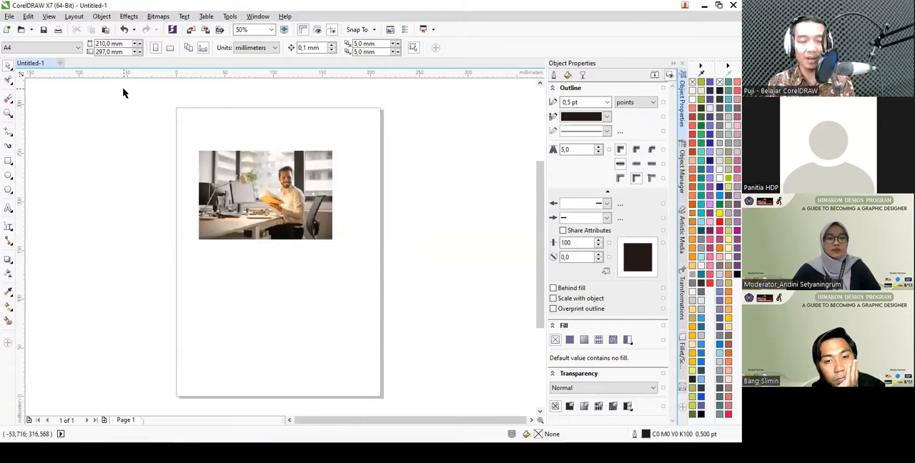
# - Draw a square of about 37 × 37 mm on the page below the photo
pyautogui.click(10, 81)
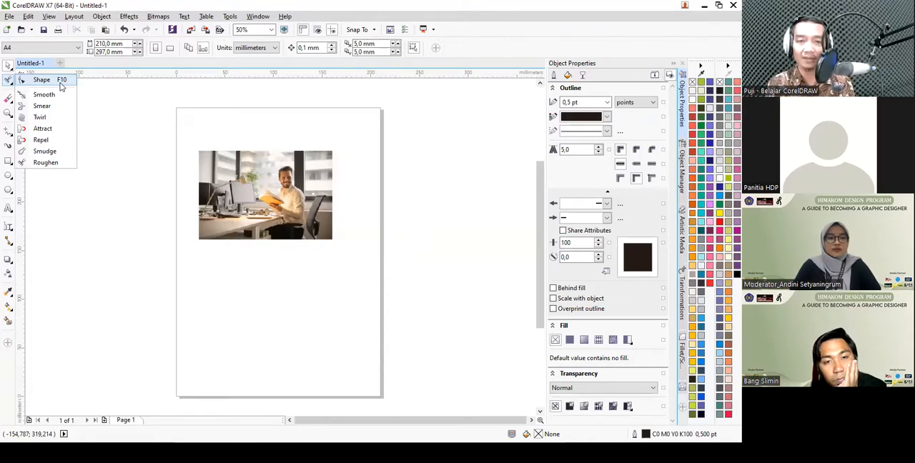
pyautogui.click(11, 68)
pyautogui.click(11, 68)
pyautogui.click(10, 161)
pyautogui.click(62, 162)
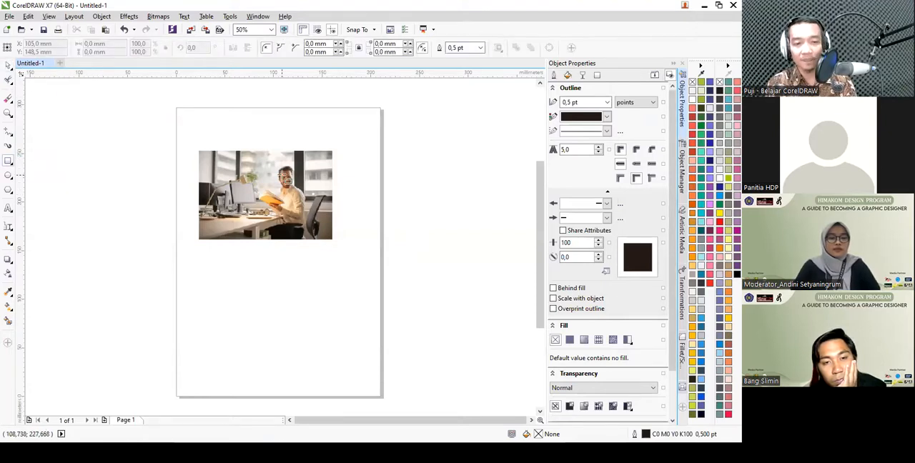
pyautogui.moveTo(245, 267); pyautogui.dragTo(269, 296)
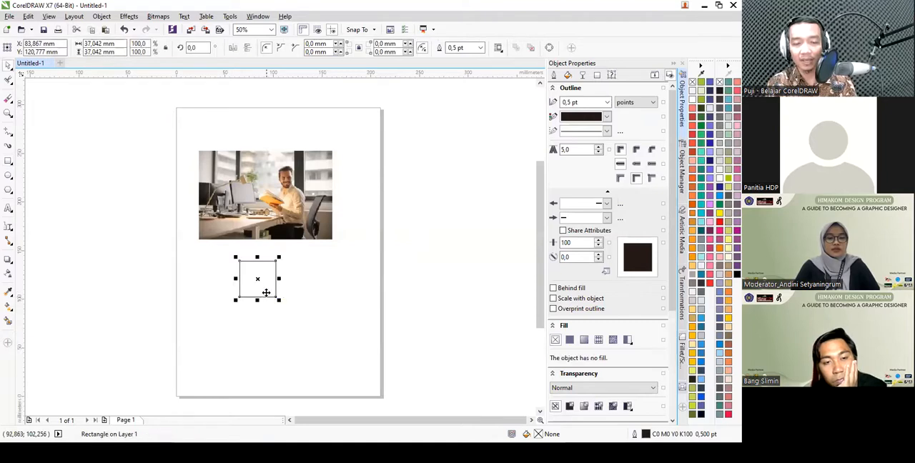
# - Try to round the square's upper-left corner with the Shape tool, and undo the change
pyautogui.scroll(2, 265, 294)
pyautogui.scroll(2, 214, 229)
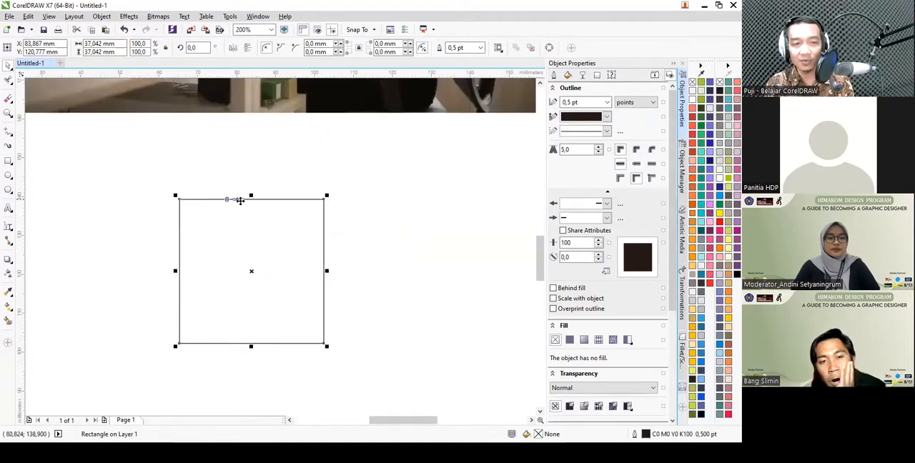
pyautogui.click(11, 86)
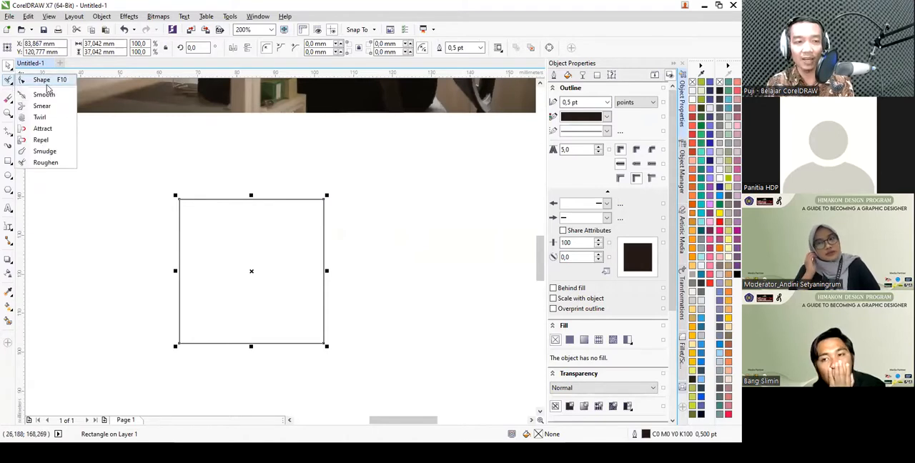
pyautogui.click(43, 78)
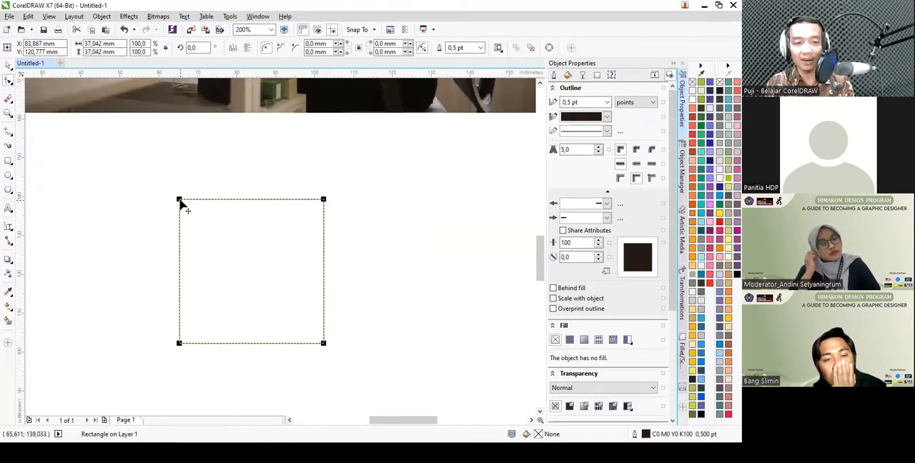
pyautogui.moveTo(180, 201); pyautogui.dragTo(223, 202)
pyautogui.hotkey('ctrl', 'z')
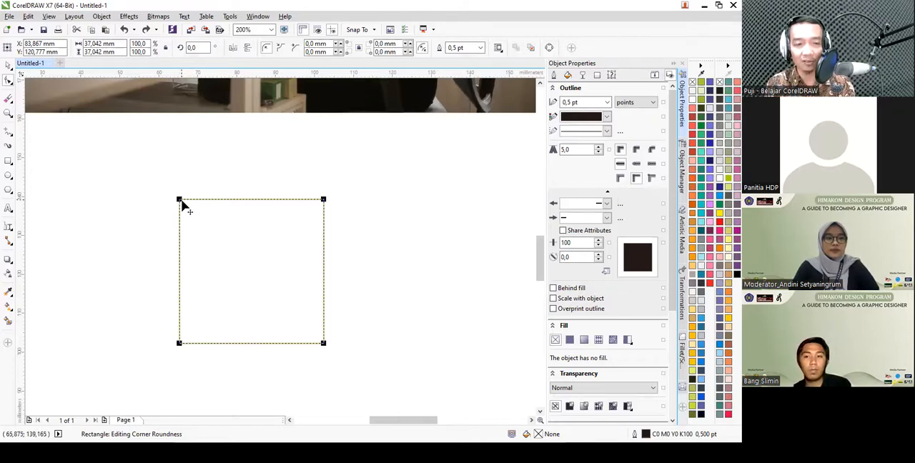
# - Round the square's upper-left and lower-right corners to about 18.5 mm each, and undo both changes
pyautogui.moveTo(184, 202); pyautogui.dragTo(251, 213)
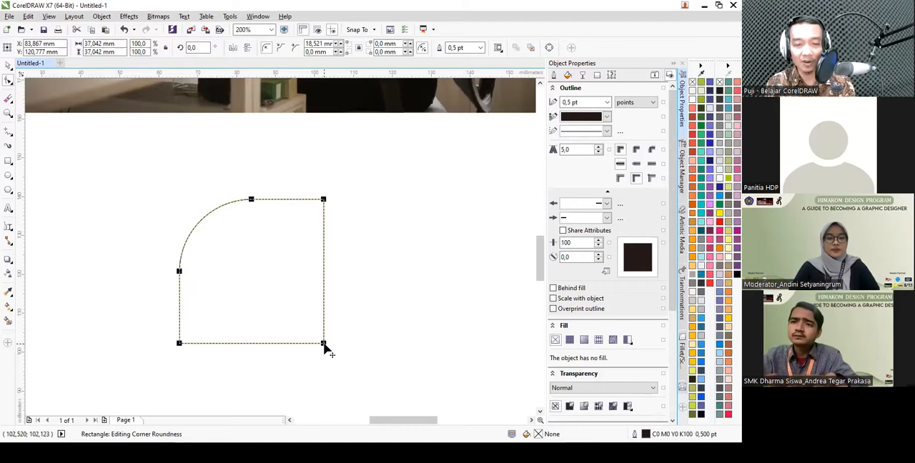
pyautogui.moveTo(324, 345); pyautogui.dragTo(242, 236)
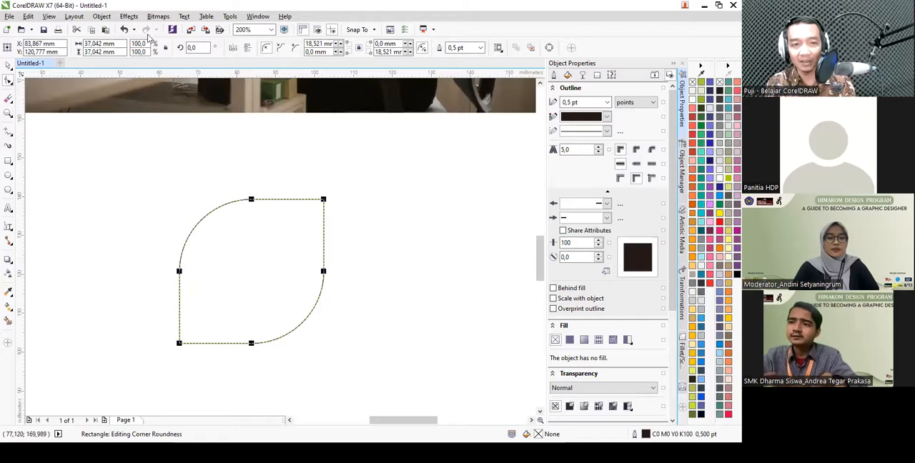
pyautogui.click(125, 30)
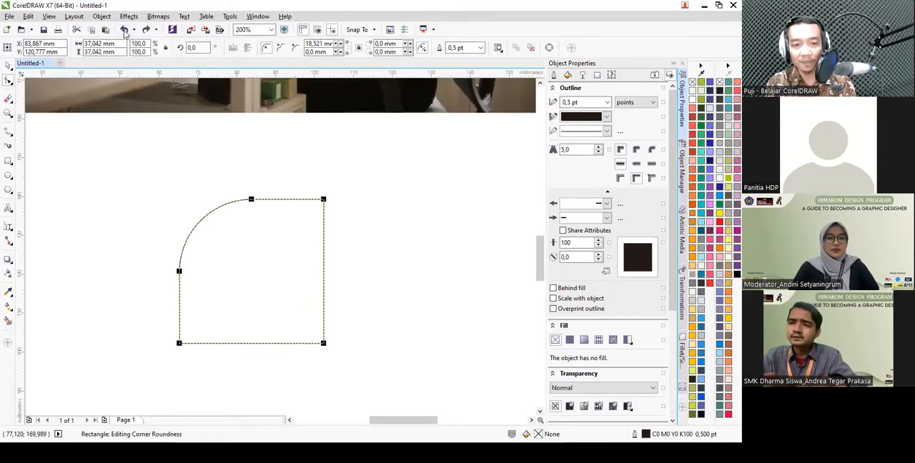
pyautogui.click(124, 30)
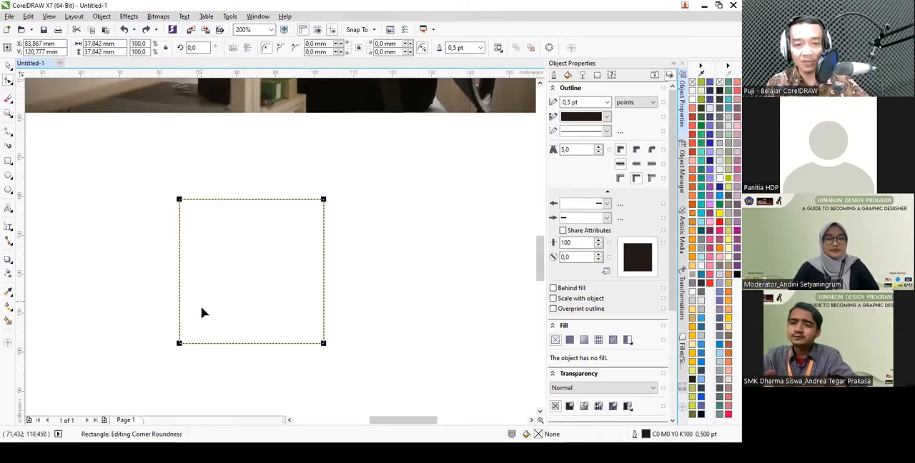
# - Convert the square to curves while the Shape tool is active
pyautogui.moveTo(180, 200)
pyautogui.mouseDown()
pyautogui.moveTo(212, 214)
pyautogui.moveTo(200, 212)
pyautogui.moveTo(293, 224)
pyautogui.moveTo(175, 202)
pyautogui.mouseUp()
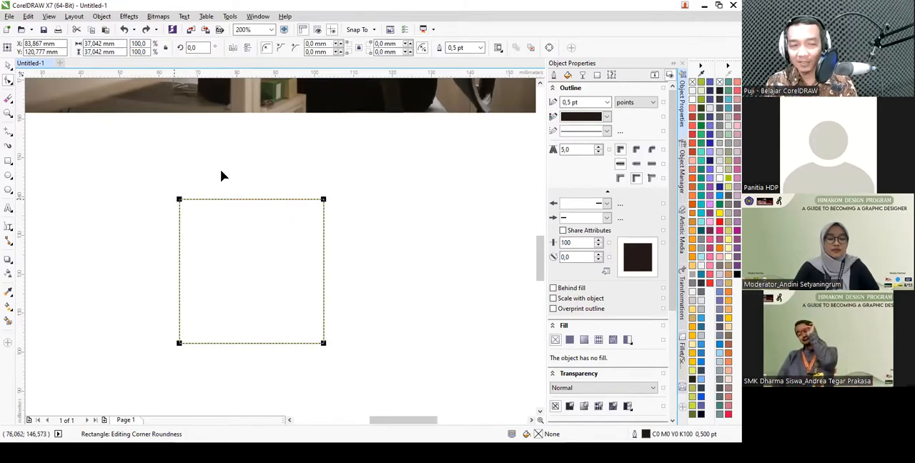
pyautogui.press('space')
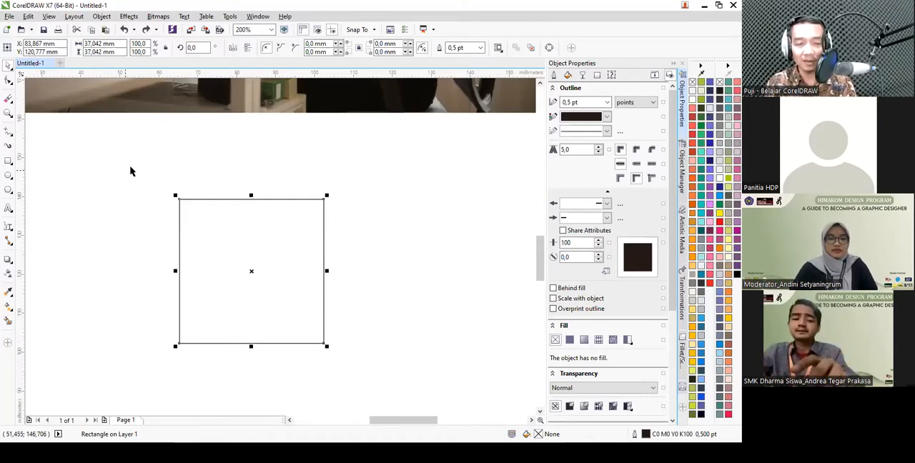
pyautogui.click(8, 80)
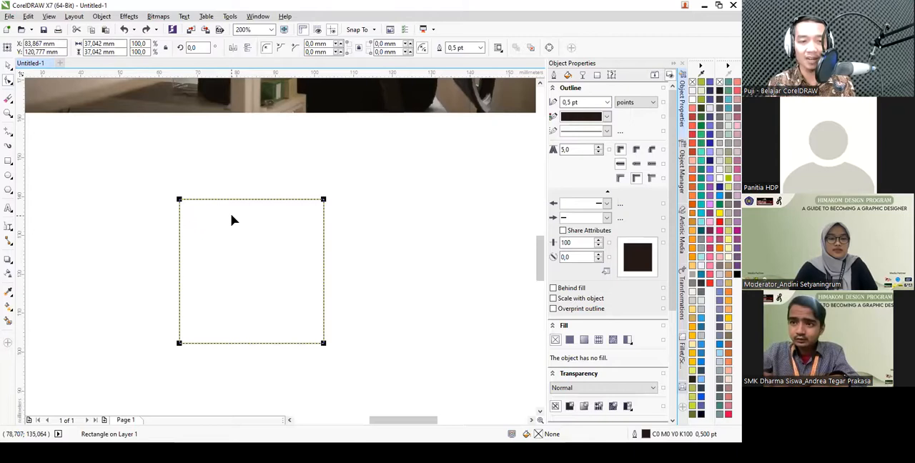
pyautogui.rightClick(231, 220)
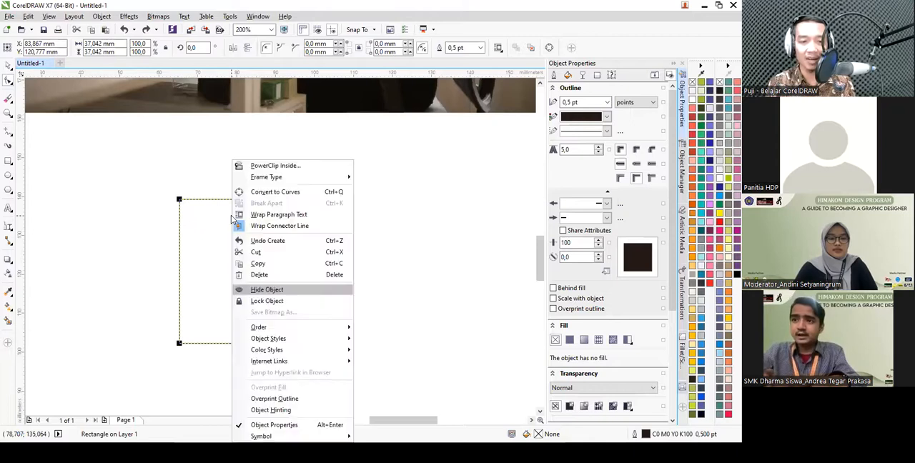
pyautogui.click(276, 192)
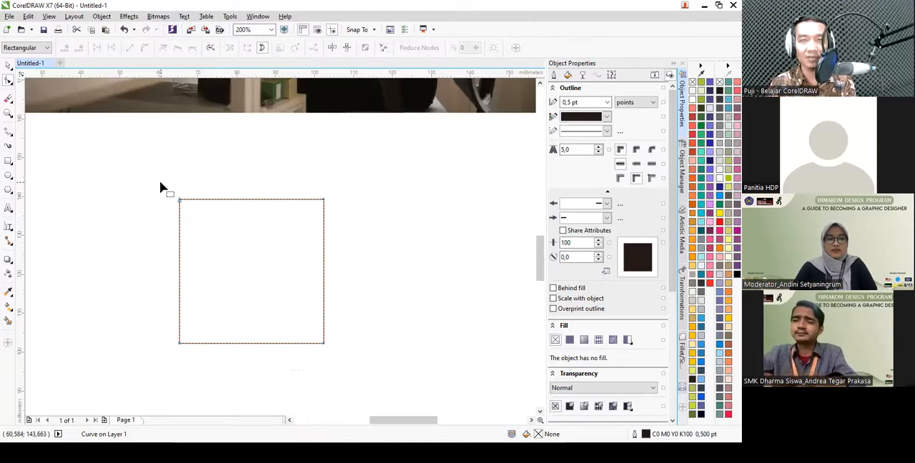
# - Add a node on the square's upper edge, about a fifth of its length from the left corner
pyautogui.click(214, 200)
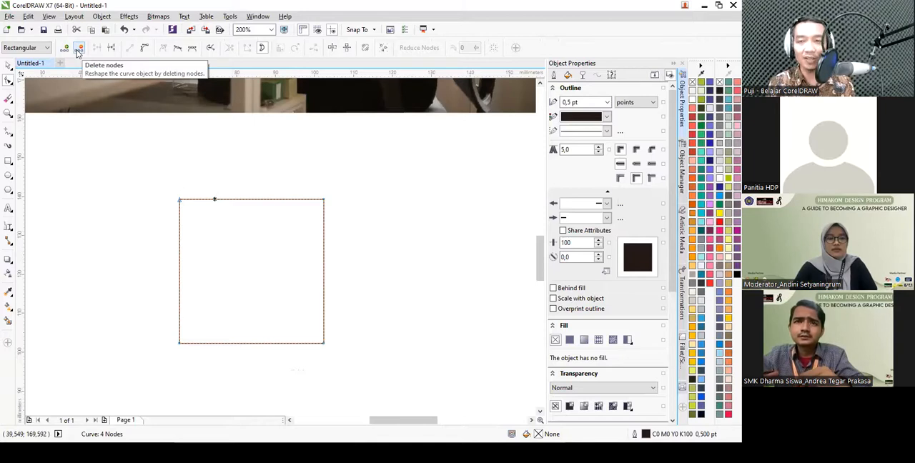
pyautogui.scroll(2, 185, 205)
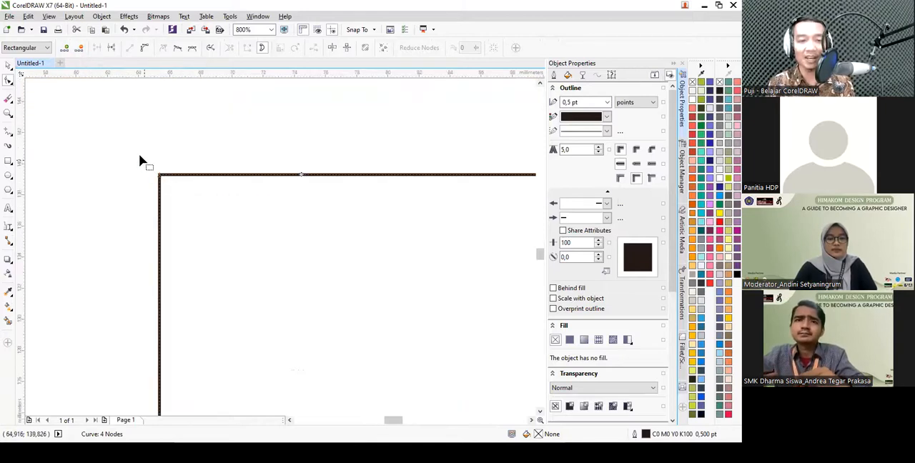
pyautogui.click(272, 177)
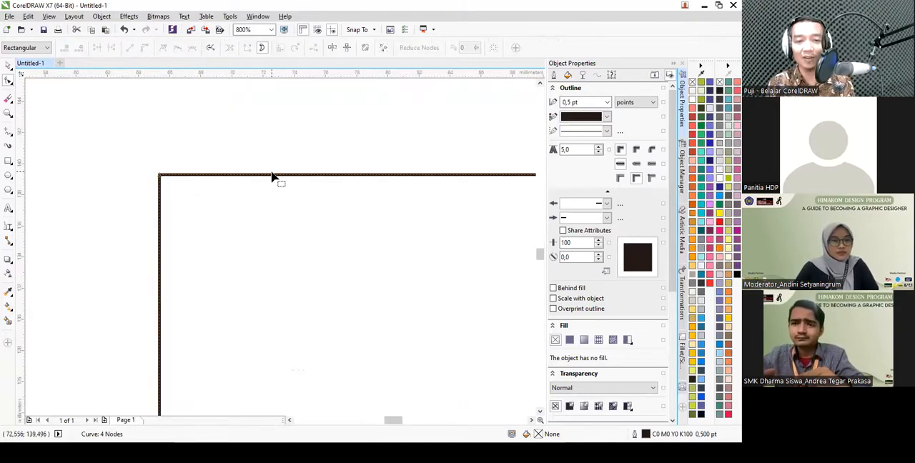
pyautogui.click(273, 176)
pyautogui.press('+')
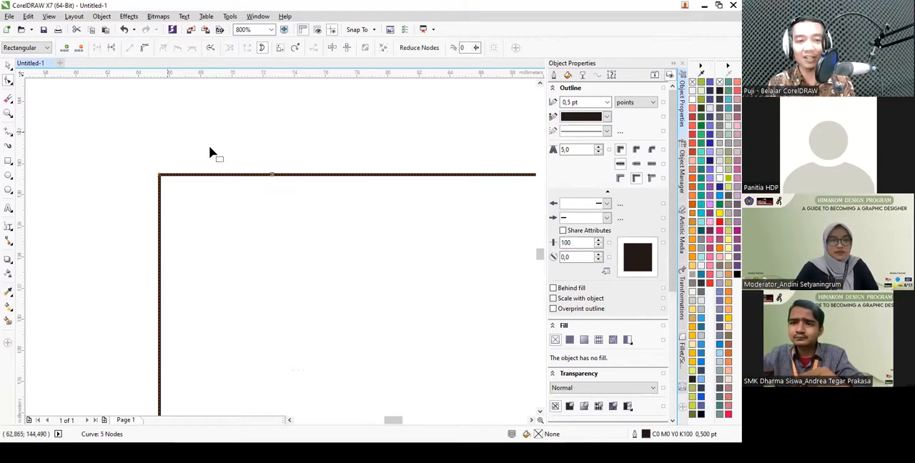
pyautogui.scroll(-1, 209, 149)
pyautogui.click(261, 157)
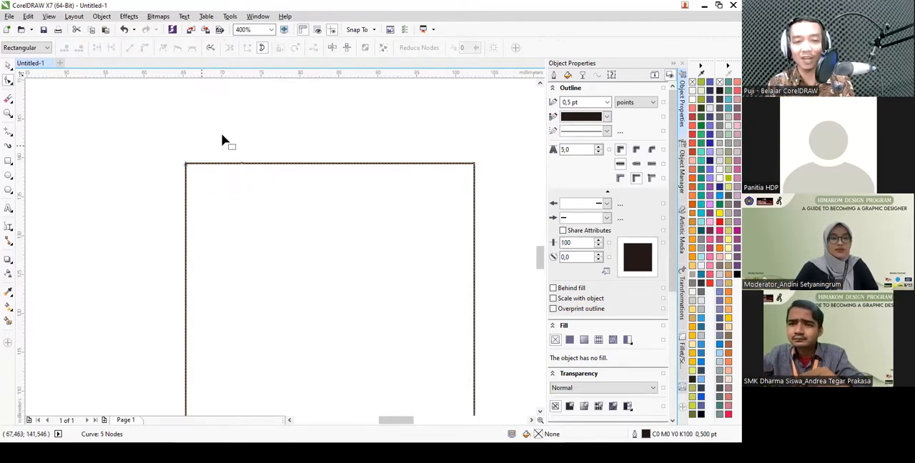
# - Select the added node on the upper edge and move it about 7 mm down to form a notch
pyautogui.scroll(2, 239, 169)
pyautogui.moveTo(208, 122); pyautogui.dragTo(305, 184)
pyautogui.scroll(-3, 261, 145)
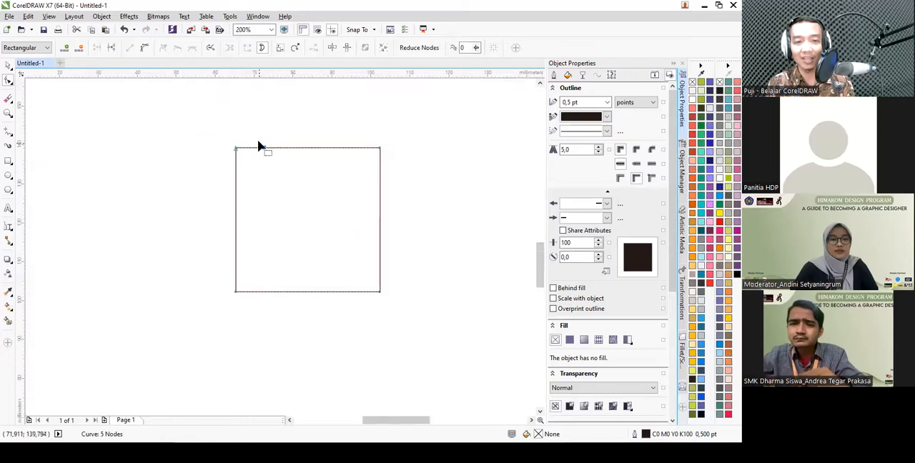
pyautogui.scroll(1, 298, 201)
pyautogui.scroll(-1, 222, 136)
pyautogui.scroll(1, 224, 136)
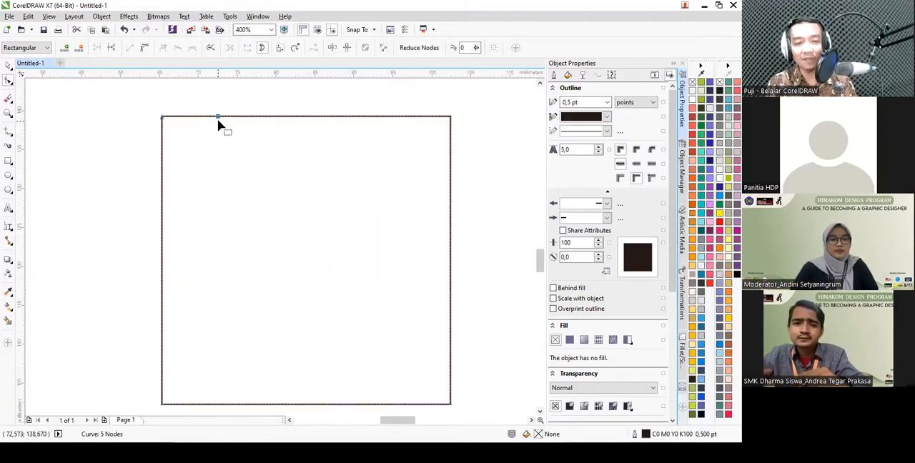
pyautogui.moveTo(218, 117); pyautogui.dragTo(218, 174)
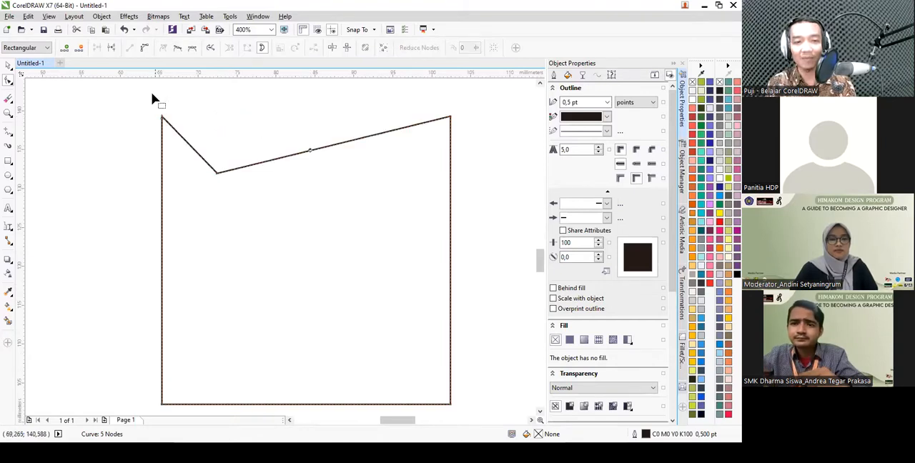
# - Raise a node from the slanted upper edge level with the top corners, and curve the right edge about 7 mm outward
pyautogui.moveTo(308, 153); pyautogui.dragTo(299, 117)
pyautogui.scroll(-2, 299, 116)
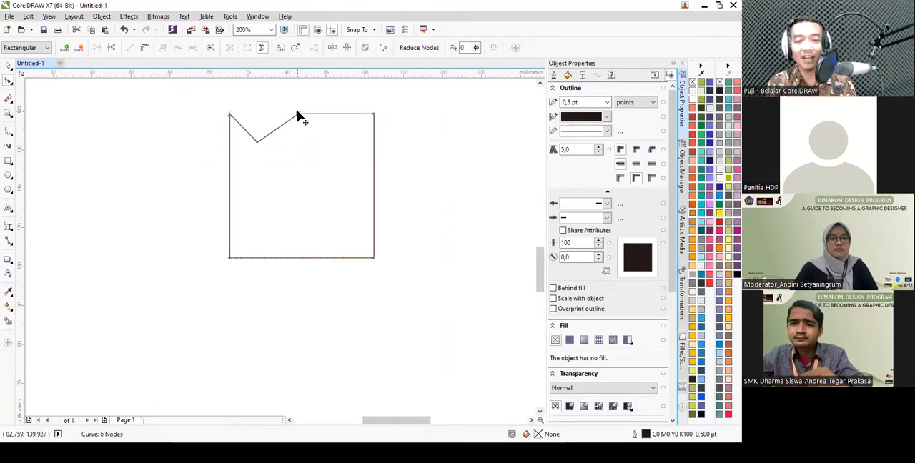
pyautogui.click(374, 186)
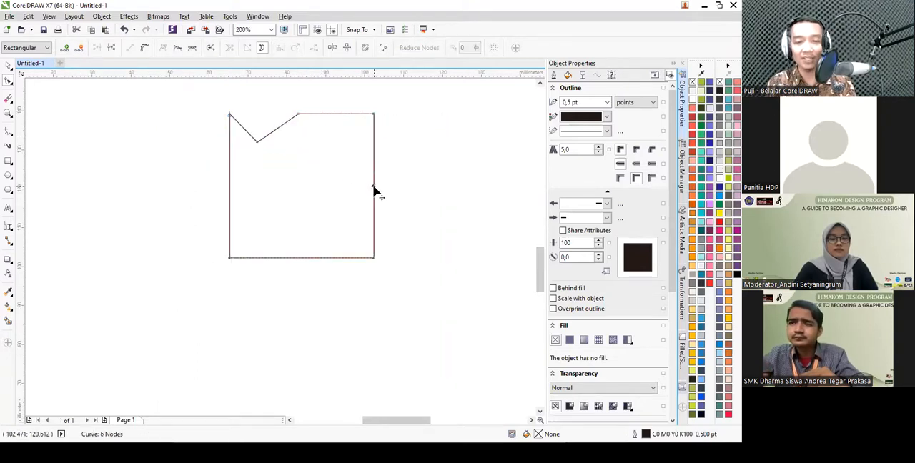
pyautogui.click(144, 50)
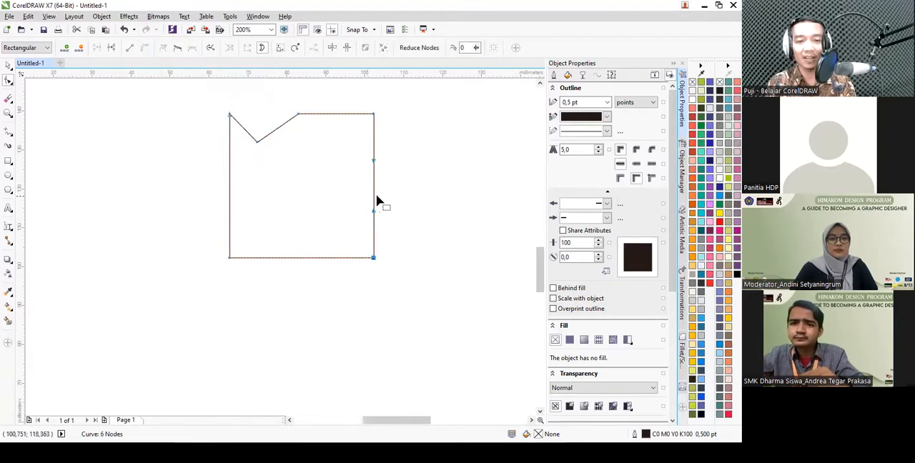
pyautogui.moveTo(374, 190); pyautogui.dragTo(401, 191)
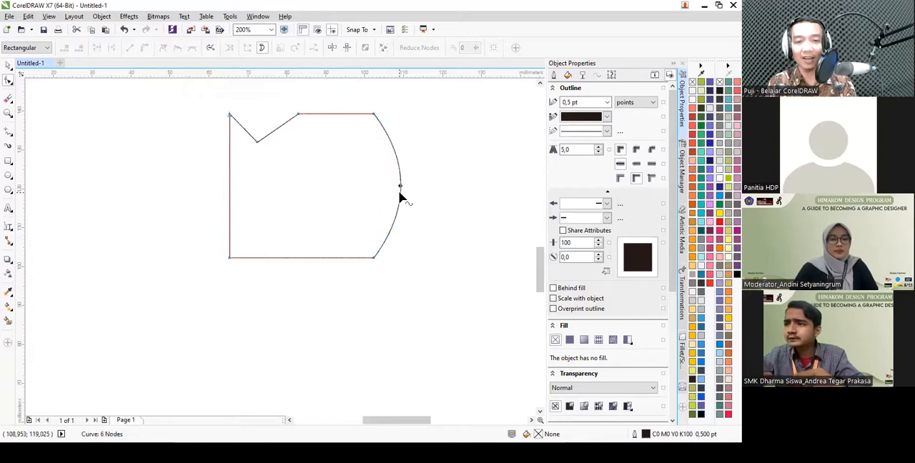
# - Fill the edited shape with light cyan (R129 G236 B236)
pyautogui.press('space')
pyautogui.scroll(-1, 256, 196)
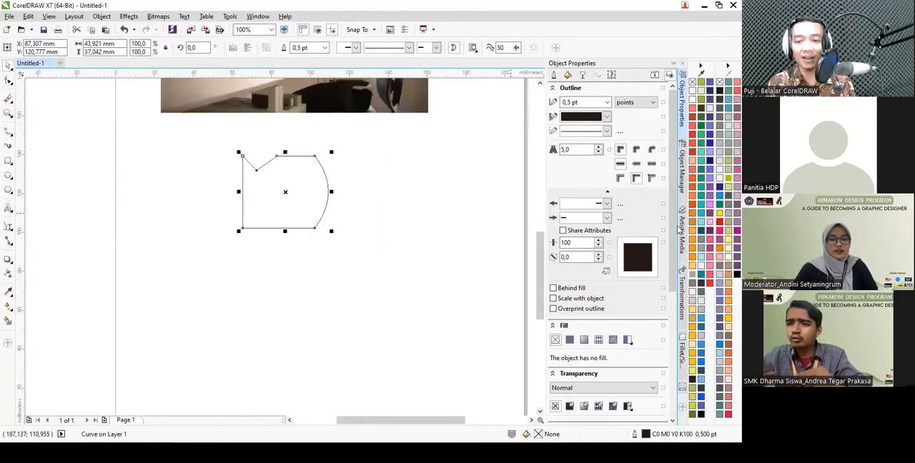
pyautogui.click(720, 213)
pyautogui.click(702, 203)
pyautogui.click(701, 213)
pyautogui.click(701, 222)
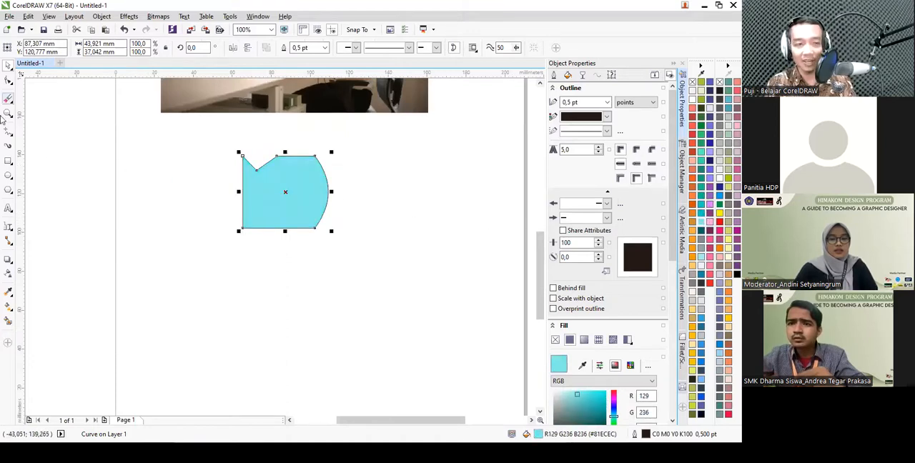
# - Draw two wavy freehand lines below the cyan shape, the lower one about 40 mm wide and 22 mm high
pyautogui.click(9, 82)
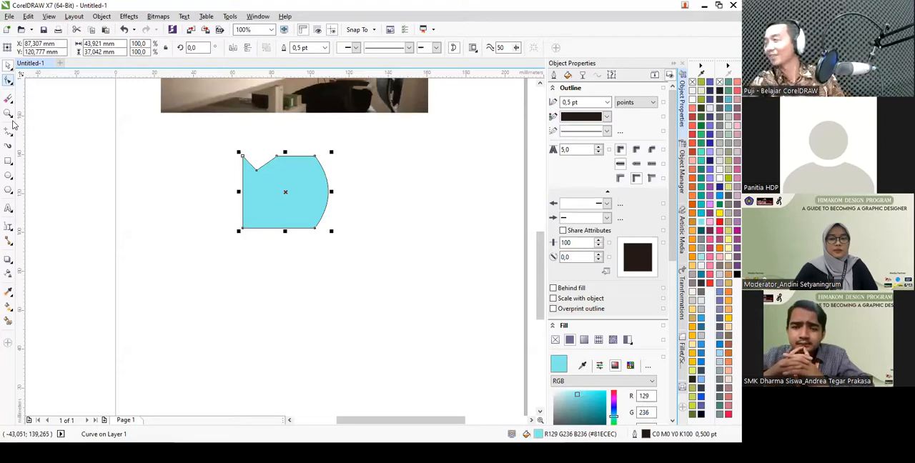
pyautogui.click(9, 130)
pyautogui.moveTo(172, 165); pyautogui.dragTo(194, 200)
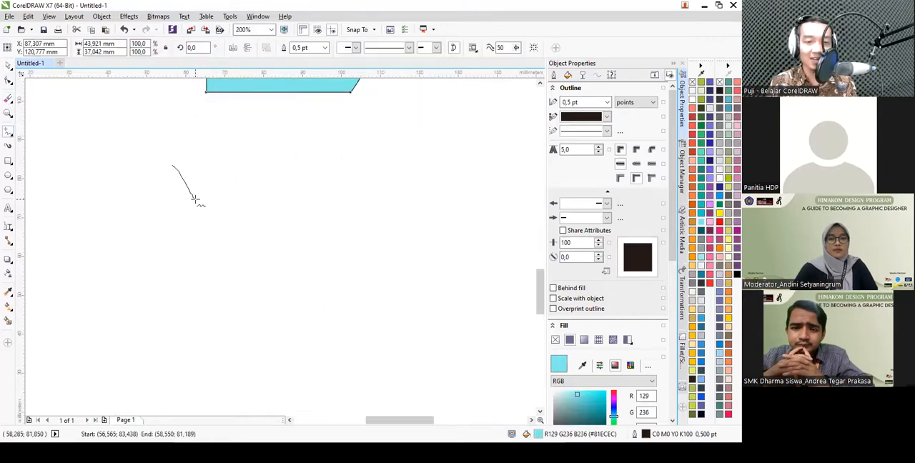
pyautogui.moveTo(308, 221); pyautogui.dragTo(334, 233)
pyautogui.moveTo(173, 233)
pyautogui.mouseDown()
pyautogui.moveTo(194, 299)
pyautogui.moveTo(331, 317)
pyautogui.mouseUp()
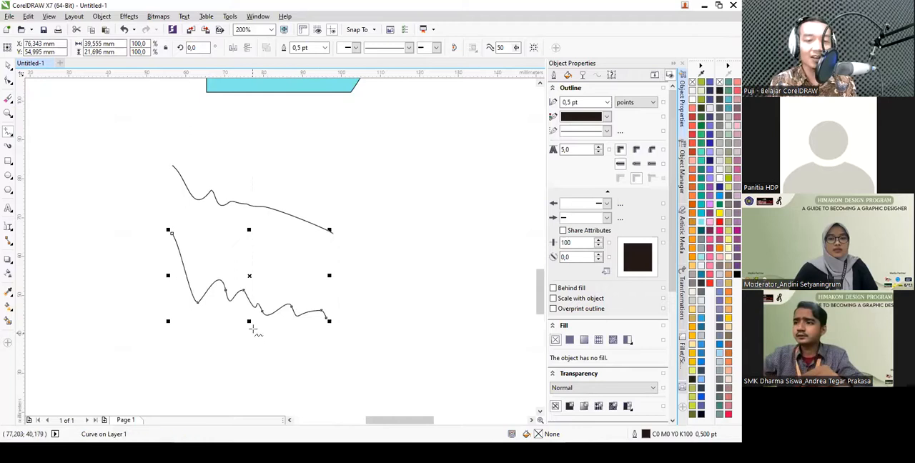
# - Even out the bumps along the lower freehand line using the Smooth tool with a 10 mm nib
pyautogui.scroll(3, 251, 310)
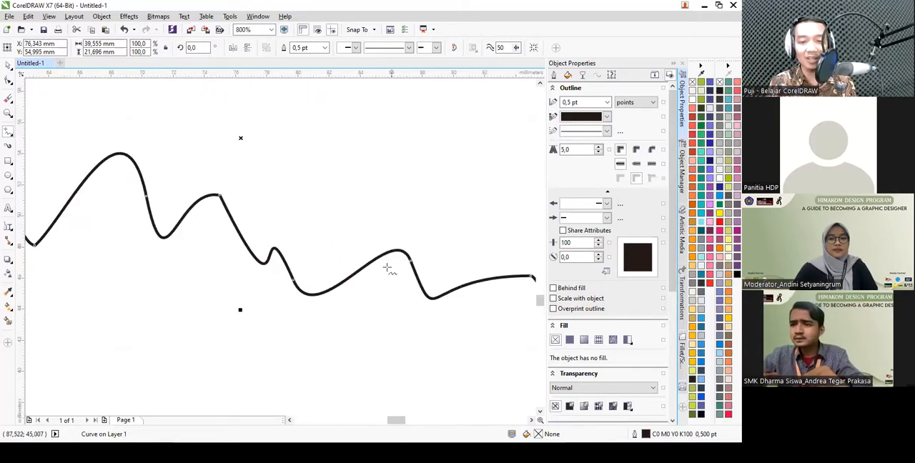
pyautogui.click(10, 82)
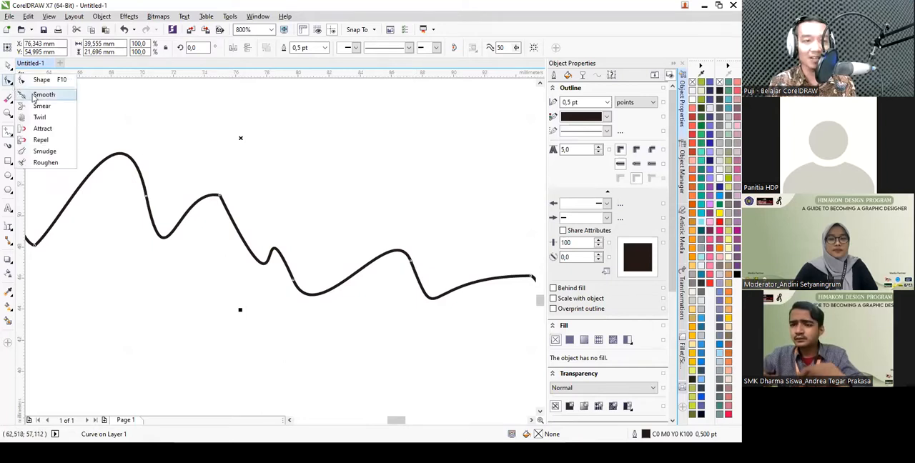
pyautogui.click(42, 95)
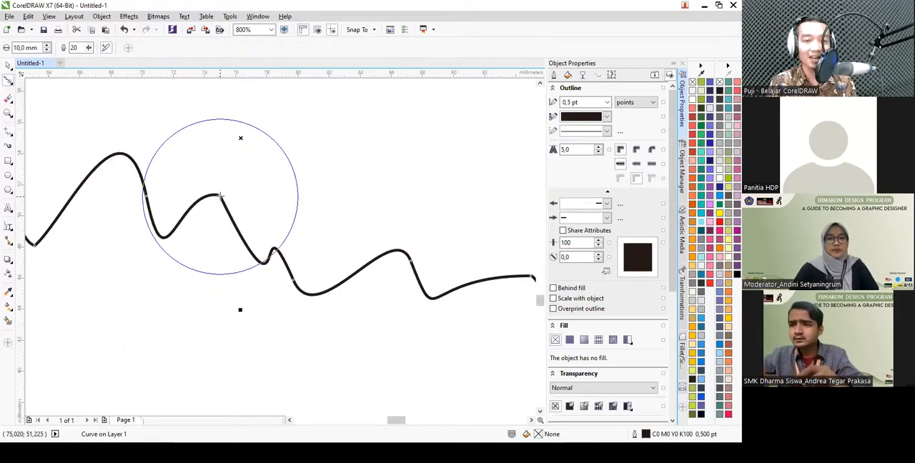
pyautogui.moveTo(220, 196)
pyautogui.mouseDown()
pyautogui.moveTo(278, 257)
pyautogui.moveTo(377, 262)
pyautogui.moveTo(401, 251)
pyautogui.mouseUp()
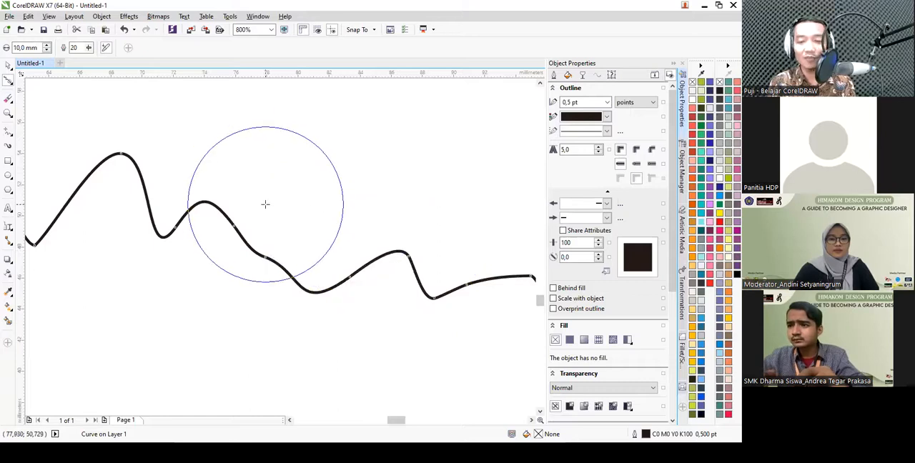
# - Smear the cyan shape outward at its right side, upper-right corner, notch's right end, left edge and lower-left corner with a 10 mm nib
pyautogui.click(8, 81)
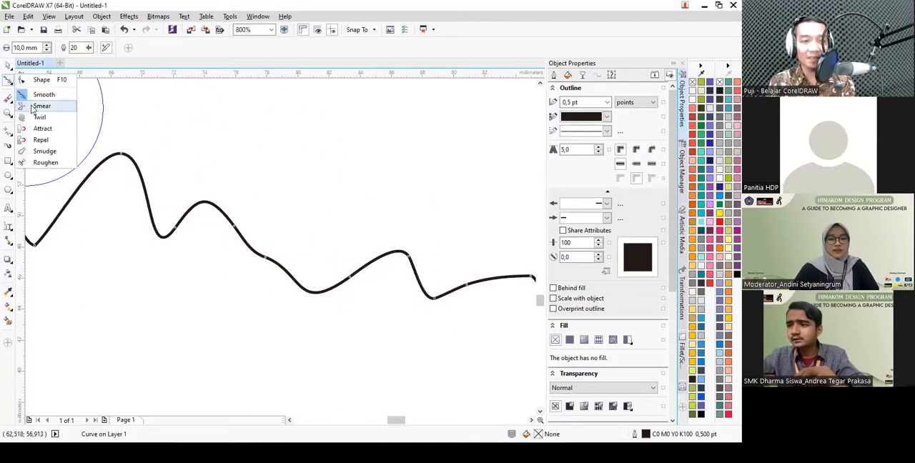
pyautogui.click(31, 106)
pyautogui.scroll(-5, 238, 227)
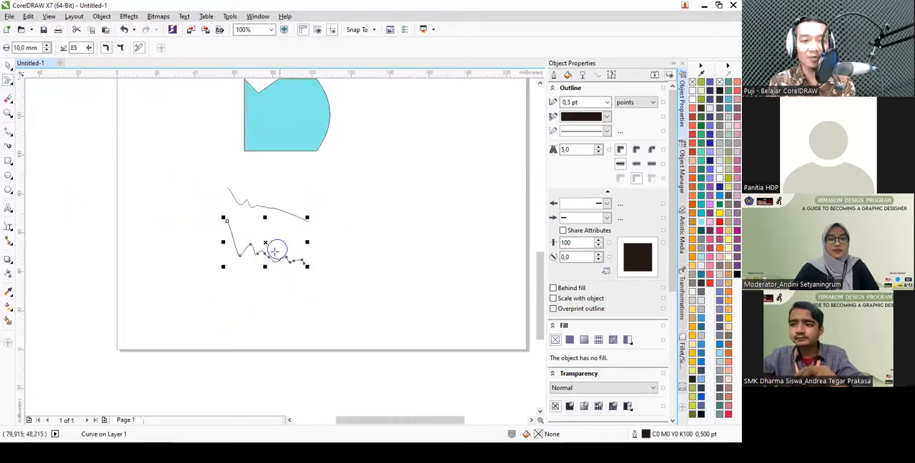
pyautogui.scroll(2, 310, 160)
pyautogui.click(279, 163)
pyautogui.moveTo(323, 163); pyautogui.dragTo(375, 163)
pyautogui.moveTo(303, 130); pyautogui.dragTo(316, 112)
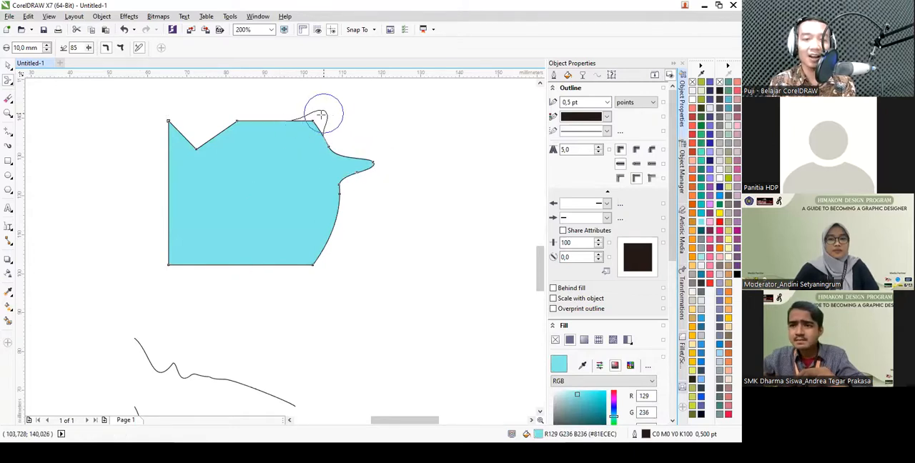
pyautogui.moveTo(239, 129); pyautogui.dragTo(221, 109)
pyautogui.moveTo(183, 182); pyautogui.dragTo(137, 185)
pyautogui.moveTo(183, 249); pyautogui.dragTo(156, 271)
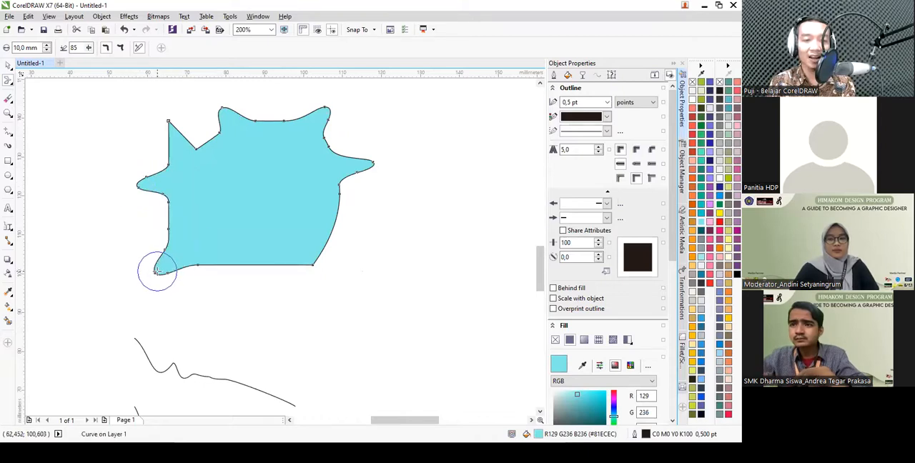
# - Draw a square of about 20 mm to the right of the cyan shape and fill it with red
pyautogui.click(8, 83)
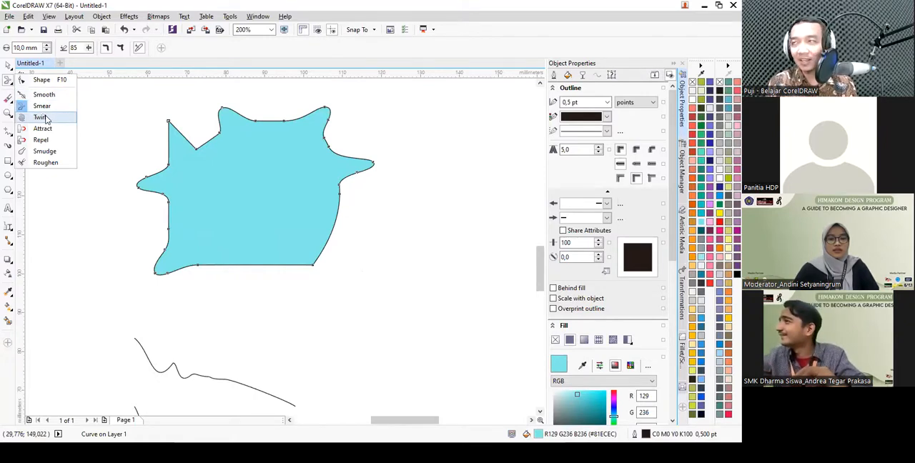
pyautogui.click(43, 118)
pyautogui.click(9, 161)
pyautogui.moveTo(398, 177); pyautogui.dragTo(467, 245)
pyautogui.scroll(1, 509, 215)
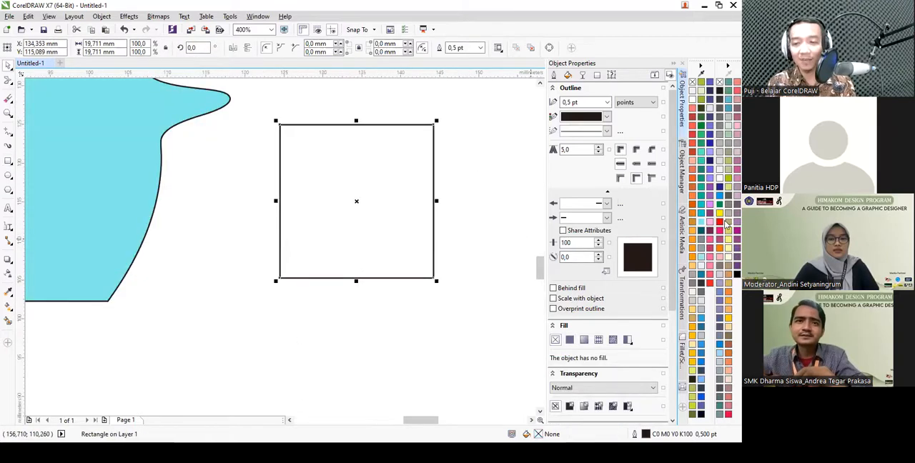
pyautogui.click(727, 225)
pyautogui.click(719, 222)
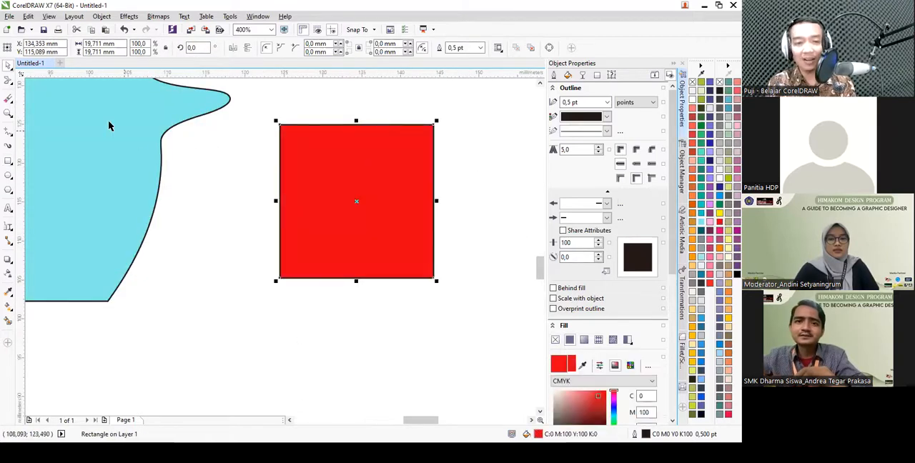
# - Twirl the red square's lower-right and upper-right corners into spirals using a 10 mm nib
pyautogui.click(7, 83)
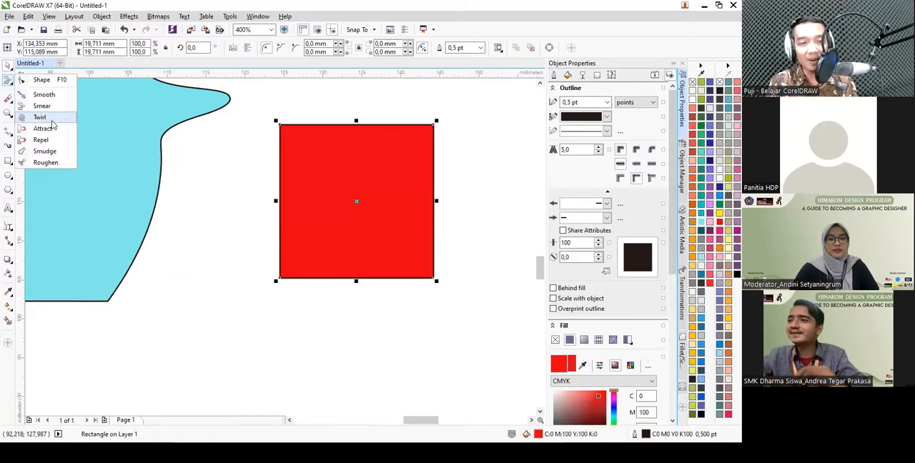
pyautogui.click(50, 118)
pyautogui.scroll(1, 468, 276)
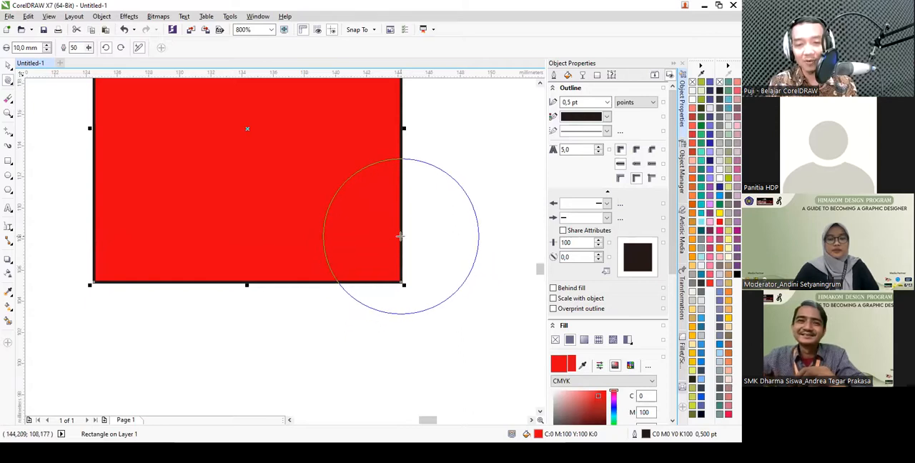
pyautogui.moveTo(400, 236); pyautogui.dragTo(400, 236)
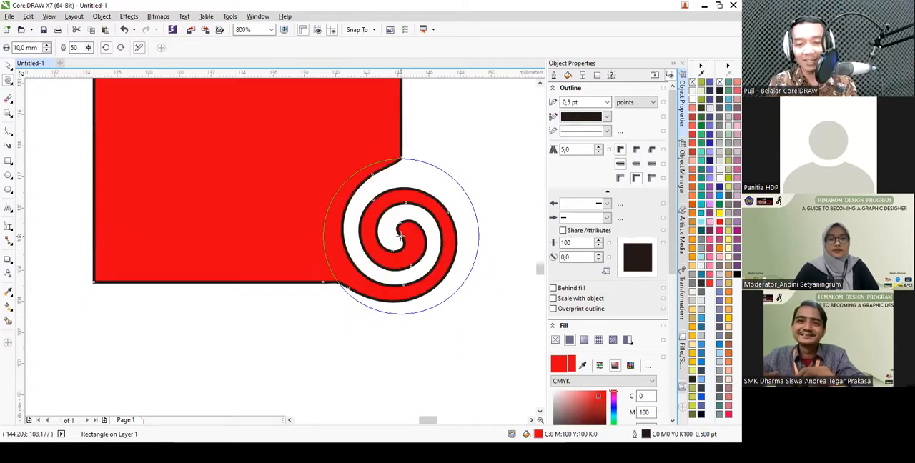
pyautogui.scroll(-1, 399, 236)
pyautogui.scroll(1, 408, 132)
pyautogui.moveTo(398, 146); pyautogui.dragTo(397, 145)
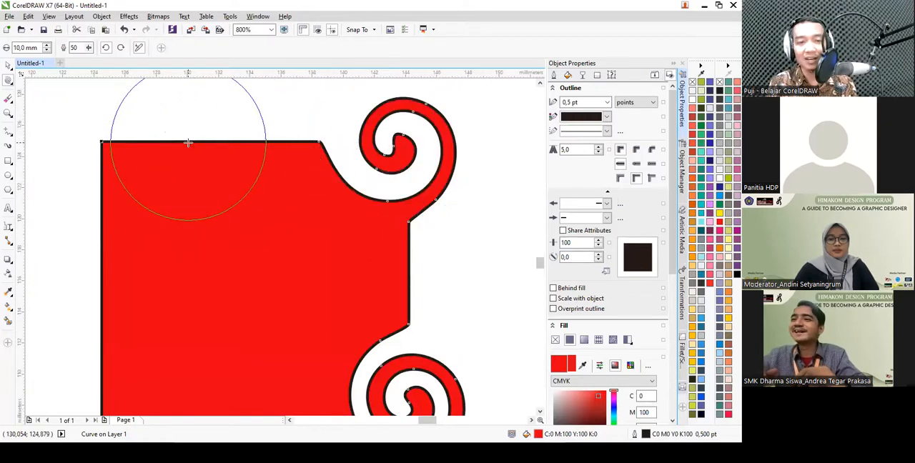
# - Set the Twirl nib size to 5 mm and twirl a small spiral on the red square's upper edge
pyautogui.scroll(-1, 315, 202)
pyautogui.scroll(1, 276, 178)
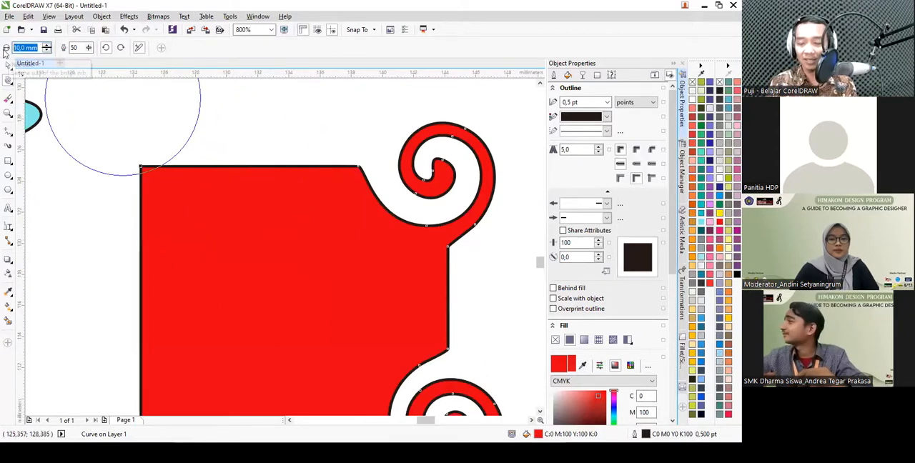
pyautogui.write('5')
pyautogui.press('Return')
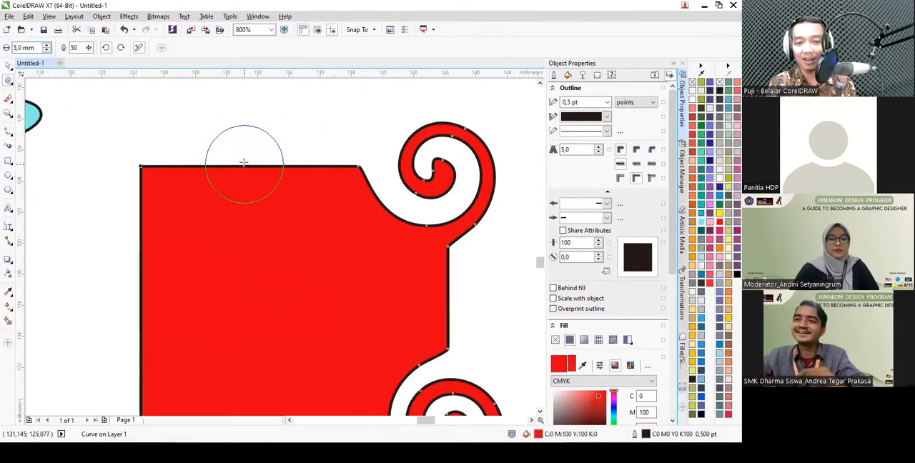
pyautogui.moveTo(246, 166); pyautogui.dragTo(246, 166)
pyautogui.scroll(-2, 312, 137)
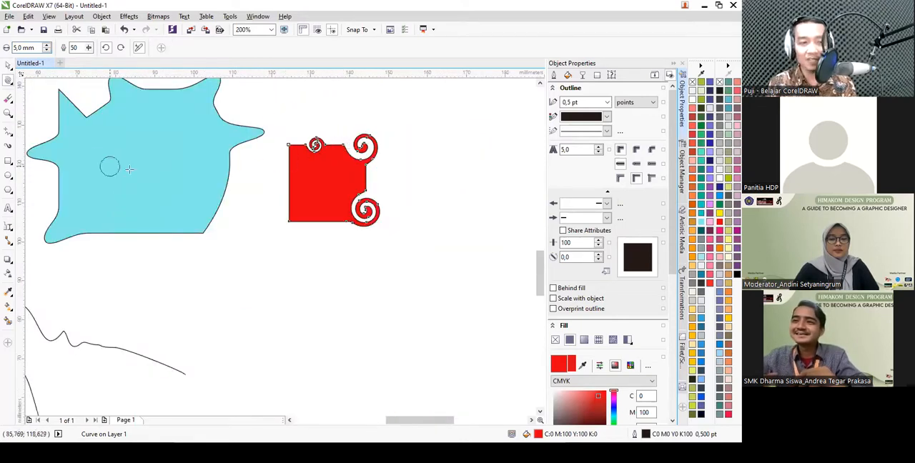
# - Pull the red square's lower-left corner and two points on its left edge outward using the Attract tool with a 5 mm nib
pyautogui.click(11, 85)
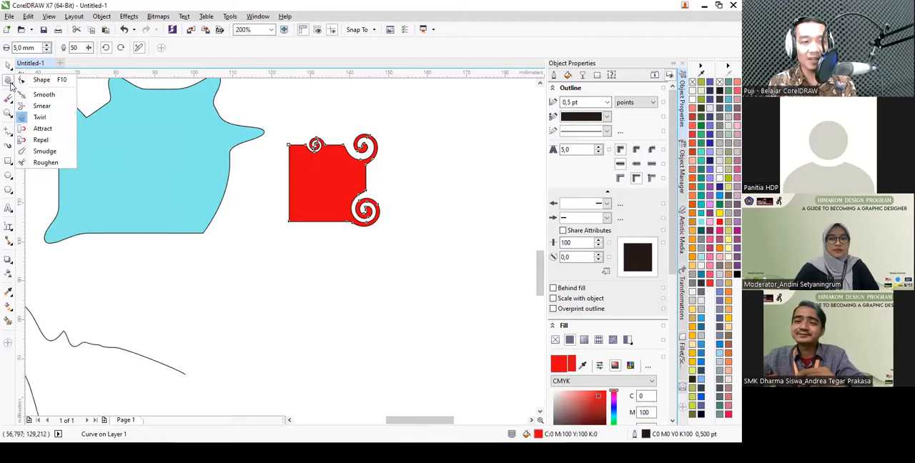
pyautogui.click(43, 128)
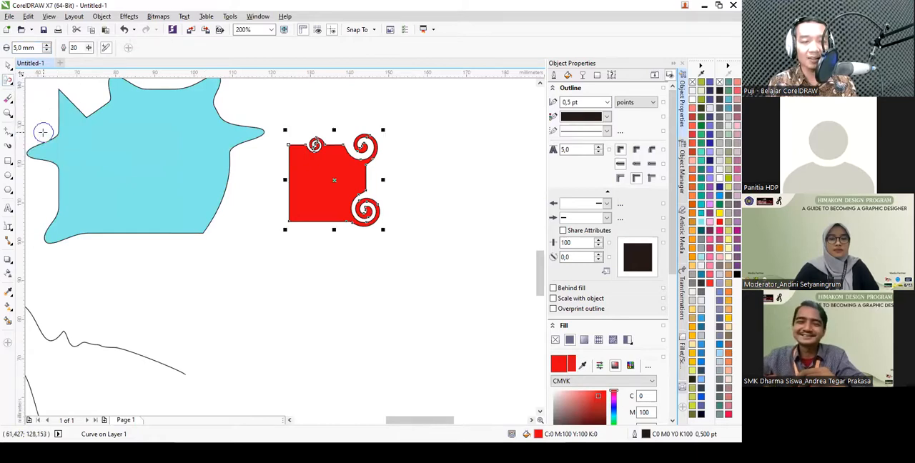
pyautogui.click(9, 81)
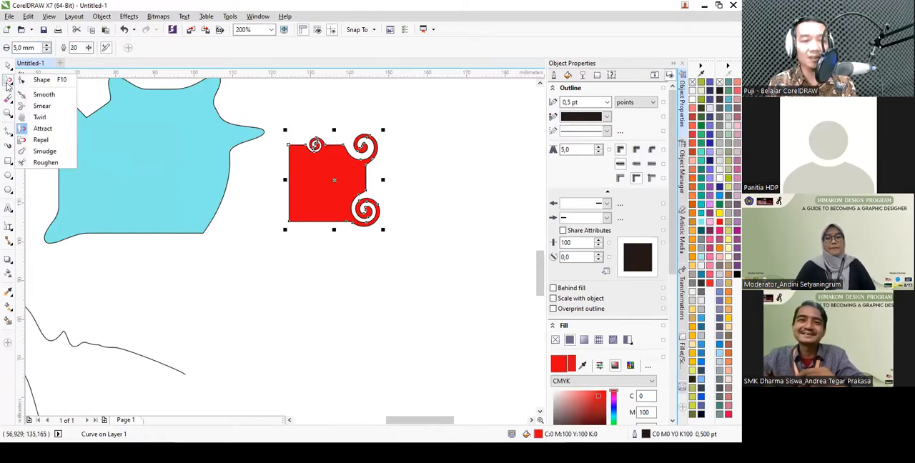
pyautogui.click(40, 129)
pyautogui.scroll(2, 290, 221)
pyautogui.moveTo(287, 223); pyautogui.dragTo(261, 222)
pyautogui.moveTo(287, 179)
pyautogui.mouseDown()
pyautogui.moveTo(273, 177)
pyautogui.moveTo(288, 134)
pyautogui.moveTo(227, 144)
pyautogui.mouseUp()
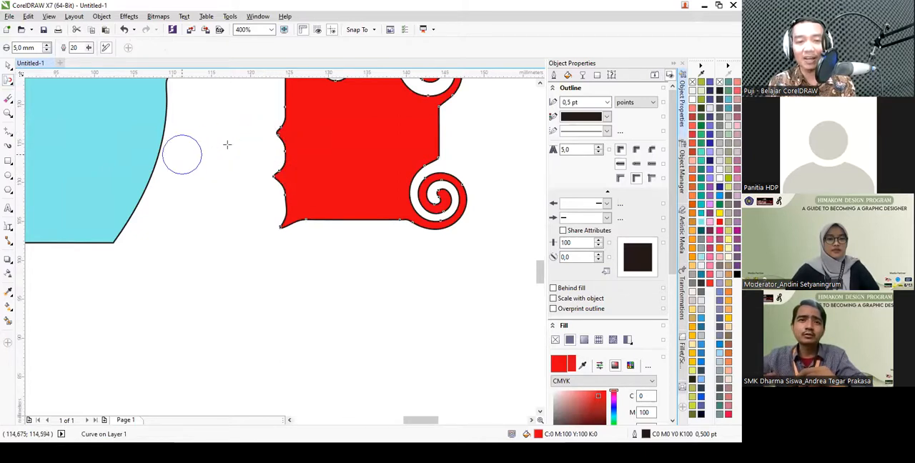
# - Use the Repel tool to bulge the middle of the red square's lower edge and dent its left edge near the upper corner
pyautogui.click(7, 80)
pyautogui.click(36, 133)
pyautogui.scroll(2, 227, 230)
pyautogui.moveTo(372, 218); pyautogui.dragTo(372, 211)
pyautogui.scroll(-2, 301, 321)
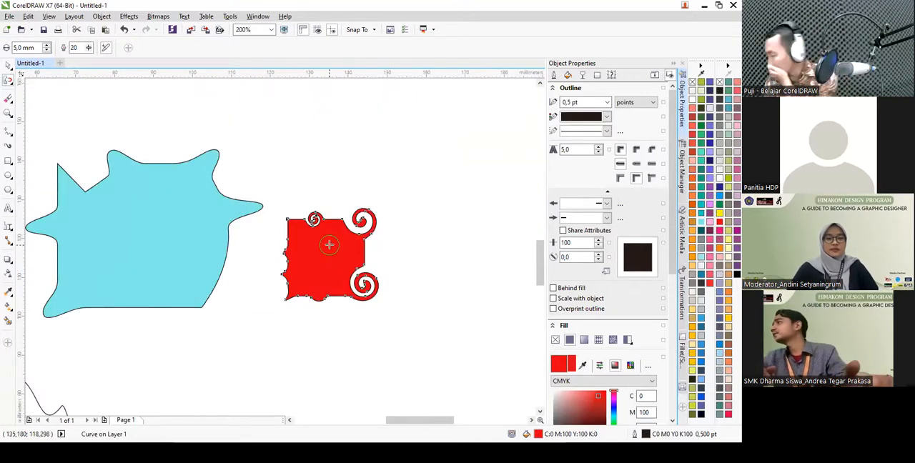
pyautogui.scroll(2, 321, 245)
pyautogui.moveTo(185, 198); pyautogui.dragTo(184, 199)
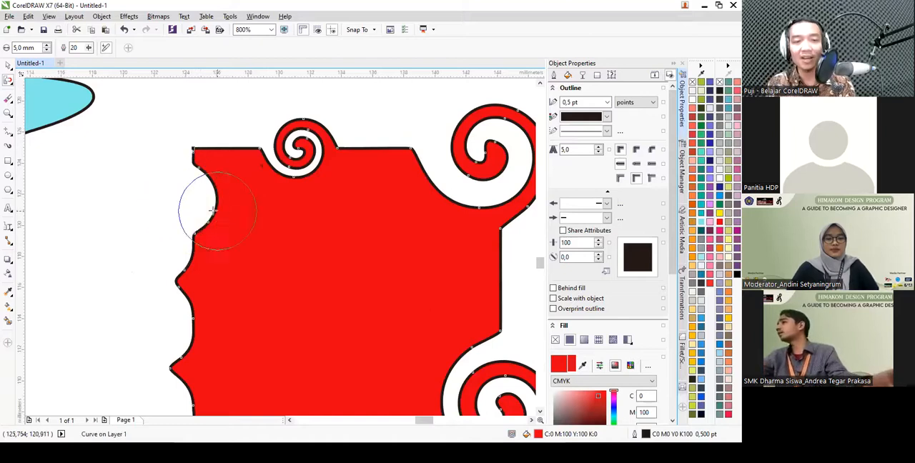
# - Smudge the red square's left edge and upper-left corner inward with a nib about 8.5 mm wide
pyautogui.click(10, 80)
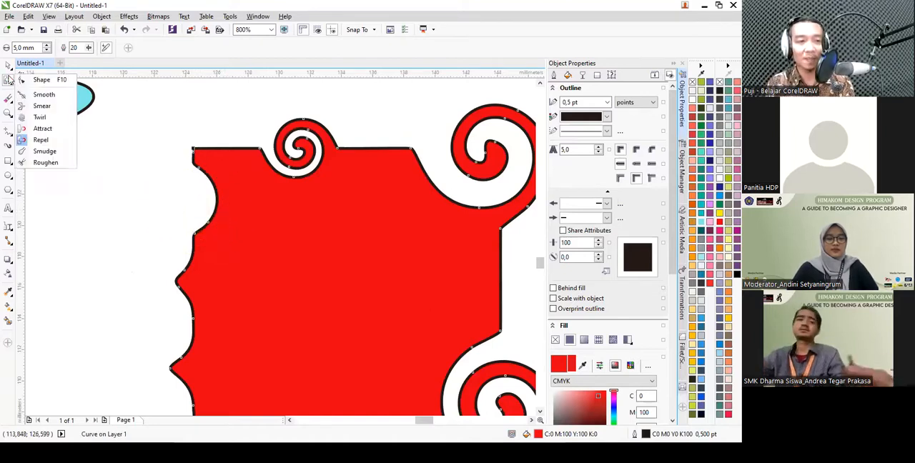
pyautogui.click(45, 151)
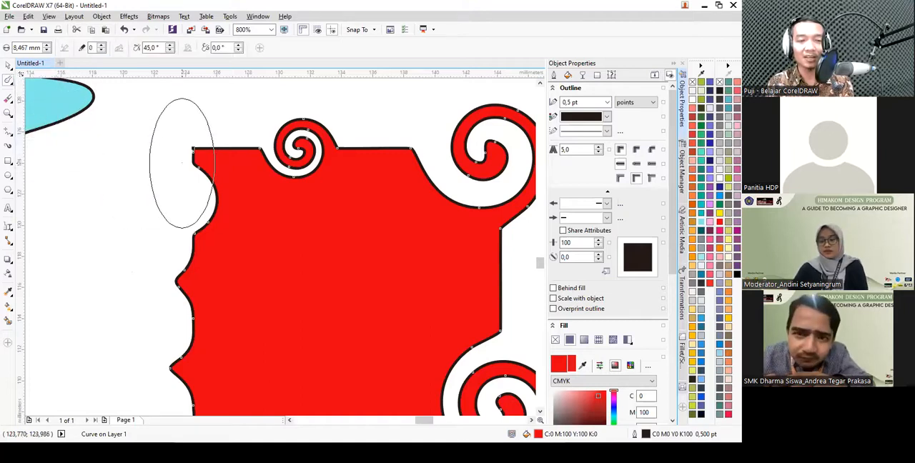
pyautogui.moveTo(183, 151); pyautogui.dragTo(188, 150)
pyautogui.moveTo(151, 257); pyautogui.dragTo(155, 251)
pyautogui.moveTo(188, 142); pyautogui.dragTo(207, 128)
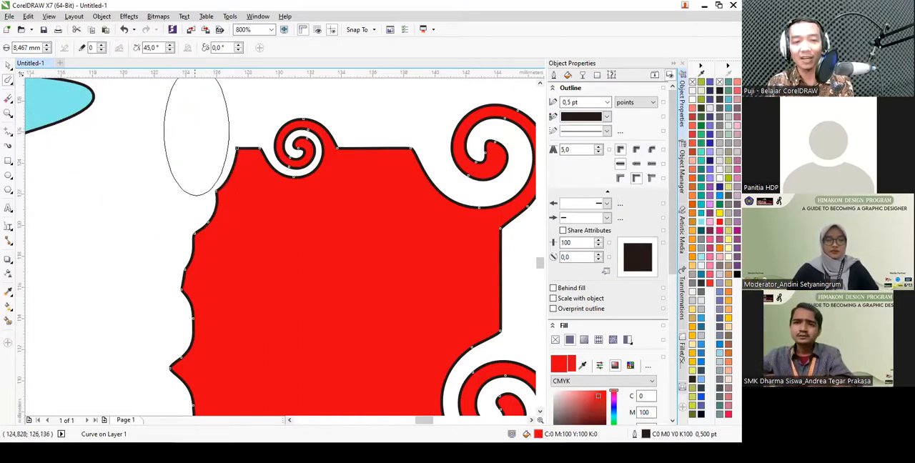
# - Roughen the light-blue shape's upper edge and upper-right side into jagged points with the Roughen tool
pyautogui.scroll(-2, 197, 154)
pyautogui.click(9, 80)
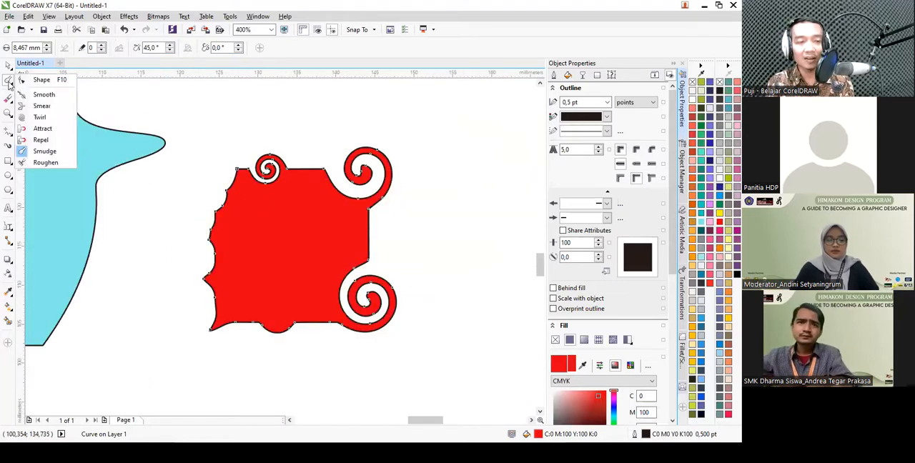
pyautogui.click(67, 162)
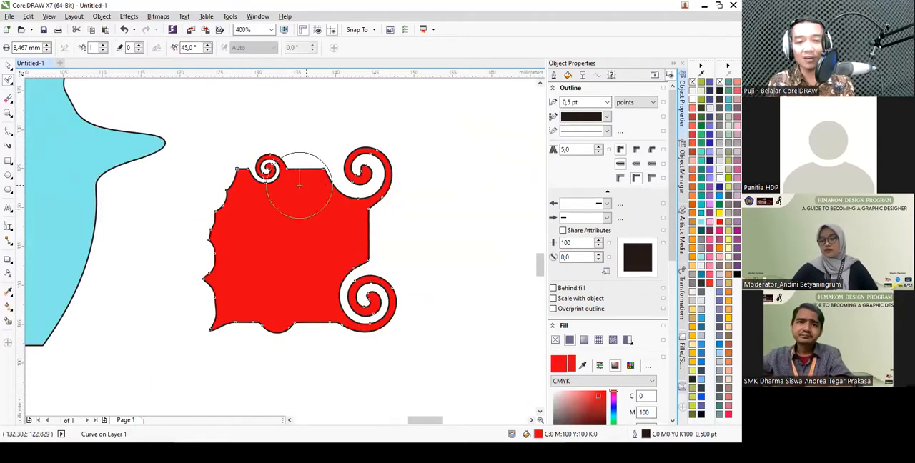
pyautogui.scroll(-4, 302, 184)
pyautogui.scroll(2, 303, 156)
pyautogui.scroll(1, 303, 157)
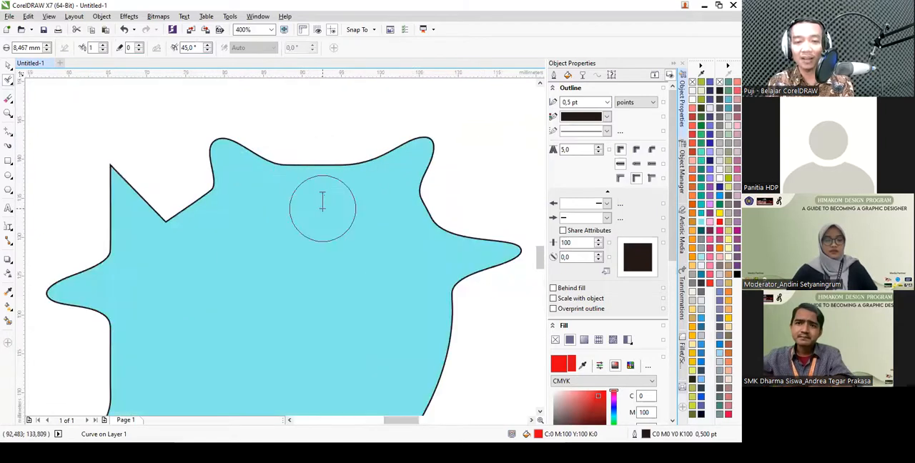
pyautogui.click(322, 204)
pyautogui.scroll(1, 308, 163)
pyautogui.click(300, 172)
pyautogui.moveTo(300, 172)
pyautogui.mouseDown()
pyautogui.moveTo(344, 178)
pyautogui.moveTo(454, 165)
pyautogui.mouseUp()
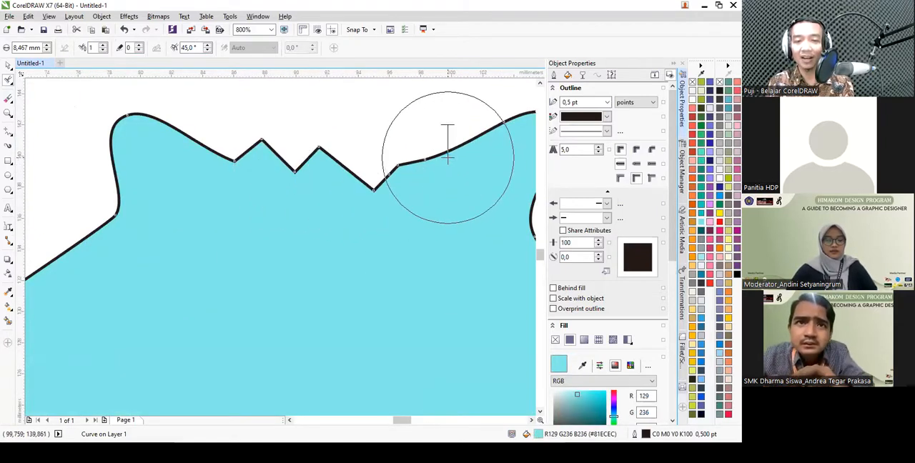
pyautogui.scroll(-3, 445, 147)
pyautogui.scroll(2, 436, 167)
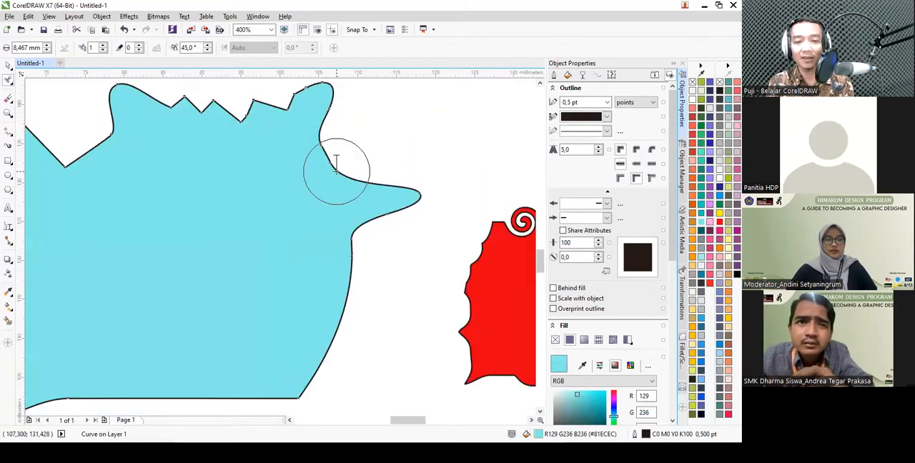
# - Crop the photo to an area about 69 by 62 mm around the seated man, and undo the crop
pyautogui.click(11, 102)
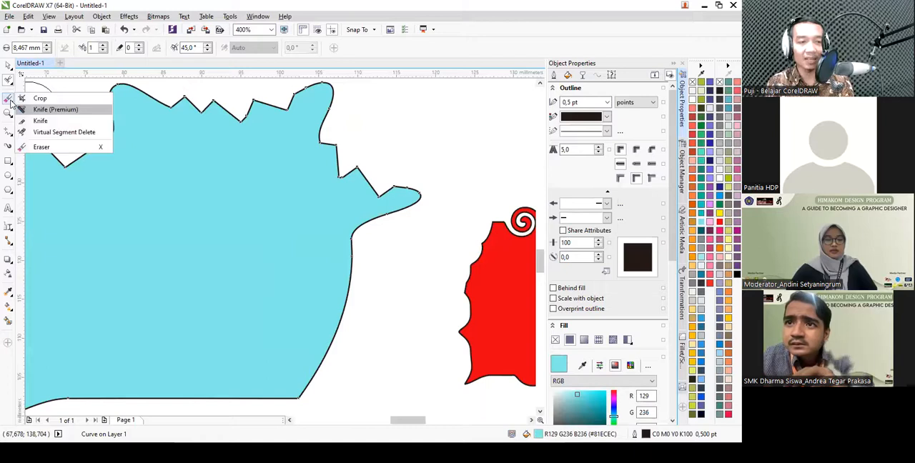
pyautogui.click(39, 99)
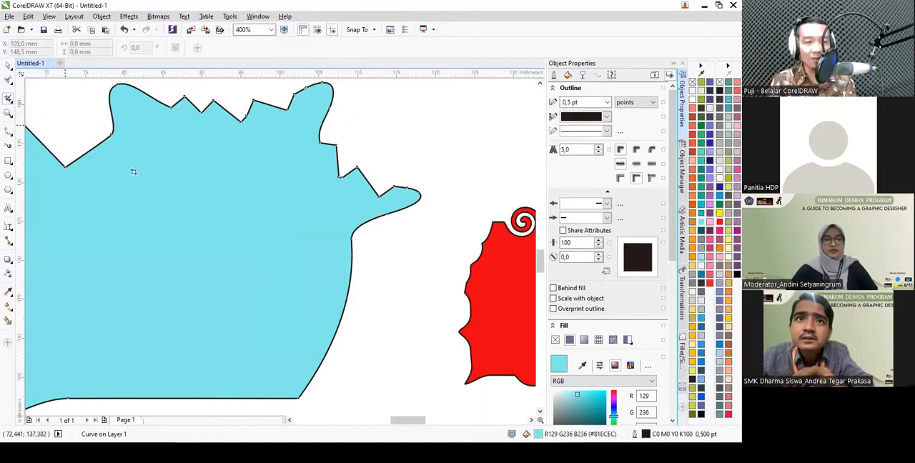
pyautogui.scroll(-5, 133, 172)
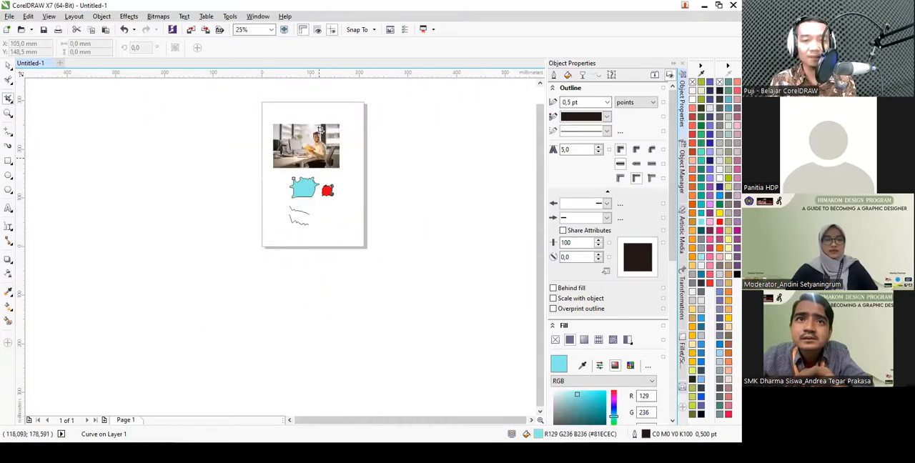
pyautogui.scroll(1, 320, 129)
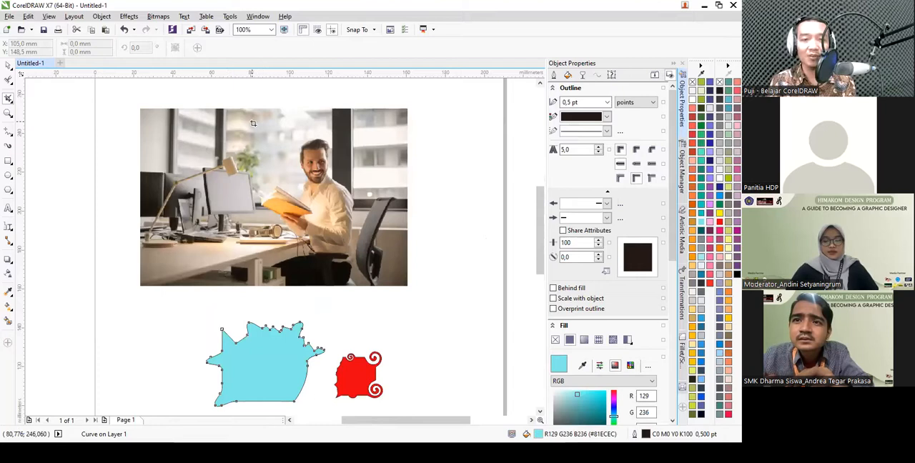
pyautogui.press('Tab')
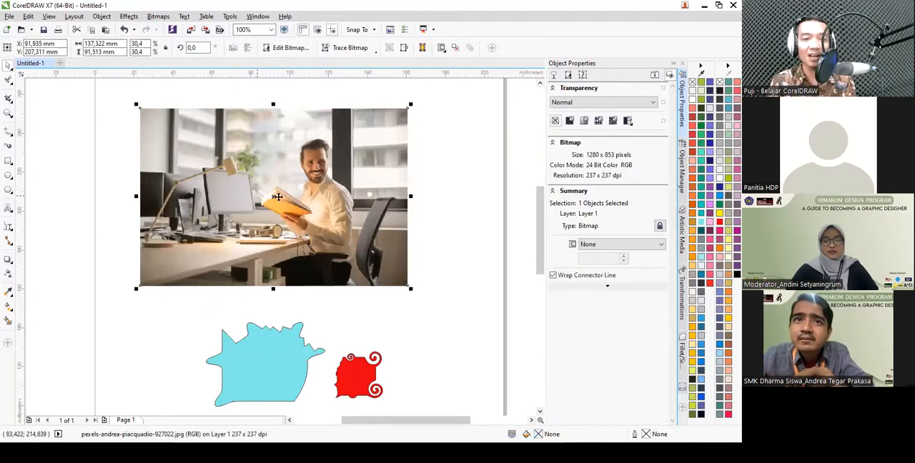
pyautogui.click(8, 100)
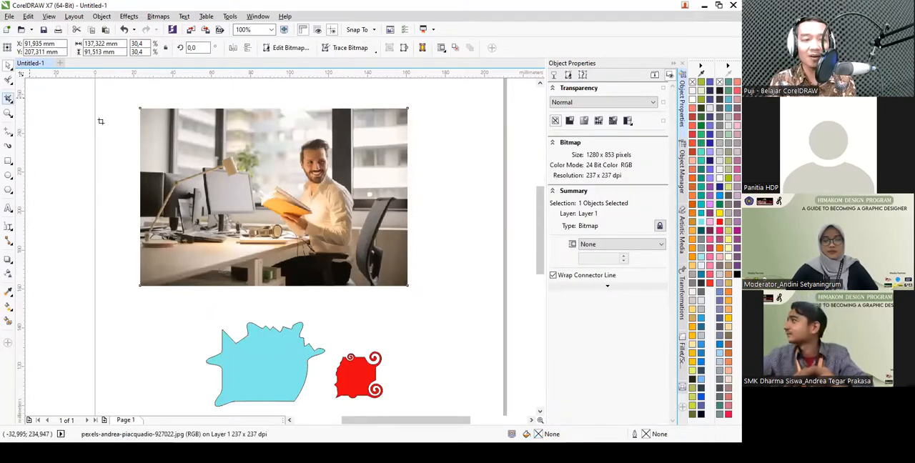
pyautogui.moveTo(248, 133); pyautogui.dragTo(383, 254)
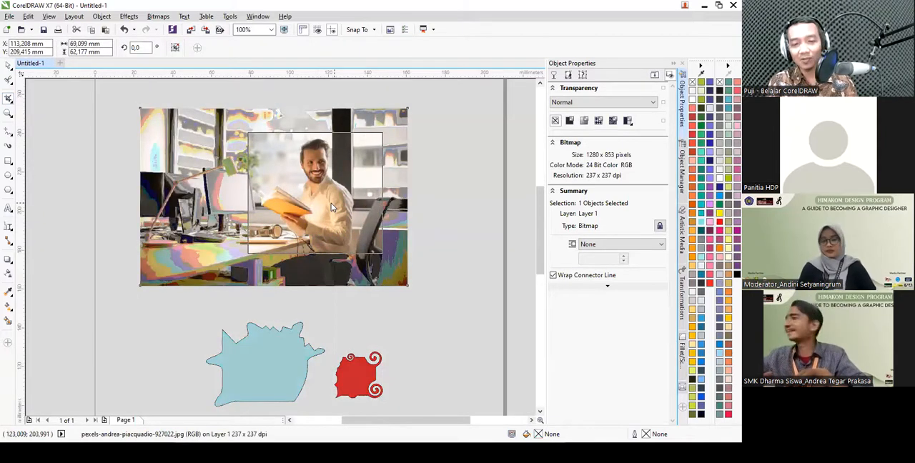
pyautogui.doubleClick(331, 203)
pyautogui.hotkey('ctrl', 'z')
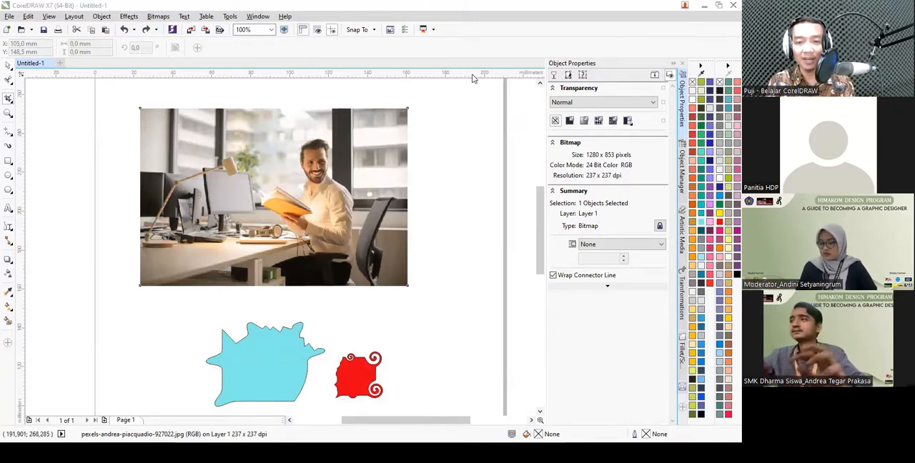
# - Cut the light-blue shape in two with the Knife tool along a wavy line from its upper notch to its right edge
pyautogui.click(7, 99)
pyautogui.click(7, 113)
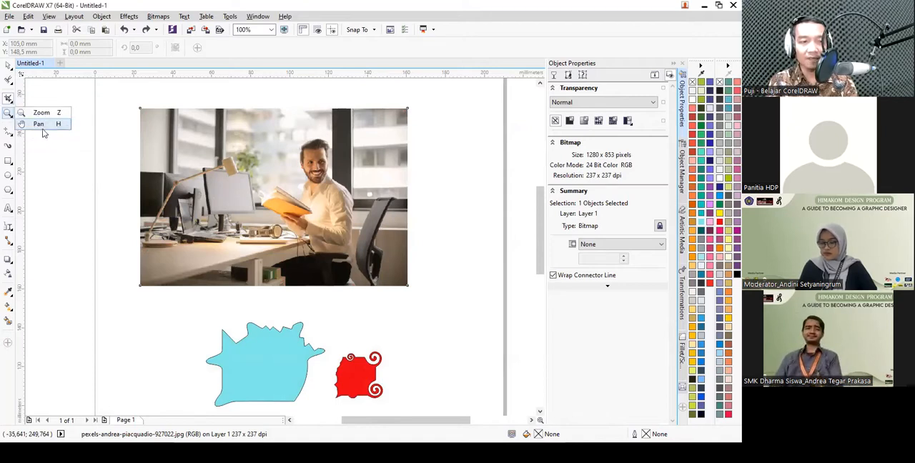
pyautogui.click(10, 99)
pyautogui.click(38, 124)
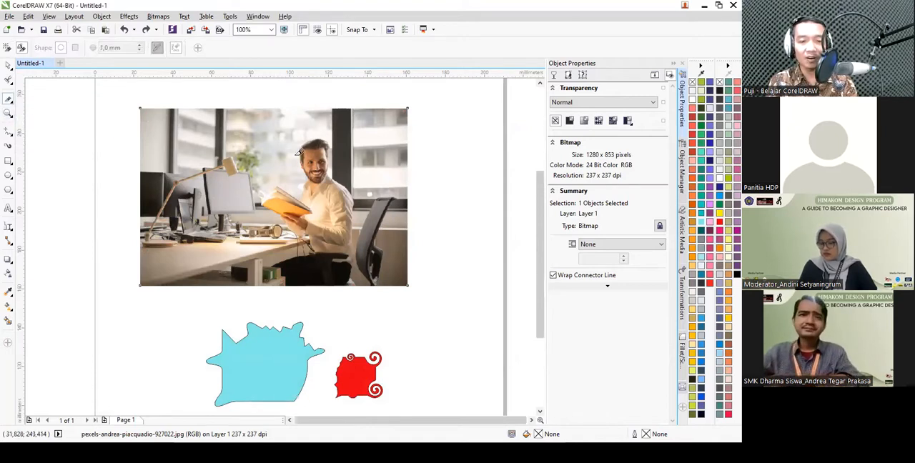
pyautogui.scroll(-2, 297, 153)
pyautogui.scroll(3, 290, 205)
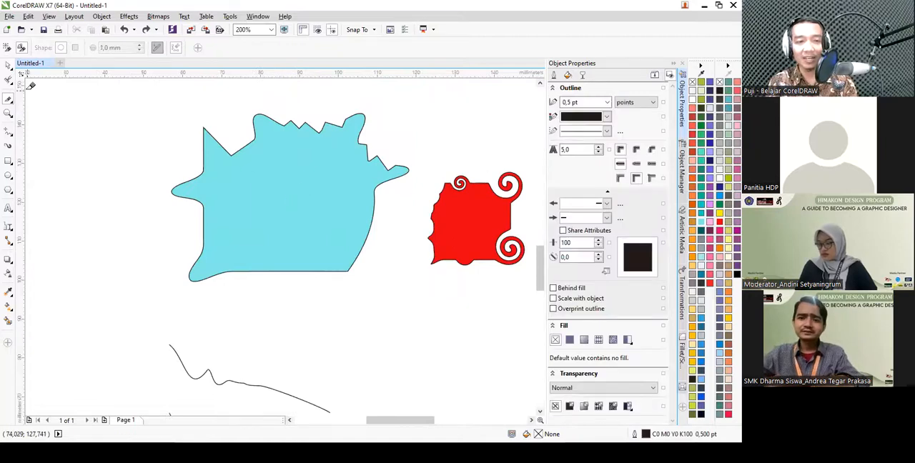
pyautogui.click(6, 65)
pyautogui.click(275, 181)
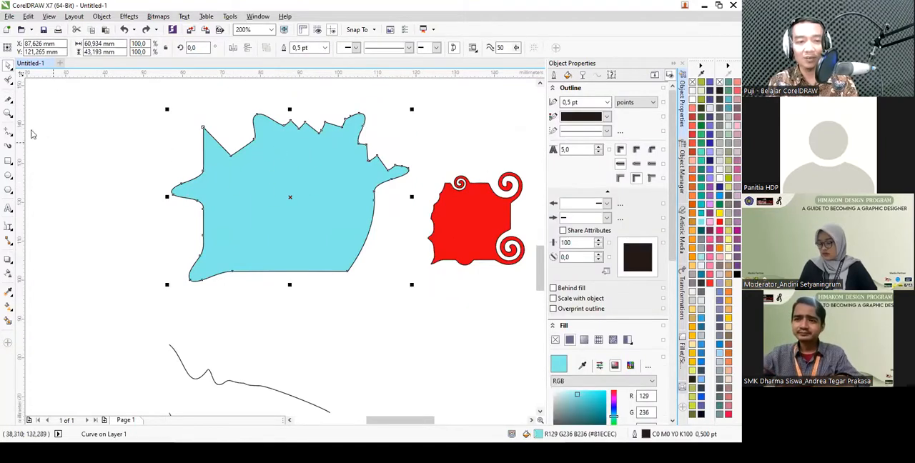
pyautogui.click(10, 102)
pyautogui.click(40, 147)
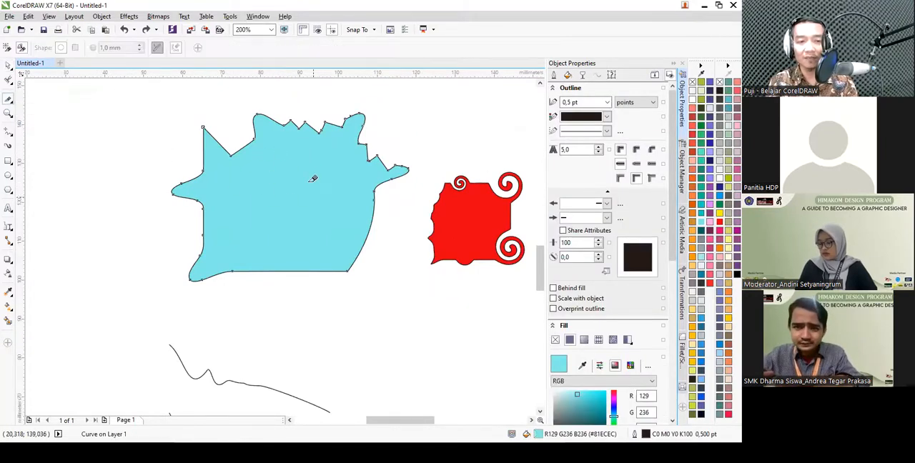
pyautogui.moveTo(232, 152)
pyautogui.mouseDown()
pyautogui.moveTo(238, 173)
pyautogui.moveTo(288, 192)
pyautogui.moveTo(312, 225)
pyautogui.moveTo(347, 217)
pyautogui.moveTo(368, 237)
pyautogui.mouseUp()
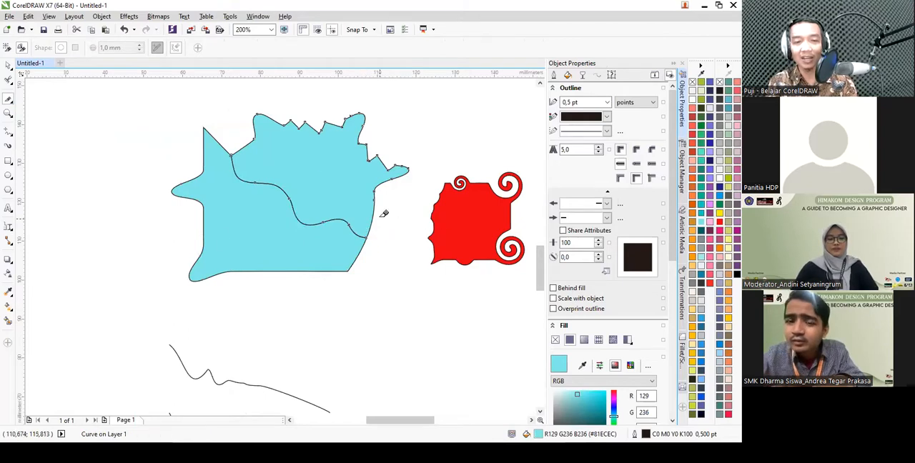
# - Separate the two light-blue pieces, moving the upper one up and the lower one away to the left
pyautogui.press('space')
pyautogui.scroll(-1, 341, 216)
pyautogui.moveTo(343, 197); pyautogui.dragTo(358, 179)
pyautogui.moveTo(323, 229); pyautogui.dragTo(270, 233)
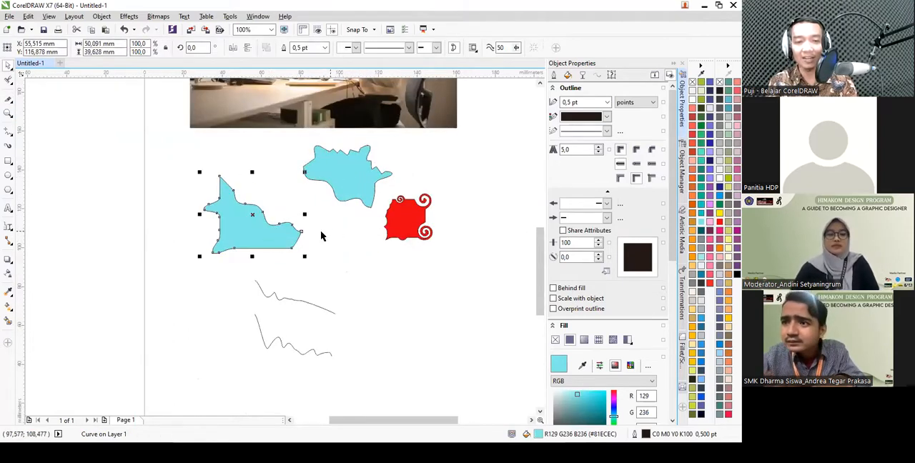
# - Draw three overlapping rectangles below the red shape: a wide horizontal one crossed by two upright ones, the right one about 15 by 40 mm
pyautogui.click(10, 101)
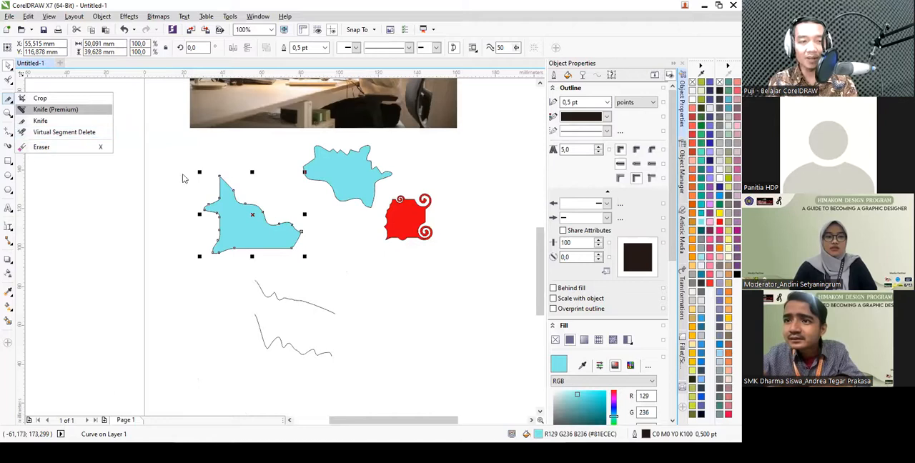
pyautogui.scroll(-2, 336, 228)
pyautogui.scroll(4, 392, 259)
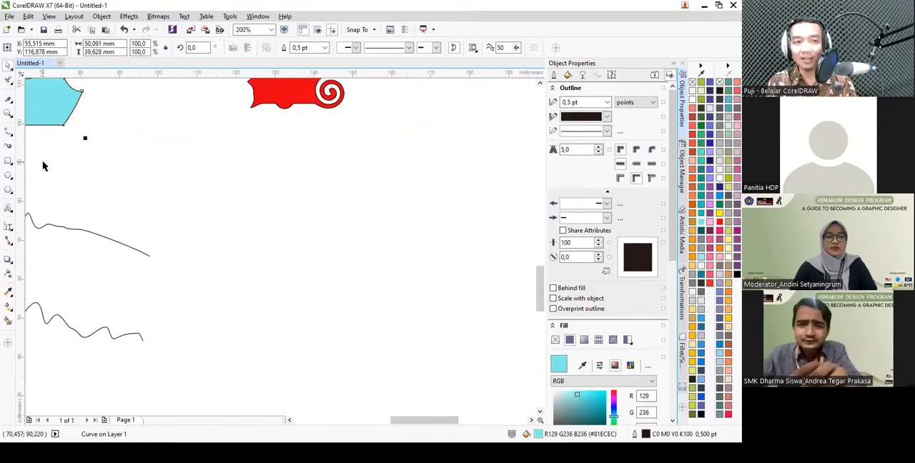
pyautogui.click(9, 162)
pyautogui.moveTo(248, 143); pyautogui.dragTo(314, 249)
pyautogui.moveTo(216, 164); pyautogui.dragTo(338, 208)
pyautogui.moveTo(266, 193); pyautogui.dragTo(441, 222)
pyautogui.moveTo(359, 135); pyautogui.dragTo(418, 291)
# - Remove the segments inside the rectangles' left crossing and the inner left edge of the right crossing with Virtual Segment Delete
pyautogui.scroll(1, 349, 188)
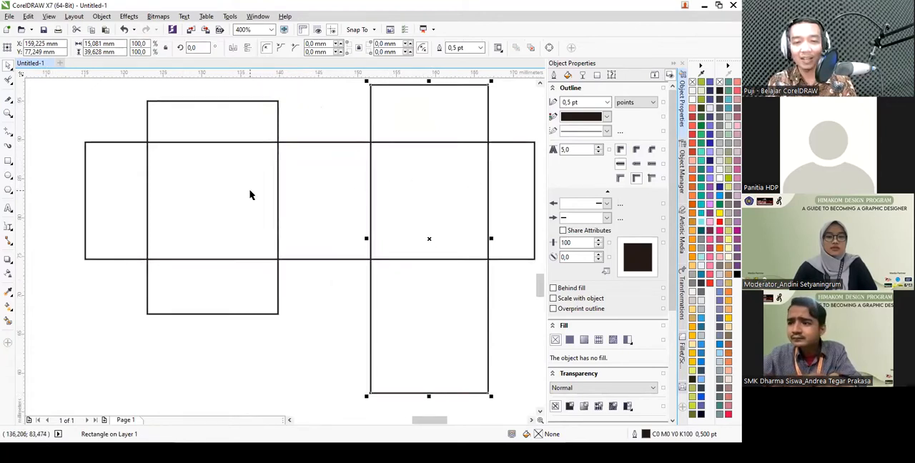
pyautogui.click(11, 102)
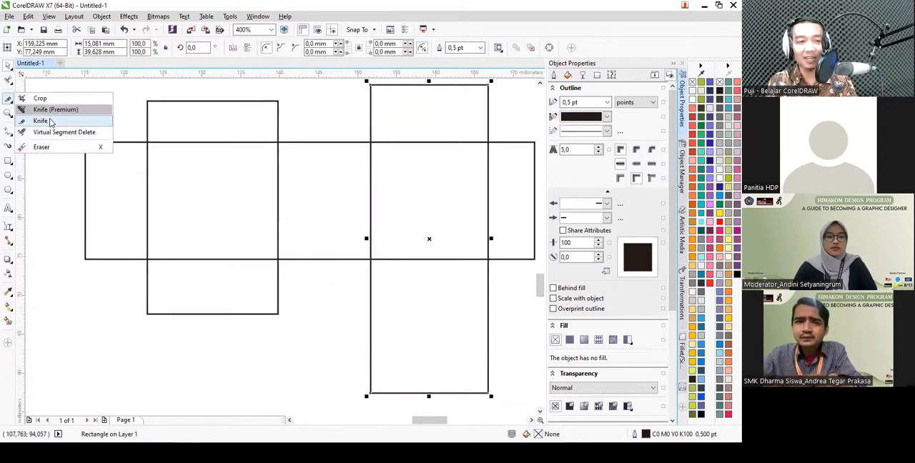
pyautogui.click(62, 130)
pyautogui.moveTo(256, 180); pyautogui.dragTo(409, 209)
pyautogui.moveTo(199, 127); pyautogui.dragTo(236, 280)
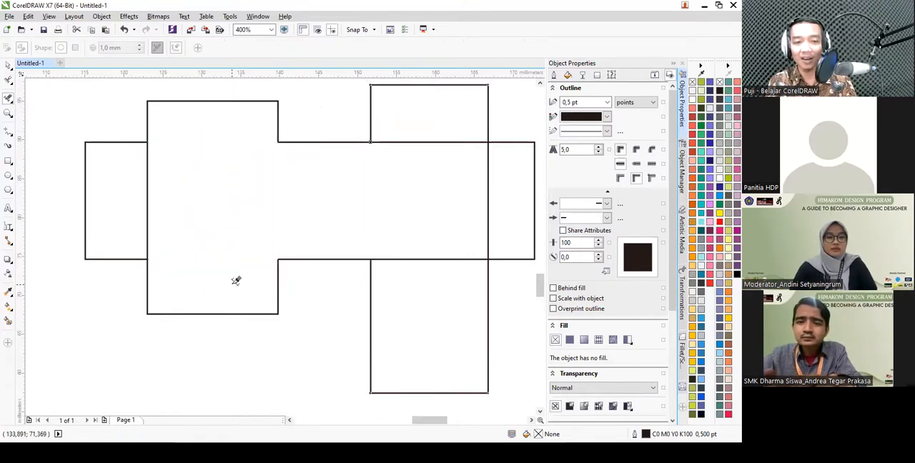
pyautogui.scroll(-4, 383, 208)
pyautogui.press('space')
pyautogui.click(383, 203)
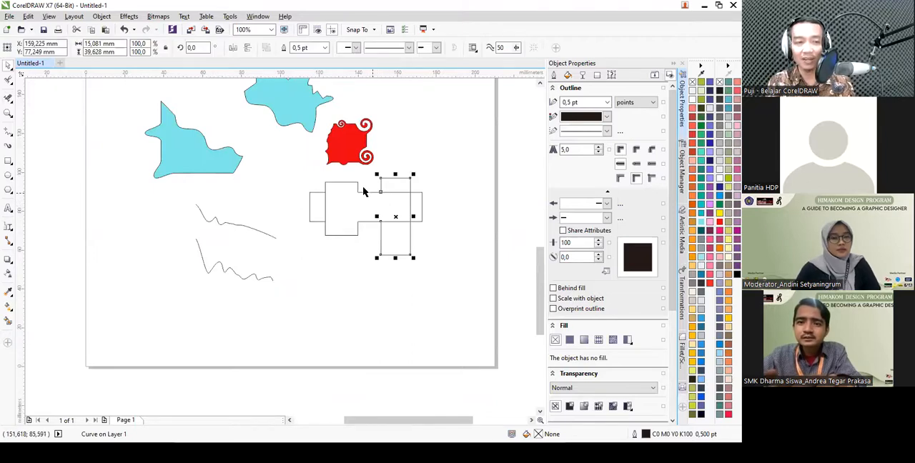
# - Erase a strip from top to bottom through the lower light-blue piece using a round 1 mm Eraser nib
pyautogui.click(11, 101)
pyautogui.click(49, 130)
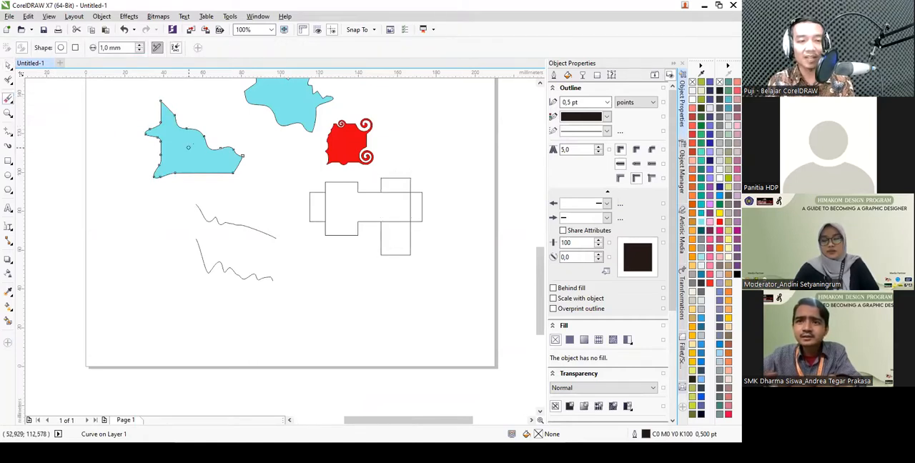
pyautogui.click(188, 128)
pyautogui.scroll(1, 188, 128)
pyautogui.moveTo(193, 127); pyautogui.dragTo(191, 231)
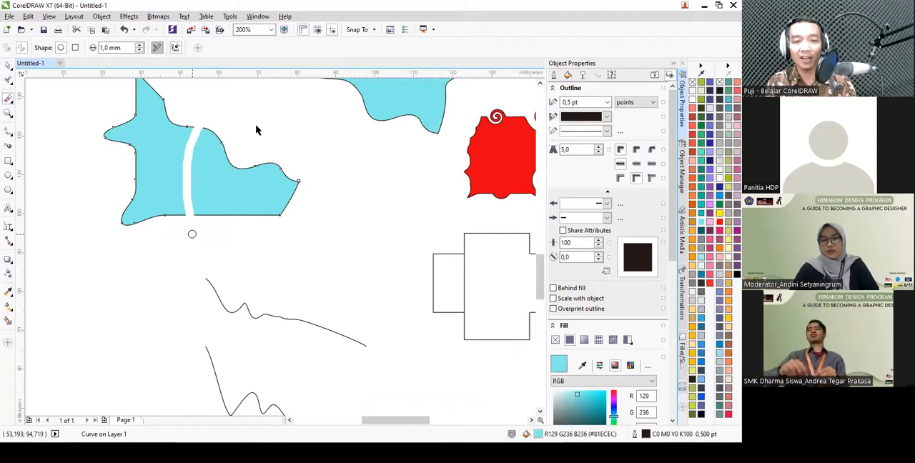
pyautogui.press('space')
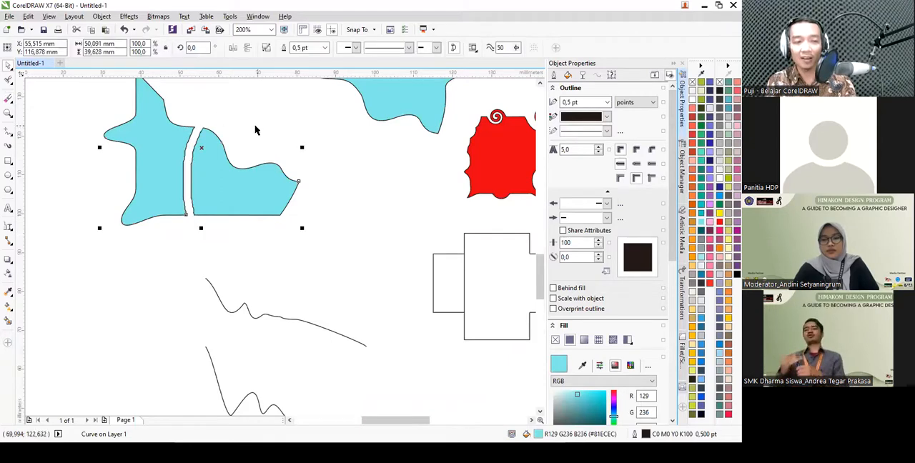
# - Zoom in and out with the Zoom tool to view the edited shapes and the whole page
pyautogui.click(10, 115)
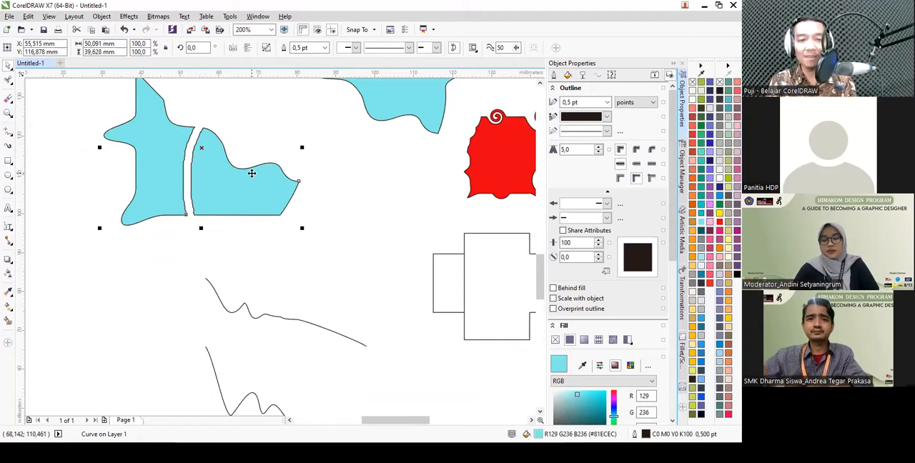
pyautogui.scroll(-2, 251, 173)
pyautogui.scroll(2, 254, 175)
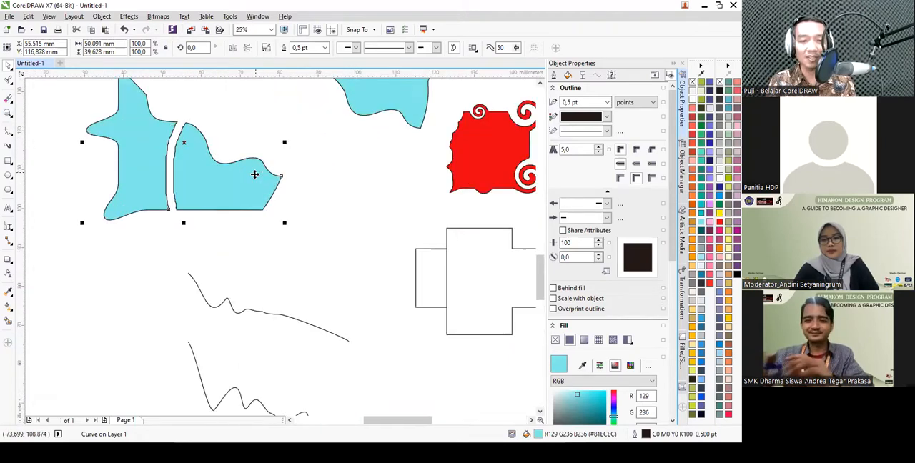
pyautogui.scroll(-5, 255, 174)
pyautogui.scroll(4, 256, 174)
pyautogui.scroll(-1, 256, 174)
pyautogui.scroll(-3, 255, 174)
pyautogui.scroll(3, 244, 150)
pyautogui.click(8, 114)
pyautogui.scroll(-3, 288, 210)
pyautogui.scroll(5, 307, 243)
pyautogui.scroll(3, 299, 262)
pyautogui.scroll(-3, 343, 286)
pyautogui.scroll(3, 317, 231)
pyautogui.scroll(-1, 317, 230)
pyautogui.scroll(-5, 317, 231)
pyautogui.scroll(2, 321, 230)
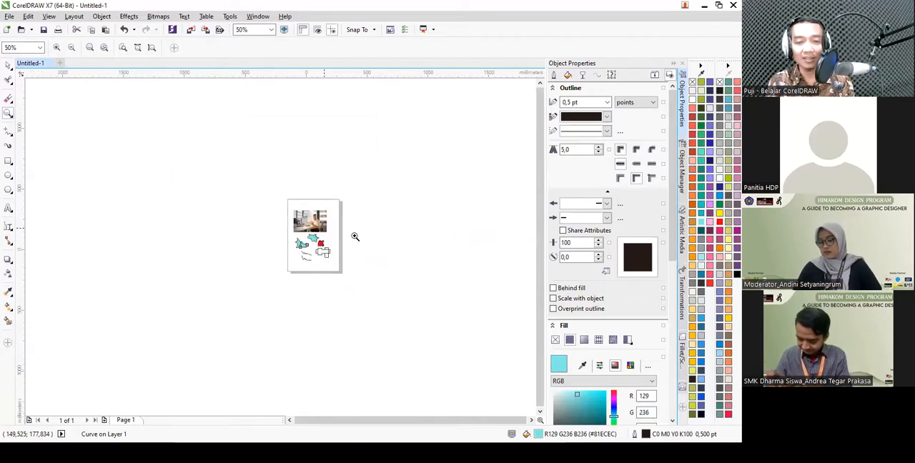
# - Zoom far out and far in on the drawing, and return to a full-page view with the To Page zoom level
pyautogui.scroll(-4, 350, 239)
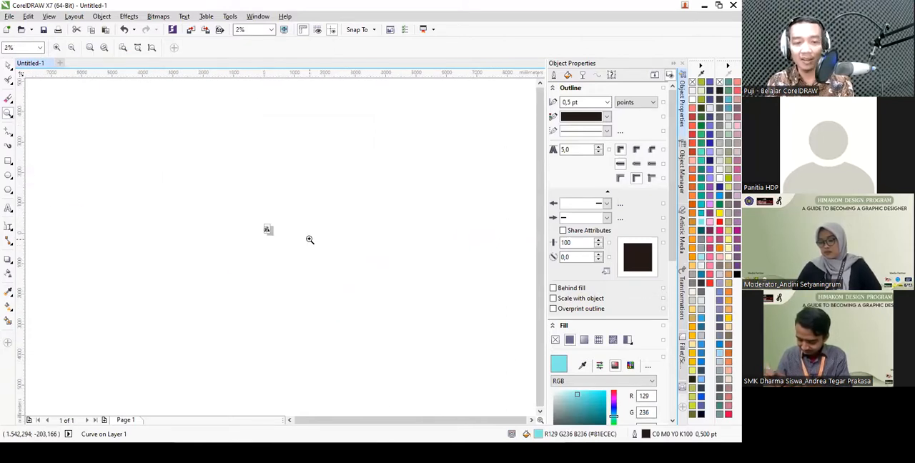
pyautogui.scroll(3, 307, 240)
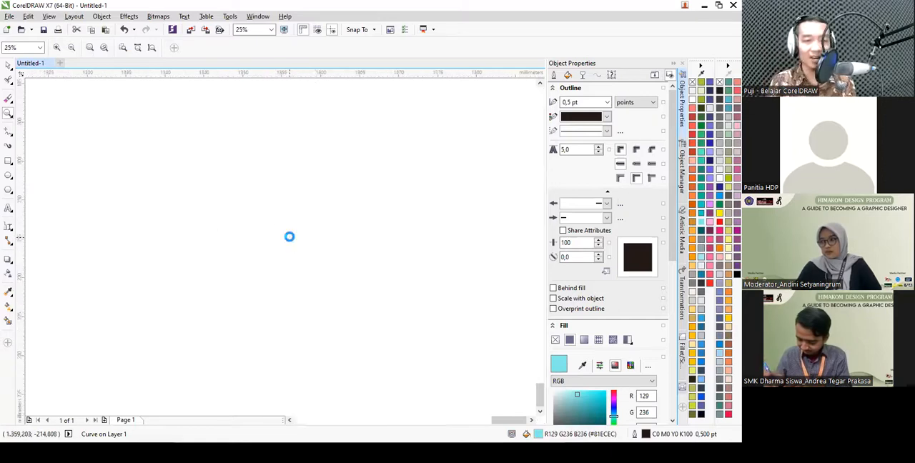
pyautogui.scroll(15, 290, 237)
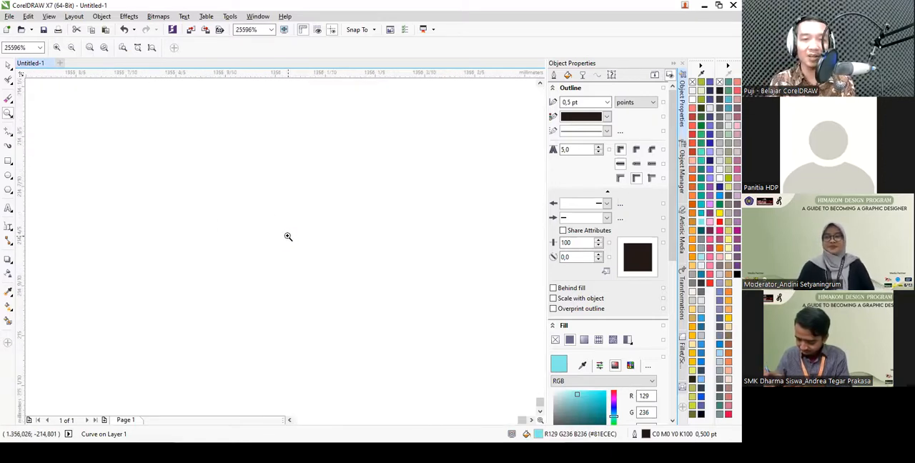
pyautogui.scroll(-1, 216, 199)
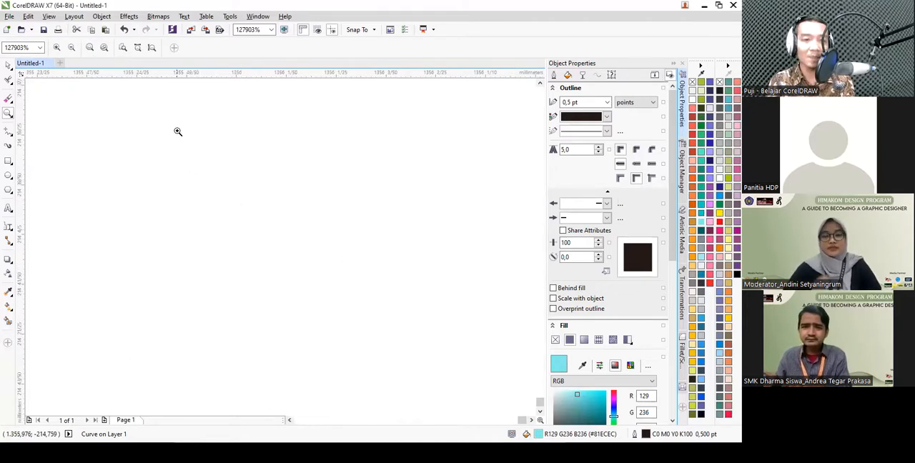
pyautogui.click(272, 30)
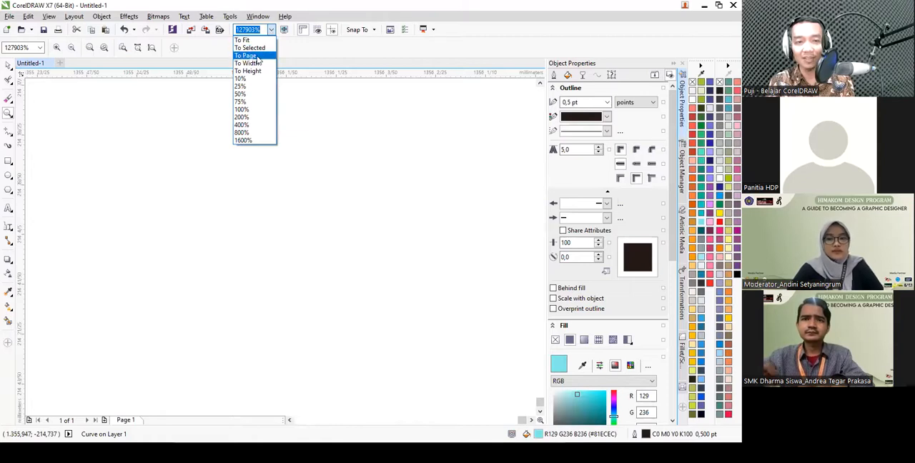
pyautogui.click(254, 57)
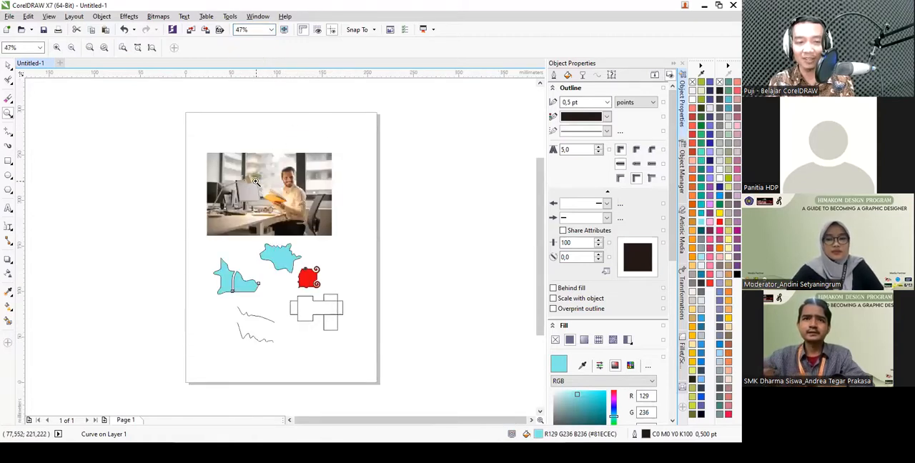
# - Draw a straight horizontal line about 155 mm long above the photo with the Freehand tool
pyautogui.click(9, 140)
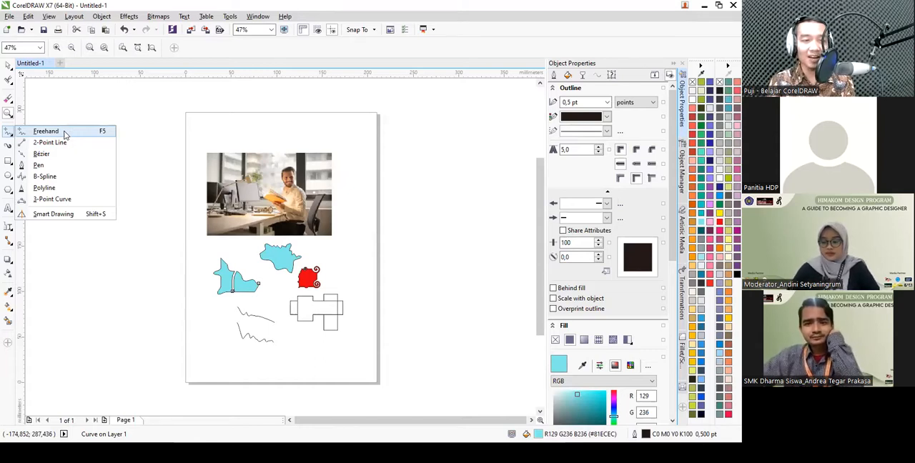
pyautogui.click(9, 132)
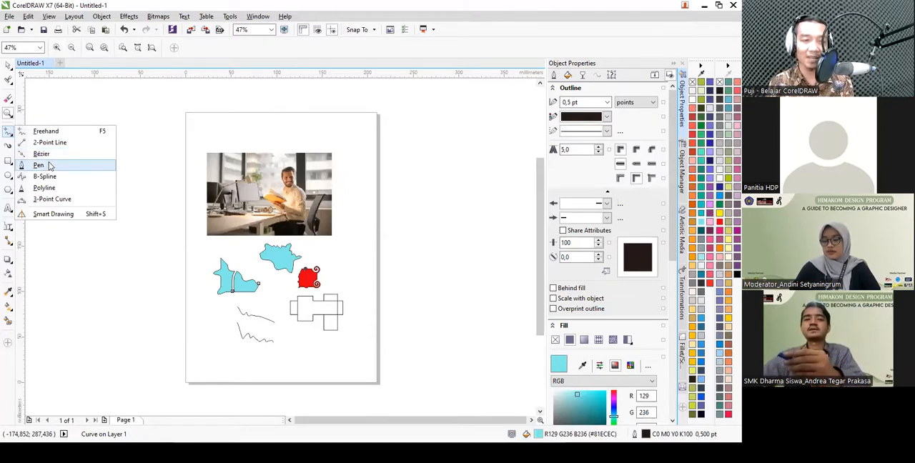
pyautogui.click(60, 130)
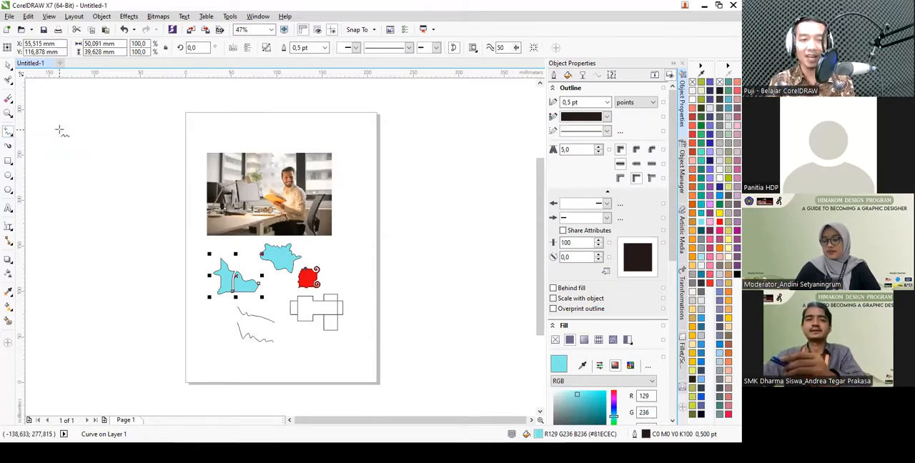
pyautogui.scroll(2, 252, 113)
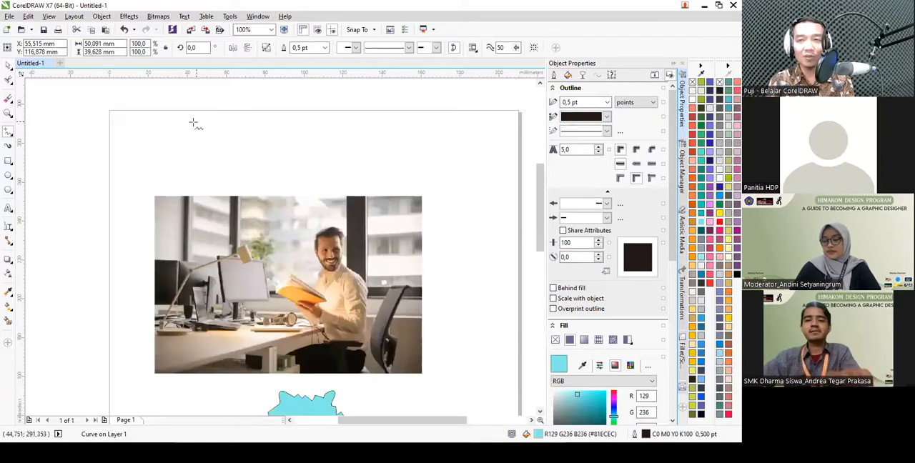
pyautogui.click(153, 135)
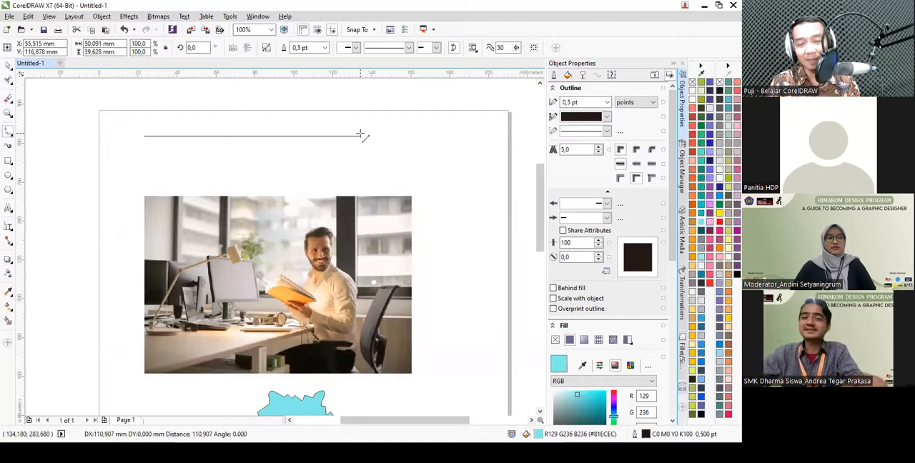
pyautogui.click(450, 136)
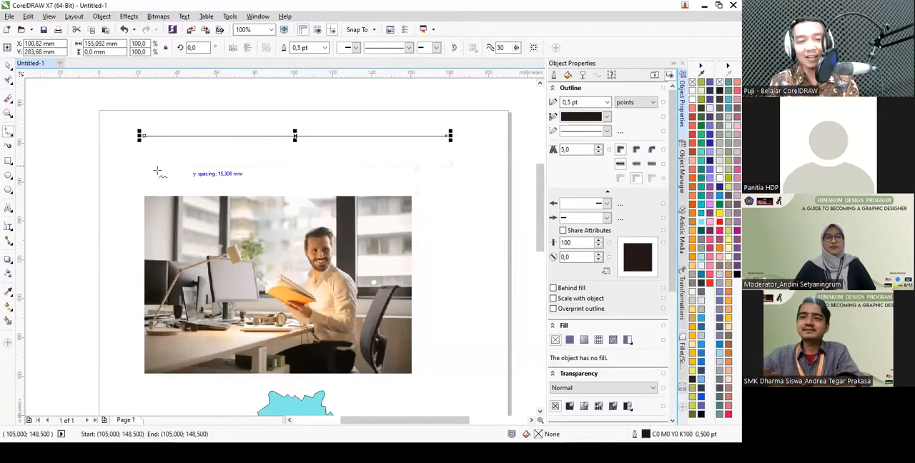
# - Draw a closed freehand shape about 34 by 43 mm beside the photo's lower right corner and fill it with grey #7F8C8D
pyautogui.scroll(-2, 265, 170)
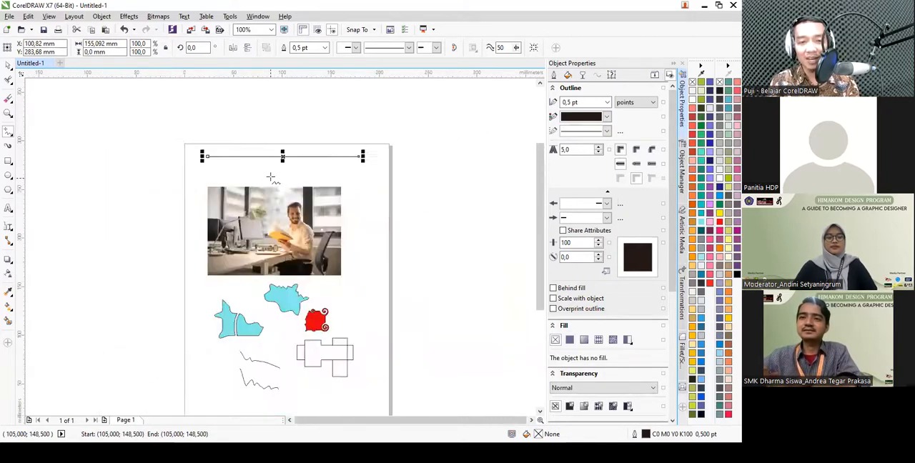
pyautogui.scroll(2, 366, 273)
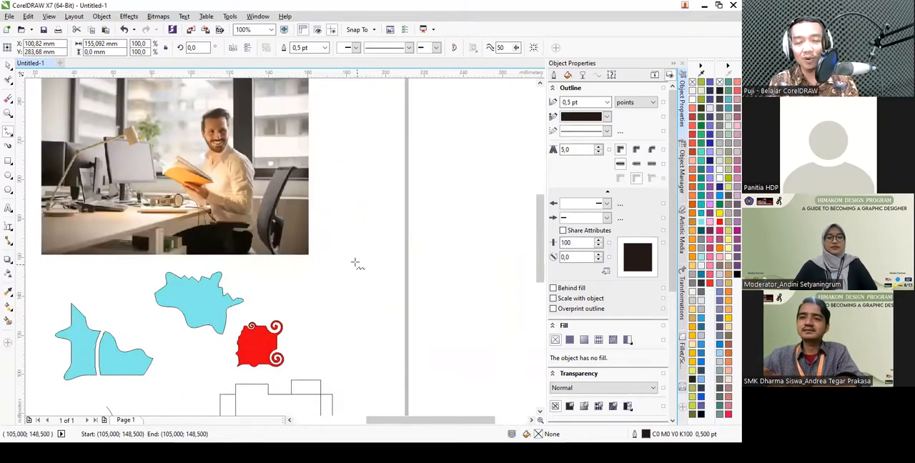
pyautogui.scroll(2, 355, 264)
pyautogui.moveTo(321, 148)
pyautogui.mouseDown()
pyautogui.moveTo(311, 269)
pyautogui.moveTo(394, 235)
pyautogui.moveTo(424, 183)
pyautogui.moveTo(397, 132)
pyautogui.moveTo(323, 147)
pyautogui.mouseUp()
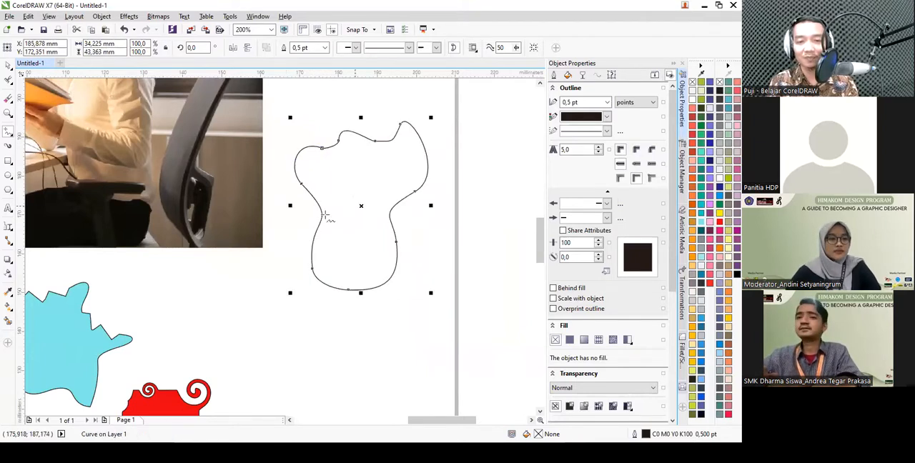
pyautogui.click(706, 207)
pyautogui.click(701, 240)
pyautogui.scroll(-1, 352, 179)
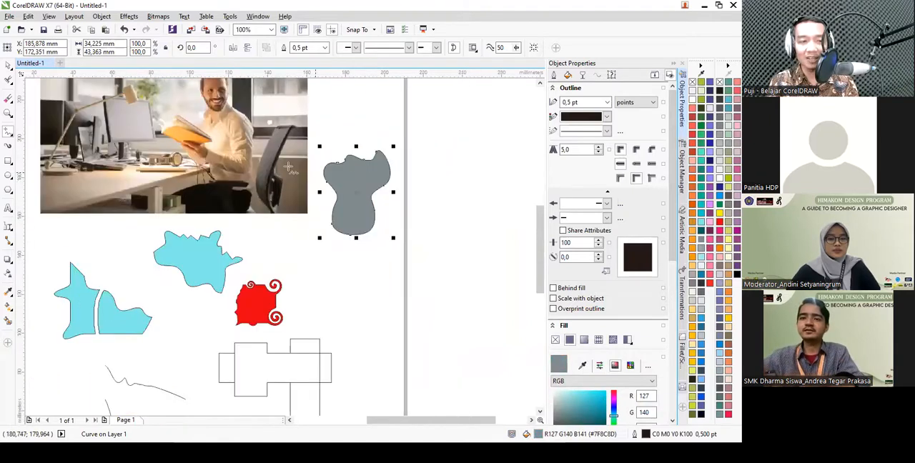
pyautogui.scroll(-1, 285, 168)
pyautogui.scroll(1, 272, 167)
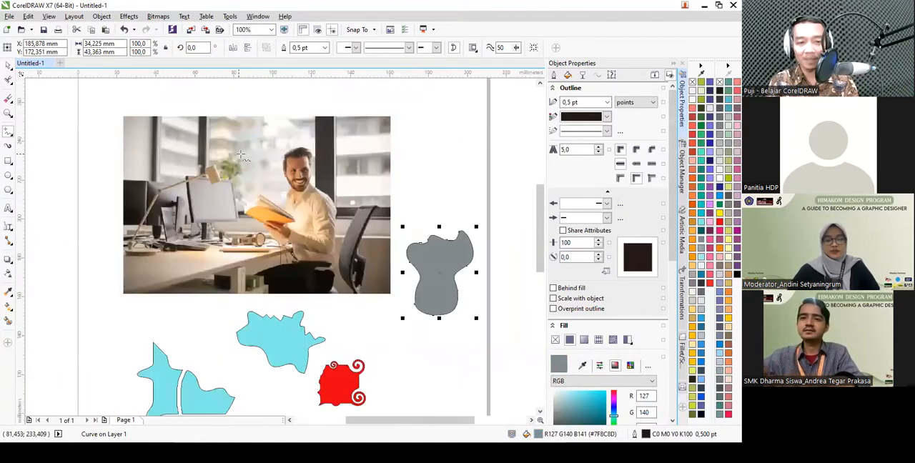
# - Start a Bézier path on the photo with straight segments from the man's shirt collar up the neck to the jaw
pyautogui.click(11, 136)
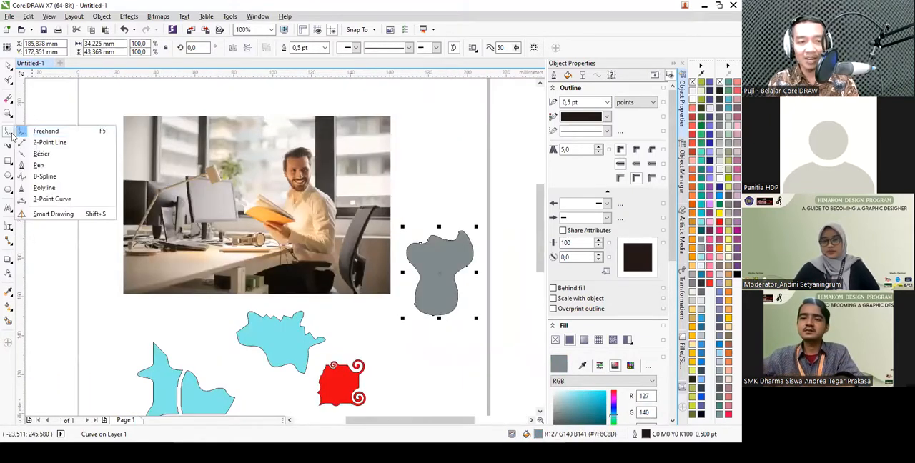
pyautogui.click(58, 155)
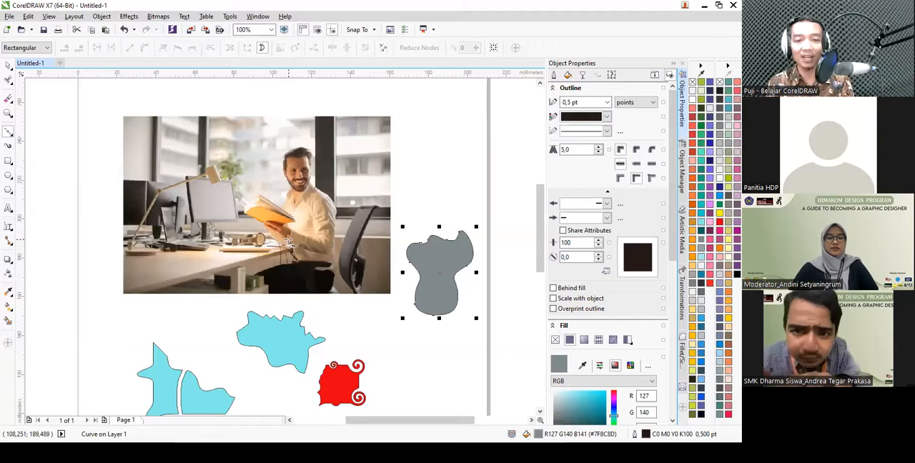
pyautogui.scroll(2, 313, 198)
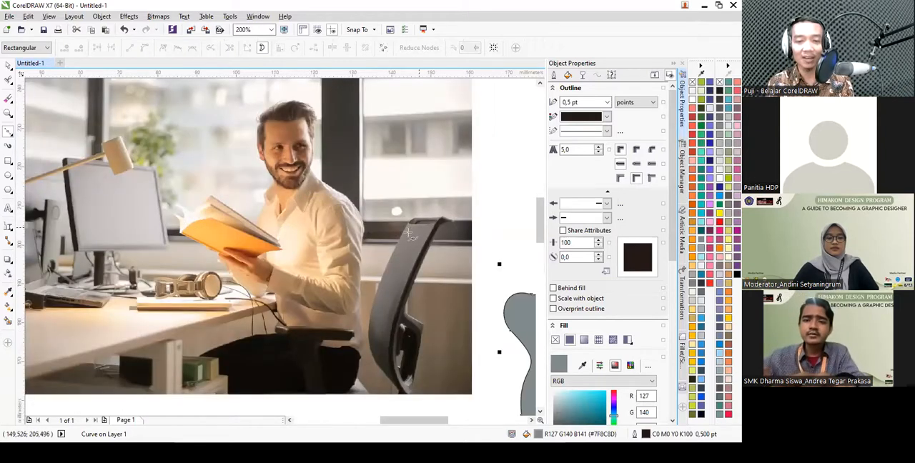
pyautogui.scroll(5, 244, 204)
pyautogui.scroll(-3, 229, 214)
pyautogui.scroll(4, 204, 230)
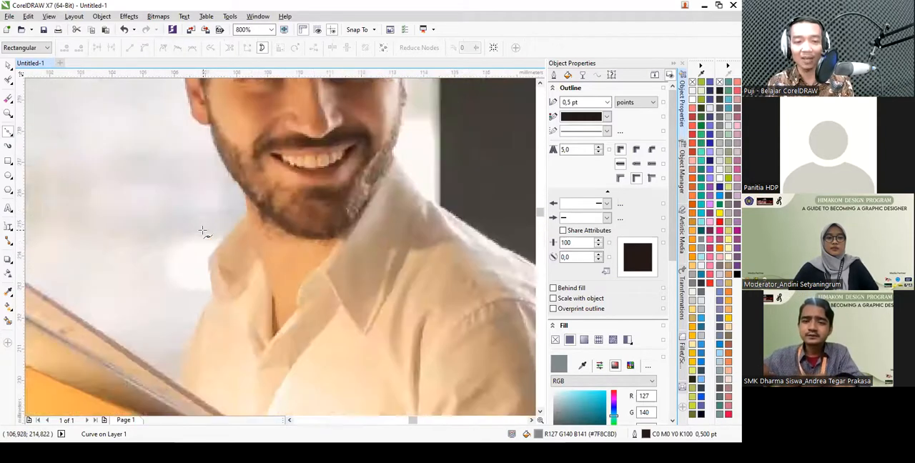
pyautogui.click(214, 284)
pyautogui.scroll(1, 278, 204)
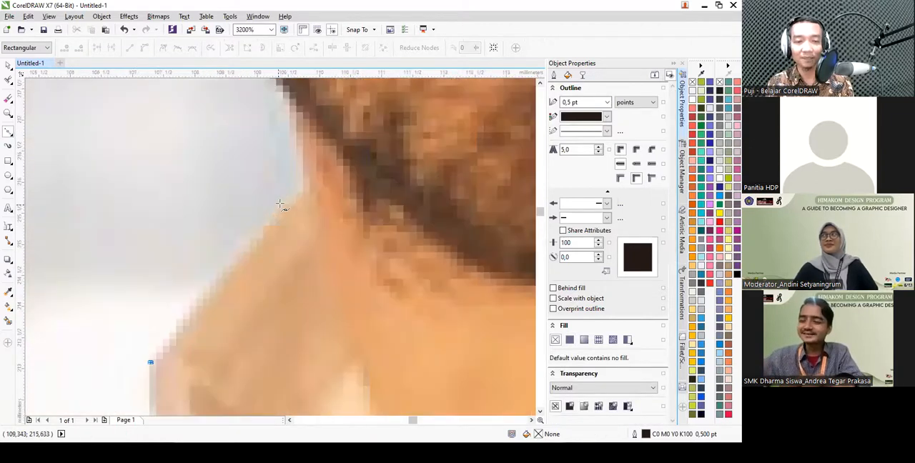
pyautogui.click(305, 187)
pyautogui.scroll(-1, 307, 184)
pyautogui.click(303, 179)
# - Extend the Bézier path with a curved segment along the man's jawline up to the base of the earlobe
pyautogui.scroll(-2, 333, 222)
pyautogui.scroll(3, 333, 222)
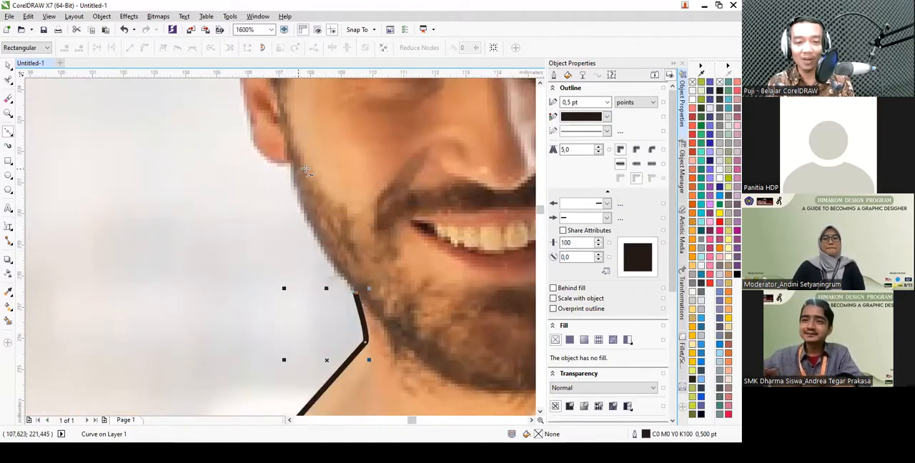
pyautogui.scroll(-1, 291, 170)
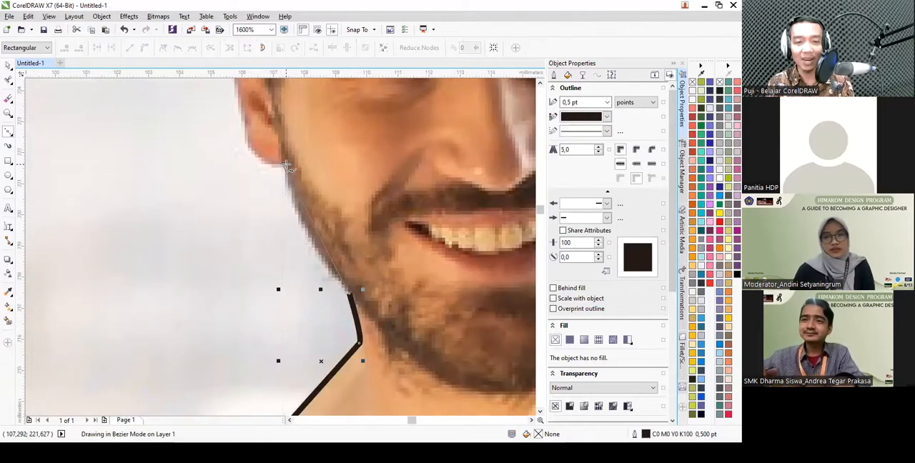
pyautogui.moveTo(282, 165); pyautogui.dragTo(300, 104)
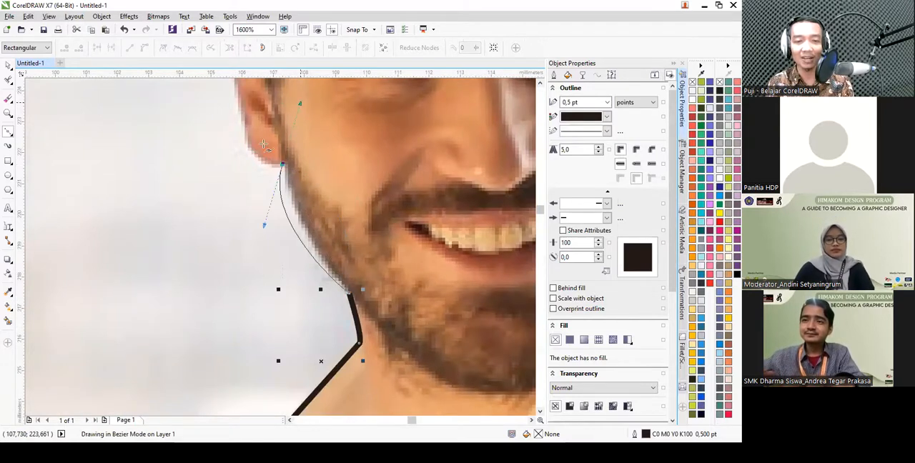
pyautogui.moveTo(263, 144); pyautogui.dragTo(286, 122)
pyautogui.scroll(-3, 289, 207)
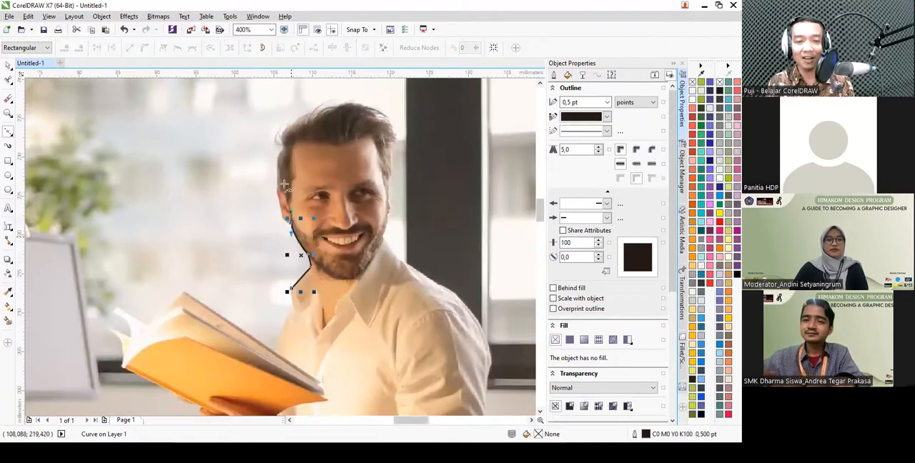
pyautogui.scroll(2, 295, 210)
pyautogui.scroll(1, 295, 209)
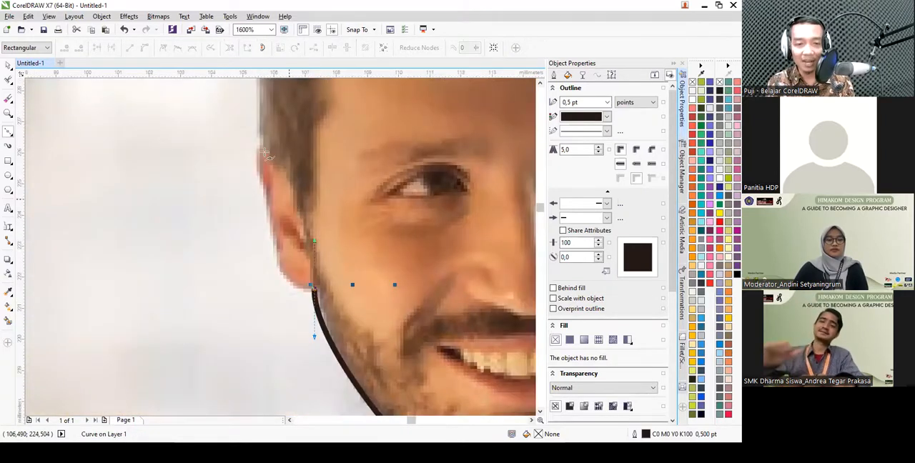
pyautogui.moveTo(269, 214); pyautogui.dragTo(282, 135)
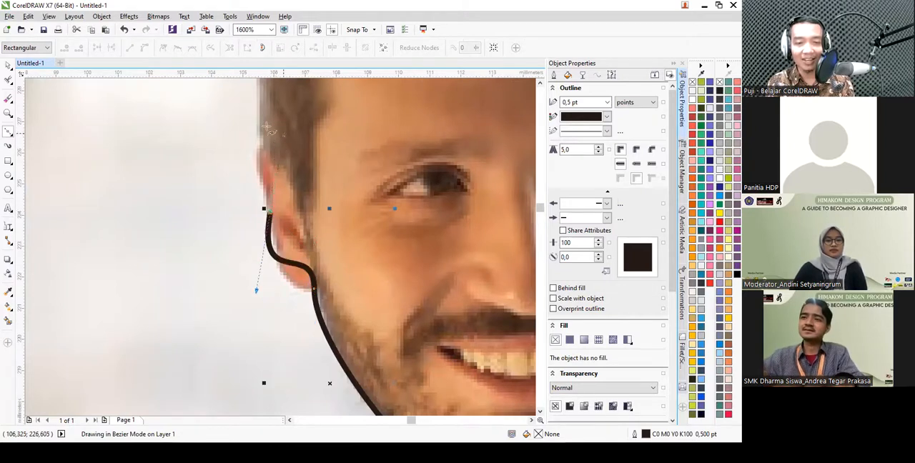
pyautogui.click(125, 30)
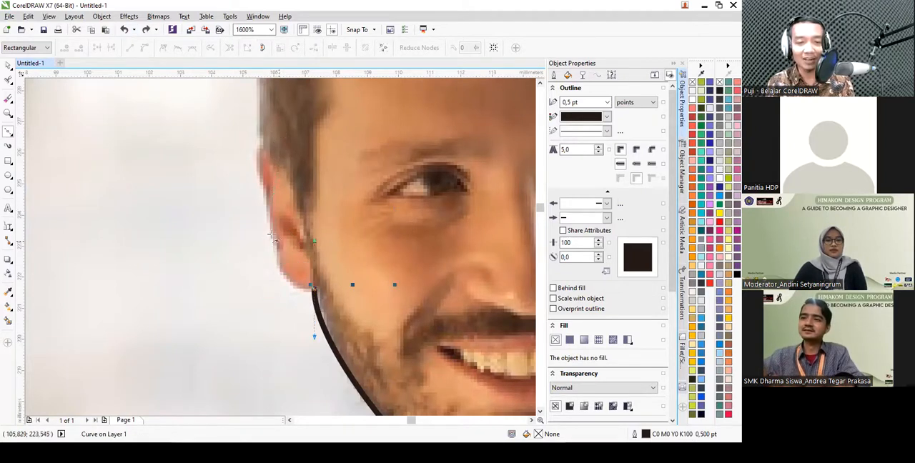
# - Remove the earlobe node's outgoing handle and trace curved Bézier segments around the ear and up the side of the hair
pyautogui.doubleClick(313, 287)
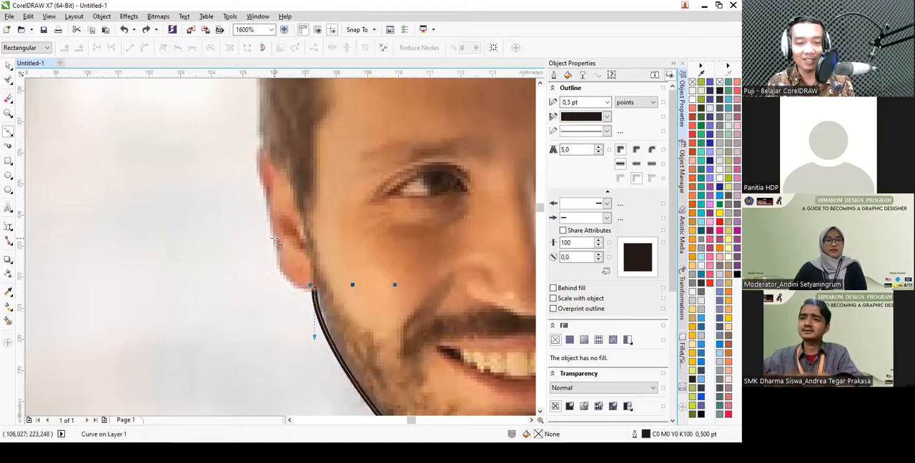
pyautogui.moveTo(272, 228); pyautogui.dragTo(259, 146)
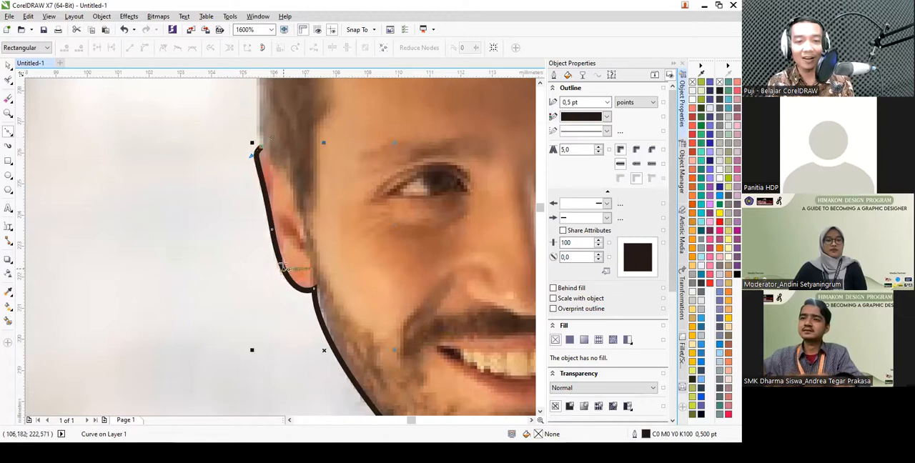
pyautogui.scroll(-2, 286, 213)
pyautogui.scroll(2, 286, 212)
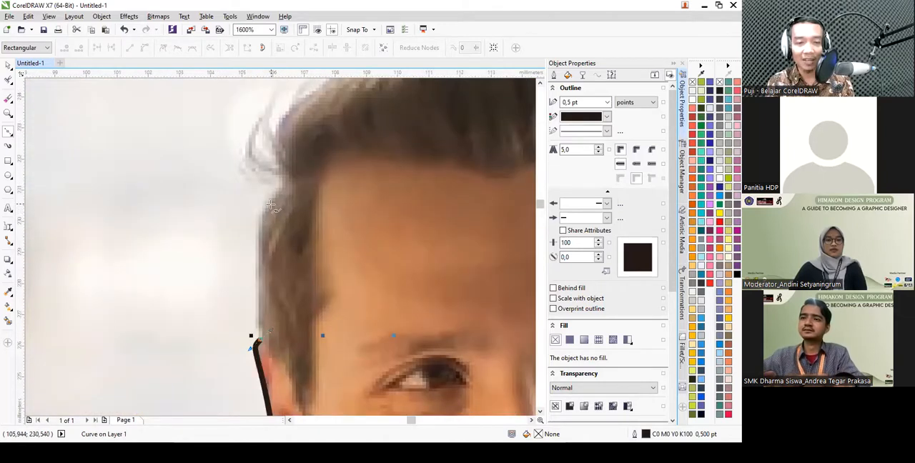
pyautogui.scroll(1, 290, 161)
pyautogui.moveTo(283, 160); pyautogui.dragTo(279, 131)
# - Extend the Bézier path with curved segments from the side of the hair over the top of the man's head
pyautogui.scroll(-2, 291, 256)
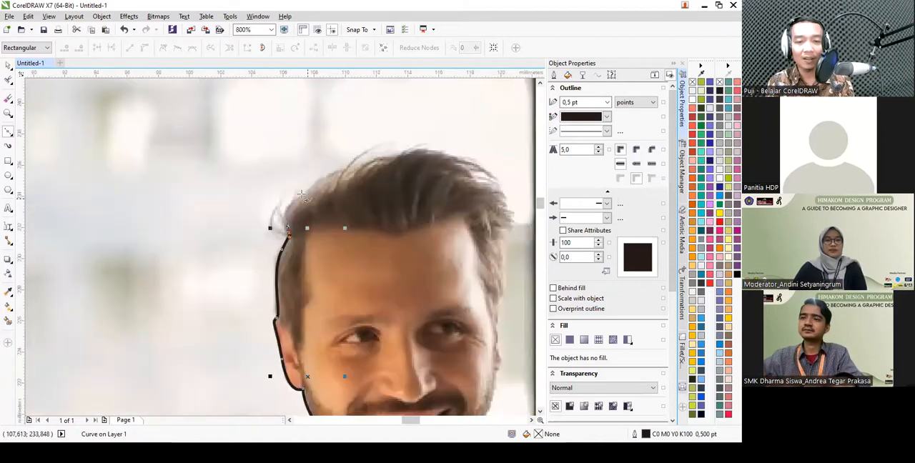
pyautogui.scroll(1, 303, 194)
pyautogui.moveTo(316, 173); pyautogui.dragTo(395, 134)
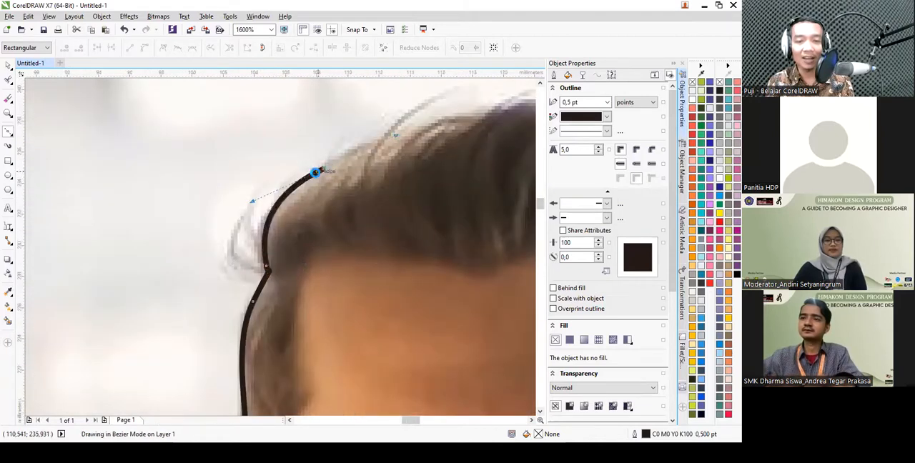
pyautogui.scroll(-2, 320, 172)
pyautogui.scroll(1, 367, 167)
pyautogui.scroll(1, 361, 161)
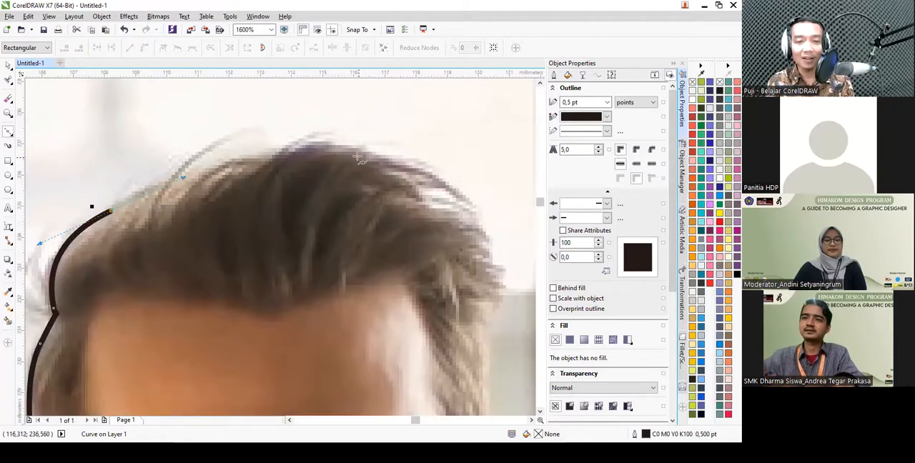
pyautogui.moveTo(372, 163); pyautogui.dragTo(405, 185)
pyautogui.moveTo(454, 198); pyautogui.dragTo(465, 205)
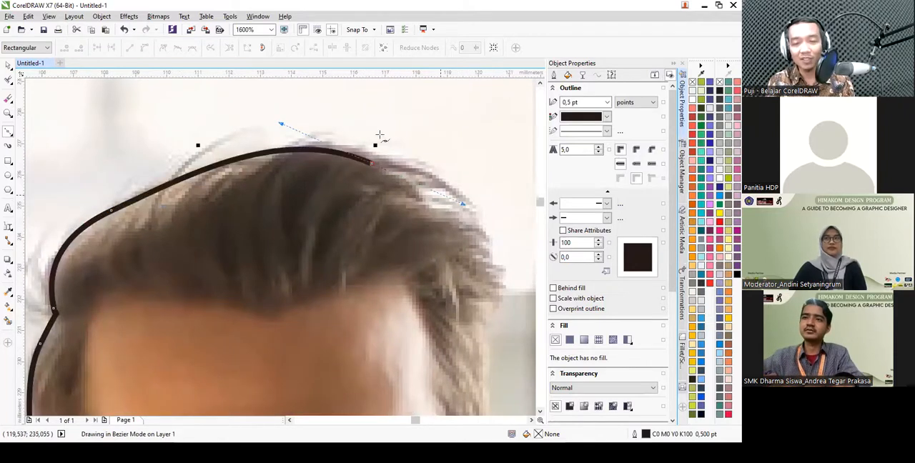
# - Continue the Bézier path with curved segments down the opposite side of the man's face and neck to the shirt collar
pyautogui.scroll(-2, 383, 140)
pyautogui.scroll(1, 410, 204)
pyautogui.moveTo(398, 180); pyautogui.dragTo(405, 233)
pyautogui.moveTo(399, 293); pyautogui.dragTo(391, 324)
pyautogui.moveTo(404, 371); pyautogui.dragTo(417, 386)
pyautogui.scroll(-2, 417, 386)
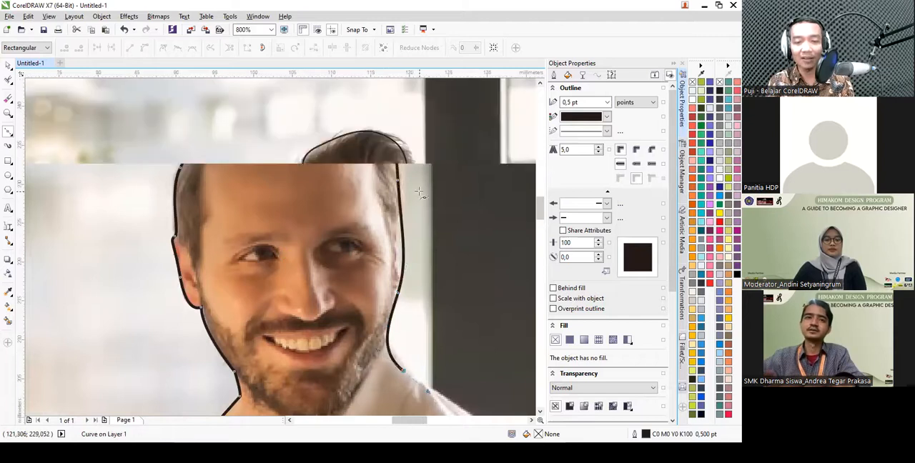
# - Carry the Bézier path over the shoulder and across the shirt, and close it at its starting node on the collar
pyautogui.scroll(1, 440, 245)
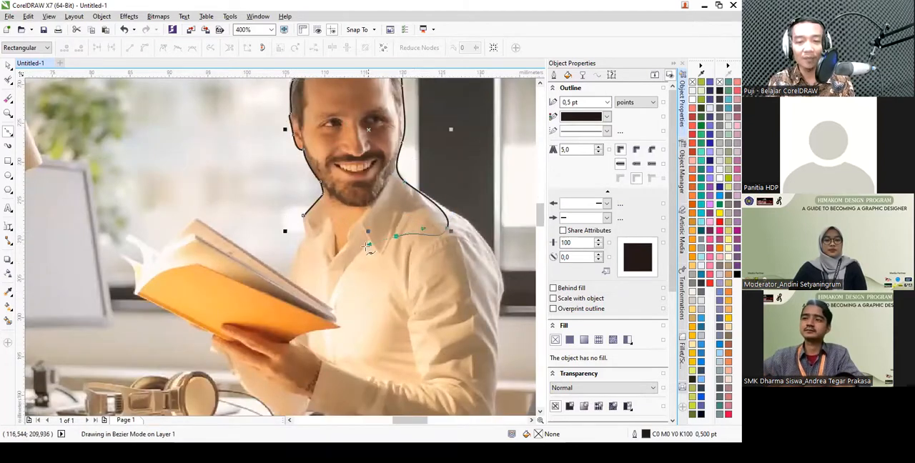
pyautogui.click(303, 216)
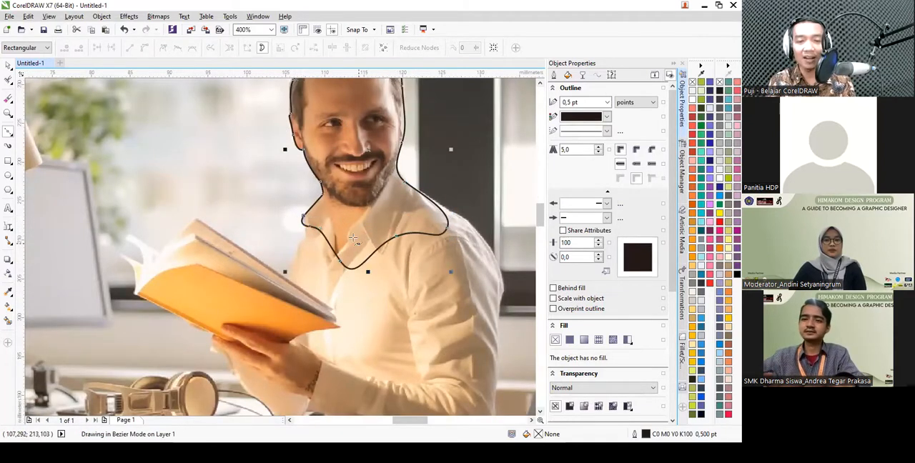
pyautogui.scroll(-4, 315, 193)
pyautogui.press('space')
pyautogui.scroll(-1, 327, 172)
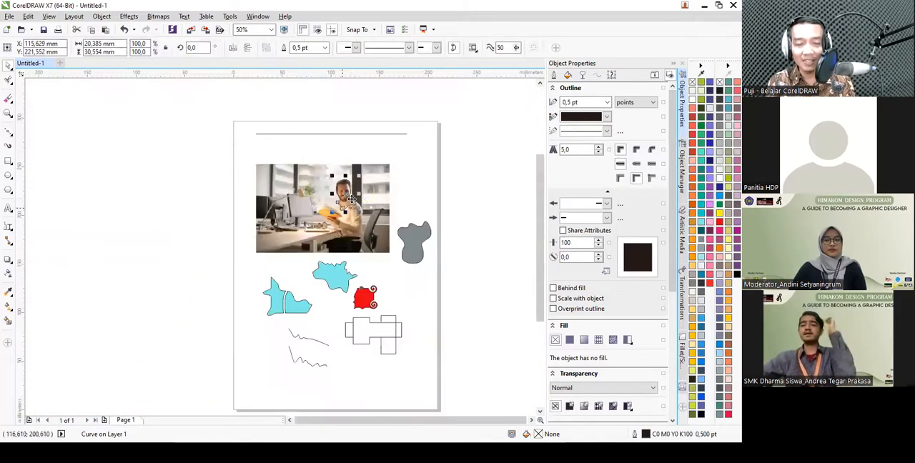
# - Intersect the traced outline with the photo and move the resulting head cutout beside the page's edge
pyautogui.scroll(1, 326, 179)
pyautogui.scroll(-2, 195, 153)
pyautogui.moveTo(173, 133); pyautogui.dragTo(336, 243)
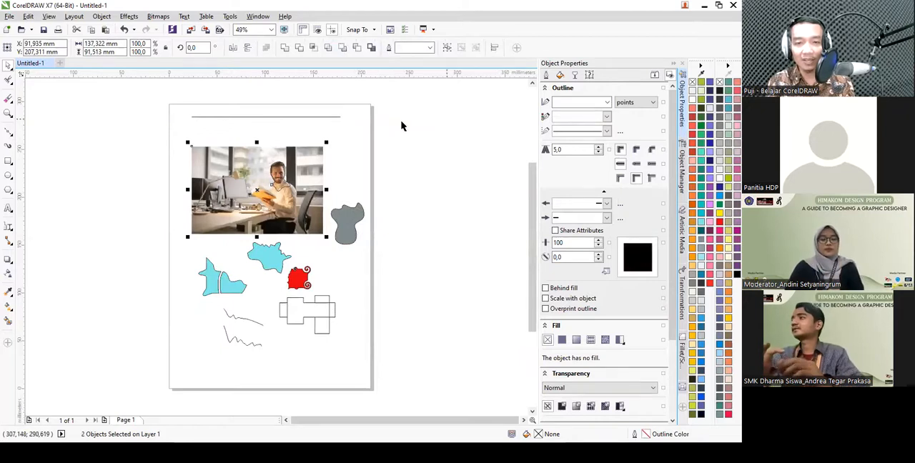
pyautogui.click(315, 47)
pyautogui.moveTo(284, 176); pyautogui.dragTo(390, 173)
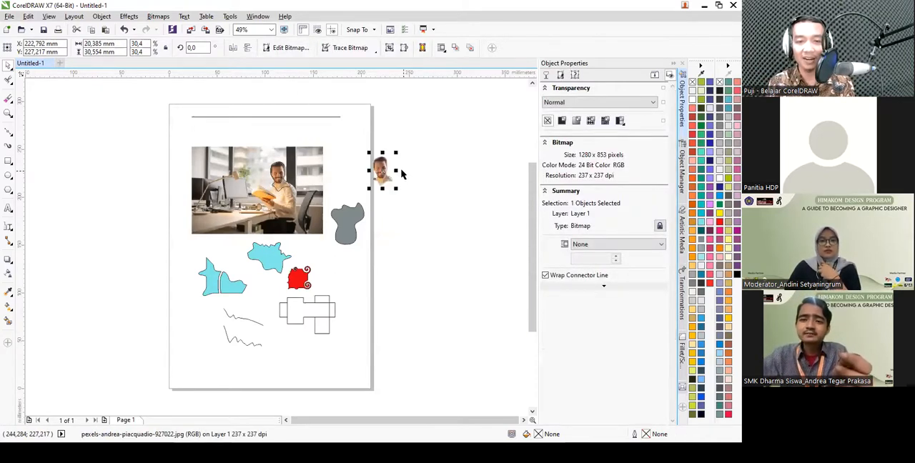
pyautogui.click(402, 173)
# - Delete the head cutout together with the traced outline on the photo
pyautogui.scroll(5, 397, 175)
pyautogui.scroll(-4, 397, 174)
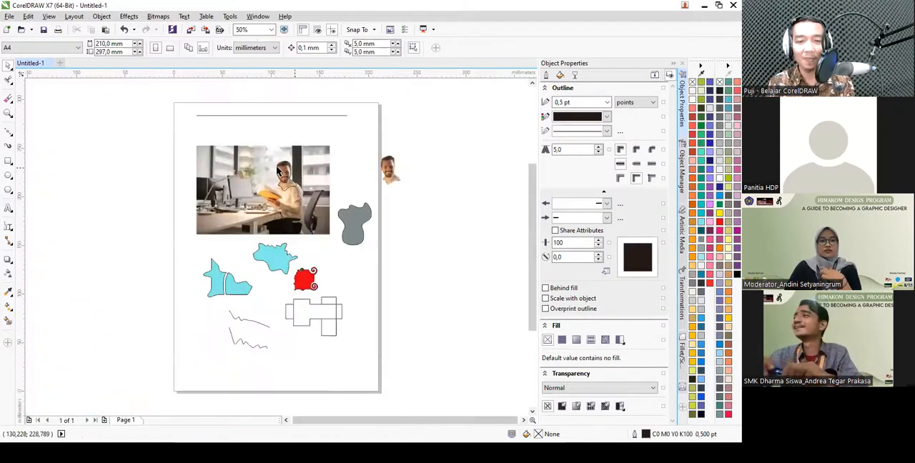
pyautogui.scroll(3, 281, 172)
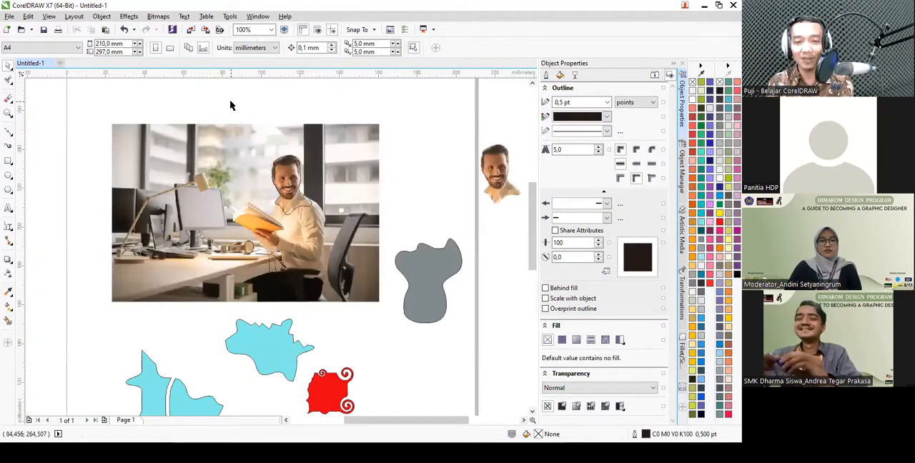
pyautogui.scroll(-2, 230, 105)
pyautogui.moveTo(241, 138); pyautogui.dragTo(424, 205)
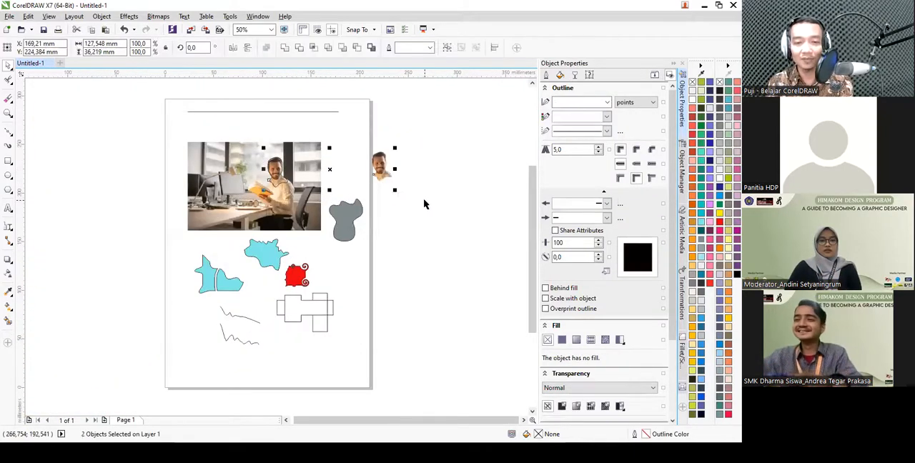
pyautogui.press('Delete')
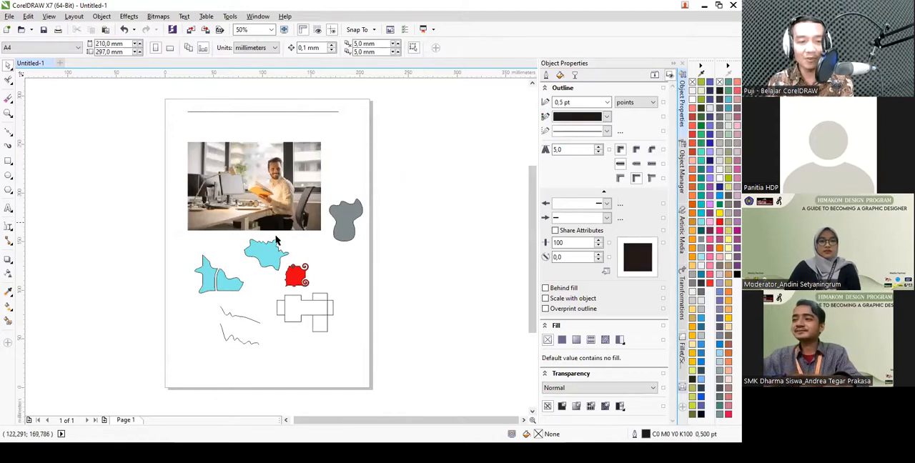
# - Delete all practice shapes and lines around the photo and move the photo up near the top of the page
pyautogui.moveTo(430, 390); pyautogui.dragTo(161, 184)
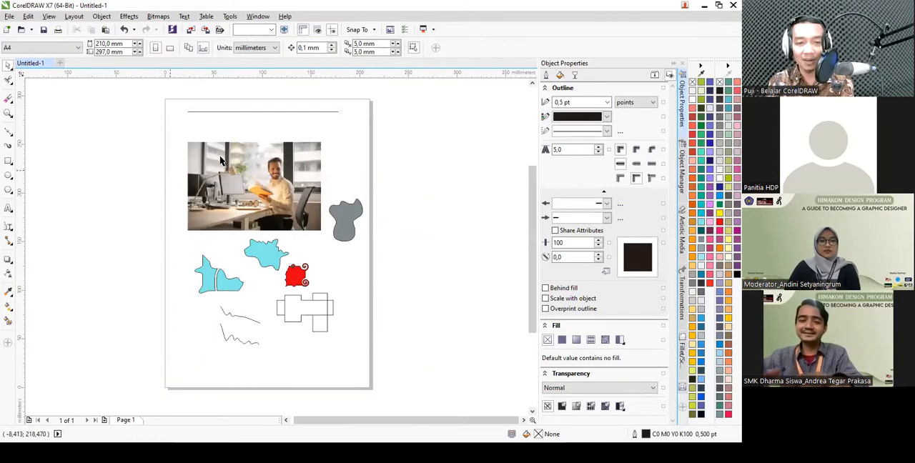
pyautogui.press('Delete')
pyautogui.moveTo(165, 103); pyautogui.dragTo(387, 122)
pyautogui.press('Delete')
pyautogui.moveTo(292, 175); pyautogui.dragTo(304, 149)
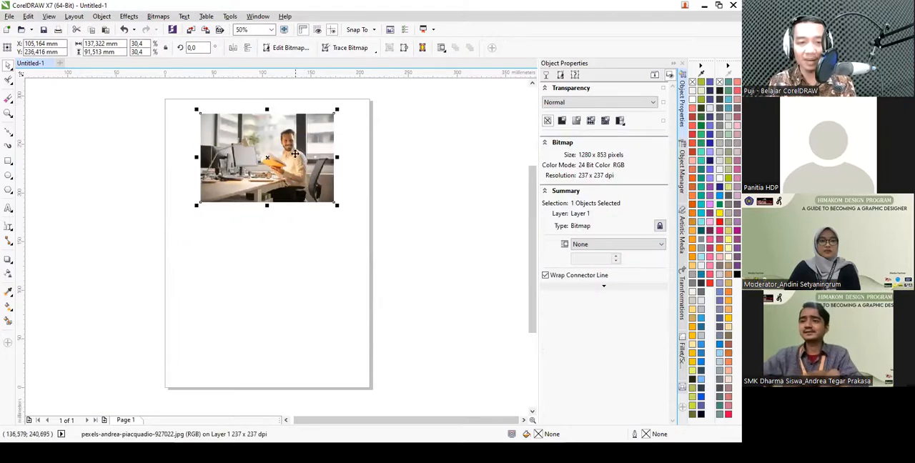
# - Draw a straight horizontal line about 116 mm long below the photo with the Freehand tool
pyautogui.click(10, 135)
pyautogui.click(10, 135)
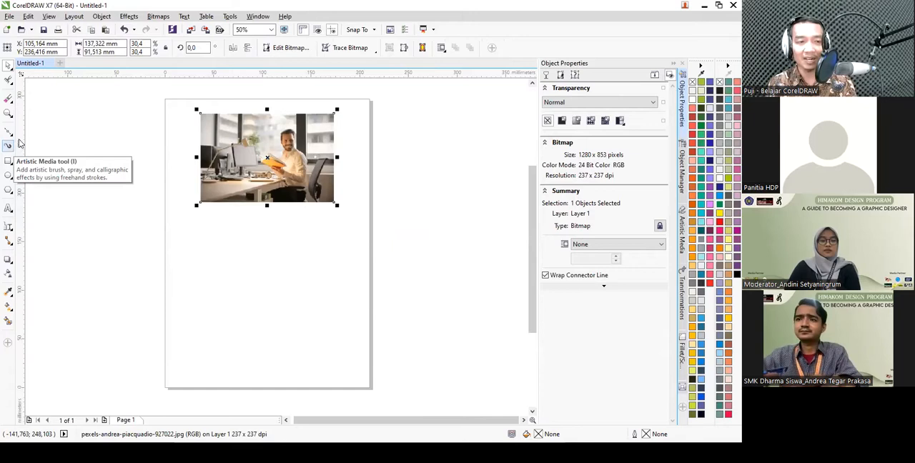
pyautogui.click(10, 134)
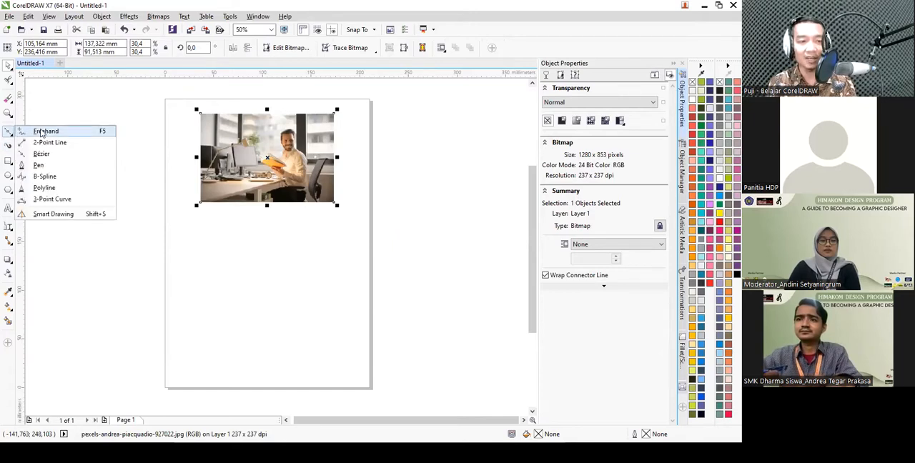
pyautogui.click(41, 133)
pyautogui.click(198, 276)
pyautogui.keyDown('ctrl'); pyautogui.click(318, 286); pyautogui.keyUp('ctrl')
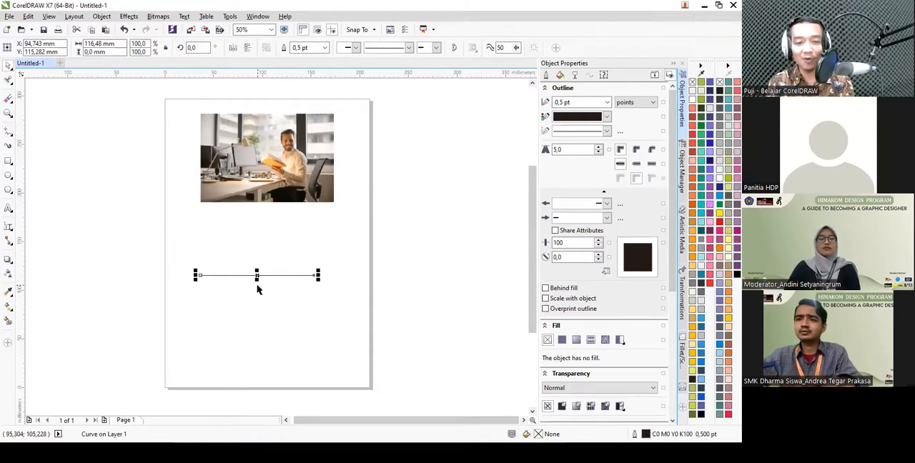
# - Open the Artistic Media docker and select the horizontal line below the photo
pyautogui.scroll(2, 258, 288)
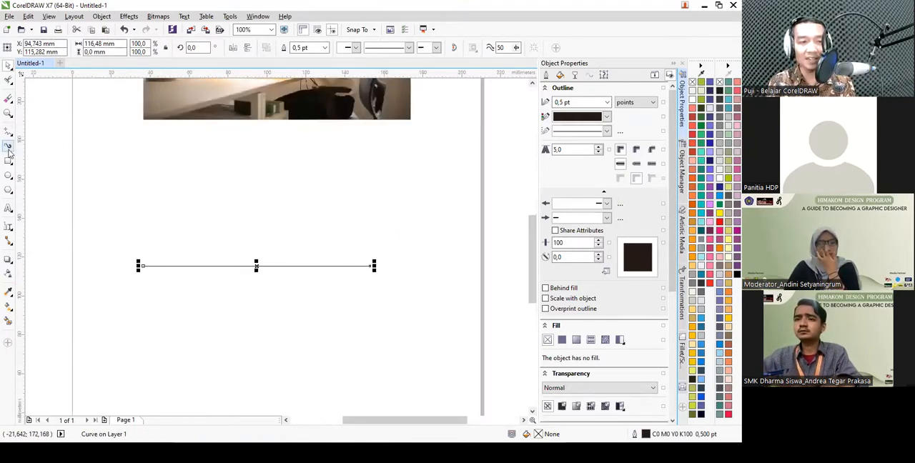
pyautogui.click(102, 17)
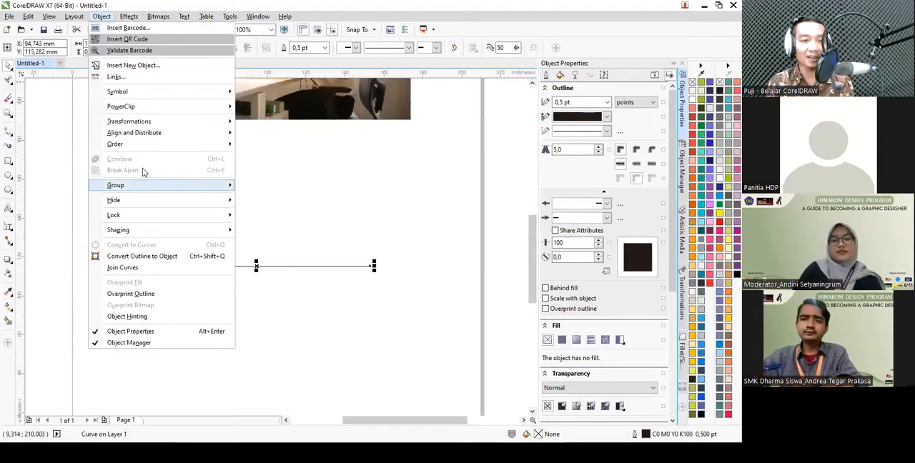
pyautogui.click(102, 17)
pyautogui.click(128, 16)
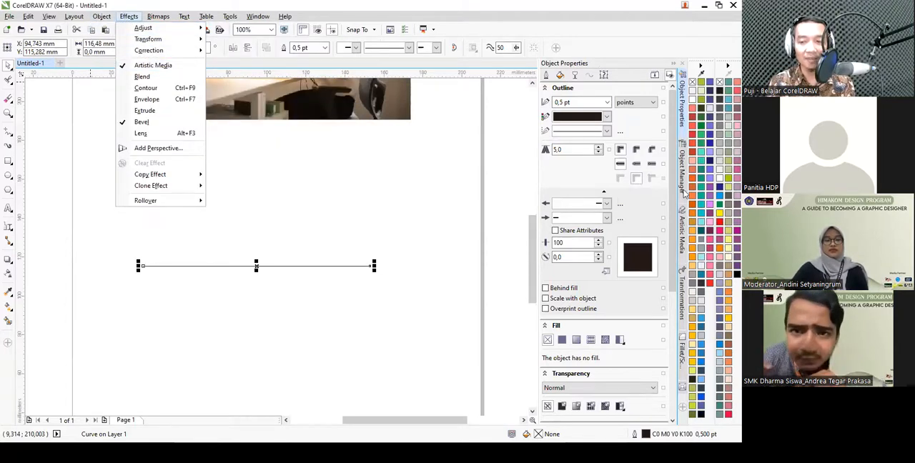
pyautogui.click(682, 234)
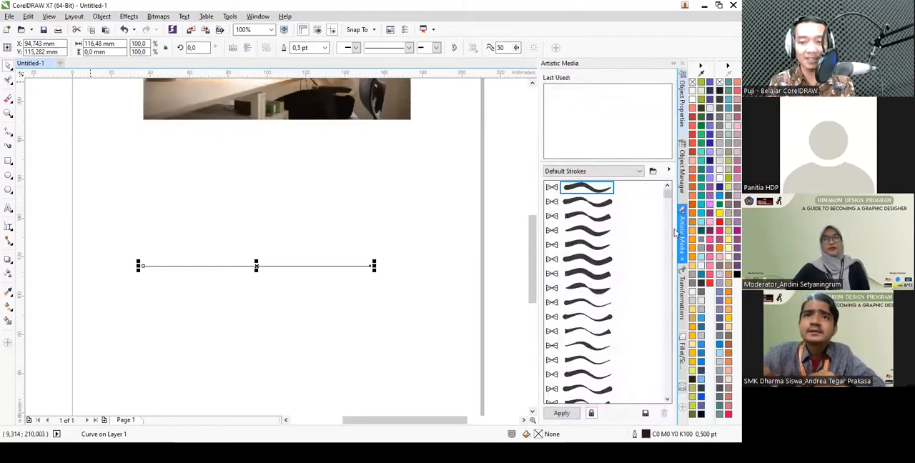
pyautogui.click(334, 243)
pyautogui.moveTo(112, 247)
pyautogui.mouseDown()
pyautogui.moveTo(169, 270)
pyautogui.moveTo(390, 273)
pyautogui.mouseUp()
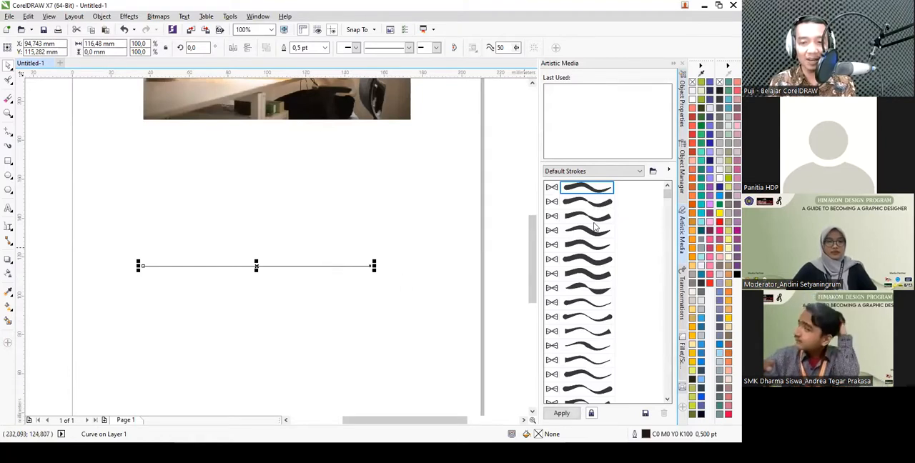
# - Try several rounded and tapered brush strokes from the Default Strokes list on the horizontal line
pyautogui.click(592, 263)
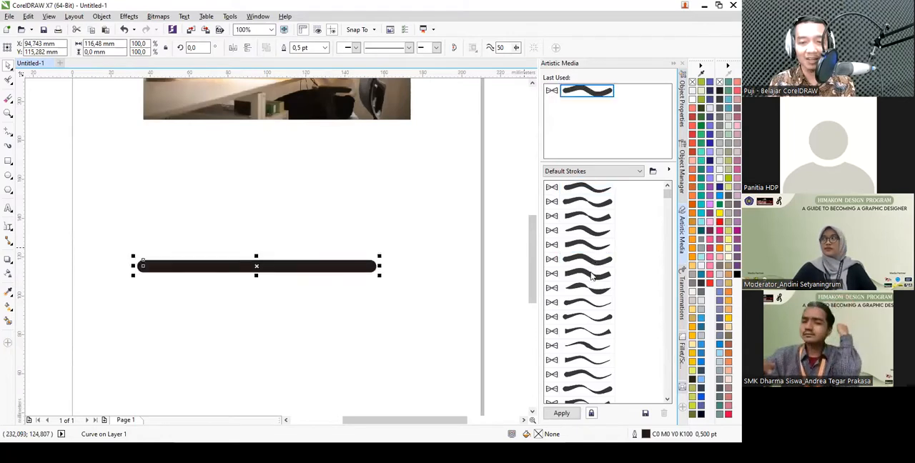
pyautogui.click(592, 277)
pyautogui.click(591, 248)
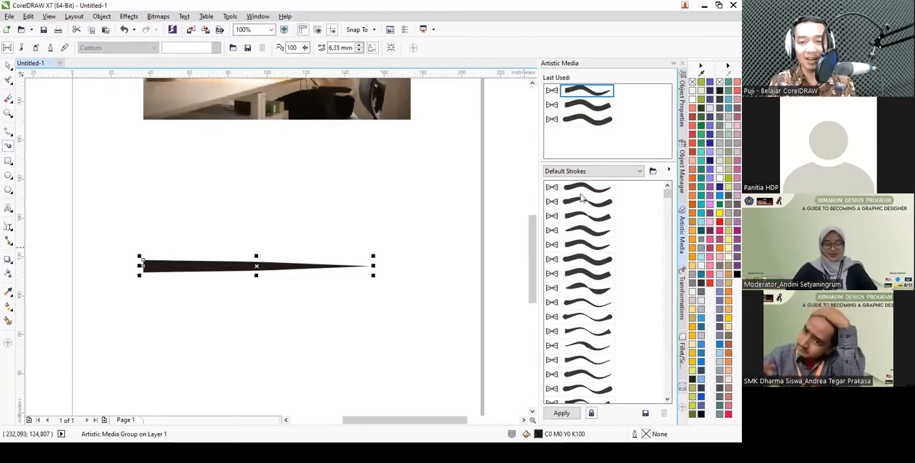
pyautogui.click(582, 191)
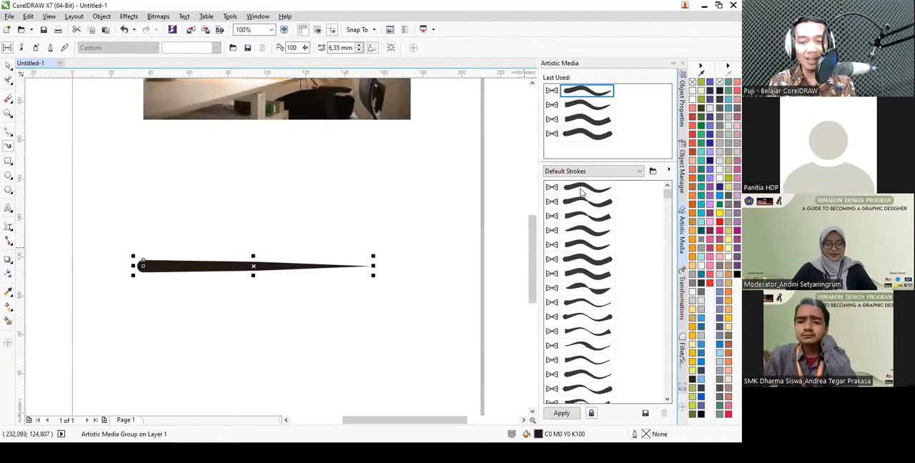
# - Try the mushroom and other plant spray patterns from the Default Strokes list on the line
pyautogui.moveTo(667, 193); pyautogui.dragTo(670, 404)
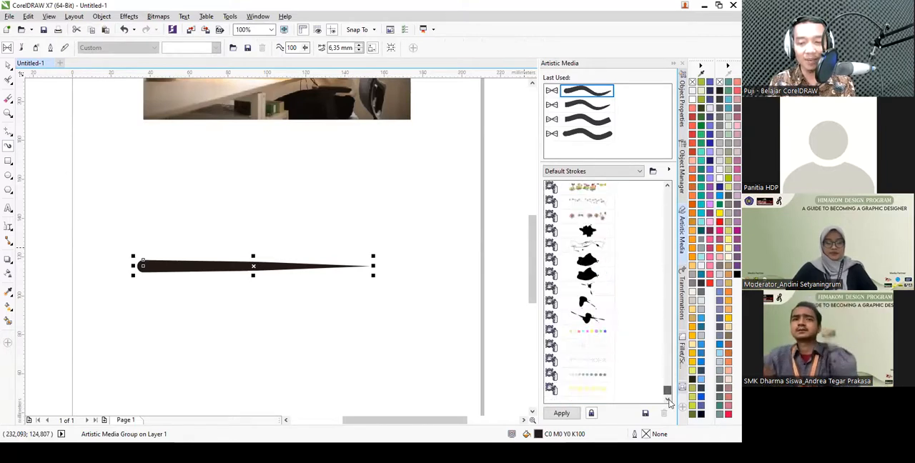
pyautogui.scroll(3, 604, 278)
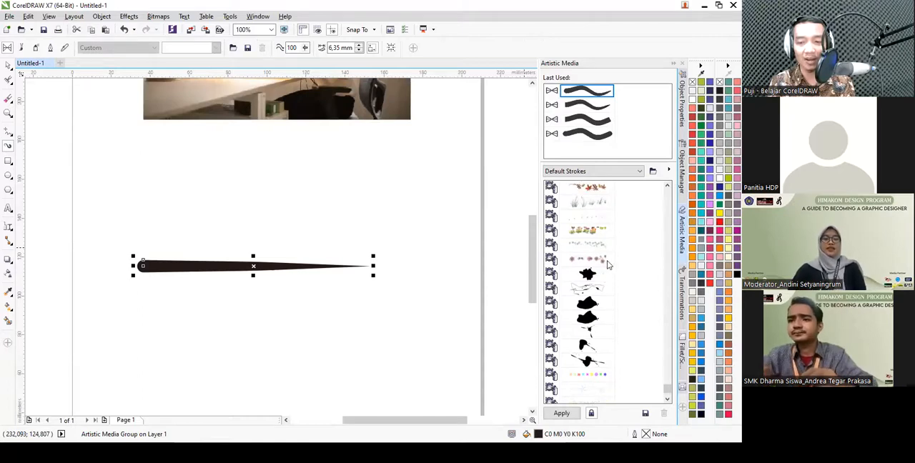
pyautogui.click(587, 236)
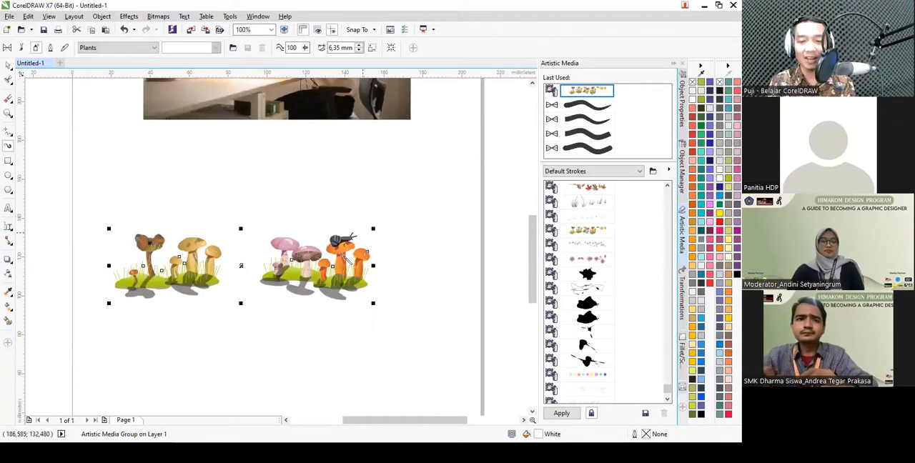
pyautogui.click(594, 247)
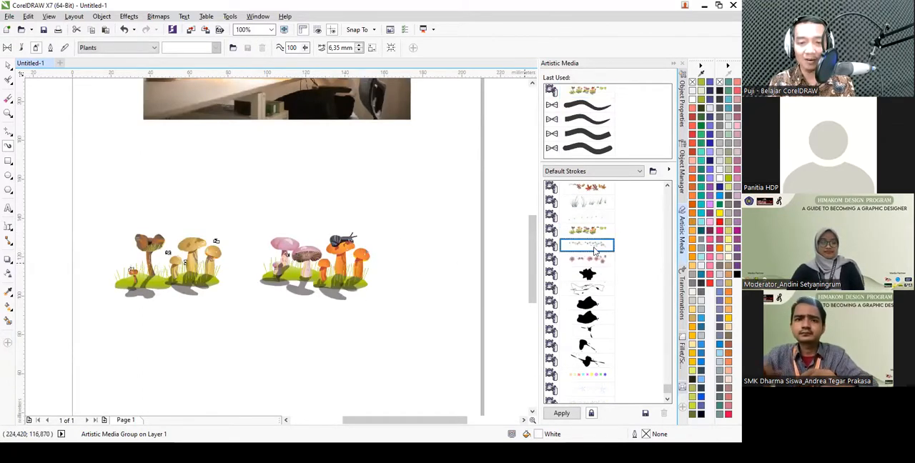
pyautogui.click(586, 216)
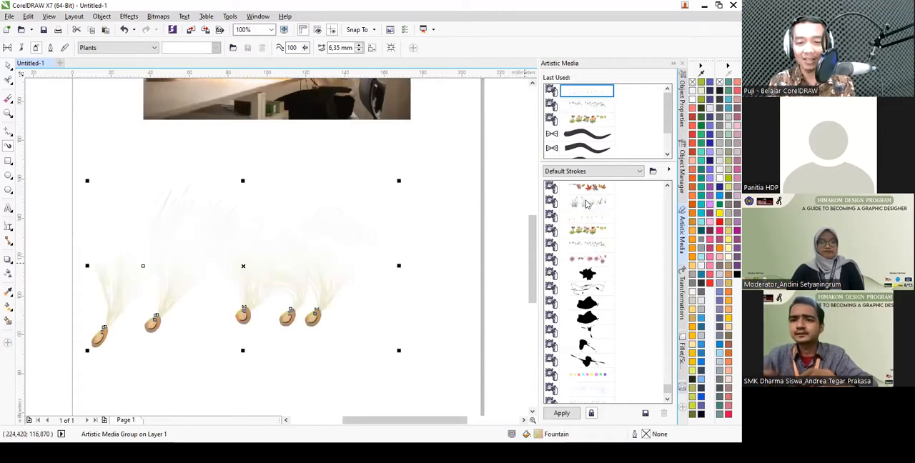
# - Apply the green trees spray pattern from the Default Strokes list to the line
pyautogui.scroll(1, 594, 230)
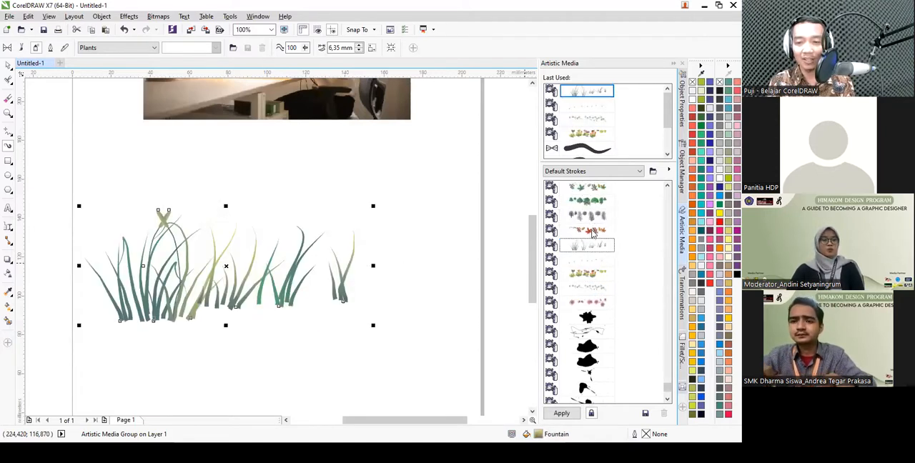
pyautogui.click(592, 202)
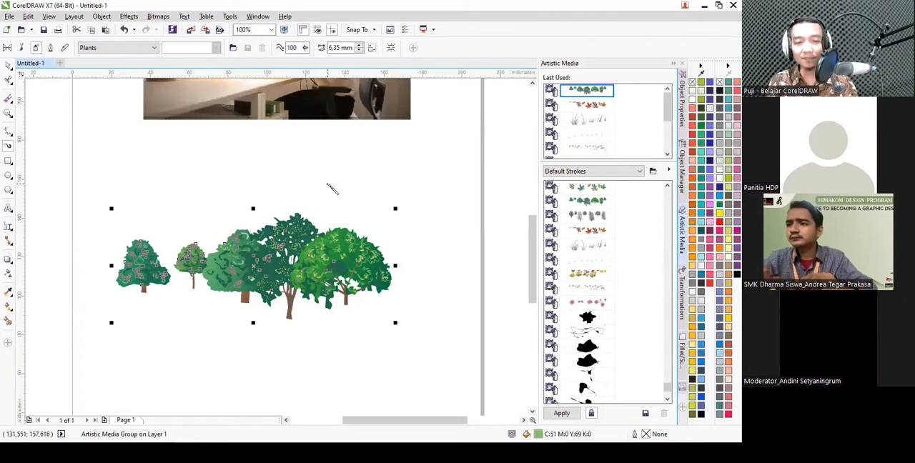
pyautogui.scroll(-2, 286, 180)
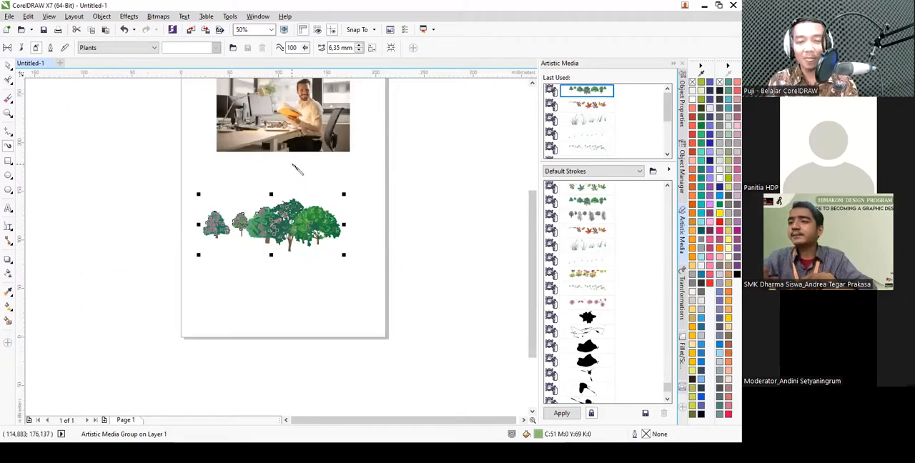
# - Paint two more rows of green trees with the Artistic Media spray, one above and one below the existing row
pyautogui.scroll(2, 295, 170)
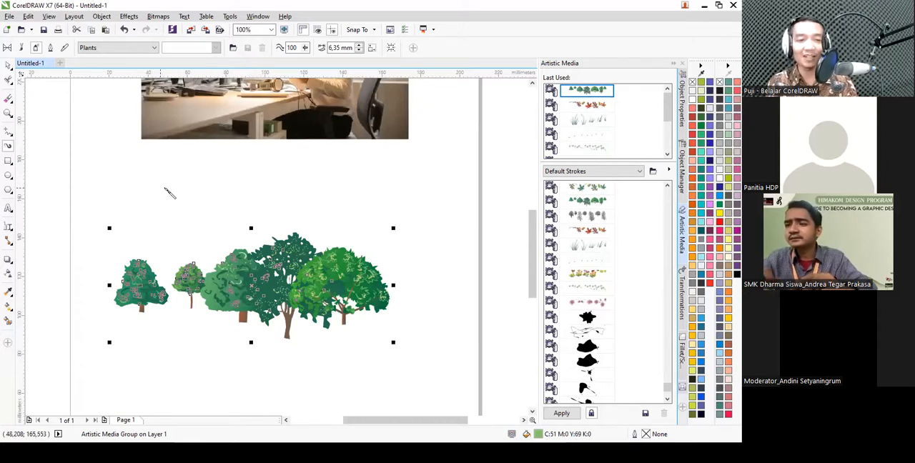
pyautogui.moveTo(125, 188); pyautogui.dragTo(412, 173)
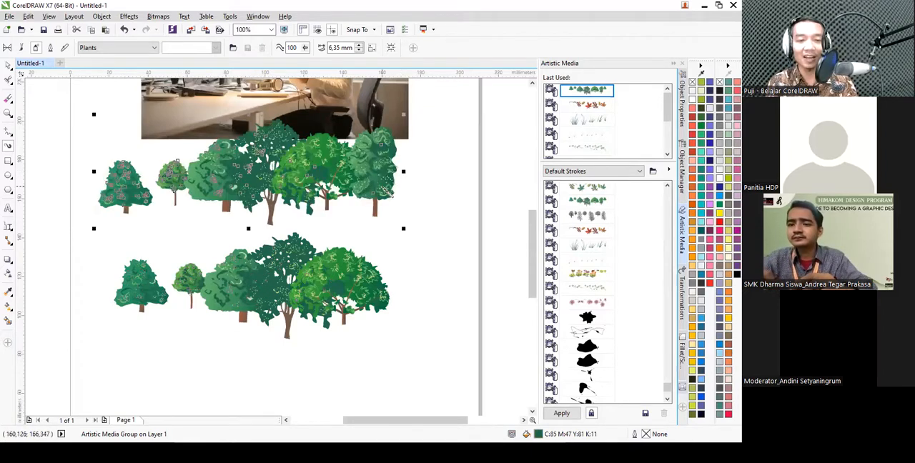
pyautogui.scroll(-2, 299, 275)
pyautogui.moveTo(261, 296)
pyautogui.mouseDown()
pyautogui.moveTo(374, 306)
pyautogui.moveTo(388, 298)
pyautogui.mouseUp()
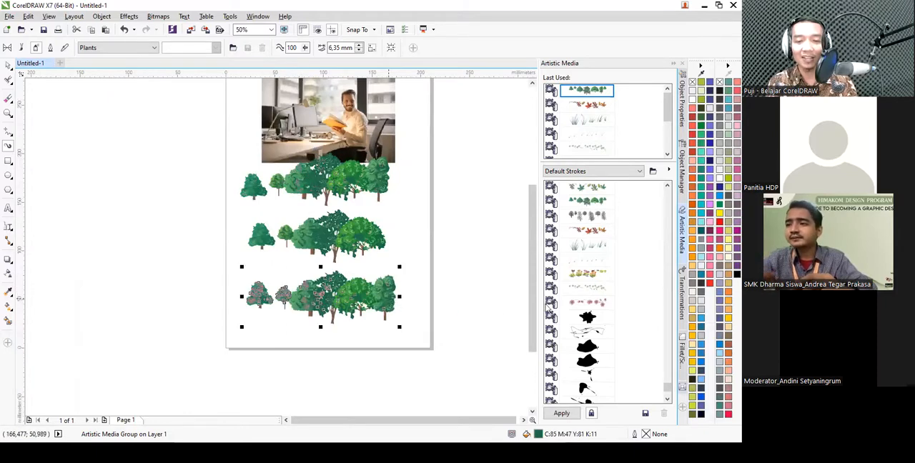
# - Apply the clover spray pattern to the lowest tree row and paint another clover stroke beneath it
pyautogui.click(586, 289)
pyautogui.moveTo(212, 361); pyautogui.dragTo(411, 358)
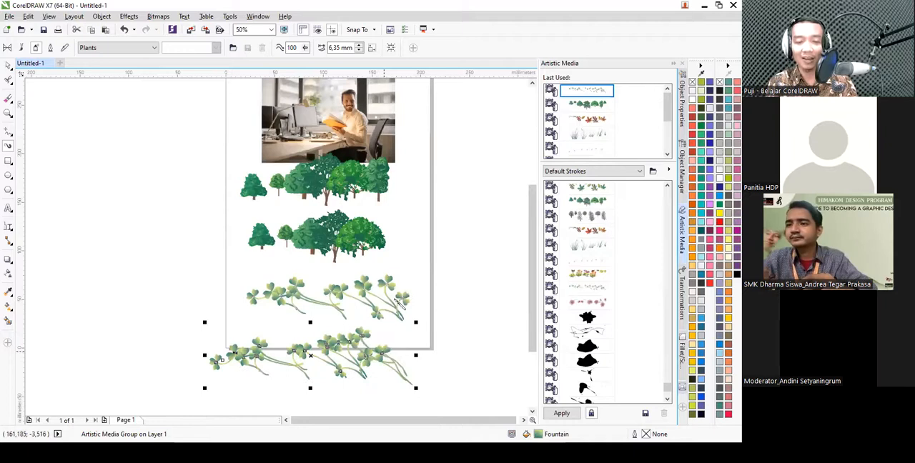
pyautogui.click(450, 367)
# - Select all the tree and clover strokes below the photo and delete them
pyautogui.press('space')
pyautogui.moveTo(464, 398); pyautogui.dragTo(153, 148)
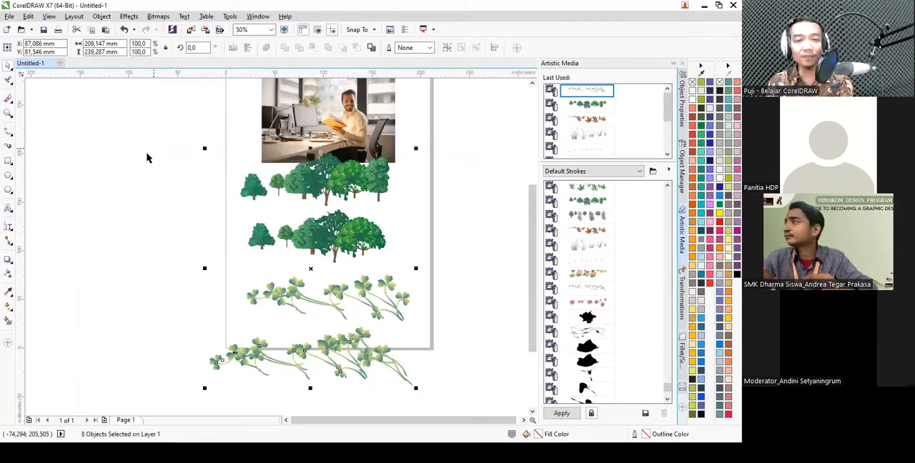
pyautogui.press('Delete')
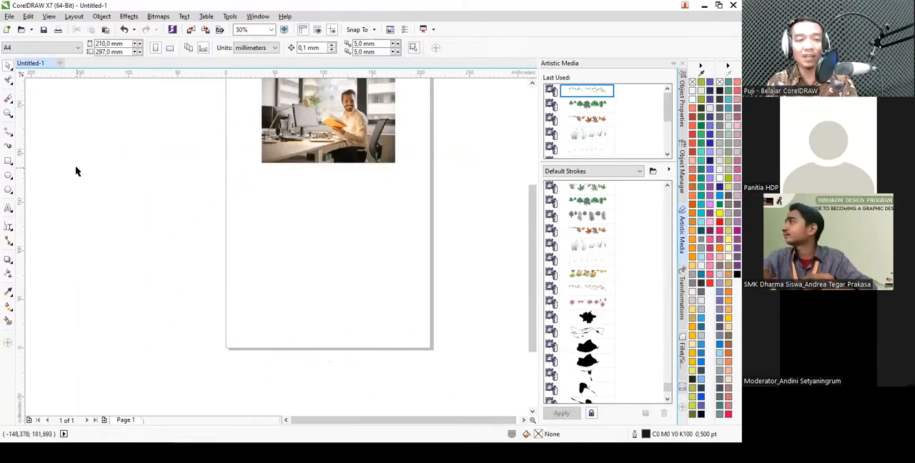
# - Draw a square of about 42 mm and a rectangle of about 95 by 42 mm side by side below the photo
pyautogui.click(10, 164)
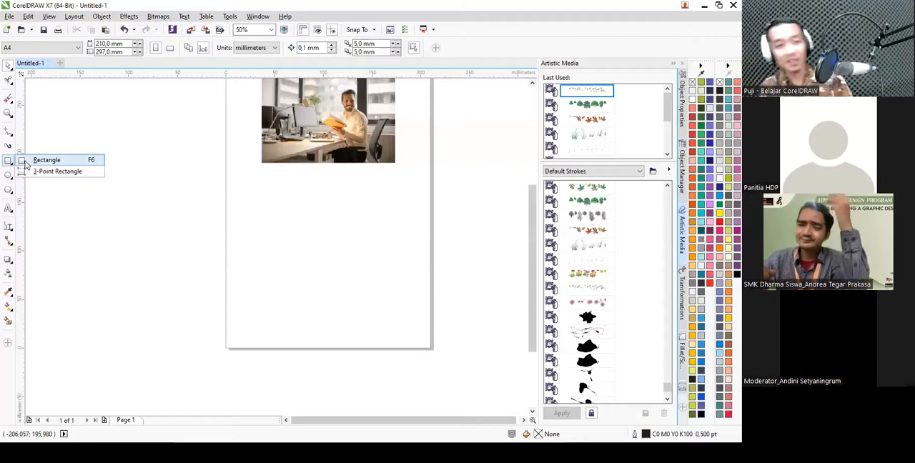
pyautogui.click(28, 163)
pyautogui.moveTo(254, 182); pyautogui.dragTo(288, 222)
pyautogui.scroll(2, 289, 199)
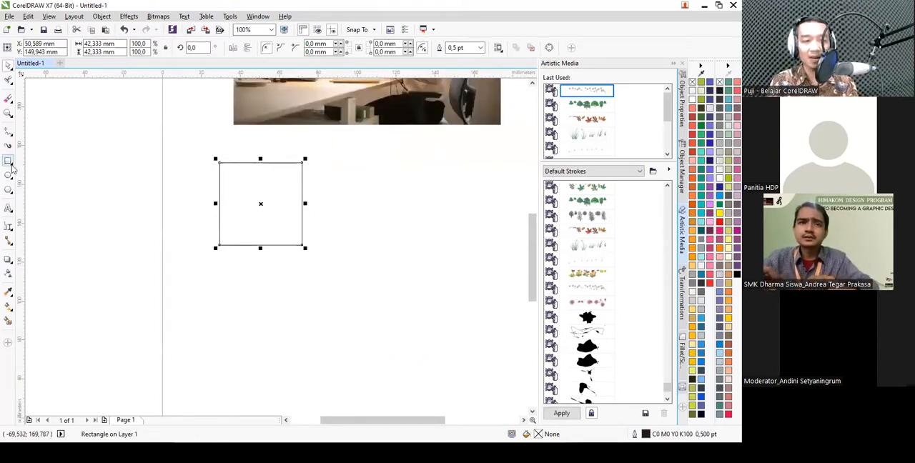
pyautogui.scroll(-2, 165, 197)
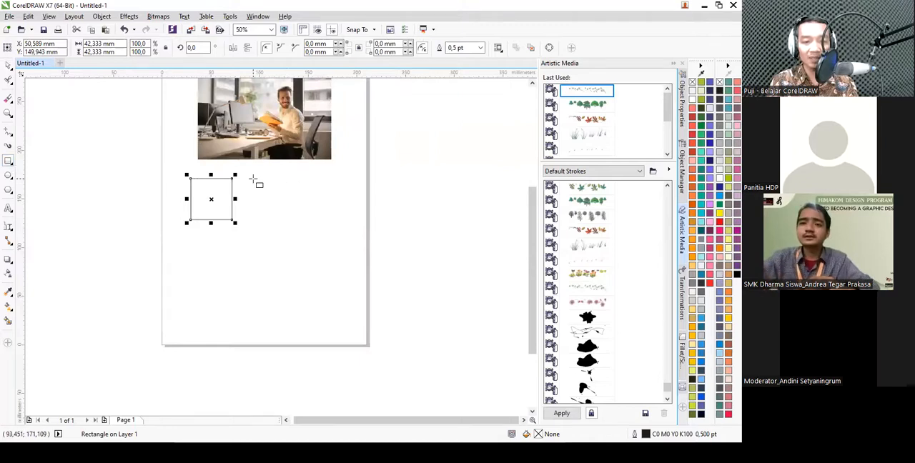
pyautogui.moveTo(253, 178); pyautogui.dragTo(348, 223)
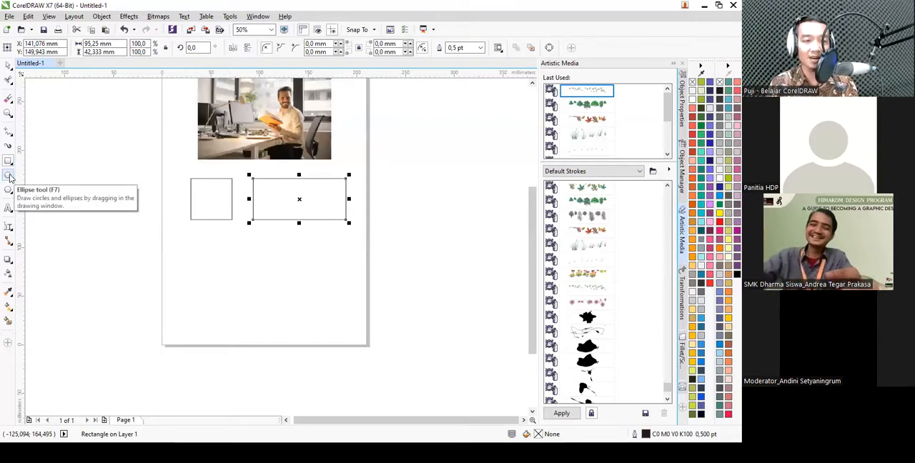
# - Draw a circle about 42 mm across, a tall ellipse and a wide ellipse of about 61 by 40 mm below the rectangles
pyautogui.click(9, 178)
pyautogui.moveTo(178, 232); pyautogui.dragTo(209, 291)
pyautogui.scroll(1, 209, 290)
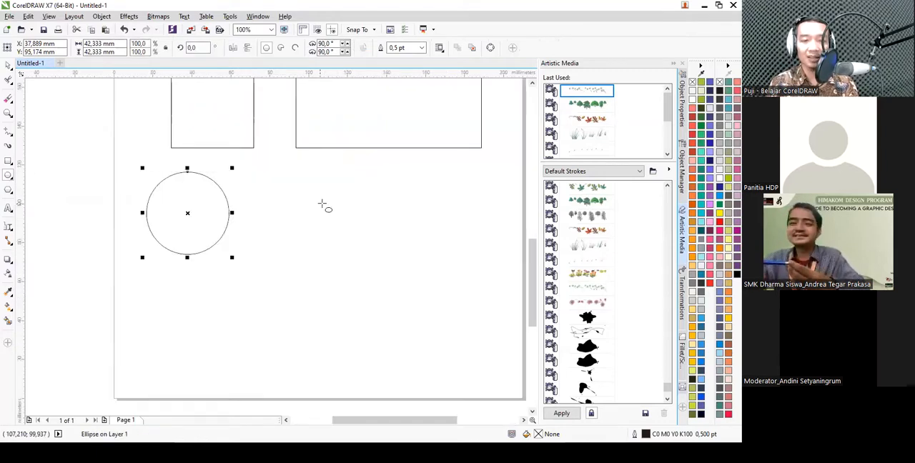
pyautogui.moveTo(278, 171); pyautogui.dragTo(337, 250)
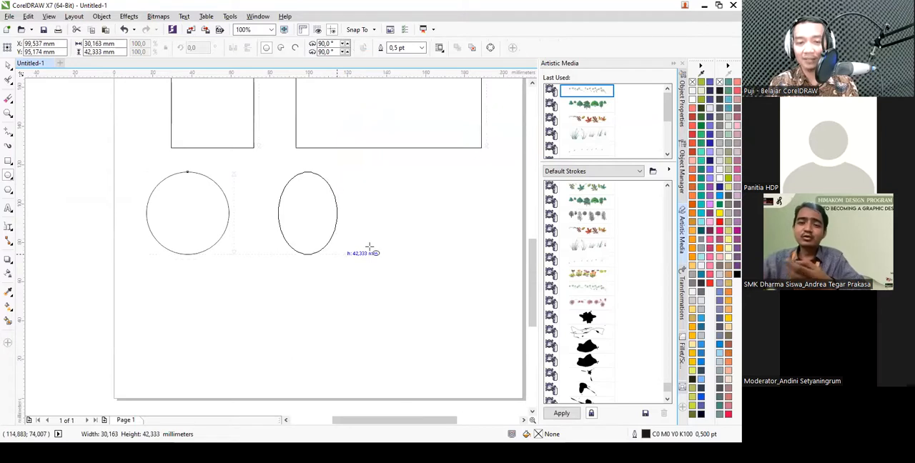
pyautogui.moveTo(363, 186); pyautogui.dragTo(482, 262)
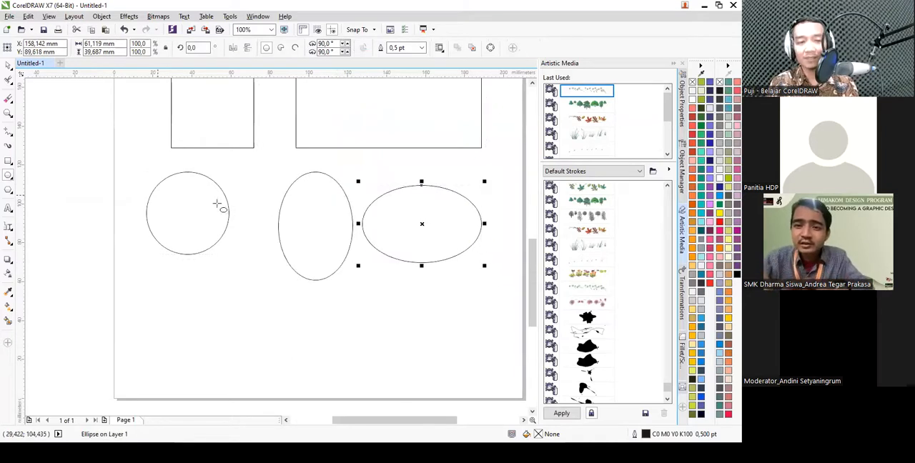
# - Draw a five-sided polygon of about 53 by 50 mm below the circle with the Polygon tool
pyautogui.click(6, 193)
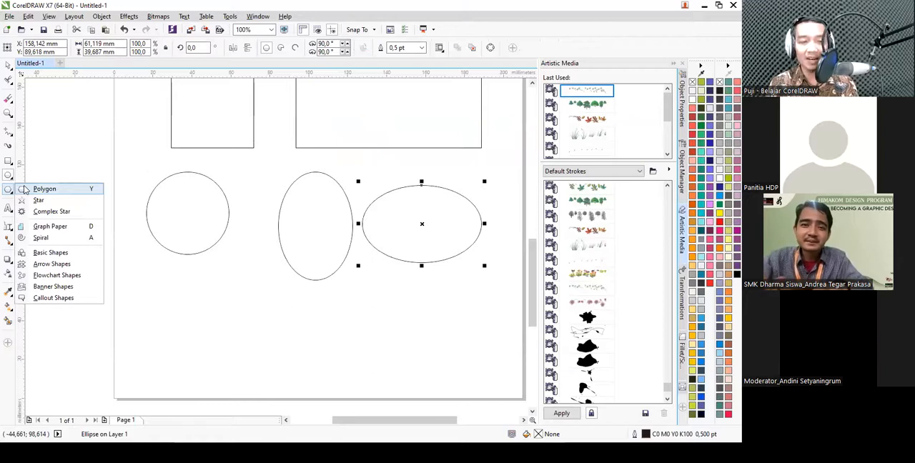
pyautogui.click(28, 190)
pyautogui.scroll(-2, 179, 171)
pyautogui.moveTo(195, 220); pyautogui.dragTo(249, 281)
pyautogui.scroll(4, 218, 253)
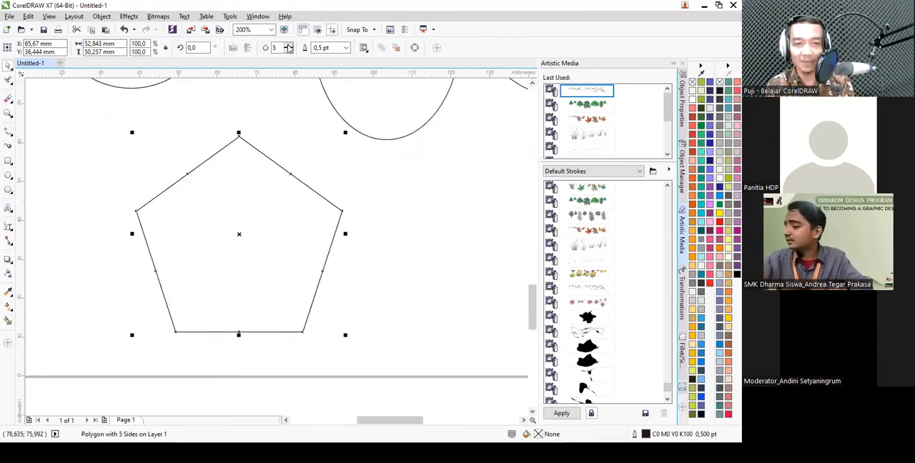
# - Set the polygon's number of sides to 10
pyautogui.click(288, 45)
pyautogui.click(288, 46)
pyautogui.click(288, 45)
pyautogui.click(288, 45)
pyautogui.click(289, 45)
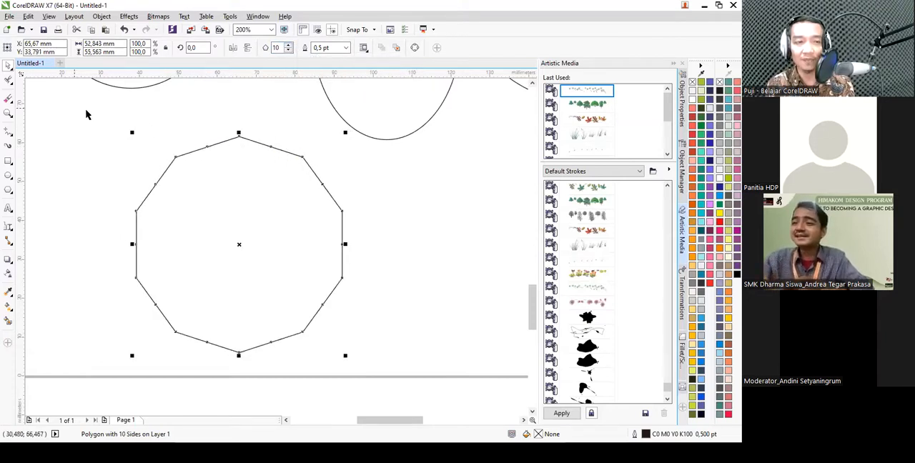
# - Reshape the polygon into a pinwheel by pulling a side node inward, adding a node and moving it to the centre
pyautogui.click(8, 81)
pyautogui.click(32, 78)
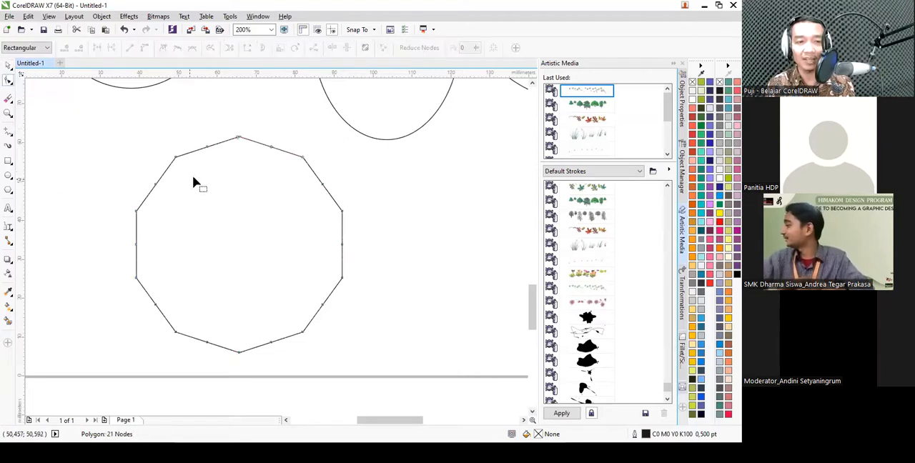
pyautogui.moveTo(208, 148)
pyautogui.mouseDown()
pyautogui.moveTo(225, 206)
pyautogui.moveTo(213, 159)
pyautogui.mouseUp()
pyautogui.click(195, 157)
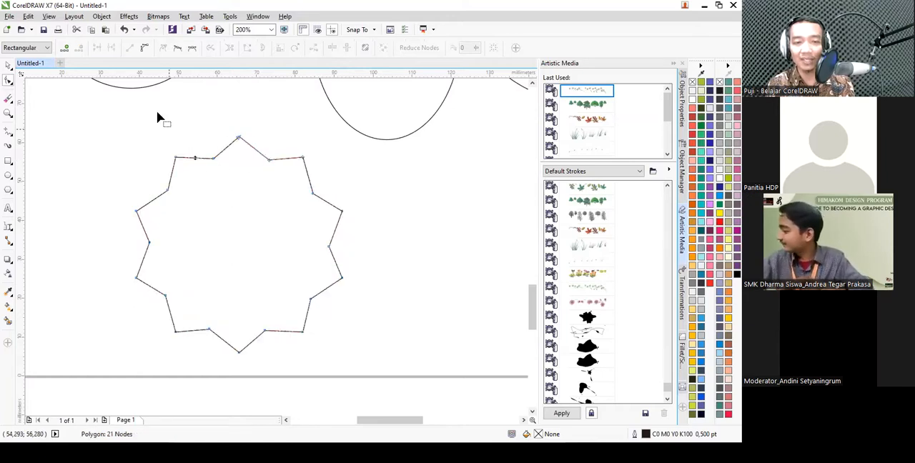
pyautogui.click(65, 49)
pyautogui.moveTo(195, 158); pyautogui.dragTo(241, 246)
pyautogui.press('space')
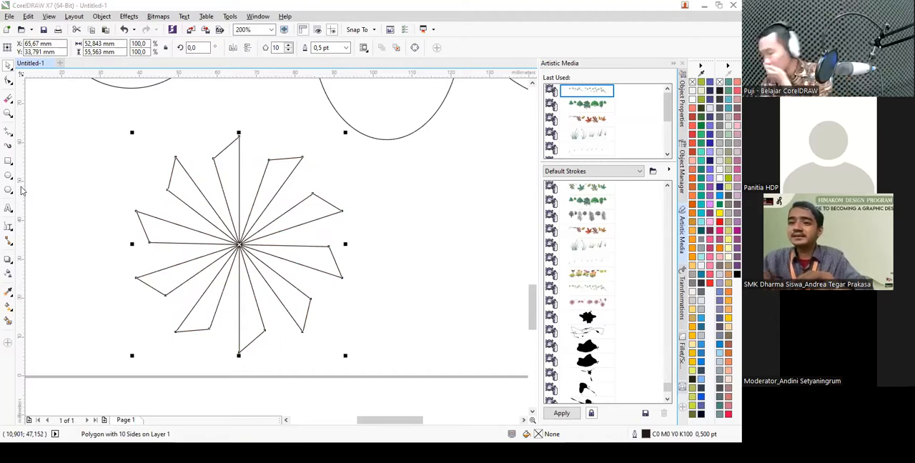
# - Draw a star of about 38 by 36 mm beside the pinwheel and set its number of points to 8
pyautogui.click(13, 193)
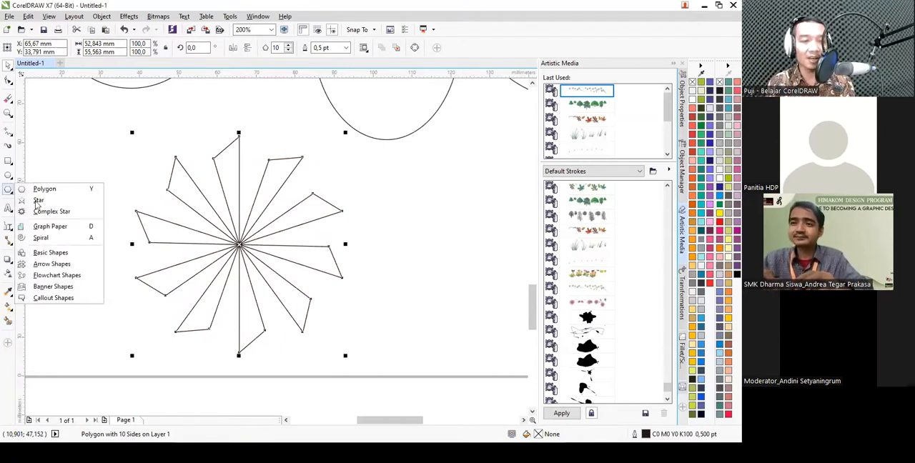
pyautogui.click(45, 200)
pyautogui.scroll(-2, 206, 179)
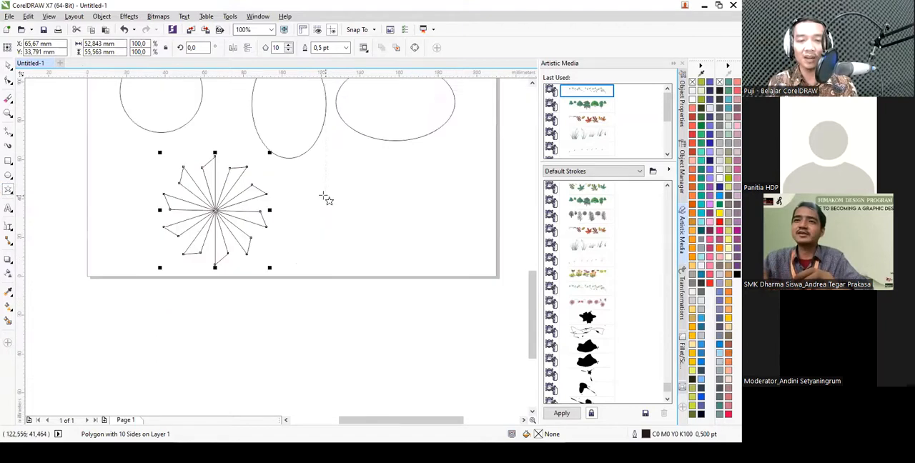
pyautogui.moveTo(323, 161)
pyautogui.mouseDown()
pyautogui.moveTo(370, 243)
pyautogui.moveTo(405, 237)
pyautogui.mouseUp()
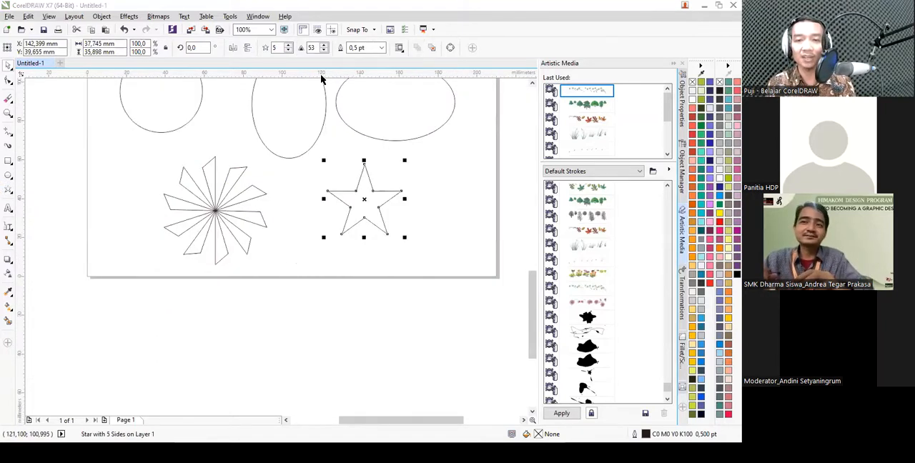
pyautogui.click(288, 45)
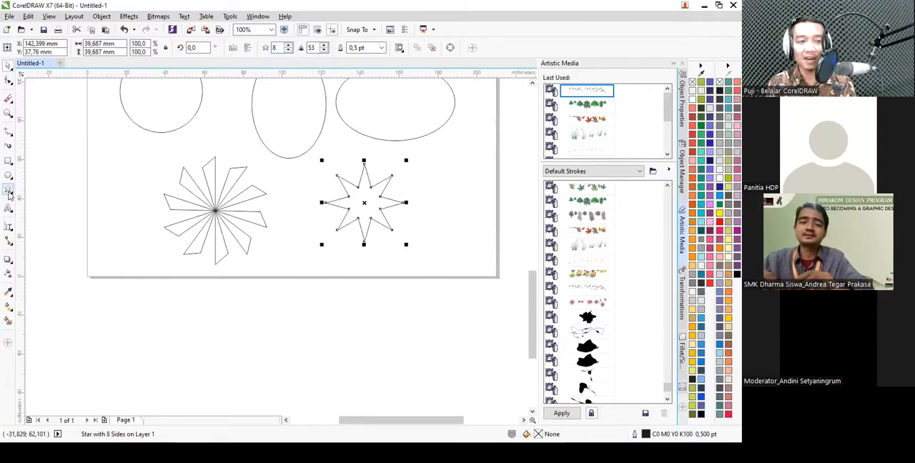
# - Draw a complex star about 35 mm across beside the eight-pointed star and set its number of points to 11
pyautogui.click(9, 191)
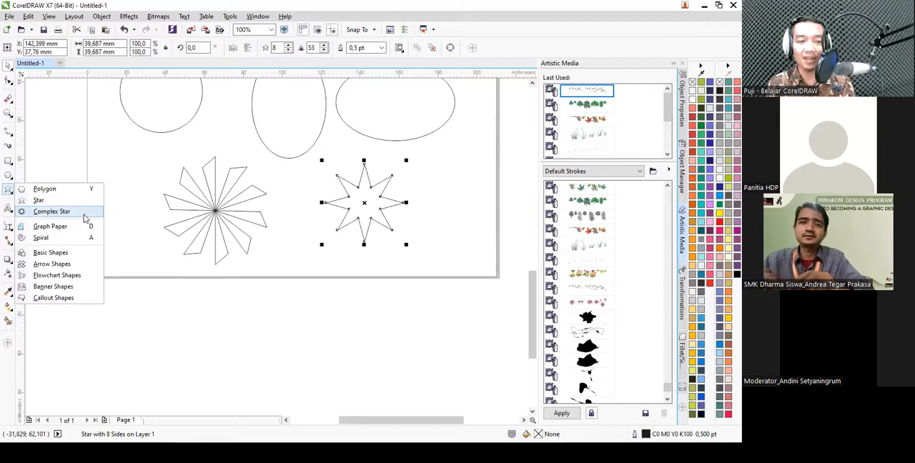
pyautogui.click(83, 217)
pyautogui.moveTo(418, 153); pyautogui.dragTo(478, 228)
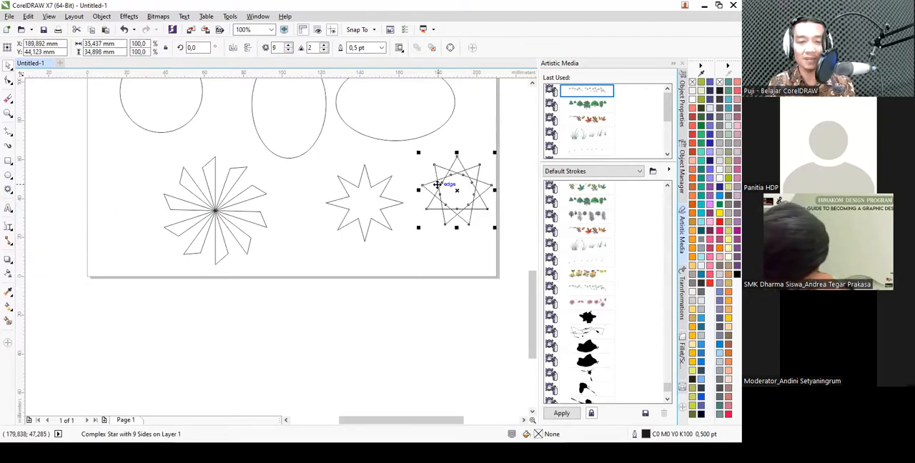
pyautogui.click(288, 45)
pyautogui.click(289, 45)
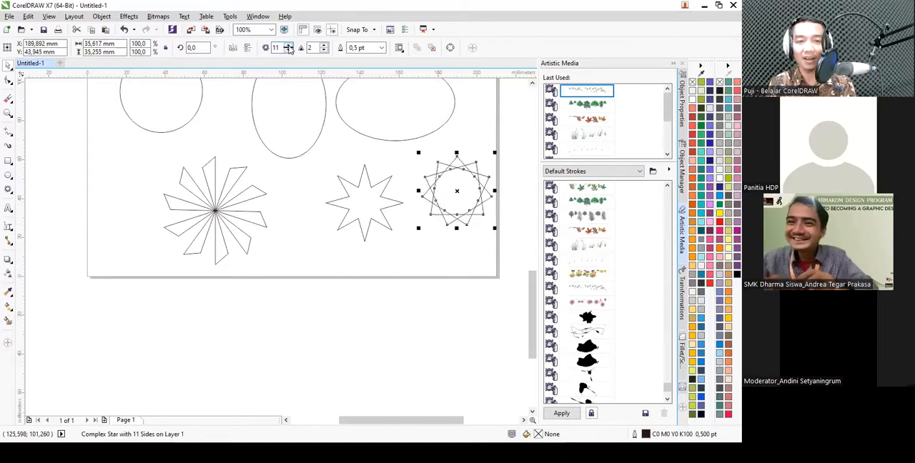
# - Select all the drawn shapes below the photo and delete them
pyautogui.click(9, 190)
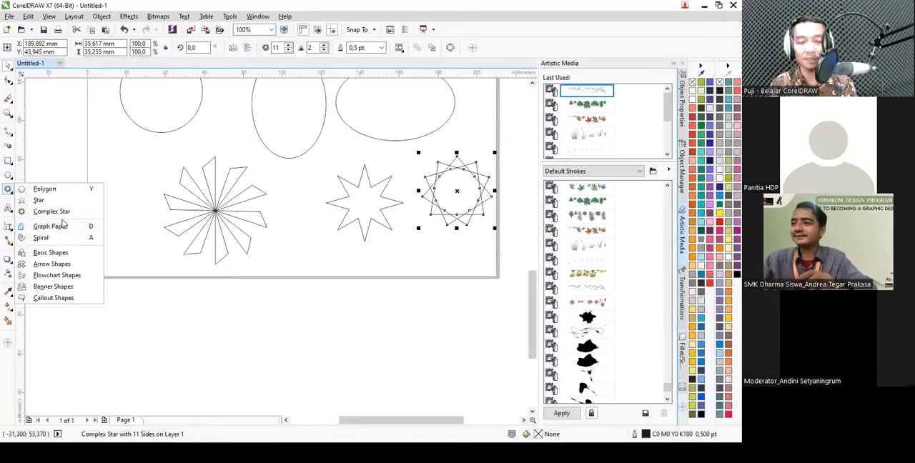
pyautogui.scroll(-3, 289, 290)
pyautogui.moveTo(386, 325); pyautogui.dragTo(205, 198)
pyautogui.press('Delete')
pyautogui.scroll(3, 274, 215)
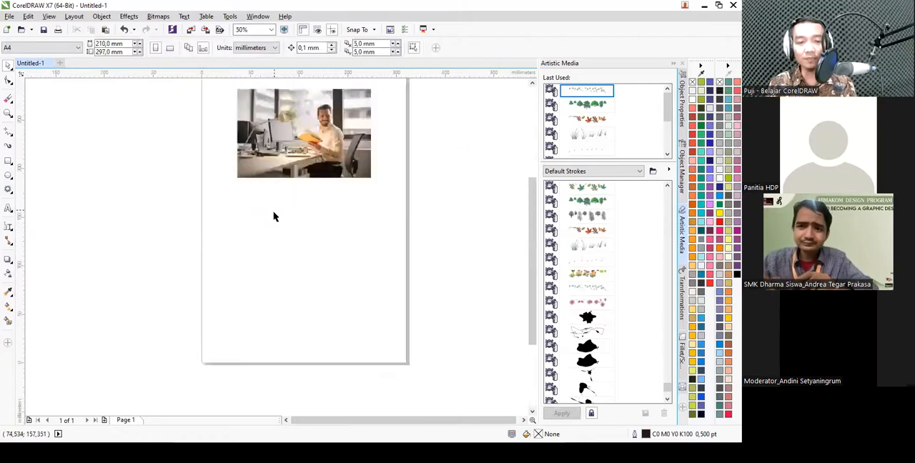
# - Draw a 4 by 4 Graph Paper grid about 90 mm square below the photo
pyautogui.click(9, 190)
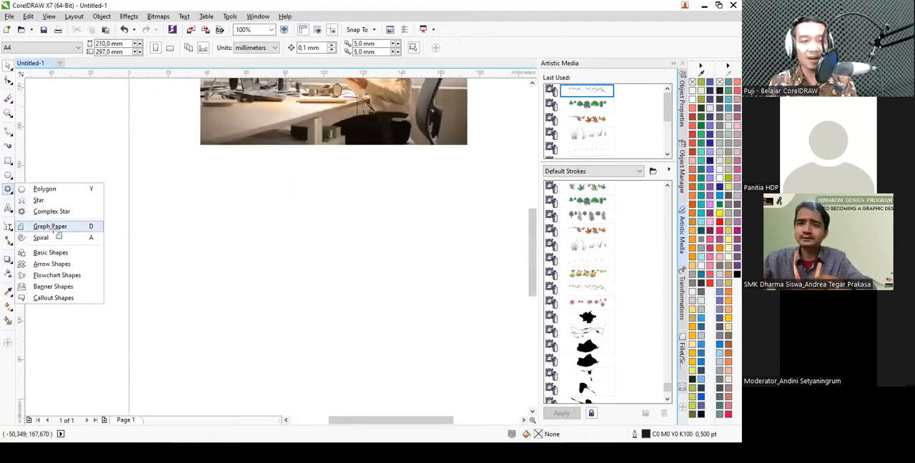
pyautogui.click(58, 223)
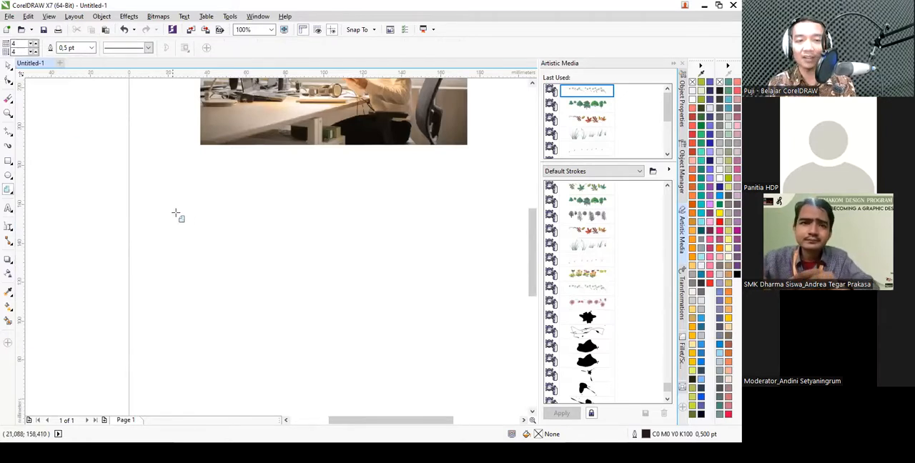
pyautogui.moveTo(166, 173); pyautogui.dragTo(346, 353)
pyautogui.press('space')
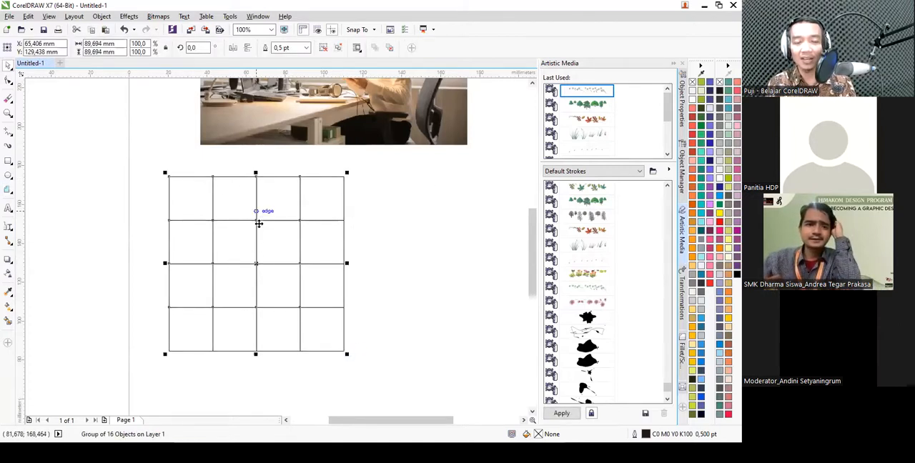
# - Move the grid nearer the middle of the page, ungroup it and clear the selection
pyautogui.moveTo(344, 220); pyautogui.dragTo(409, 220)
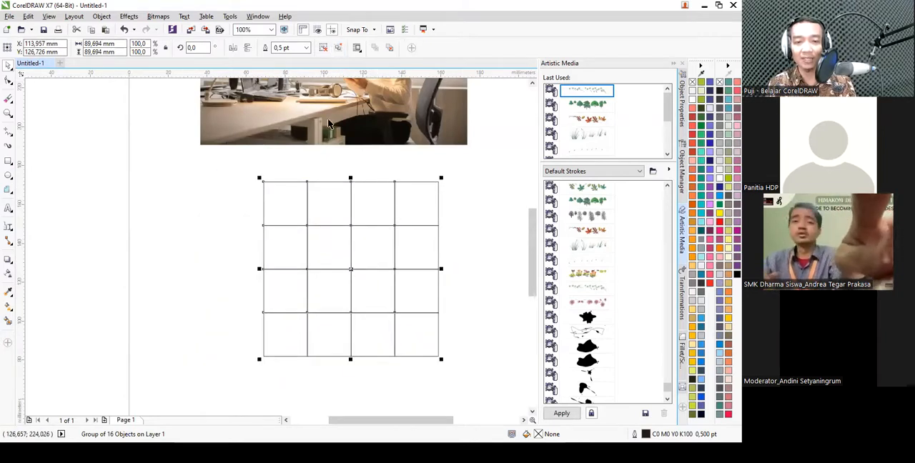
pyautogui.rightClick(348, 226)
pyautogui.click(173, 212)
pyautogui.click(172, 215)
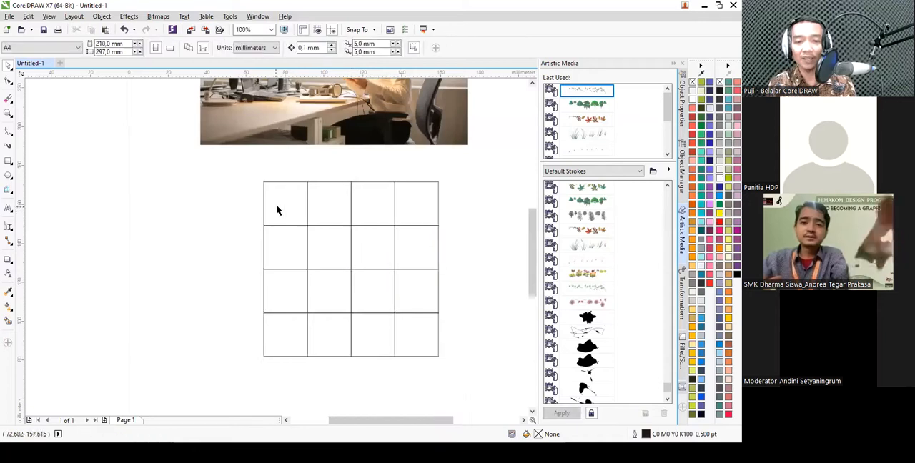
# - Pull four separate cells out of the ungrouped grid and delete all the grid cells
pyautogui.moveTo(278, 208); pyautogui.dragTo(231, 188)
pyautogui.moveTo(319, 200); pyautogui.dragTo(315, 175)
pyautogui.moveTo(284, 247); pyautogui.dragTo(240, 256)
pyautogui.moveTo(284, 286); pyautogui.dragTo(240, 308)
pyautogui.moveTo(469, 380); pyautogui.dragTo(173, 147)
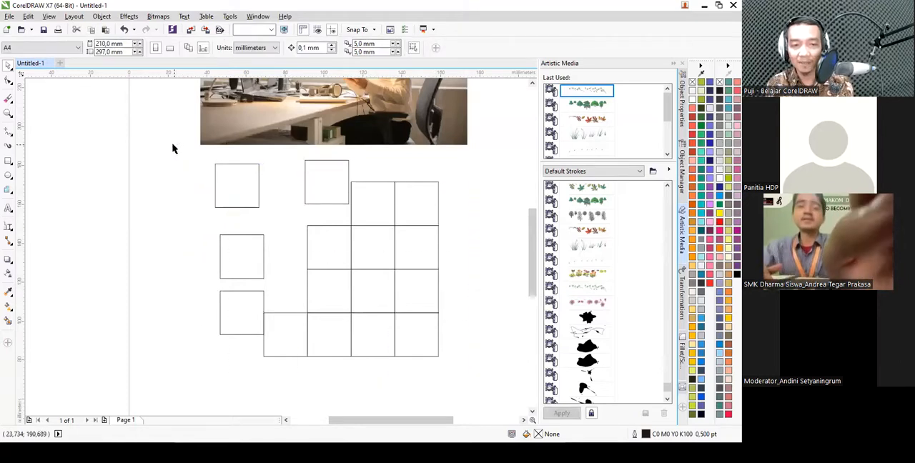
pyautogui.press('Delete')
# - Draw a symmetrical spiral with 4 revolutions, about 70 mm across, below the photo and undo it
pyautogui.click(10, 193)
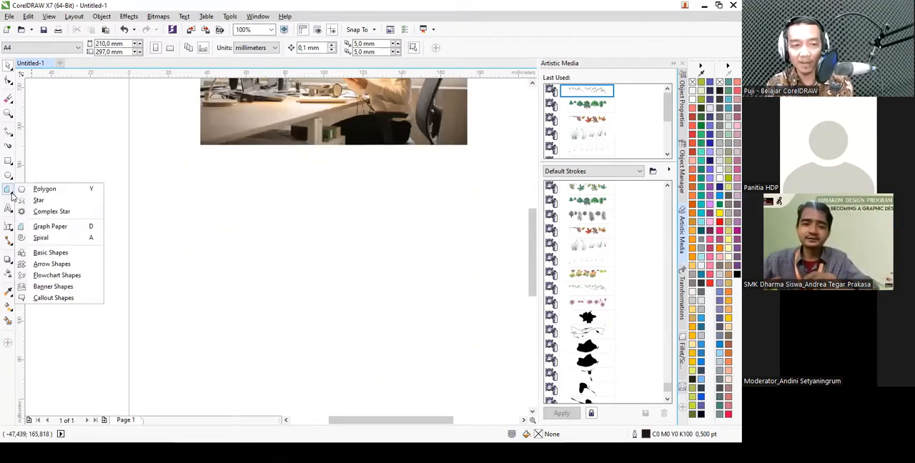
pyautogui.click(57, 239)
pyautogui.moveTo(231, 170); pyautogui.dragTo(366, 304)
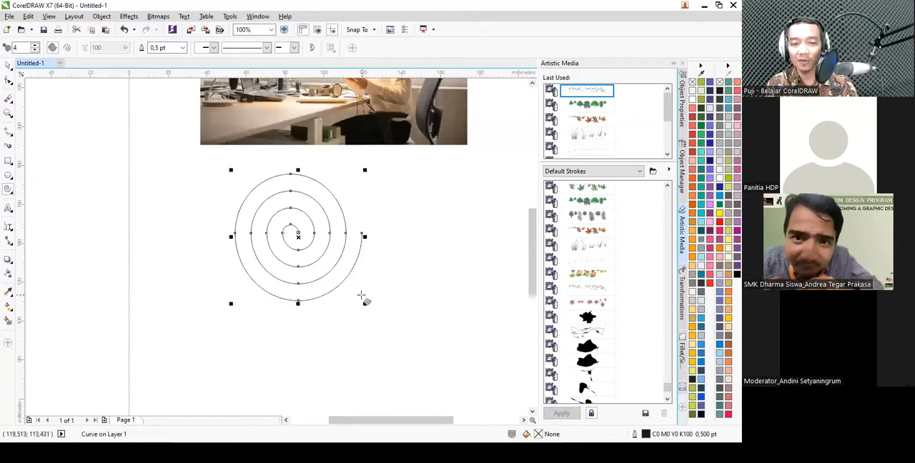
pyautogui.hotkey('ctrl', 'z')
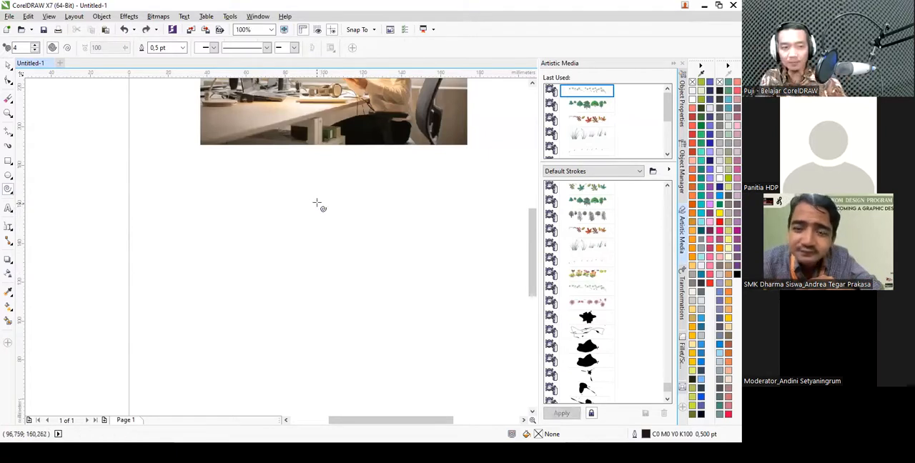
# - Switch to the Basic Shapes tool and look through its set of ready-made shapes
pyautogui.click(8, 193)
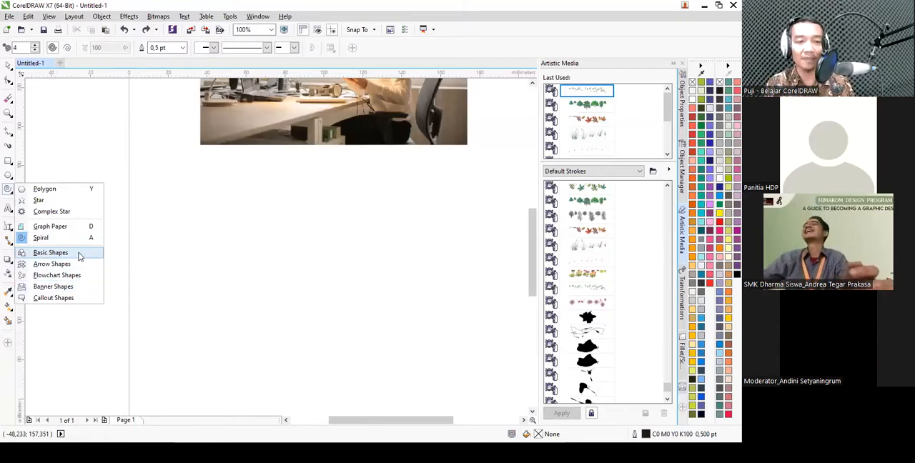
pyautogui.click(79, 253)
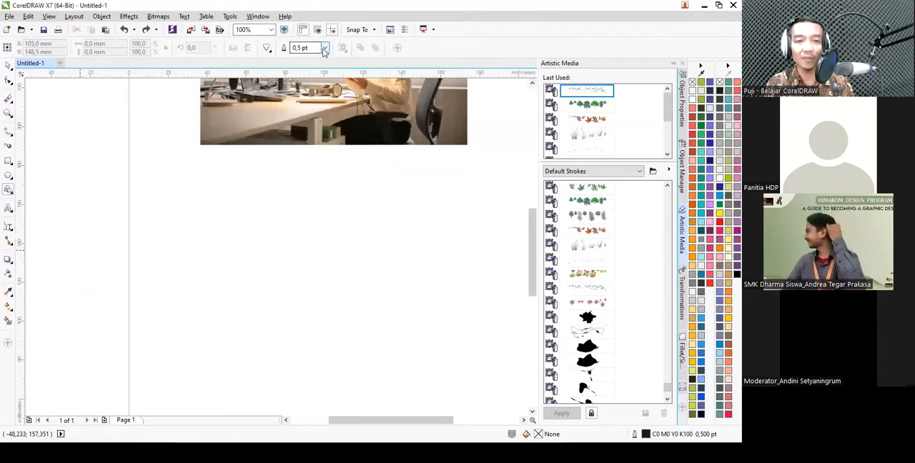
pyautogui.click(269, 49)
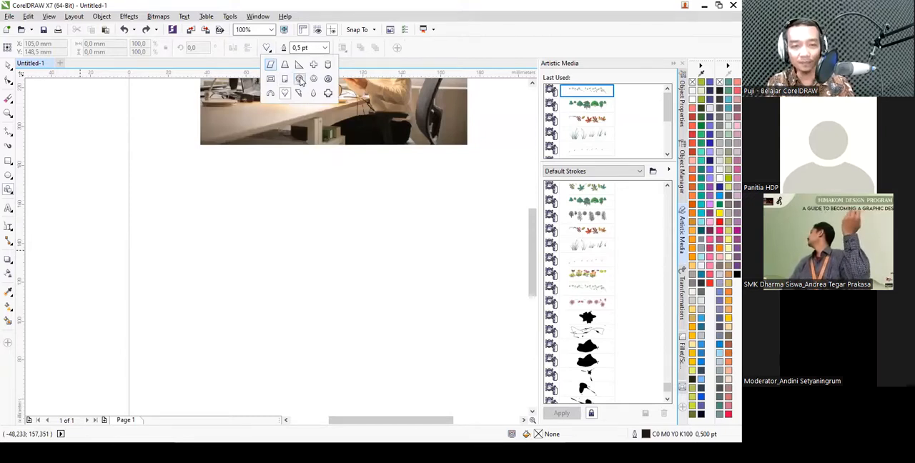
pyautogui.click(272, 65)
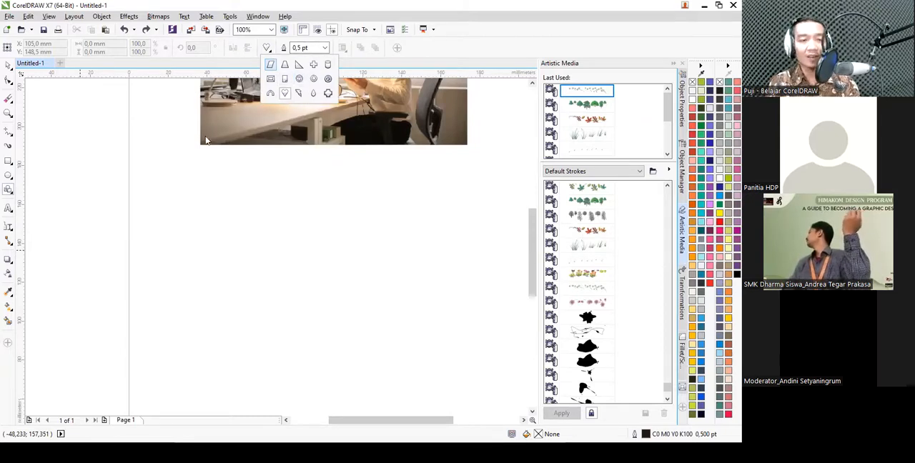
pyautogui.click(9, 213)
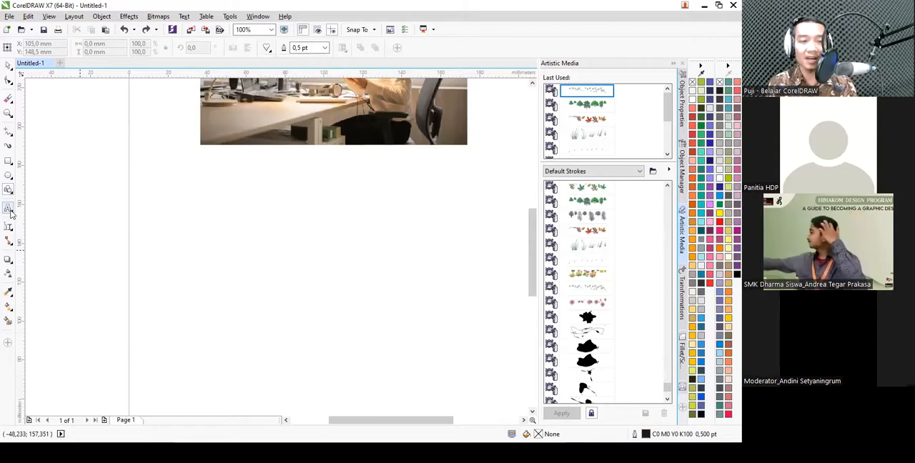
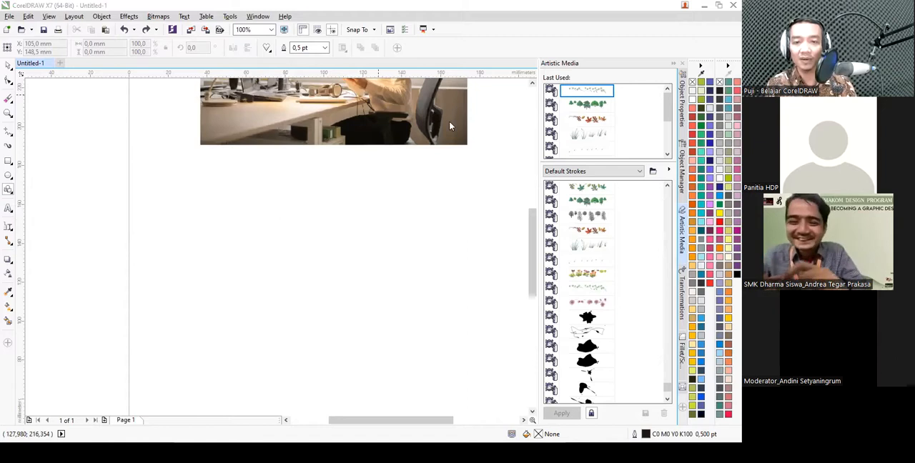
# - Add the artistic text "Himakom UMS" on the page below the photo
pyautogui.click(9, 208)
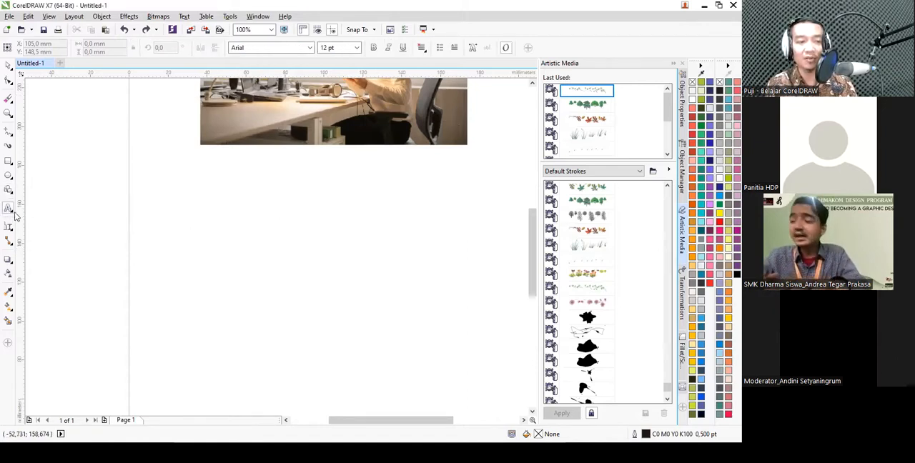
pyautogui.click(225, 227)
pyautogui.write('Himakom ')
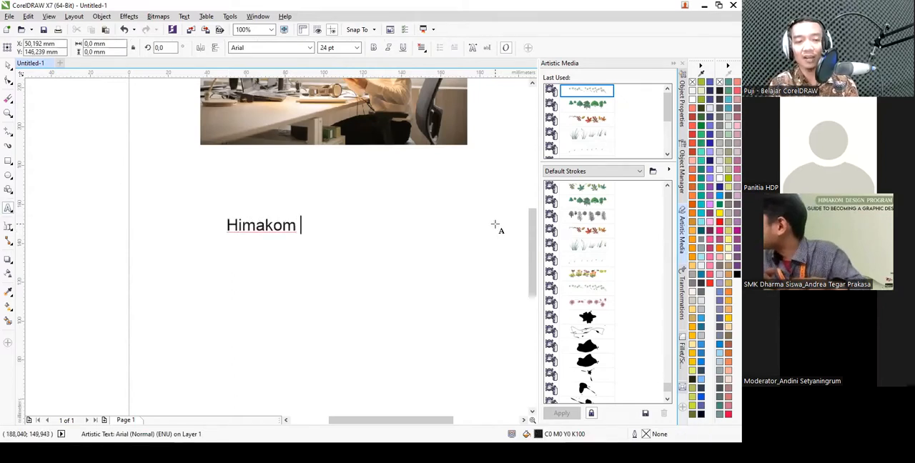
pyautogui.write('UMS')
pyautogui.hotkey('ctrl', 'space')
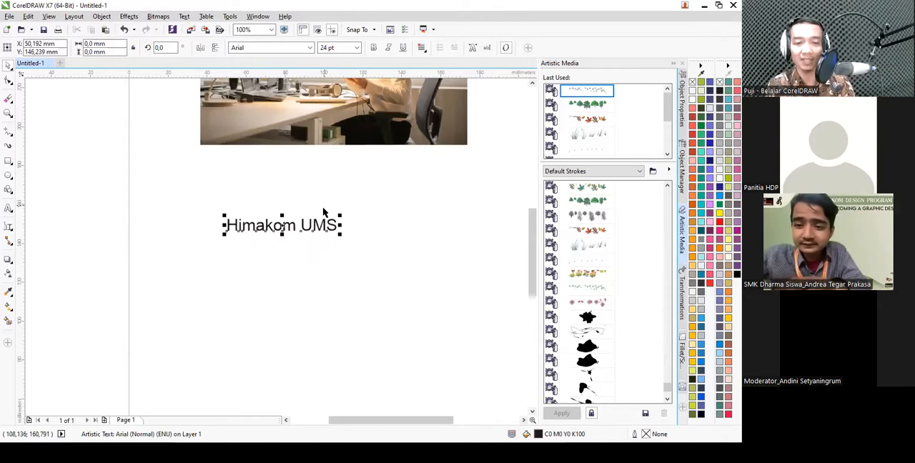
# - Change the font of the "Himakom UMS" text to Adobe Fan Heiti Std B
pyautogui.click(310, 48)
pyautogui.scroll(5, 327, 187)
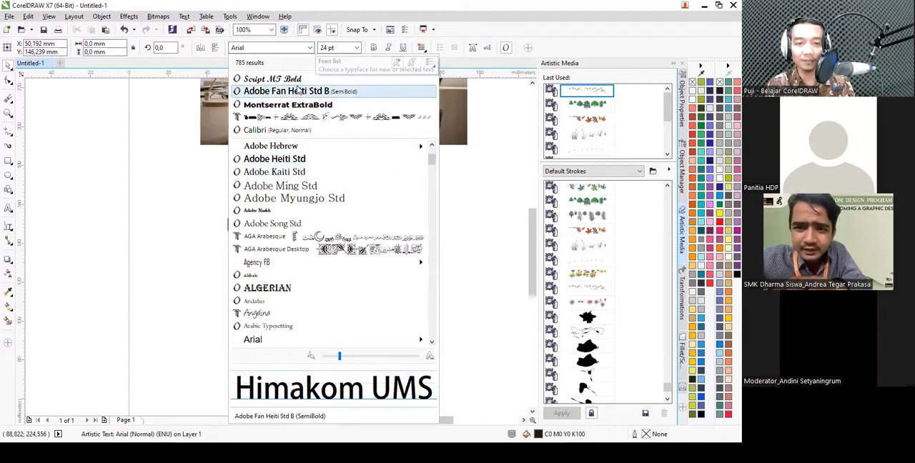
pyautogui.press('Escape')
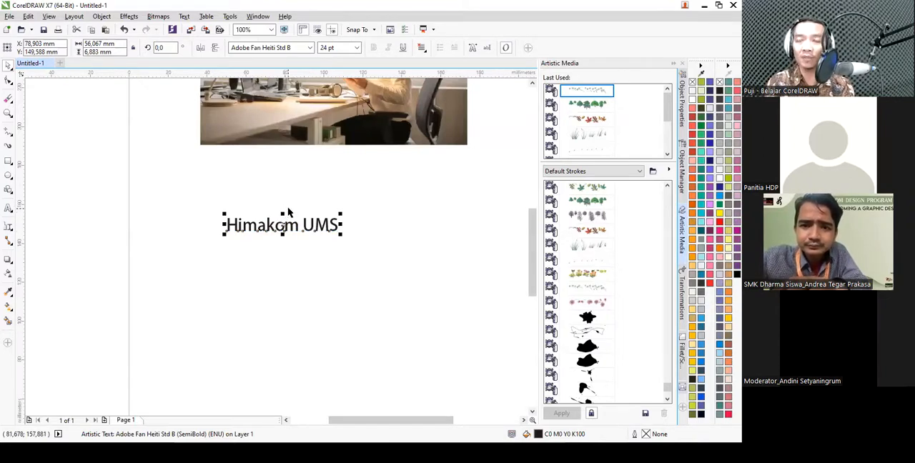
# - Create a paragraph text frame about 162 mm by 51 mm below the "Himakom UMS" text
pyautogui.scroll(-2, 276, 184)
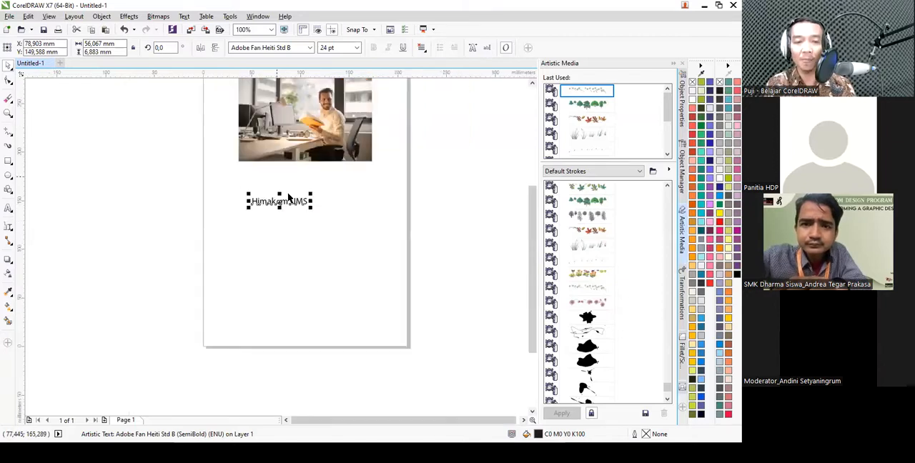
pyautogui.scroll(2, 313, 231)
pyautogui.click(9, 208)
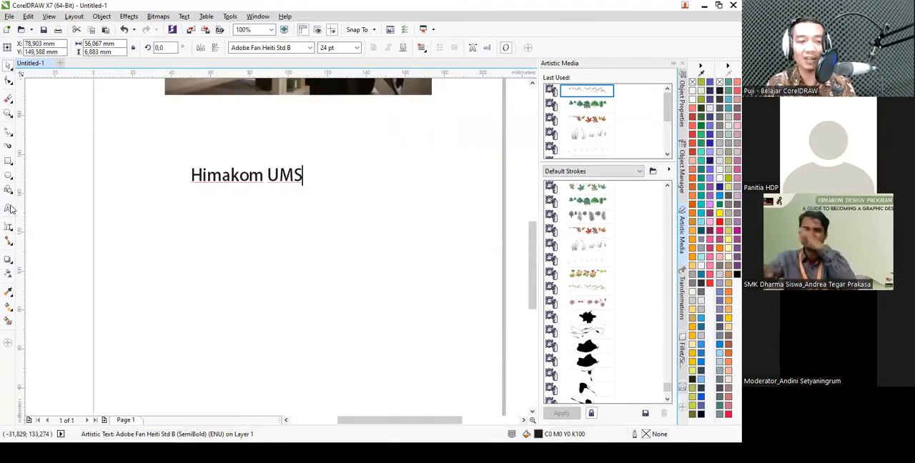
pyautogui.click(202, 235)
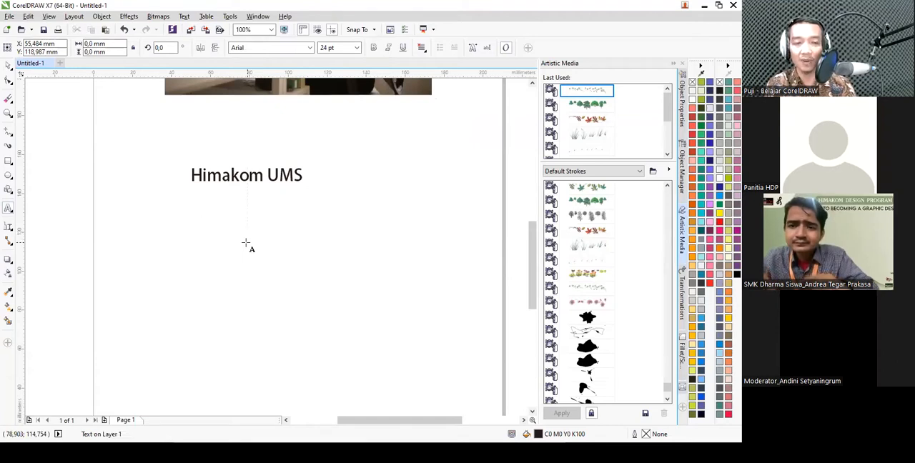
pyautogui.scroll(-2, 285, 200)
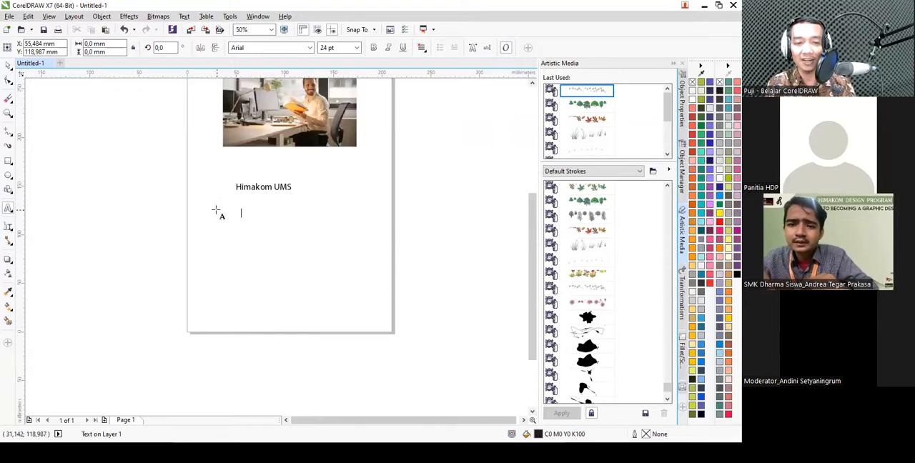
pyautogui.moveTo(204, 204); pyautogui.dragTo(363, 254)
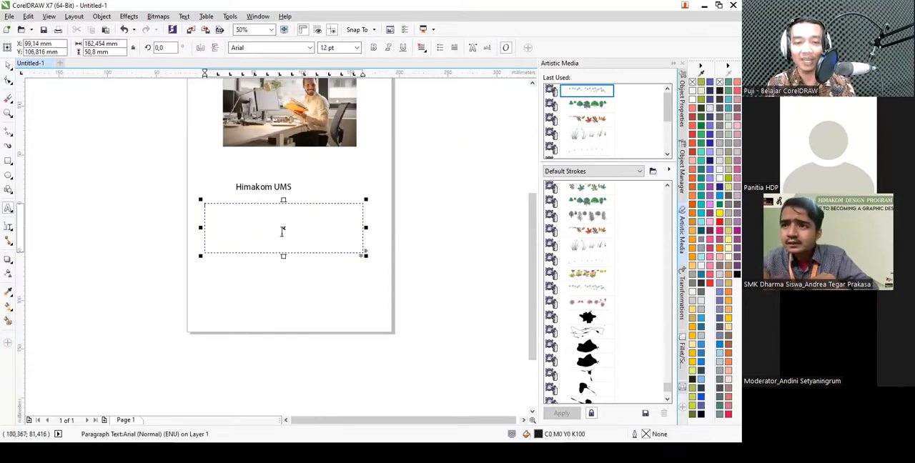
# - Resize the paragraph text frame to about 150 mm by 81 mm and delete it
pyautogui.scroll(2, 269, 231)
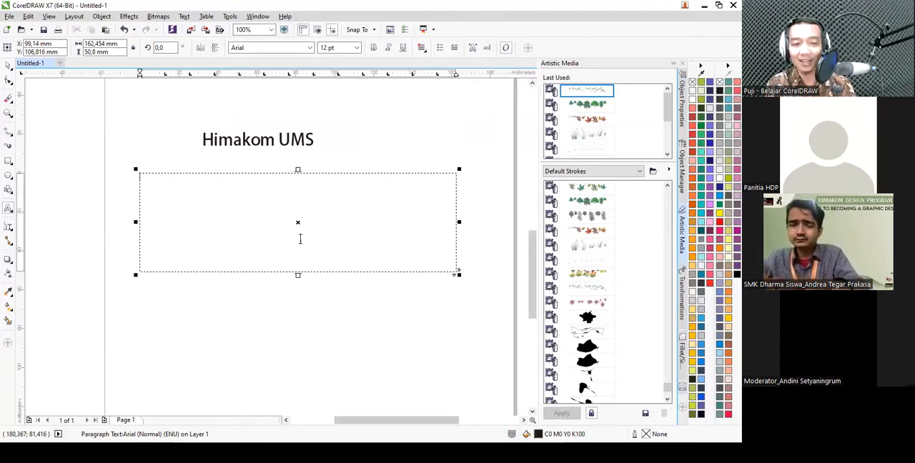
pyautogui.scroll(-2, 305, 199)
pyautogui.moveTo(297, 226); pyautogui.dragTo(298, 256)
pyautogui.moveTo(379, 215)
pyautogui.mouseDown()
pyautogui.moveTo(405, 218)
pyautogui.moveTo(350, 218)
pyautogui.moveTo(367, 221)
pyautogui.mouseUp()
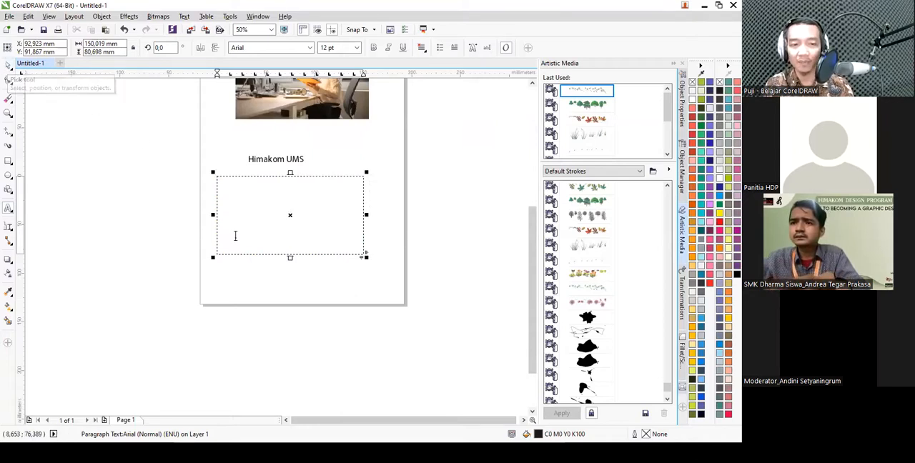
pyautogui.click(9, 68)
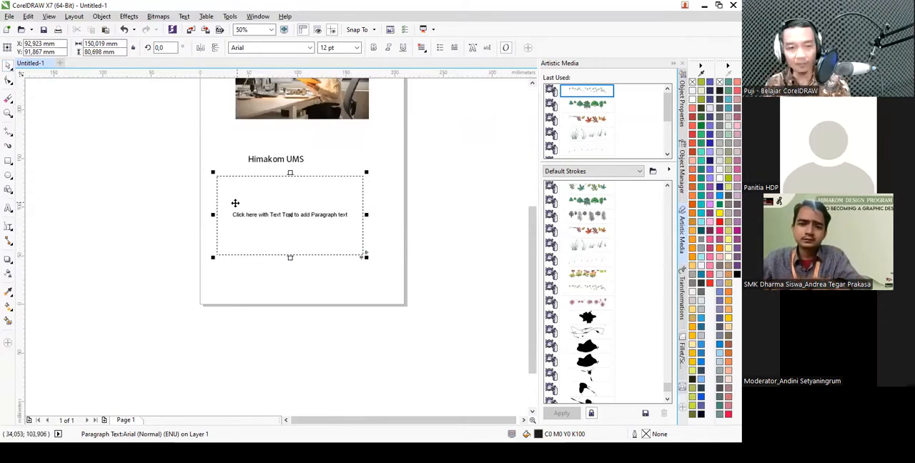
pyautogui.press('Delete')
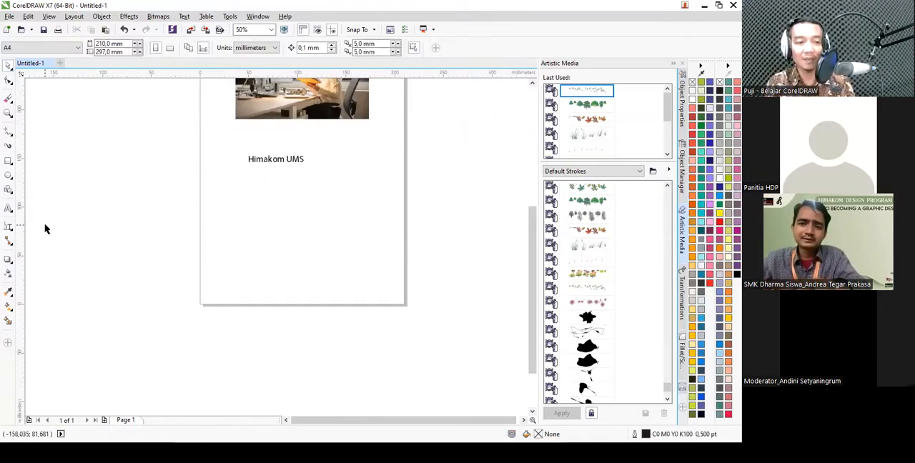
# - Draw a rectangle about 167 mm by 64 mm below the "Himakom UMS" text
pyautogui.click(10, 228)
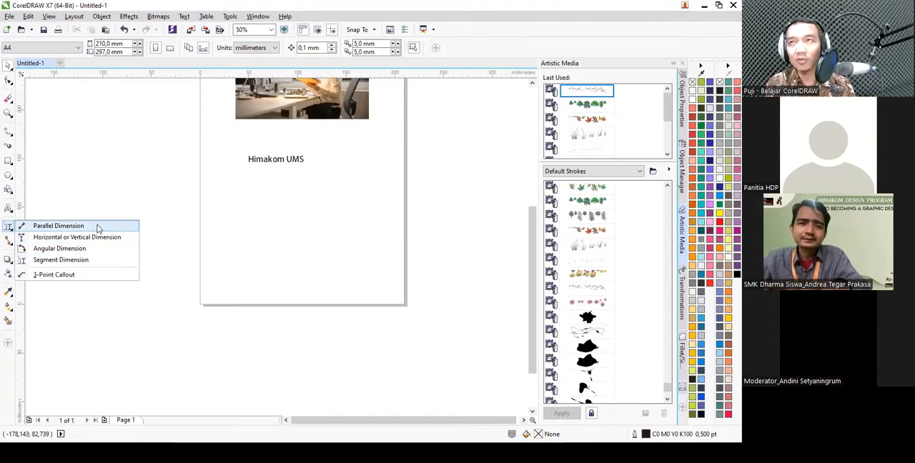
pyautogui.click(187, 157)
pyautogui.click(8, 160)
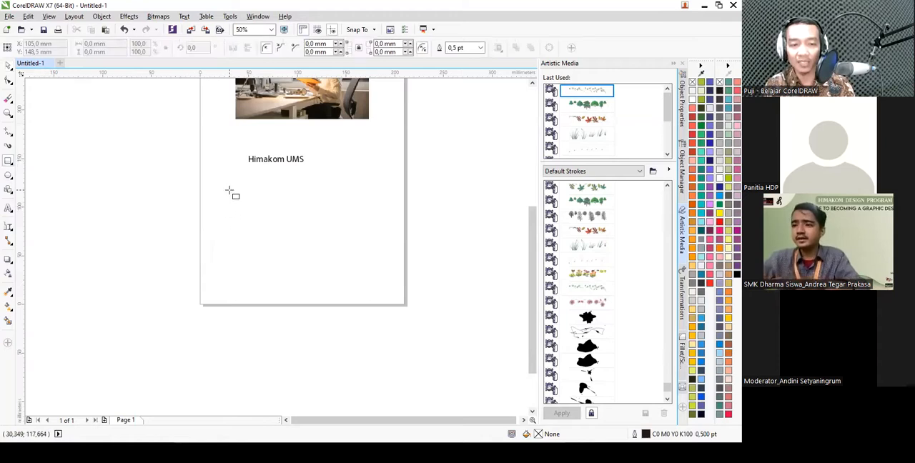
pyautogui.moveTo(227, 194); pyautogui.dragTo(388, 255)
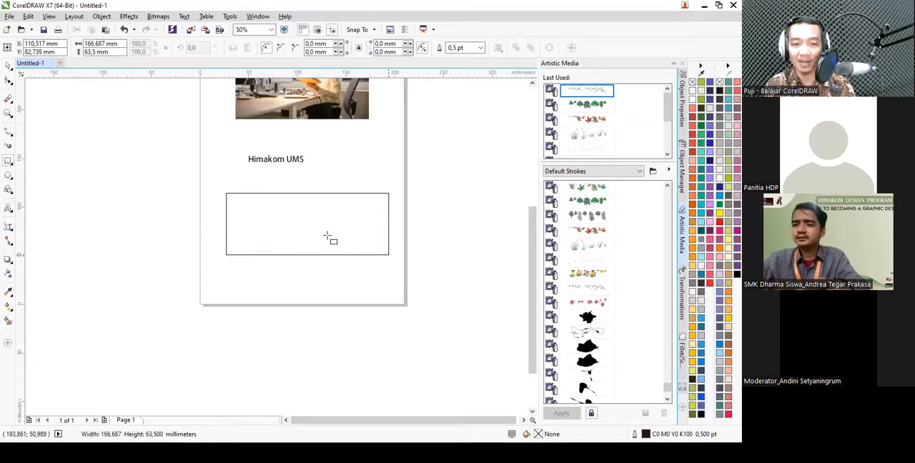
pyautogui.scroll(1, 326, 237)
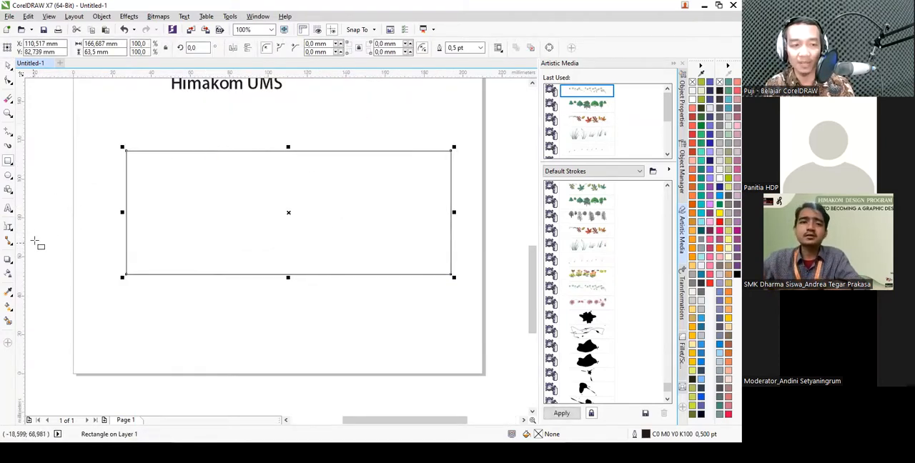
# - Add segment dimensions above the rectangle's upper edge and beside its left edge
pyautogui.click(8, 228)
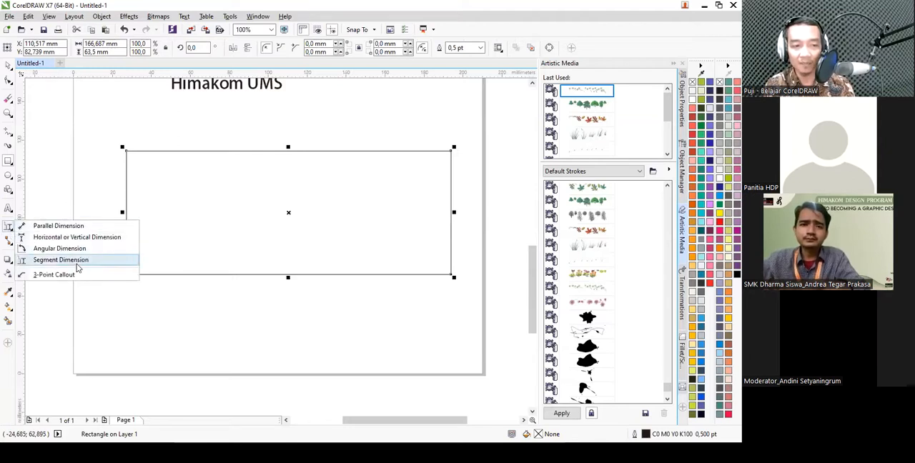
pyautogui.click(75, 264)
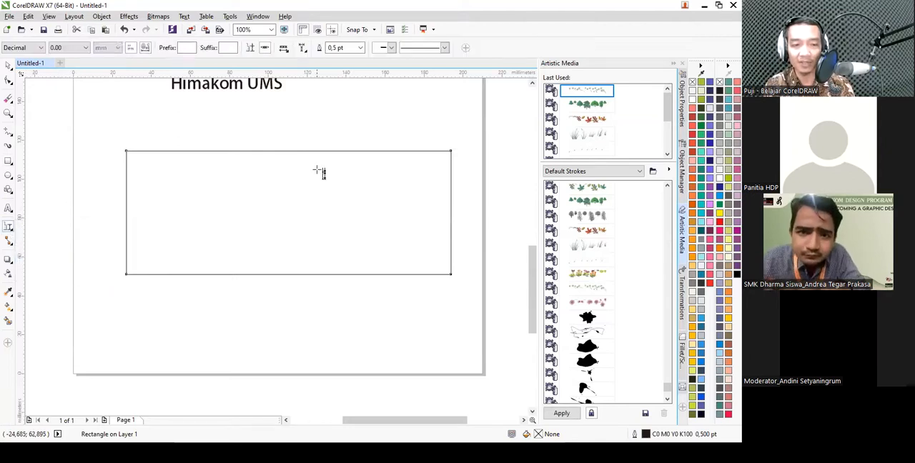
pyautogui.click(281, 152)
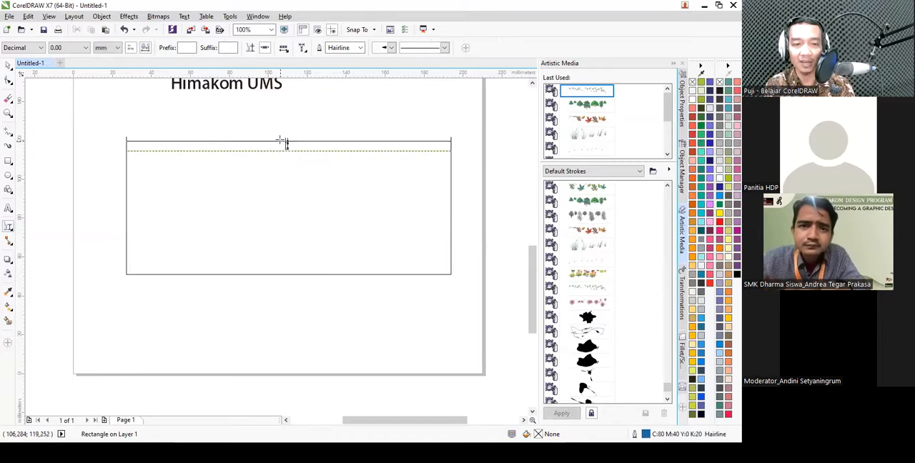
pyautogui.click(284, 137)
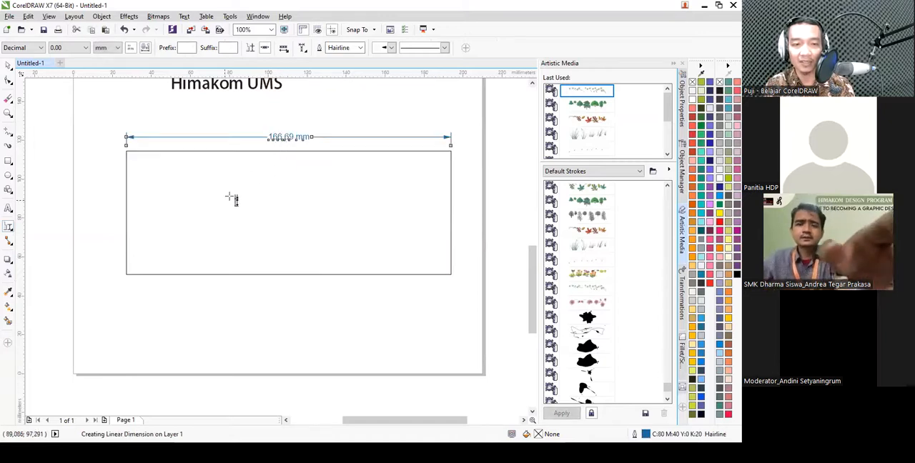
pyautogui.click(129, 225)
pyautogui.click(126, 222)
pyautogui.click(117, 222)
pyautogui.press('space')
# - Stretch the dimensioned rectangle's right side to a width of about 184 mm and delete the rectangle
pyautogui.click(400, 193)
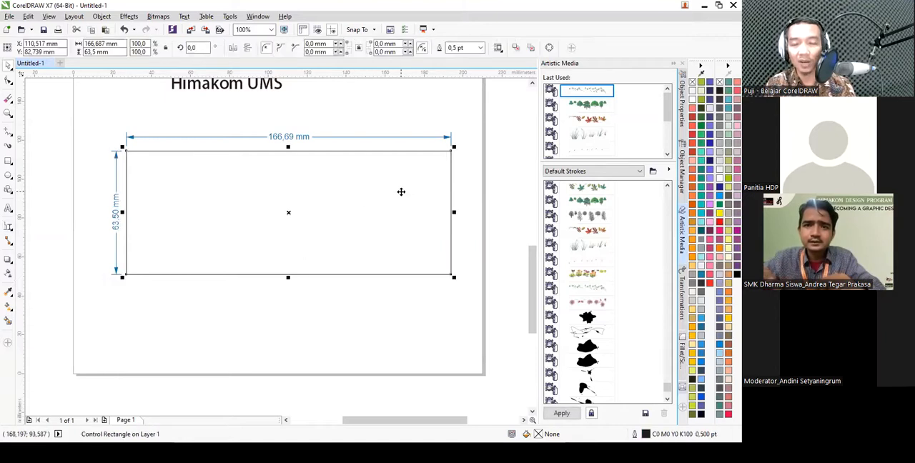
pyautogui.click(469, 211)
pyautogui.click(433, 208)
pyautogui.moveTo(453, 212); pyautogui.dragTo(486, 212)
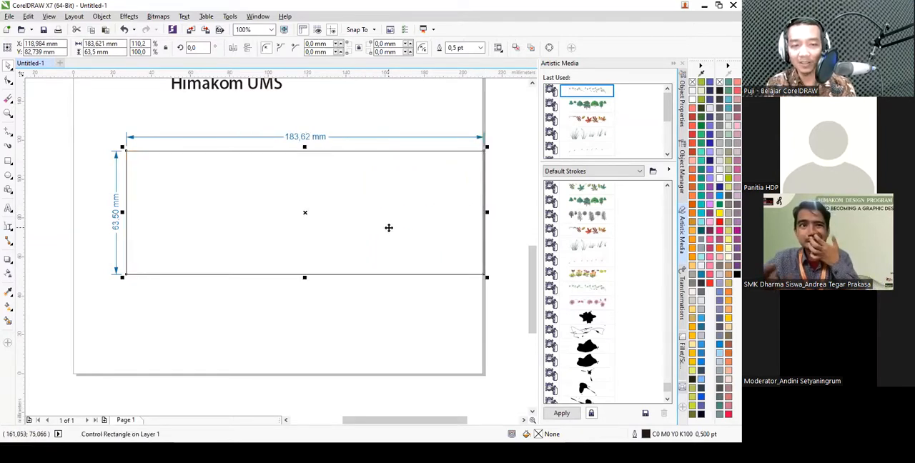
pyautogui.press('Delete')
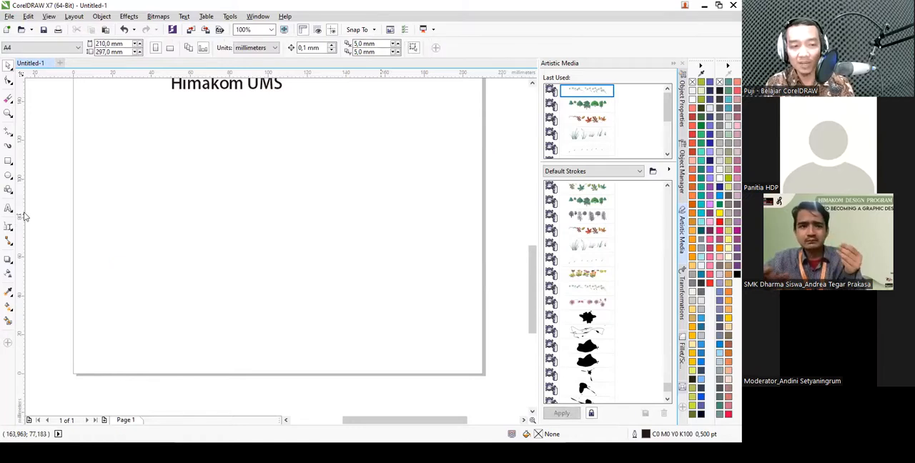
# - Draw a square about 18 mm wide and, to its right, a circle about 26 mm across below the text
pyautogui.click(11, 244)
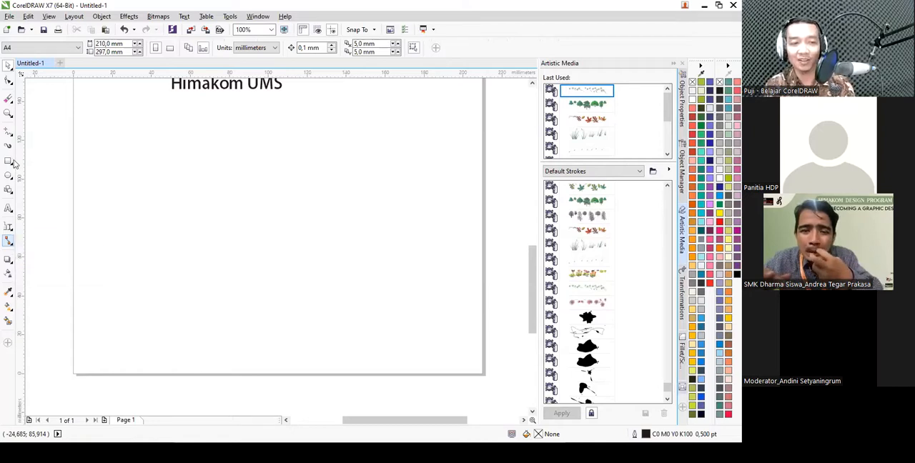
pyautogui.click(9, 161)
pyautogui.moveTo(110, 125); pyautogui.dragTo(151, 165)
pyautogui.click(8, 176)
pyautogui.moveTo(203, 129); pyautogui.dragTo(254, 179)
# - Fill the square with cyan and the circle with red
pyautogui.click(143, 148)
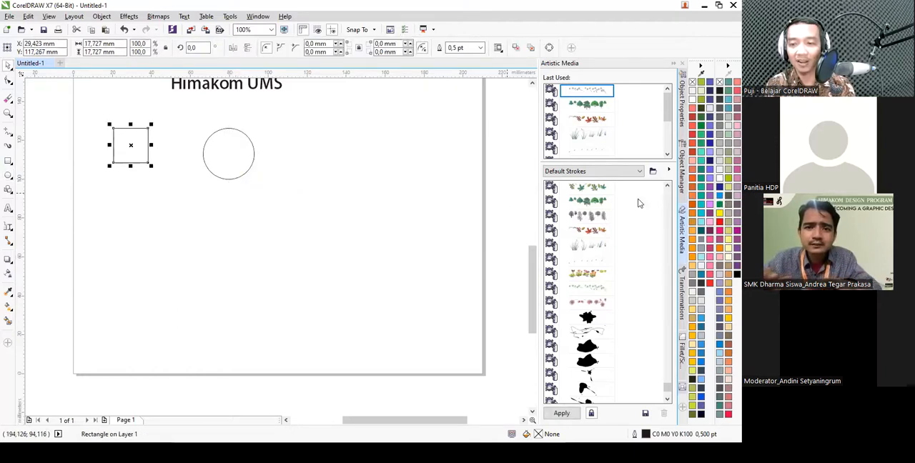
pyautogui.click(720, 195)
pyautogui.click(237, 166)
pyautogui.click(718, 222)
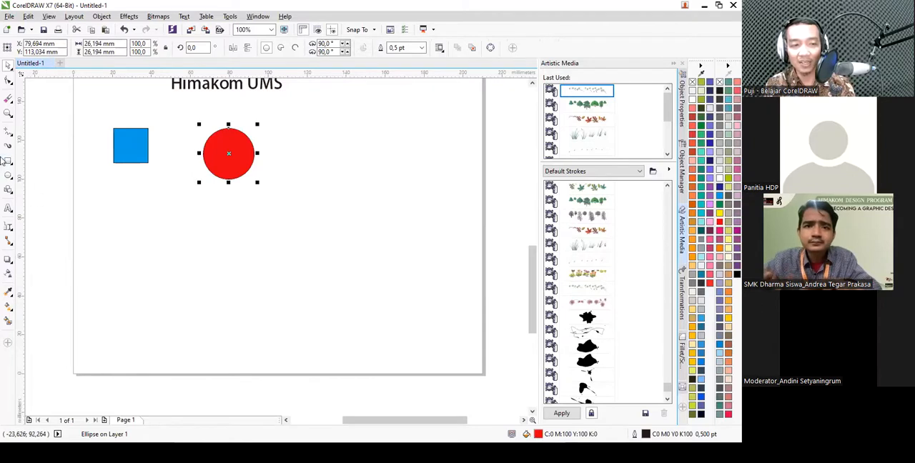
# - Draw a rectangle about 47 mm by 18 mm below the two shapes and fill it with C0 M0 Y60 K20
pyautogui.click(8, 161)
pyautogui.moveTo(126, 212); pyautogui.dragTo(226, 252)
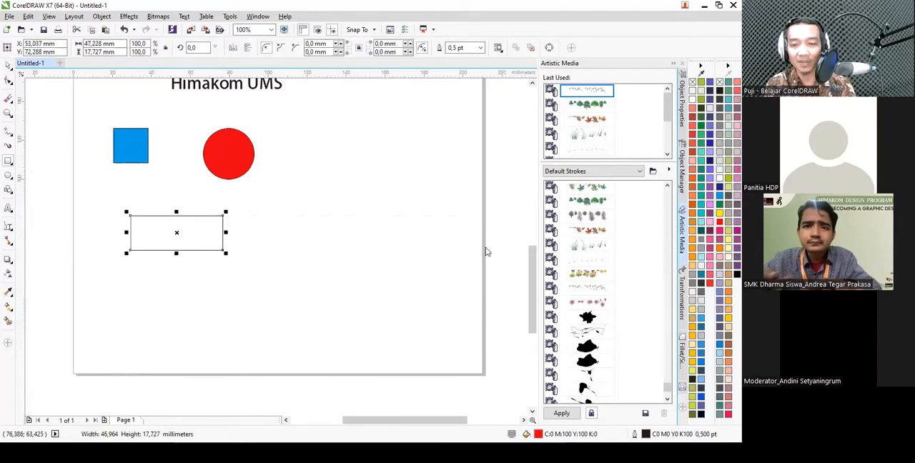
pyautogui.click(724, 233)
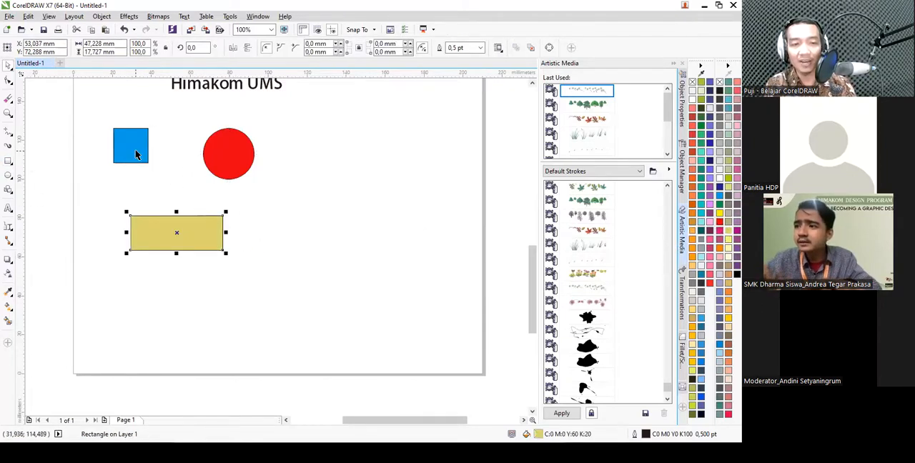
# - Join the blue square's right side to the red circle's left side with a straight-line connector
pyautogui.scroll(1, 135, 151)
pyautogui.click(9, 243)
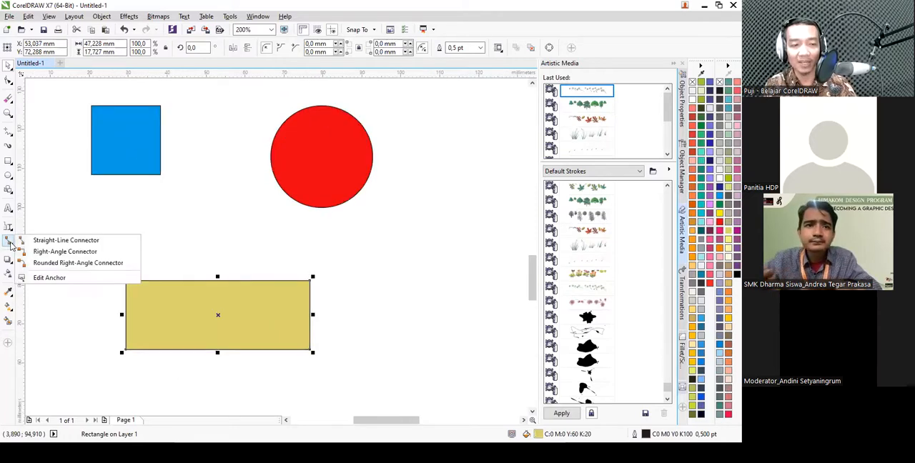
pyautogui.click(66, 241)
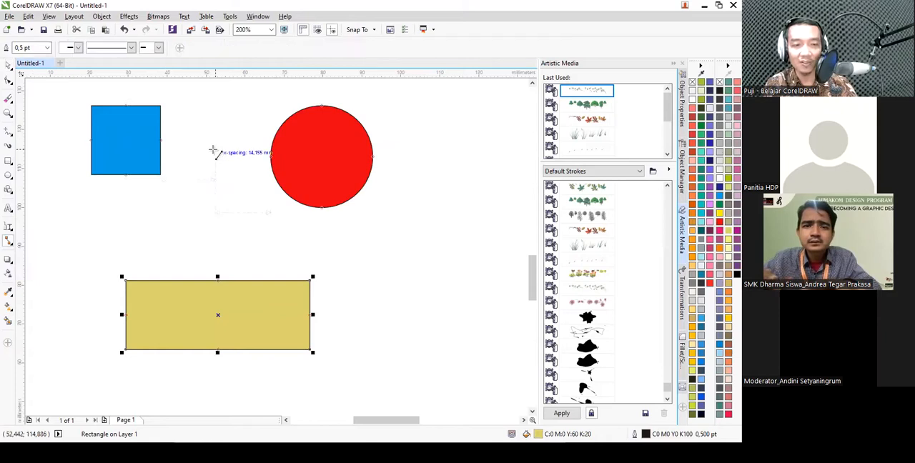
pyautogui.moveTo(161, 141); pyautogui.dragTo(270, 156)
# - Join the blue square's lower side to the yellow rectangle's upper side with a right-angle connector
pyautogui.click(10, 242)
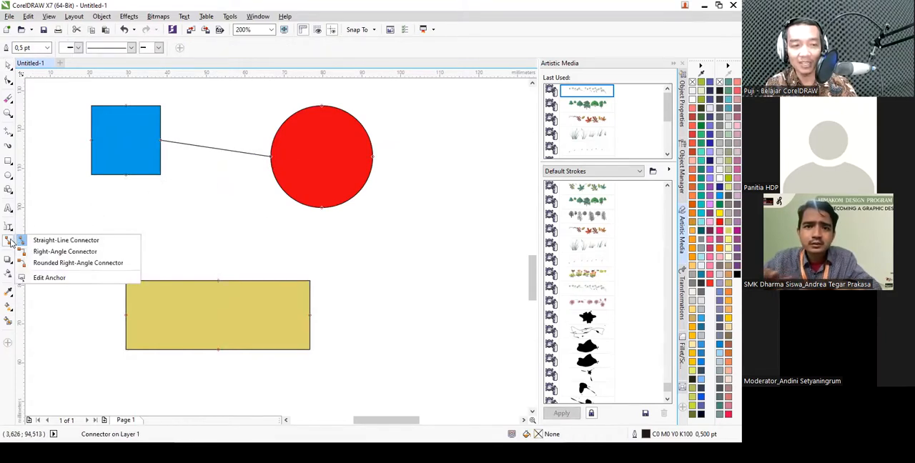
pyautogui.click(39, 252)
pyautogui.moveTo(126, 176); pyautogui.dragTo(212, 277)
pyautogui.press('space')
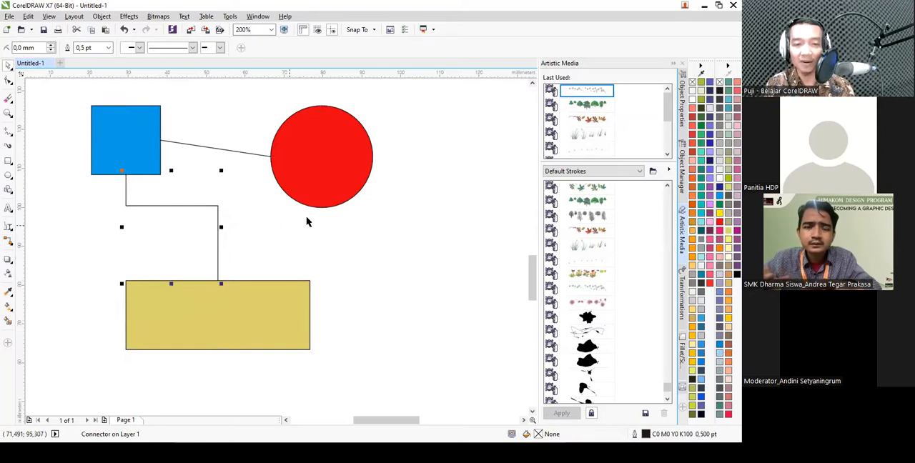
# - Move the blue square, yellow rectangle and red circle to new positions to test that their connectors follow
pyautogui.scroll(-3, 307, 214)
pyautogui.click(327, 193)
pyautogui.moveTo(211, 179); pyautogui.dragTo(238, 186)
pyautogui.click(262, 270)
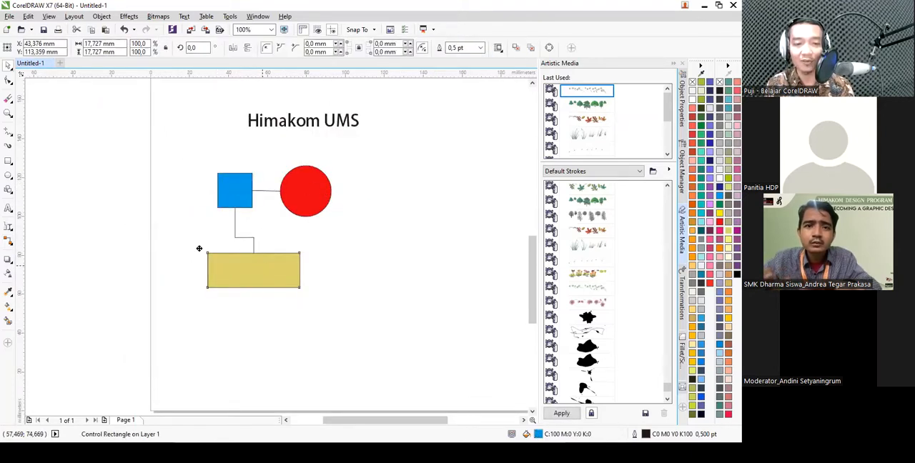
pyautogui.moveTo(200, 249); pyautogui.dragTo(340, 244)
pyautogui.moveTo(354, 243); pyautogui.dragTo(258, 259)
pyautogui.moveTo(254, 255); pyautogui.dragTo(223, 240)
pyautogui.moveTo(305, 202)
pyautogui.mouseDown()
pyautogui.moveTo(376, 193)
pyautogui.moveTo(321, 257)
pyautogui.moveTo(312, 187)
pyautogui.mouseUp()
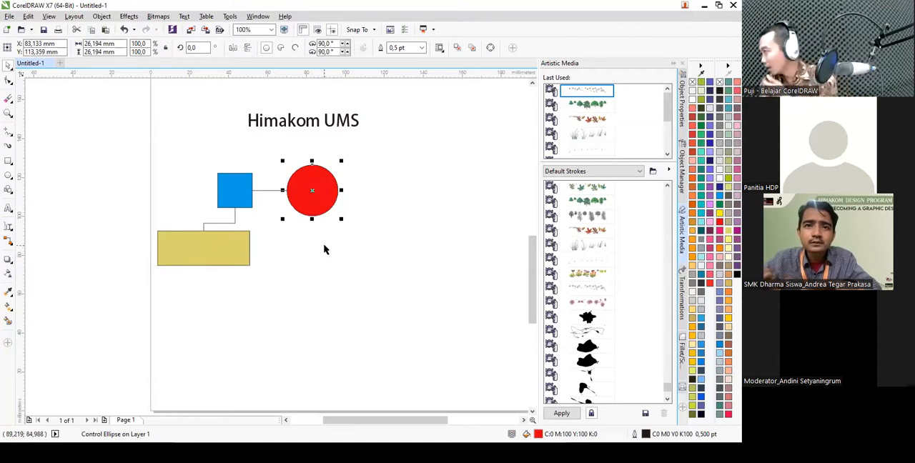
# - Delete the square, circle and rectangle together with their connectors
pyautogui.moveTo(431, 341); pyautogui.dragTo(112, 146)
pyautogui.press('Delete')
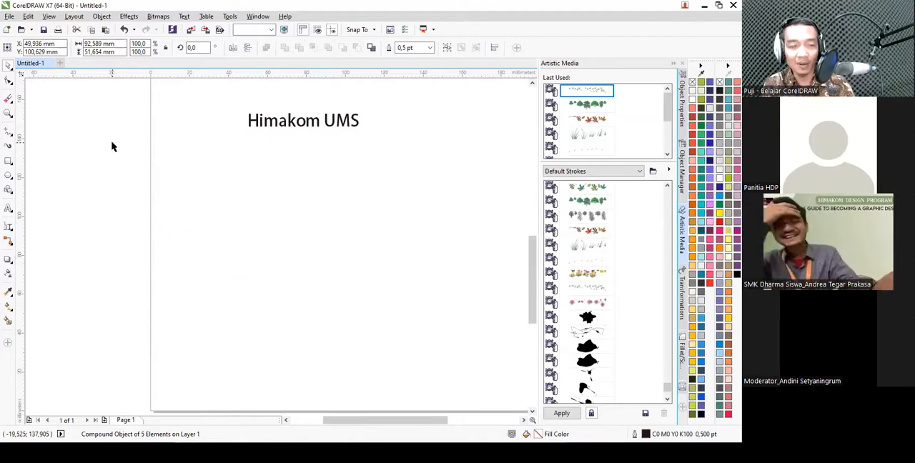
pyautogui.click(9, 261)
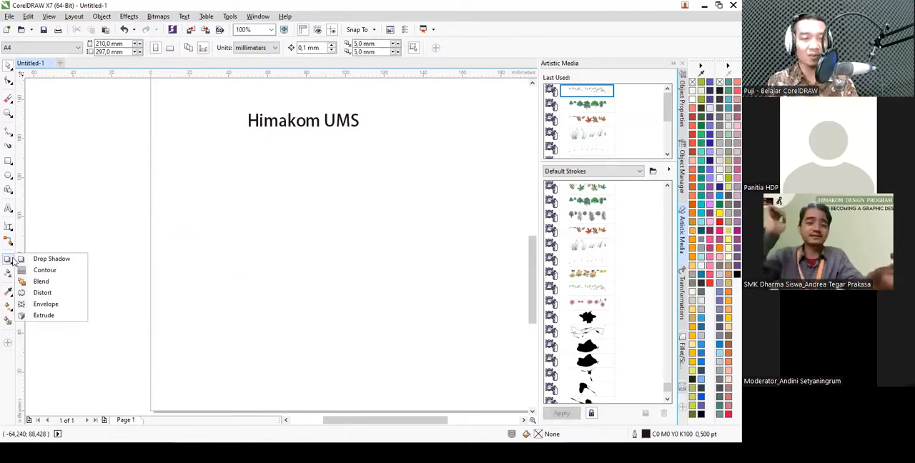
# - Draw a circle about 29 mm in diameter below the Himakom UMS text and fill it with yellow
pyautogui.click(9, 175)
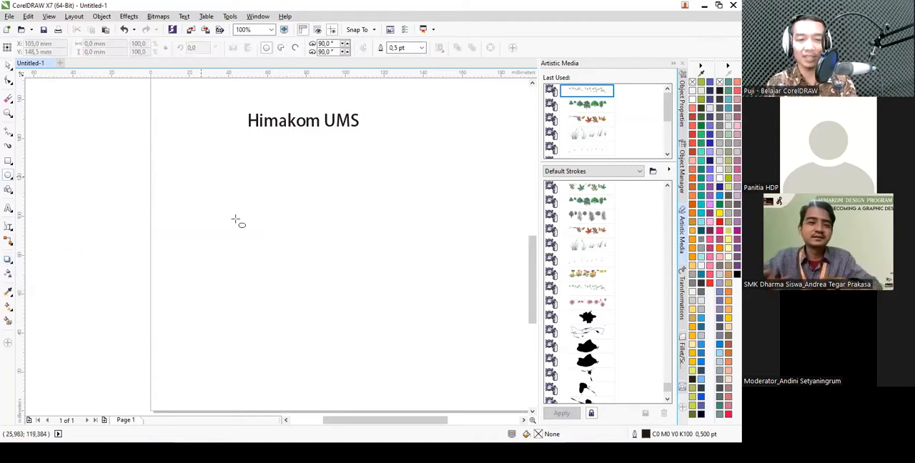
pyautogui.moveTo(197, 173); pyautogui.dragTo(260, 235)
pyautogui.click(720, 213)
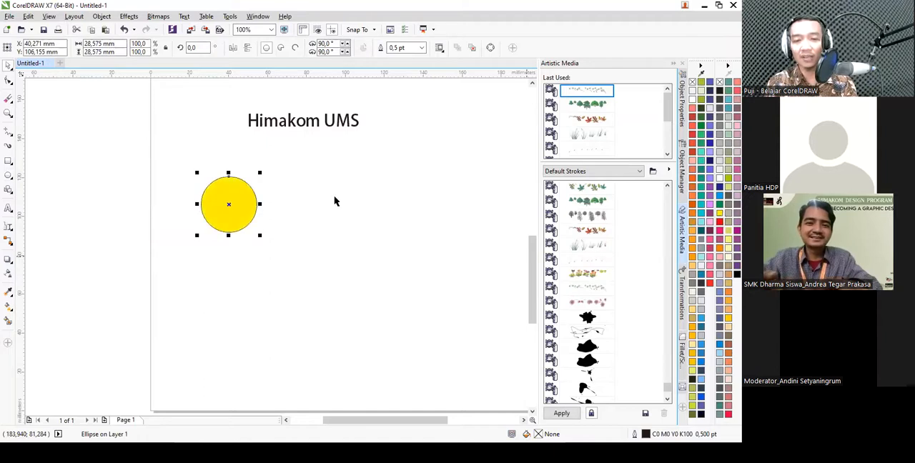
# - Try a drop shadow on the yellow circle, recast it as a perspective shadow from the lower edge, and clear it
pyautogui.click(8, 261)
pyautogui.click(51, 260)
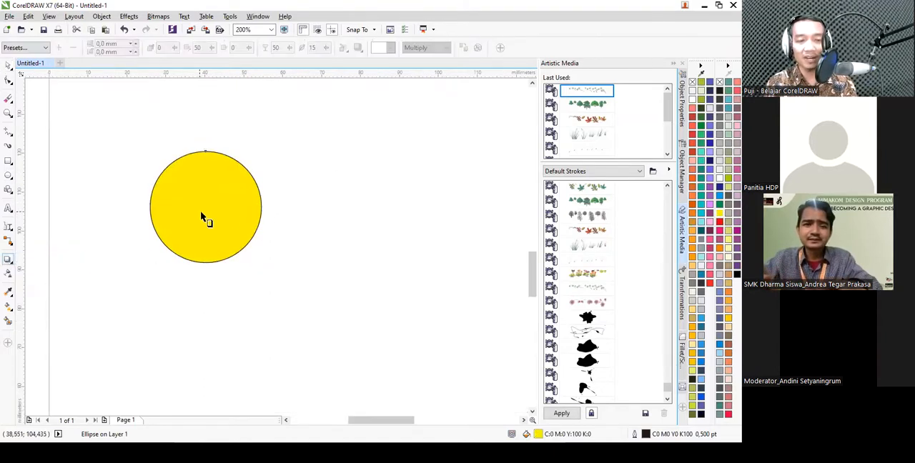
pyautogui.moveTo(250, 205); pyautogui.dragTo(261, 204)
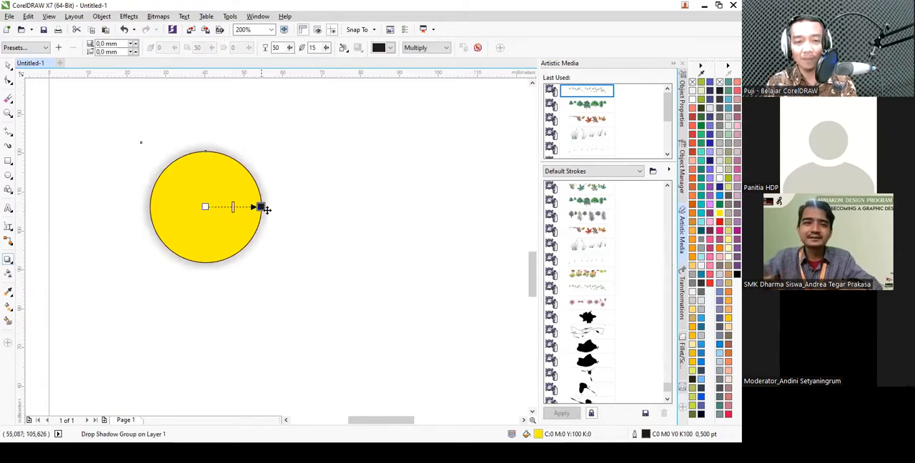
pyautogui.moveTo(262, 206); pyautogui.dragTo(251, 296)
pyautogui.moveTo(231, 263); pyautogui.dragTo(251, 243)
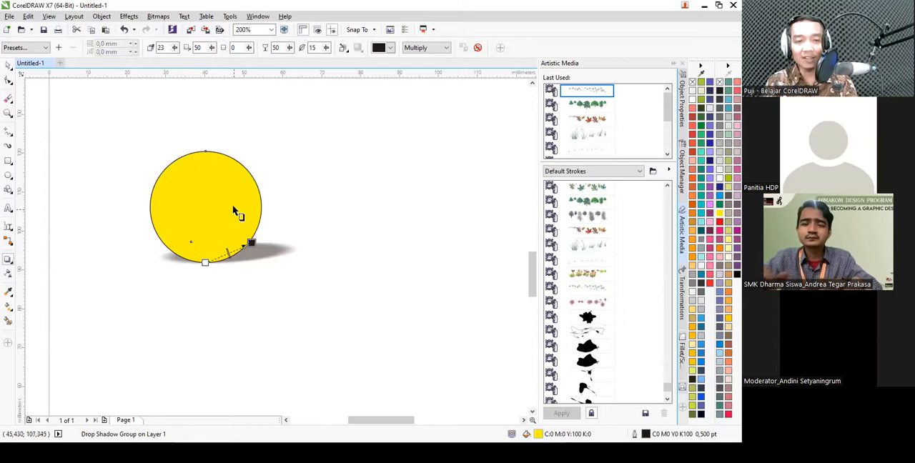
pyautogui.click(481, 52)
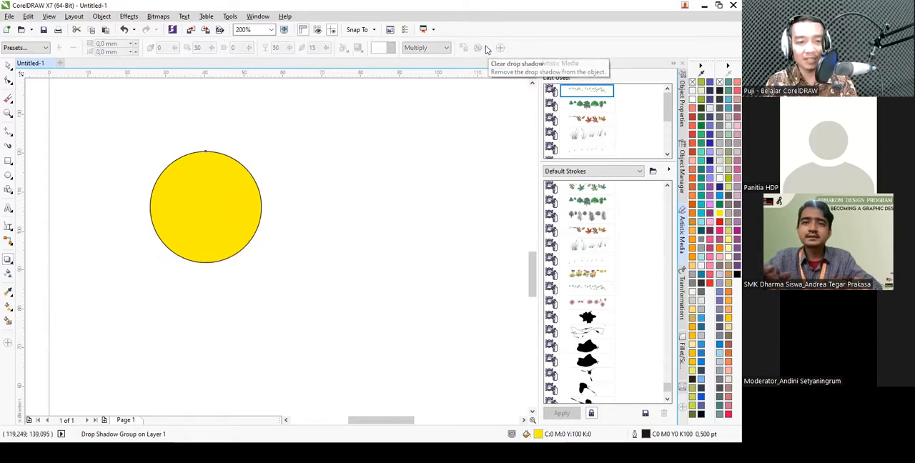
# - Apply an inside contour with 4 steps to the yellow circle
pyautogui.click(9, 262)
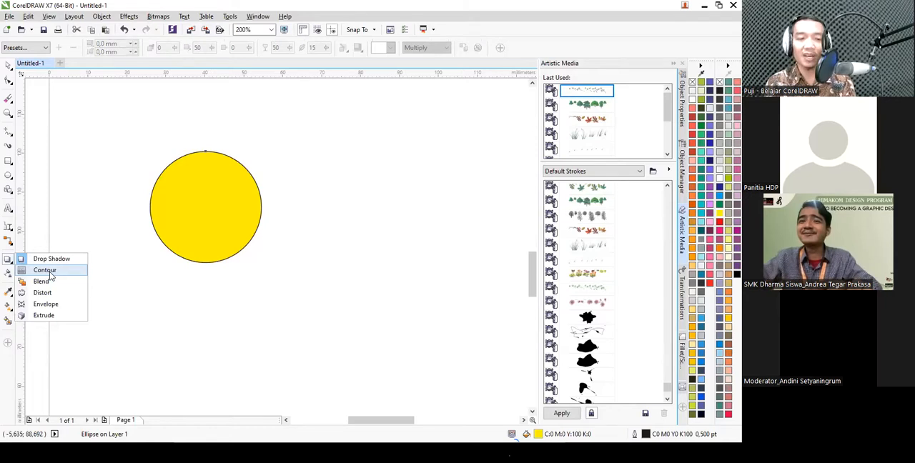
pyautogui.click(44, 271)
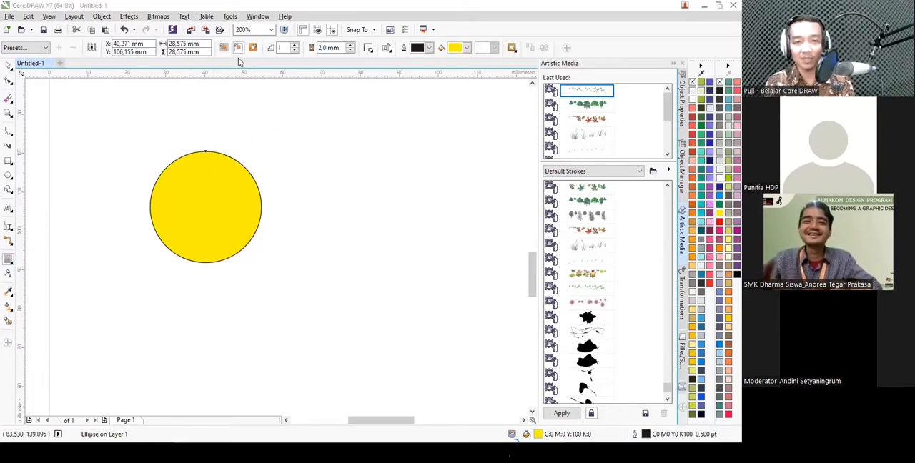
pyautogui.click(251, 170)
pyautogui.click(239, 174)
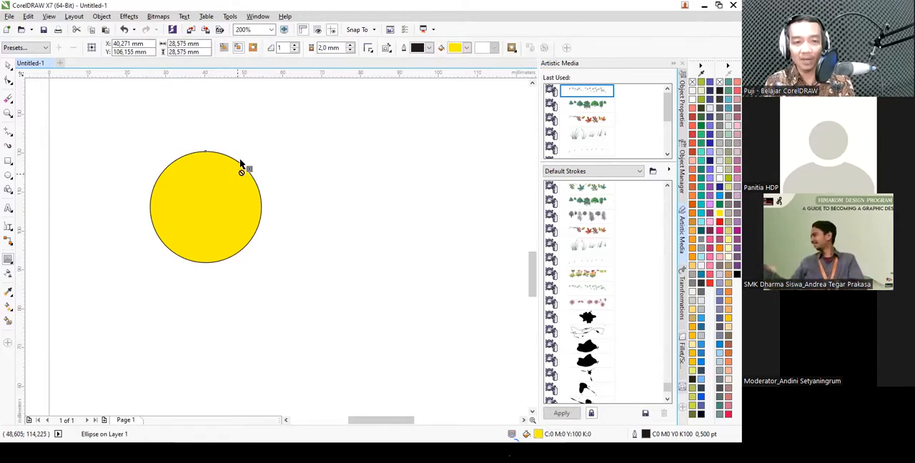
pyautogui.click(238, 48)
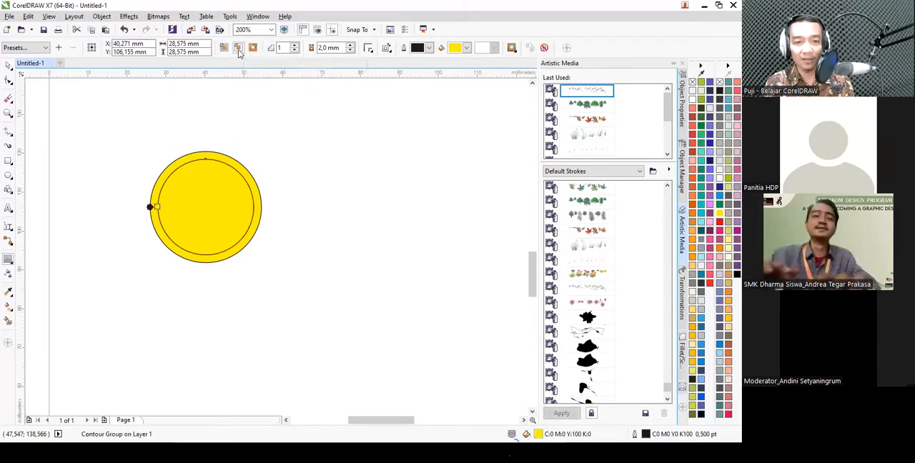
pyautogui.click(295, 46)
pyautogui.click(295, 45)
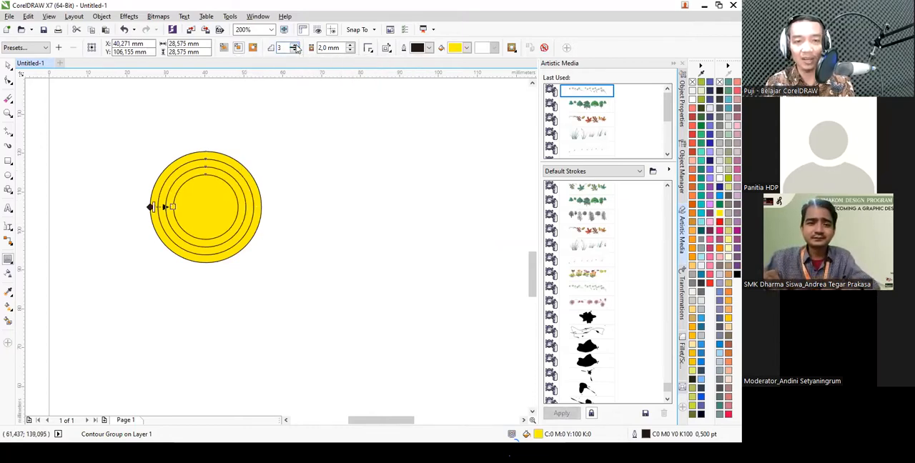
pyautogui.click(295, 46)
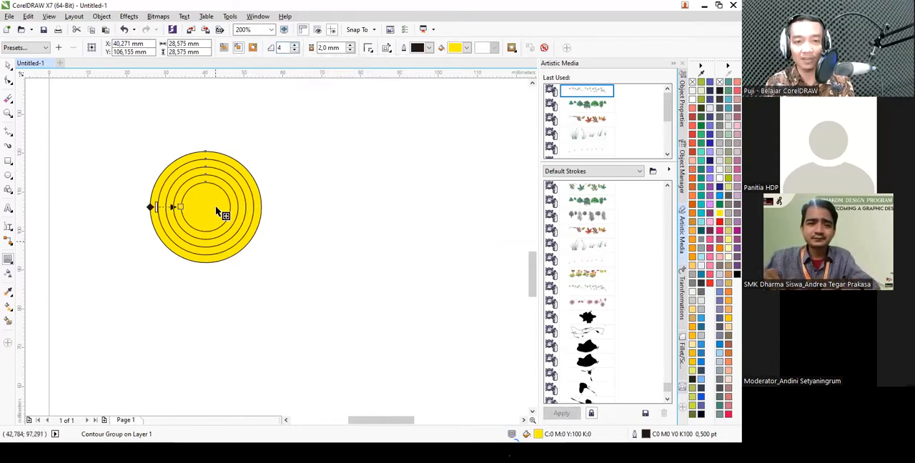
# - Increase the offset between the circle's contour rings to 4,0 mm
pyautogui.click(351, 45)
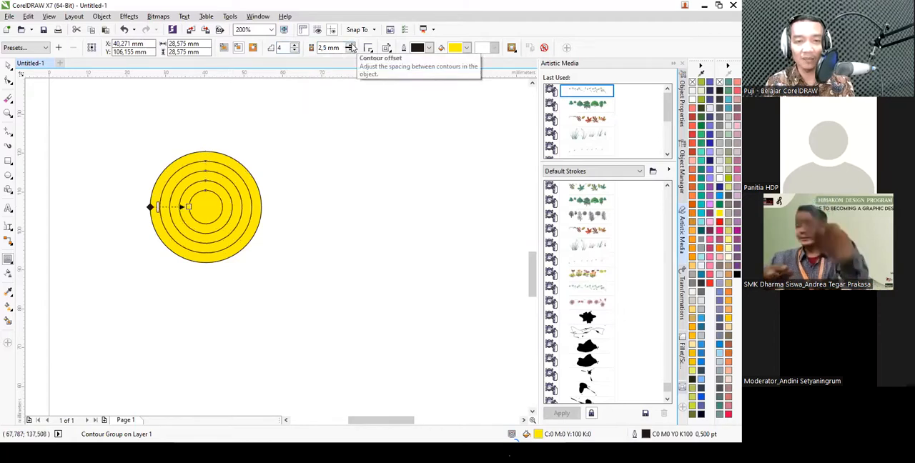
pyautogui.click(351, 45)
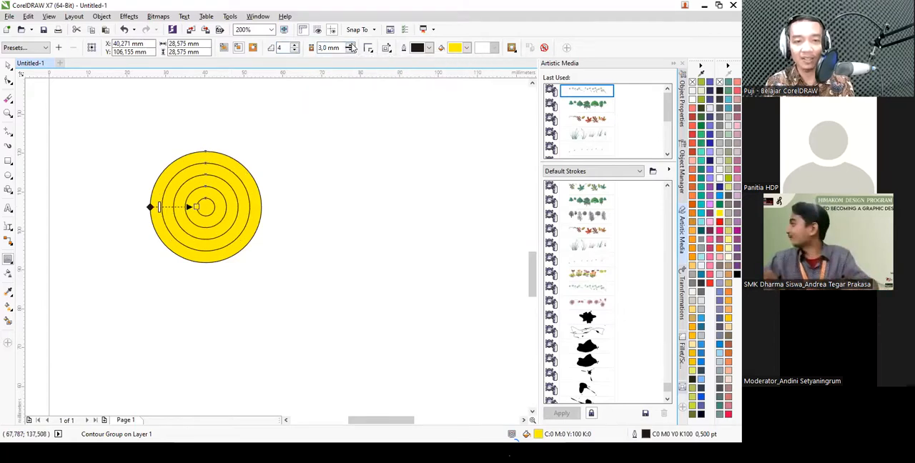
pyautogui.click(352, 45)
pyautogui.click(352, 45)
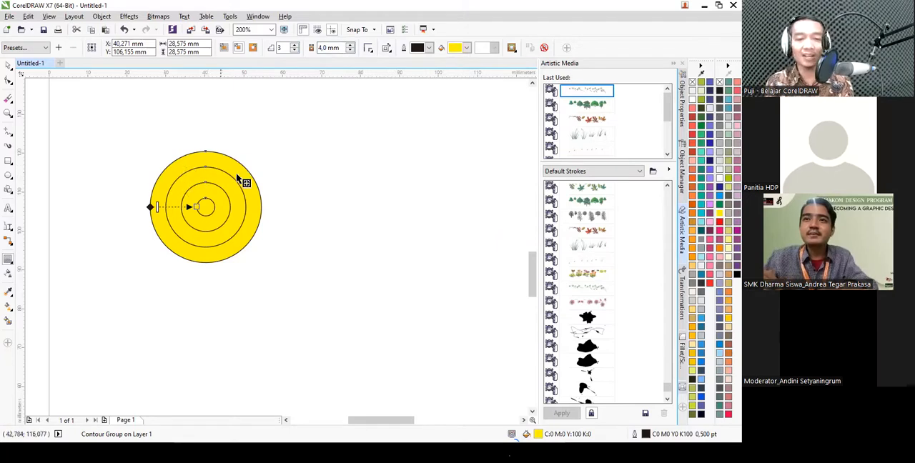
# - Break the circle's contour group apart
pyautogui.press('space')
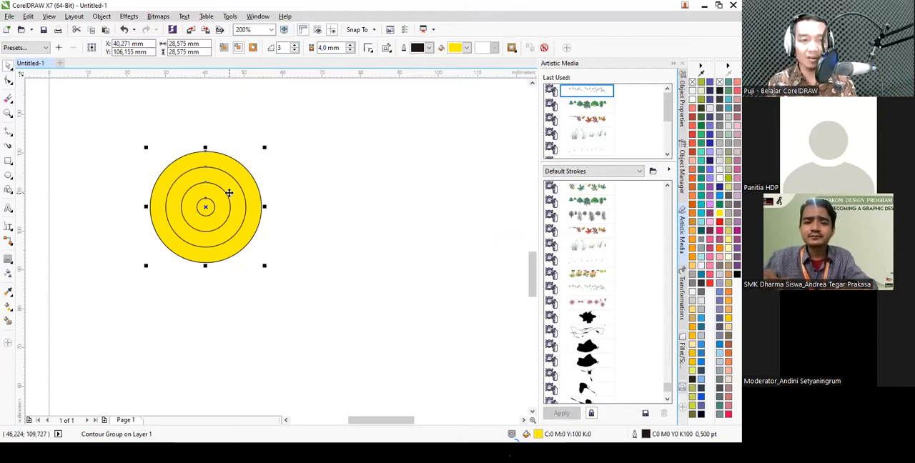
pyautogui.click(101, 15)
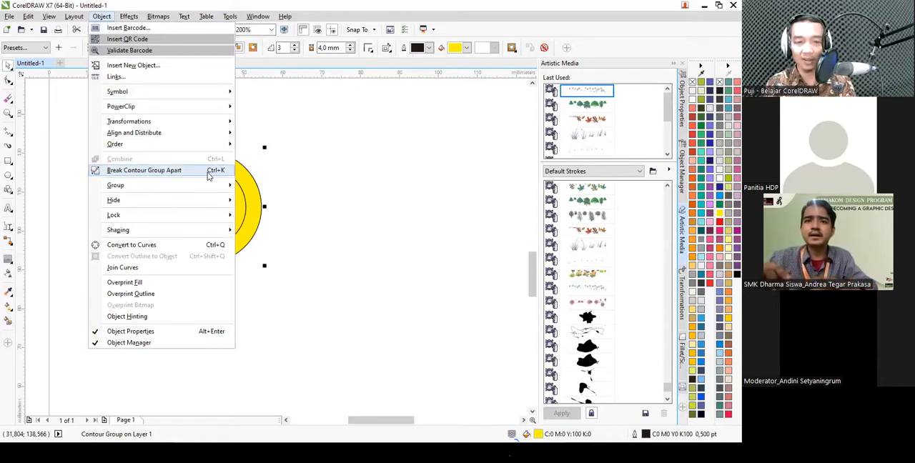
pyautogui.click(215, 170)
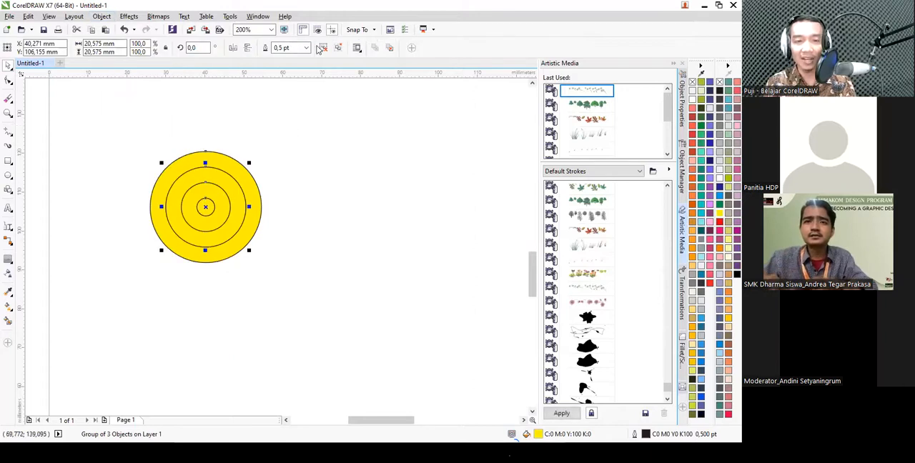
# - Ungroup the inner circles and move them out of the large yellow circle, and delete them
pyautogui.click(350, 197)
pyautogui.moveTo(208, 204); pyautogui.dragTo(370, 207)
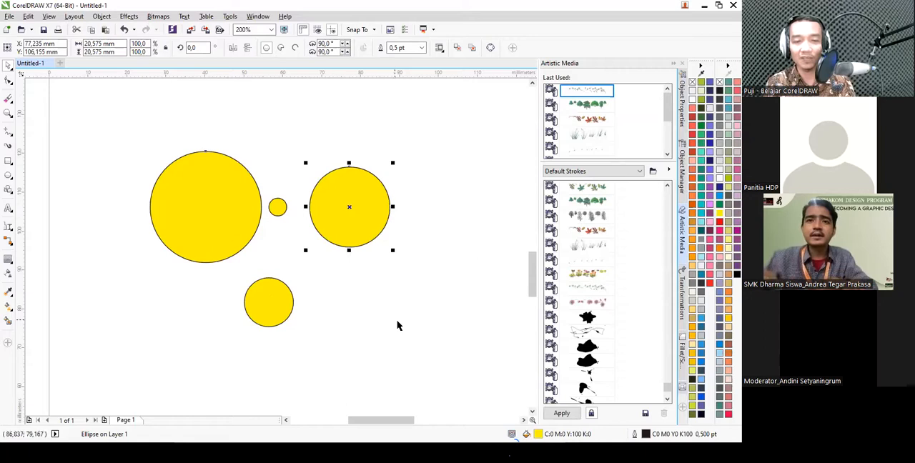
pyautogui.moveTo(438, 365); pyautogui.dragTo(223, 130)
pyautogui.press('Delete')
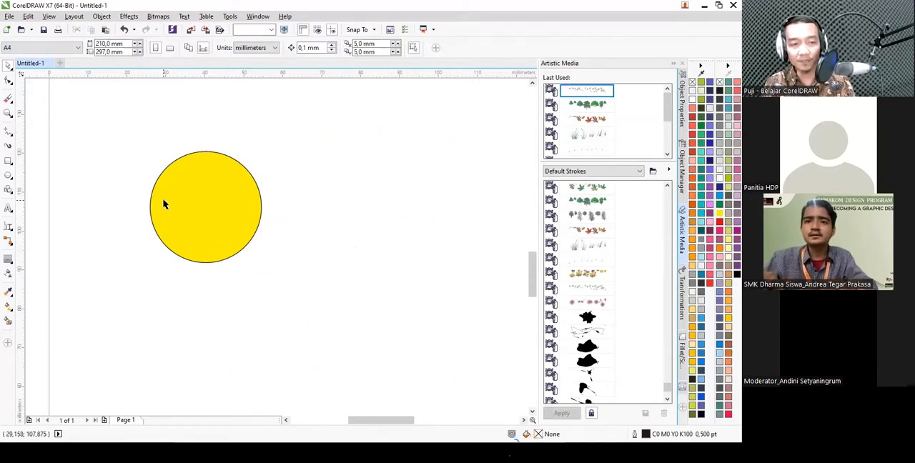
# - Delete the remaining yellow circle
pyautogui.click(163, 206)
pyautogui.click(9, 259)
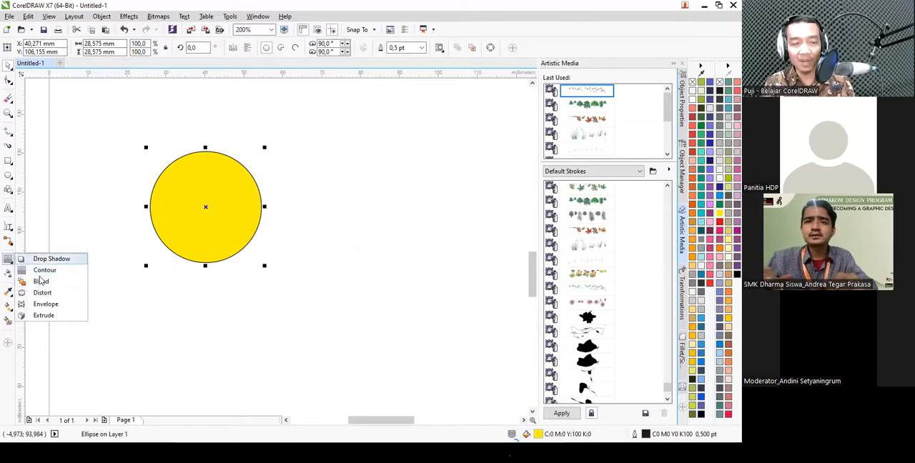
pyautogui.scroll(-1, 231, 229)
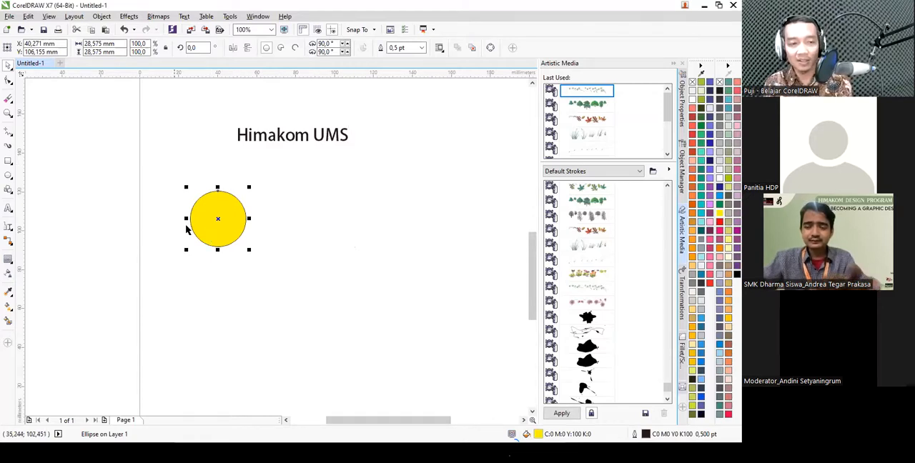
pyautogui.press('Delete')
# - Draw a heart basic shape about 11 mm wide near the page's left edge and fill it with pink R232 G67 B147
pyautogui.click(8, 190)
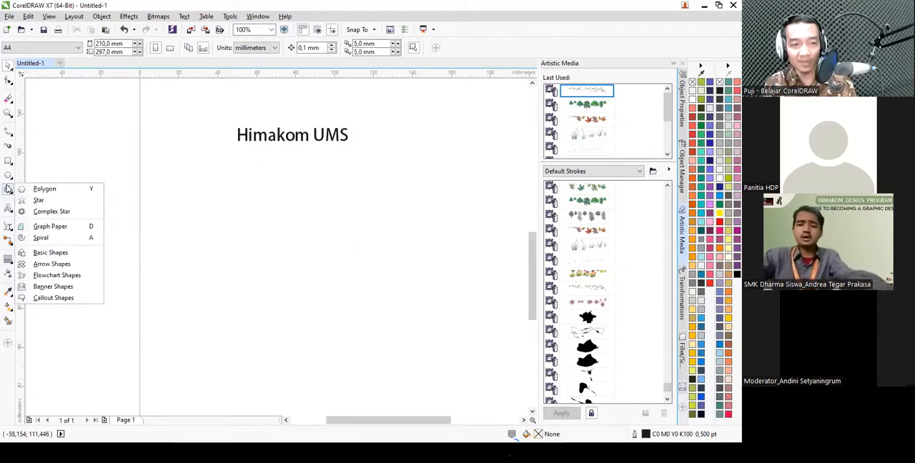
pyautogui.click(50, 240)
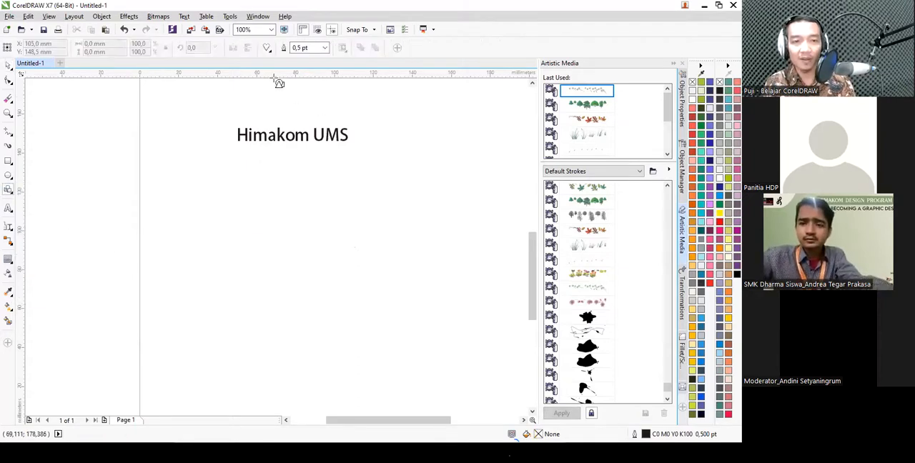
pyautogui.click(267, 49)
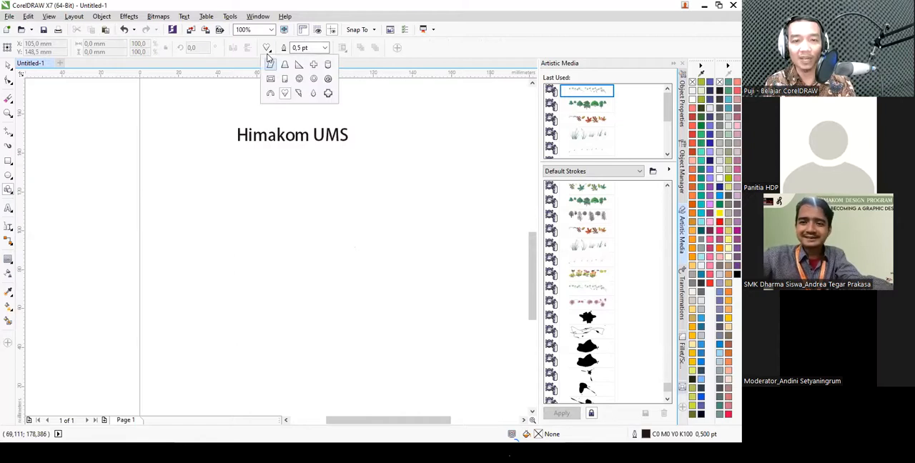
pyautogui.moveTo(178, 211); pyautogui.dragTo(207, 239)
pyautogui.click(708, 240)
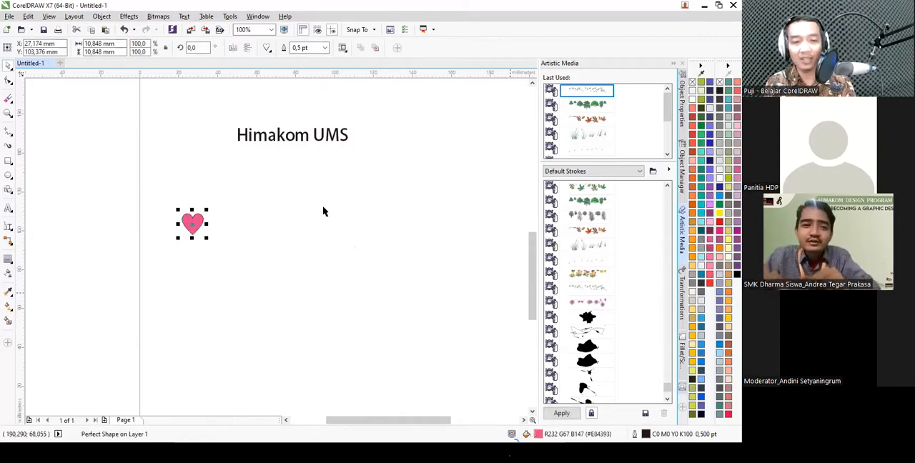
# - Copy the pink heart straight across to the right side of the page, at the same height
pyautogui.click(203, 177)
pyautogui.scroll(-1, 202, 177)
pyautogui.scroll(1, 255, 225)
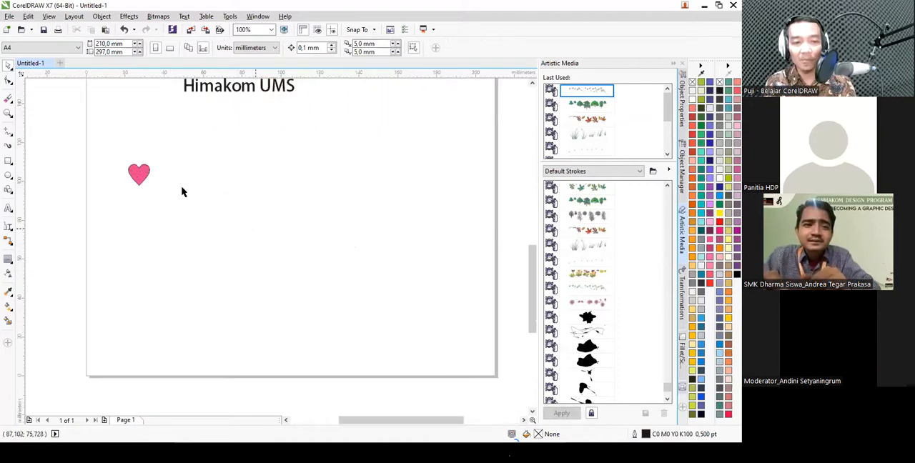
pyautogui.click(143, 176)
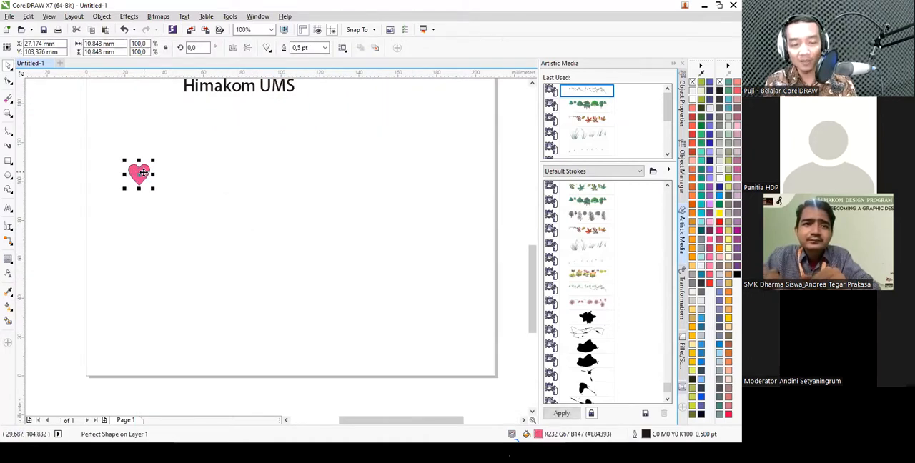
pyautogui.moveTo(143, 173); pyautogui.dragTo(462, 184)
pyautogui.click(366, 185)
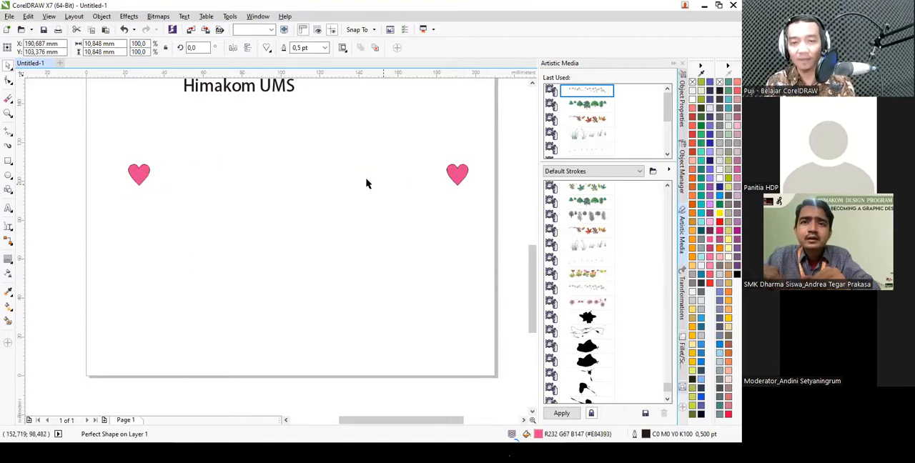
# - Draw a large unfilled circle between the two hearts
pyautogui.click(10, 178)
pyautogui.moveTo(215, 131); pyautogui.dragTo(380, 283)
pyautogui.click(384, 217)
# - Blend the pink heart near the page's left edge into the heart on the right with 20 steps
pyautogui.click(138, 175)
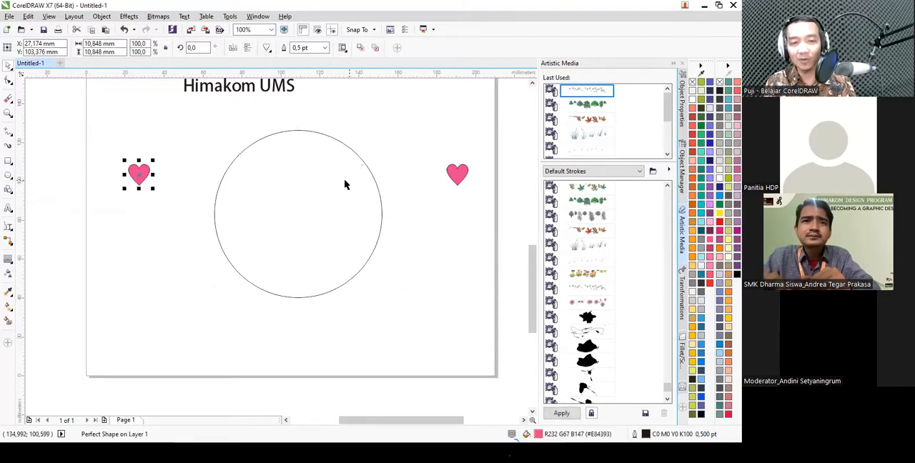
pyautogui.click(9, 263)
pyautogui.click(36, 279)
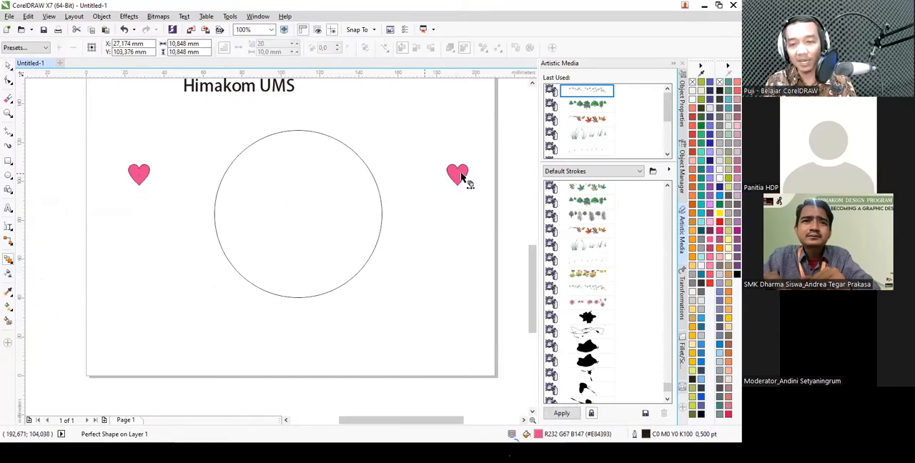
pyautogui.moveTo(153, 179); pyautogui.dragTo(463, 178)
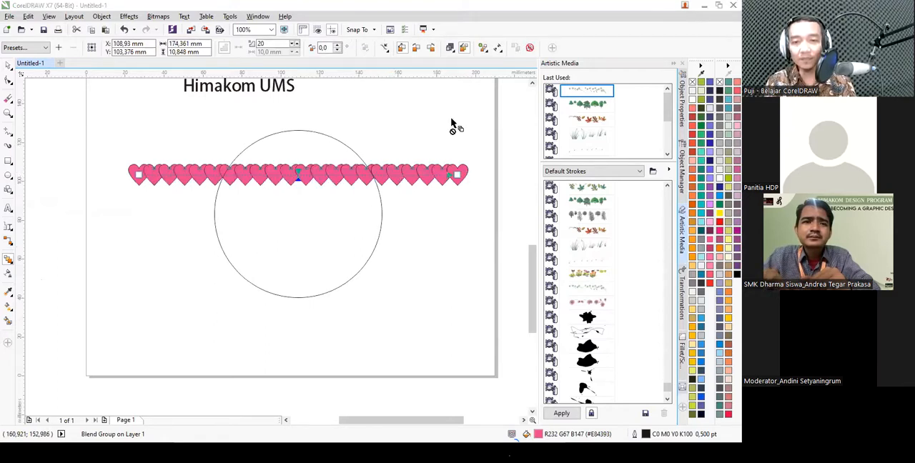
# - Assign the large circle as the new path of the heart blend
pyautogui.click(385, 48)
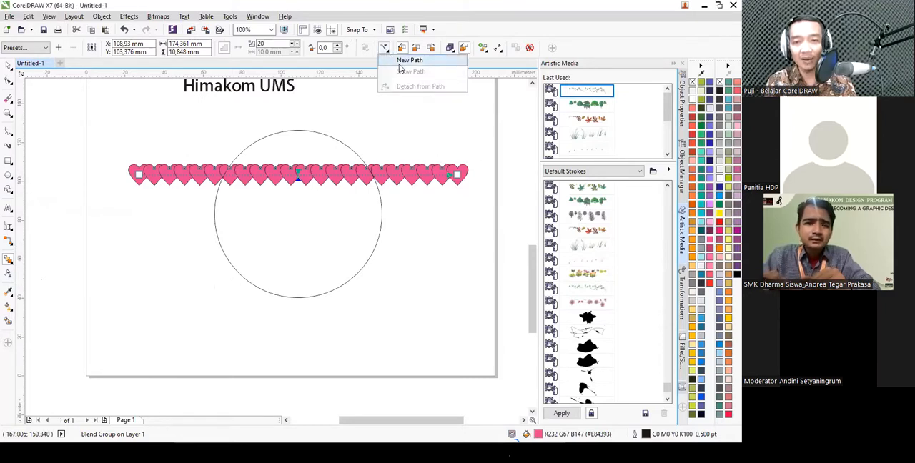
pyautogui.click(400, 65)
pyautogui.click(386, 48)
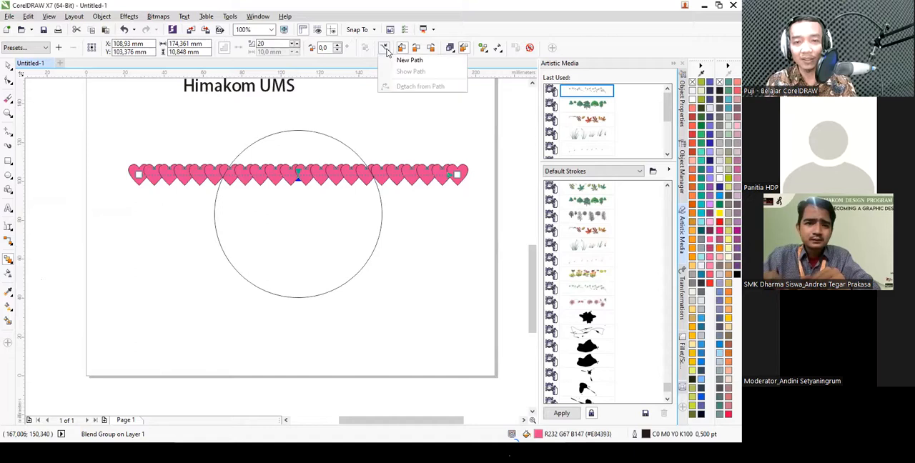
pyautogui.click(401, 64)
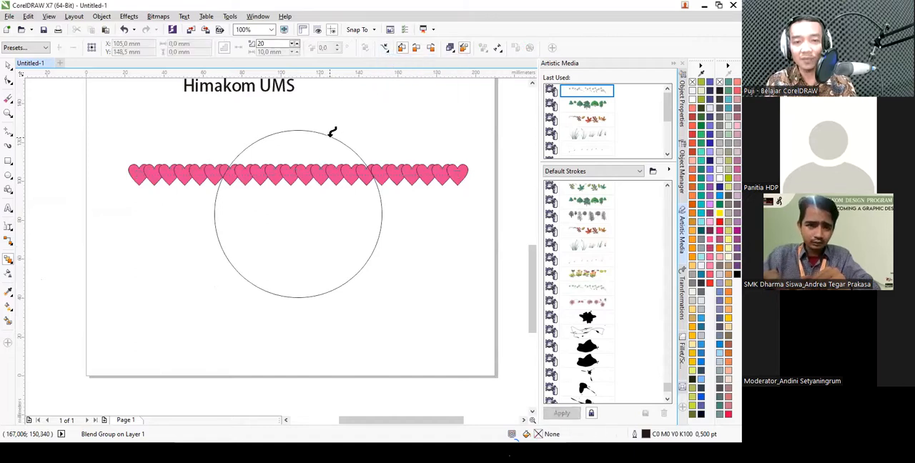
pyautogui.click(329, 136)
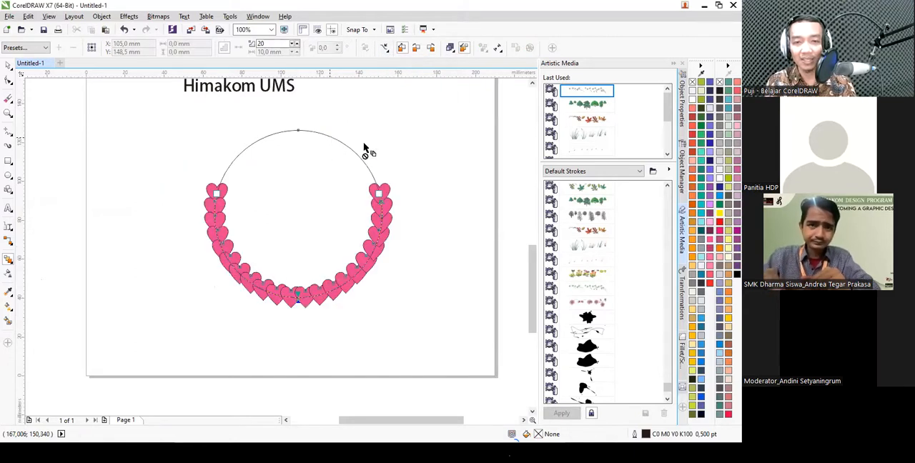
# - Spread the heart blend along the full circle path and rotate all of its objects to follow the path
pyautogui.click(483, 48)
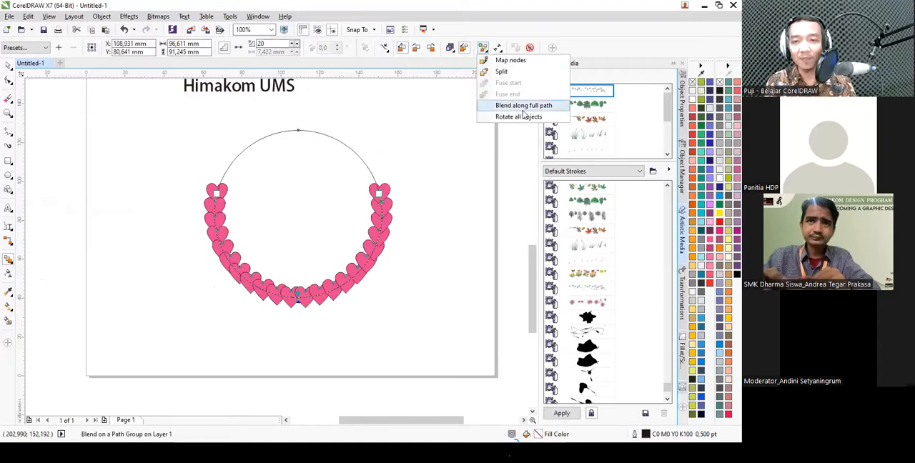
pyautogui.click(522, 107)
pyautogui.click(483, 48)
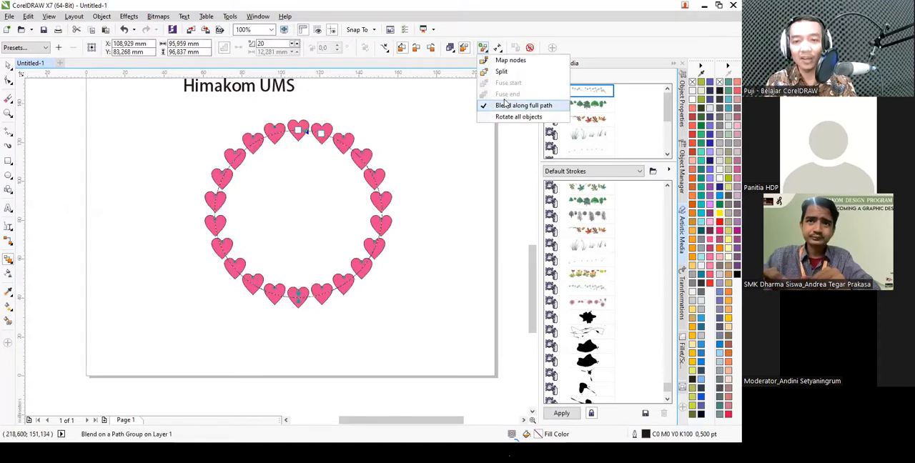
pyautogui.click(508, 116)
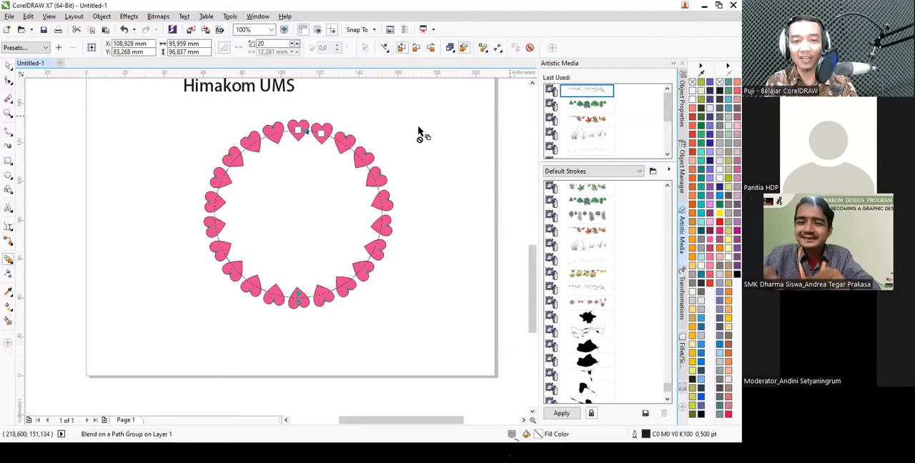
# - Rotate the blend's end heart, just right of the circle's top, to about 312.6°
pyautogui.click(393, 127)
pyautogui.click(300, 125)
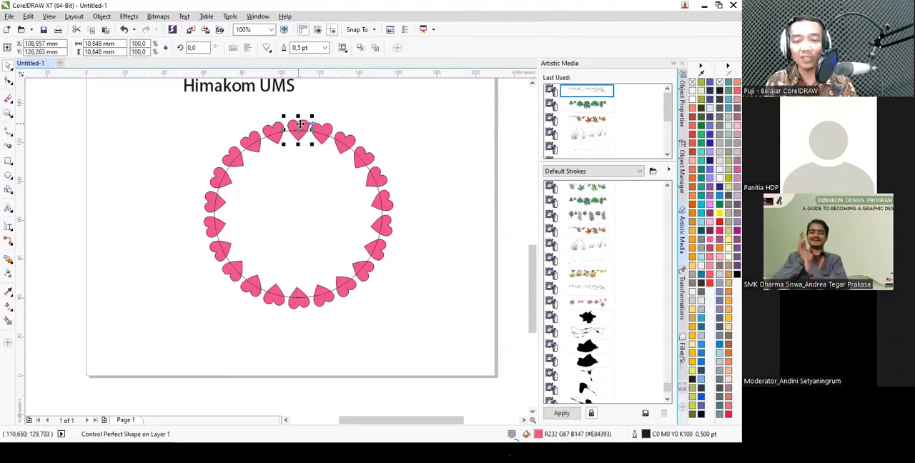
pyautogui.scroll(3, 300, 125)
pyautogui.click(311, 125)
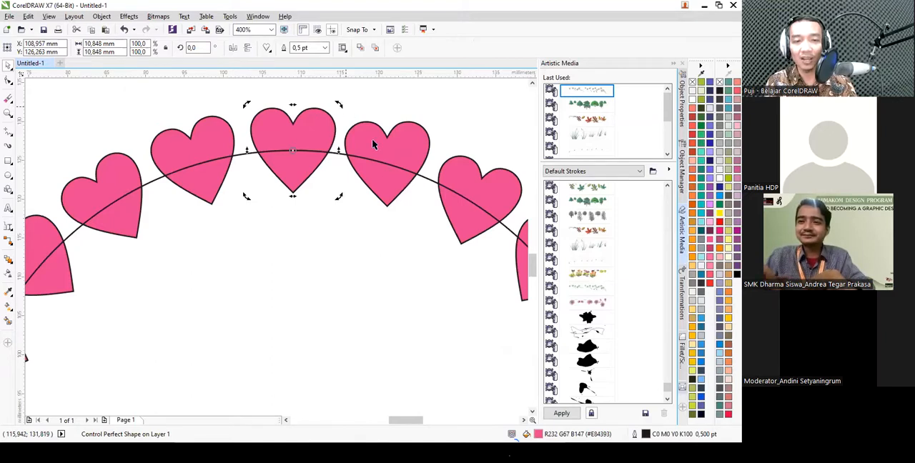
pyautogui.click(407, 137)
pyautogui.click(409, 136)
pyautogui.moveTo(433, 118); pyautogui.dragTo(437, 156)
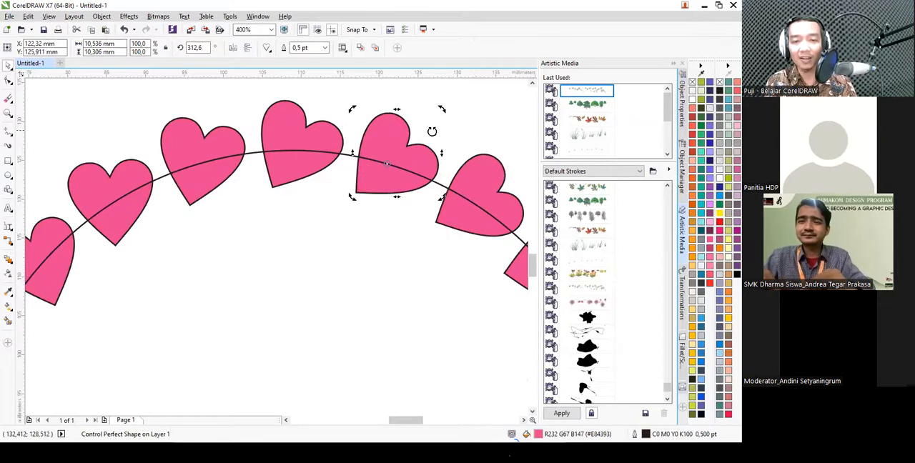
# - Turn the end heart back toward upright and rotate the starting heart at the circle's top to about 5.6°
pyautogui.scroll(-3, 432, 131)
pyautogui.scroll(1, 406, 121)
pyautogui.moveTo(398, 140); pyautogui.dragTo(358, 133)
pyautogui.click(273, 146)
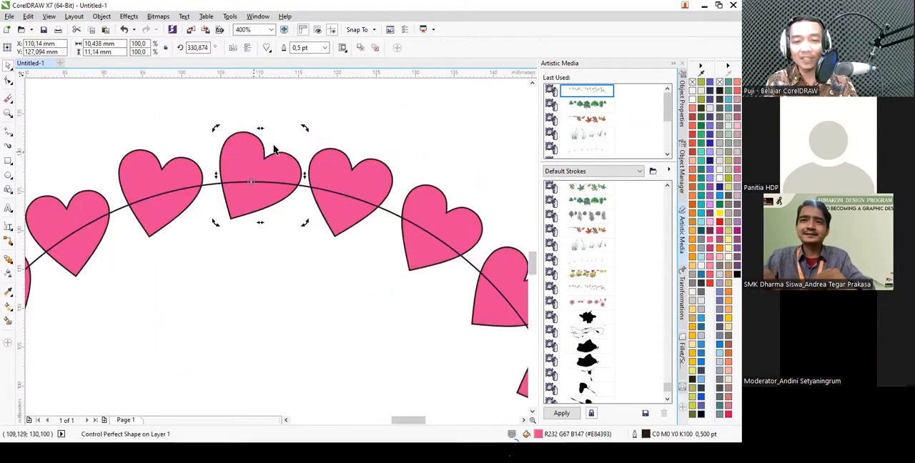
pyautogui.moveTo(303, 128); pyautogui.dragTo(261, 114)
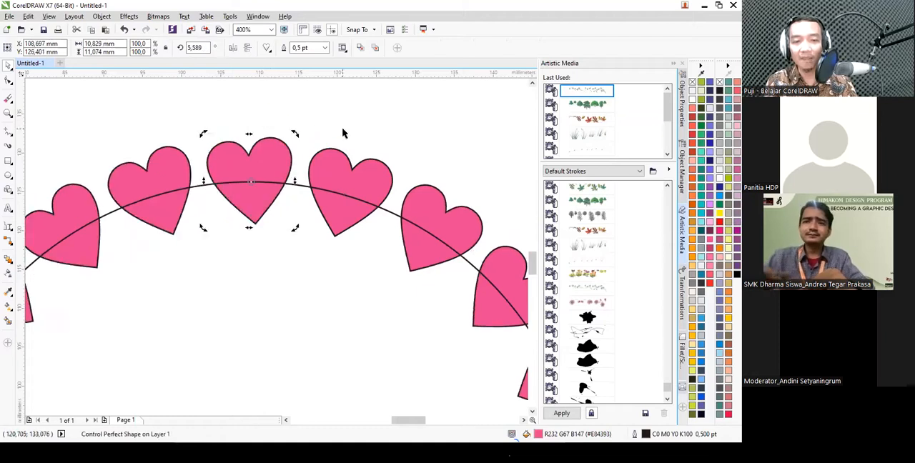
# - Set the number of blend steps in the heart ring to 26
pyautogui.scroll(-2, 379, 147)
pyautogui.click(376, 152)
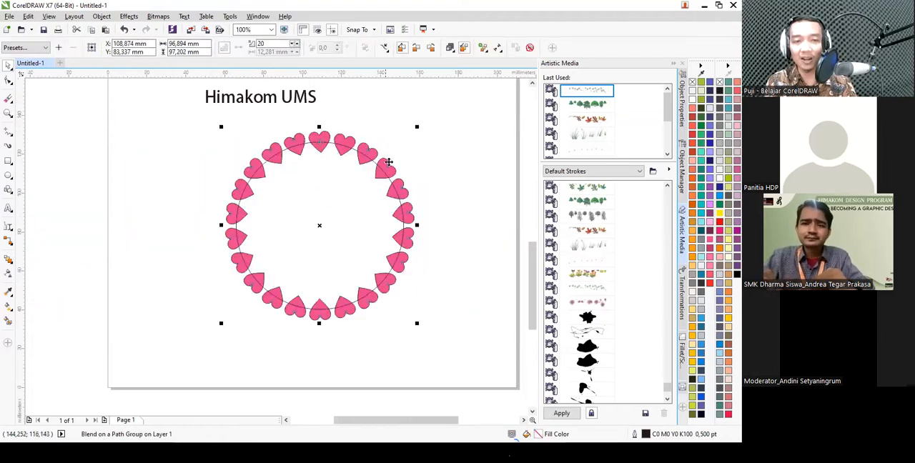
pyautogui.click(295, 44)
pyautogui.click(294, 43)
pyautogui.click(295, 43)
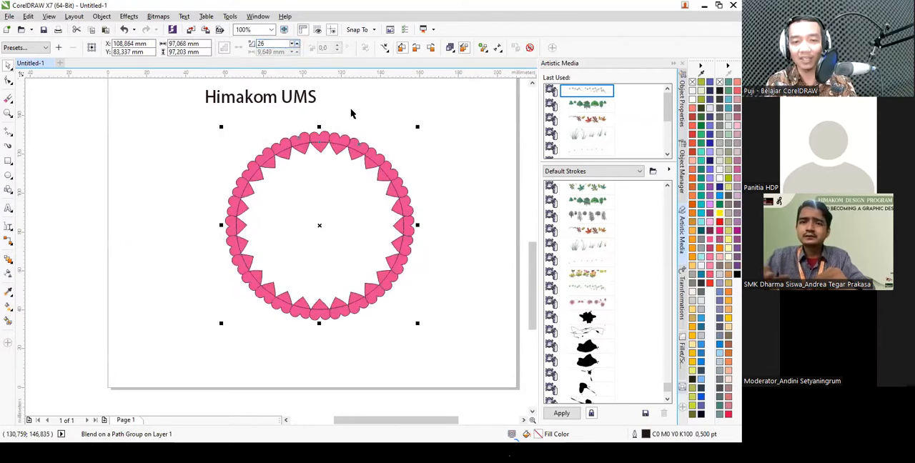
# - Remove the outline from the whole heart ring, including its circle path
pyautogui.scroll(-2, 368, 151)
pyautogui.click(370, 190)
pyautogui.scroll(2, 359, 182)
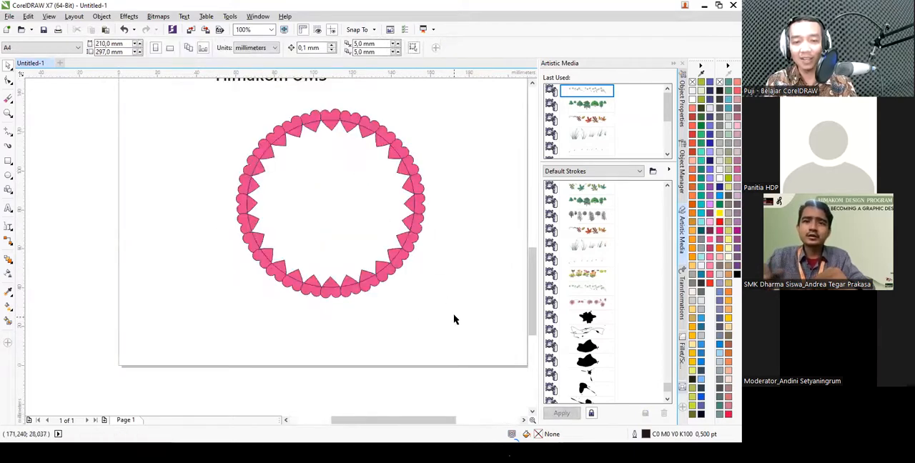
pyautogui.moveTo(456, 323); pyautogui.dragTo(190, 105)
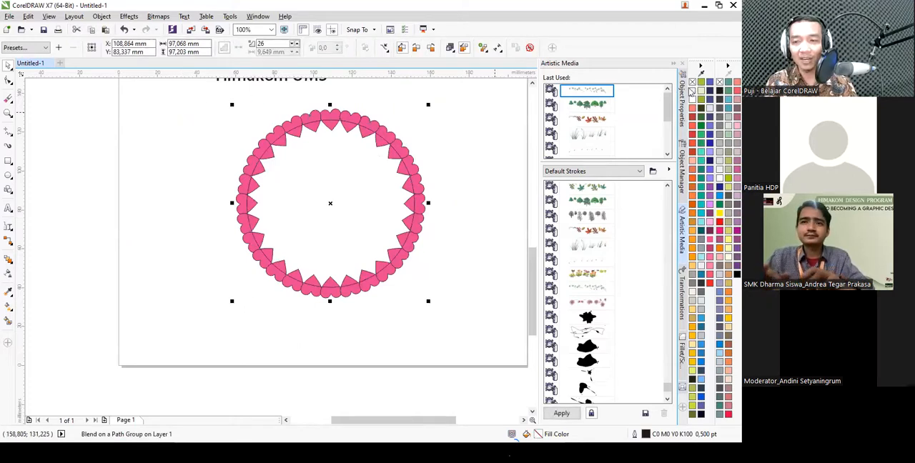
pyautogui.rightClick(693, 84)
pyautogui.click(449, 135)
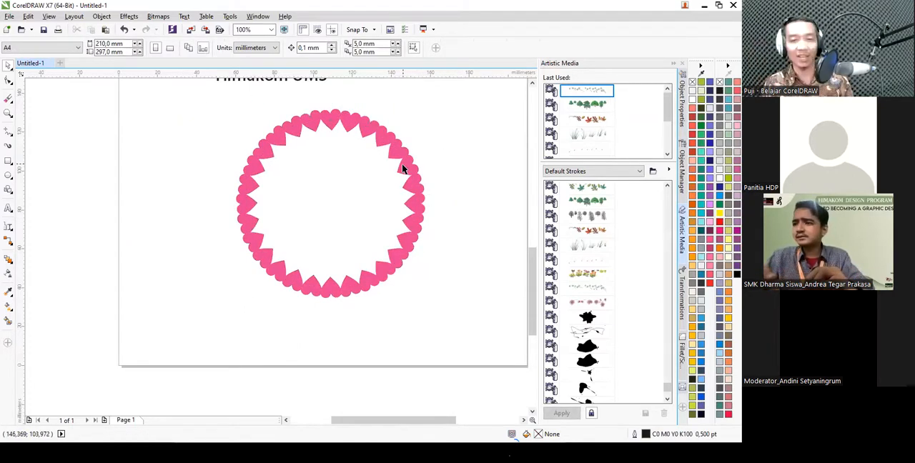
# - Delete the heart ring from the page
pyautogui.click(408, 164)
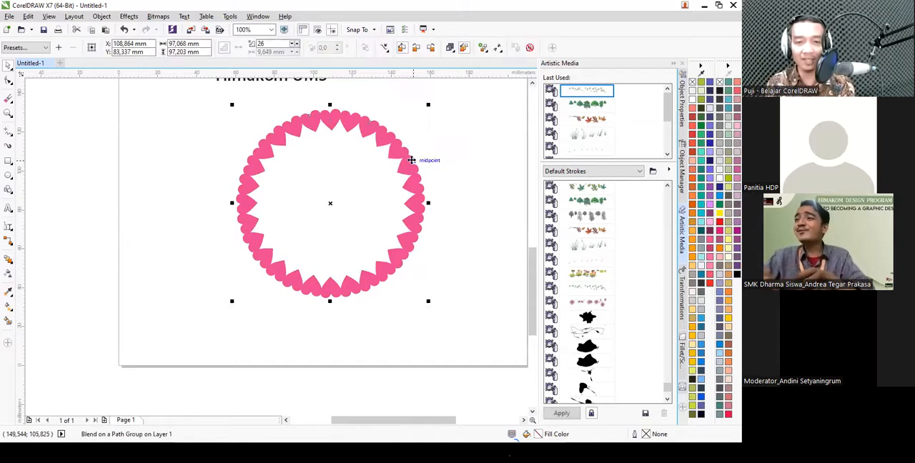
pyautogui.press('Delete')
pyautogui.click(8, 260)
pyautogui.click(8, 262)
pyautogui.click(8, 262)
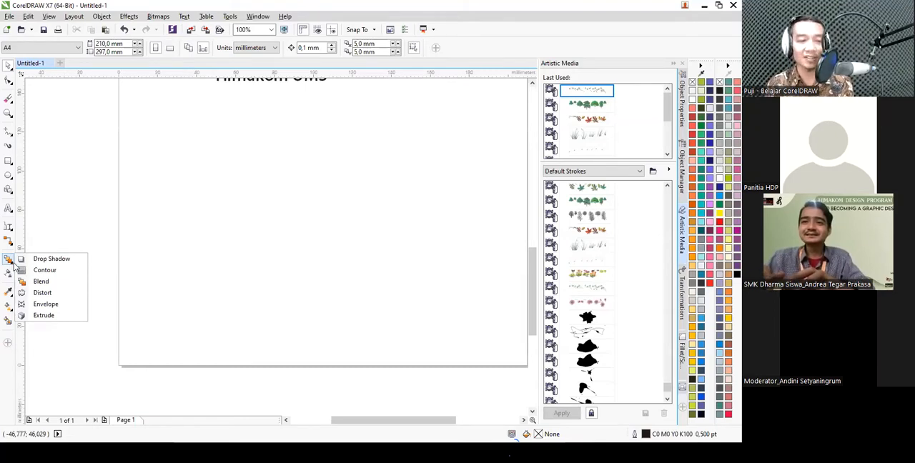
pyautogui.click(232, 250)
# - Draw an unfilled square about 41 mm wide below the Himakom UMS text
pyautogui.scroll(-1, 246, 255)
pyautogui.scroll(1, 245, 198)
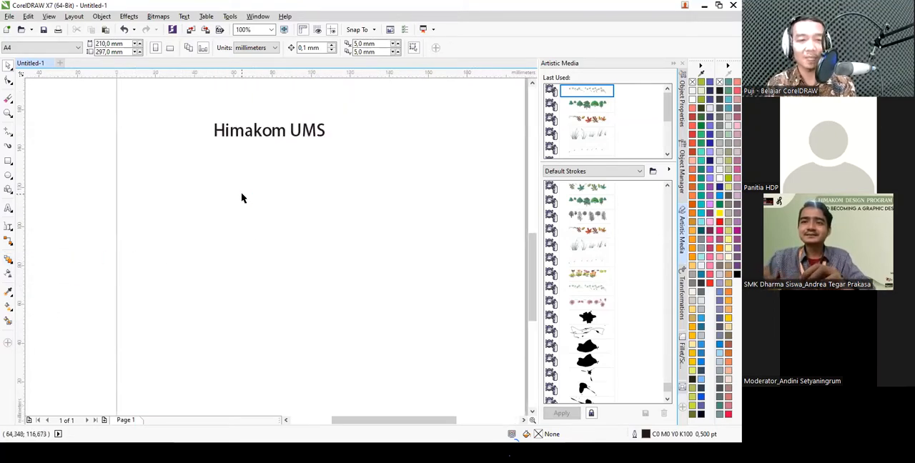
pyautogui.click(8, 161)
pyautogui.moveTo(236, 179); pyautogui.dragTo(316, 260)
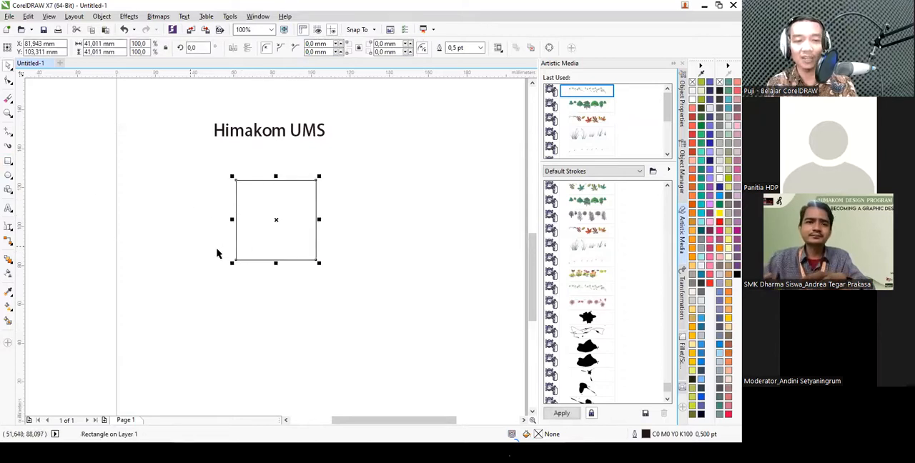
# - Distort the square with a push and pull distortion of about -88 amplitude, producing a four-petal shape
pyautogui.click(10, 266)
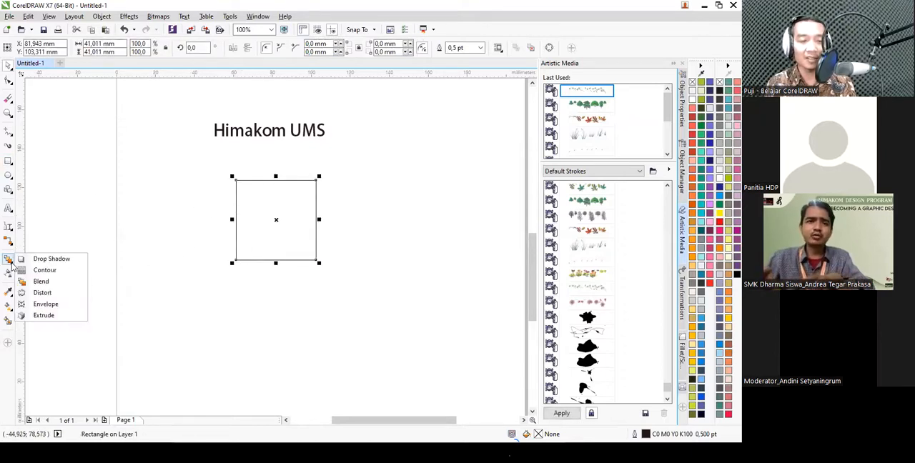
pyautogui.click(53, 295)
pyautogui.moveTo(255, 218); pyautogui.dragTo(205, 222)
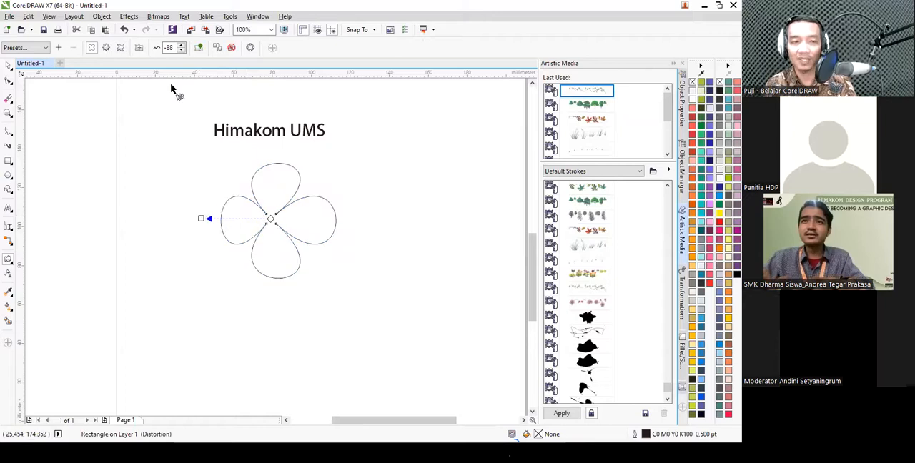
# - Add a zipper distortion to the petal shape and twist it with a twister distortion of about 162°
pyautogui.click(106, 48)
pyautogui.moveTo(272, 208); pyautogui.dragTo(232, 238)
pyautogui.click(138, 48)
pyautogui.moveTo(300, 215); pyautogui.dragTo(218, 226)
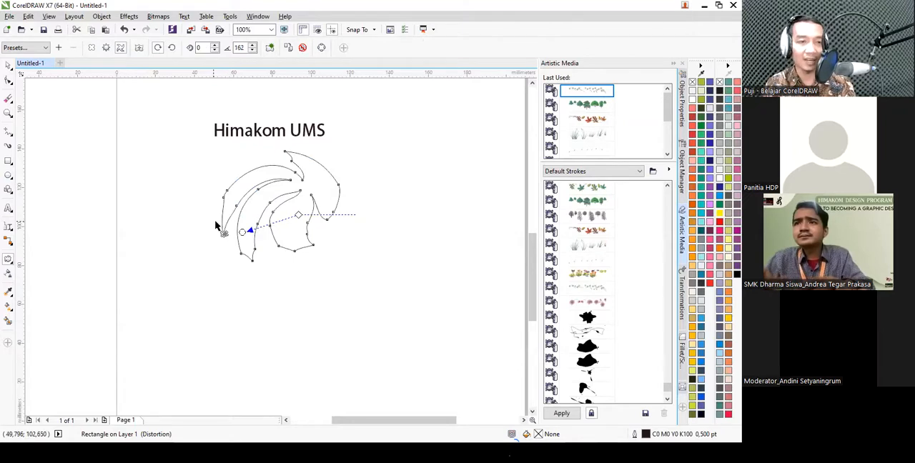
# - Undo the distortions to restore the plain square
pyautogui.hotkey('ctrl', 'z')
pyautogui.hotkey('ctrl', 'z')
pyautogui.hotkey('ctrl', 'z')
pyautogui.hotkey('ctrl', 'z')
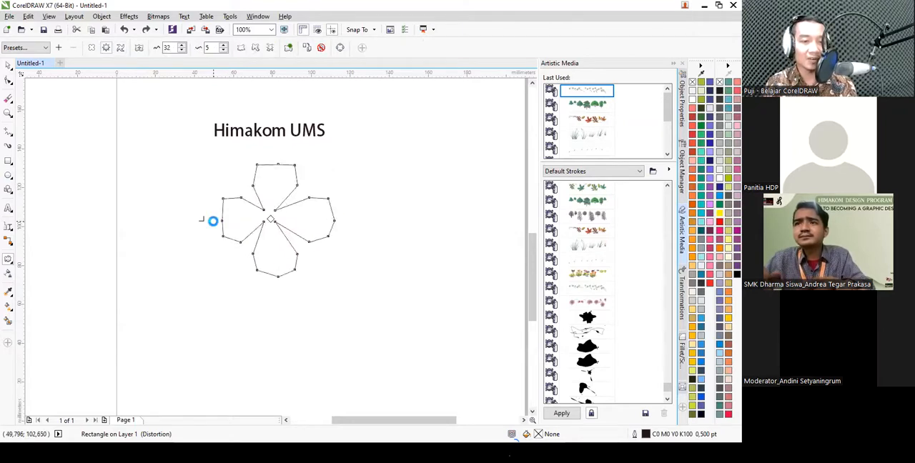
pyautogui.press('space')
pyautogui.click(11, 261)
pyautogui.click(11, 262)
pyautogui.click(11, 262)
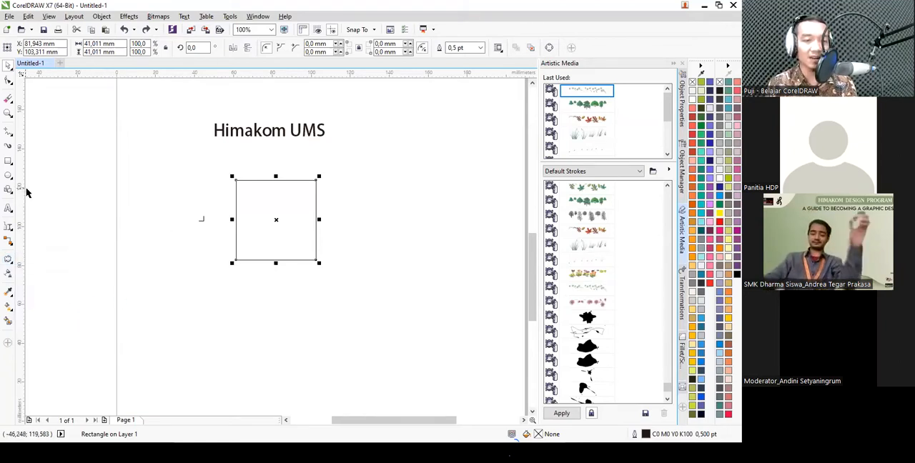
# - Apply an envelope to the Himakom UMS text and pull its top middle node upward into an arch
pyautogui.click(256, 132)
pyautogui.scroll(2, 257, 114)
pyautogui.scroll(-1, 269, 144)
pyautogui.click(9, 262)
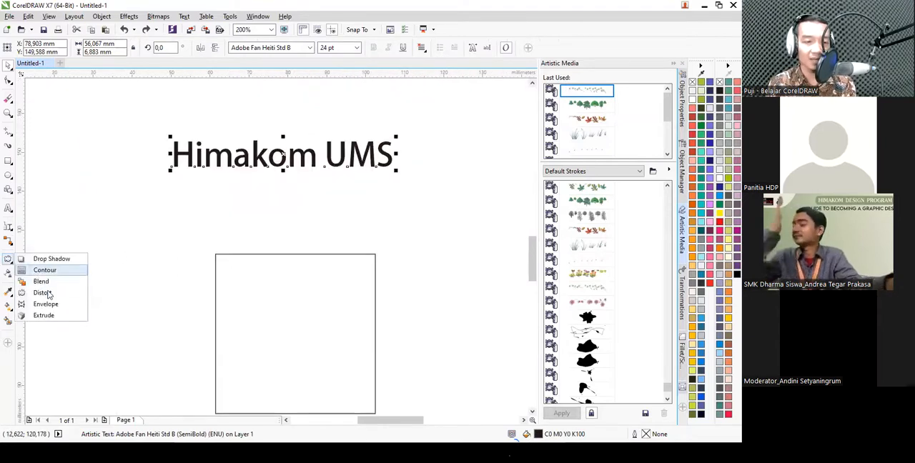
pyautogui.click(63, 304)
pyautogui.scroll(1, 261, 153)
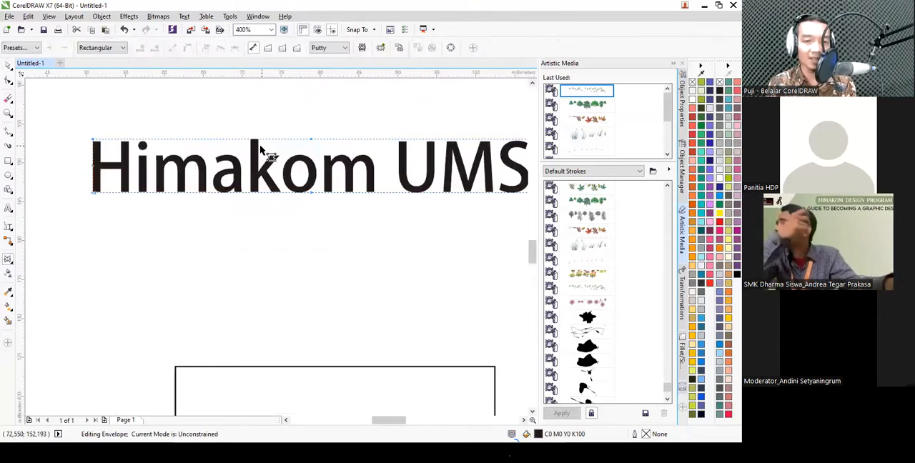
pyautogui.scroll(-1, 179, 148)
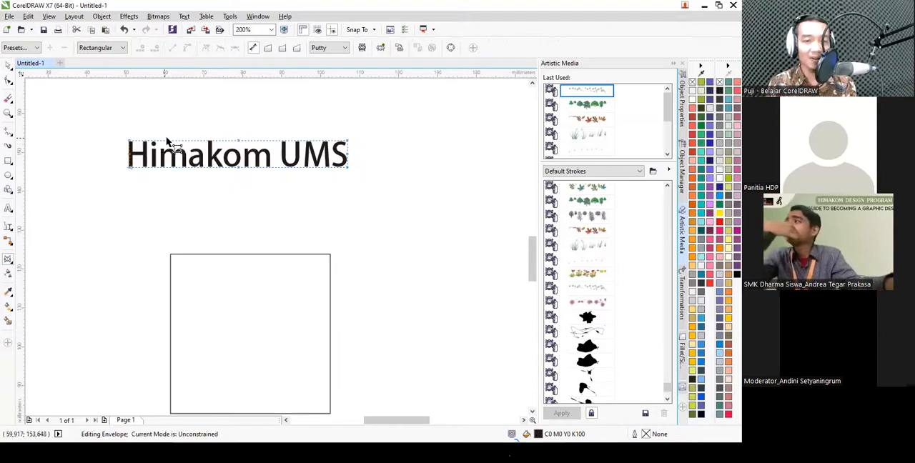
pyautogui.scroll(1, 172, 146)
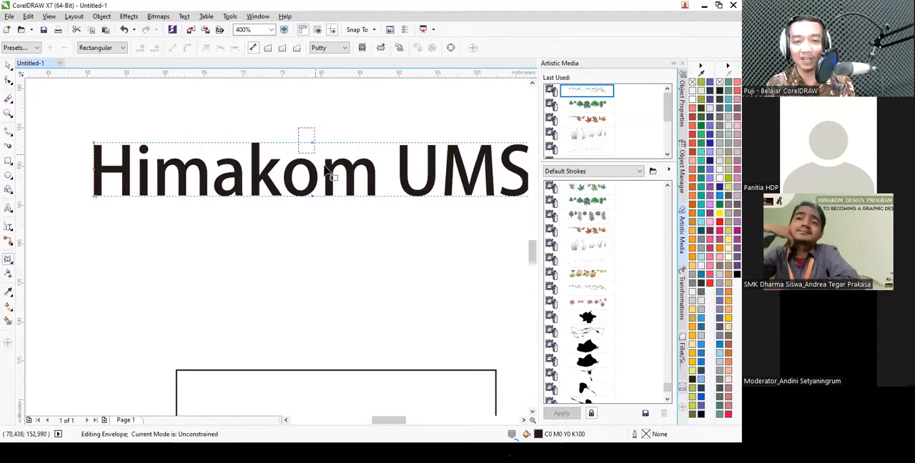
pyautogui.moveTo(312, 142); pyautogui.dragTo(312, 108)
# - Convert the envelope's lower side and bottom segments to straight lines and pull its bottom middle node downward into a point
pyautogui.scroll(-1, 323, 169)
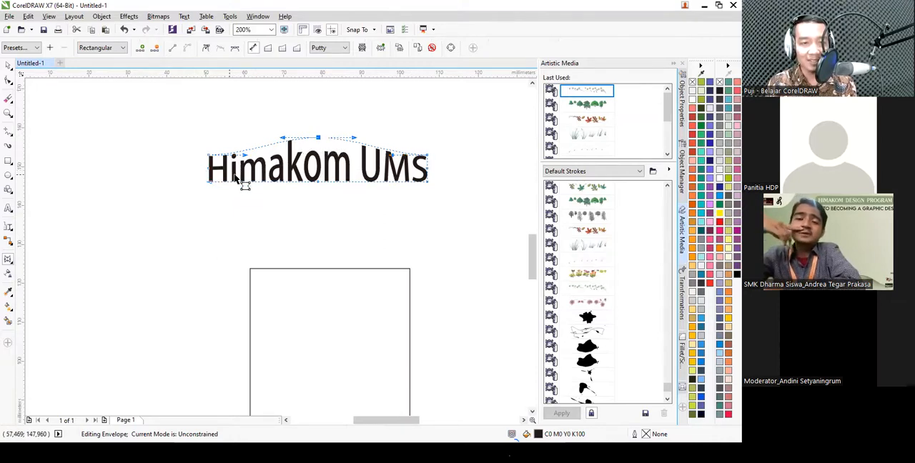
pyautogui.moveTo(201, 165); pyautogui.dragTo(451, 204)
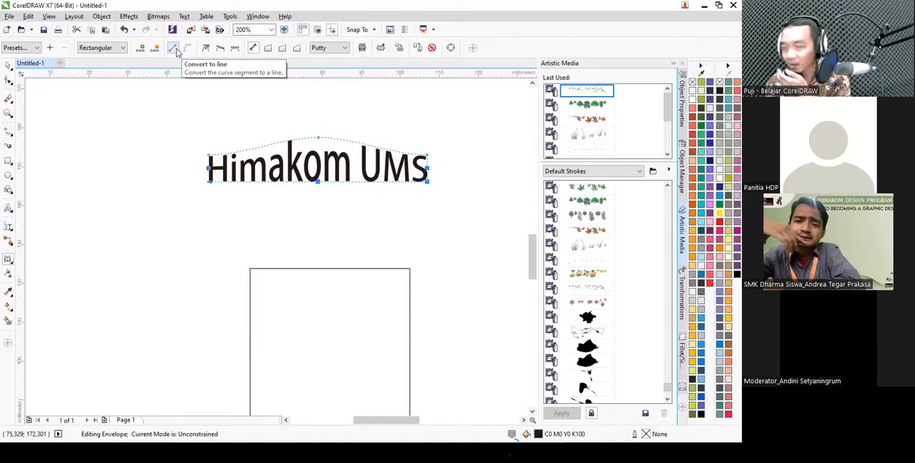
pyautogui.click(176, 50)
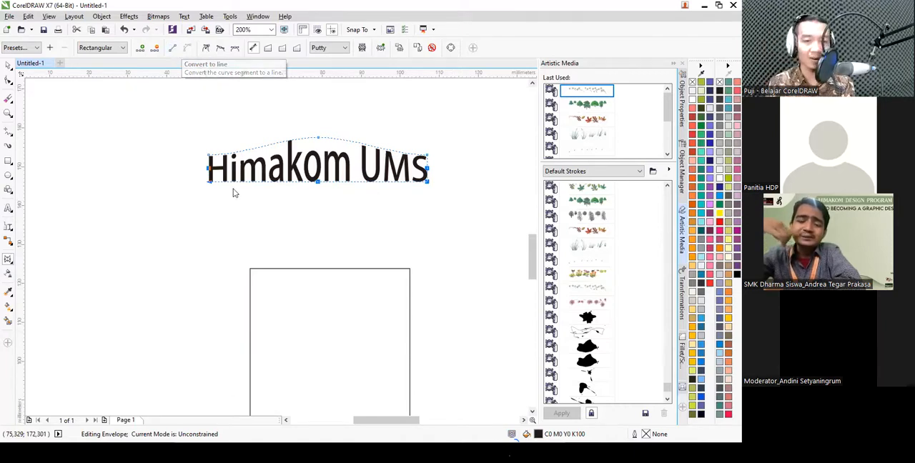
pyautogui.click(309, 181)
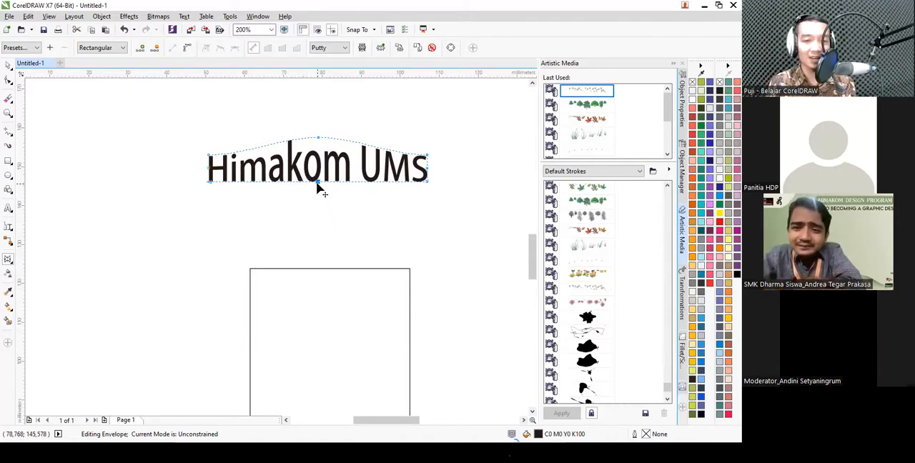
pyautogui.moveTo(317, 180); pyautogui.dragTo(317, 209)
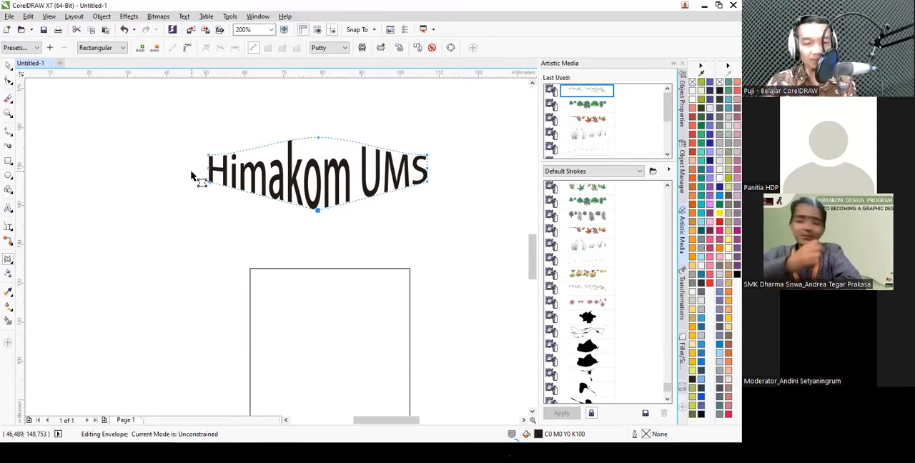
pyautogui.click(8, 259)
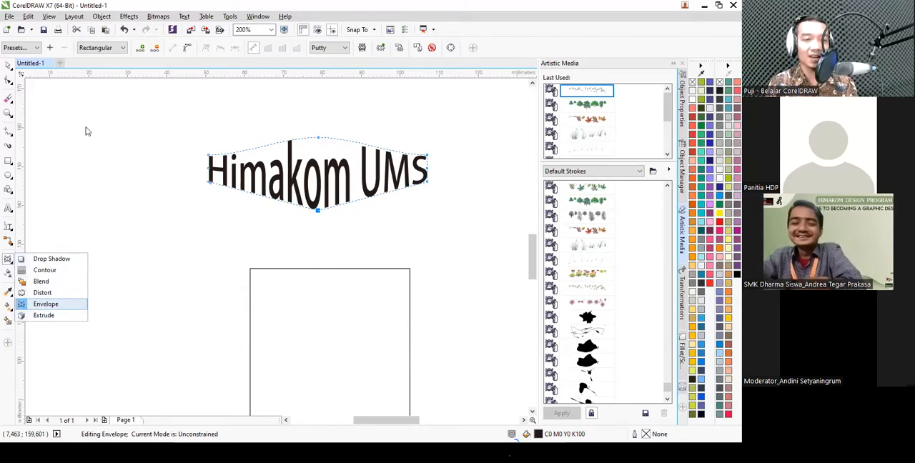
pyautogui.click(8, 66)
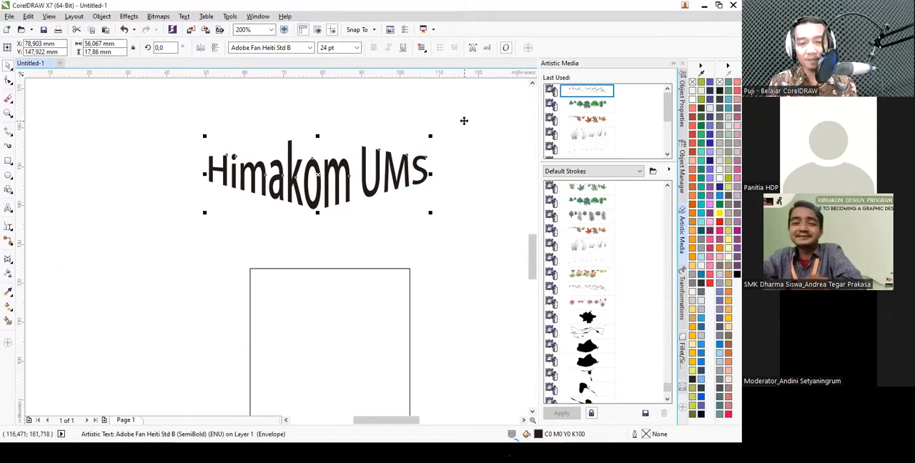
# - Delete the large square below the Himakom UMS text
pyautogui.scroll(-1, 403, 172)
pyautogui.click(374, 241)
pyautogui.press('Delete')
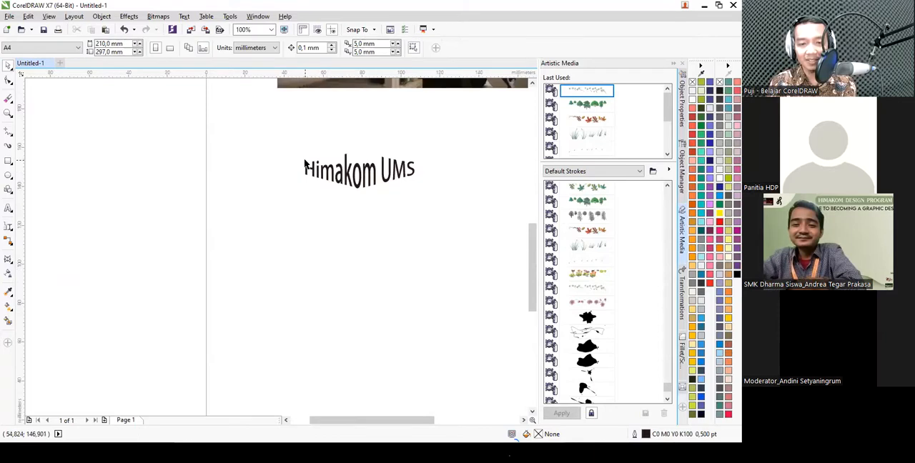
pyautogui.click(319, 166)
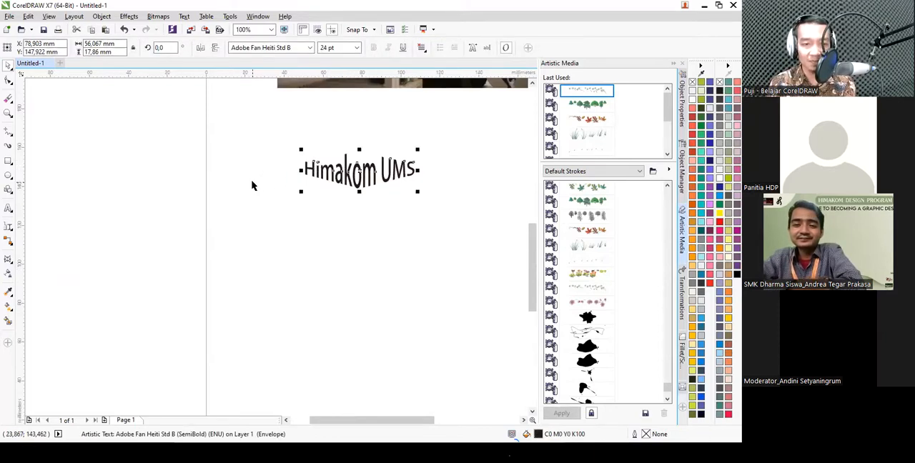
# - Draw a square about 17.9 mm wide below and beside the Himakom UMS text
pyautogui.click(9, 165)
pyautogui.click(36, 160)
pyautogui.moveTo(249, 234); pyautogui.dragTo(286, 271)
pyautogui.scroll(-2, 220, 222)
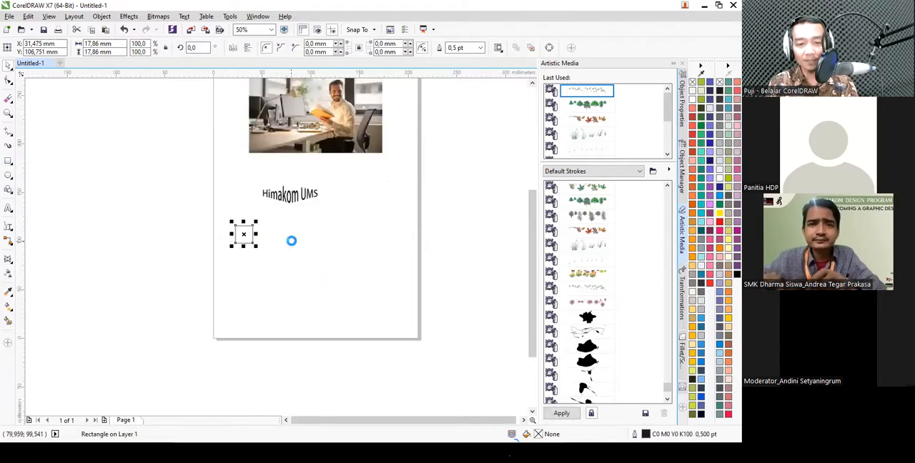
# - Duplicate the small square edge to edge and repeat the duplication to form a horizontal row of five squares
pyautogui.scroll(2, 290, 241)
pyautogui.moveTo(66, 212); pyautogui.dragTo(172, 206)
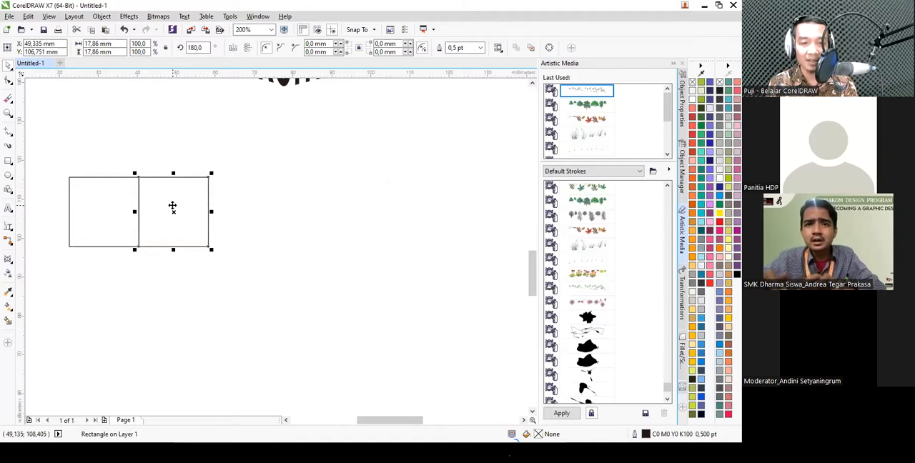
pyautogui.hotkey('ctrl', 'r')
pyautogui.hotkey('ctrl', 'r')
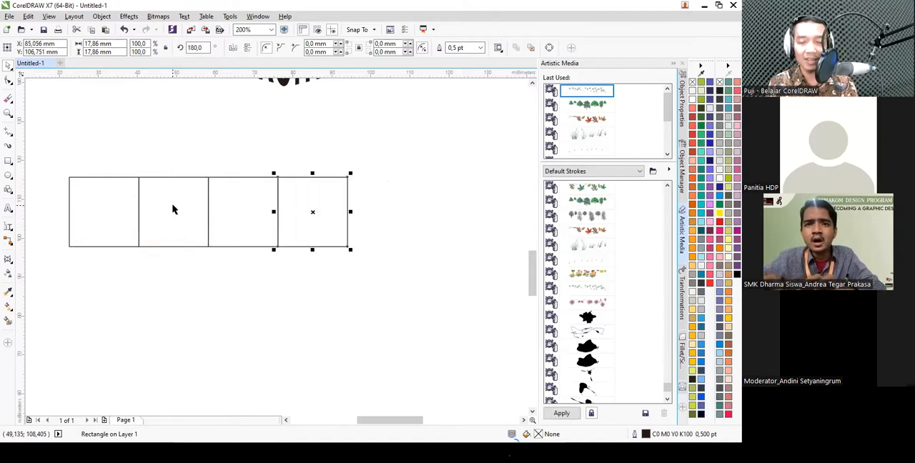
pyautogui.hotkey('ctrl', 'r')
pyautogui.scroll(-1, 261, 214)
pyautogui.scroll(1, 222, 210)
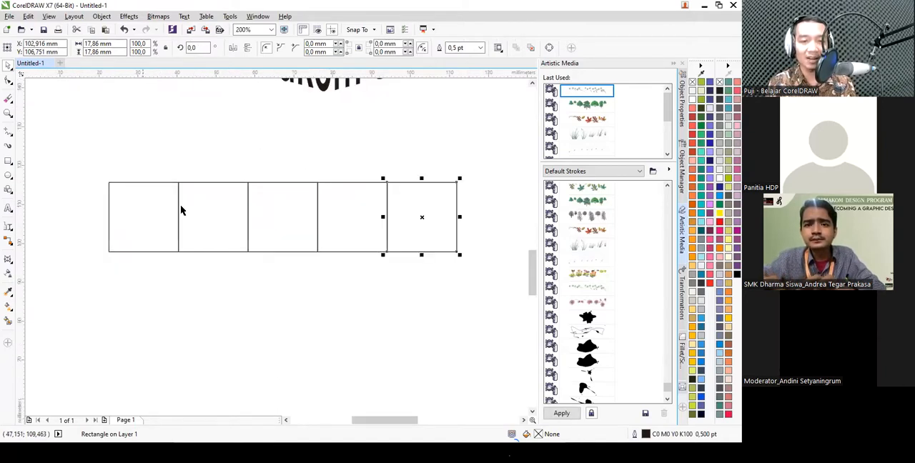
# - Draw a connected zigzag line along the diagonals of the five squares and move it about 41 mm below the row
pyautogui.click(8, 133)
pyautogui.click(109, 183)
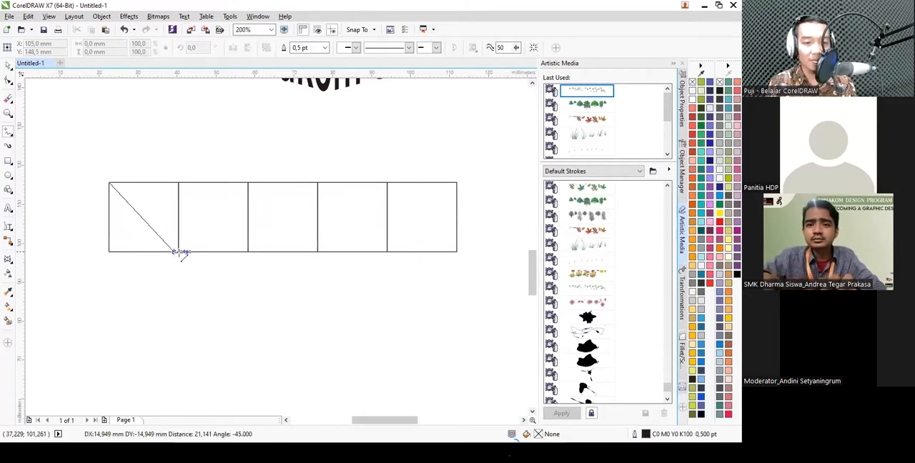
pyautogui.doubleClick(179, 252)
pyautogui.doubleClick(248, 183)
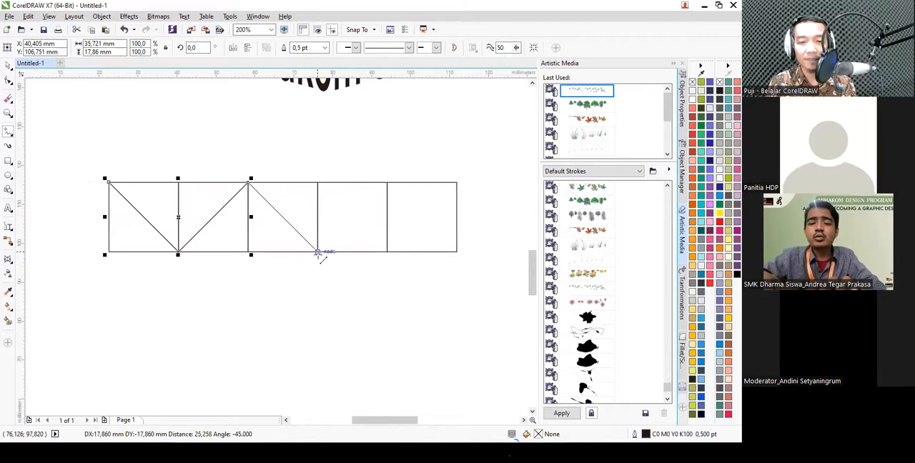
pyautogui.doubleClick(317, 252)
pyautogui.doubleClick(387, 183)
pyautogui.doubleClick(457, 252)
pyautogui.scroll(-1, 370, 152)
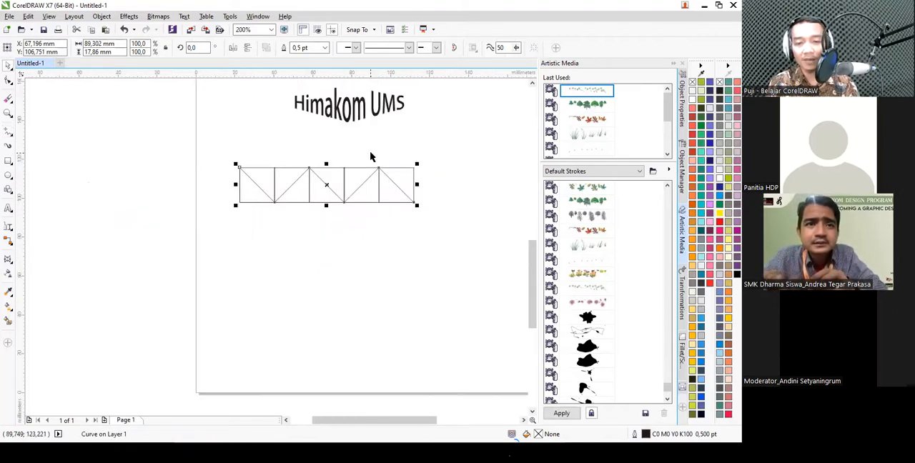
pyautogui.moveTo(322, 188); pyautogui.dragTo(323, 262)
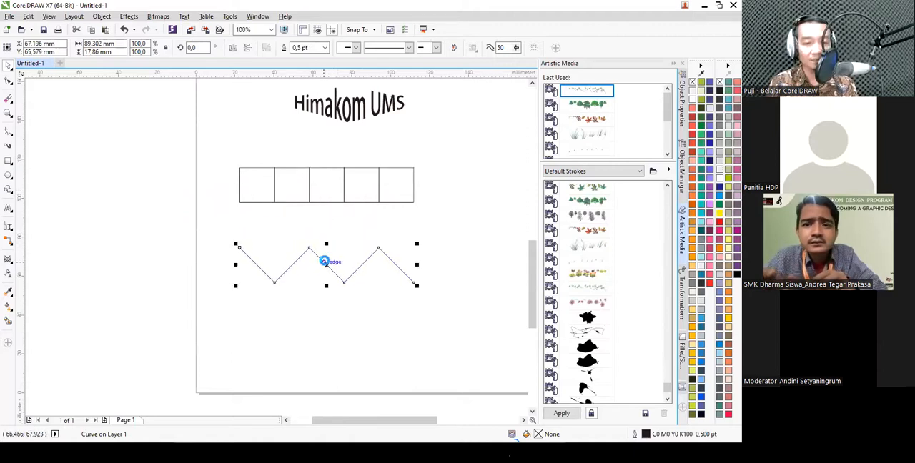
pyautogui.scroll(-1, 340, 292)
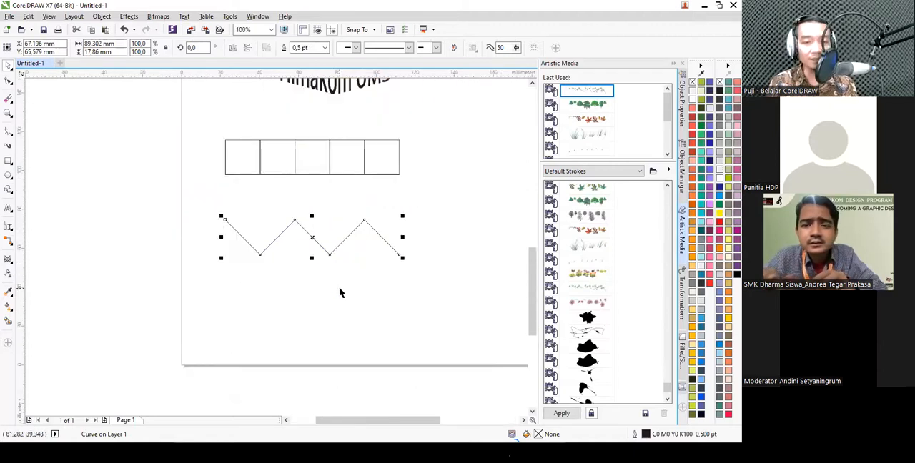
# - Convert all of the zigzag's segments to curves and make its nodes smooth to form a wave
pyautogui.click(9, 82)
pyautogui.moveTo(311, 263); pyautogui.dragTo(434, 303)
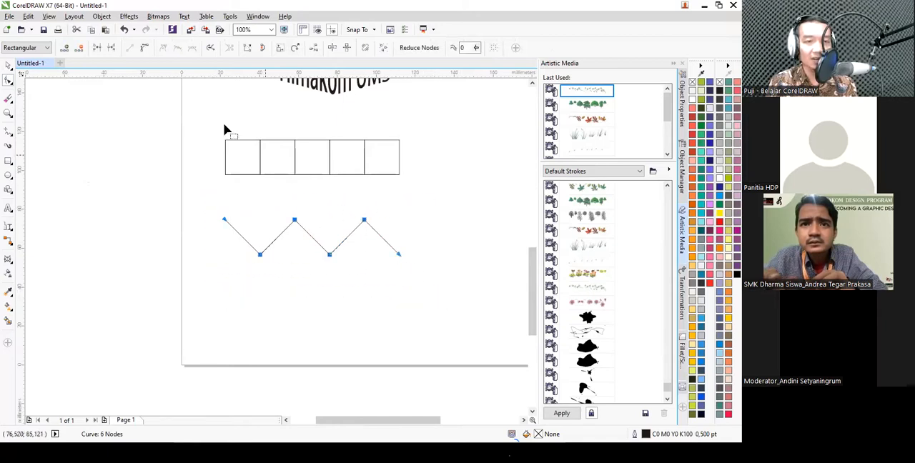
pyautogui.click(145, 49)
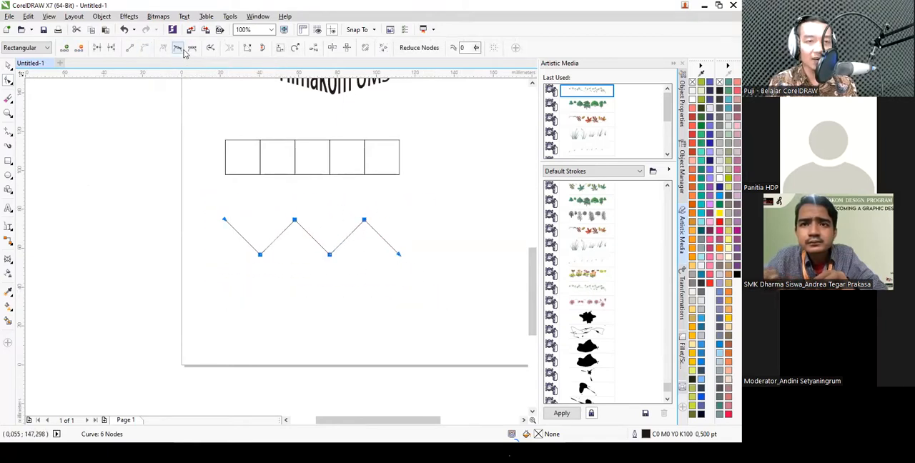
pyautogui.click(178, 49)
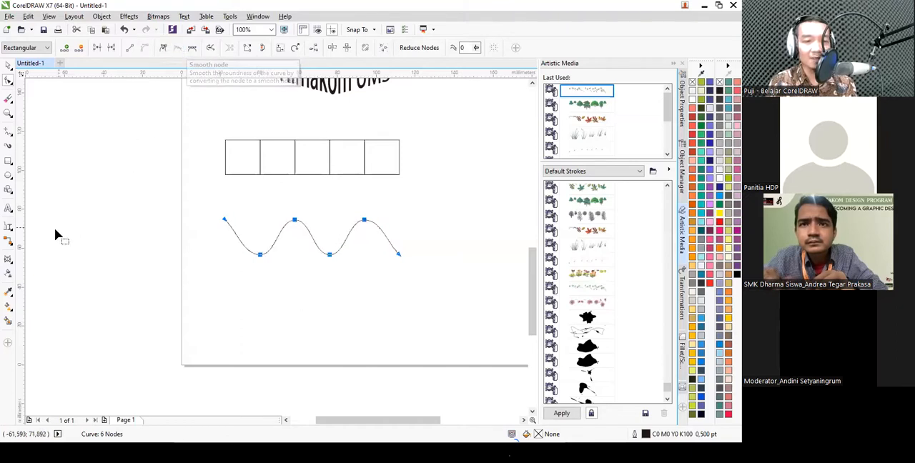
# - Extrude the wave diagonally and switch the extrusion to a parallel type
pyautogui.click(8, 260)
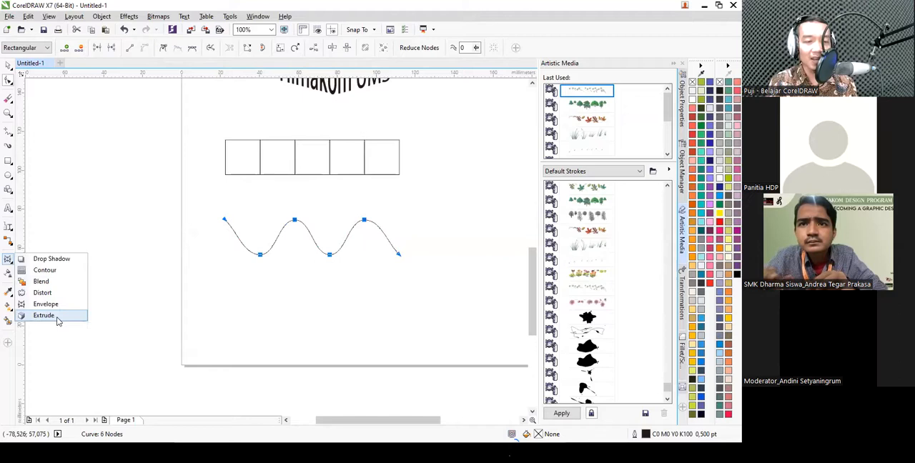
pyautogui.moveTo(283, 240)
pyautogui.mouseDown()
pyautogui.moveTo(374, 286)
pyautogui.moveTo(471, 282)
pyautogui.moveTo(413, 226)
pyautogui.mouseUp()
pyautogui.scroll(1, 338, 281)
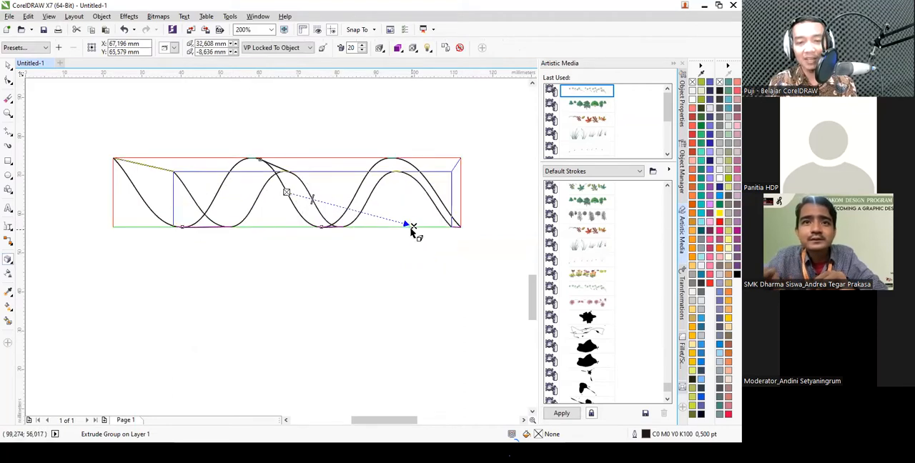
pyautogui.click(173, 48)
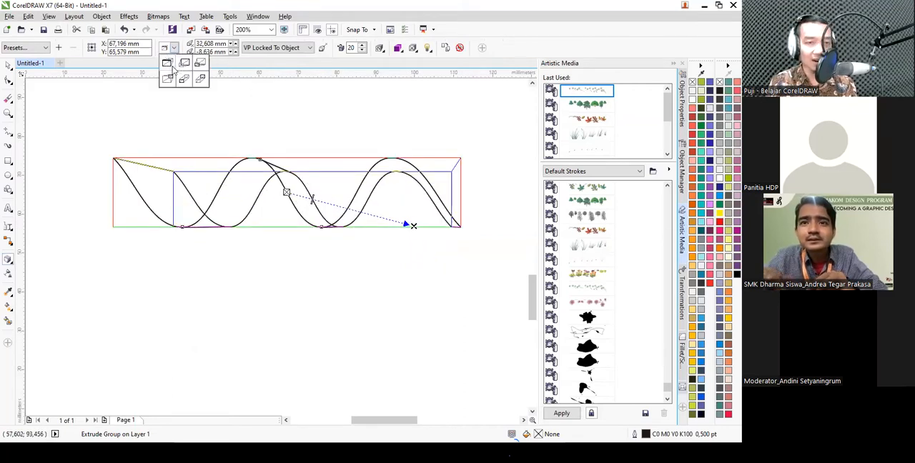
pyautogui.click(185, 79)
pyautogui.scroll(-2, 227, 145)
pyautogui.scroll(2, 304, 177)
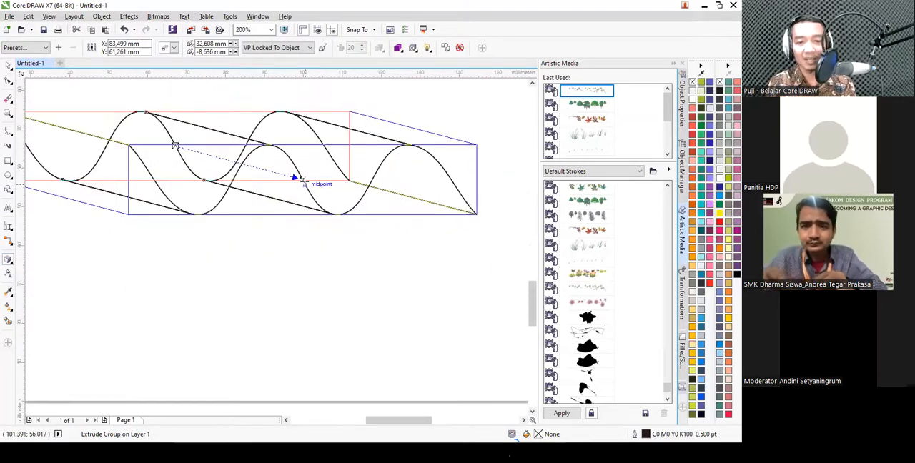
# - Shorten the wave's extrusion to a nearly horizontal offset of about 14.3 mm
pyautogui.moveTo(301, 178); pyautogui.dragTo(231, 147)
pyautogui.scroll(-1, 380, 189)
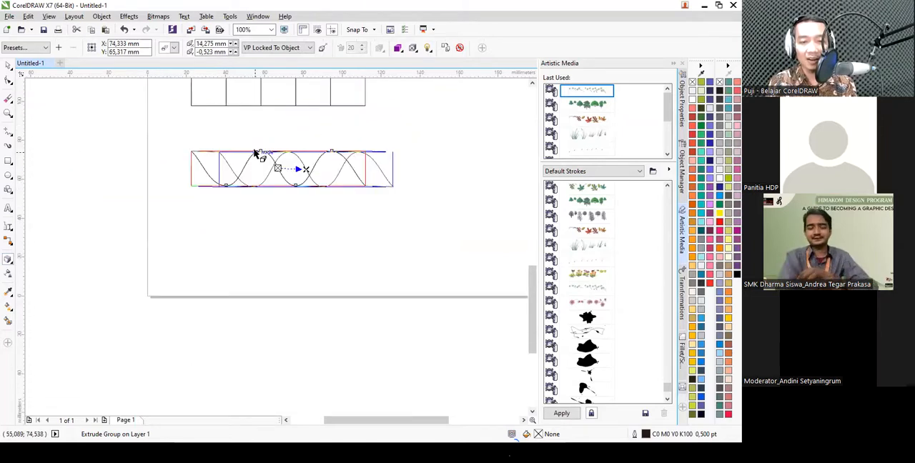
pyautogui.scroll(1, 254, 151)
pyautogui.click(7, 65)
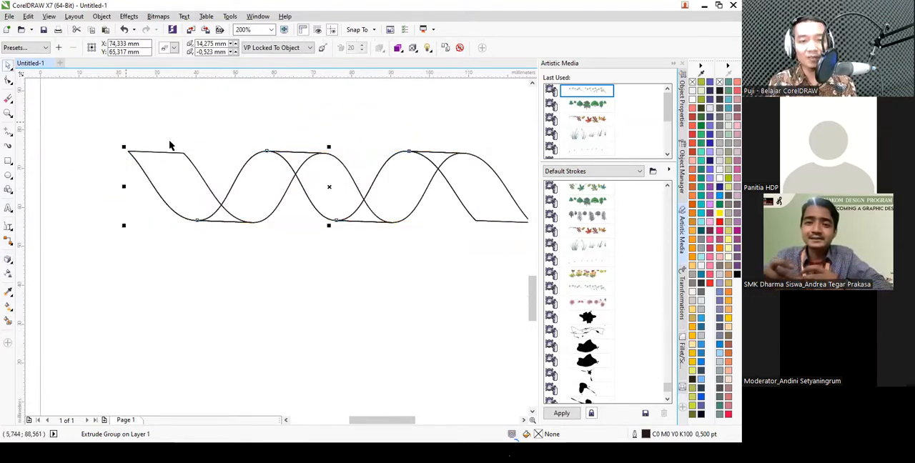
pyautogui.scroll(-1, 279, 233)
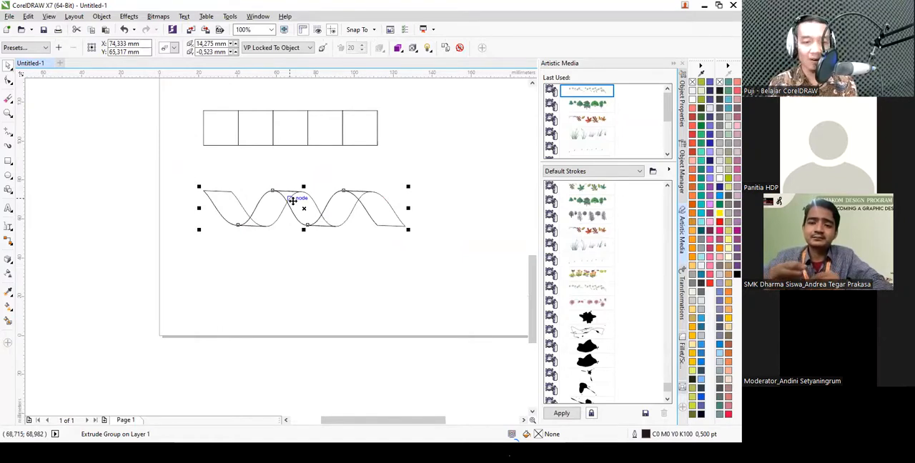
# - Break the extrusion apart and move the ribbon group below the original wave line
pyautogui.hotkey('ctrl', 'k')
pyautogui.click(245, 198)
pyautogui.click(270, 209)
pyautogui.moveTo(270, 209); pyautogui.dragTo(308, 269)
pyautogui.scroll(-2, 354, 286)
pyautogui.scroll(2, 352, 270)
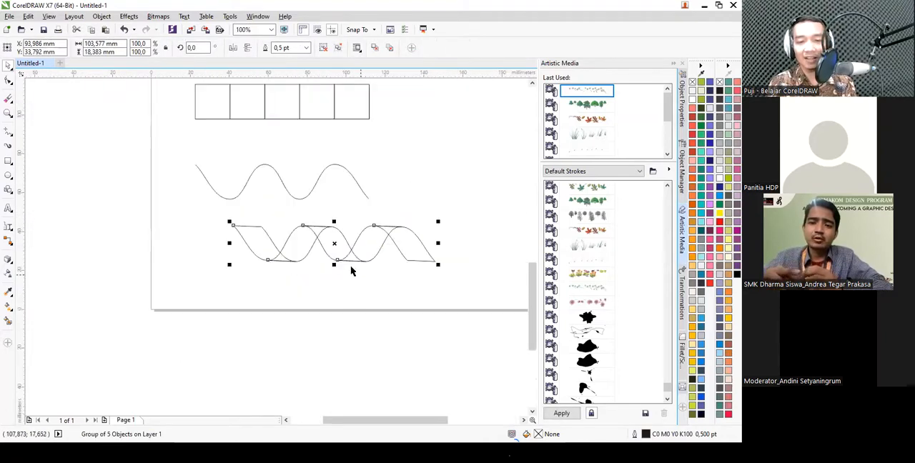
# - Ungroup the ribbon and fill its first three segments with light cyan, dark teal and light cyan
pyautogui.click(340, 48)
pyautogui.click(410, 179)
pyautogui.click(255, 239)
pyautogui.click(701, 224)
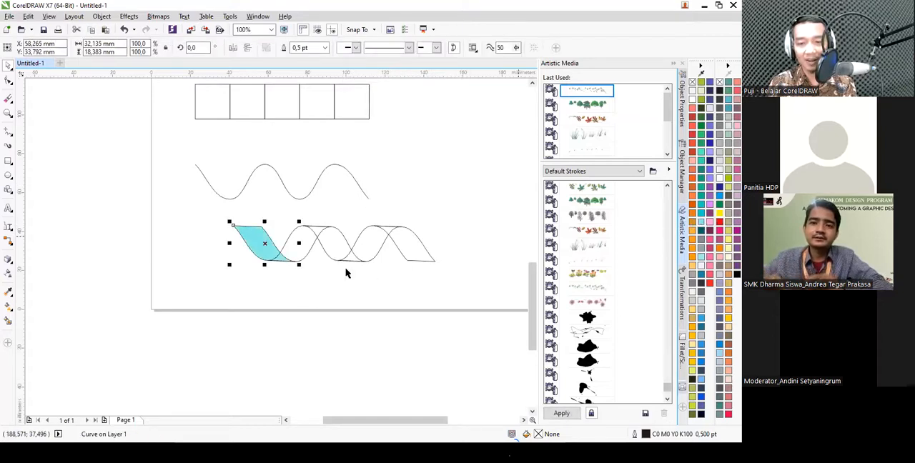
pyautogui.click(322, 255)
pyautogui.click(702, 194)
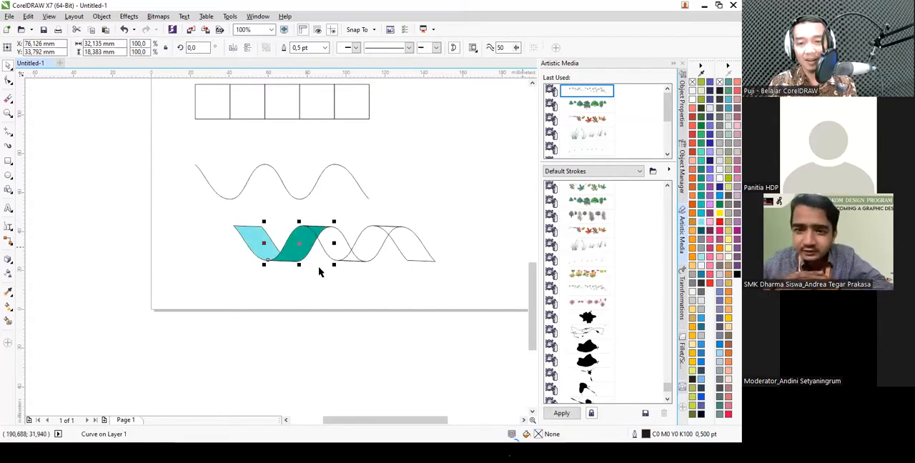
pyautogui.click(356, 239)
pyautogui.click(691, 226)
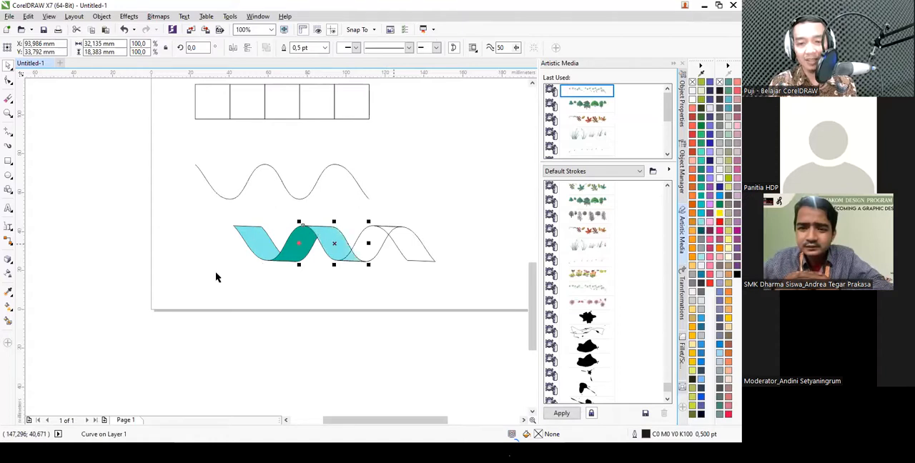
# - Copy the dark teal to the ribbon's fourth segment and the light cyan to its last segment with the Color Eyedropper
pyautogui.scroll(1, 327, 282)
pyautogui.click(9, 293)
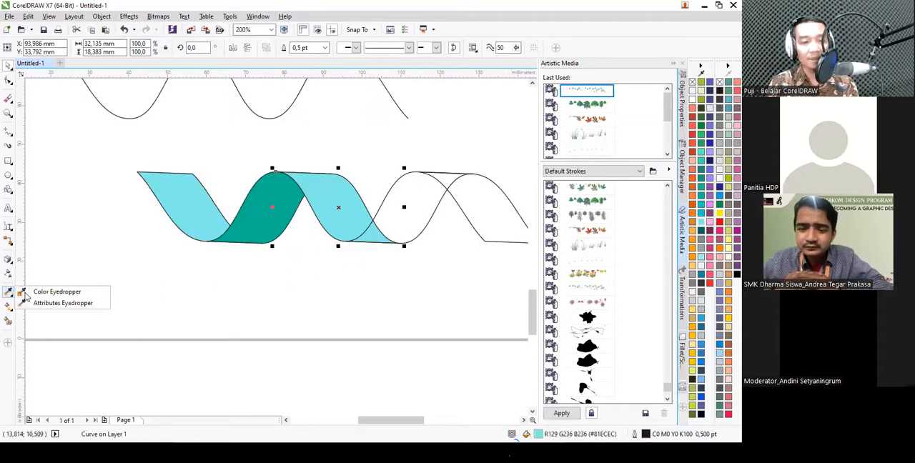
pyautogui.click(57, 292)
pyautogui.click(282, 207)
pyautogui.click(408, 204)
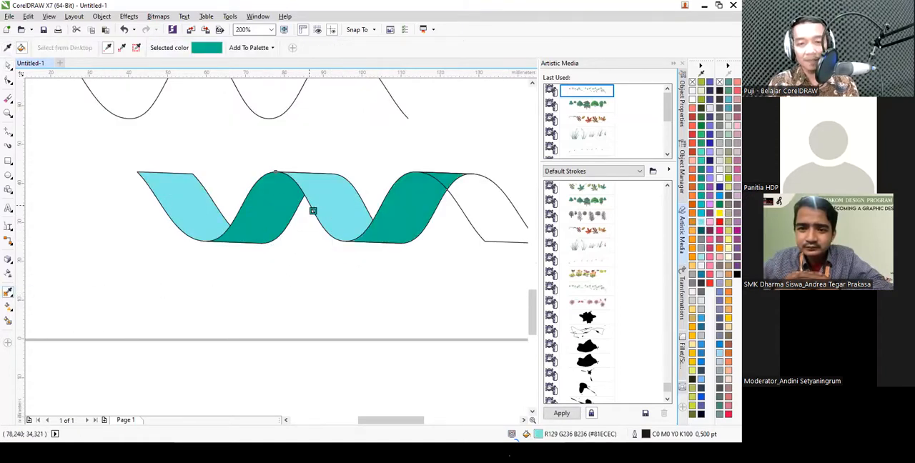
pyautogui.keyDown('shift'); pyautogui.click(328, 205); pyautogui.keyUp('shift')
pyautogui.click(477, 210)
pyautogui.press('space')
pyautogui.scroll(-1, 269, 216)
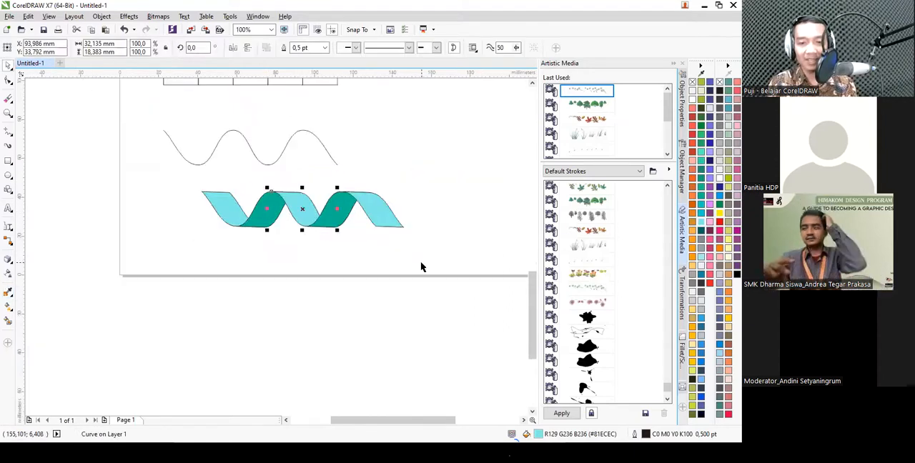
# - Draw a square about 20.9 mm wide in the empty area beside the five squares and the wave line
pyautogui.click(421, 260)
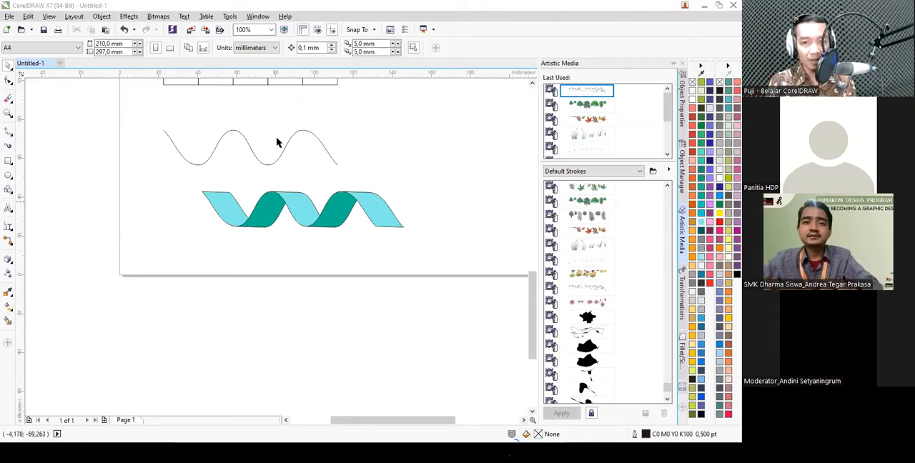
pyautogui.click(10, 265)
pyautogui.click(182, 243)
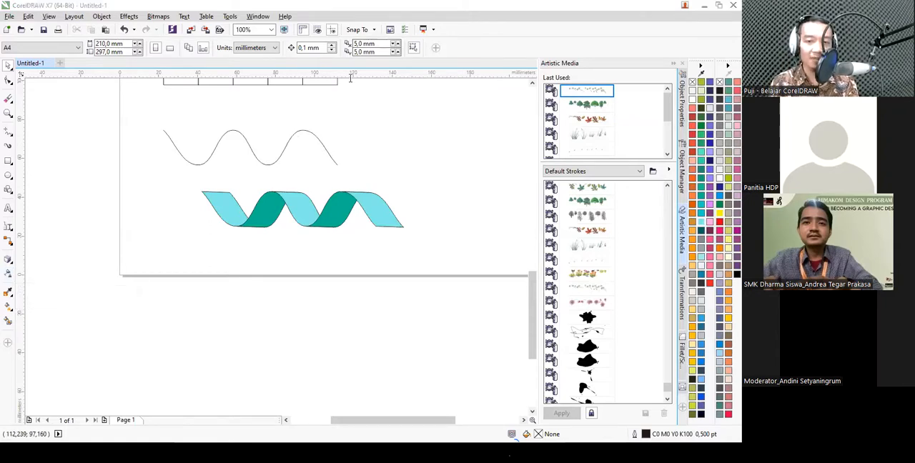
pyautogui.moveTo(408, 166); pyautogui.dragTo(357, 227)
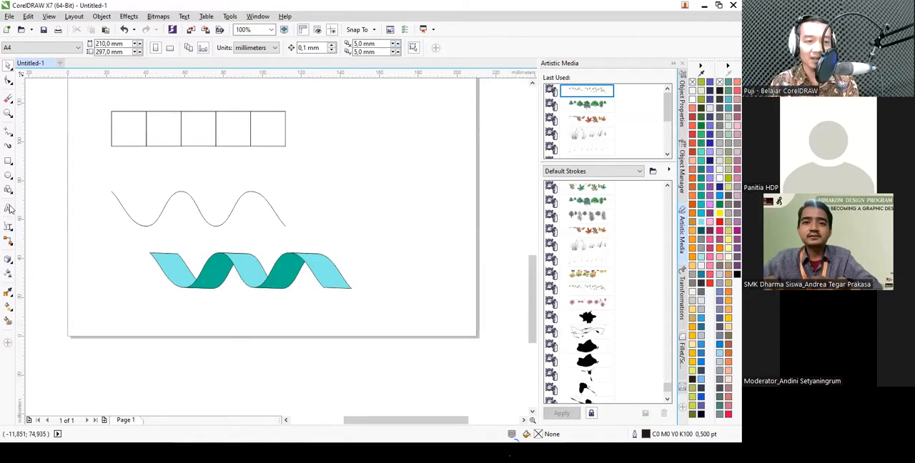
pyautogui.click(8, 176)
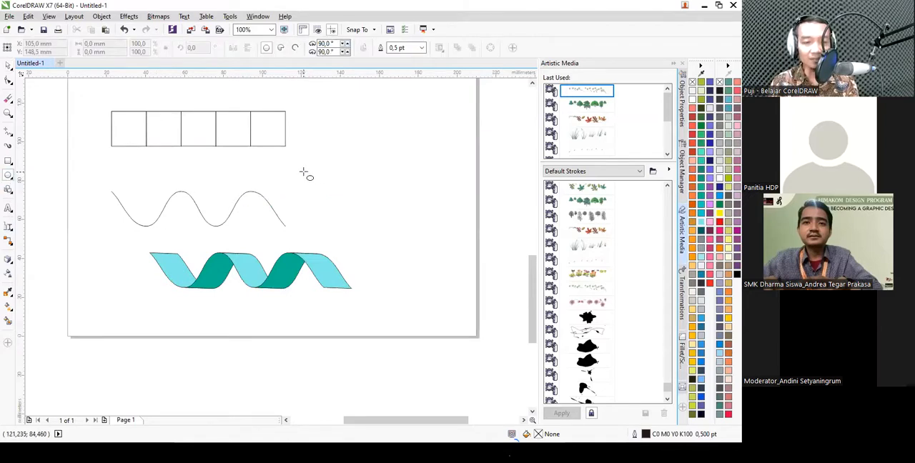
pyautogui.click(13, 161)
pyautogui.moveTo(345, 145); pyautogui.dragTo(386, 187)
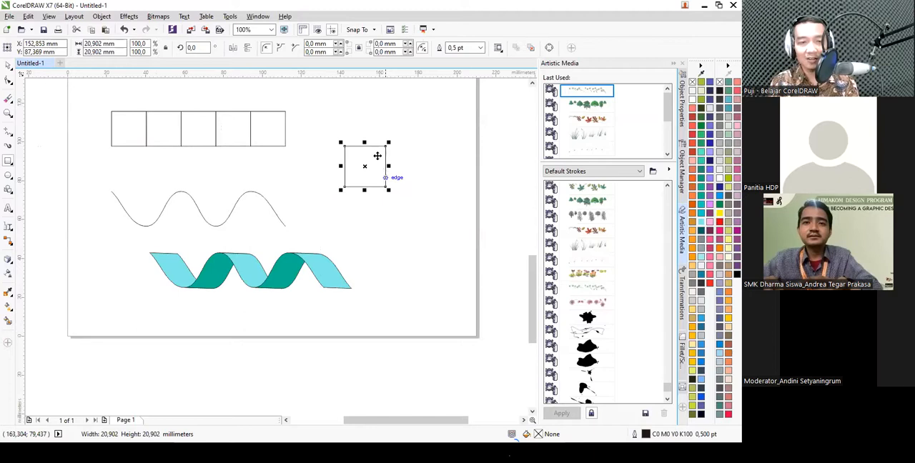
# - Round two diagonally opposite corners of the new square to a radius of about 10.45 mm
pyautogui.scroll(2, 378, 160)
pyautogui.press('F10')
pyautogui.moveTo(409, 116); pyautogui.dragTo(285, 224)
pyautogui.moveTo(246, 279); pyautogui.dragTo(380, 164)
pyautogui.press('space')
# - Rotate the leaf shape to 315° so its points face up and down, and fill it with light cyan
pyautogui.scroll(-1, 343, 202)
pyautogui.click(341, 195)
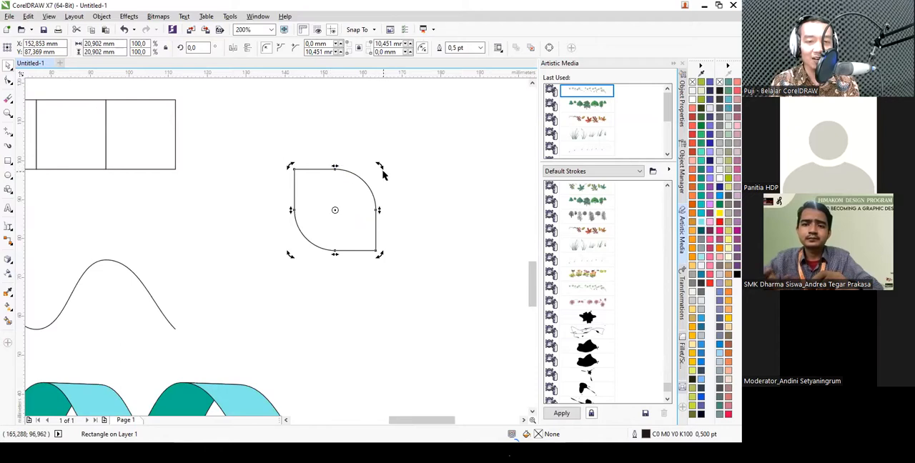
pyautogui.moveTo(380, 167); pyautogui.dragTo(381, 211)
pyautogui.click(352, 200)
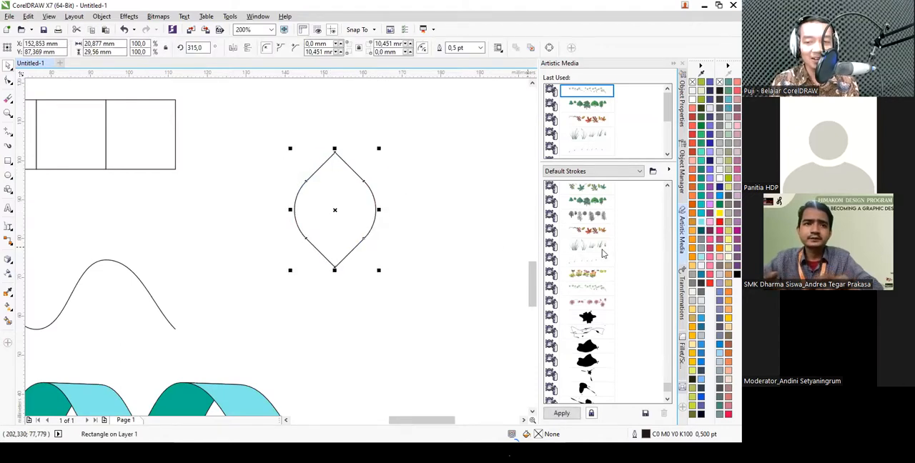
pyautogui.click(705, 225)
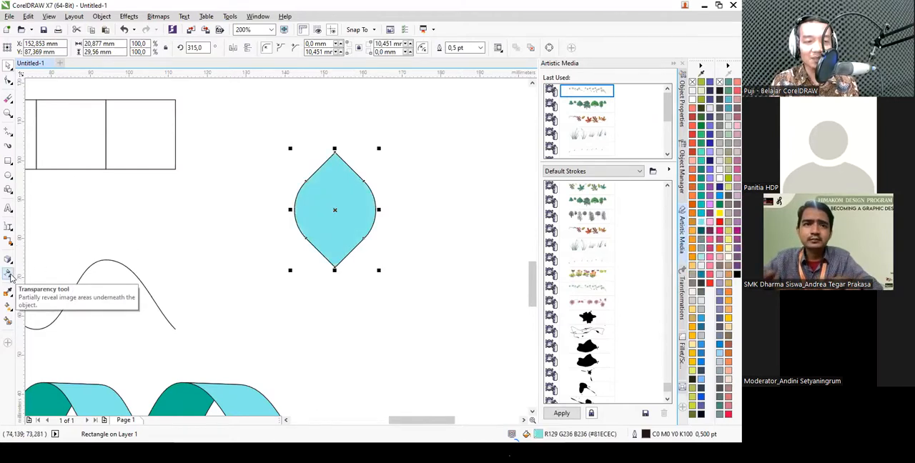
# - Try gradient transparencies on the leaf shape with the Transparency tool, one running sideways and one fading toward the upper tip
pyautogui.click(10, 275)
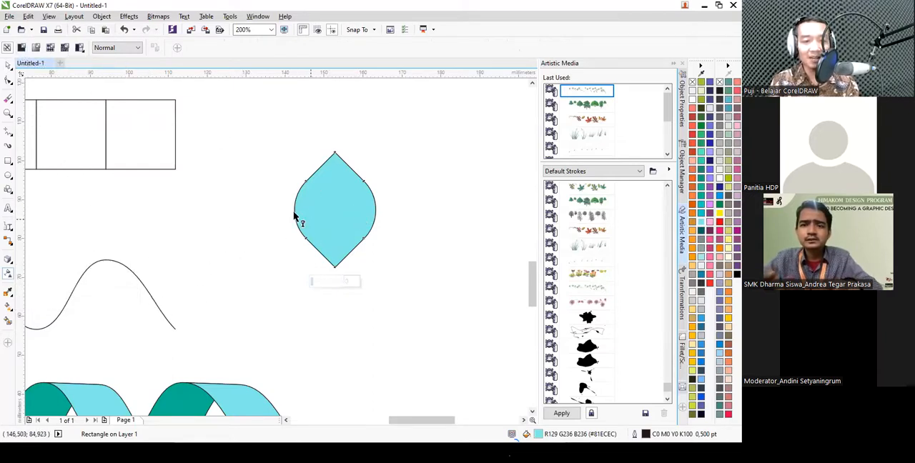
pyautogui.moveTo(294, 211); pyautogui.dragTo(370, 212)
pyautogui.moveTo(339, 263); pyautogui.dragTo(339, 164)
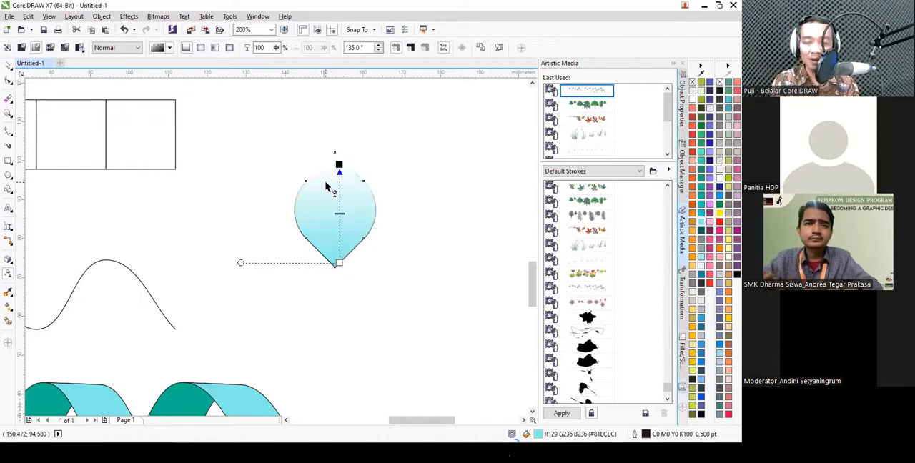
# - Apply uniform transparency of 50 to the leaf shape and set its merge mode to Multiply
pyautogui.click(22, 50)
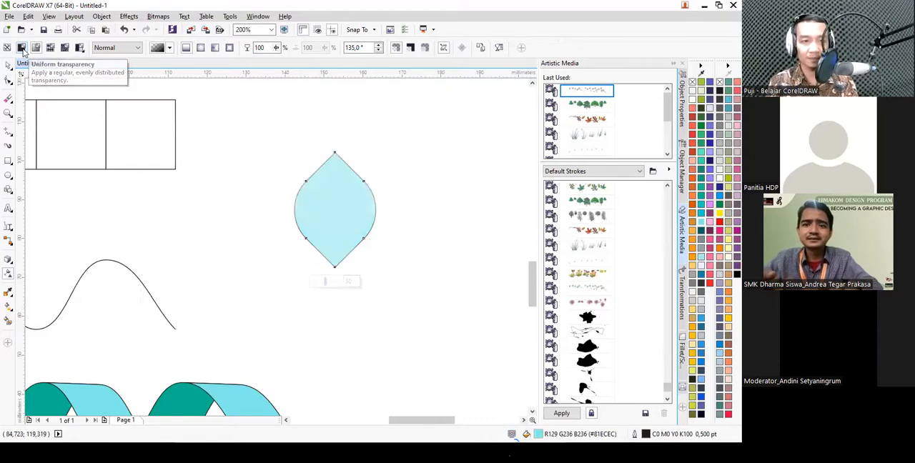
pyautogui.click(116, 47)
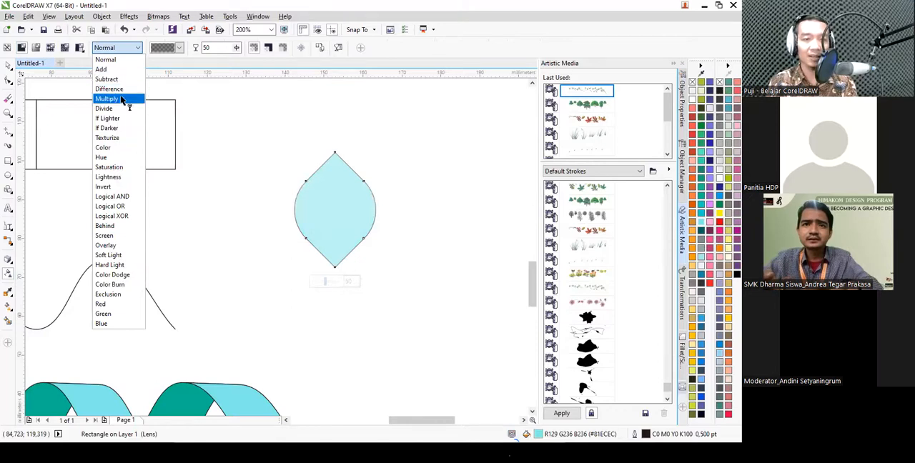
pyautogui.click(123, 100)
pyautogui.click(8, 66)
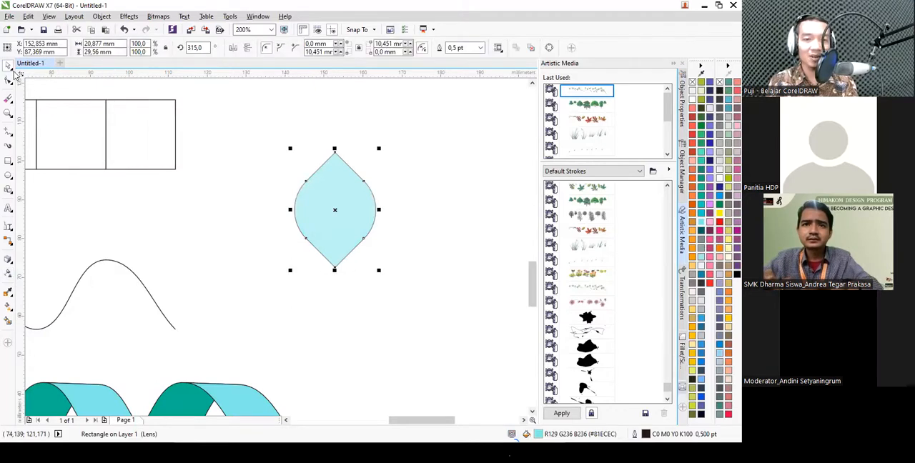
# - Move the leaf's rotation centre to its lower tip and make a copy rotated 45° clockwise around it
pyautogui.click(336, 186)
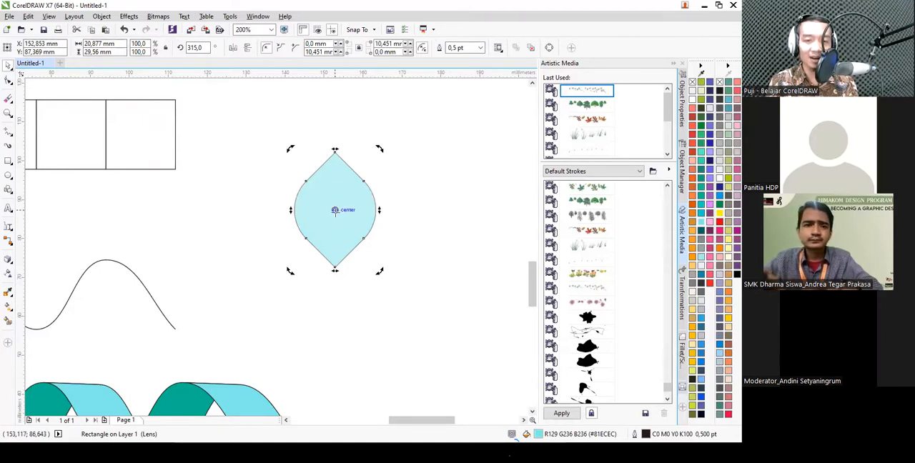
pyautogui.moveTo(334, 210); pyautogui.dragTo(334, 268)
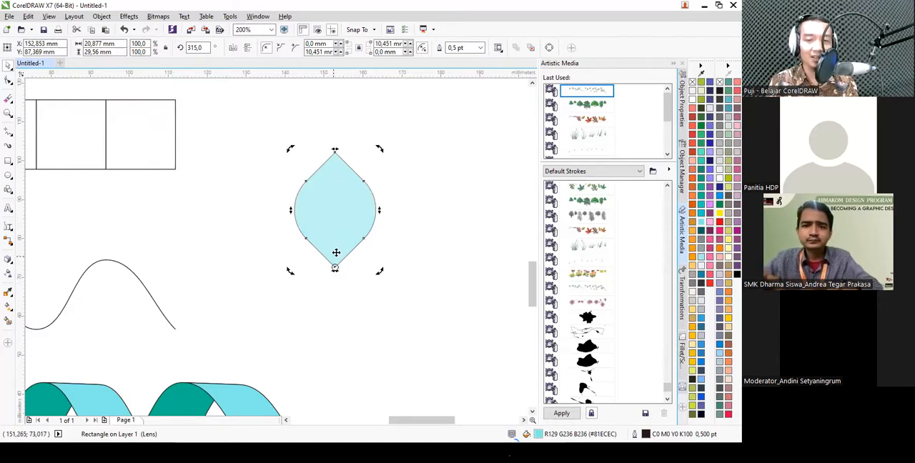
pyautogui.moveTo(379, 148); pyautogui.dragTo(450, 212)
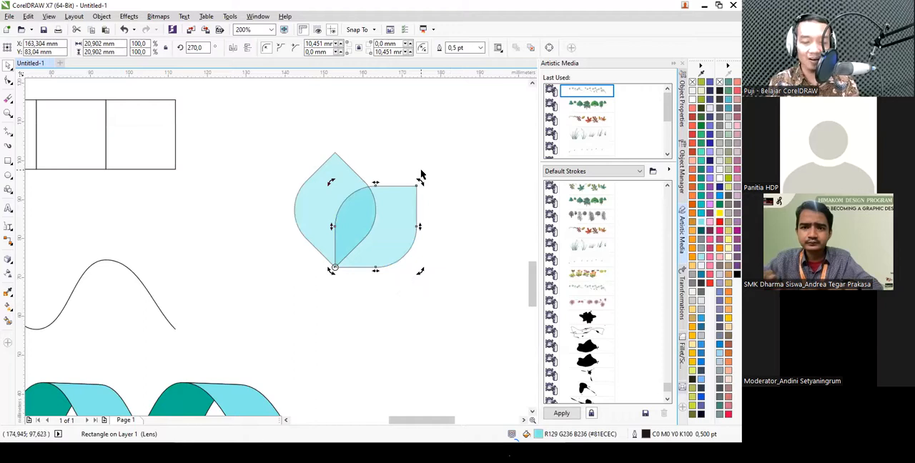
# - Repeat the rotated copy until eight overlapping petals form a complete flower
pyautogui.hotkey('ctrl', 'r')
pyautogui.hotkey('ctrl', 'r')
pyautogui.hotkey('ctrl', 'r')
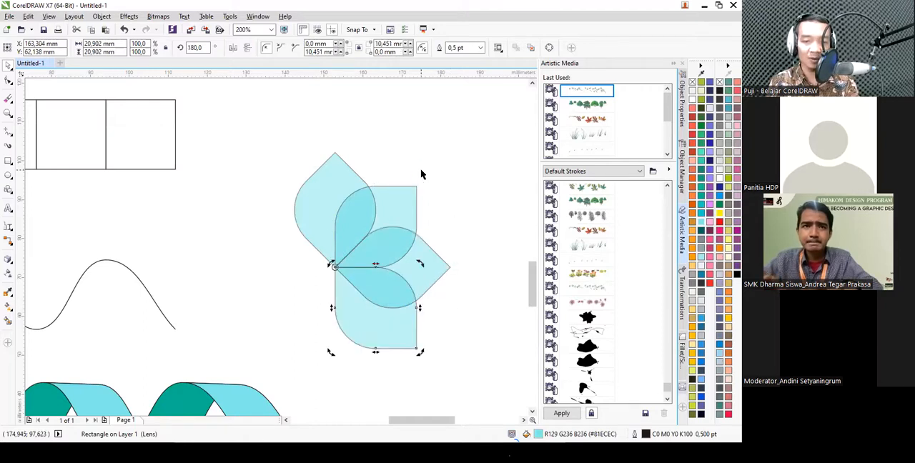
pyautogui.hotkey('ctrl', 'r')
pyautogui.hotkey('ctrl', 'r')
pyautogui.hotkey('ctrl', 'r')
pyautogui.click(424, 173)
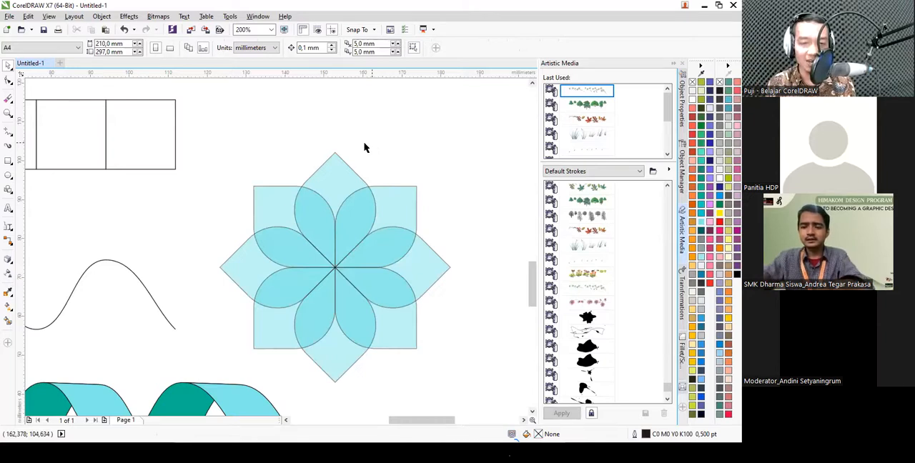
# - Try the Subtract, Add and Difference merge modes on all eight petals, then restore Multiply
pyautogui.scroll(-2, 310, 147)
pyautogui.moveTo(411, 119); pyautogui.dragTo(251, 272)
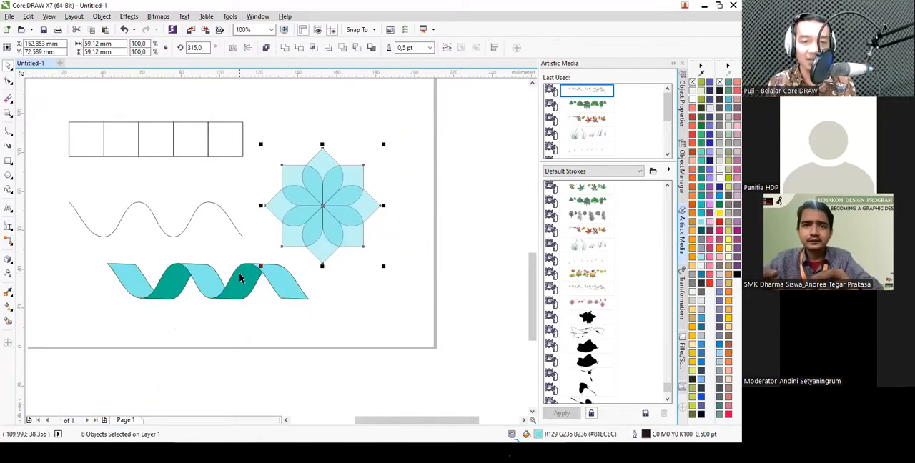
pyautogui.click(9, 272)
pyautogui.click(118, 48)
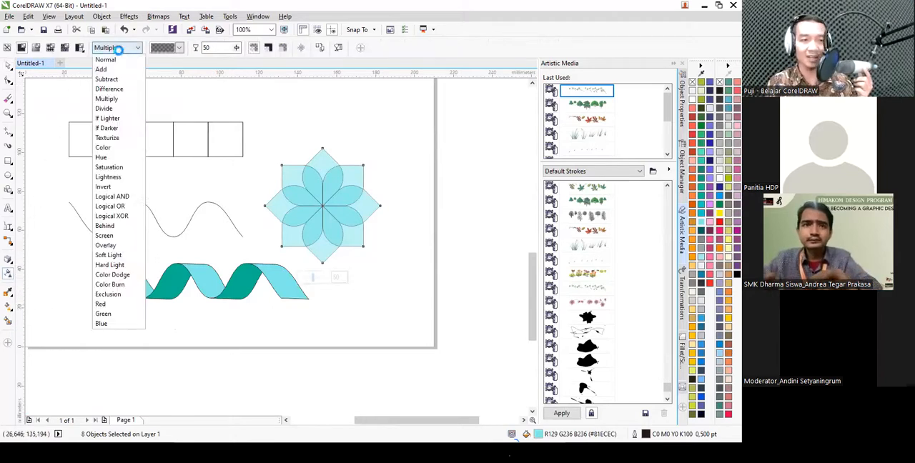
pyautogui.click(109, 79)
pyautogui.click(121, 48)
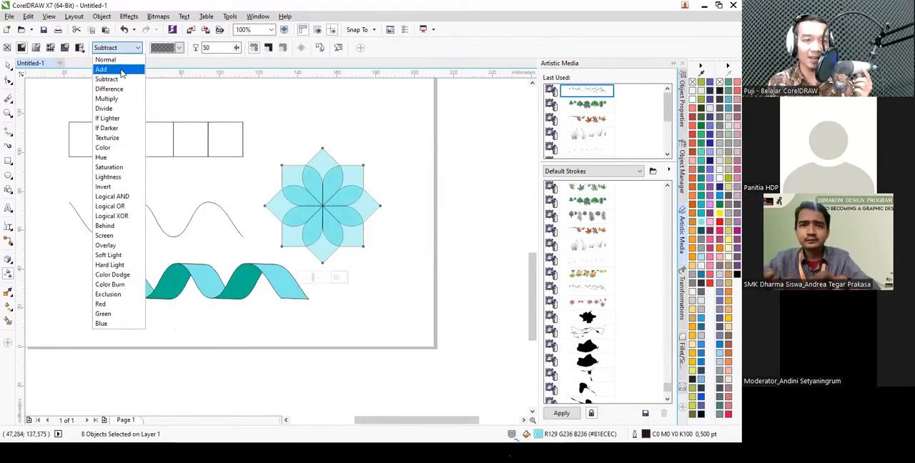
pyautogui.click(101, 69)
pyautogui.click(122, 47)
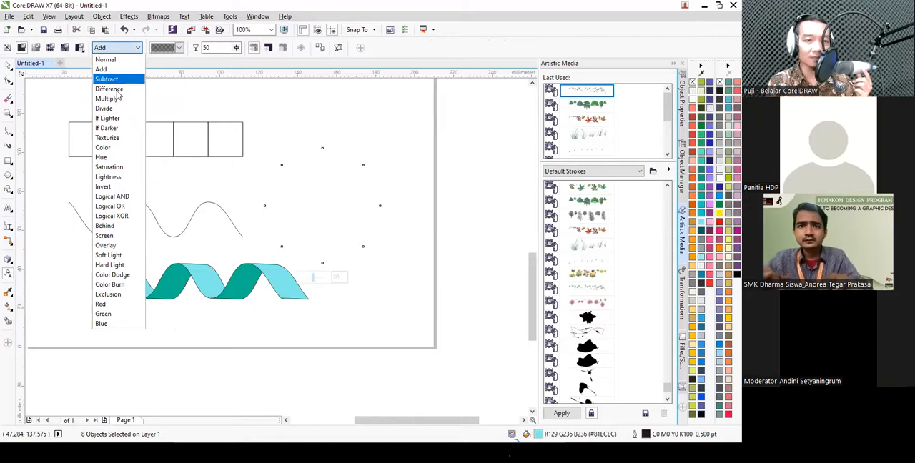
pyautogui.click(111, 89)
pyautogui.click(118, 48)
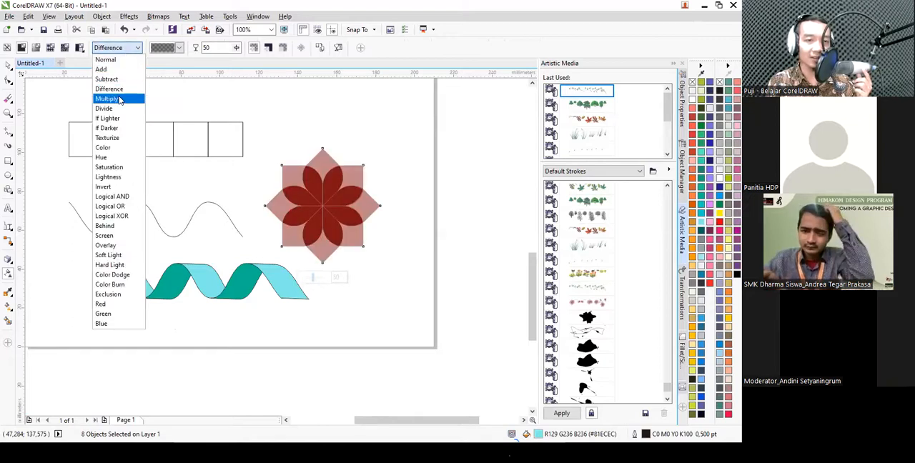
pyautogui.click(107, 98)
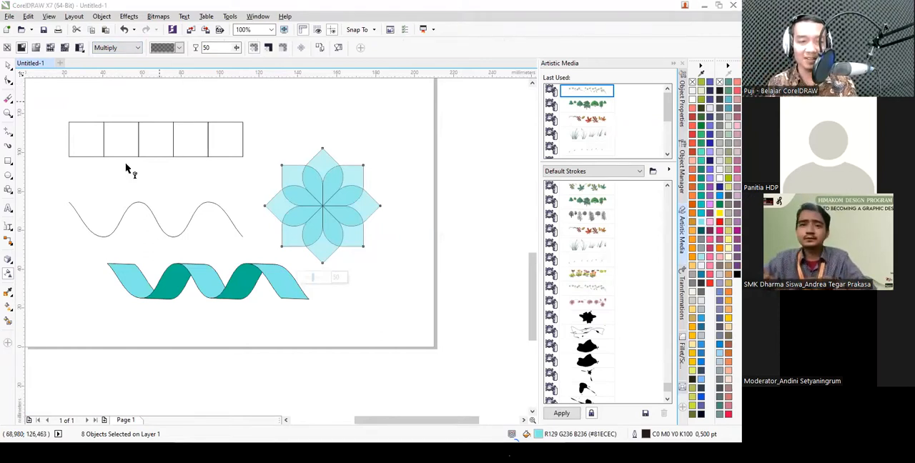
pyautogui.click(8, 65)
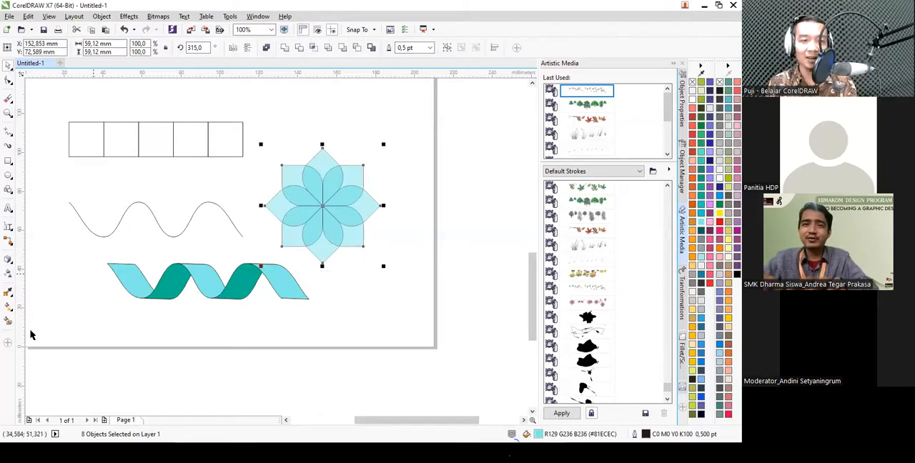
# - Delete the Himakom UMS text, the five squares, the wave line and the petal flower, keeping the ribbon
pyautogui.click(10, 294)
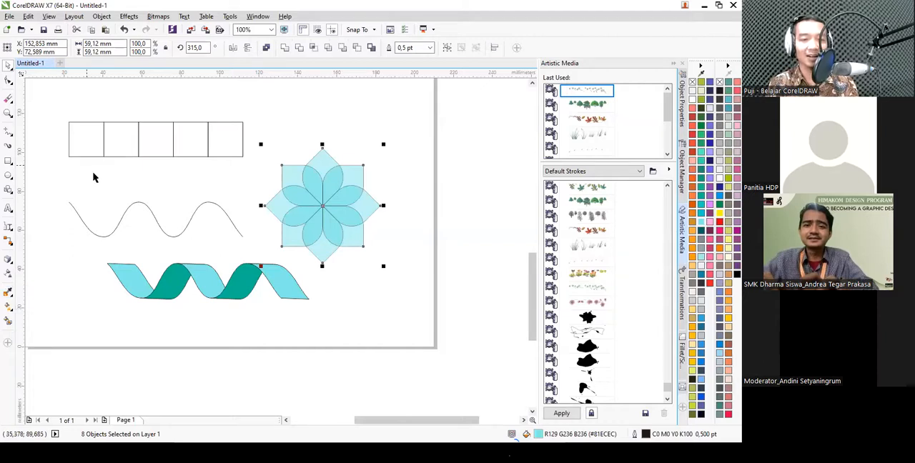
pyautogui.scroll(-1, 200, 141)
pyautogui.click(158, 123)
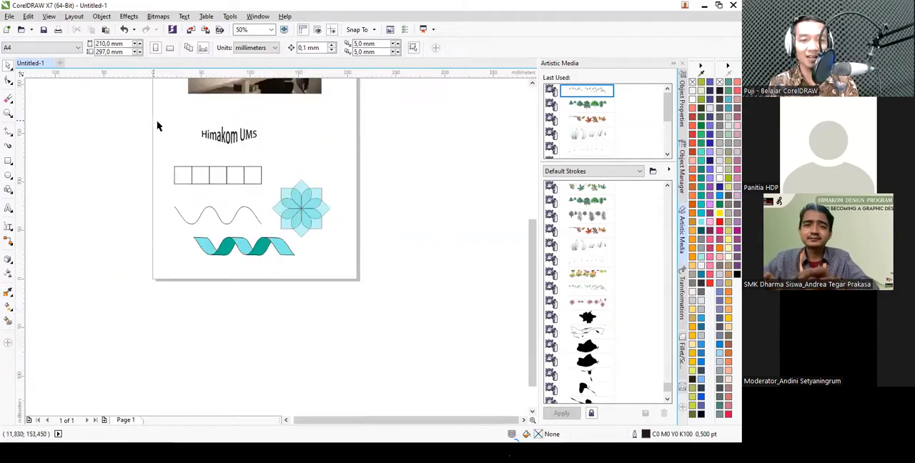
pyautogui.moveTo(153, 159); pyautogui.dragTo(363, 250)
pyautogui.press('Delete')
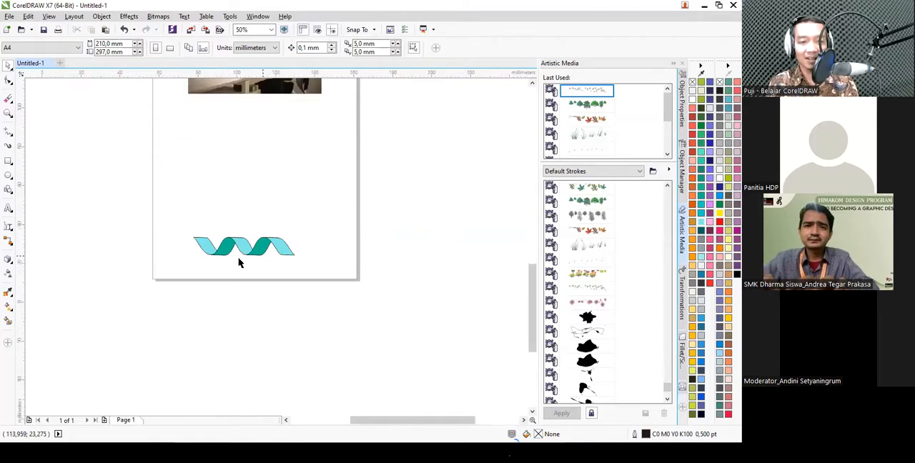
# - Remove the fill from the ribbon's third, fourth and last segments
pyautogui.scroll(3, 239, 259)
pyautogui.moveTo(165, 136); pyautogui.dragTo(500, 300)
pyautogui.click(692, 82)
pyautogui.click(439, 146)
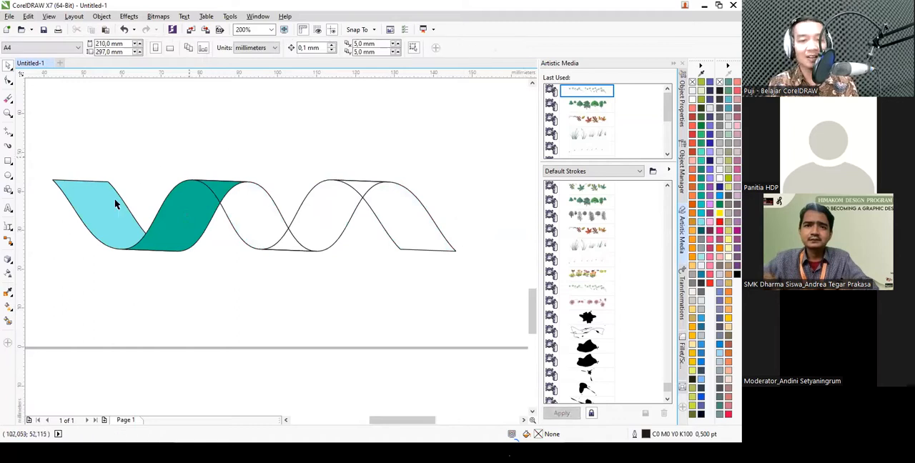
# - Copy the light cyan from the ribbon's first segment to its third segment with the Color Eyedropper
pyautogui.click(11, 294)
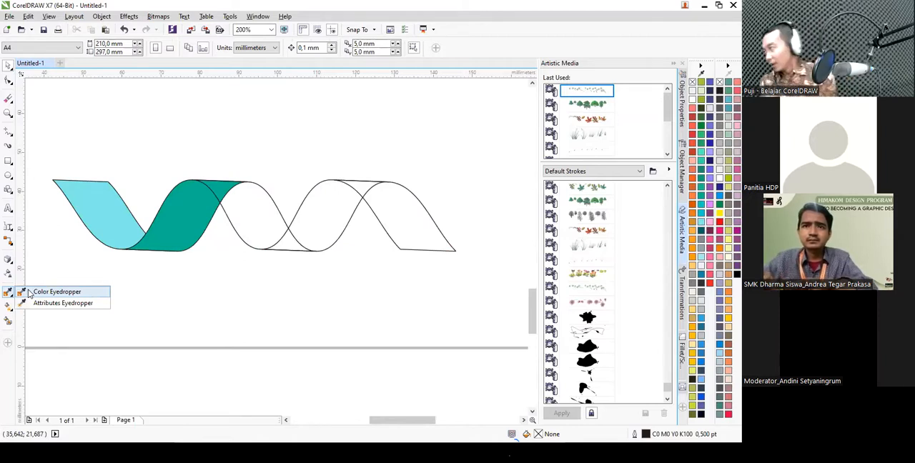
pyautogui.click(11, 293)
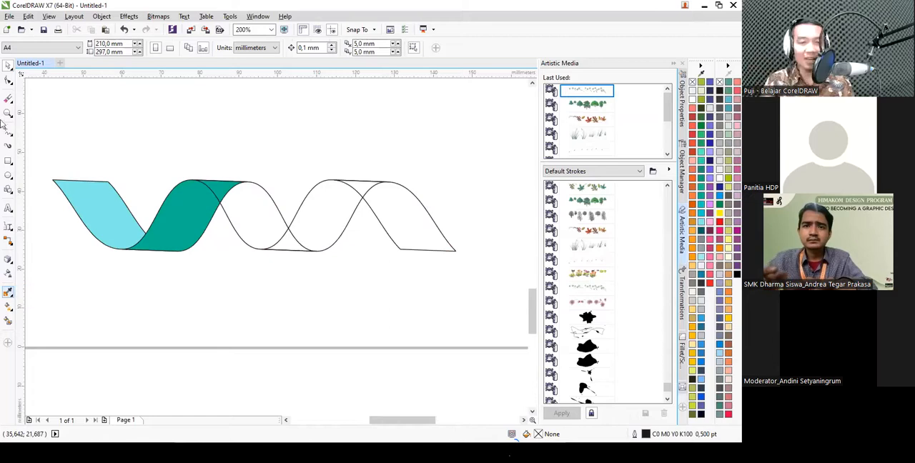
pyautogui.click(11, 308)
pyautogui.moveTo(10, 294)
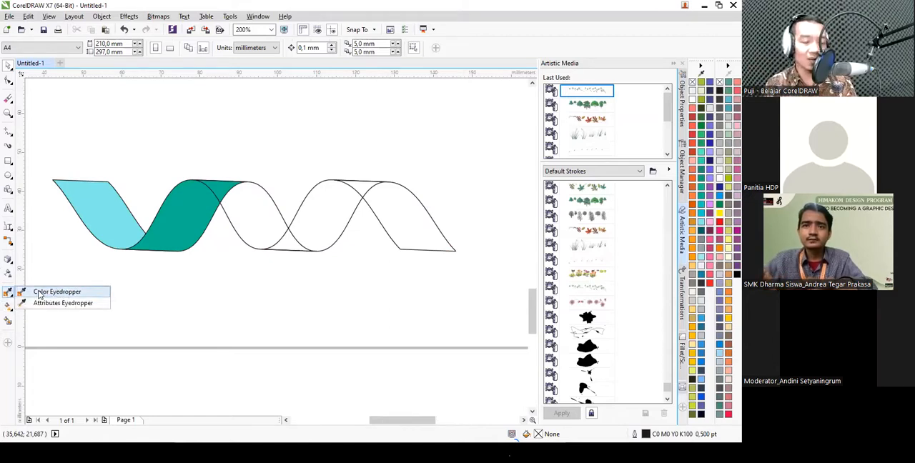
pyautogui.click(258, 213)
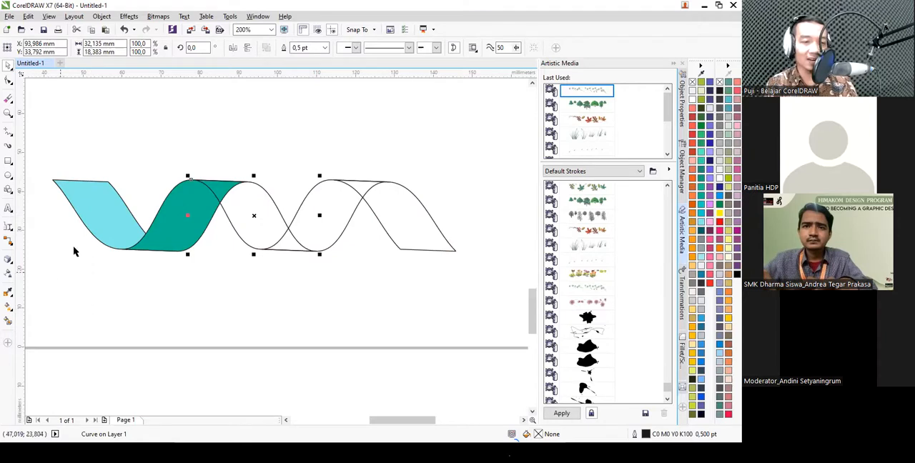
pyautogui.click(12, 298)
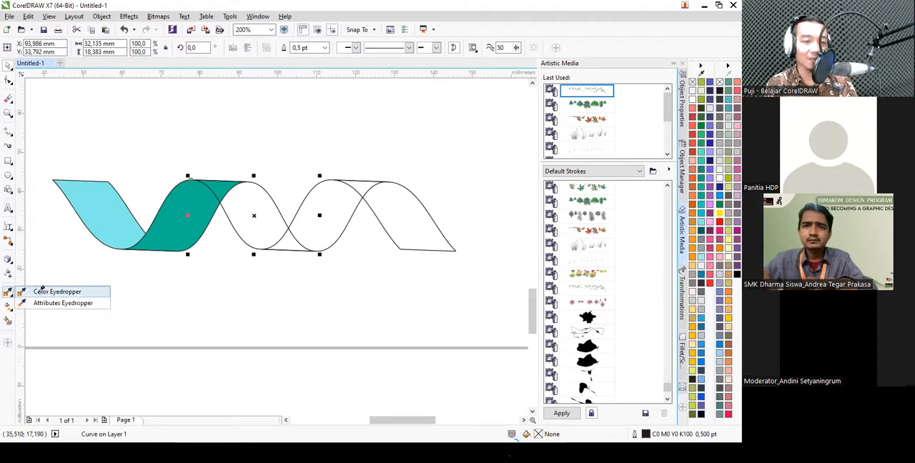
pyautogui.click(42, 291)
pyautogui.click(127, 210)
pyautogui.click(248, 208)
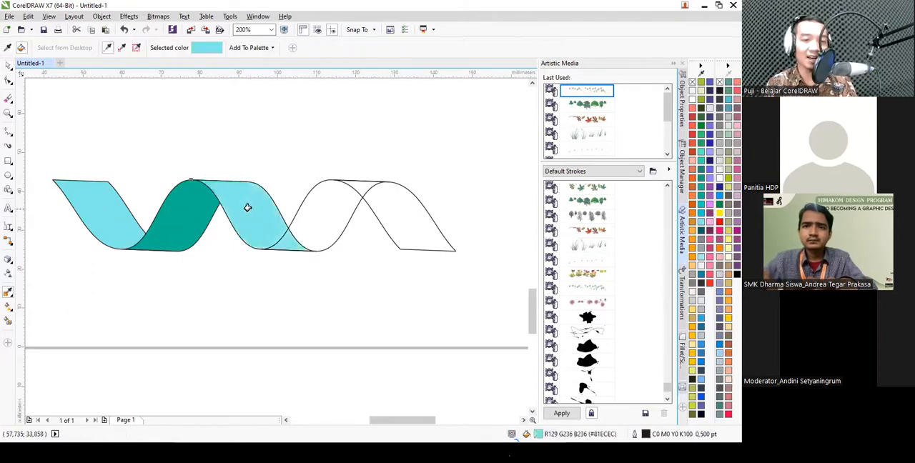
# - Copy the light cyan to the ribbon's last segment, then undo the cyan fills on the third and last segments
pyautogui.click(388, 205)
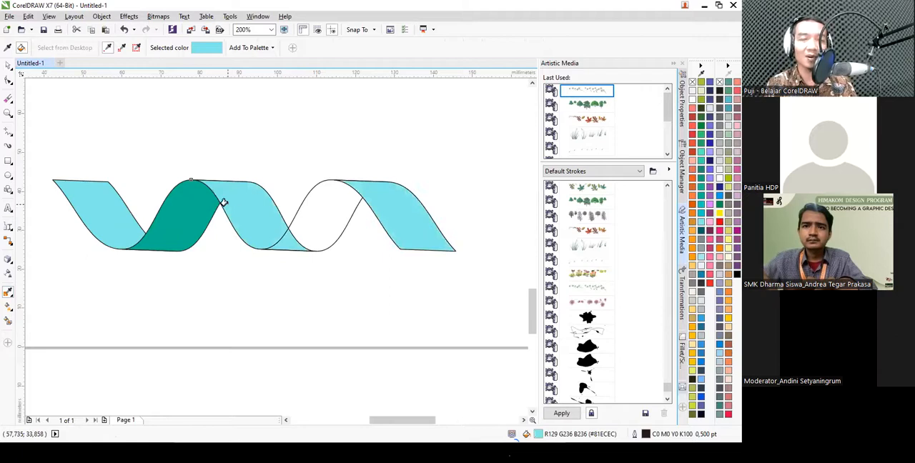
pyautogui.hotkey('ctrl', 'z')
pyautogui.hotkey('ctrl', 'z')
# - Copy the light cyan from the ribbon's first segment to its third and last segments with the Color Eyedropper
pyautogui.press('space')
pyautogui.click(155, 174)
pyautogui.click(8, 293)
pyautogui.click(93, 206)
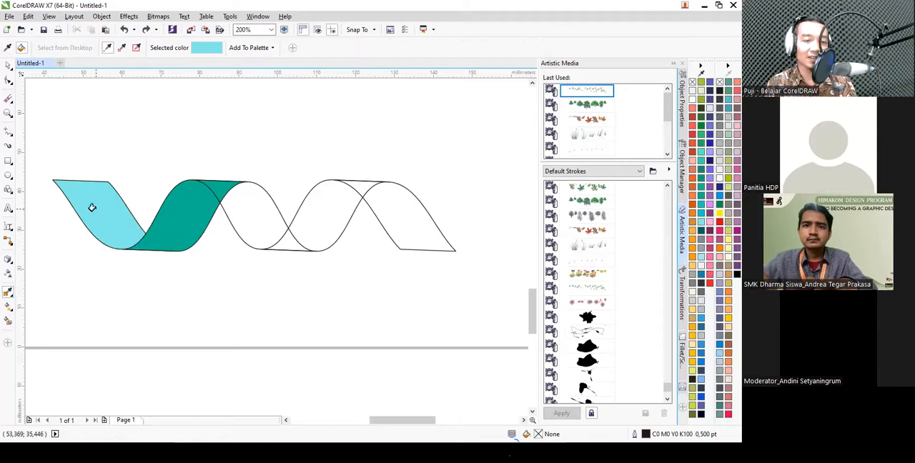
pyautogui.click(241, 208)
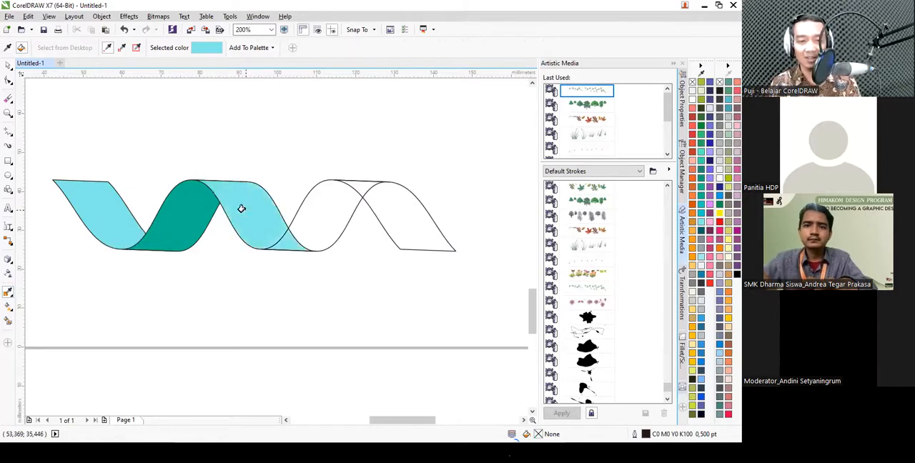
pyautogui.click(389, 212)
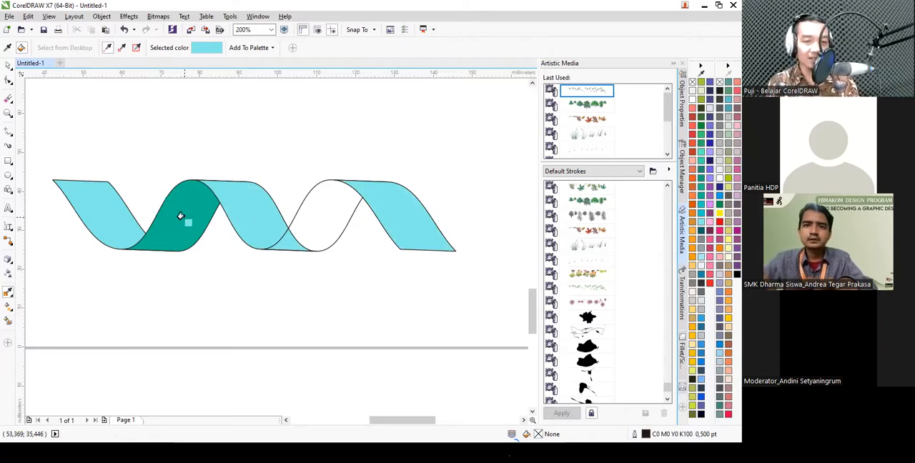
# - Sample the teal of the ribbon's second segment and fill the fourth segment with it
pyautogui.press('shift')
pyautogui.press('shift')
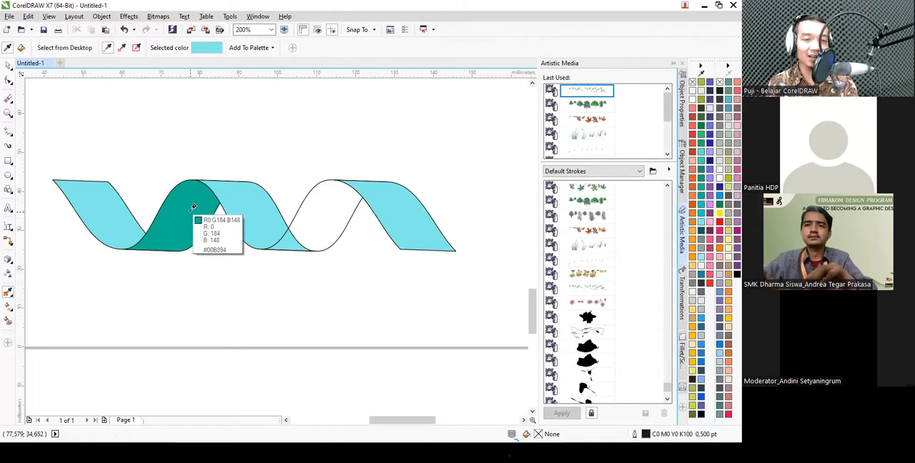
pyautogui.click(191, 211)
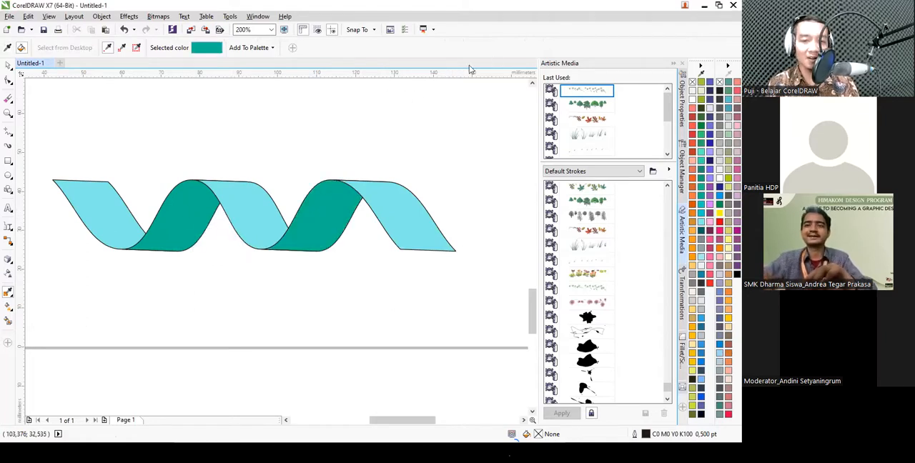
pyautogui.click(10, 293)
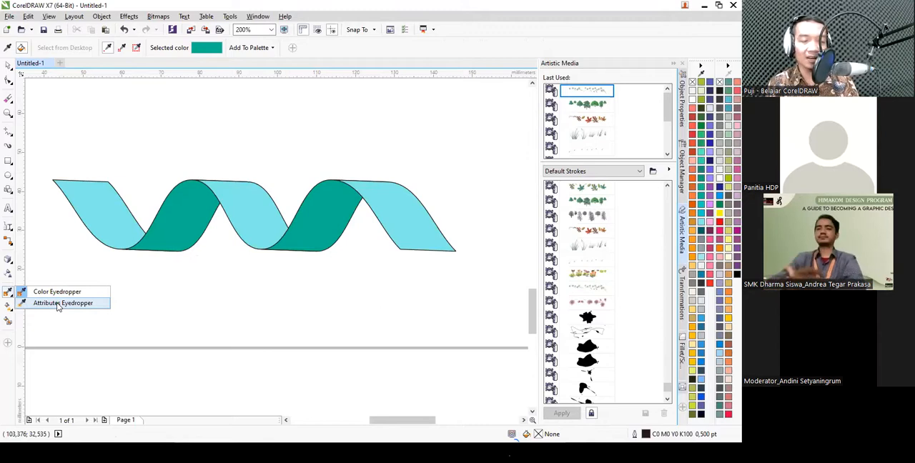
pyautogui.click(265, 254)
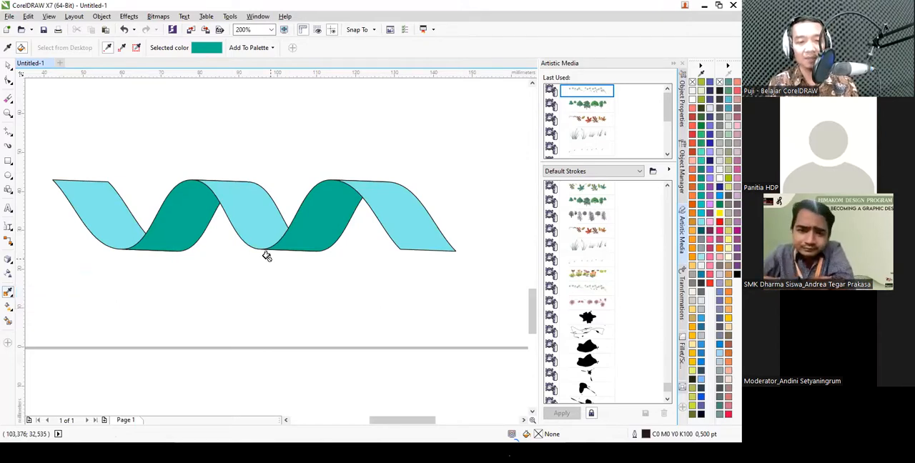
# - Draw a circle about 18.5 mm in diameter in the empty area above the ribbon
pyautogui.scroll(-2, 265, 254)
pyautogui.scroll(1, 243, 223)
pyautogui.click(8, 65)
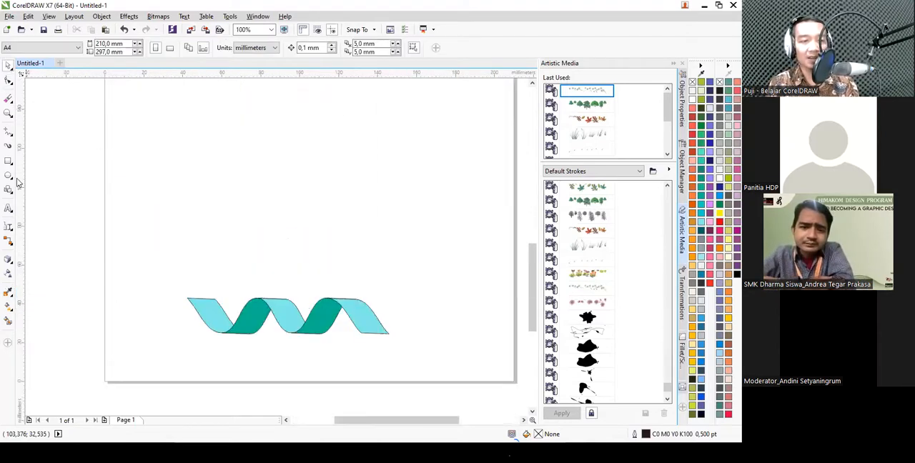
pyautogui.click(8, 175)
pyautogui.moveTo(195, 152); pyautogui.dragTo(239, 198)
# - Apply a diagonal linear fountain fill to the circle, from teal at the upper left to light cyan at the lower right
pyautogui.scroll(1, 223, 164)
pyautogui.scroll(1, 221, 161)
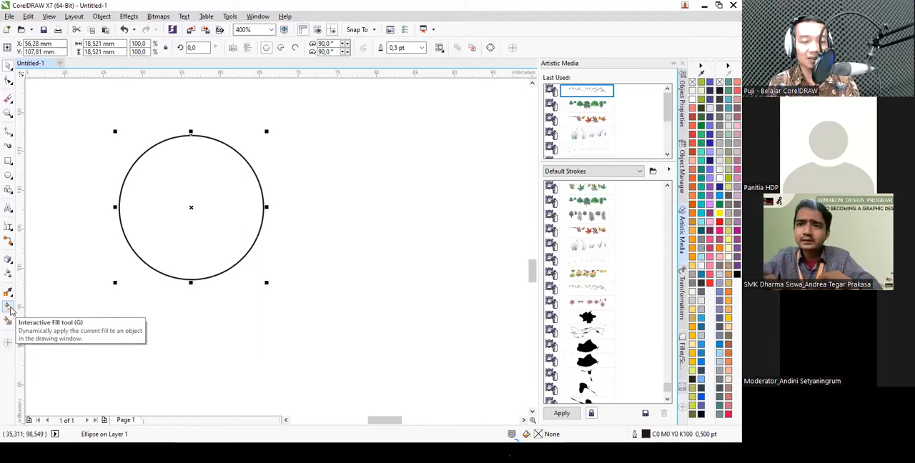
pyautogui.click(8, 308)
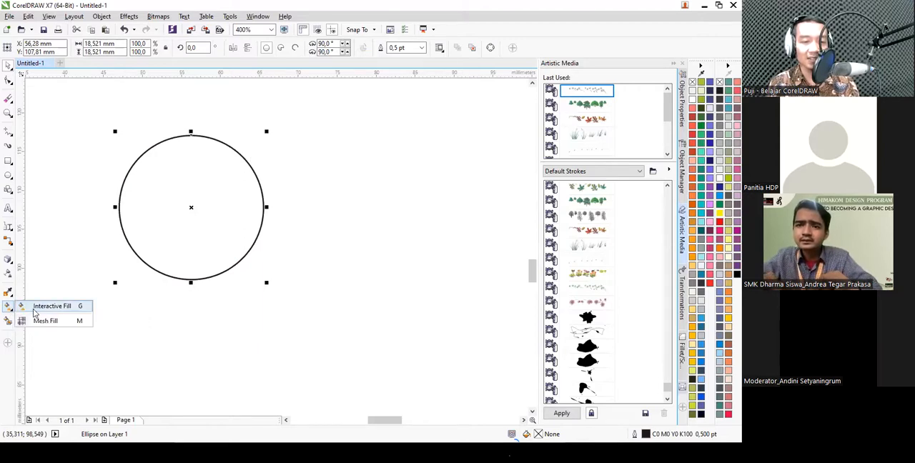
pyautogui.click(36, 305)
pyautogui.moveTo(130, 166); pyautogui.dragTo(248, 249)
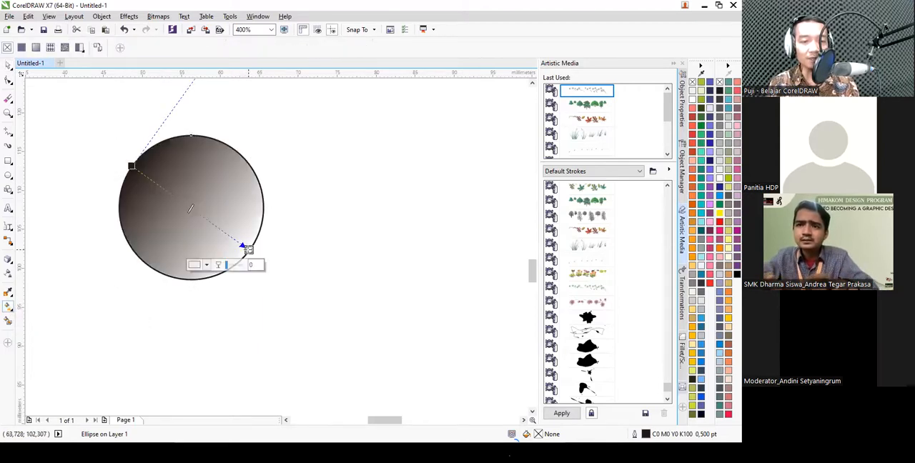
pyautogui.click(698, 225)
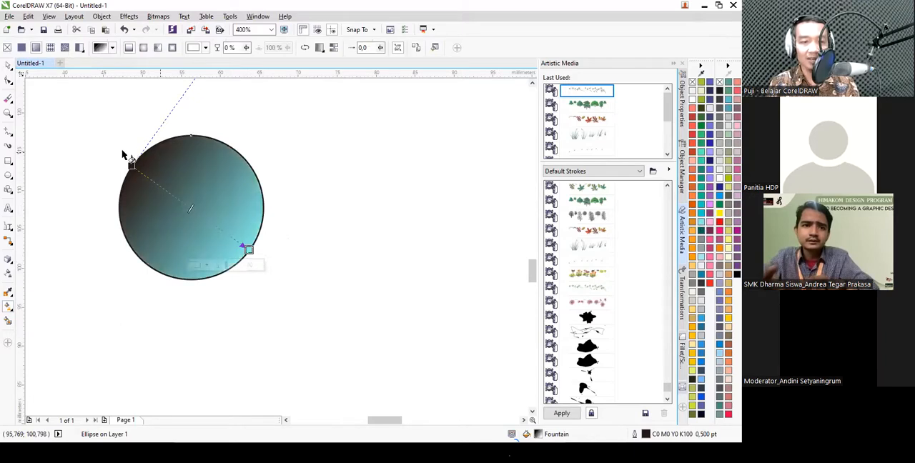
pyautogui.click(131, 166)
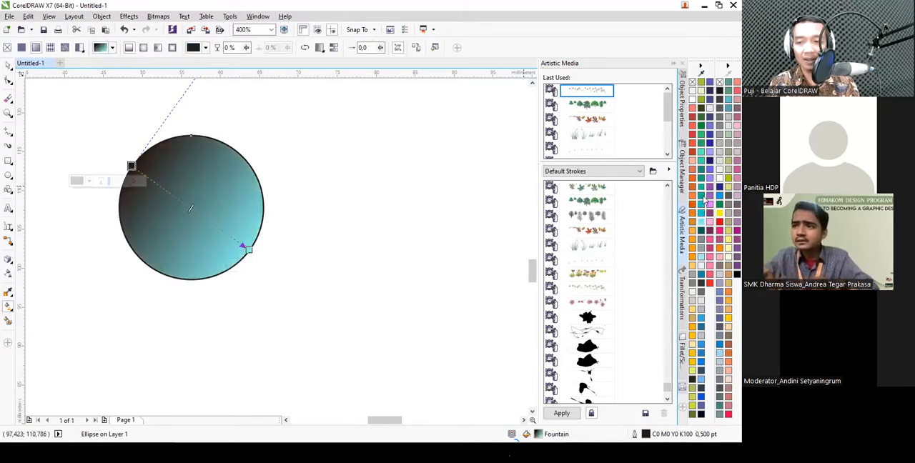
pyautogui.click(704, 174)
pyautogui.scroll(-1, 206, 193)
pyautogui.press('space')
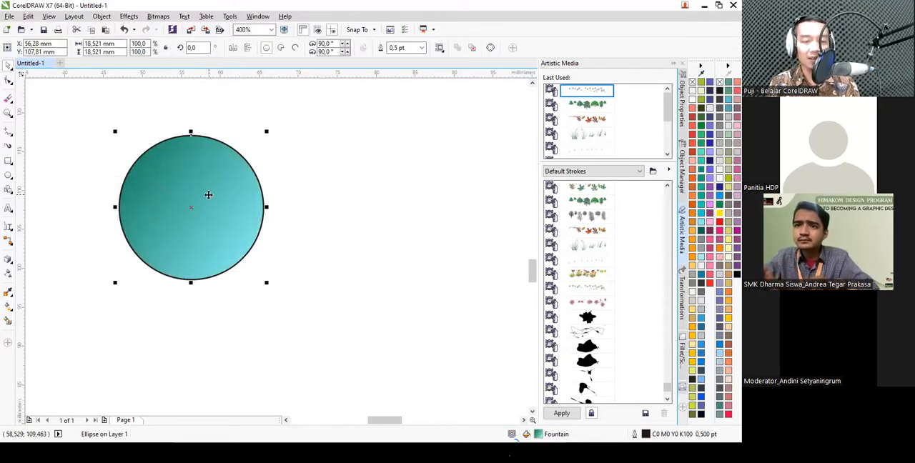
# - Draw a smaller circle about 9.3 mm in diameter to the right of the gradient circle
pyautogui.click(7, 176)
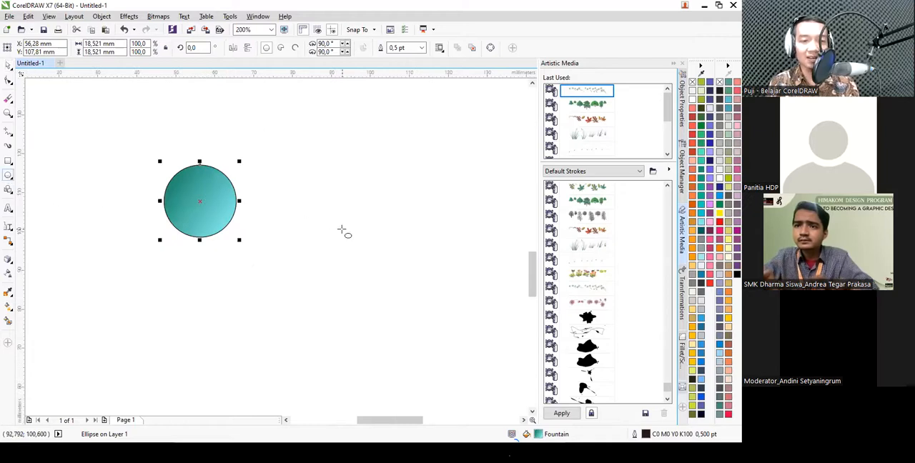
pyautogui.moveTo(286, 198); pyautogui.dragTo(331, 240)
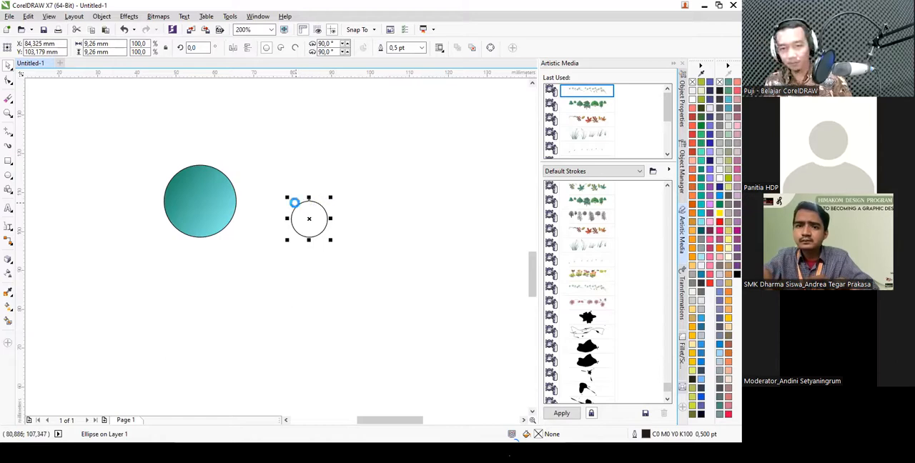
pyautogui.scroll(1, 295, 202)
# - Review which object properties the Attributes Eyedropper copies, with the large gradient circle as the source object
pyautogui.click(160, 196)
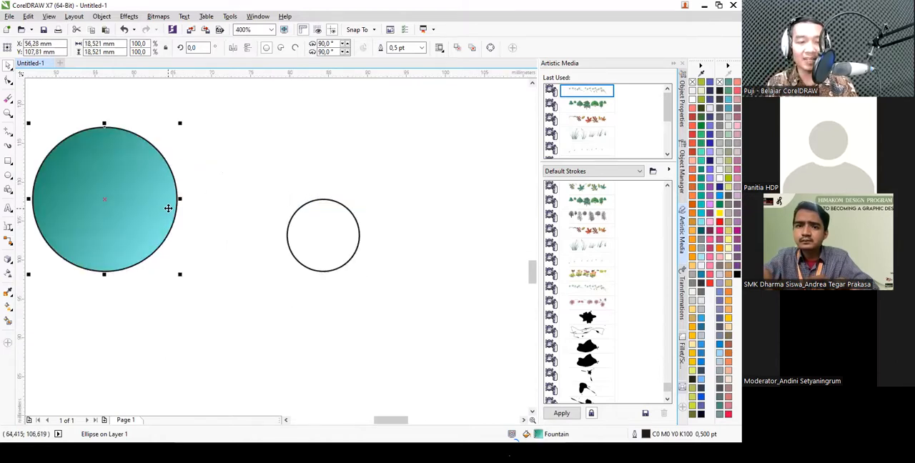
pyautogui.click(9, 309)
pyautogui.click(8, 293)
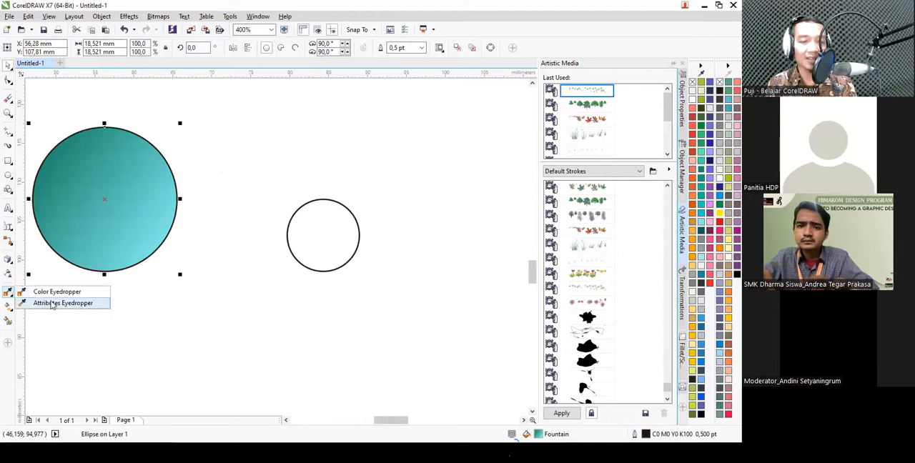
pyautogui.click(51, 305)
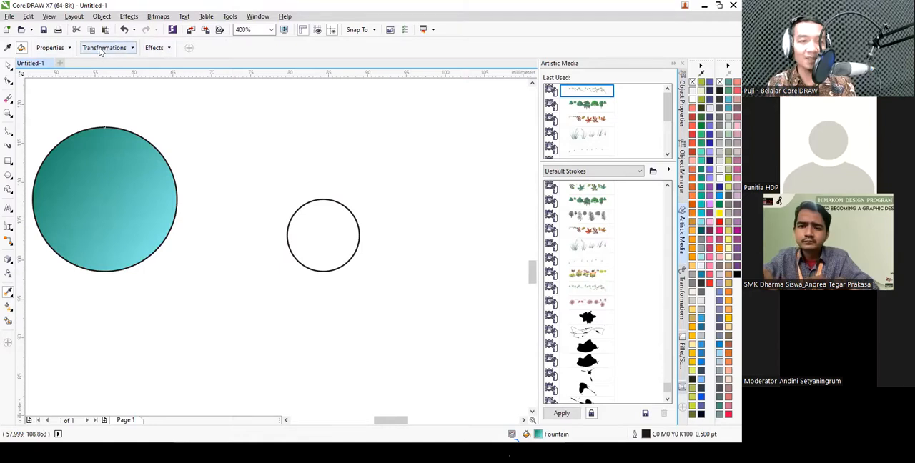
pyautogui.click(63, 48)
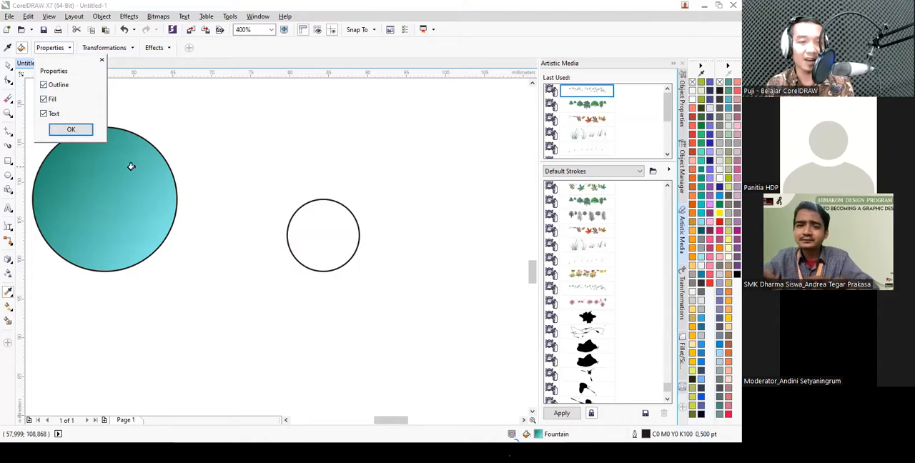
pyautogui.click(8, 65)
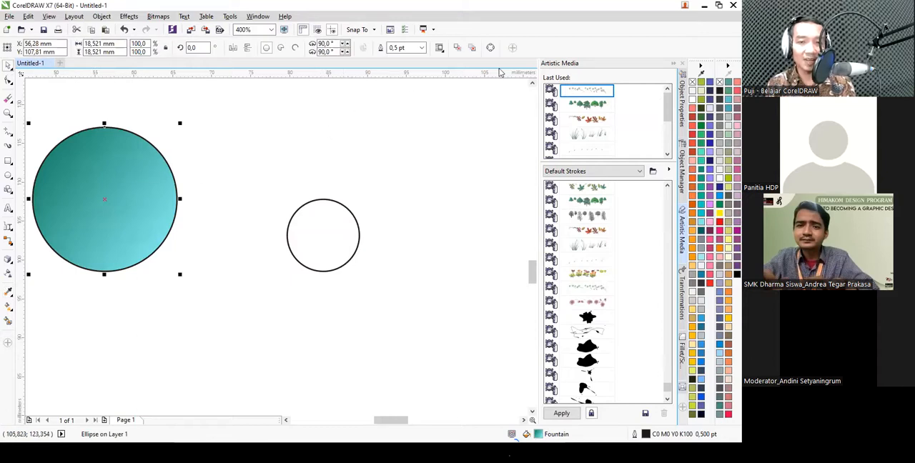
# - Set the large gradient circle's outline width to 1.5 pt
pyautogui.click(421, 51)
pyautogui.click(410, 101)
pyautogui.click(298, 153)
pyautogui.click(152, 164)
# - Copy the large circle's outline, fountain fill and size to the small circle with the Attributes Eyedropper, including Size among the transformations
pyautogui.click(8, 293)
pyautogui.click(63, 303)
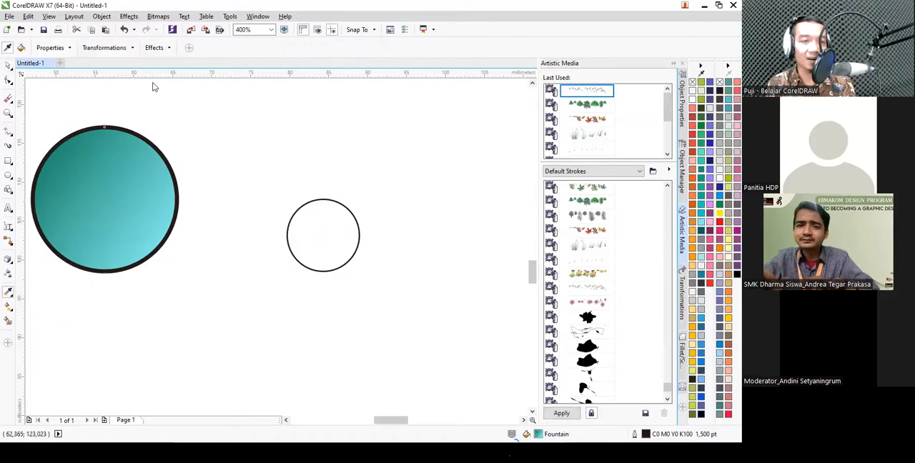
pyautogui.click(120, 49)
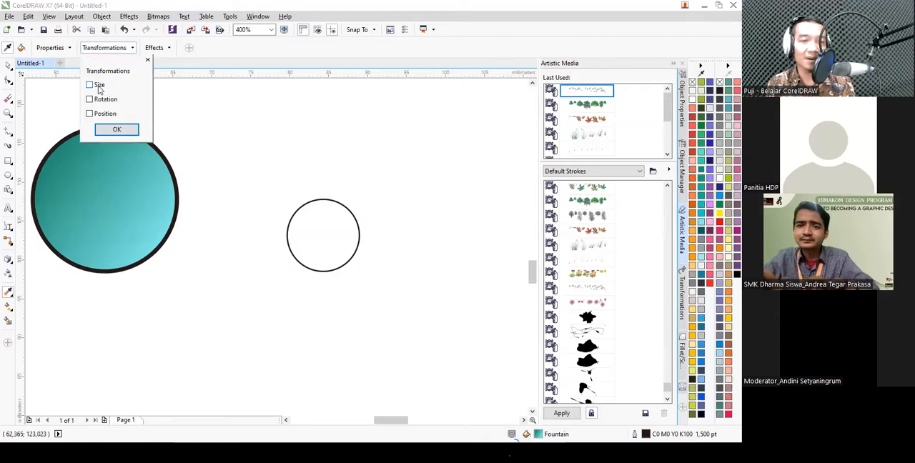
pyautogui.click(116, 130)
pyautogui.scroll(-2, 268, 135)
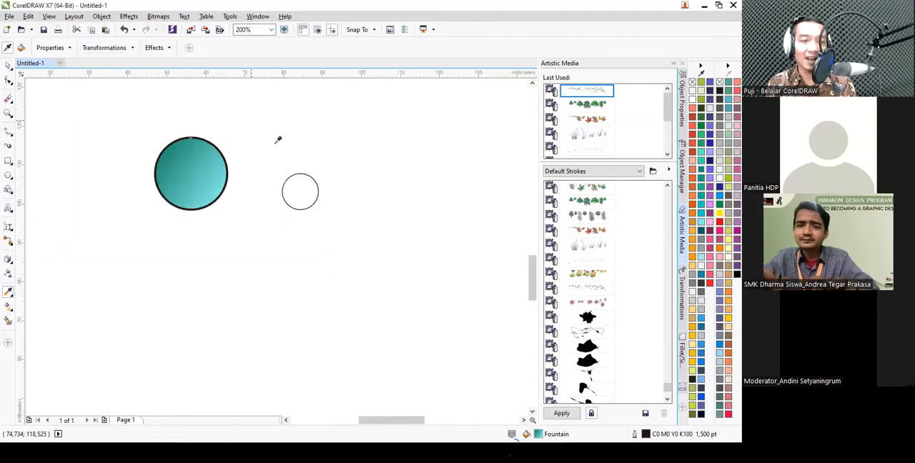
pyautogui.click(156, 47)
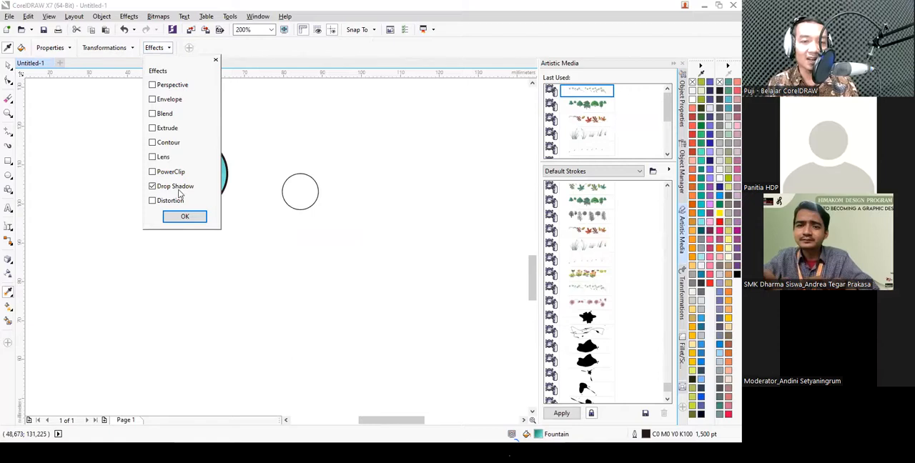
pyautogui.click(491, 62)
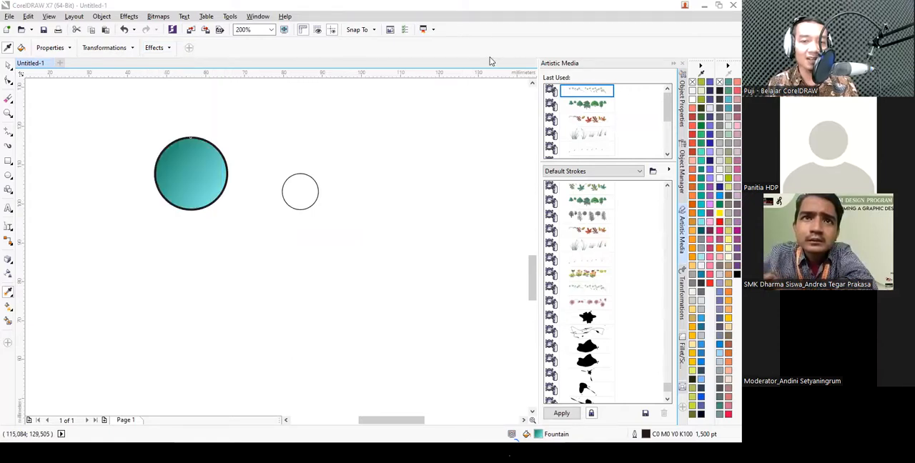
pyautogui.scroll(2, 237, 163)
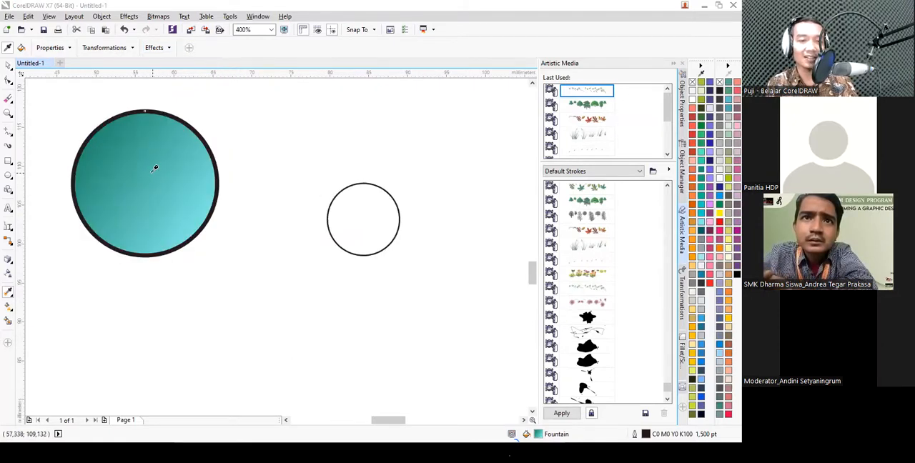
pyautogui.click(359, 210)
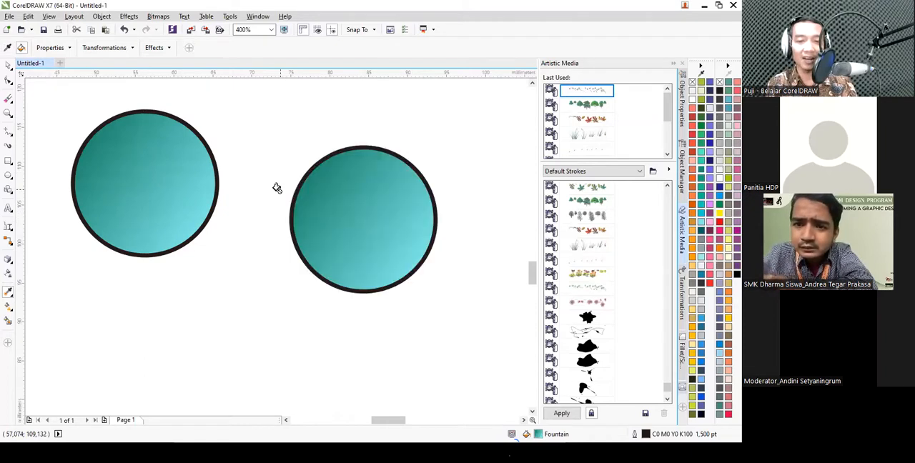
pyautogui.scroll(-2, 315, 193)
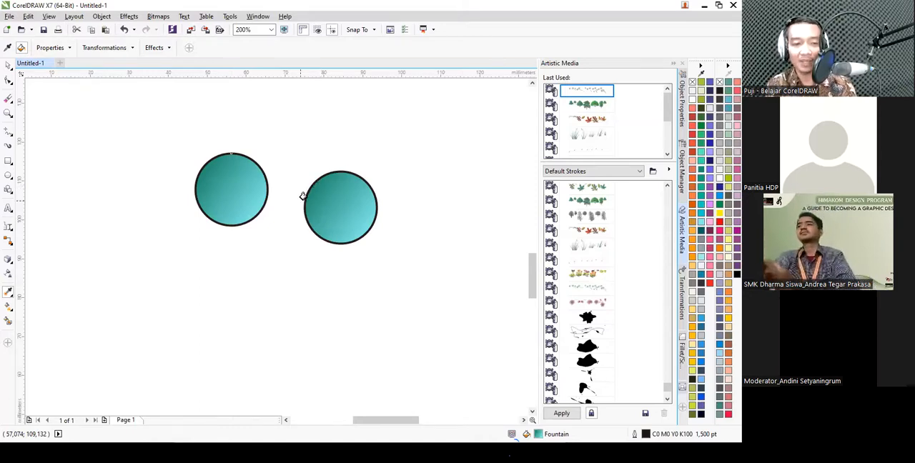
pyautogui.click(11, 312)
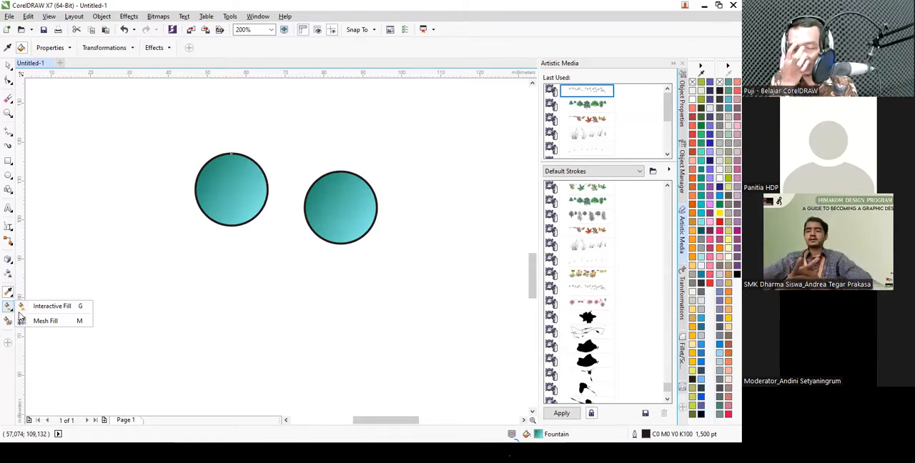
pyautogui.click(90, 238)
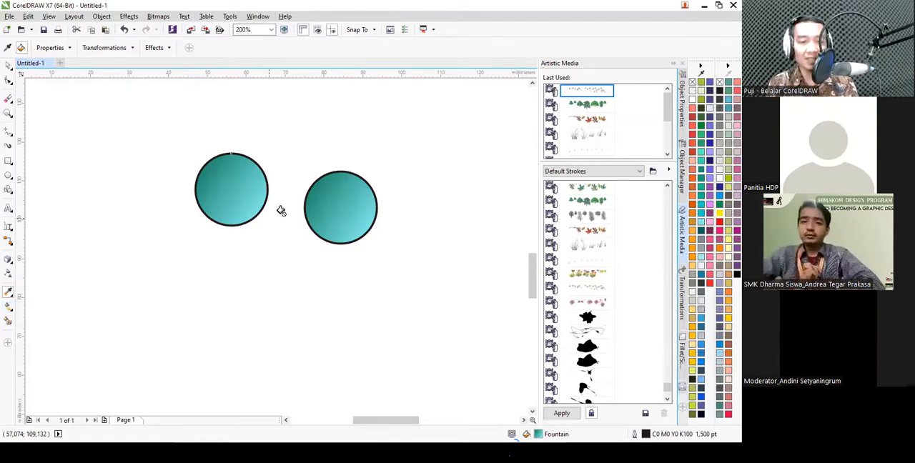
# - Redirect the right circle's linear fountain fill with the Interactive Fill tool, trying several angles and ending horizontally from left edge to right edge
pyautogui.scroll(1, 376, 208)
pyautogui.click(8, 66)
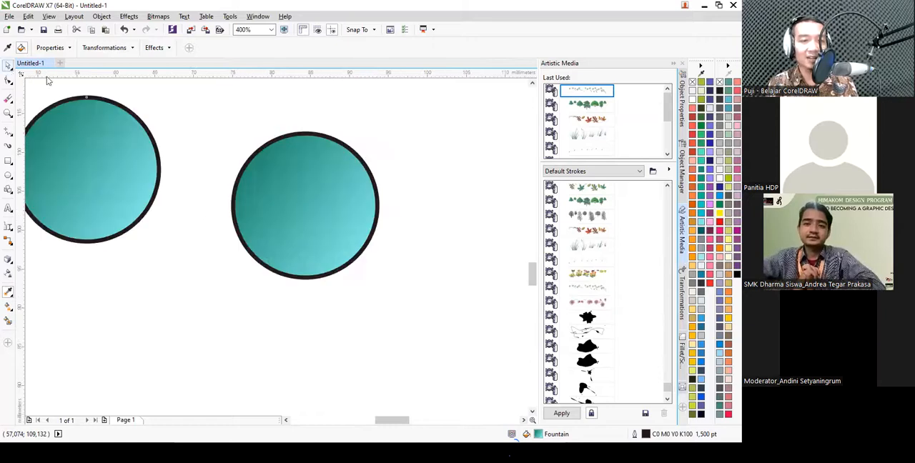
pyautogui.click(253, 174)
pyautogui.click(11, 308)
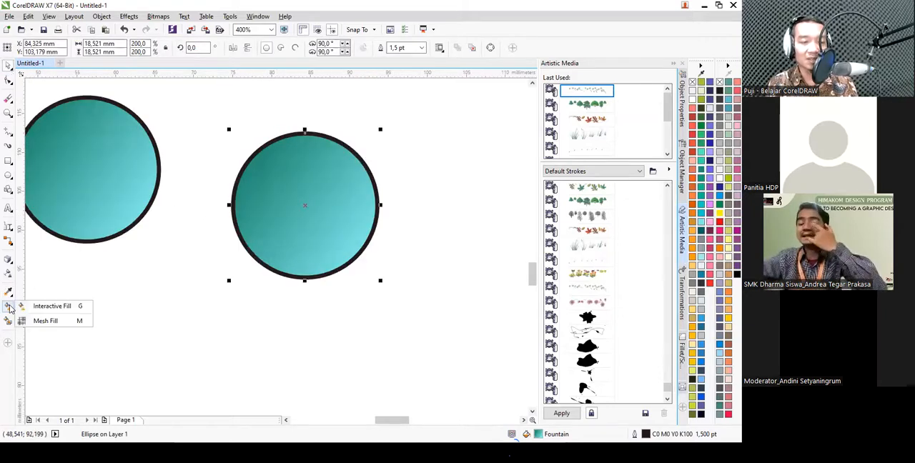
pyautogui.click(52, 307)
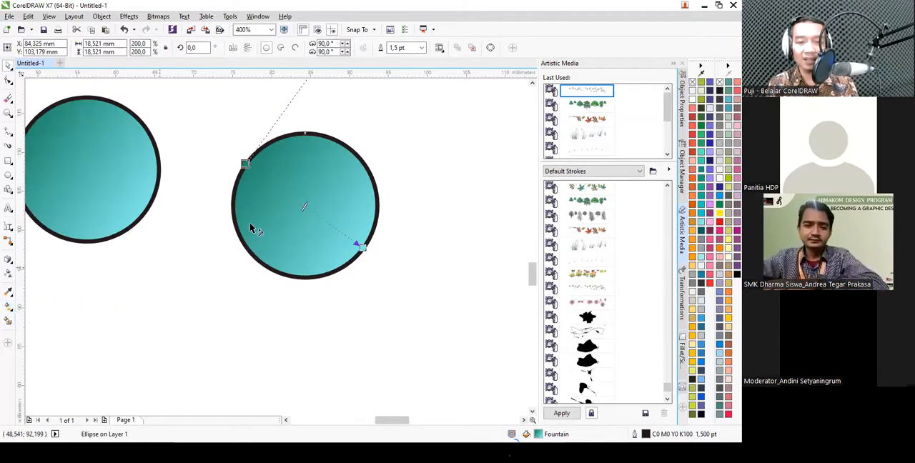
pyautogui.moveTo(375, 219); pyautogui.dragTo(376, 208)
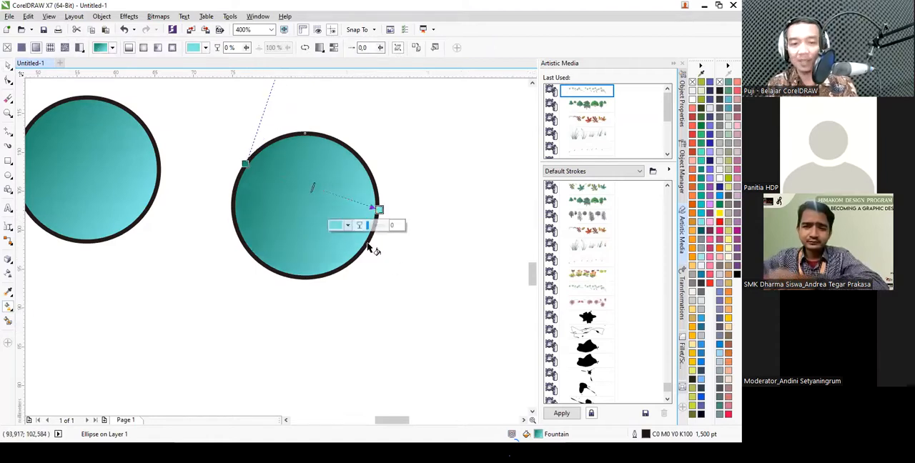
pyautogui.moveTo(288, 270); pyautogui.dragTo(323, 134)
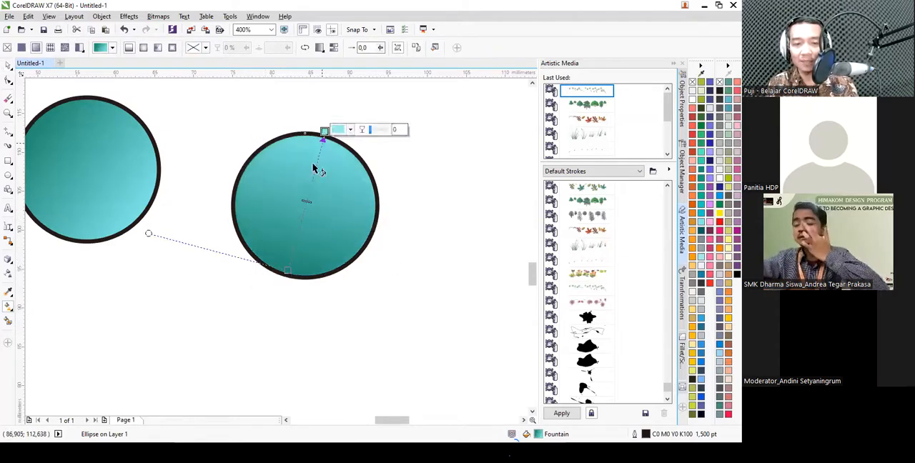
pyautogui.moveTo(317, 277); pyautogui.dragTo(308, 143)
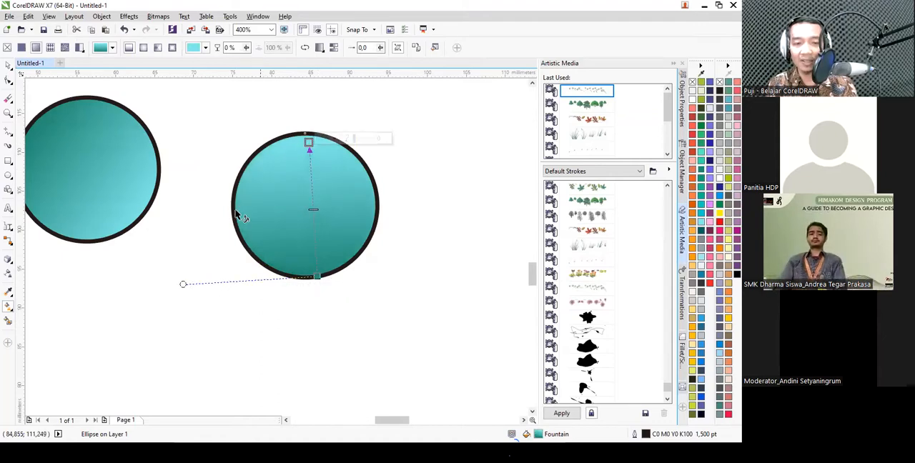
pyautogui.moveTo(238, 211); pyautogui.dragTo(374, 208)
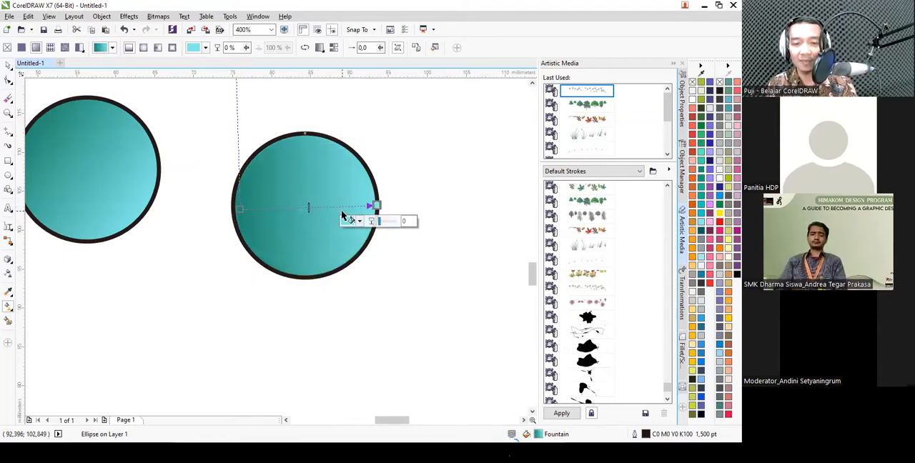
# - Recolor the right circle's fountain fill with orange at its left end and yellow at its right end
pyautogui.scroll(1, 310, 218)
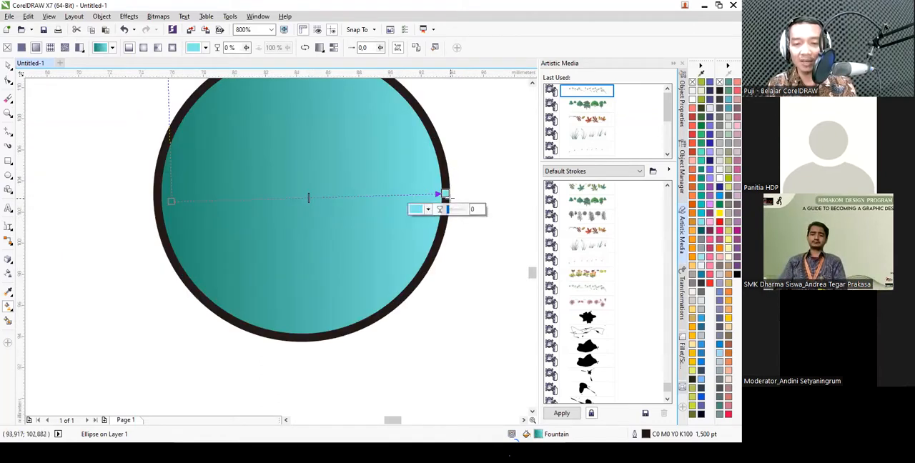
pyautogui.click(720, 213)
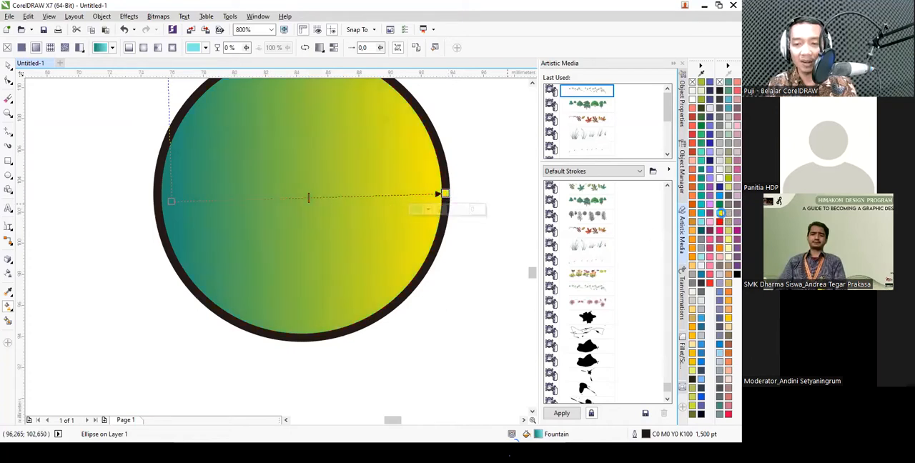
pyautogui.click(720, 251)
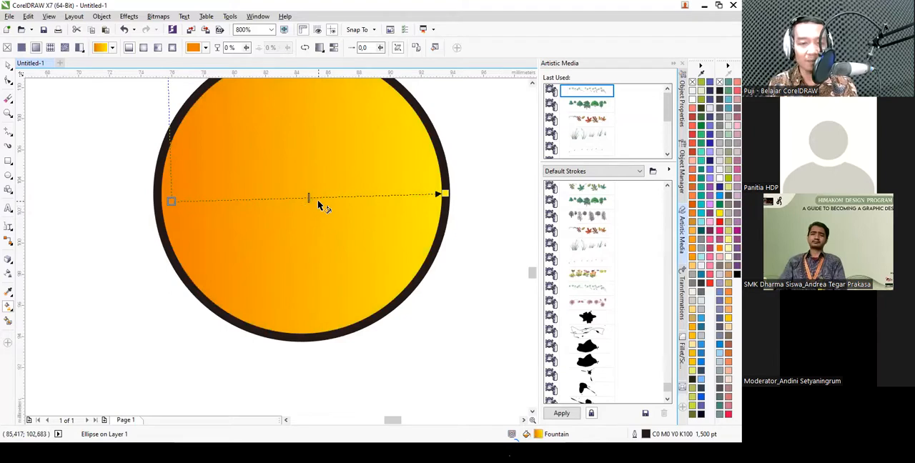
# - Add three intermediate color nodes along the orange-yellow fountain fill, at about 23%, 48% and 74%
pyautogui.doubleClick(318, 199)
pyautogui.moveTo(318, 199); pyautogui.dragTo(303, 198)
pyautogui.doubleClick(235, 201)
pyautogui.click(374, 196)
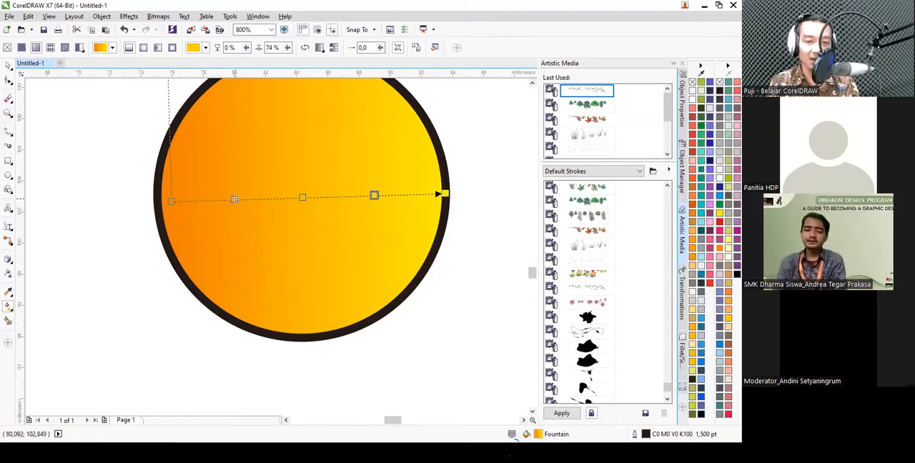
# - Color the fountain fill's three intermediate nodes red, yellow and red from left to right
pyautogui.click(235, 199)
pyautogui.click(720, 225)
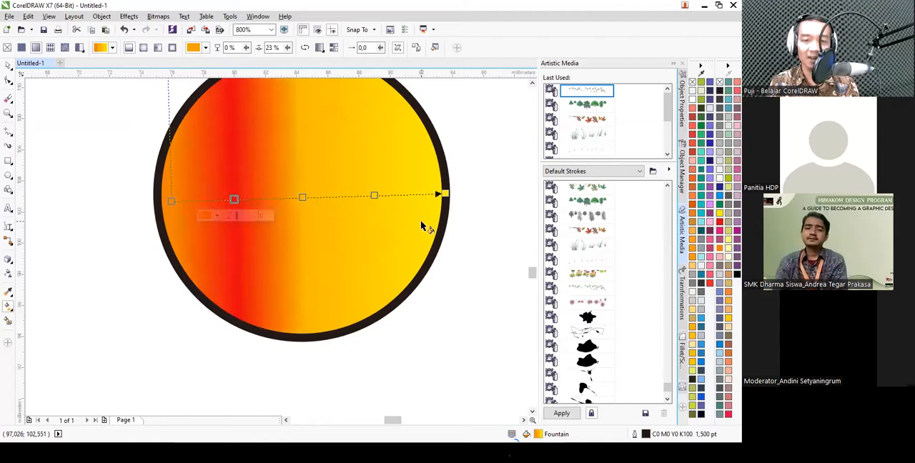
pyautogui.click(719, 213)
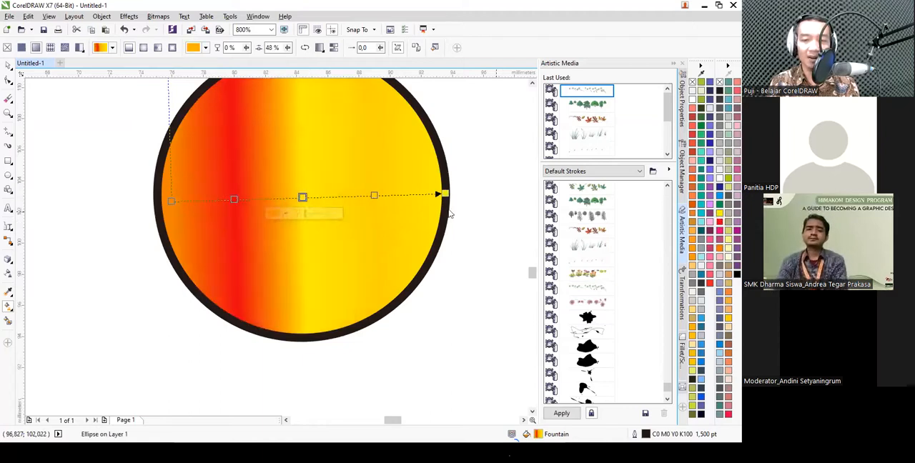
pyautogui.click(373, 196)
pyautogui.click(719, 223)
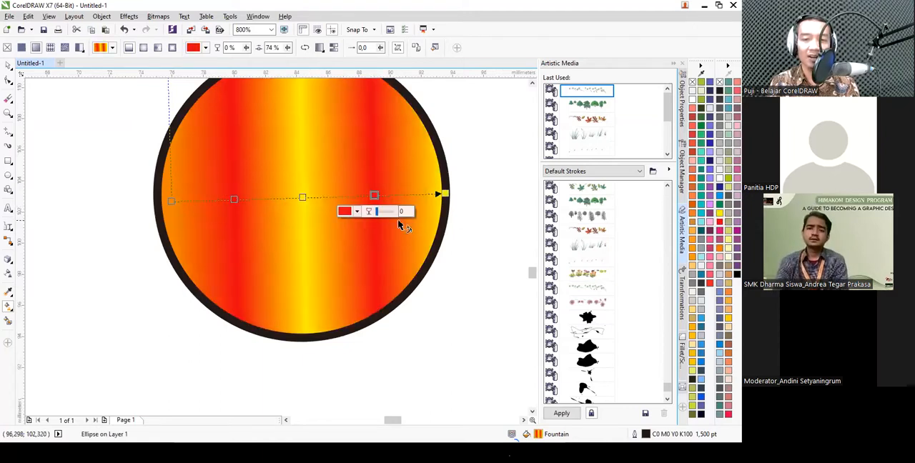
pyautogui.press('space')
pyautogui.scroll(-1, 315, 228)
pyautogui.scroll(-1, 316, 229)
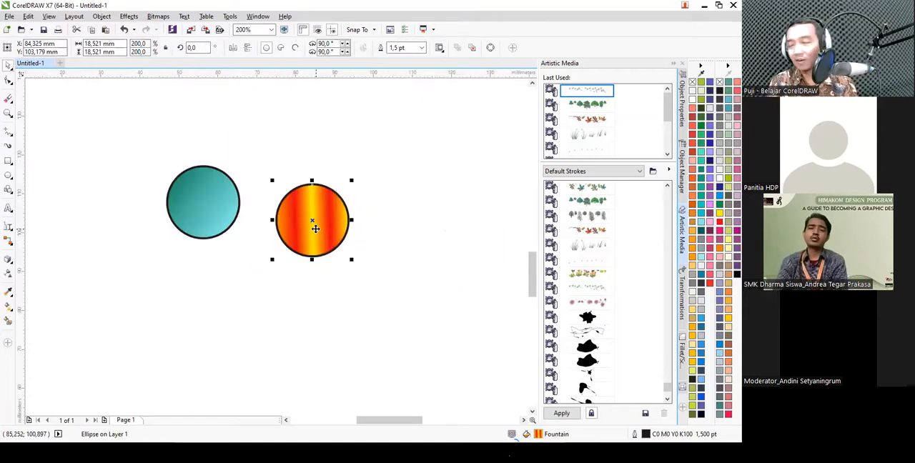
# - Draw a square about 18.5 mm wide to the upper right of the striped circle
pyautogui.click(8, 308)
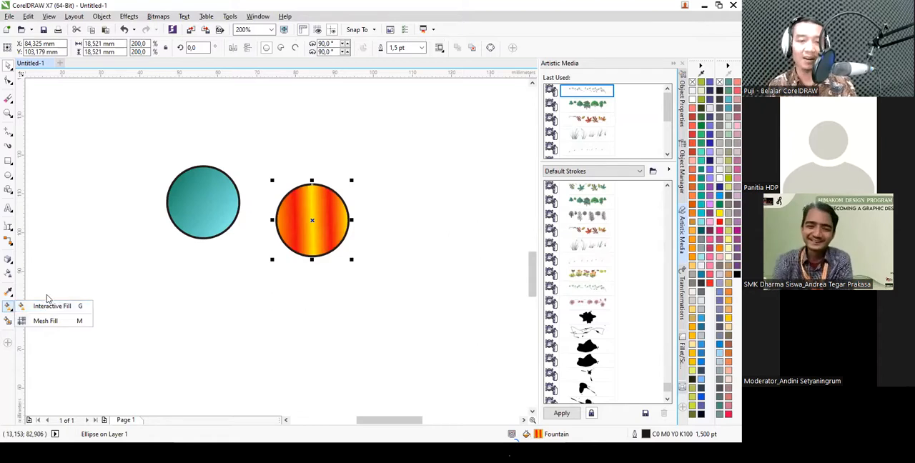
pyautogui.click(12, 164)
pyautogui.moveTo(398, 123); pyautogui.dragTo(465, 198)
pyautogui.scroll(2, 501, 135)
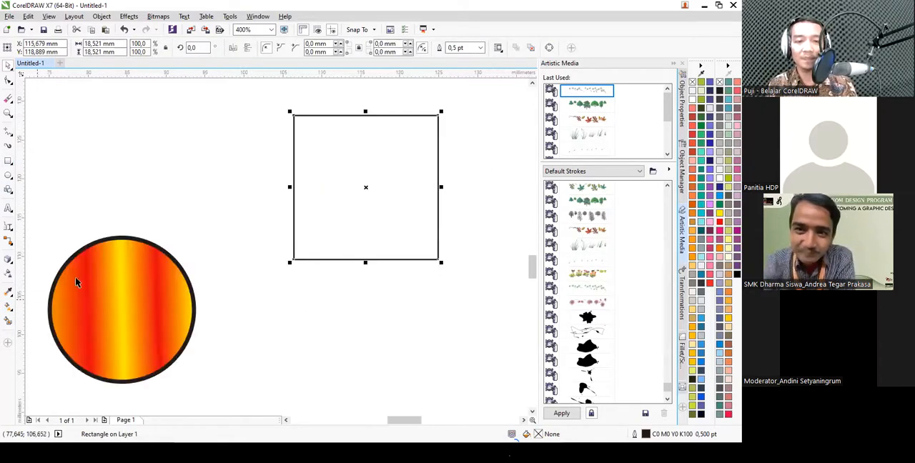
# - Apply a Mesh Fill to the square and add grid lines to make 4 columns and 6 rows
pyautogui.click(9, 308)
pyautogui.click(43, 321)
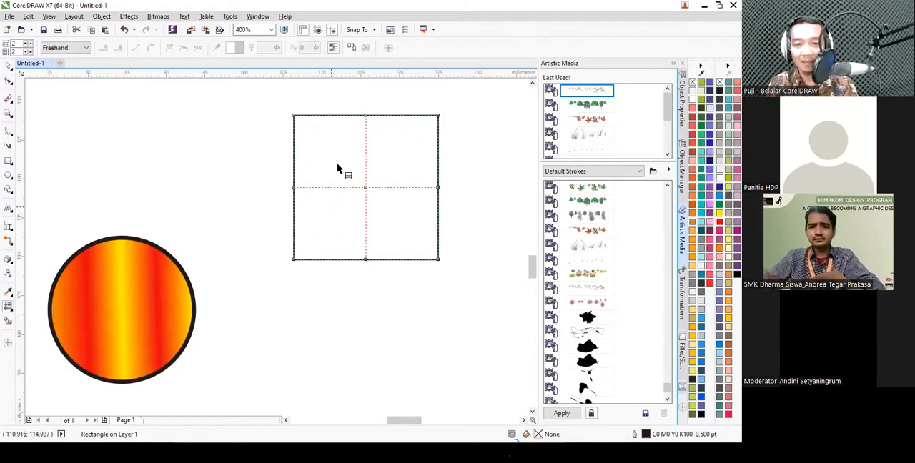
pyautogui.doubleClick(328, 115)
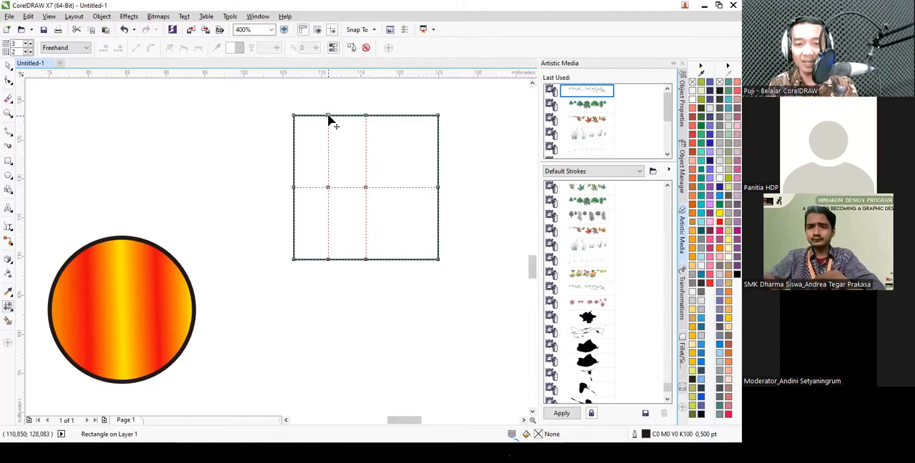
pyautogui.doubleClick(406, 116)
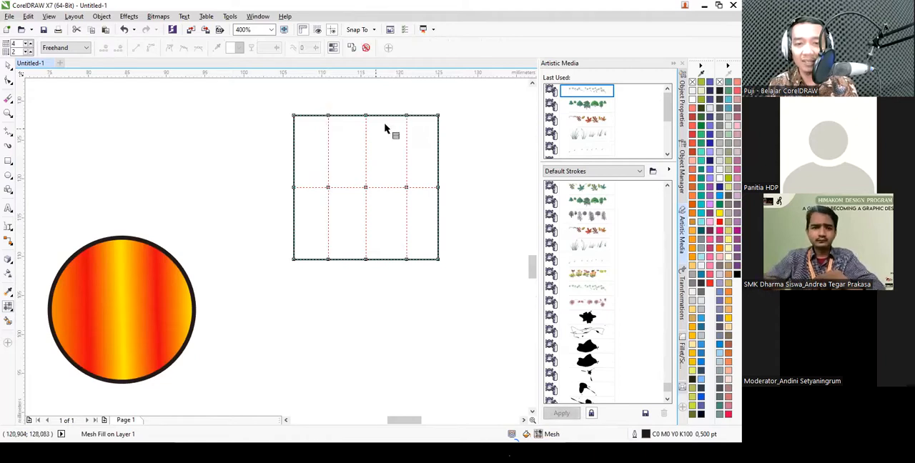
pyautogui.doubleClick(293, 138)
pyautogui.doubleClick(294, 166)
pyautogui.doubleClick(294, 214)
pyautogui.doubleClick(294, 240)
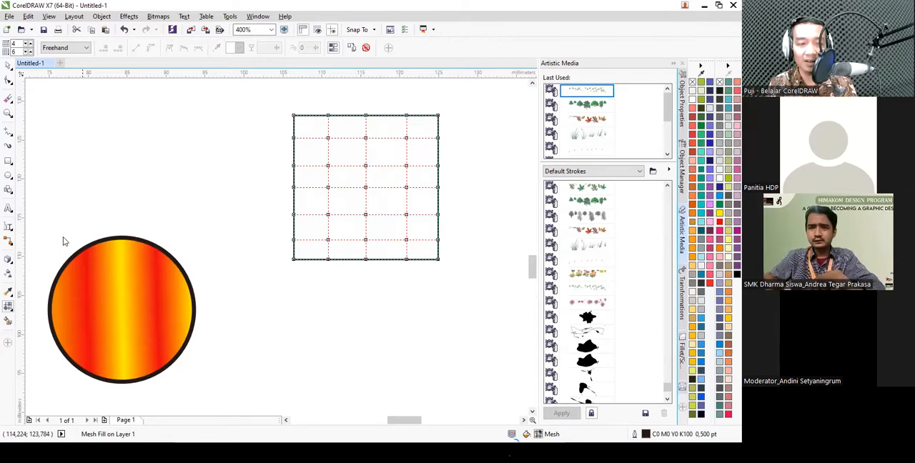
# - Color groups of mesh nodes light cyan near the center, yellow at the upper right, and teal at the lower-right and upper-left corners
pyautogui.moveTo(354, 155)
pyautogui.mouseDown()
pyautogui.moveTo(417, 163)
pyautogui.moveTo(419, 193)
pyautogui.moveTo(411, 206)
pyautogui.moveTo(384, 212)
pyautogui.moveTo(350, 195)
pyautogui.mouseUp()
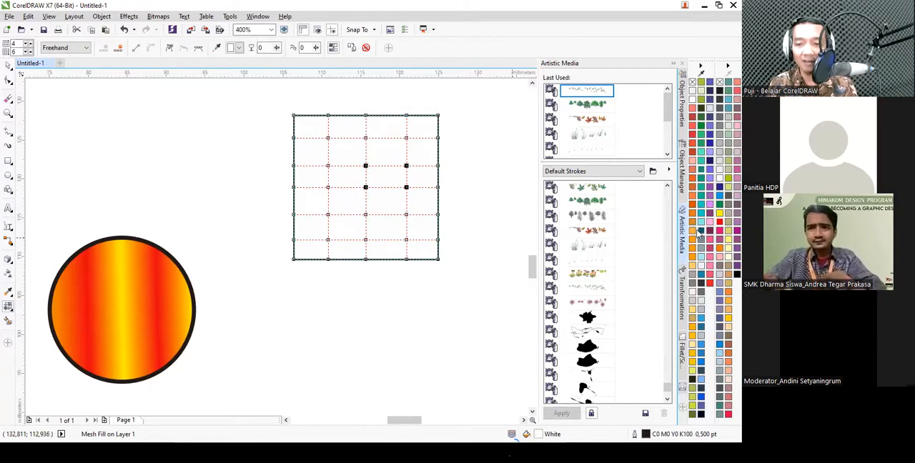
pyautogui.click(702, 223)
pyautogui.moveTo(456, 99)
pyautogui.mouseDown()
pyautogui.moveTo(421, 121)
pyautogui.moveTo(438, 232)
pyautogui.mouseUp()
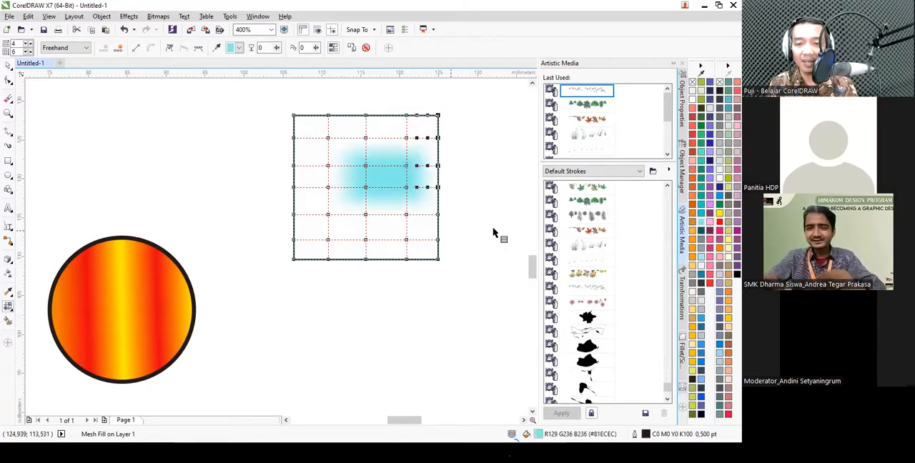
pyautogui.click(721, 218)
pyautogui.moveTo(484, 203)
pyautogui.mouseDown()
pyautogui.moveTo(411, 235)
pyautogui.moveTo(405, 277)
pyautogui.moveTo(517, 276)
pyautogui.mouseUp()
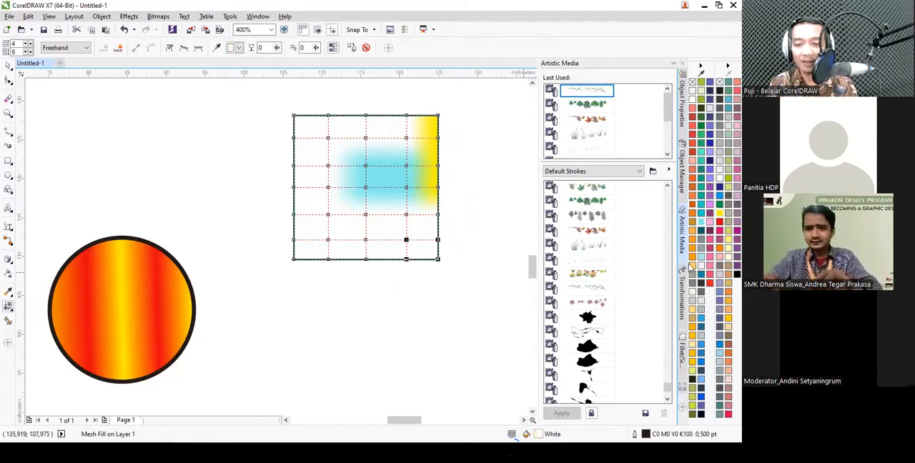
pyautogui.click(698, 203)
pyautogui.moveTo(280, 91)
pyautogui.mouseDown()
pyautogui.moveTo(337, 135)
pyautogui.moveTo(325, 168)
pyautogui.moveTo(276, 204)
pyautogui.moveTo(279, 93)
pyautogui.mouseUp()
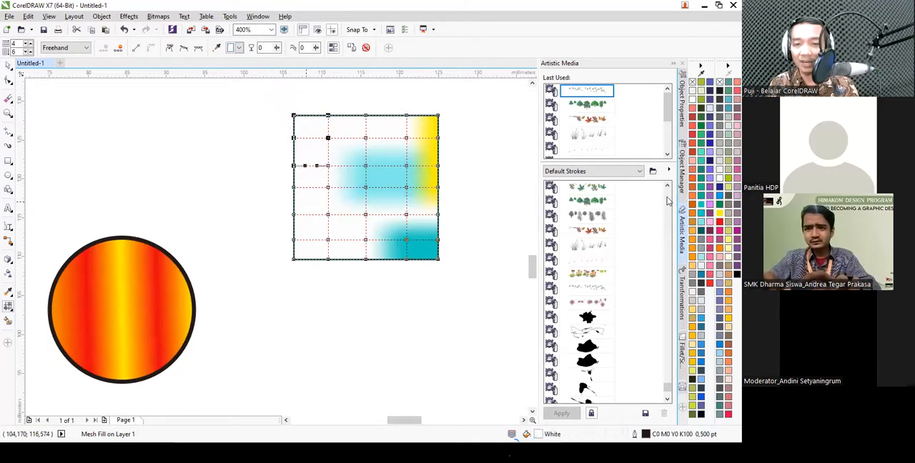
pyautogui.click(701, 213)
pyautogui.press('space')
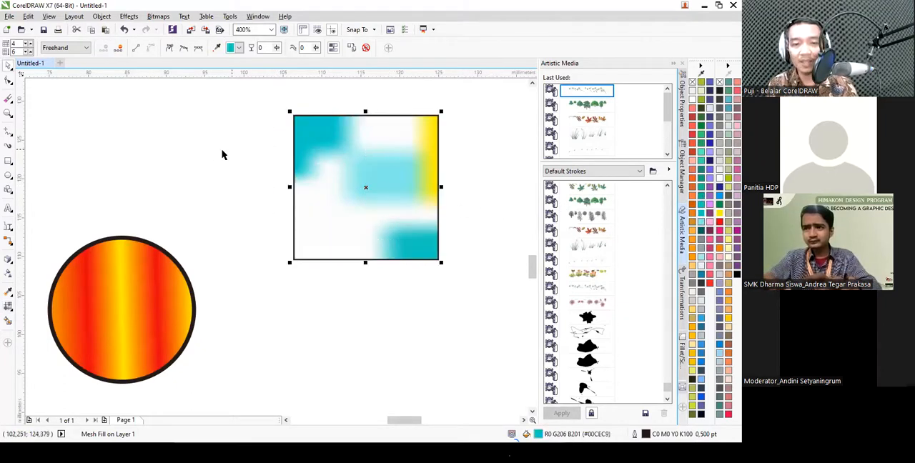
pyautogui.click(210, 159)
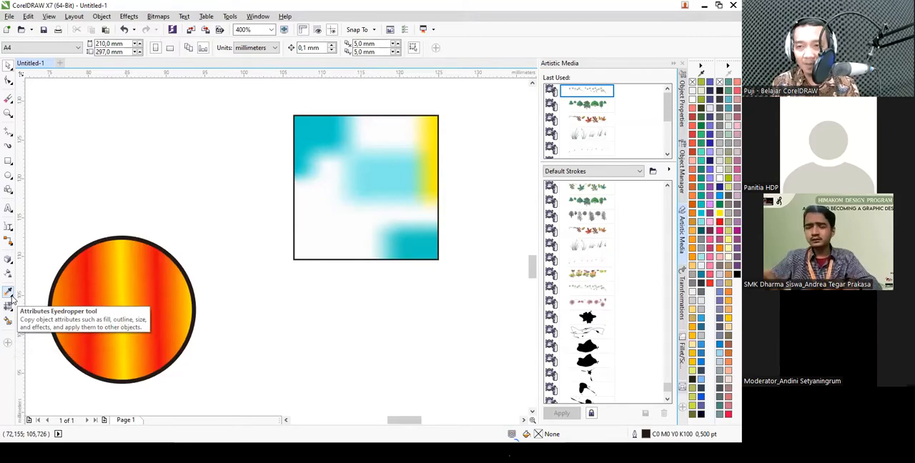
# - Draw an open three-segment line about 35.7 by 45 mm above the circles, its end segments crossing to enclose a triangle
pyautogui.scroll(-2, 319, 200)
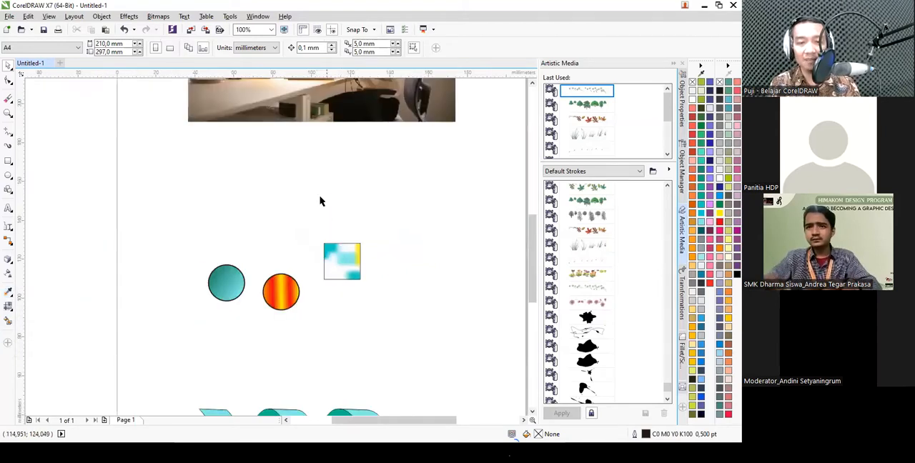
pyautogui.click(8, 133)
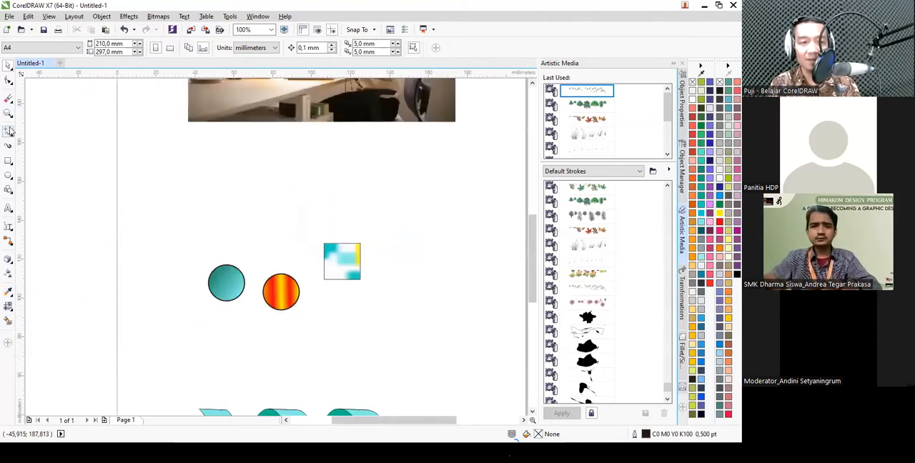
pyautogui.click(207, 244)
pyautogui.click(269, 165)
pyautogui.click(263, 251)
pyautogui.doubleClick(199, 229)
pyautogui.scroll(1, 261, 219)
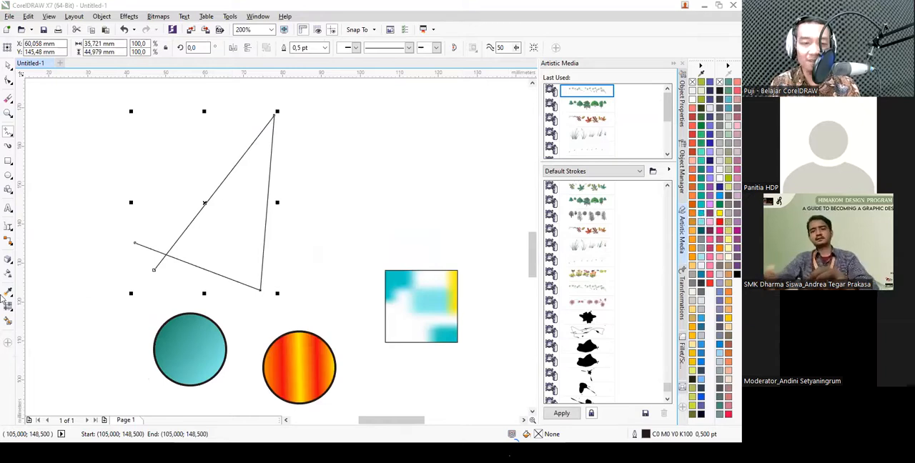
# - Fill the triangle enclosed by the crossing lines with the Smart Fill tool and try palette colors, settling on purple #9B59B6
pyautogui.click(8, 321)
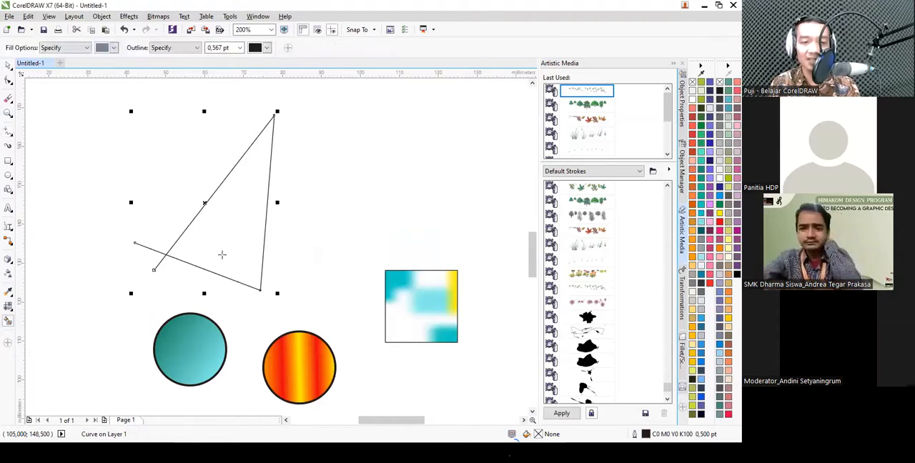
pyautogui.click(222, 255)
pyautogui.click(720, 213)
pyautogui.click(720, 196)
pyautogui.click(710, 152)
pyautogui.click(710, 161)
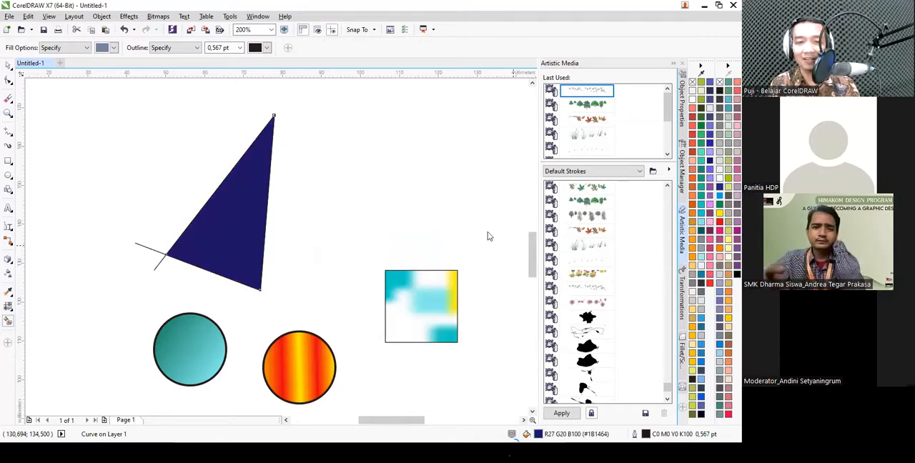
pyautogui.hotkey('ctrl', 'z')
# - Select all the drawn shapes below the photo, including the twisted ribbon
pyautogui.scroll(-3, 335, 194)
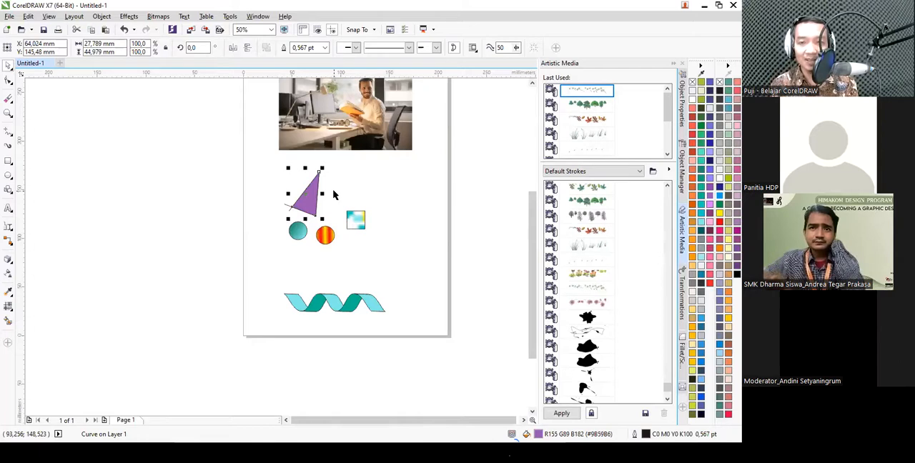
pyautogui.moveTo(436, 360); pyautogui.dragTo(198, 170)
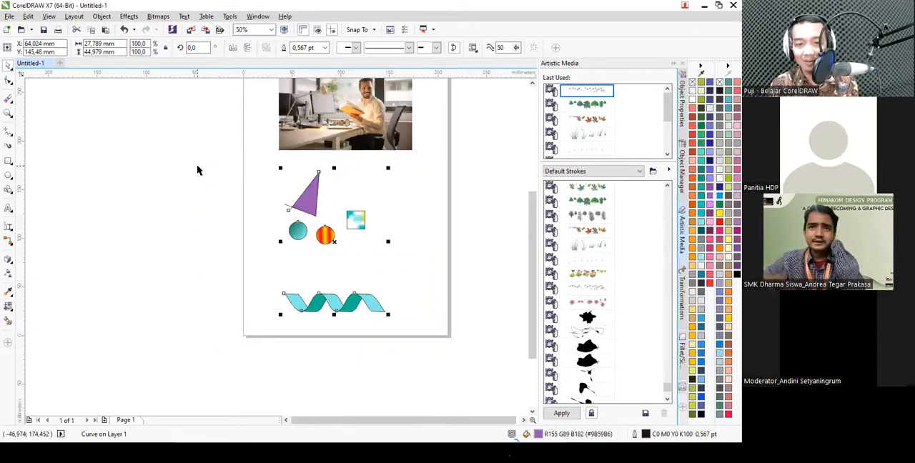
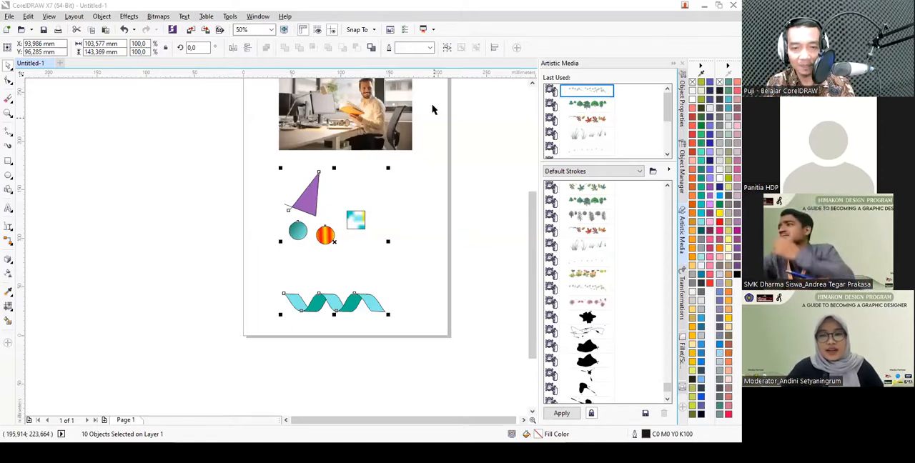
# - Select all the drawn shapes below the photo and delete them
pyautogui.moveTo(432, 350); pyautogui.dragTo(298, 194)
pyautogui.moveTo(243, 161); pyautogui.dragTo(421, 286)
pyautogui.press('Delete')
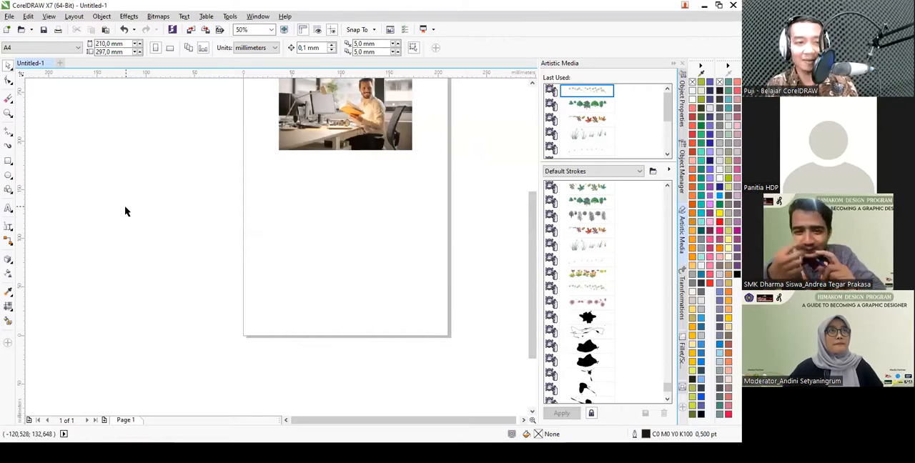
# - Draw a square about 32 mm wide below the photo and round its lower-left and upper-right corners to about 16 mm
pyautogui.click(9, 163)
pyautogui.scroll(1, 348, 235)
pyautogui.moveTo(250, 165); pyautogui.dragTo(312, 205)
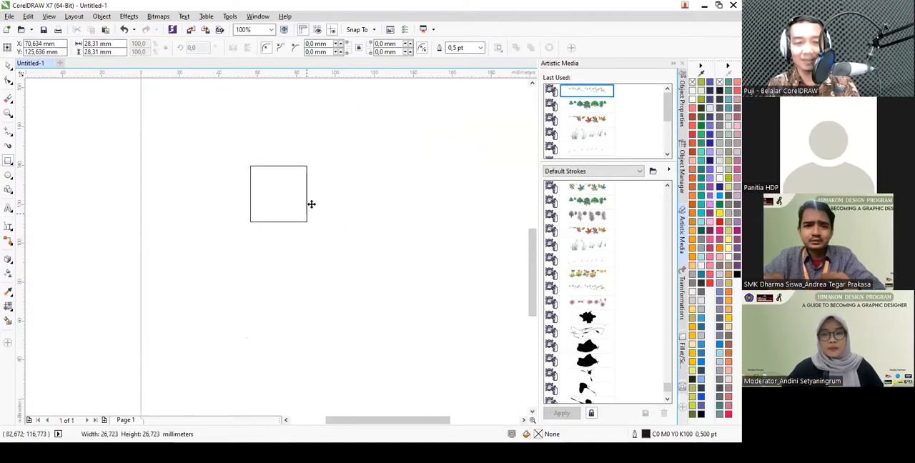
pyautogui.click(9, 80)
pyautogui.moveTo(250, 228); pyautogui.dragTo(252, 206)
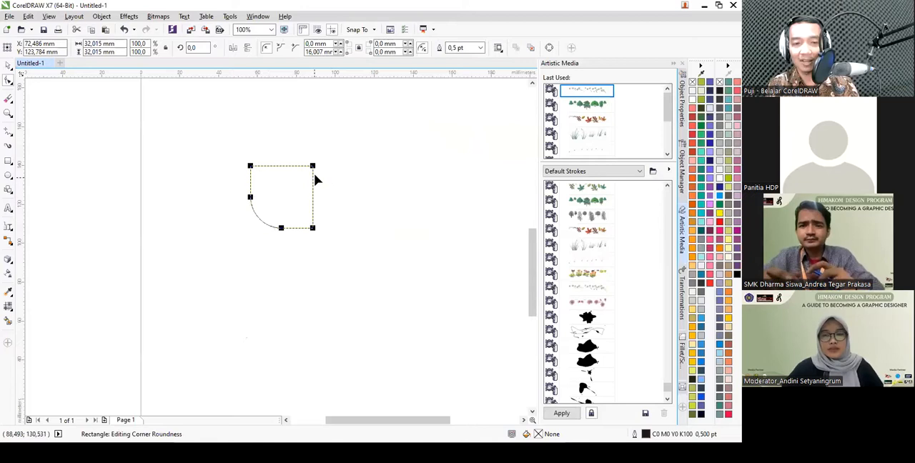
pyautogui.moveTo(313, 167); pyautogui.dragTo(312, 194)
# - Rotate the rounded square to 315° so its sharp corners point up and down, and move it slightly down and left
pyautogui.press('space')
pyautogui.click(285, 192)
pyautogui.moveTo(316, 164); pyautogui.dragTo(321, 198)
pyautogui.click(226, 184)
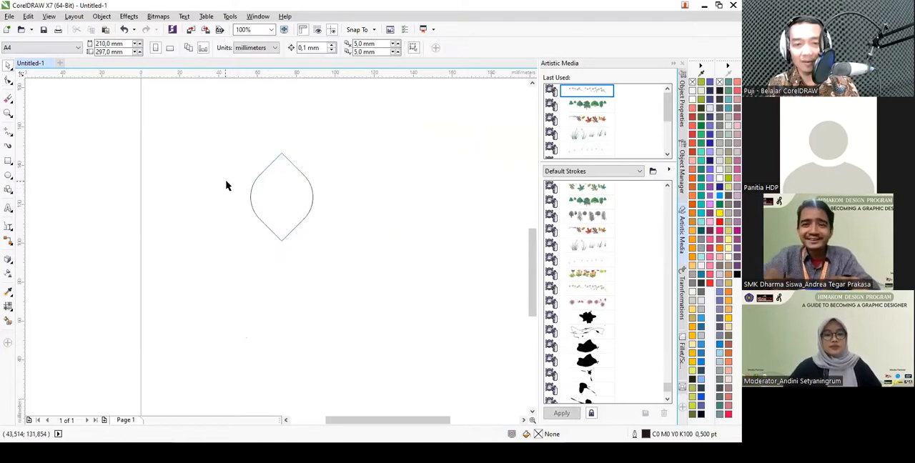
pyautogui.scroll(2, 286, 191)
pyautogui.click(225, 181)
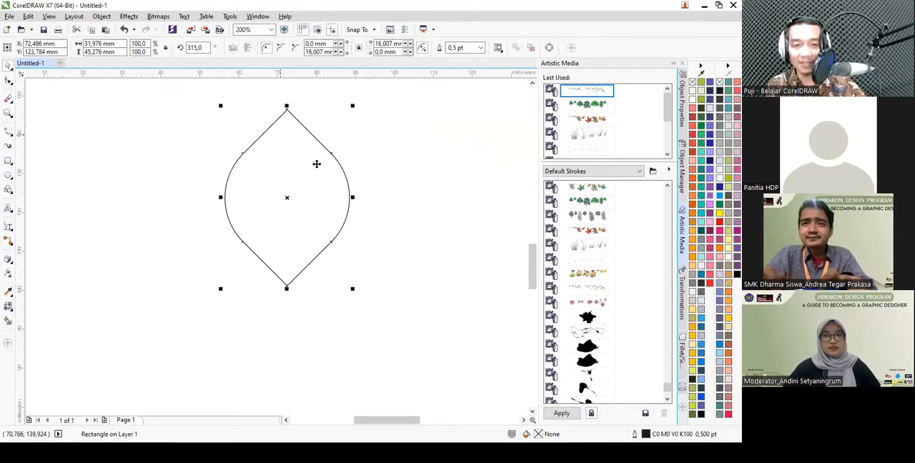
pyautogui.moveTo(317, 164); pyautogui.dragTo(292, 211)
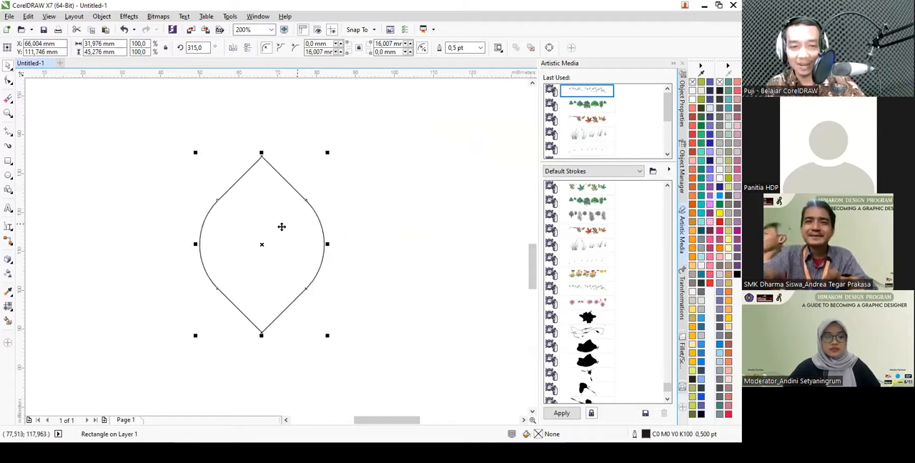
pyautogui.click(9, 259)
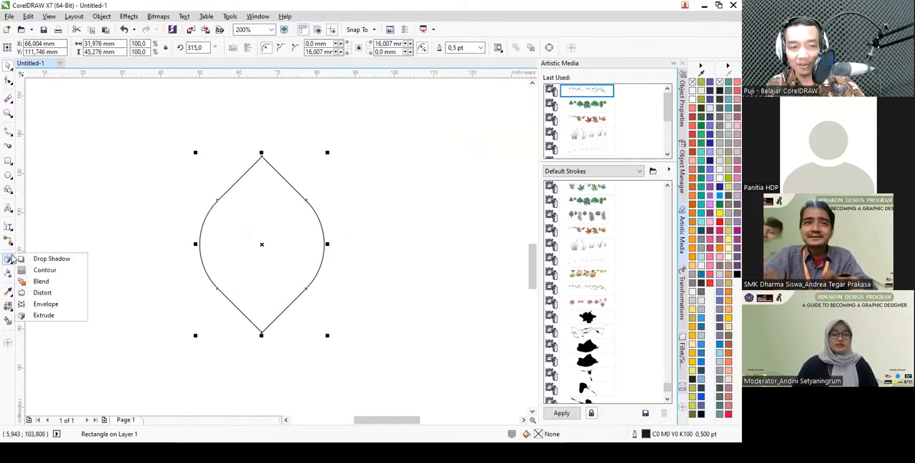
pyautogui.click(48, 270)
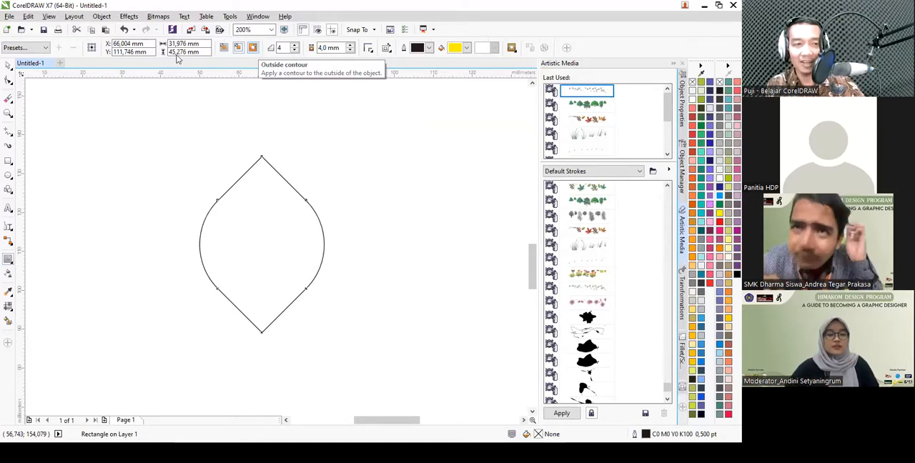
pyautogui.press('space')
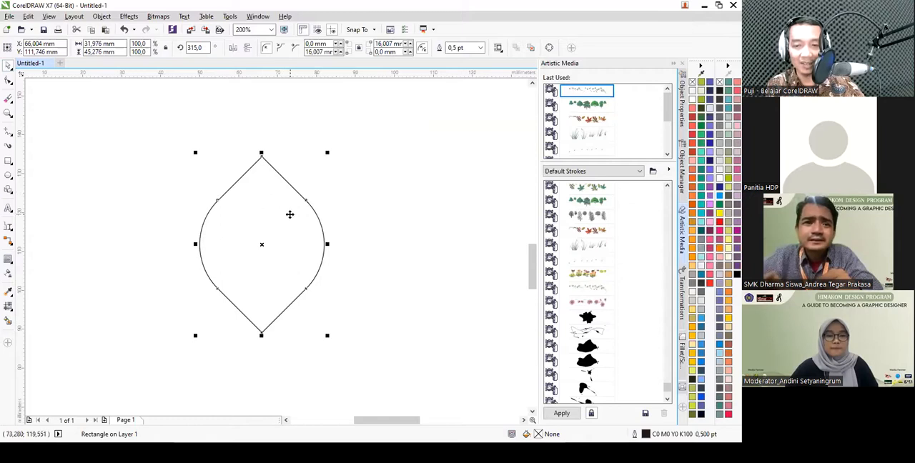
# - Fill the leaf-like shape with dark gray #636E72 and set its outline width to 1 pt
pyautogui.click(702, 294)
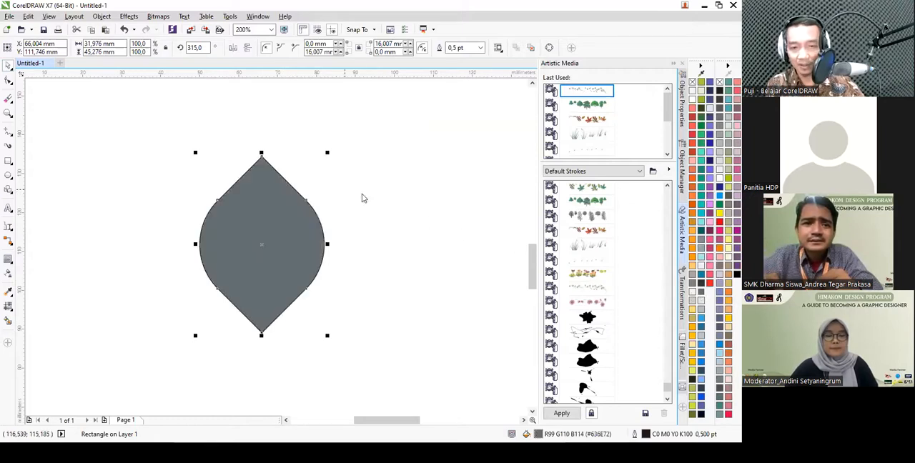
pyautogui.scroll(-2, 314, 191)
pyautogui.scroll(2, 315, 192)
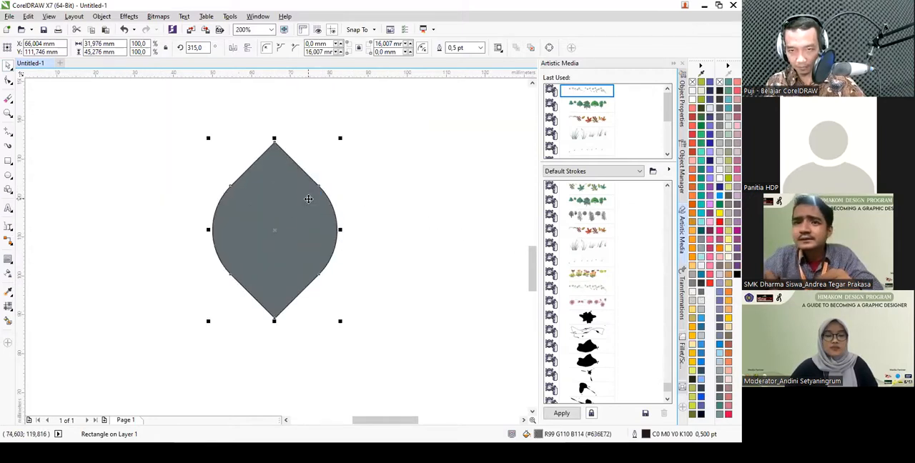
pyautogui.click(480, 47)
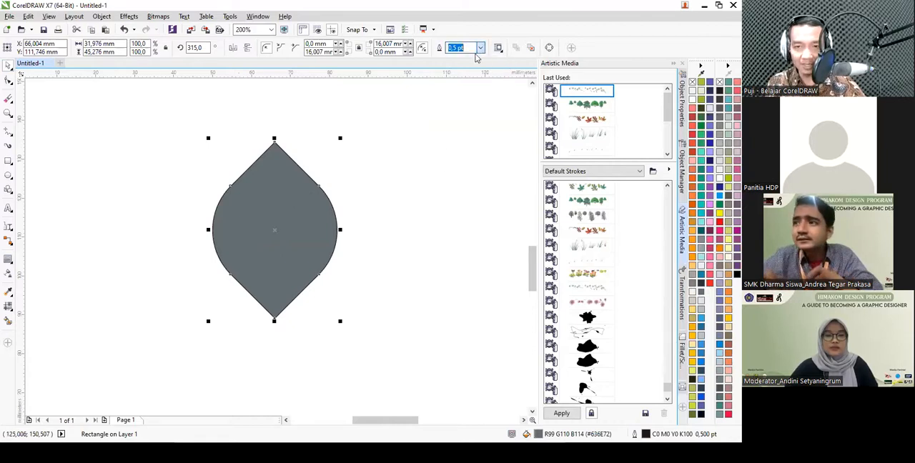
pyautogui.click(468, 91)
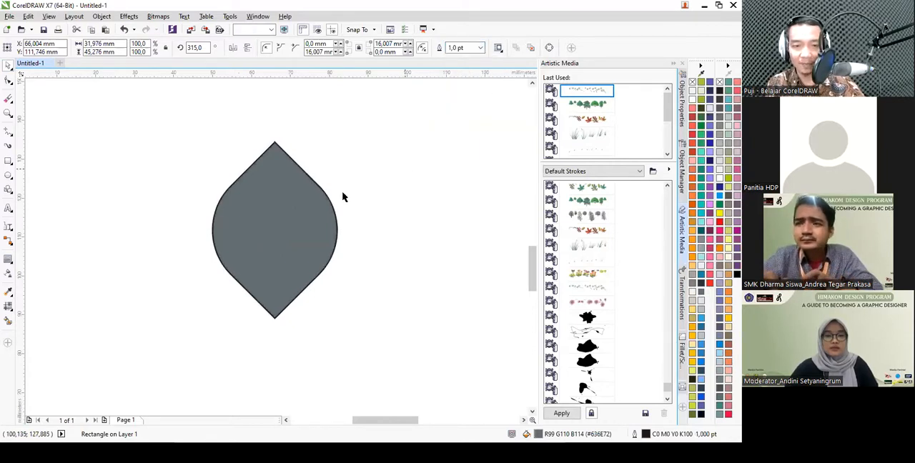
# - Apply an outside contour to the gray shape with 4 steps, a 4 mm offset and a yellow contour fill
pyautogui.click(8, 258)
pyautogui.click(253, 48)
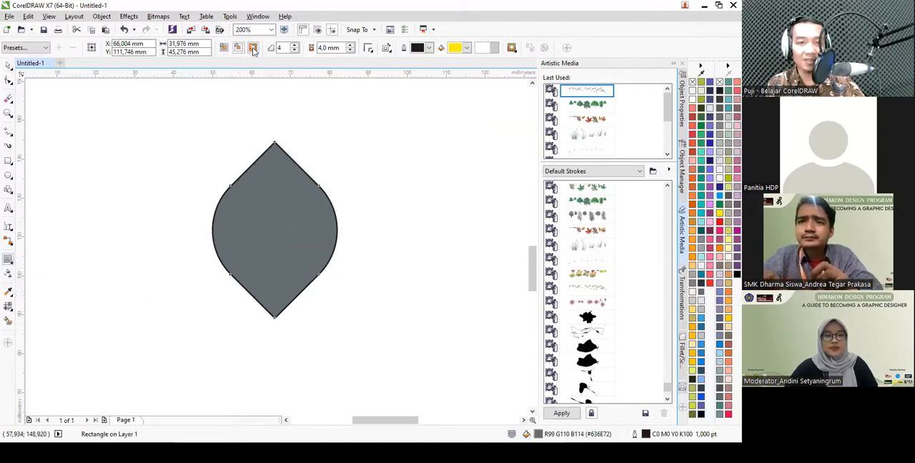
pyautogui.scroll(2, 333, 212)
pyautogui.scroll(-2, 335, 211)
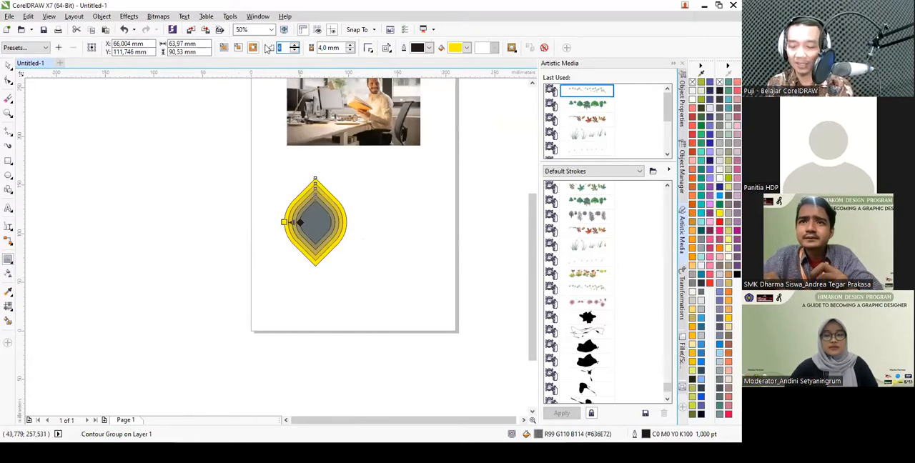
# - Try 2 contour steps, then set the number of contour steps to 6
pyautogui.press('Return')
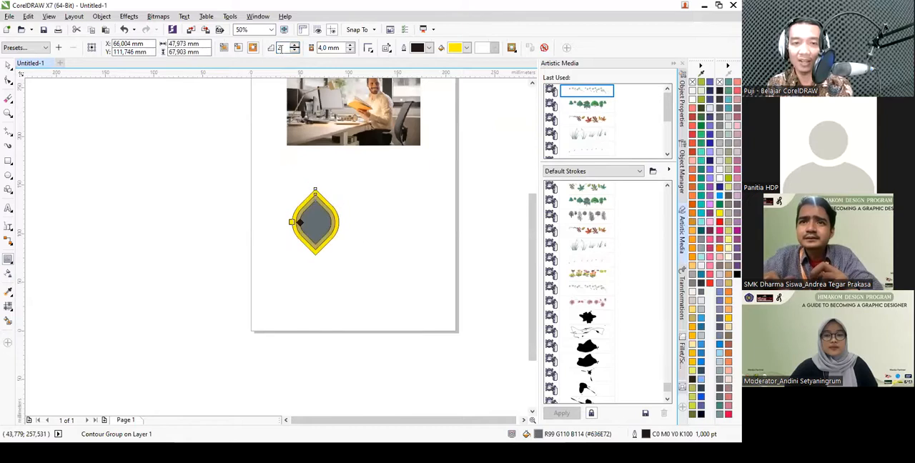
pyautogui.write('6')
pyautogui.press('Return')
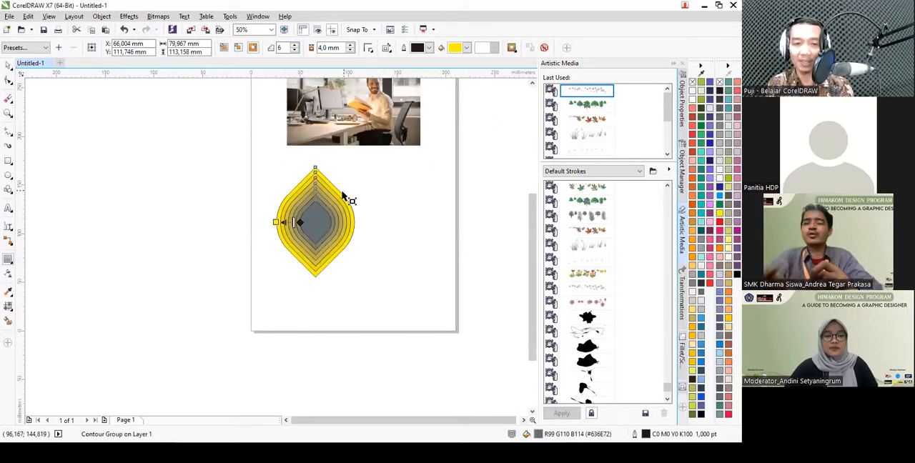
pyautogui.scroll(2, 344, 196)
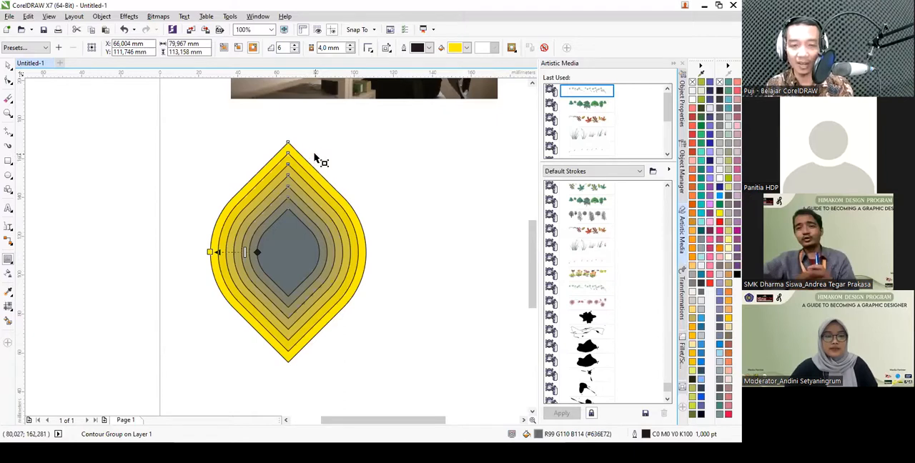
# - Break the contour group apart and move the resulting objects together about 16 mm to the right
pyautogui.hotkey('ctrl', 'k')
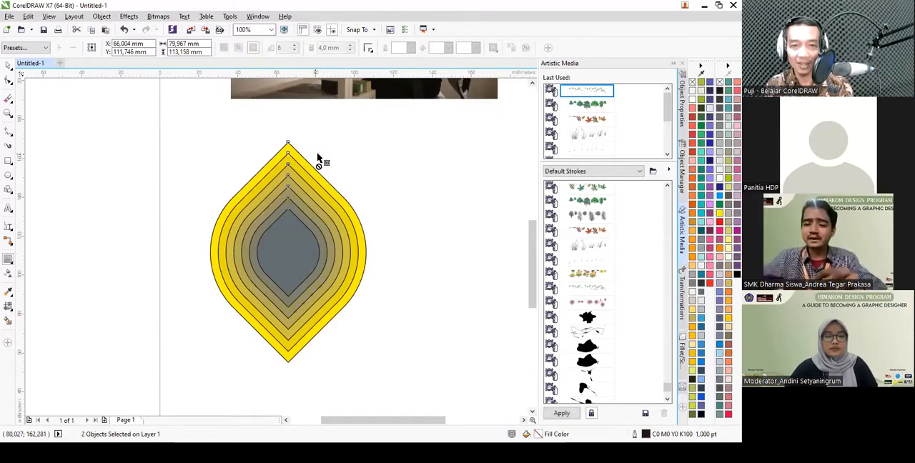
pyautogui.press('space')
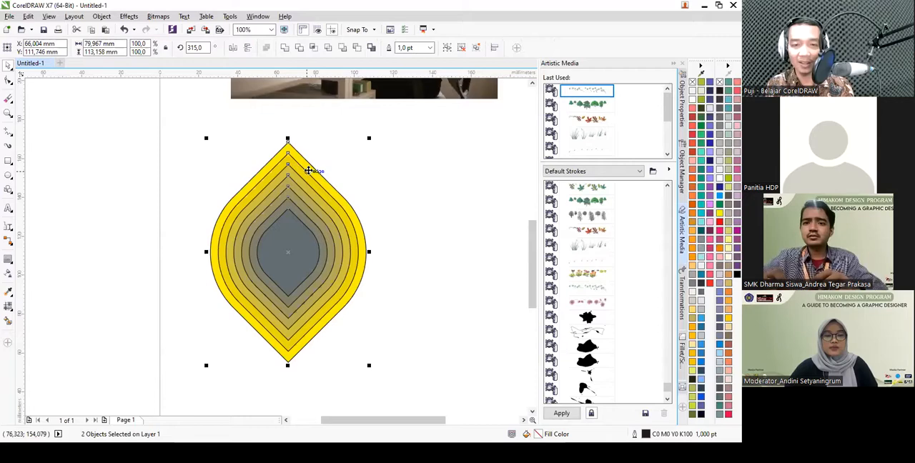
pyautogui.moveTo(309, 175); pyautogui.dragTo(427, 164)
pyautogui.moveTo(426, 165); pyautogui.dragTo(301, 177)
pyautogui.moveTo(301, 177)
pyautogui.mouseDown()
pyautogui.moveTo(411, 190)
pyautogui.moveTo(306, 185)
pyautogui.mouseUp()
pyautogui.moveTo(305, 186); pyautogui.dragTo(344, 179)
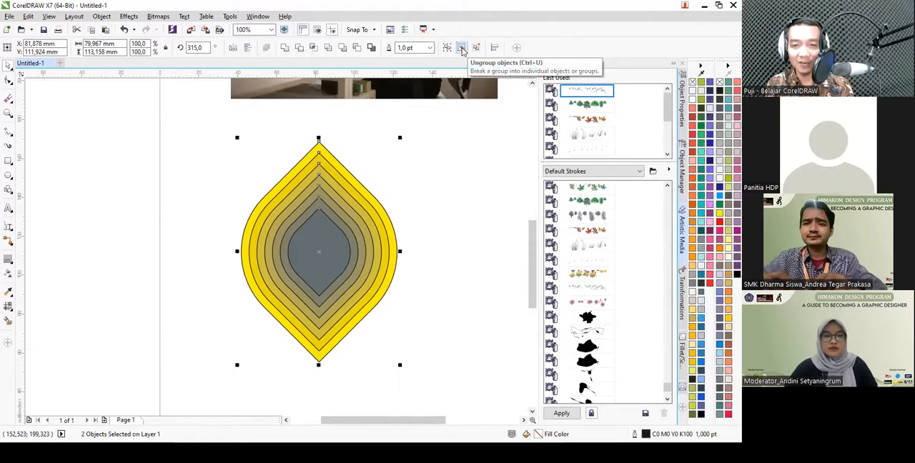
# - Group the gray shape with its contour rings, then ungroup all objects into separate shapes
pyautogui.rightClick(314, 190)
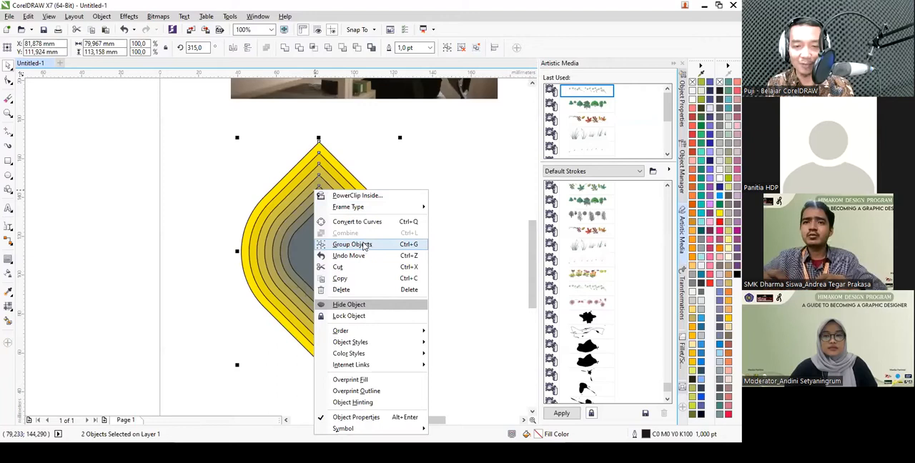
pyautogui.click(363, 245)
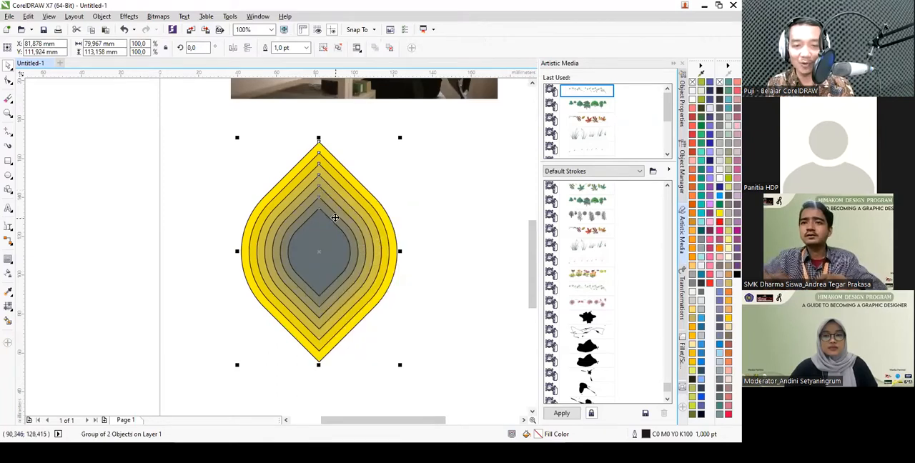
pyautogui.rightClick(338, 173)
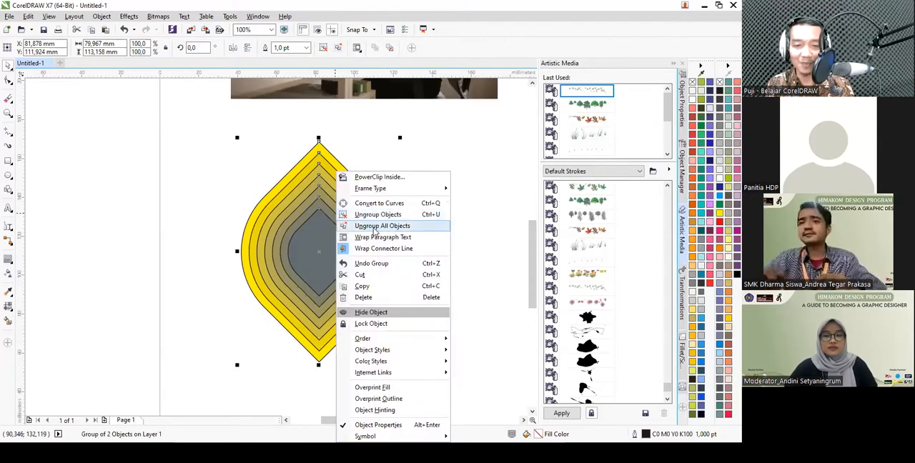
pyautogui.click(384, 226)
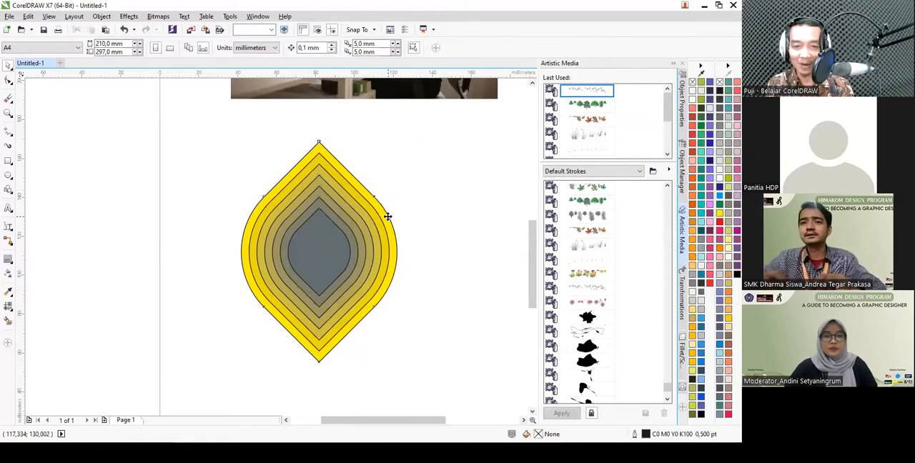
# - Fill the outermost ring with teal #00CEC9, then give it a linear fountain fill fading to white at the lower tip
pyautogui.click(390, 214)
pyautogui.click(702, 214)
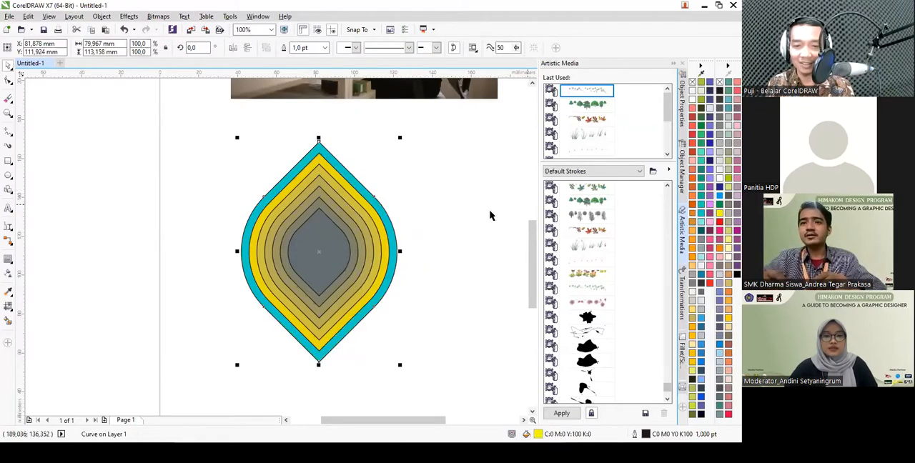
pyautogui.click(13, 308)
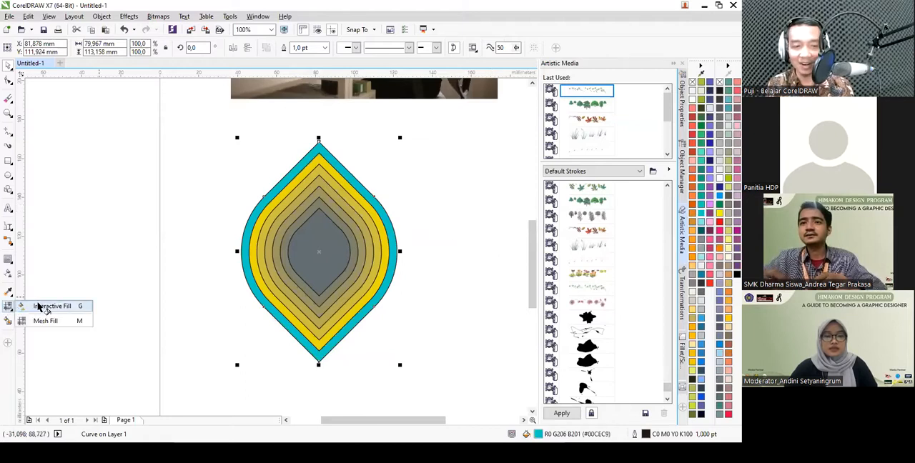
pyautogui.click(44, 308)
pyautogui.moveTo(318, 142); pyautogui.dragTo(316, 357)
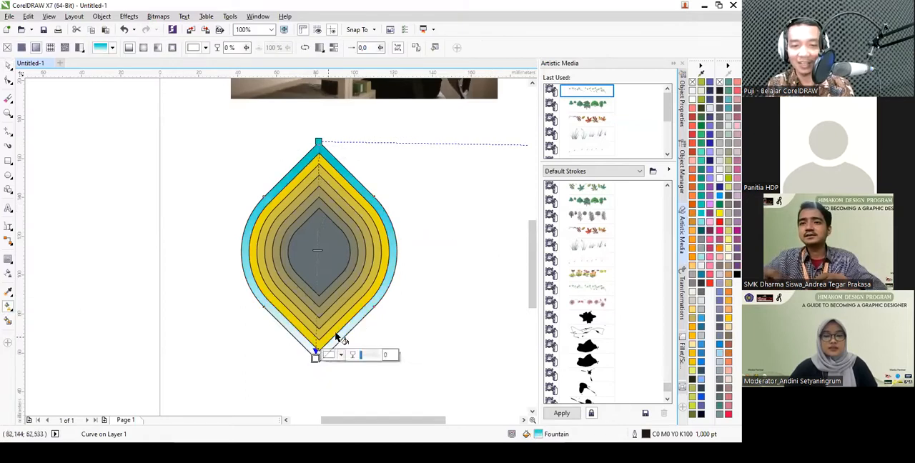
pyautogui.press('space')
# - Color the second ring from the outside purple and the third ring bright yellow
pyautogui.click(385, 236)
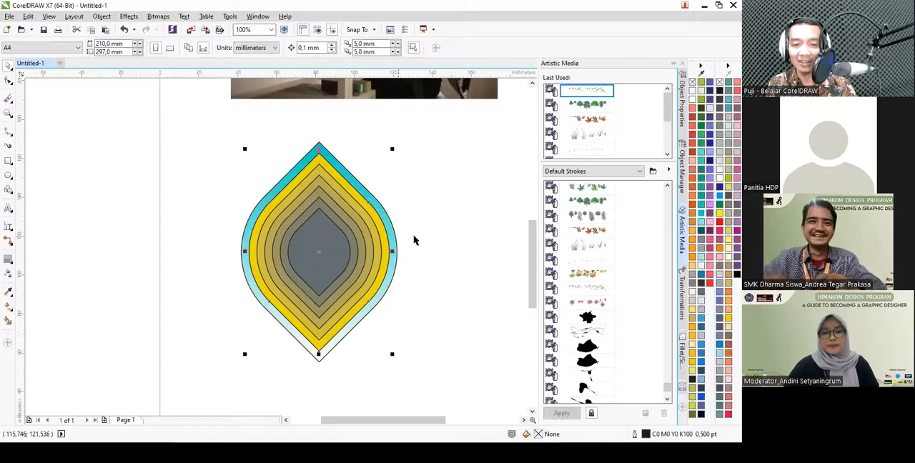
pyautogui.click(709, 213)
pyautogui.click(444, 211)
pyautogui.click(374, 232)
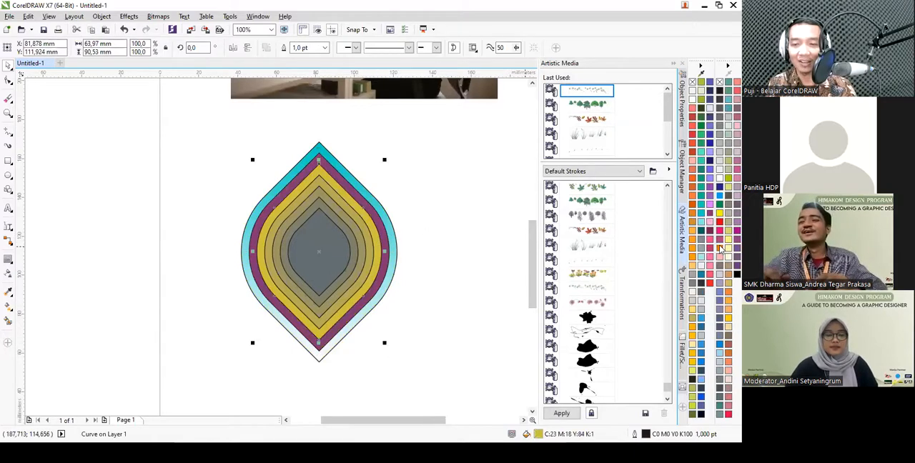
pyautogui.click(720, 217)
pyautogui.click(429, 186)
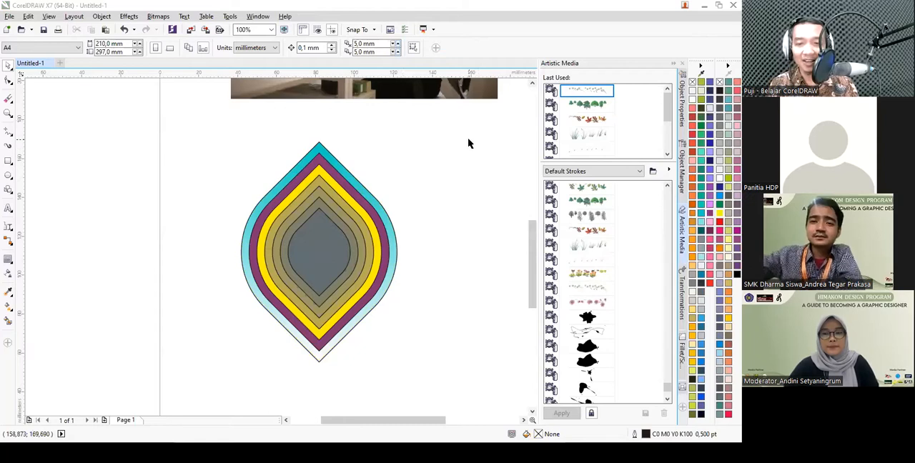
# - Delete all the nested colored rings and the gray shape below the photo
pyautogui.scroll(-2, 388, 177)
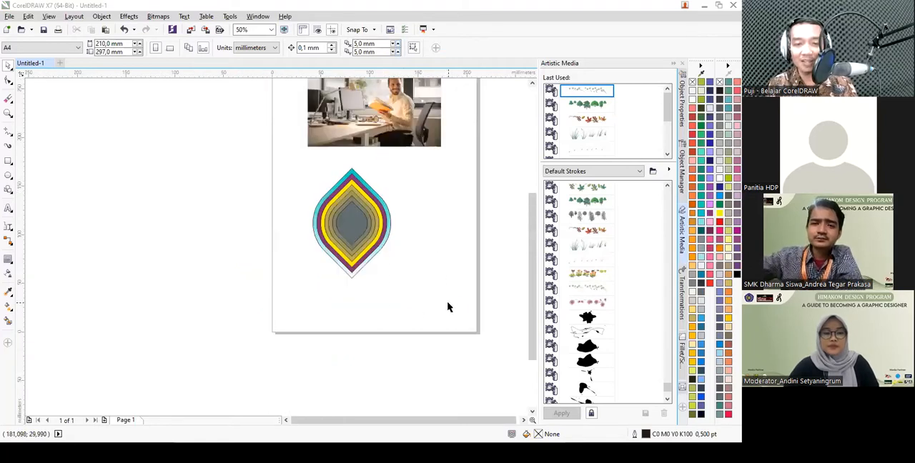
pyautogui.press('Delete')
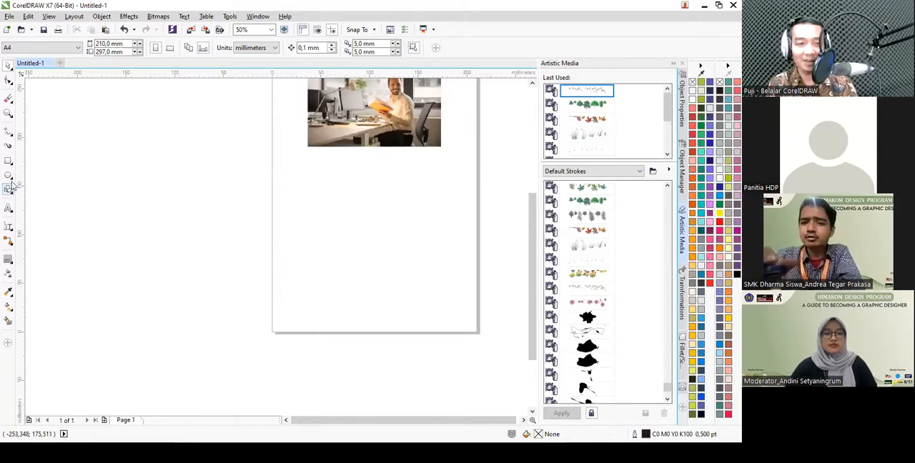
# - Draw the first three straight sides of a four-sided freehand outline, about 48 by 49 mm, below the photo
pyautogui.click(10, 133)
pyautogui.click(41, 128)
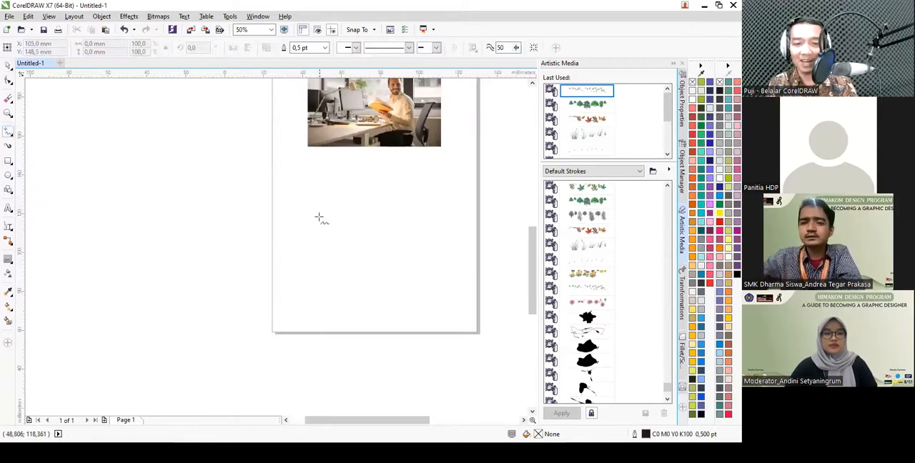
pyautogui.scroll(2, 315, 232)
pyautogui.click(312, 170)
pyautogui.doubleClick(310, 266)
pyautogui.doubleClick(404, 256)
pyautogui.doubleClick(404, 190)
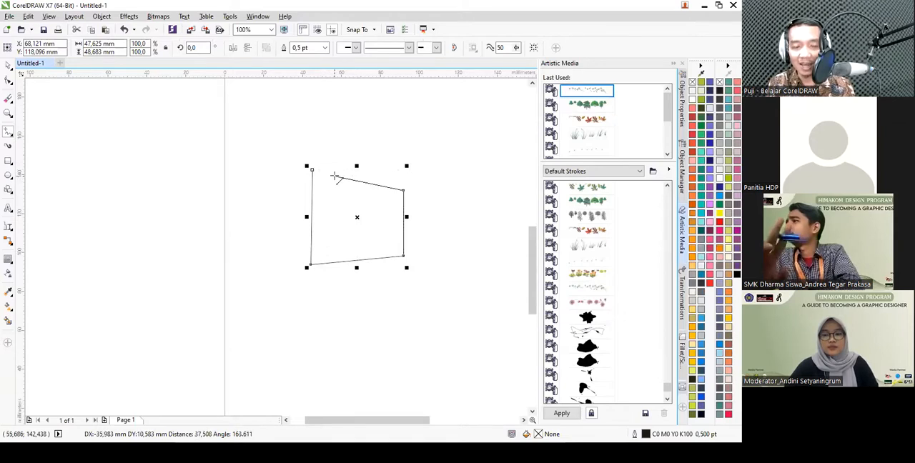
# - Close the four-sided outline with a straight segment back to its starting node and fill it with cyan (C100)
pyautogui.click(346, 172)
pyautogui.hotkey('ctrl', 'z')
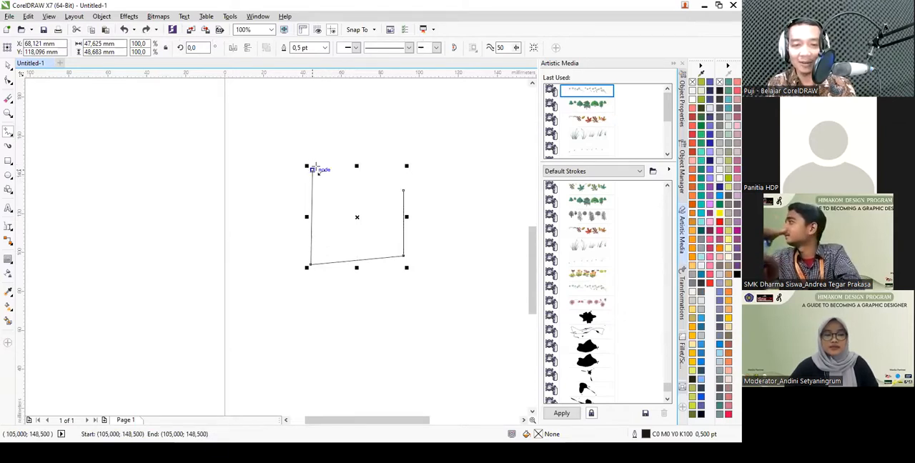
pyautogui.click(403, 191)
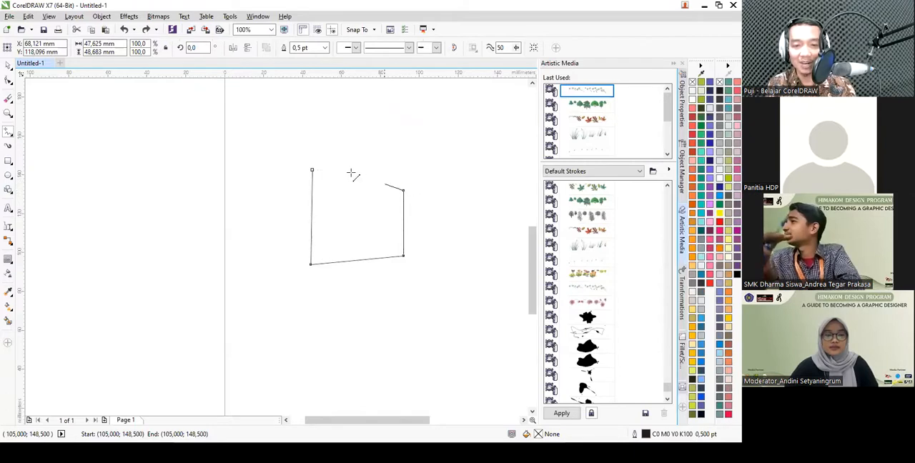
pyautogui.click(315, 171)
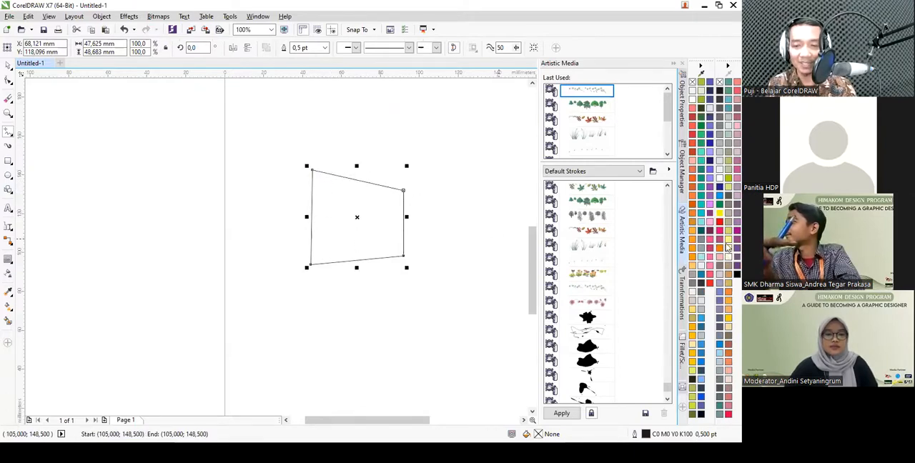
pyautogui.click(717, 218)
pyautogui.click(720, 198)
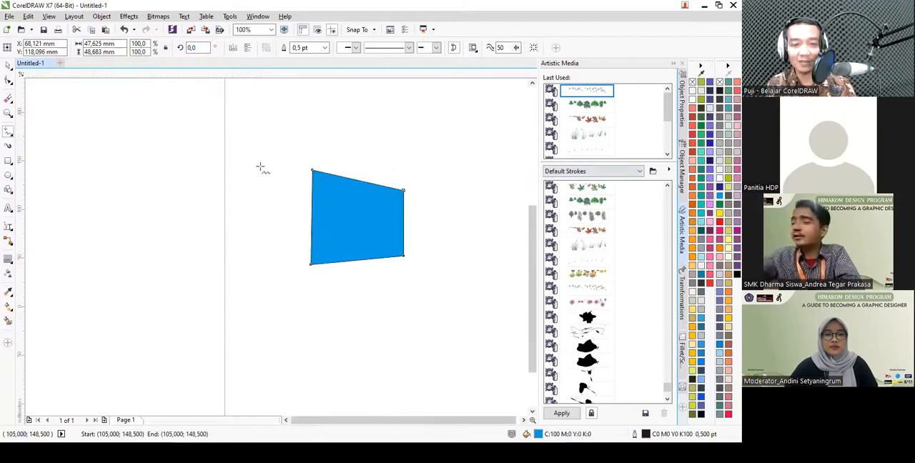
# - Draw a rectangle about 77 by 35 mm beside the cyan four-sided shape
pyautogui.scroll(-1, 260, 164)
pyautogui.scroll(1, 379, 208)
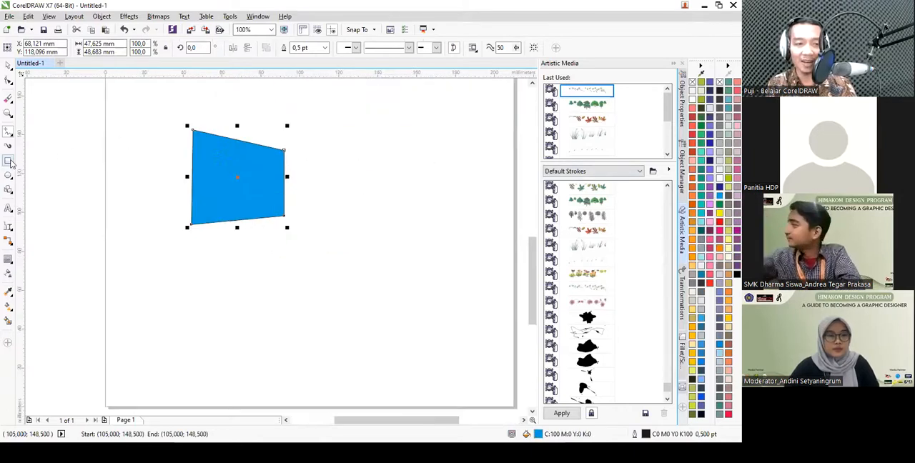
pyautogui.click(9, 162)
pyautogui.moveTo(312, 129); pyautogui.dragTo(462, 198)
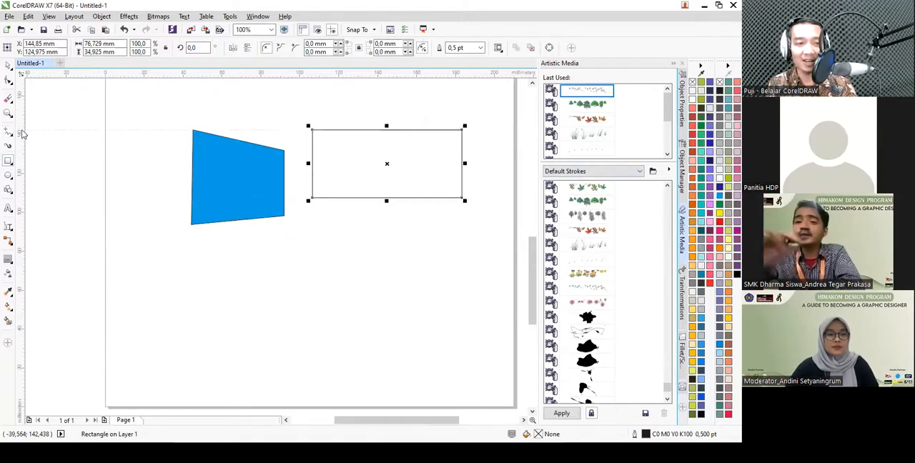
# - Draw two slanted freehand lines, about 49 and 55 mm high, crossing the rectangle from its upper edge to below its lower edge
pyautogui.scroll(1, 347, 147)
pyautogui.click(364, 109)
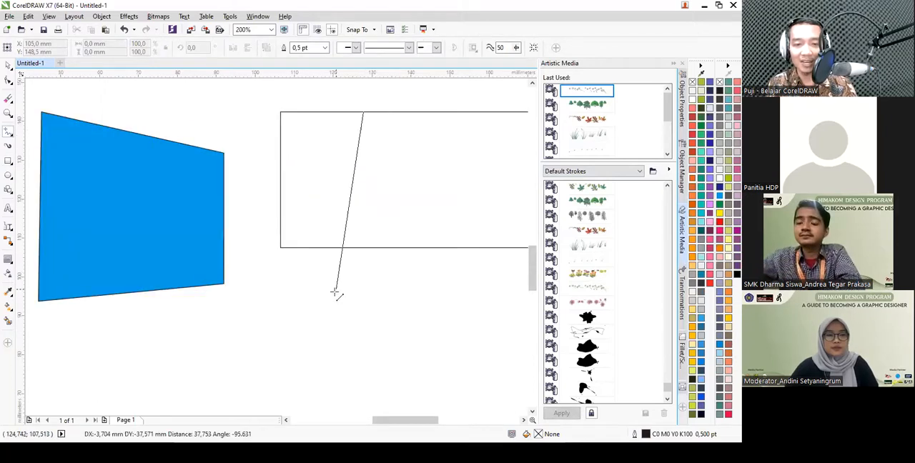
pyautogui.click(329, 303)
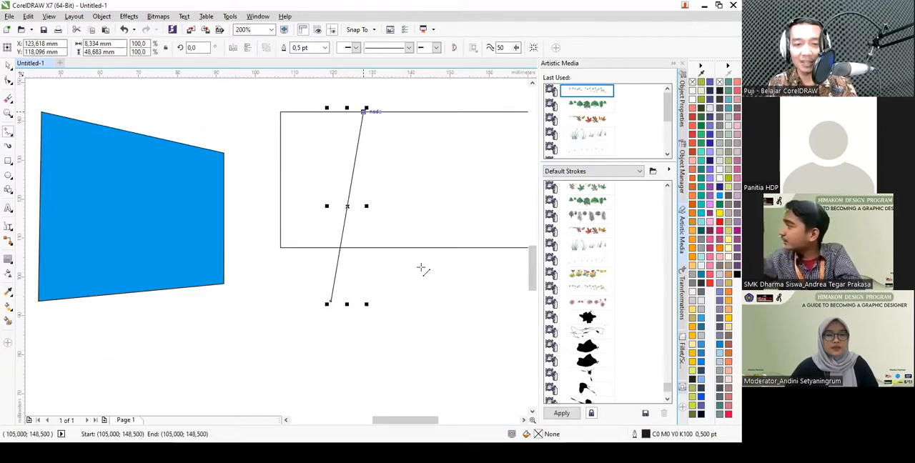
pyautogui.click(410, 87)
pyautogui.click(369, 301)
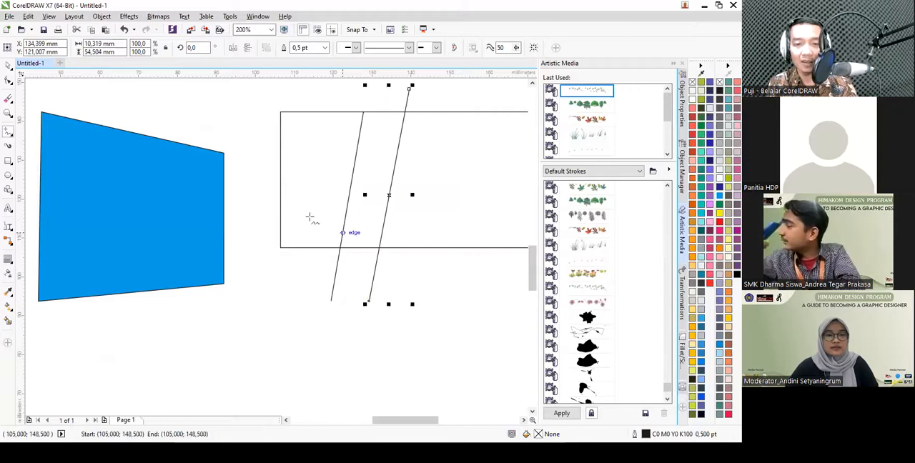
# - Bend the right slanted line into an S-shaped curve with the Shape tool
pyautogui.click(9, 81)
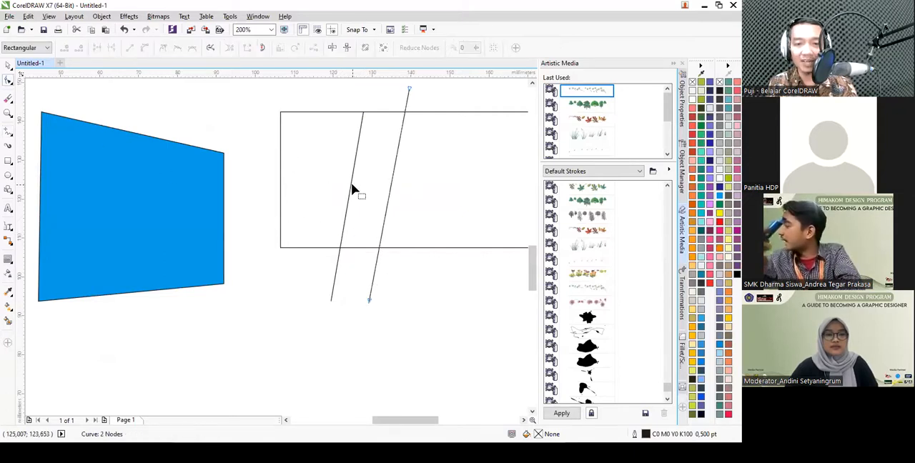
pyautogui.click(392, 155)
pyautogui.moveTo(395, 163); pyautogui.dragTo(454, 215)
pyautogui.moveTo(348, 169); pyautogui.dragTo(326, 174)
pyautogui.press('space')
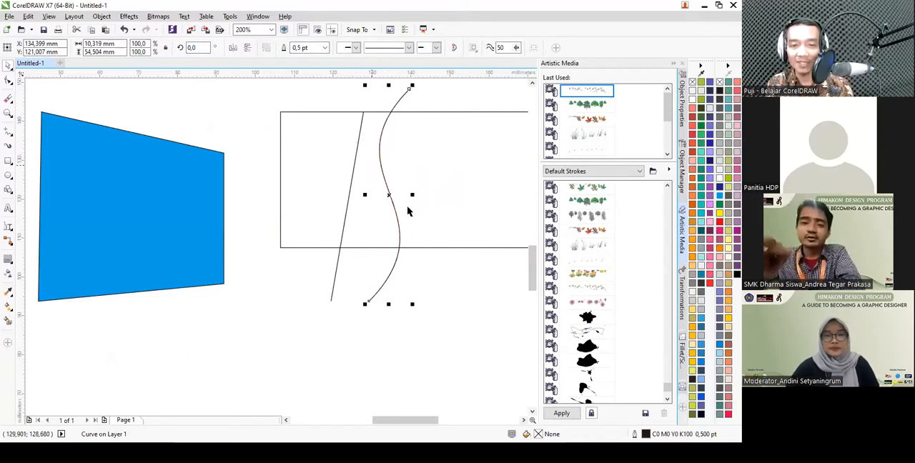
# - Fill the rectangle behind the two crossing lines with cyan (C100)
pyautogui.click(437, 191)
pyautogui.scroll(-1, 241, 189)
pyautogui.click(719, 214)
pyautogui.click(710, 187)
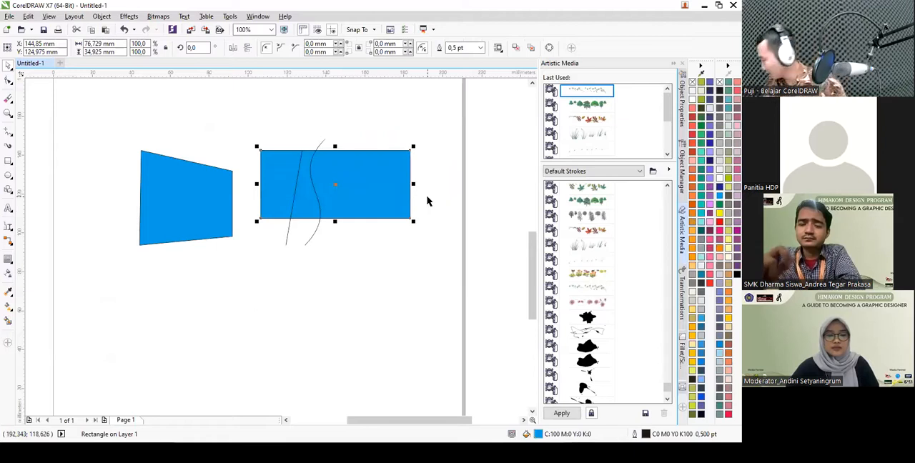
# - Use Smart Fill on the rectangle area between the straight line and the S-curve, and color the new shape red #EA2027
pyautogui.scroll(1, 316, 180)
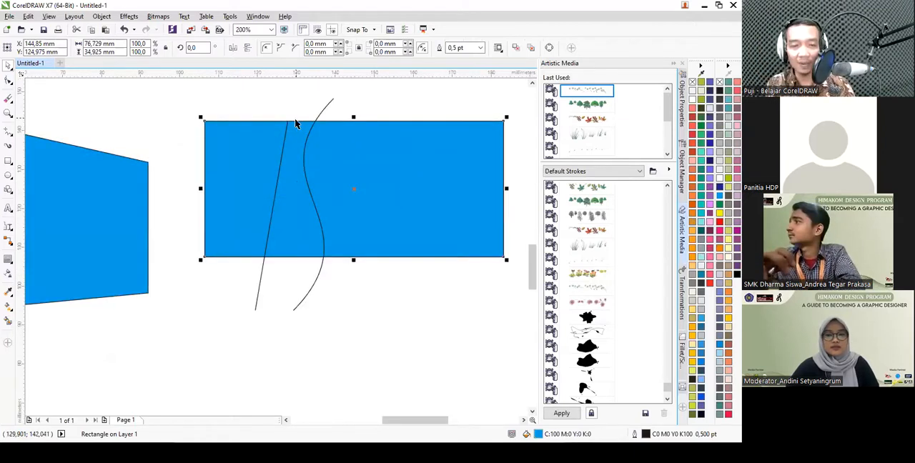
pyautogui.click(9, 320)
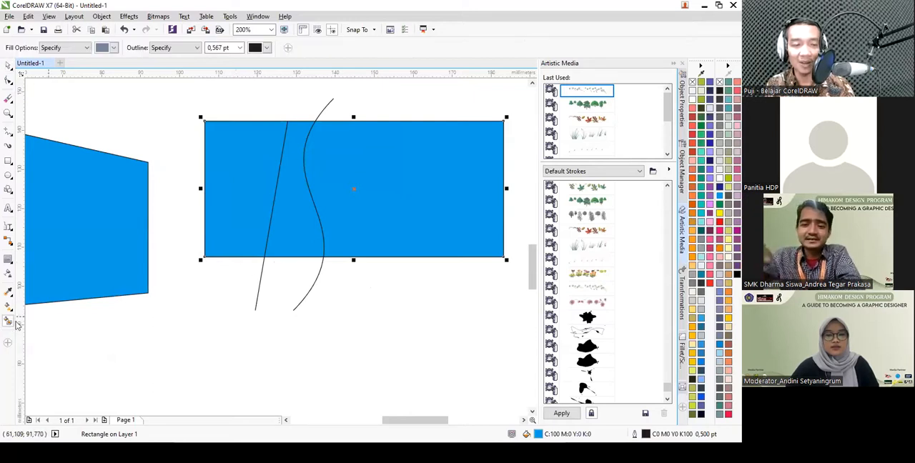
pyautogui.click(289, 225)
pyautogui.click(720, 195)
pyautogui.click(728, 186)
pyautogui.click(701, 163)
pyautogui.click(701, 186)
pyautogui.click(693, 212)
pyautogui.click(702, 240)
pyautogui.click(710, 283)
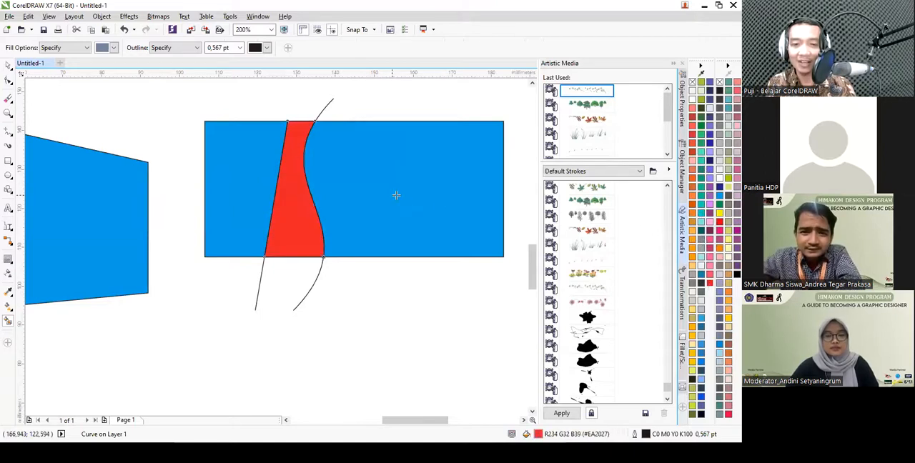
# - Delete the rectangle with its crossing lines and red section, along with the cyan four-sided shape
pyautogui.press('space')
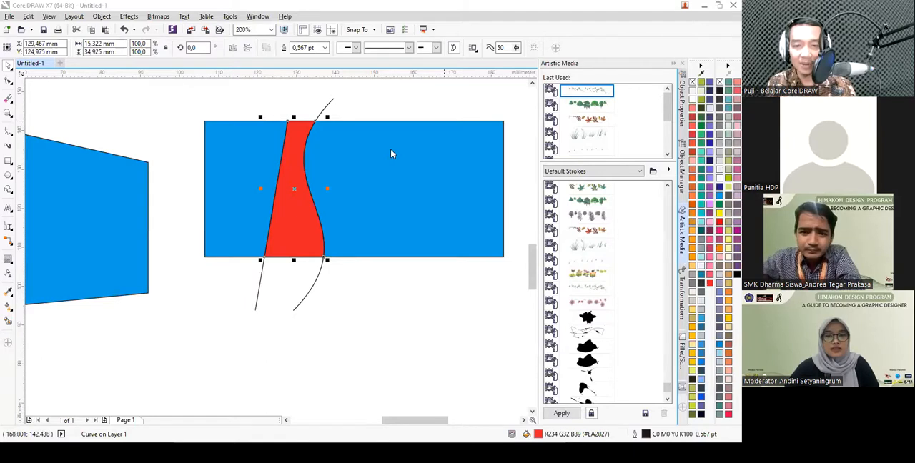
pyautogui.scroll(-2, 398, 178)
pyautogui.click(364, 168)
pyautogui.moveTo(338, 145)
pyautogui.mouseDown()
pyautogui.moveTo(454, 239)
pyautogui.moveTo(263, 144)
pyautogui.mouseUp()
pyautogui.press('Delete')
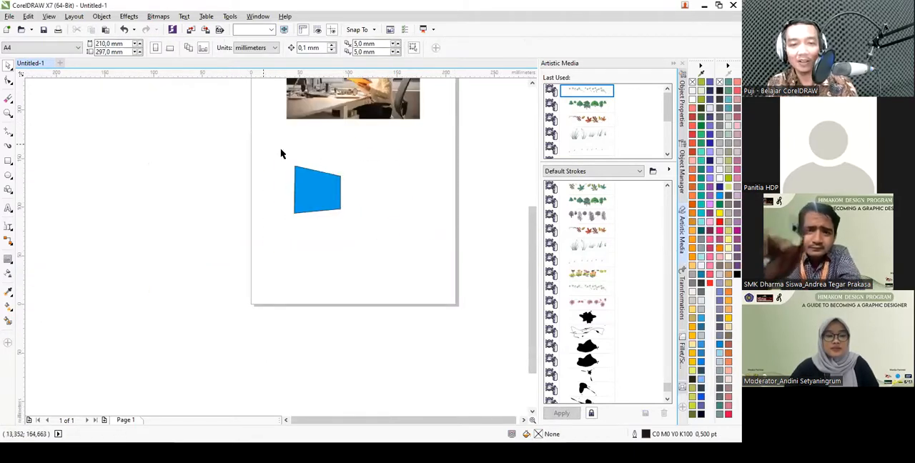
pyautogui.press('Delete')
# - Draw a circle about 71 mm in diameter below the photo and fill it with coral red #FF5252
pyautogui.scroll(1, 373, 155)
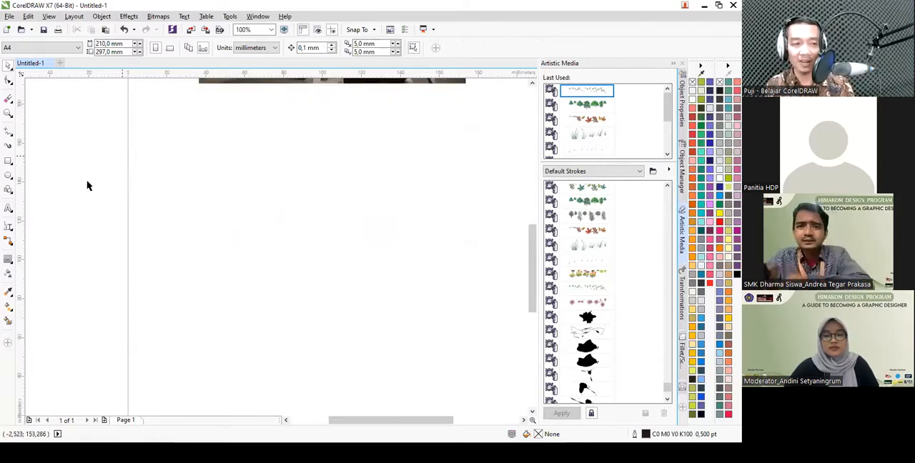
pyautogui.click(9, 175)
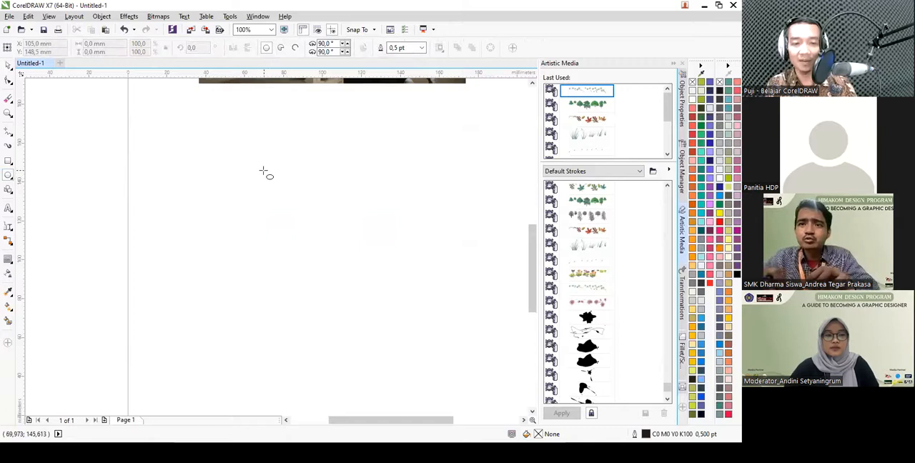
pyautogui.moveTo(246, 136); pyautogui.dragTo(387, 274)
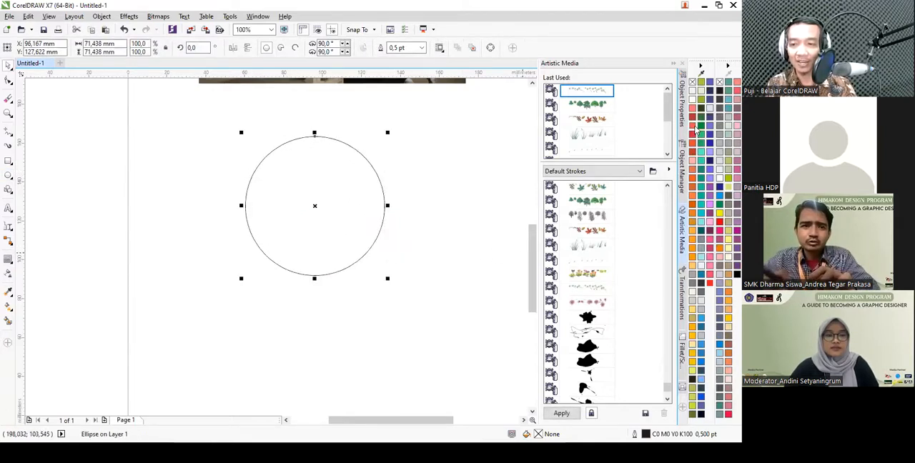
pyautogui.click(694, 128)
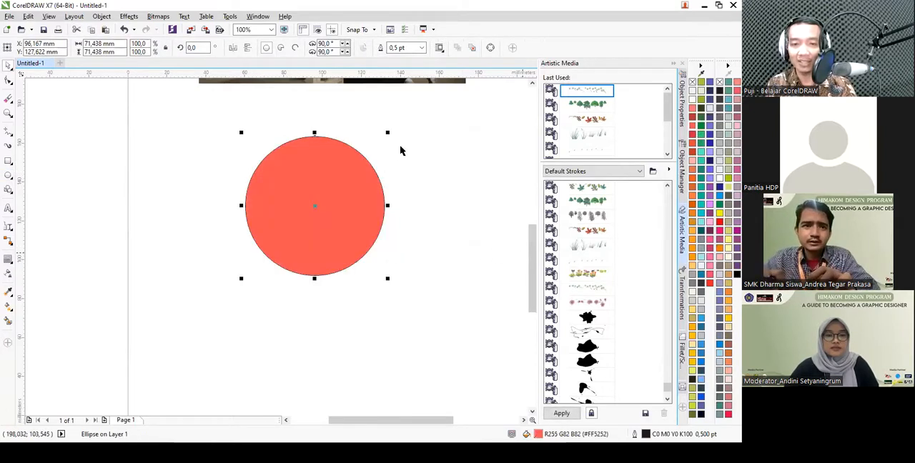
# - Add the artistic text "Himakom UMS" on two centered lines inside the coral circle
pyautogui.click(9, 209)
pyautogui.click(277, 209)
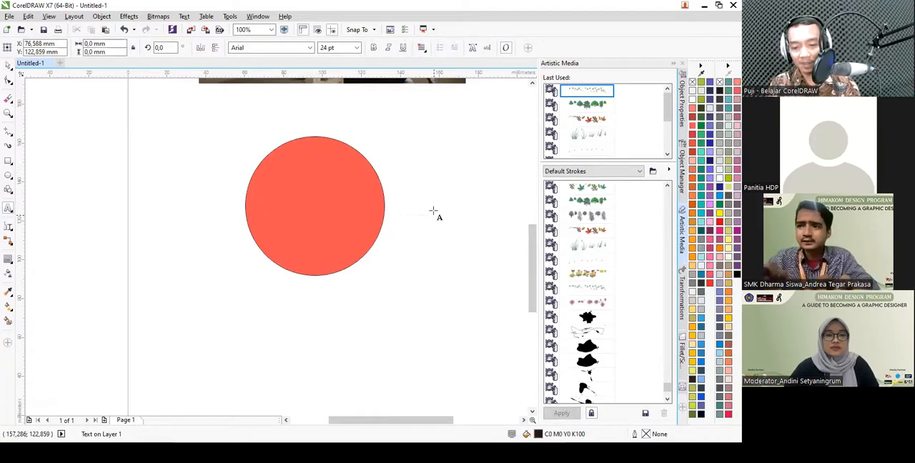
pyautogui.write('Him')
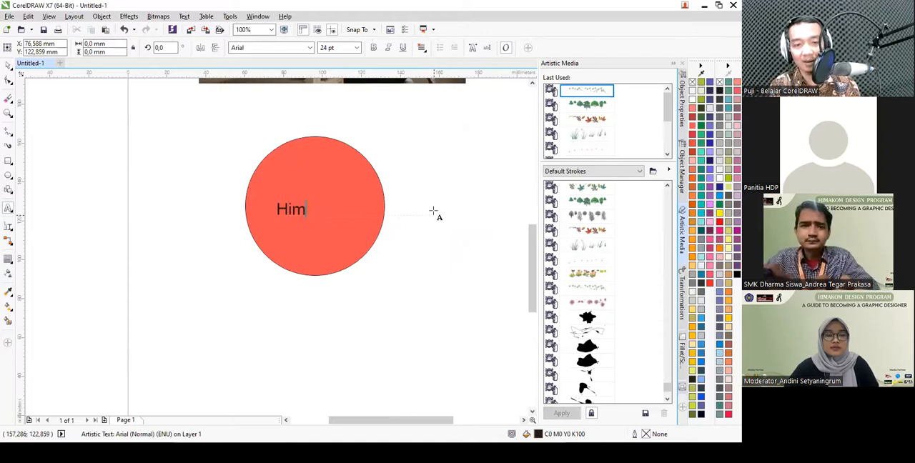
pyautogui.write('akom UMS')
pyautogui.hotkey('ctrl', 'e')
pyautogui.hotkey('ctrl', 'space')
# - Set the circle's text to the Montserrat ExtraBold font and color it white
pyautogui.click(310, 47)
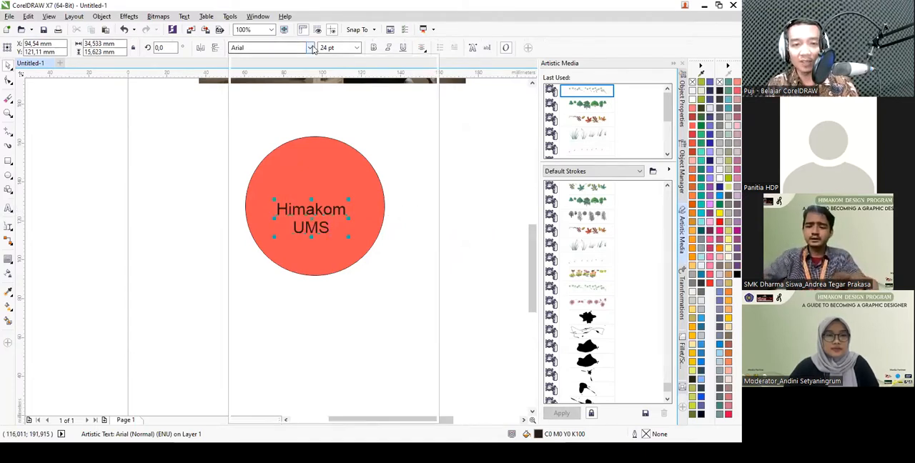
pyautogui.click(307, 106)
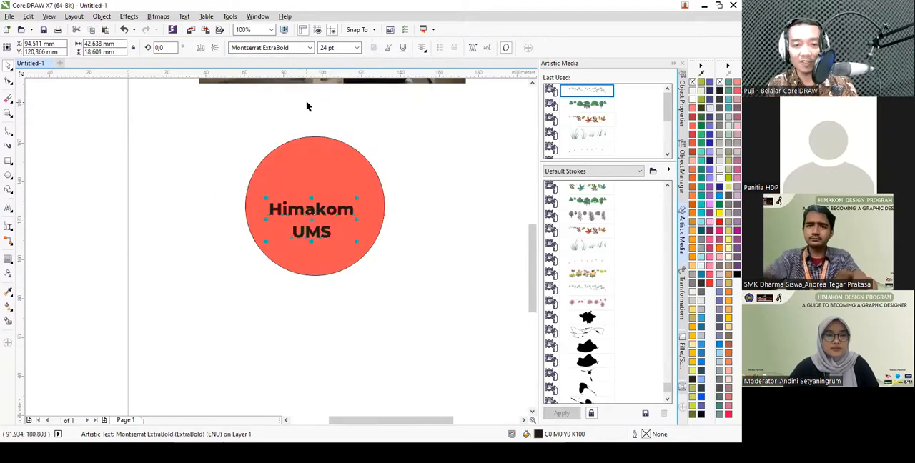
pyautogui.click(722, 180)
# - Align the text and the coral circle to each other's horizontal and vertical centers
pyautogui.click(372, 203)
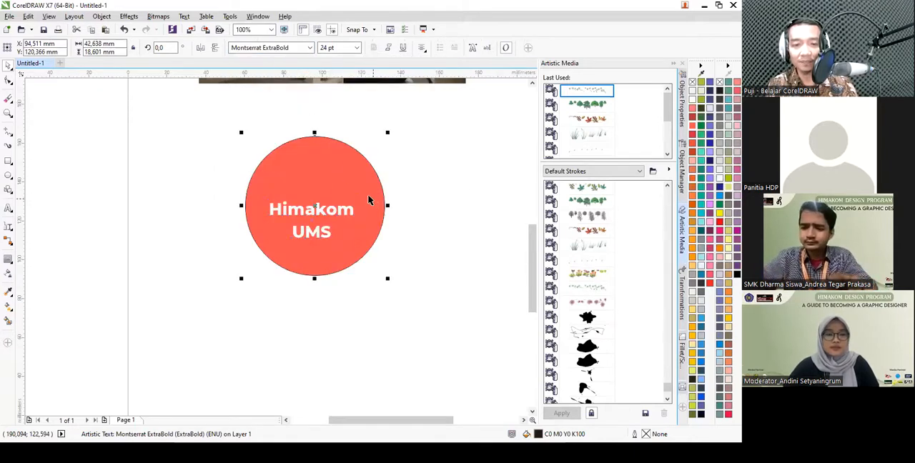
pyautogui.scroll(-1, 375, 197)
pyautogui.scroll(1, 392, 300)
pyautogui.moveTo(419, 327); pyautogui.dragTo(153, 96)
pyautogui.press('c')
pyautogui.press('e')
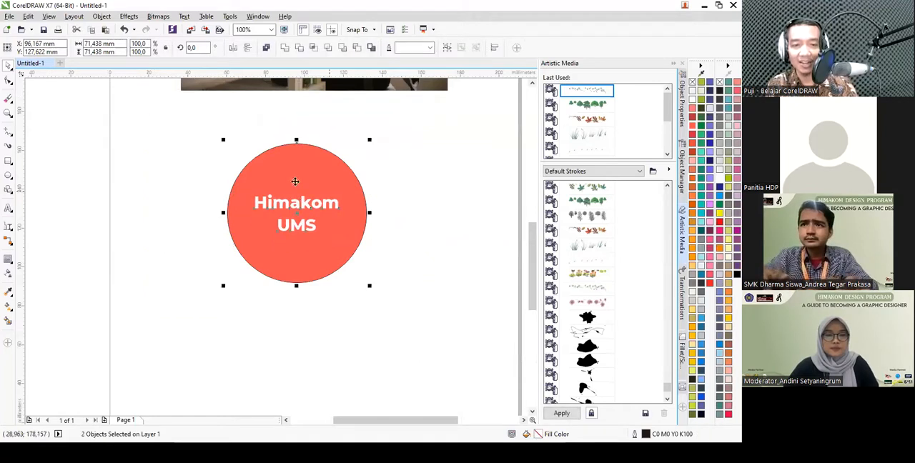
# - Extrude the white "Himakom UMS" text diagonally toward the lower right and switch the extrusion to a parallel type
pyautogui.click(409, 216)
pyautogui.moveTo(432, 331); pyautogui.dragTo(318, 246)
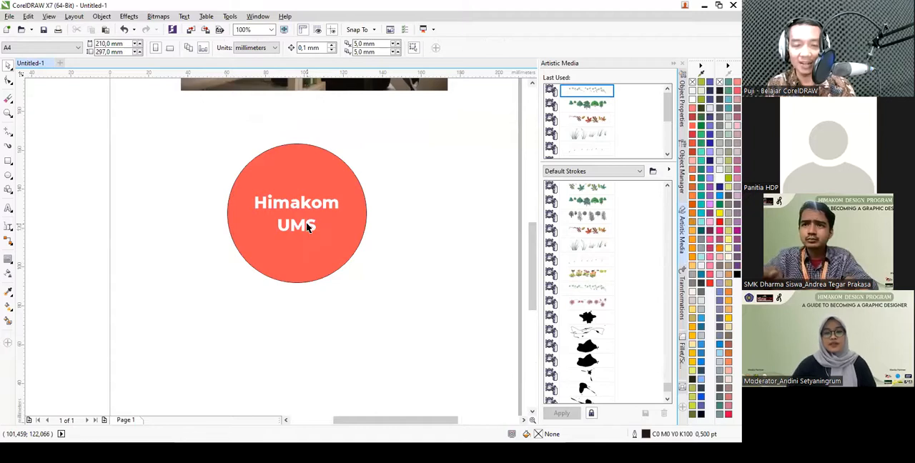
pyautogui.click(309, 226)
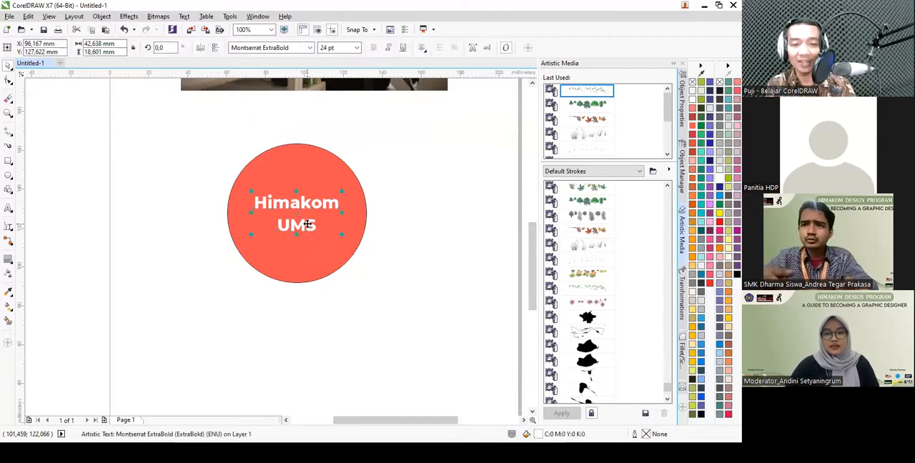
pyautogui.click(10, 264)
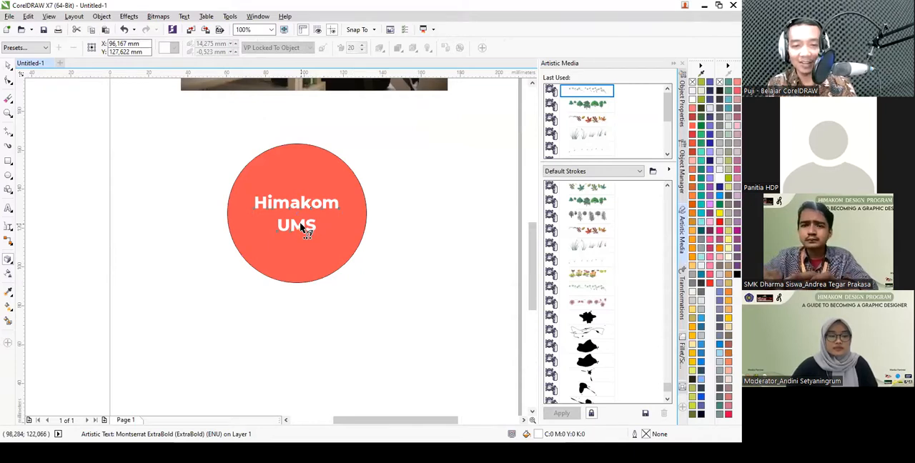
pyautogui.moveTo(304, 227); pyautogui.dragTo(379, 332)
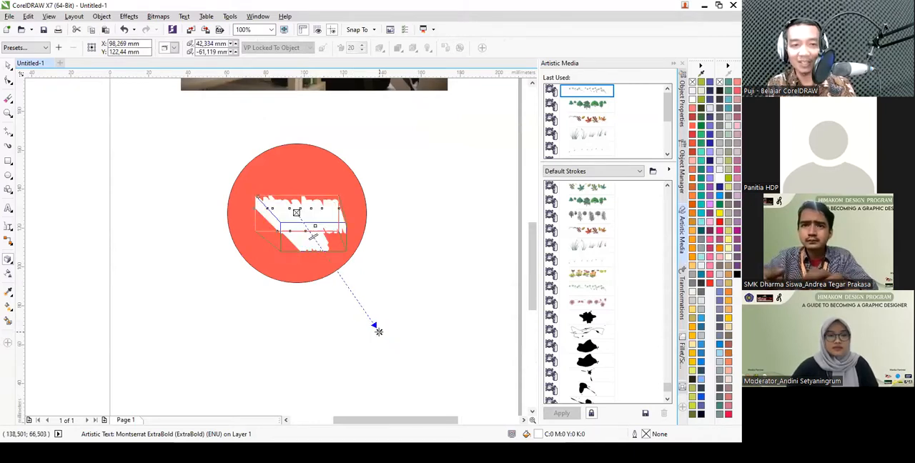
pyautogui.click(173, 48)
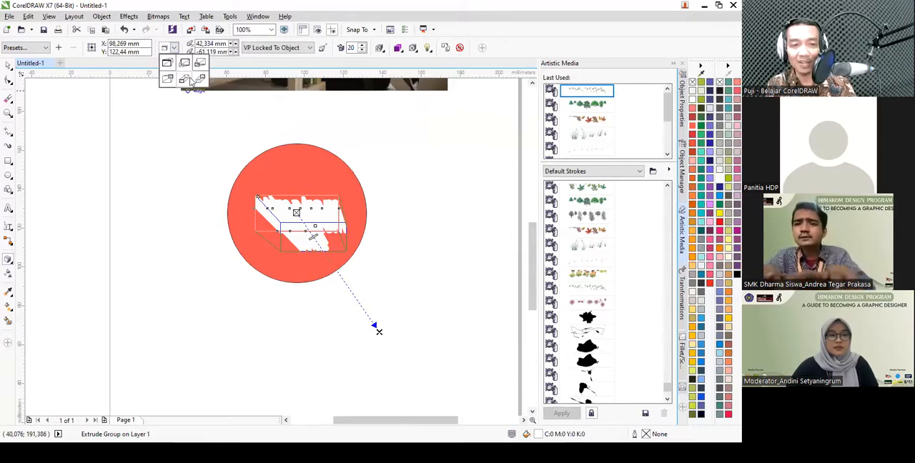
pyautogui.click(185, 79)
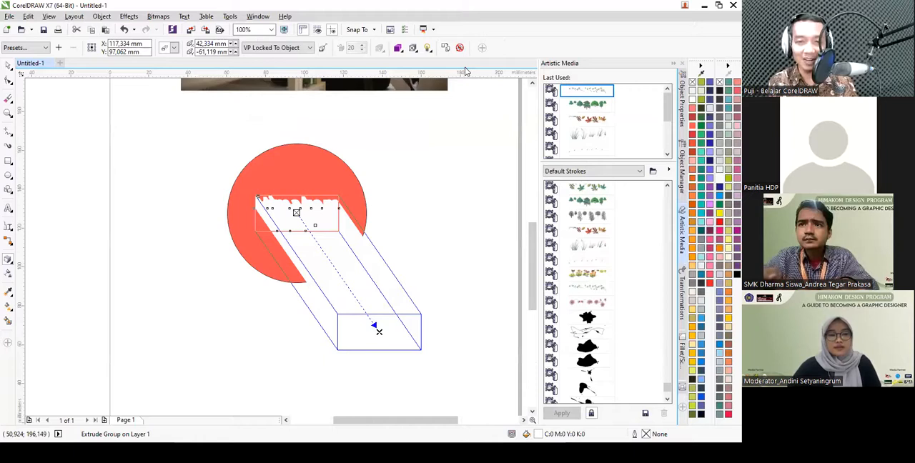
# - Break the extrusion apart from the "Himakom UMS" text and intersect the extruded group with the coral circle
pyautogui.hotkey('ctrl', 'k')
pyautogui.press('space')
pyautogui.click(398, 276)
pyautogui.click(383, 306)
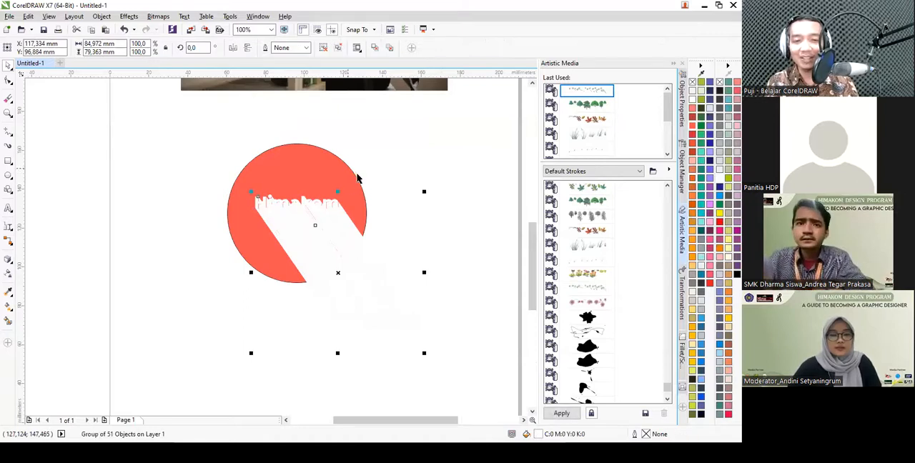
pyautogui.scroll(-1, 357, 178)
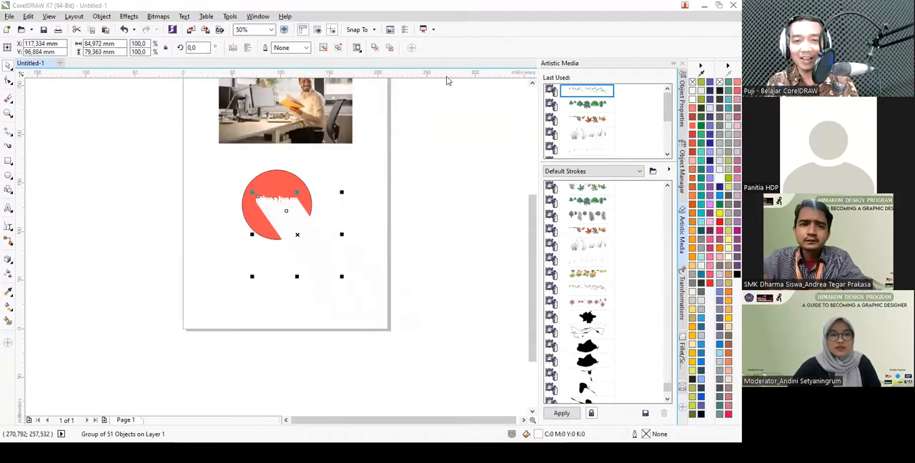
pyautogui.scroll(1, 326, 184)
pyautogui.keyDown('shift'); pyautogui.click(253, 183); pyautogui.keyUp('shift')
pyautogui.click(314, 48)
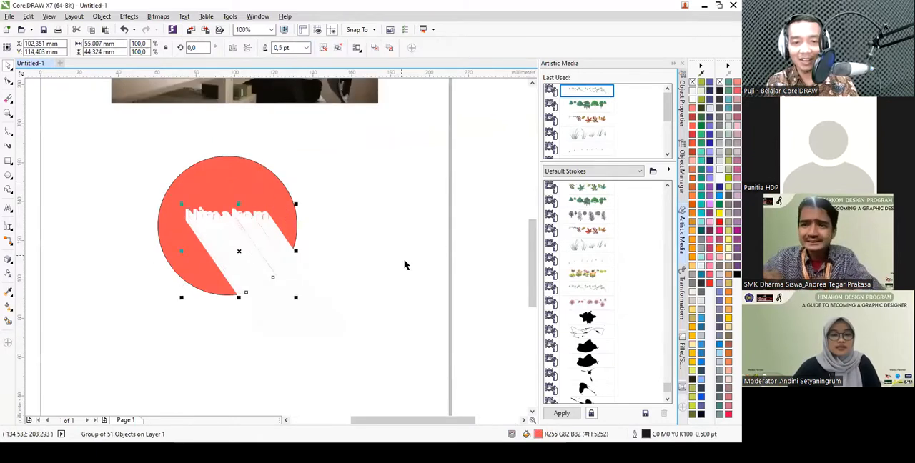
# - Delete the leftover white extrusion and give the clipped shadow a dark red #D63031 fill with no outline
pyautogui.click(319, 326)
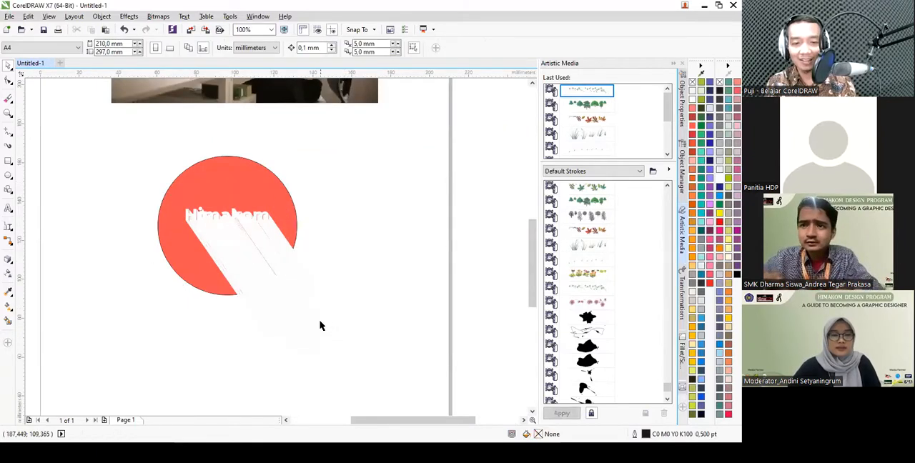
pyautogui.click(264, 261)
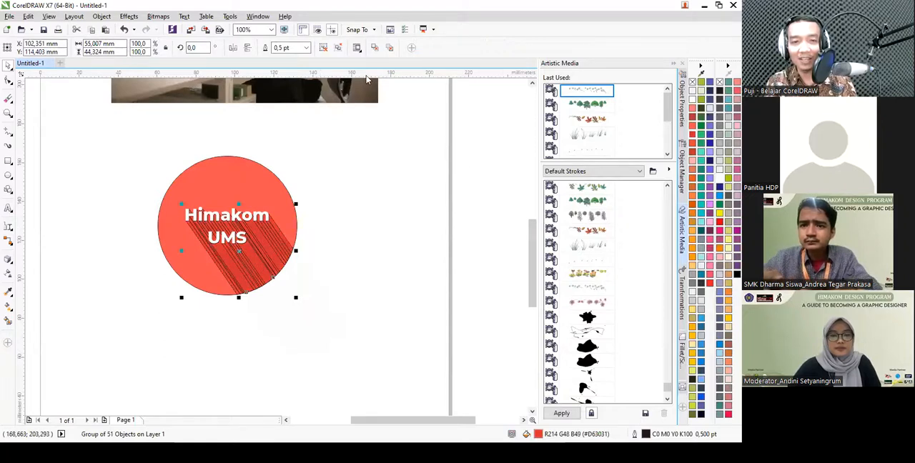
pyautogui.click(306, 48)
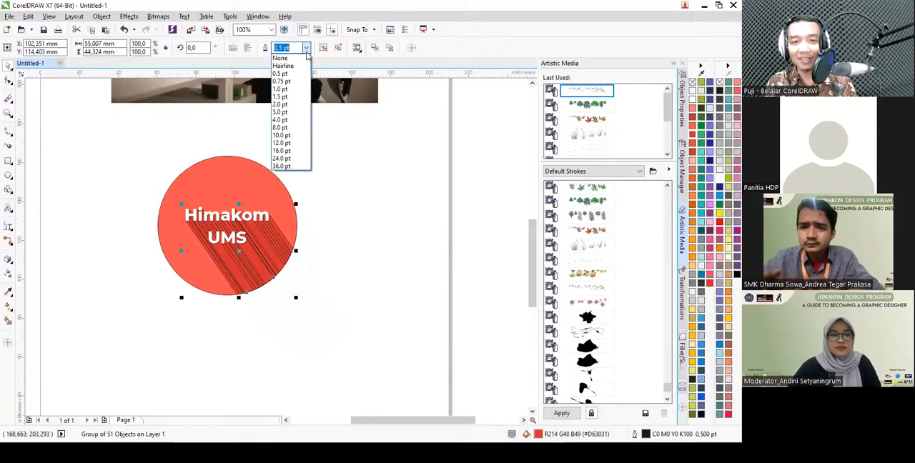
pyautogui.click(283, 56)
pyautogui.press('Escape')
pyautogui.scroll(2, 199, 202)
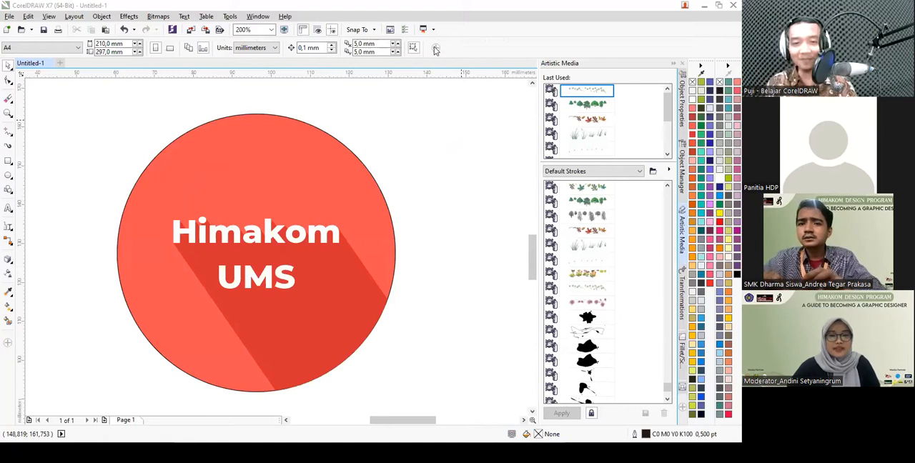
# - Delete the whole "Himakom UMS" badge, including its circle, text and shadow, from the page
pyautogui.scroll(-2, 401, 205)
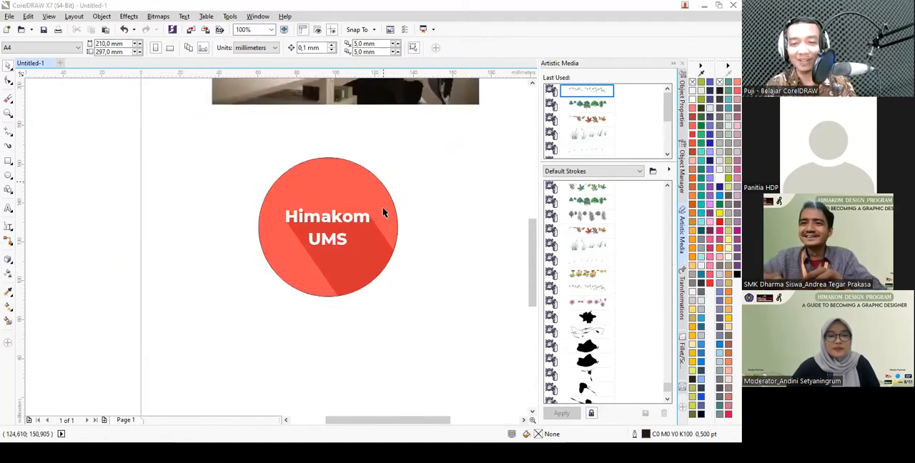
pyautogui.scroll(-1, 398, 268)
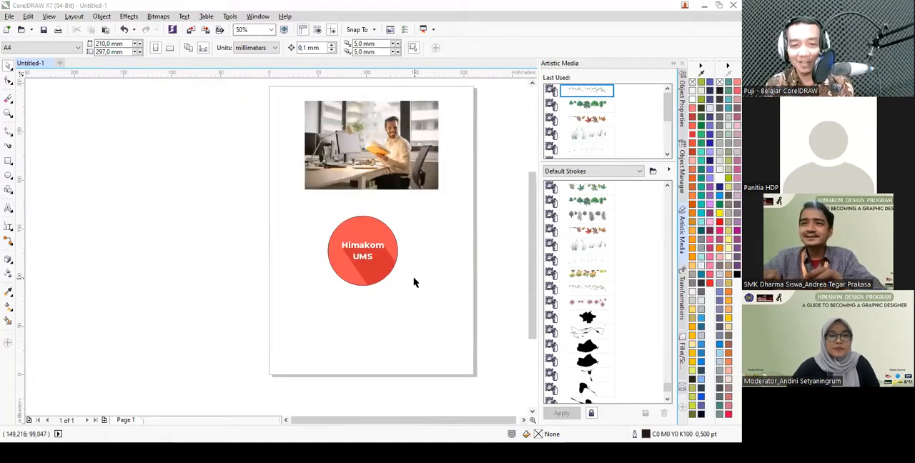
pyautogui.moveTo(455, 308); pyautogui.dragTo(301, 198)
pyautogui.press('Delete')
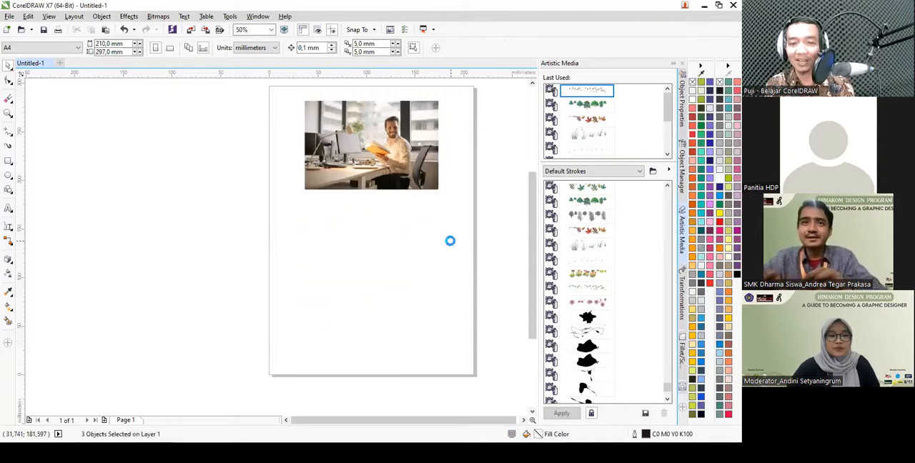
# - Draw a circle about 27 mm in diameter below the photo and fill it with cyan blue (C:100)
pyautogui.scroll(1, 450, 241)
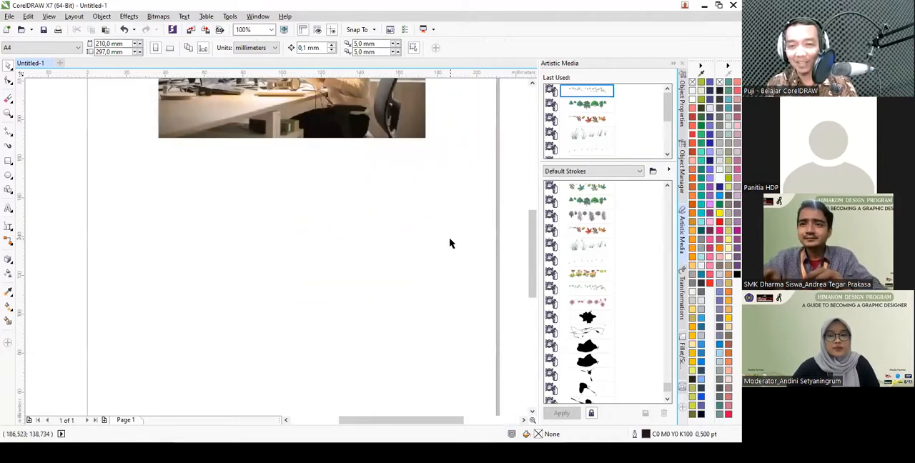
pyautogui.click(10, 177)
pyautogui.moveTo(143, 191); pyautogui.dragTo(202, 250)
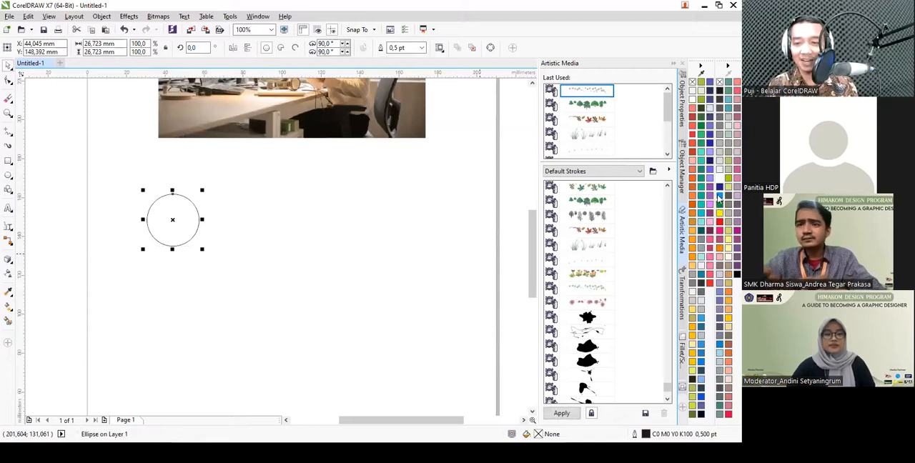
pyautogui.click(719, 198)
pyautogui.scroll(1, 156, 223)
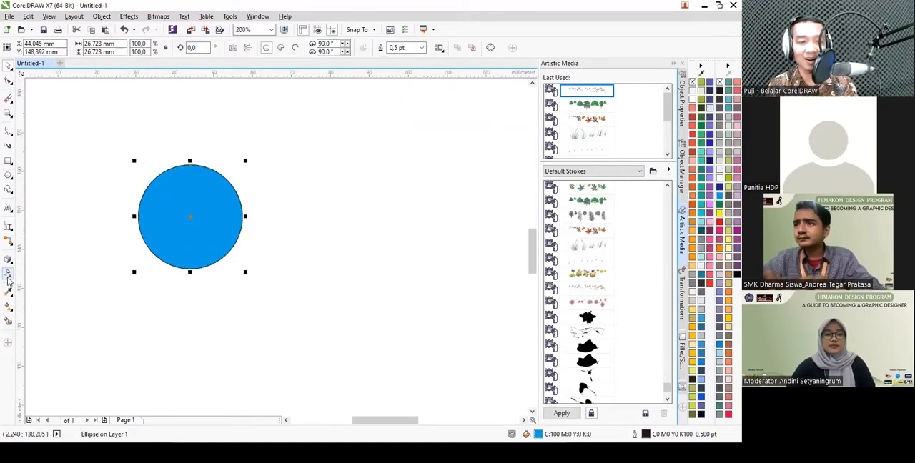
# - Make the blue circle uniformly transparent and place a red-filled copy about 30 mm to its right
pyautogui.click(22, 48)
pyautogui.click(8, 65)
pyautogui.moveTo(220, 222); pyautogui.dragTo(338, 221)
pyautogui.click(701, 227)
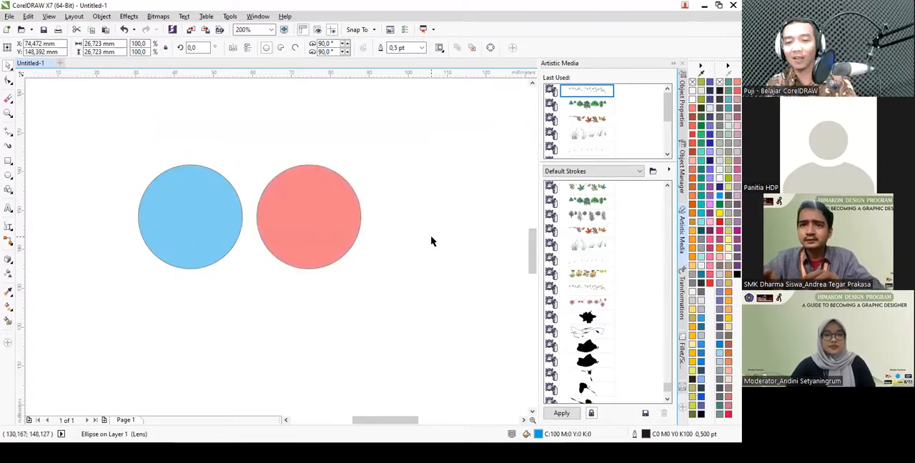
pyautogui.click(430, 241)
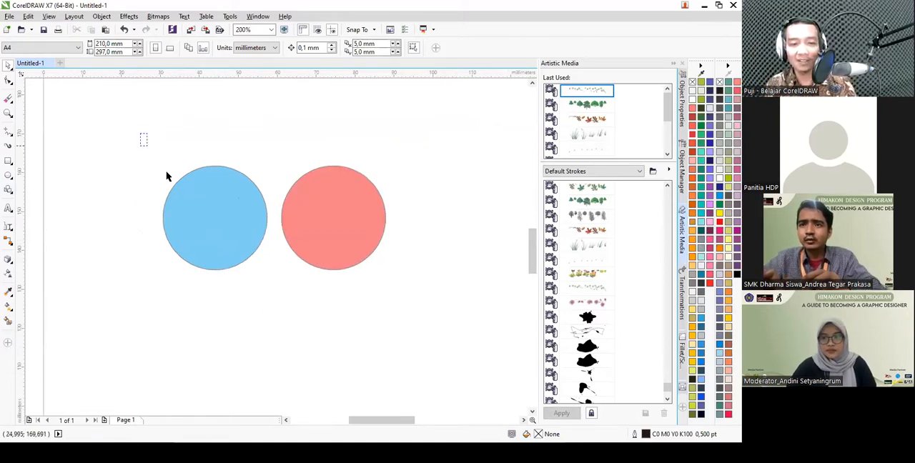
# - Select the blue and red circles together and examine the shaping commands offered for multiple objects
pyautogui.moveTo(150, 147); pyautogui.dragTo(417, 302)
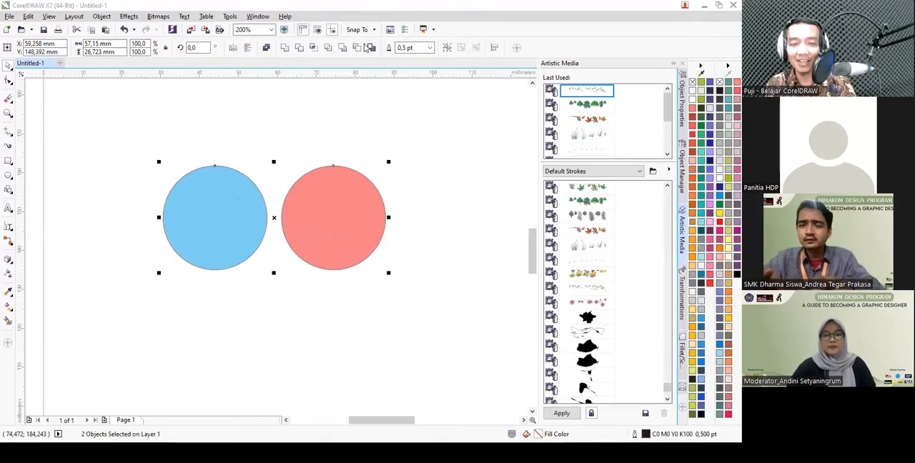
pyautogui.click(289, 106)
pyautogui.moveTo(143, 137); pyautogui.dragTo(484, 368)
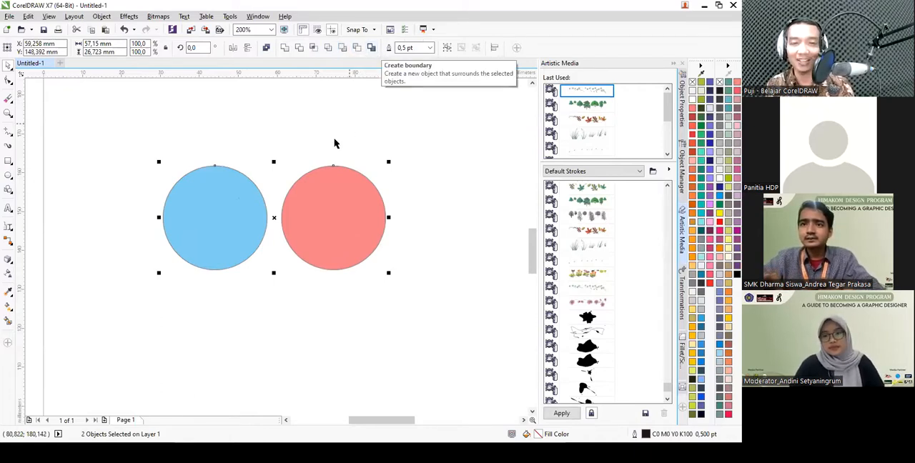
pyautogui.click(164, 148)
pyautogui.moveTo(139, 134); pyautogui.dragTo(395, 327)
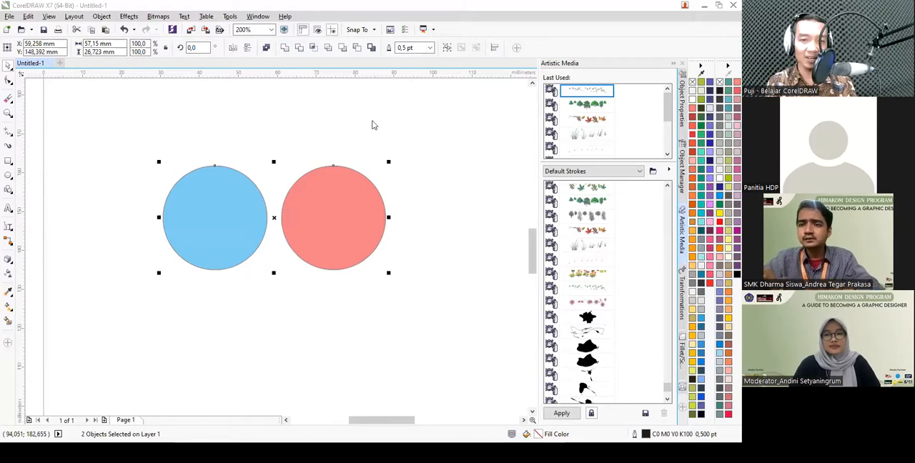
pyautogui.click(122, 137)
# - Try combining the two separate circles into one curve object, undoing the combination each time
pyautogui.moveTo(118, 129); pyautogui.dragTo(383, 273)
pyautogui.click(267, 48)
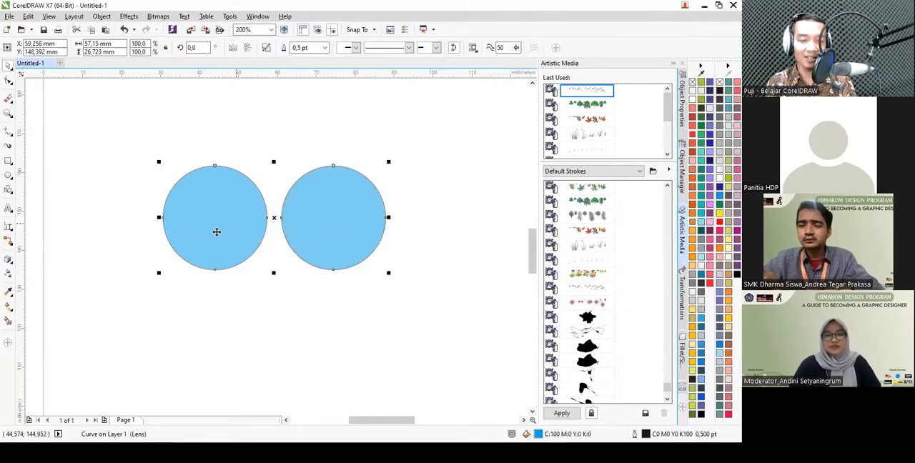
pyautogui.moveTo(333, 233); pyautogui.dragTo(359, 187)
pyautogui.hotkey('ctrl', 'z')
pyautogui.click(125, 30)
pyautogui.click(146, 126)
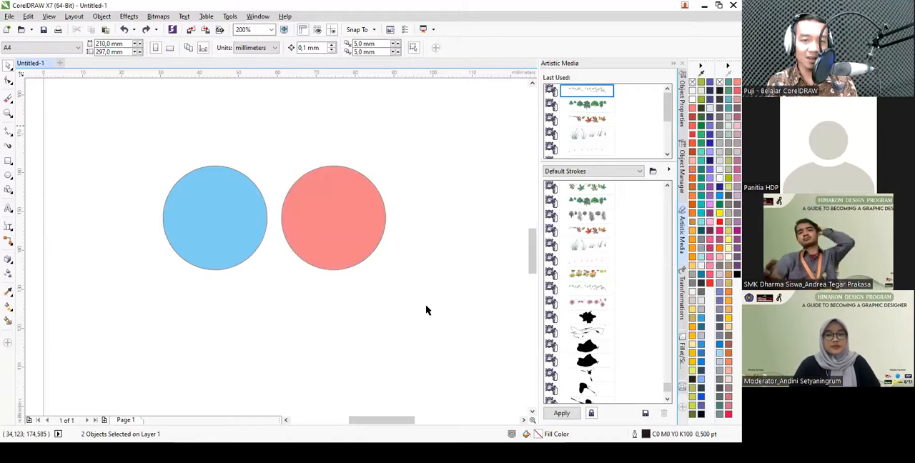
pyautogui.hotkey('ctrl', 'l')
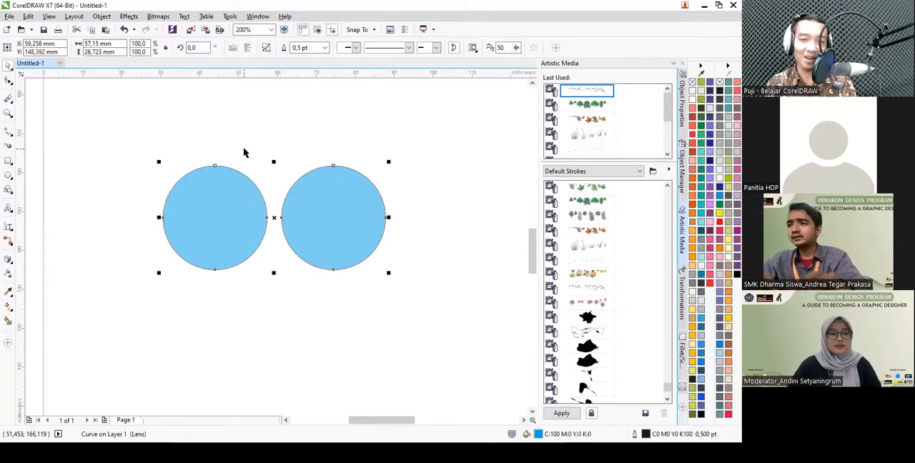
pyautogui.click(123, 32)
# - Move the red circle about 13 mm to the left so that it overlaps the blue circle
pyautogui.click(291, 139)
pyautogui.moveTo(338, 228); pyautogui.dragTo(285, 229)
pyautogui.click(357, 202)
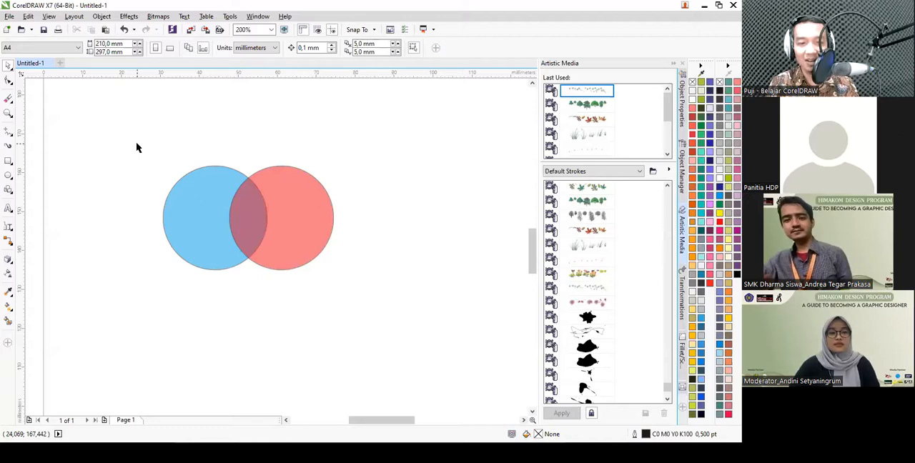
# - Select both overlapping circles, combine them into a single object, and undo the combination
pyautogui.hotkey('ctrl', 'a')
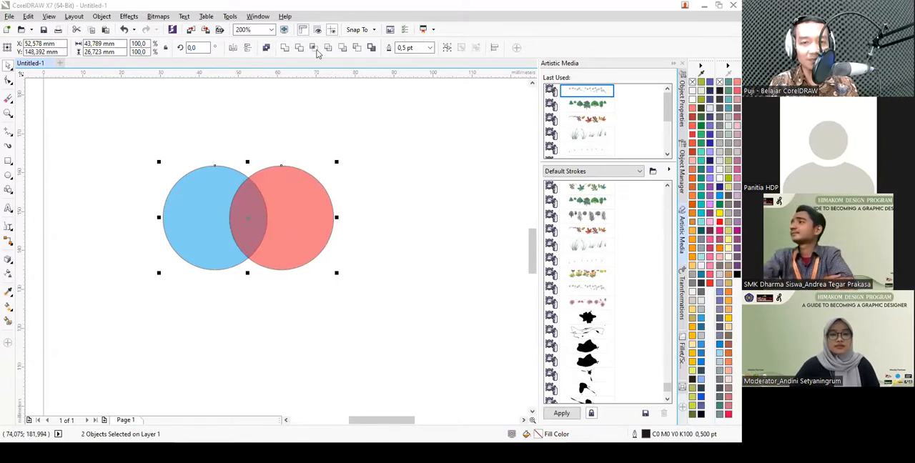
pyautogui.click(137, 139)
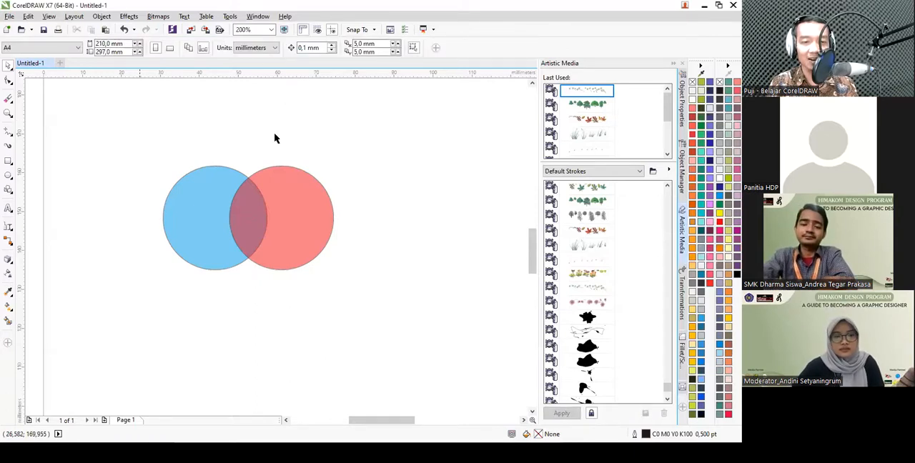
pyautogui.hotkey('ctrl', 'a')
pyautogui.hotkey('ctrl', 'l')
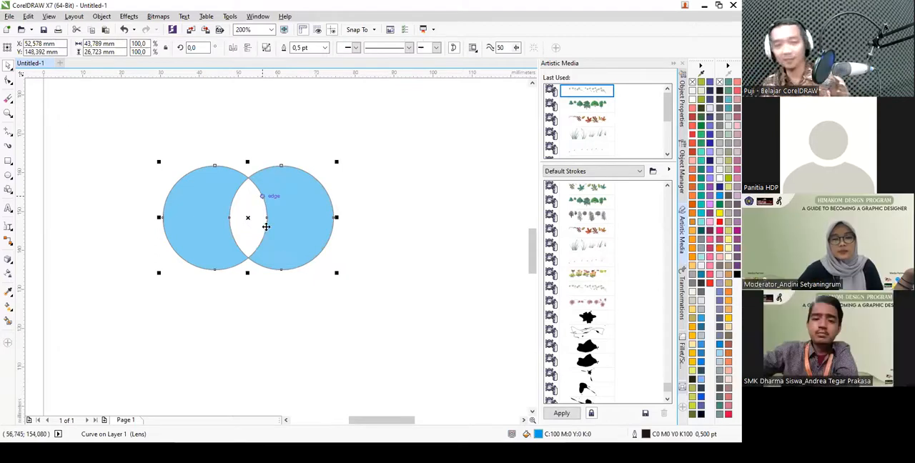
pyautogui.click(123, 30)
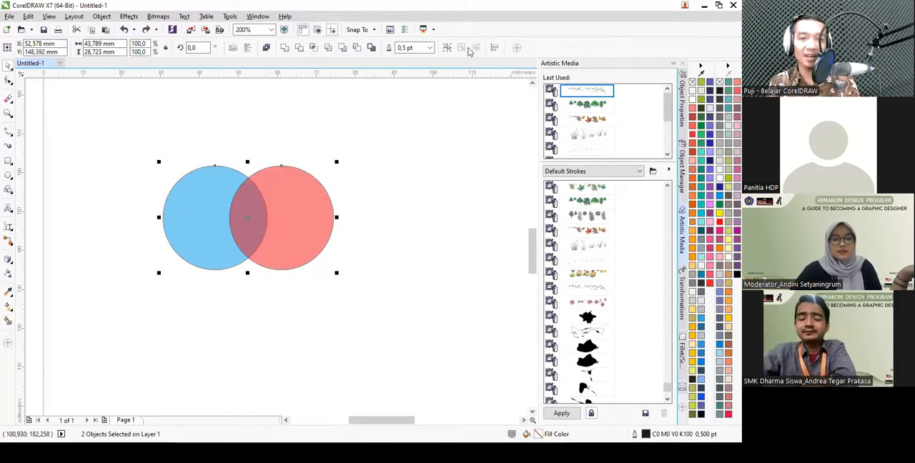
# - Try welding the overlapping circles and trimming the blue circle with the red one, undoing each operation
pyautogui.click(284, 47)
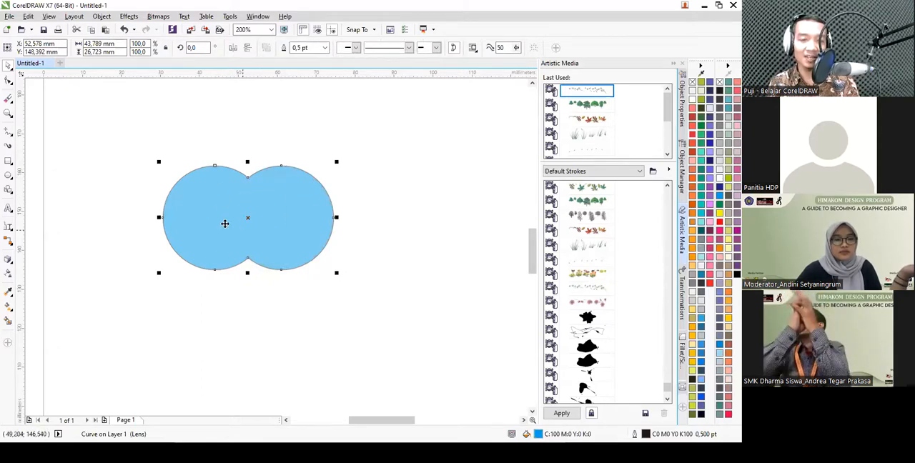
pyautogui.hotkey('ctrl', 'z')
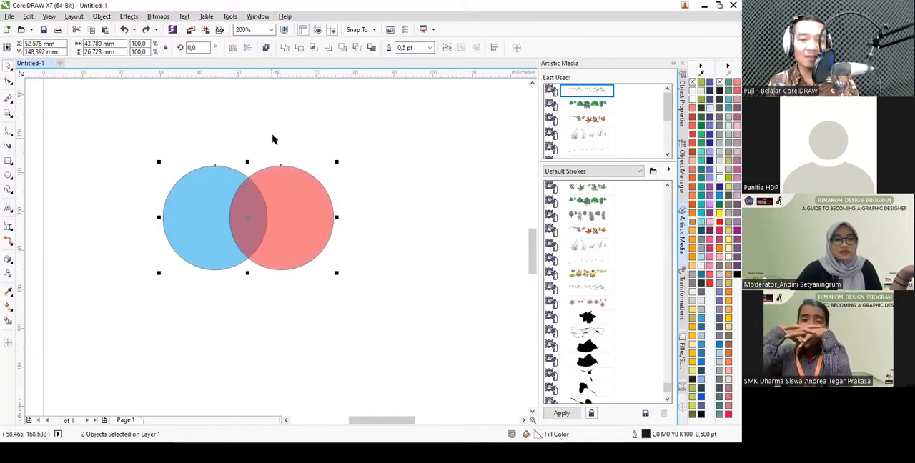
pyautogui.click(299, 48)
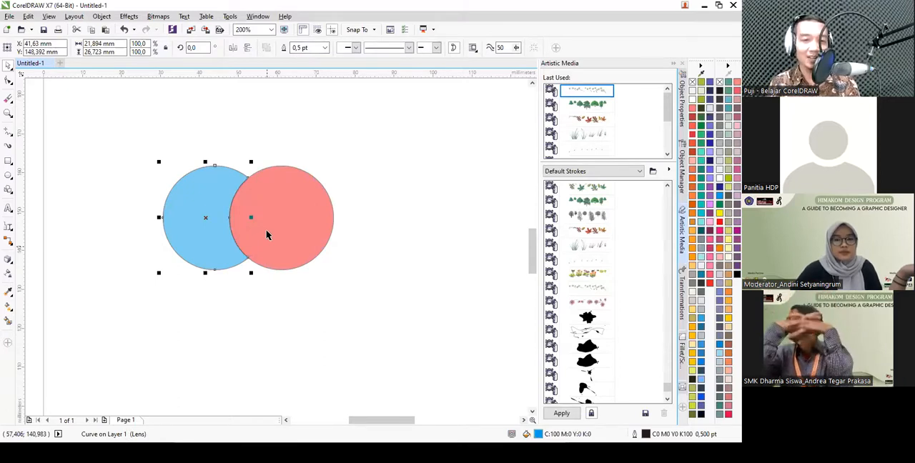
pyautogui.hotkey('ctrl', 'z')
pyautogui.moveTo(311, 201); pyautogui.dragTo(309, 190)
pyautogui.hotkey('ctrl', 'z')
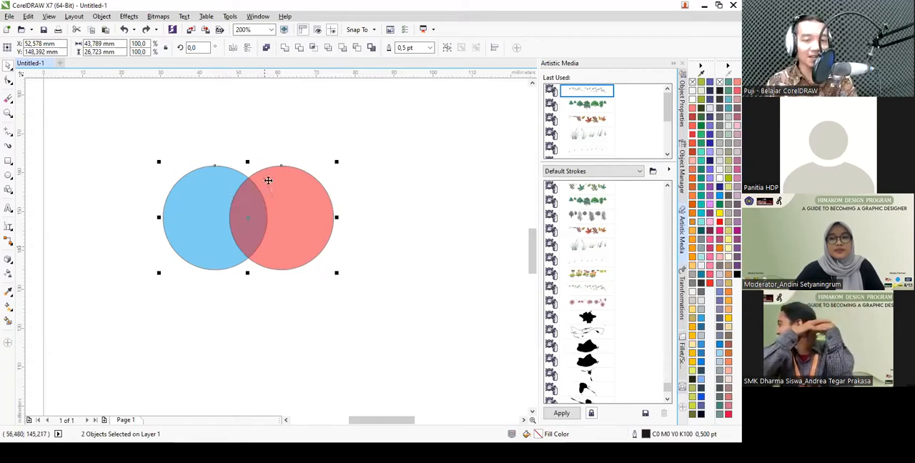
# - Intersect the overlapping circles, pull the lens-shaped piece out to their upper right and delete it
pyautogui.click(314, 50)
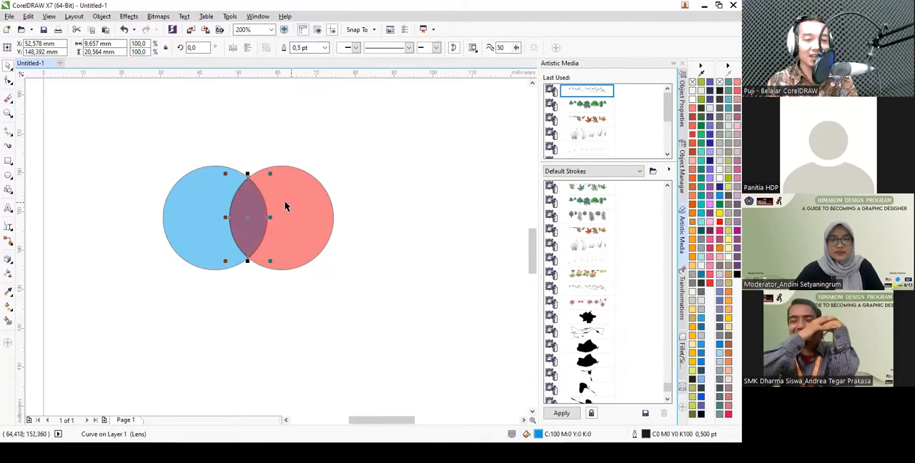
pyautogui.moveTo(248, 216); pyautogui.dragTo(377, 177)
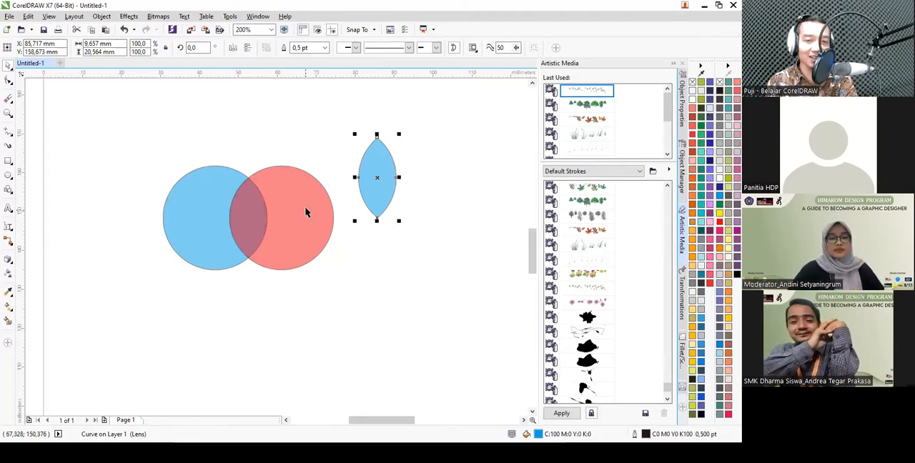
pyautogui.press('Delete')
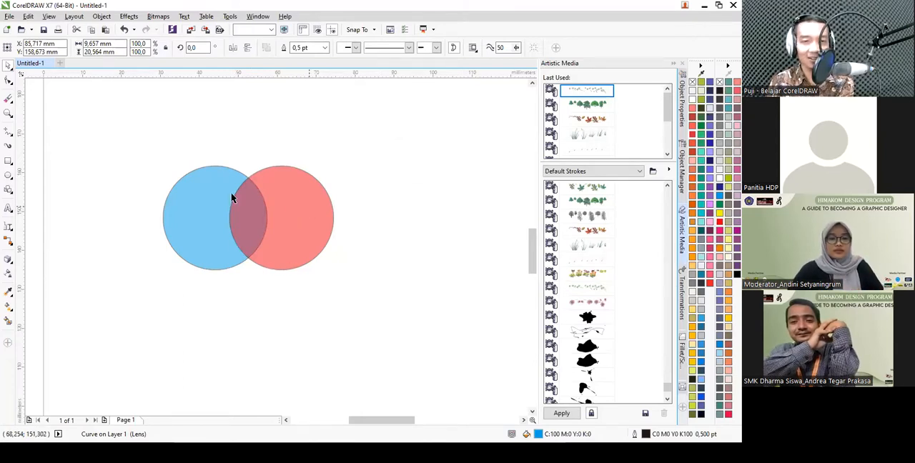
# - Select both circles and apply Simplify to trim the overlapping area between them
pyautogui.moveTo(130, 136); pyautogui.dragTo(361, 288)
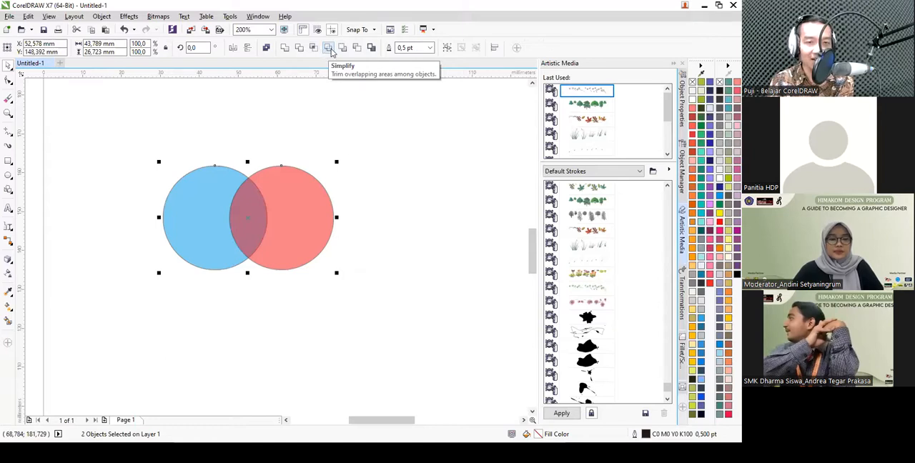
pyautogui.click(330, 49)
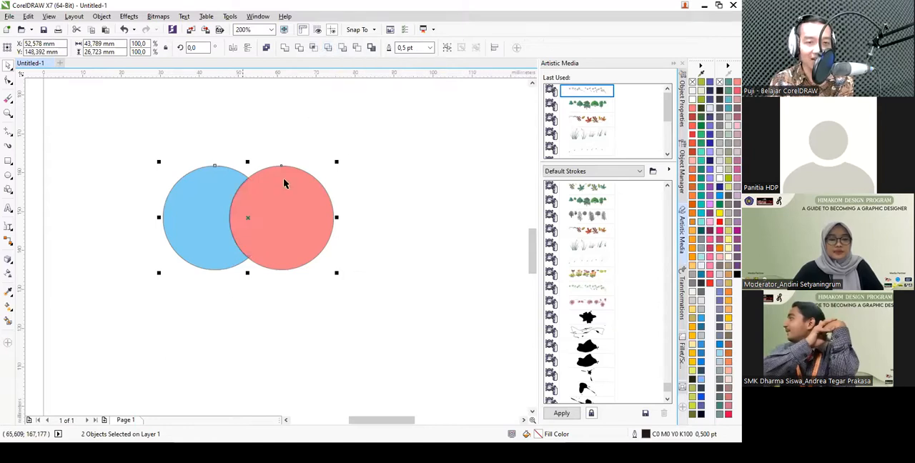
# - Undo the Simplify, try Front minus back and Back minus front on the two circles, and undo each result
pyautogui.click(124, 29)
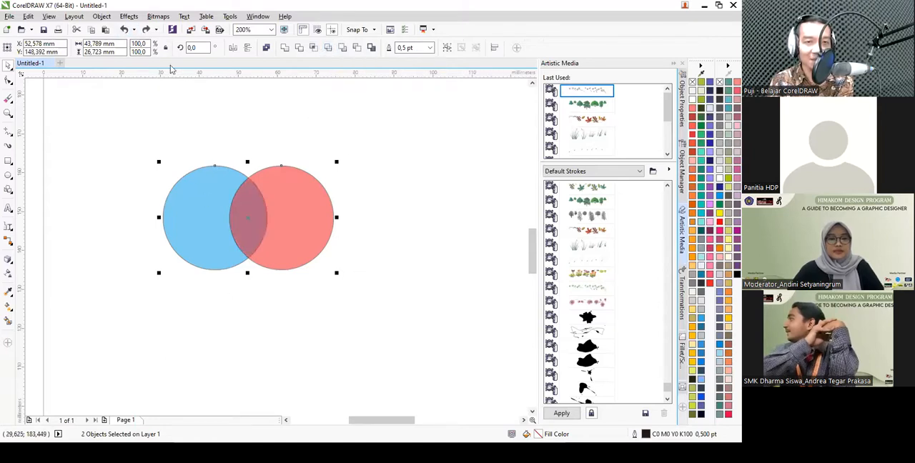
pyautogui.click(343, 48)
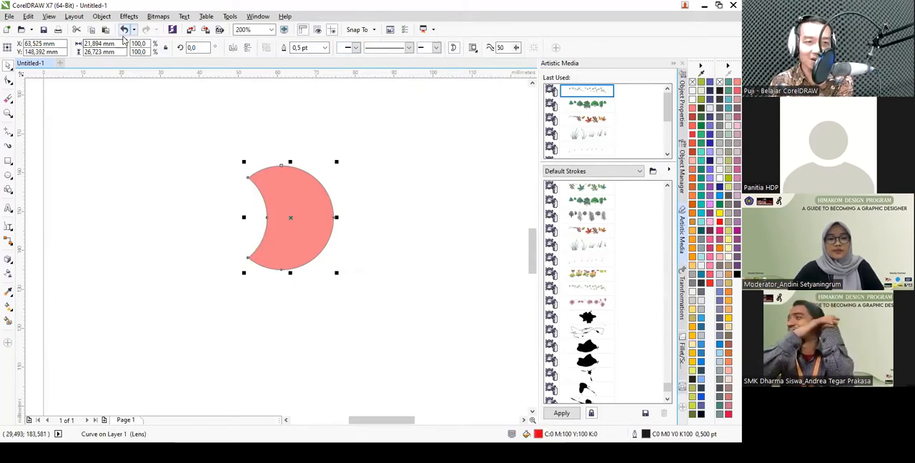
pyautogui.click(124, 29)
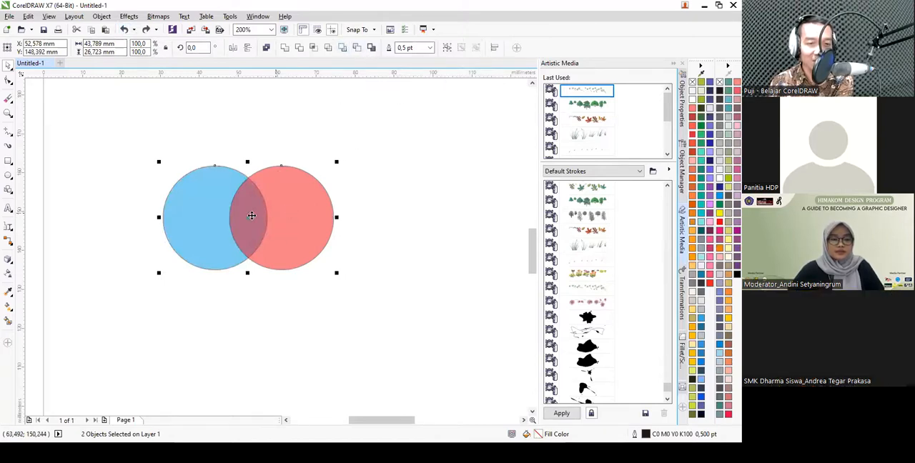
pyautogui.click(371, 47)
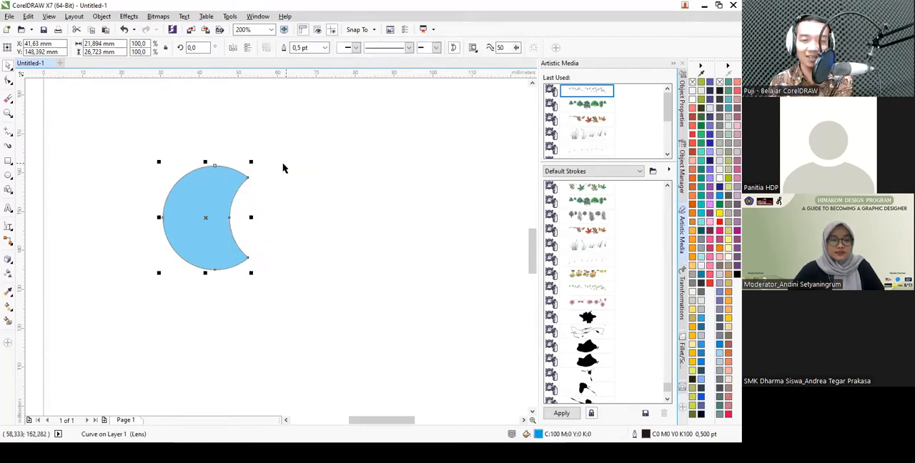
pyautogui.click(123, 29)
# - Create a boundary outline around both overlapping circles, move it away to their right and delete it
pyautogui.moveTo(119, 138); pyautogui.dragTo(348, 310)
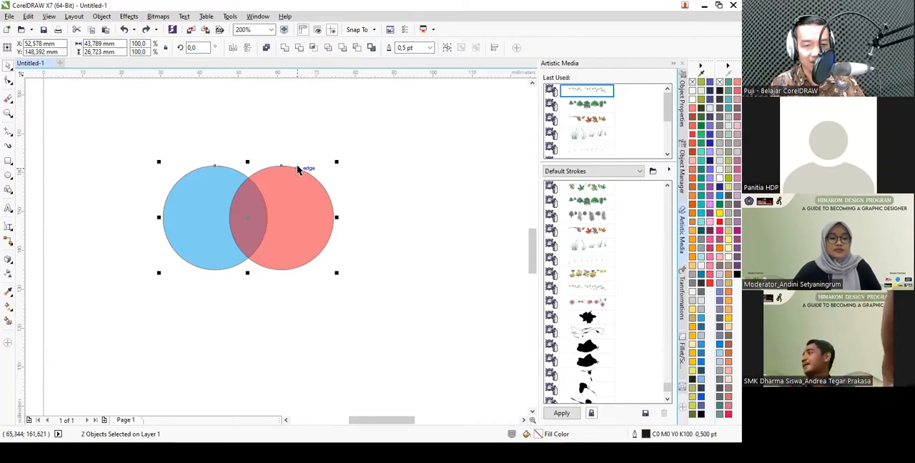
pyautogui.click(371, 48)
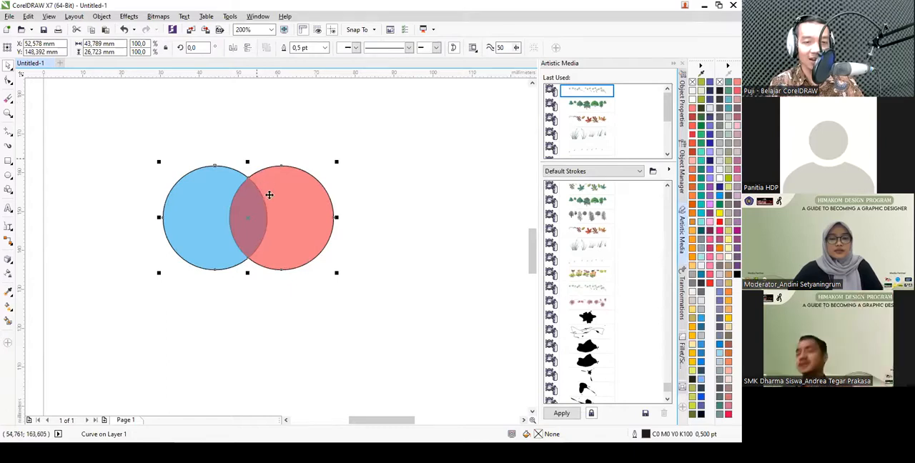
pyautogui.scroll(-2, 264, 202)
pyautogui.moveTo(213, 211); pyautogui.dragTo(355, 218)
pyautogui.scroll(2, 355, 218)
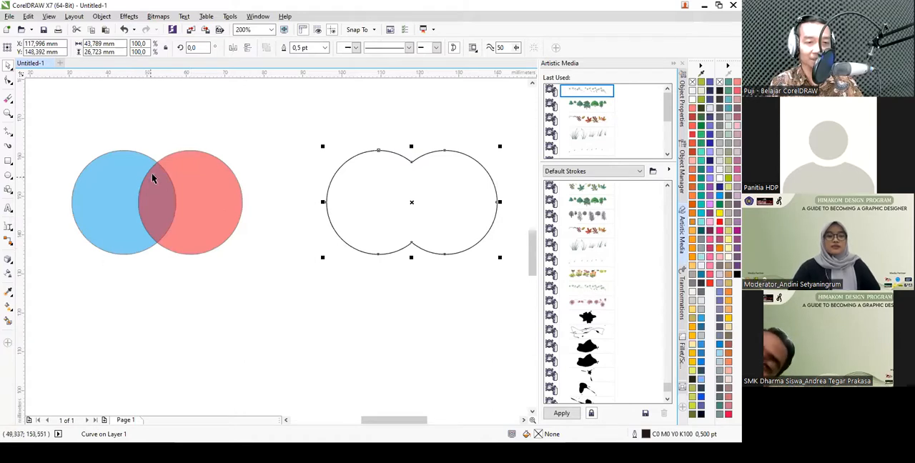
pyautogui.scroll(-2, 379, 215)
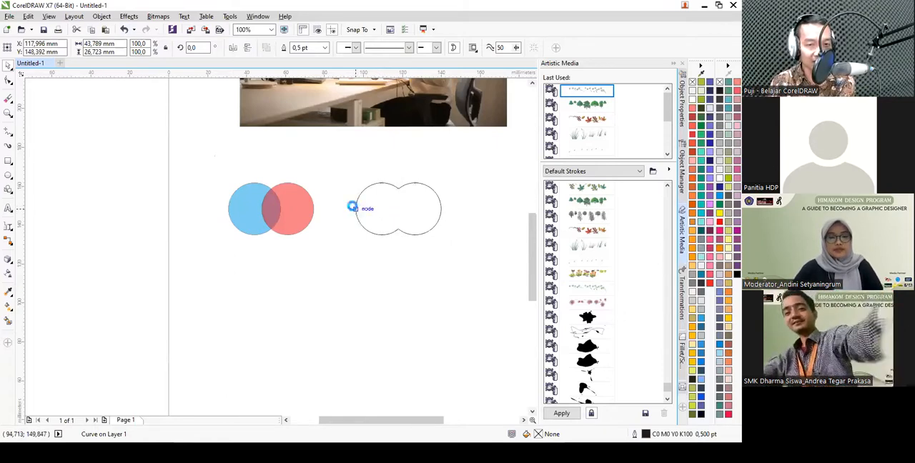
pyautogui.press('Delete')
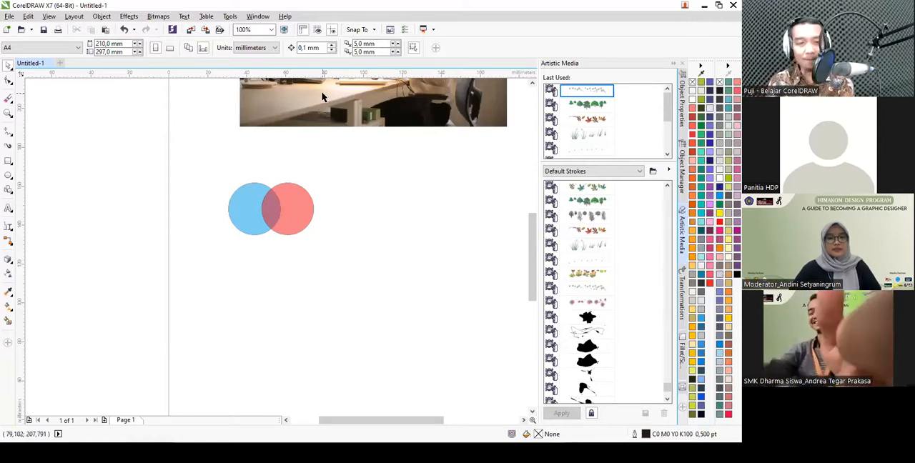
# - Select the overlapping blue and red circles and delete them both
pyautogui.scroll(1, 263, 209)
pyautogui.moveTo(191, 144); pyautogui.dragTo(379, 265)
pyautogui.press('Delete')
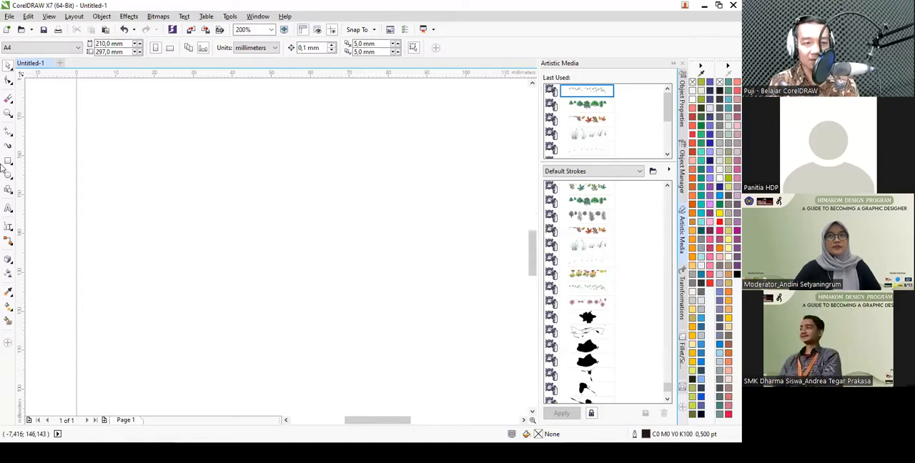
# - Draw a square about 22.6 mm wide, fill it red and set its outline width to 2.0 pt
pyautogui.click(7, 163)
pyautogui.press('space')
pyautogui.moveTo(195, 152)
pyautogui.mouseDown()
pyautogui.moveTo(286, 255)
pyautogui.moveTo(286, 243)
pyautogui.mouseUp()
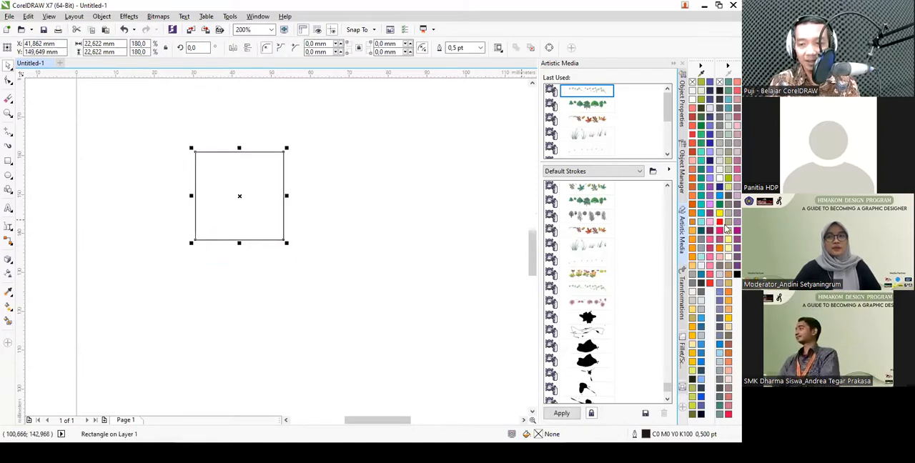
pyautogui.click(700, 206)
pyautogui.click(481, 48)
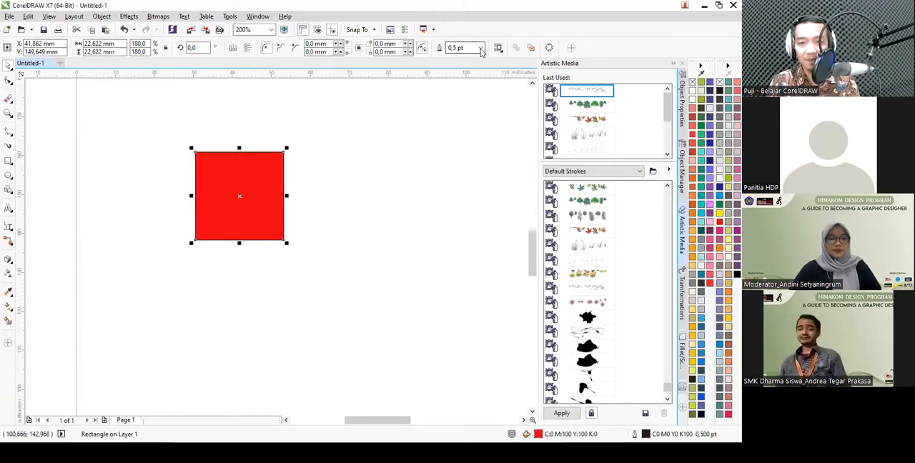
pyautogui.click(454, 105)
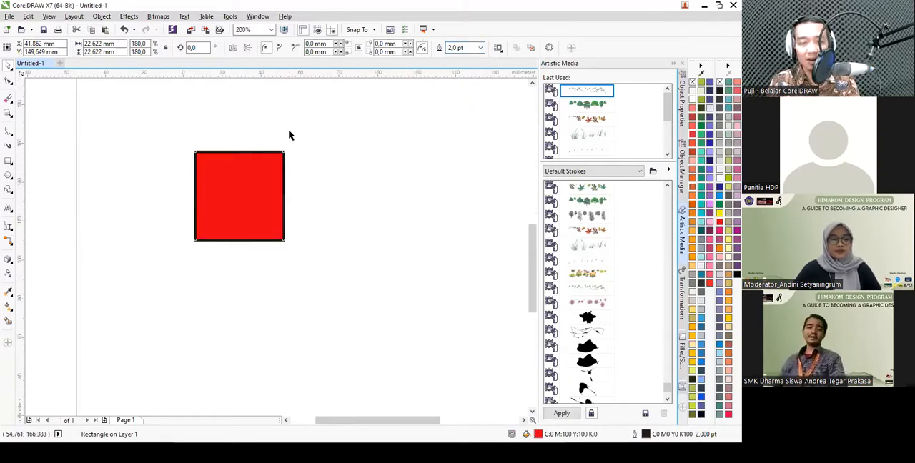
# - Copy the red square to its lower right, scale the copy to about 18.8 mm and fill it blue
pyautogui.scroll(-2, 288, 134)
pyautogui.scroll(1, 287, 160)
pyautogui.scroll(-1, 248, 124)
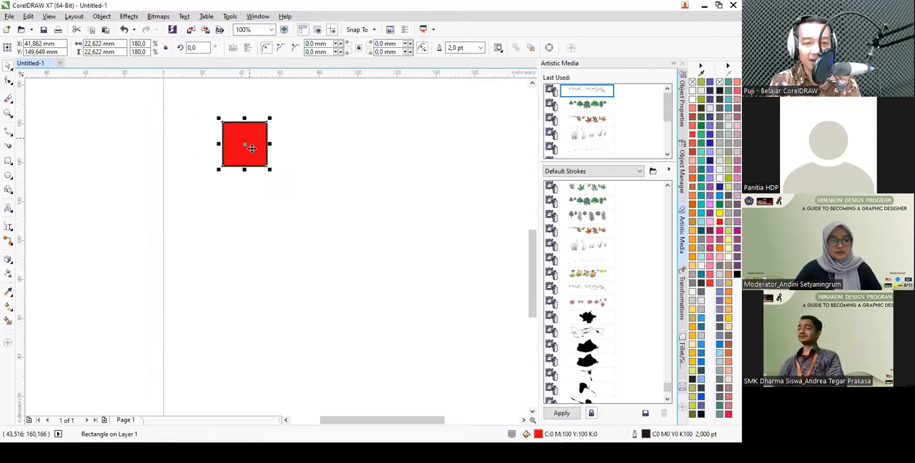
pyautogui.scroll(1, 252, 145)
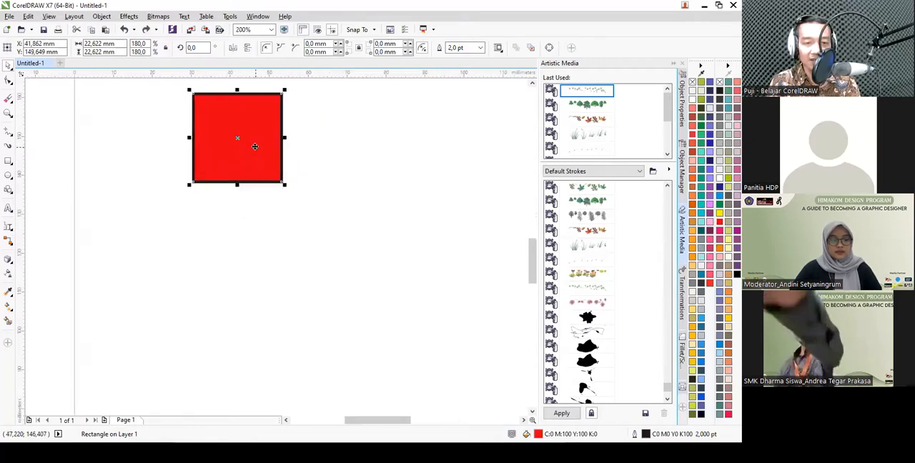
pyautogui.hotkey('ctrl', 'd')
pyautogui.moveTo(294, 158); pyautogui.dragTo(306, 170)
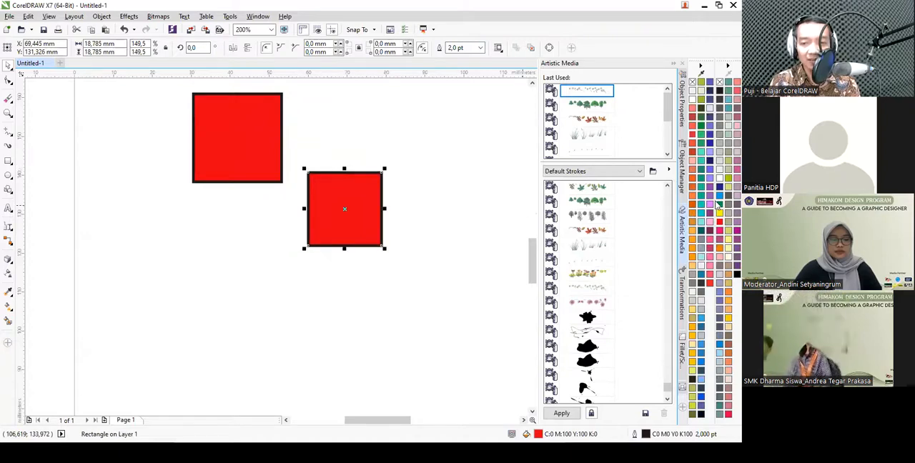
pyautogui.click(719, 200)
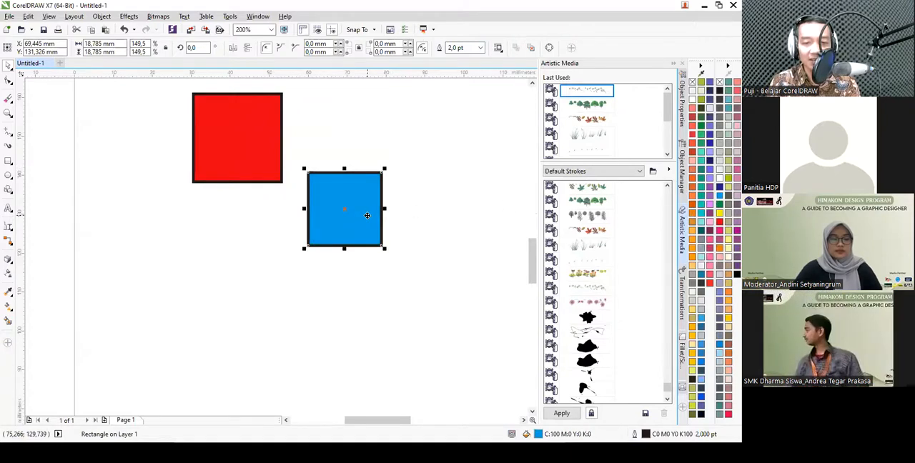
# - Copy the blue square to its lower right, scale the copy to about 14.8 mm and fill it yellow
pyautogui.moveTo(367, 215); pyautogui.dragTo(456, 280)
pyautogui.moveTo(395, 238); pyautogui.dragTo(411, 251)
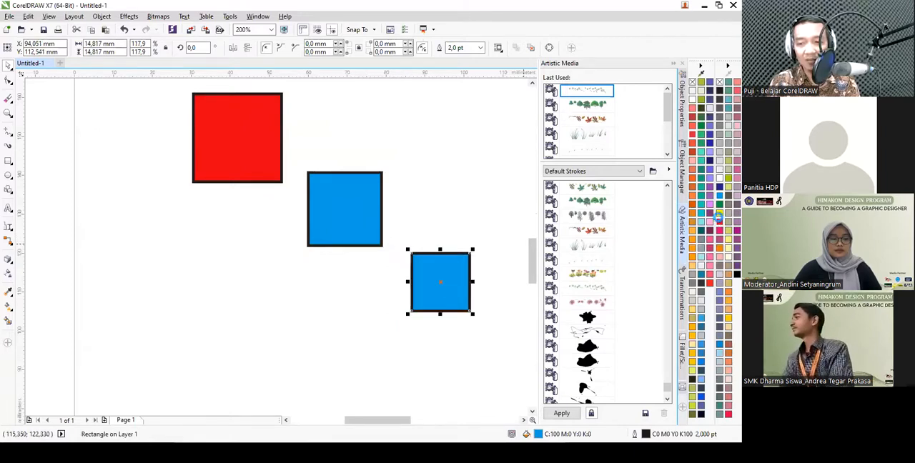
pyautogui.click(719, 214)
pyautogui.click(441, 202)
pyautogui.scroll(-2, 357, 202)
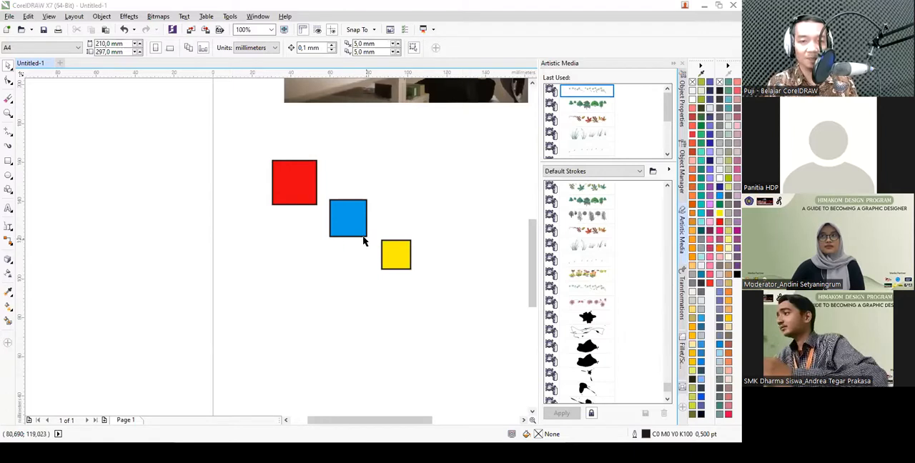
# - Try aligning the three squares by their top edges and by their bottom edges, undoing each alignment
pyautogui.moveTo(241, 129); pyautogui.dragTo(419, 284)
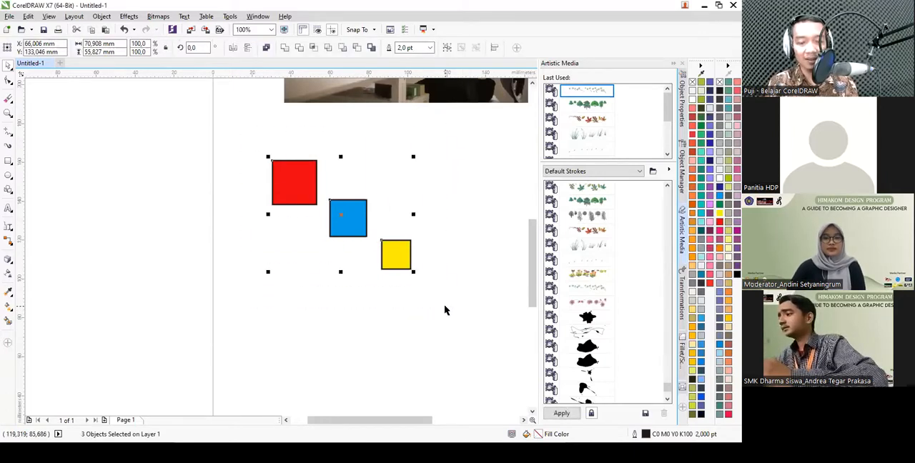
pyautogui.press('t')
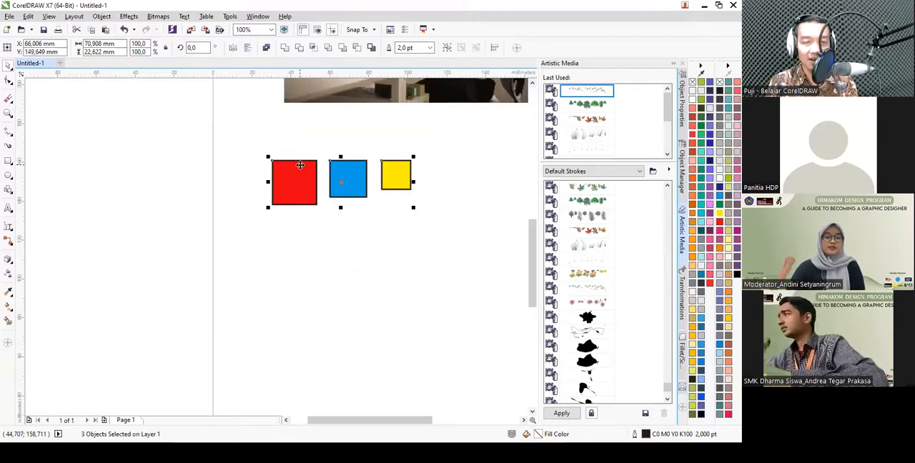
pyautogui.click(125, 30)
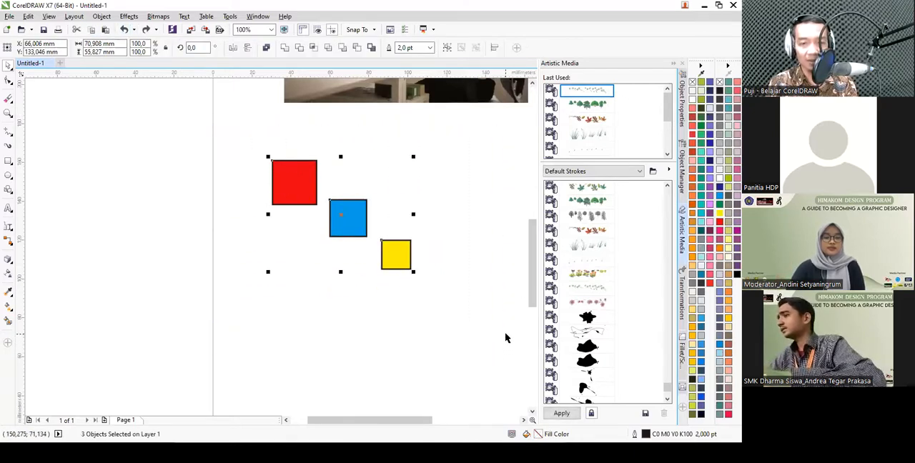
pyautogui.press('b')
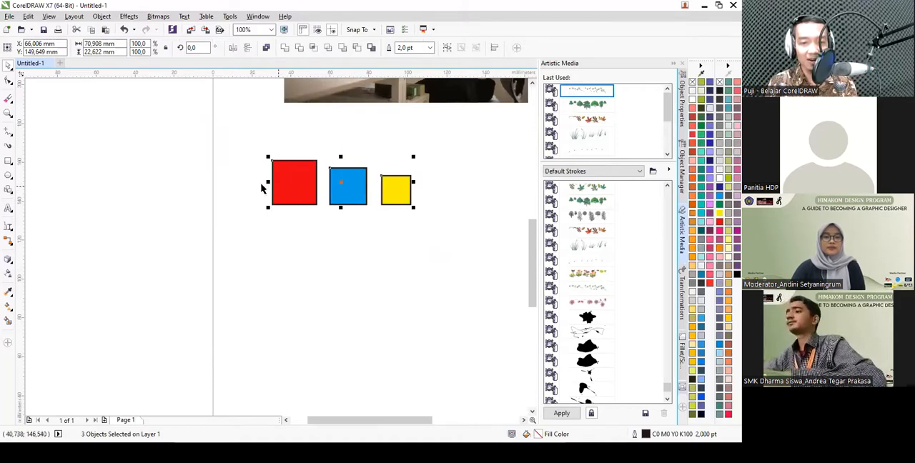
pyautogui.hotkey('ctrl', 'z')
# - Try aligning the centers of the three squares in a horizontal row twice, undoing the alignment each time
pyautogui.moveTo(213, 131); pyautogui.dragTo(505, 341)
pyautogui.press('t')
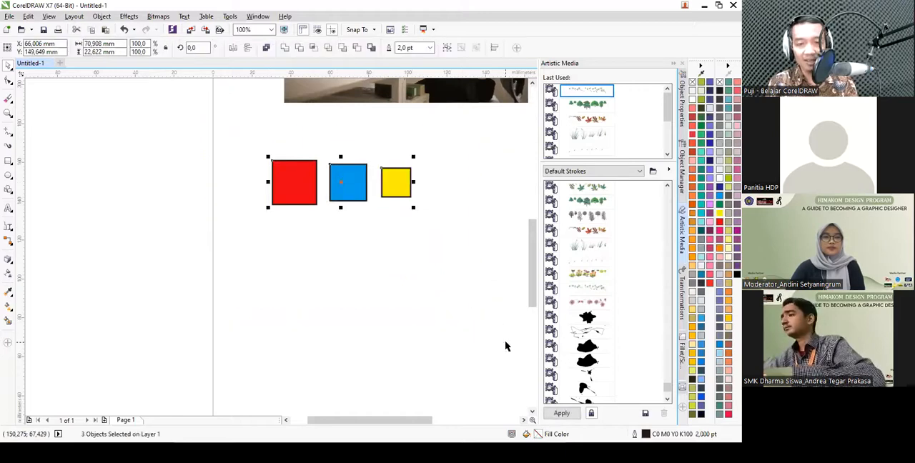
pyautogui.hotkey('ctrl', 'z')
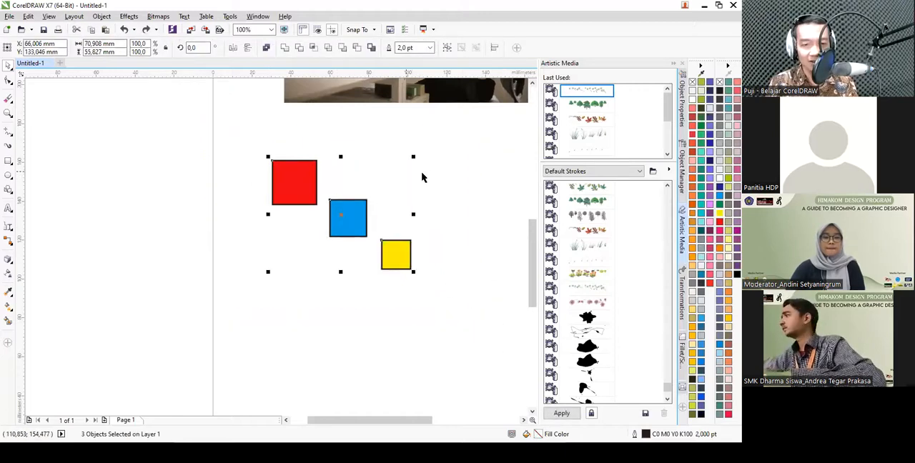
pyautogui.click(264, 144)
pyautogui.moveTo(235, 133); pyautogui.dragTo(484, 355)
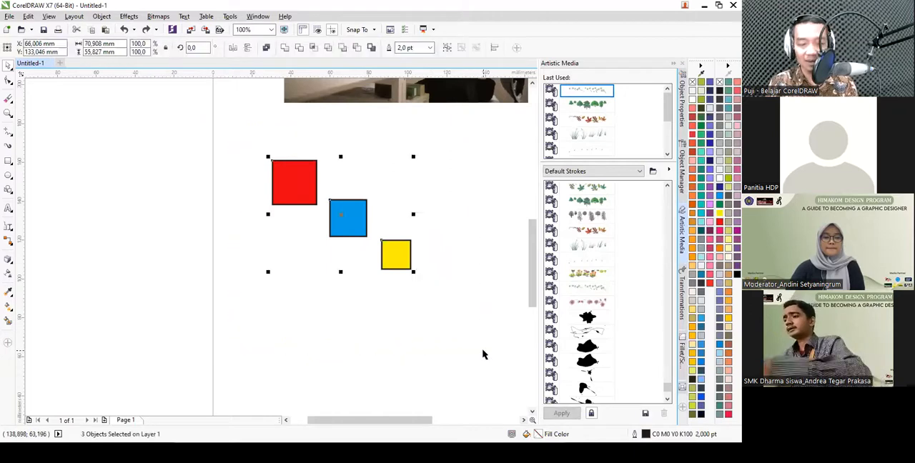
pyautogui.press('t')
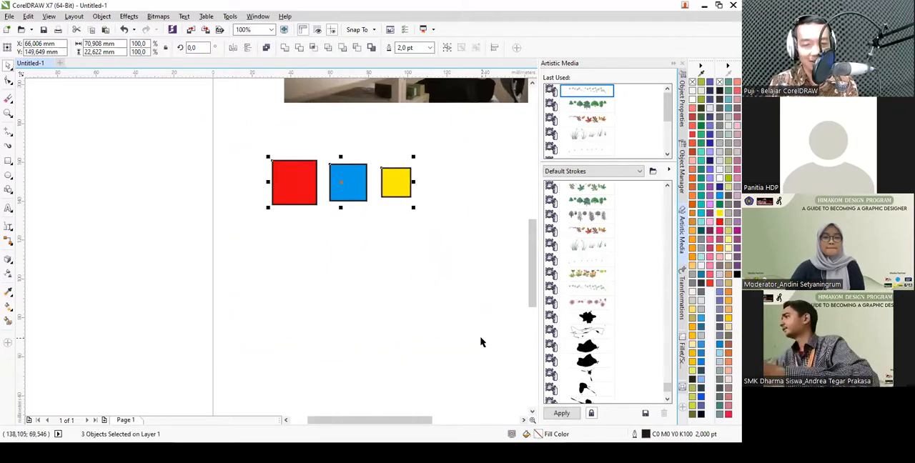
pyautogui.hotkey('ctrl', 'z')
# - Try aligning the three squares by their left edges and by their right edges, undoing each alignment
pyautogui.moveTo(248, 141); pyautogui.dragTo(458, 300)
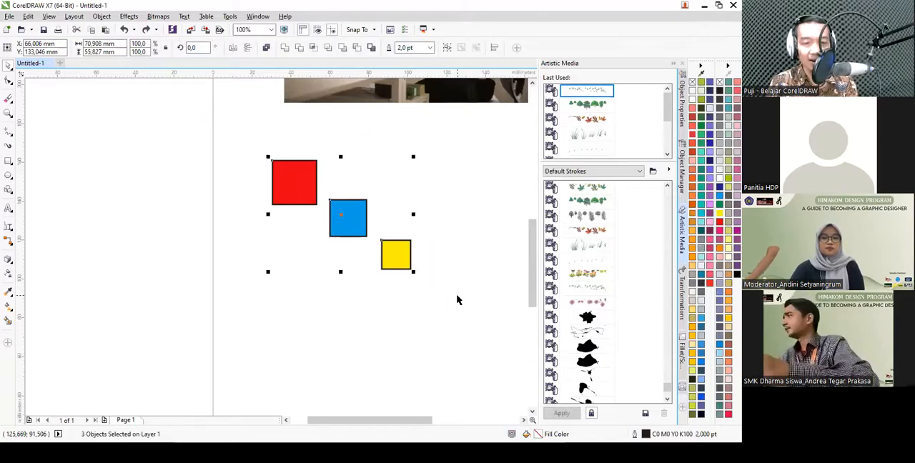
pyautogui.press('l')
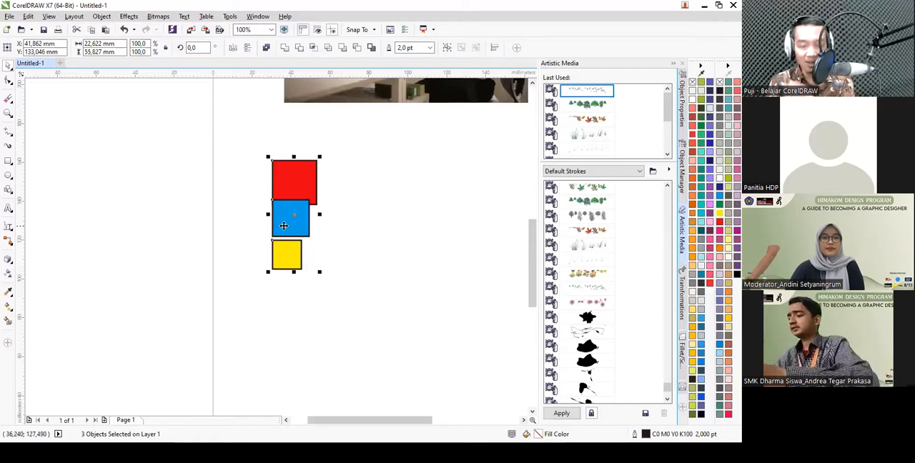
pyautogui.hotkey('ctrl', 'z')
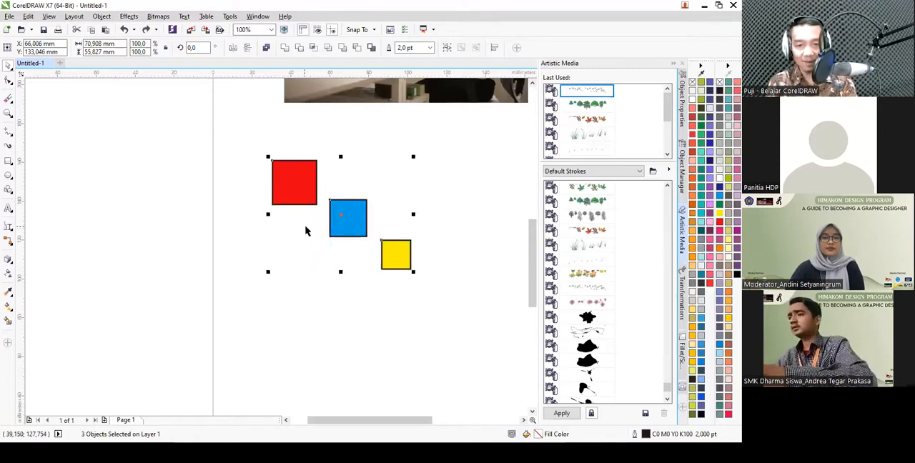
pyautogui.moveTo(244, 143); pyautogui.dragTo(443, 335)
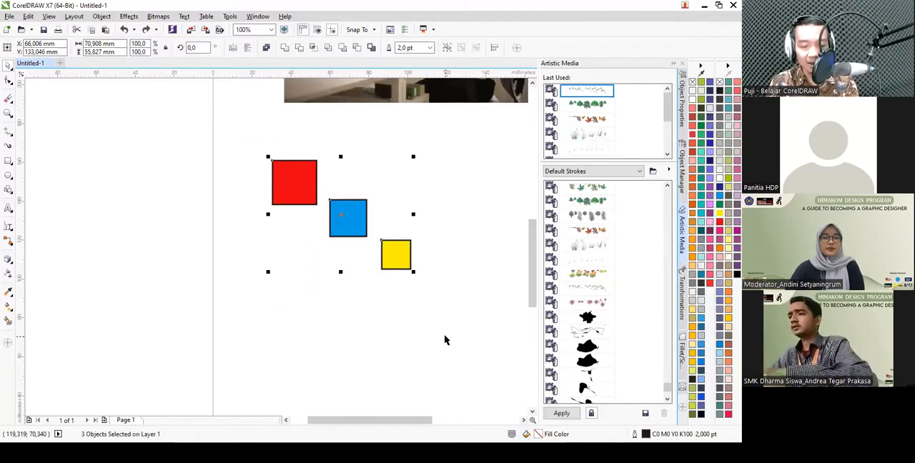
pyautogui.press('r')
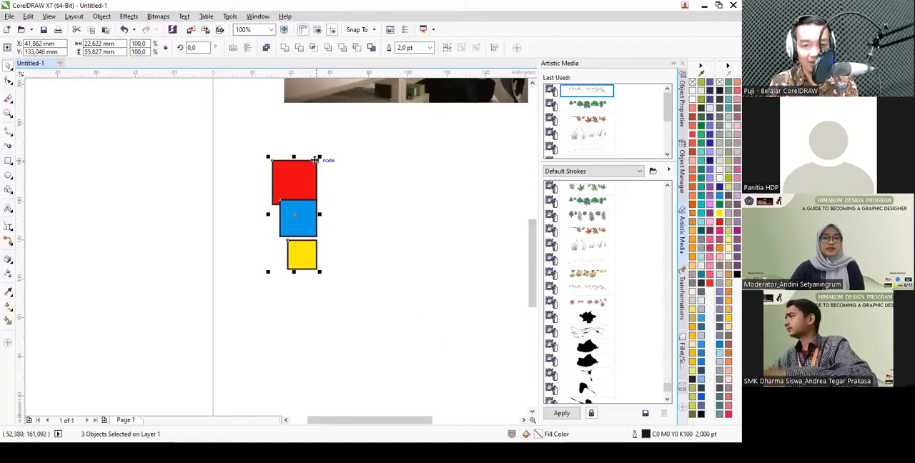
pyautogui.hotkey('ctrl', 'z')
pyautogui.click(319, 270)
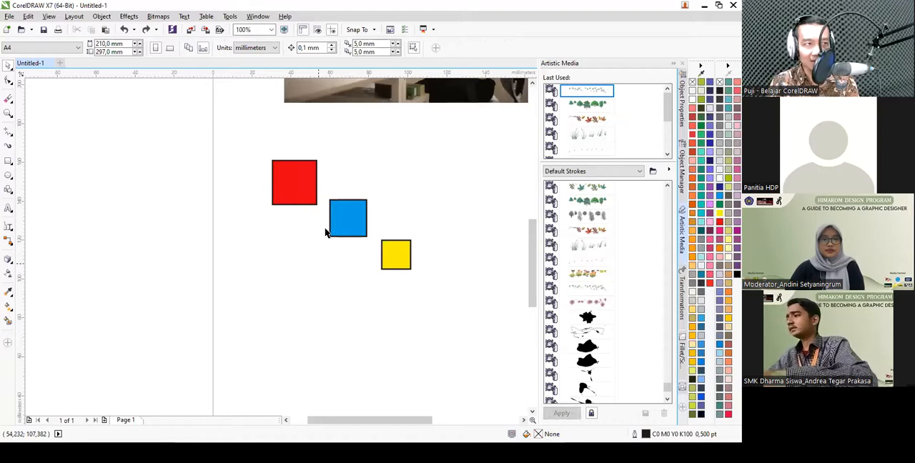
# - Try aligning the centers of the three squares in a vertical column, and undo the alignment
pyautogui.moveTo(249, 140); pyautogui.dragTo(455, 336)
pyautogui.press('c')
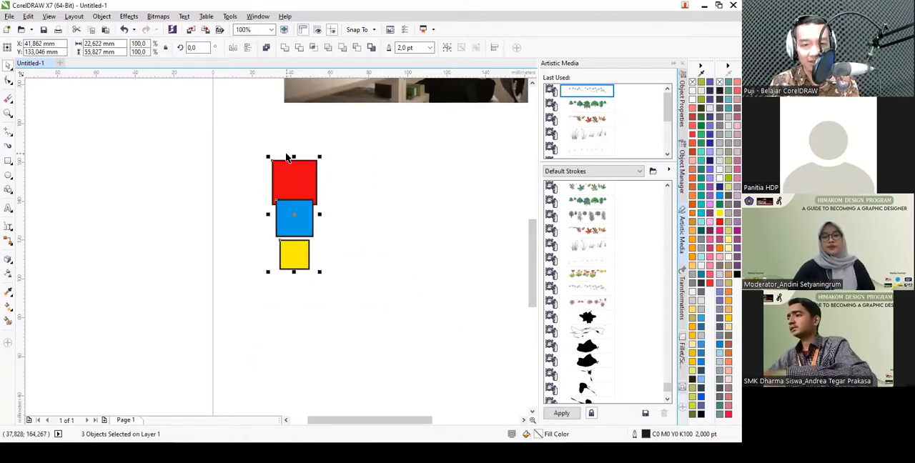
pyautogui.hotkey('ctrl', 'z')
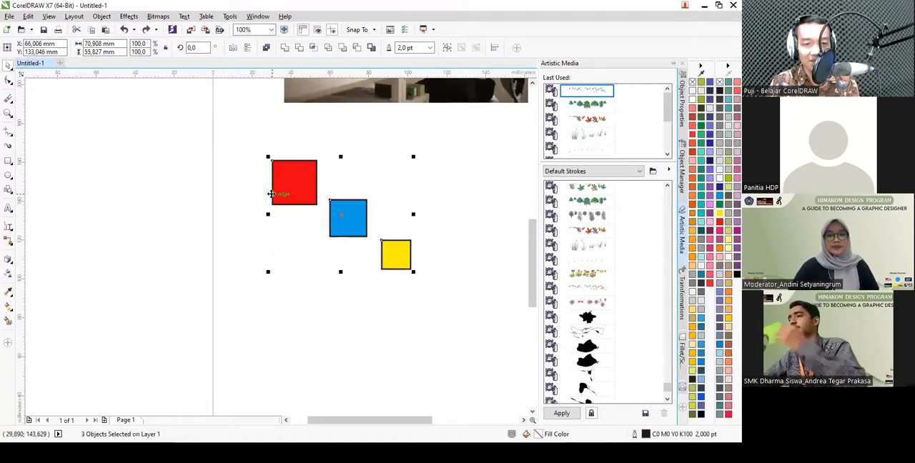
# - Try aligning the three squares by both their vertical and horizontal centers, stacking them concentrically, and undo both alignments
pyautogui.moveTo(228, 132); pyautogui.dragTo(469, 323)
pyautogui.press('c')
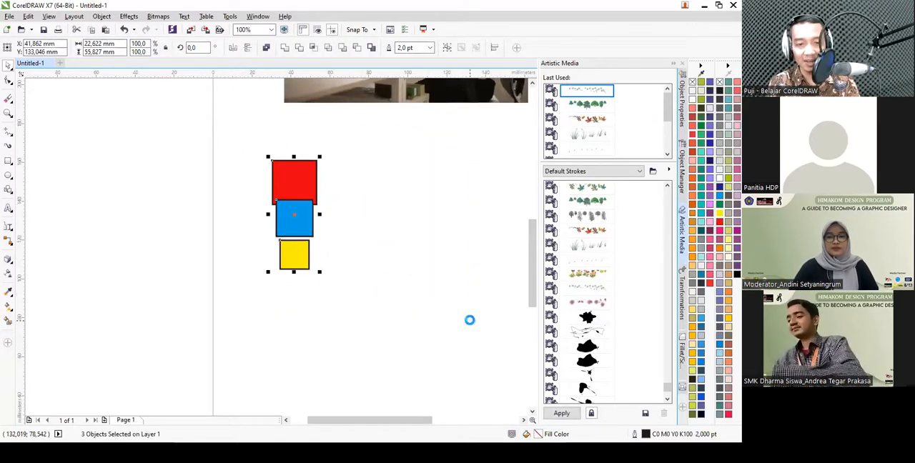
pyautogui.press('e')
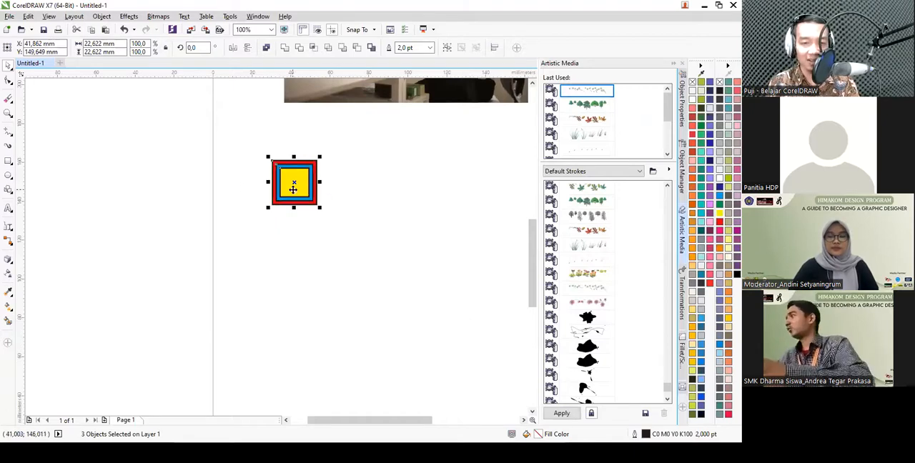
pyautogui.hotkey('ctrl', 'z')
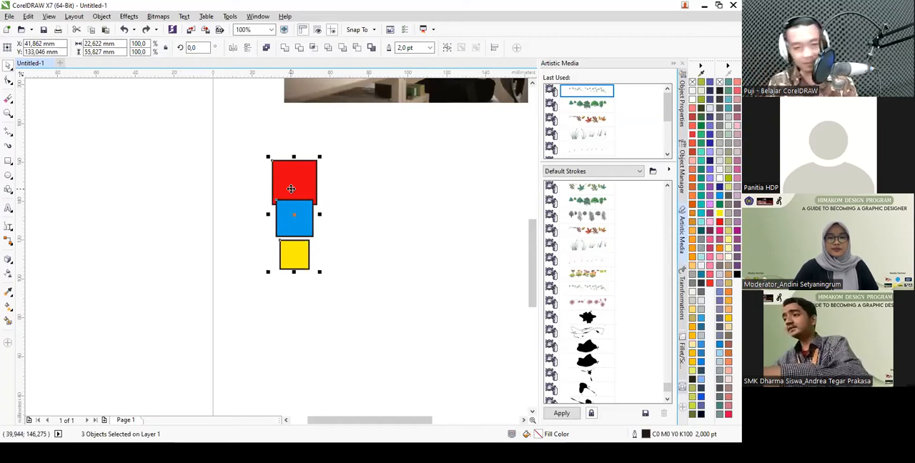
pyautogui.hotkey('ctrl', 'z')
pyautogui.click(240, 206)
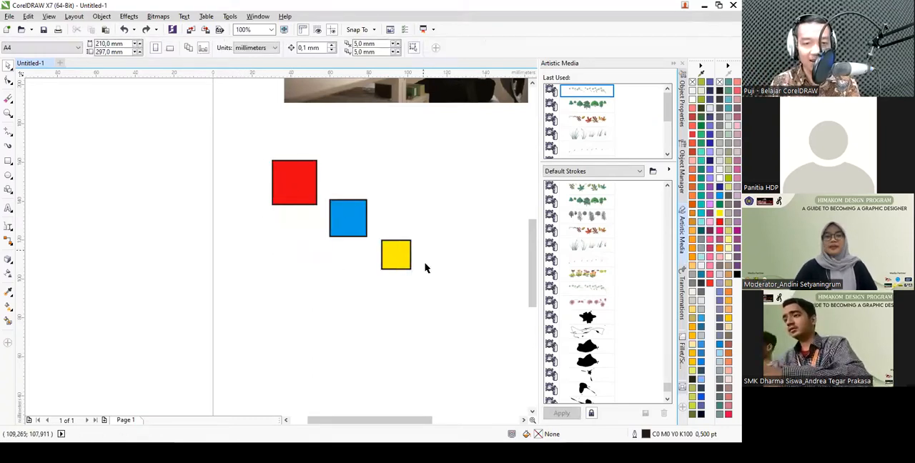
# - Move the blue and yellow squares into a row beside the red square and distribute all three with equal horizontal spacing
pyautogui.click(405, 250)
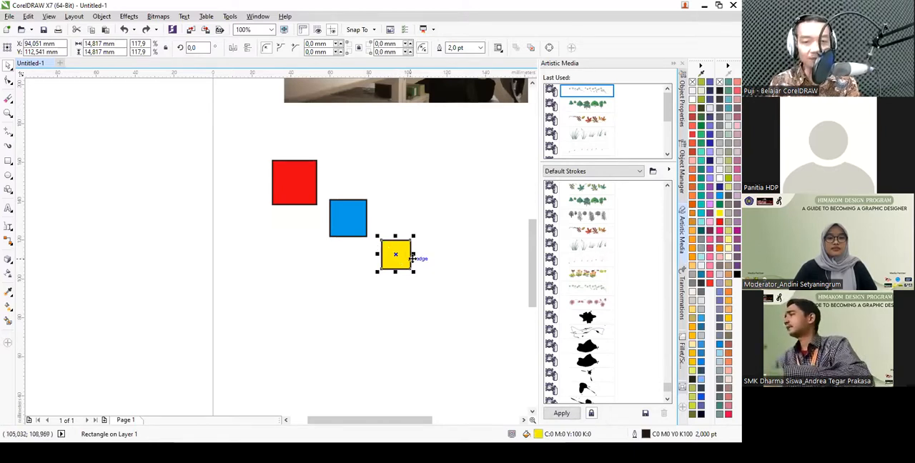
pyautogui.moveTo(357, 230); pyautogui.dragTo(352, 197)
pyautogui.moveTo(394, 249); pyautogui.dragTo(424, 197)
pyautogui.moveTo(210, 133); pyautogui.dragTo(501, 269)
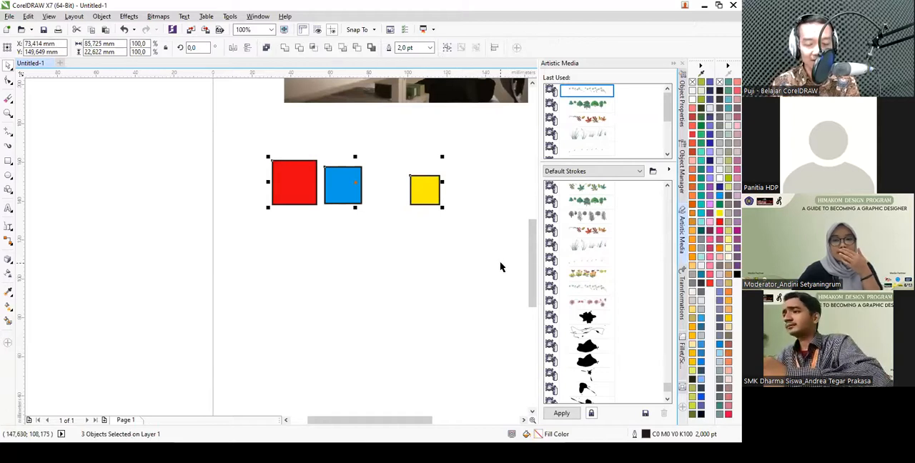
pyautogui.hotkey('shift', 'p')
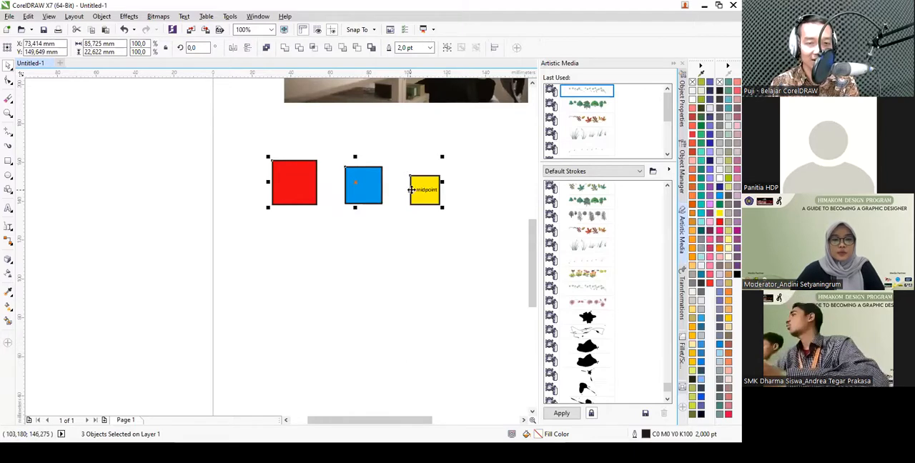
pyautogui.click(397, 165)
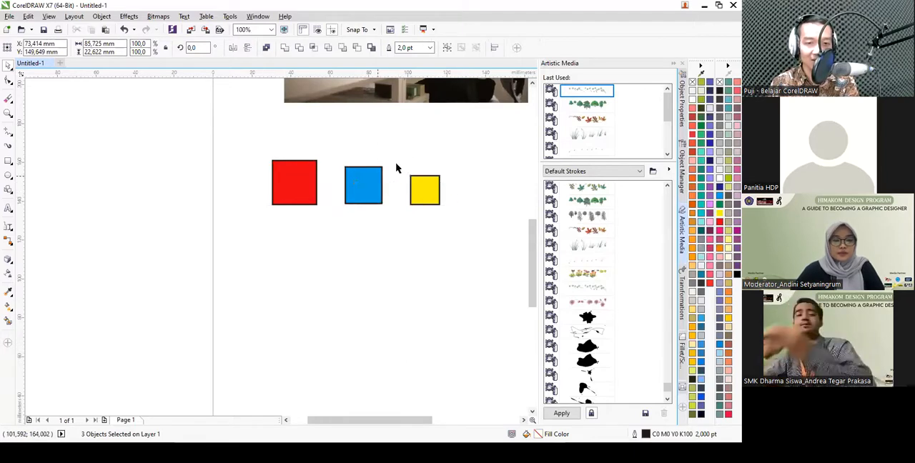
# - Move the blue and yellow squares into a column below the red square and distribute all three with equal vertical spacing
pyautogui.moveTo(359, 189); pyautogui.dragTo(294, 235)
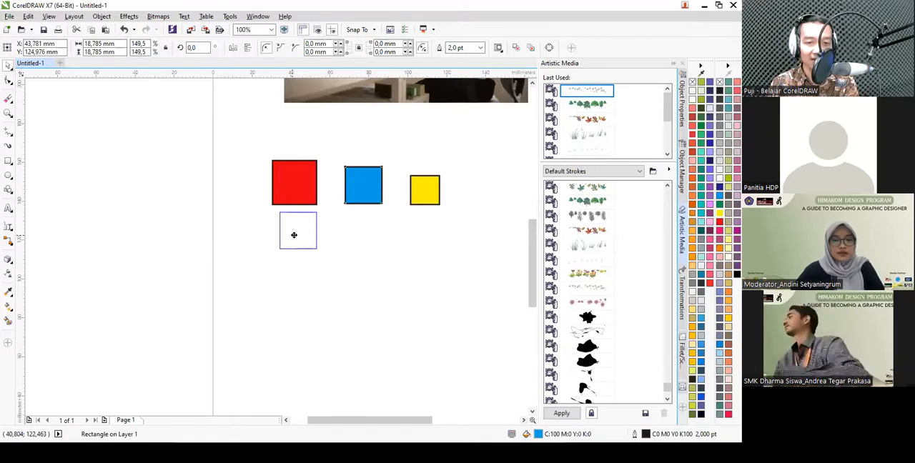
pyautogui.moveTo(425, 190); pyautogui.dragTo(294, 306)
pyautogui.moveTo(244, 117); pyautogui.dragTo(393, 365)
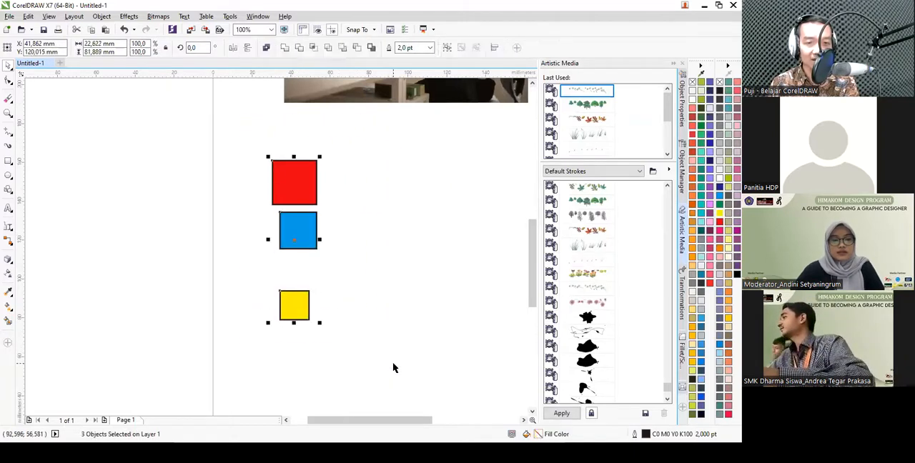
pyautogui.hotkey('shift', 'a')
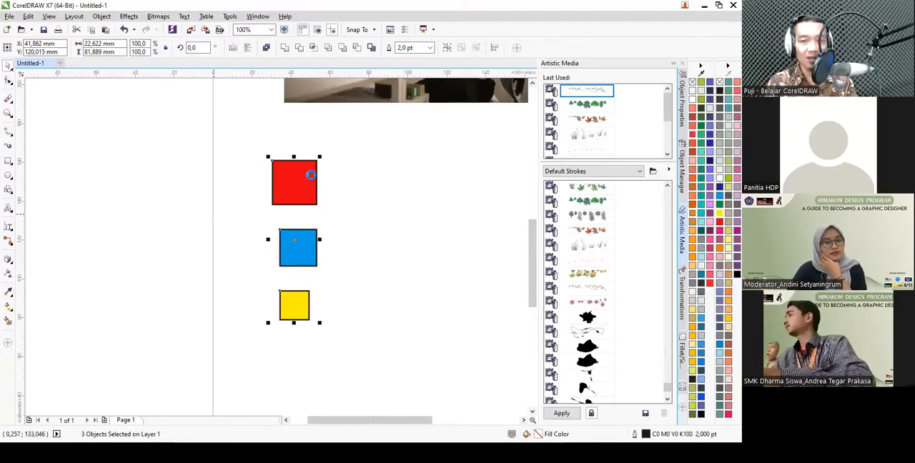
# - Delete the blue and yellow squares and move the red square about 17 mm toward the page's left edge
pyautogui.scroll(-2, 223, 209)
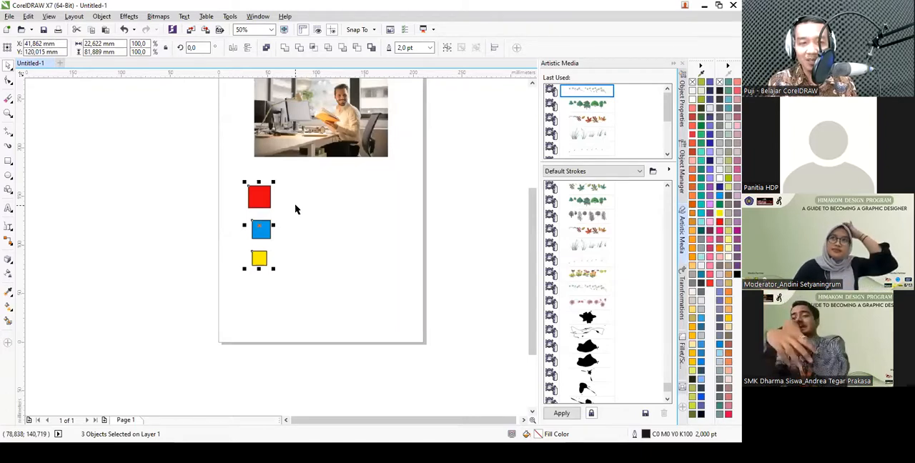
pyautogui.scroll(1, 289, 207)
pyautogui.moveTo(308, 353); pyautogui.dragTo(187, 228)
pyautogui.press('Delete')
pyautogui.moveTo(226, 196); pyautogui.dragTo(193, 170)
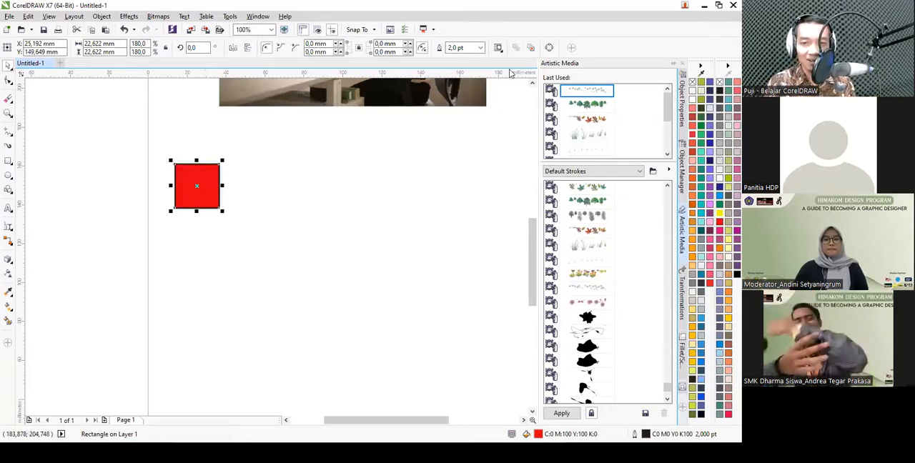
pyautogui.click(300, 185)
# - Select the red square and open the Position settings of the Transformations
pyautogui.click(182, 188)
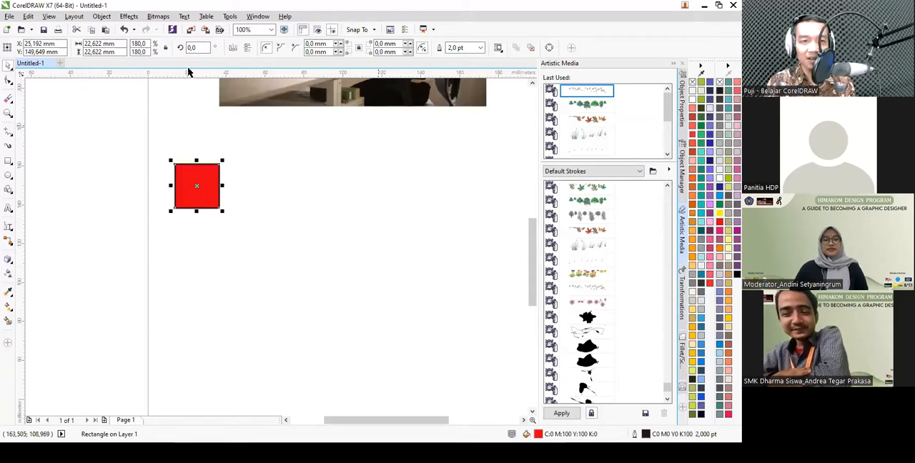
pyautogui.click(104, 18)
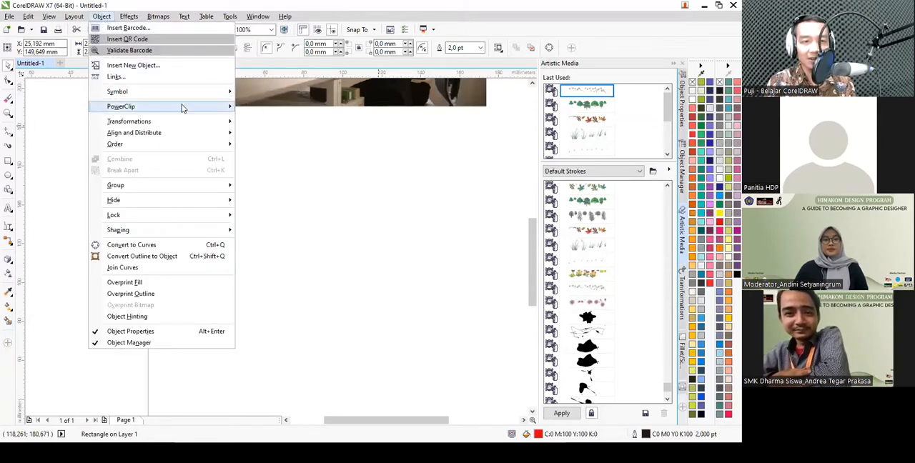
pyautogui.moveTo(222, 126)
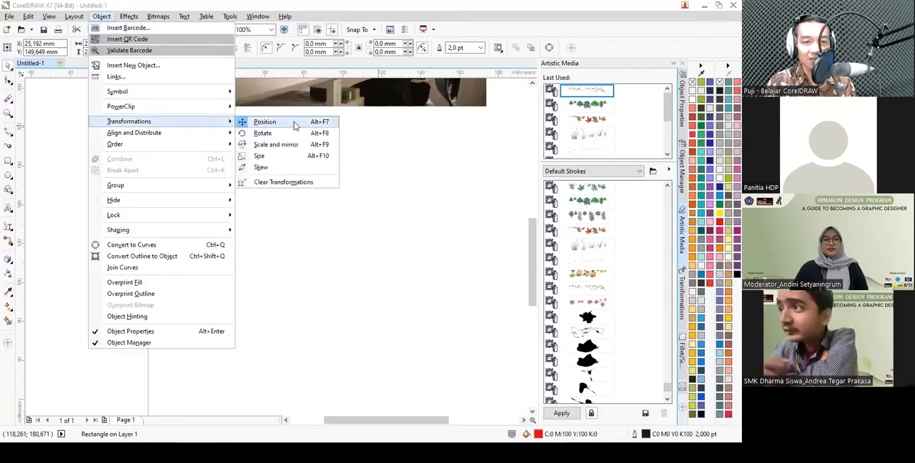
pyautogui.click(683, 312)
pyautogui.click(683, 312)
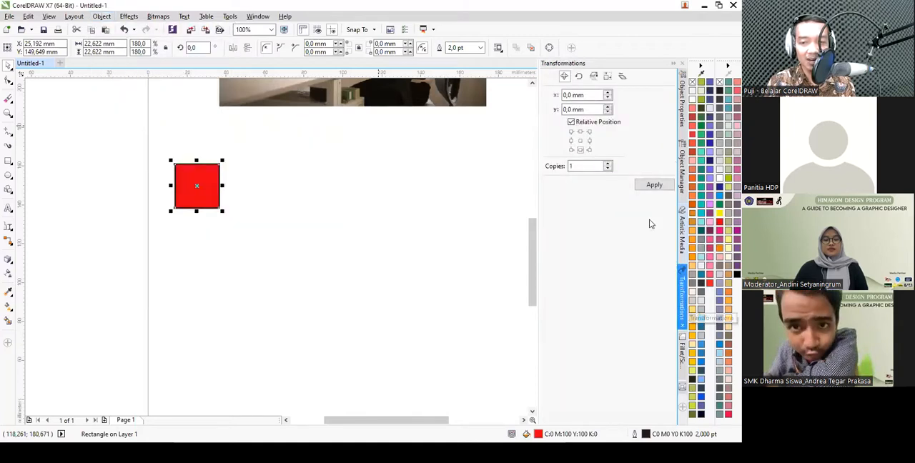
pyautogui.scroll(-2, 227, 201)
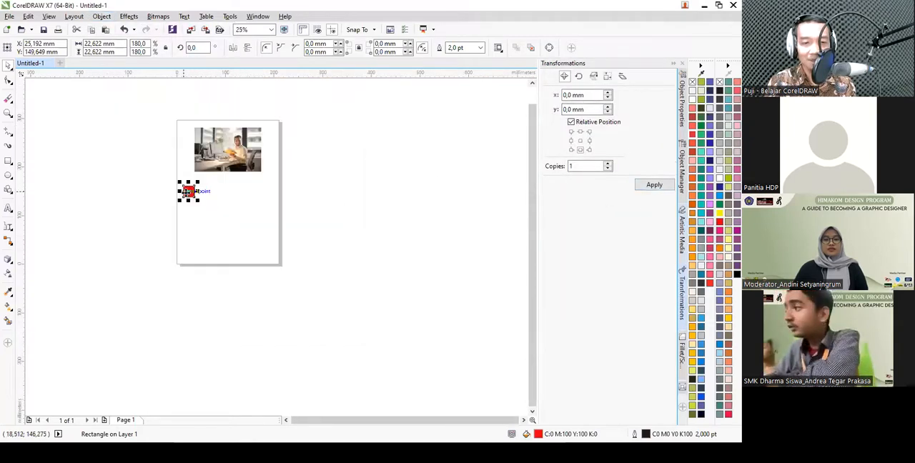
pyautogui.scroll(2, 205, 196)
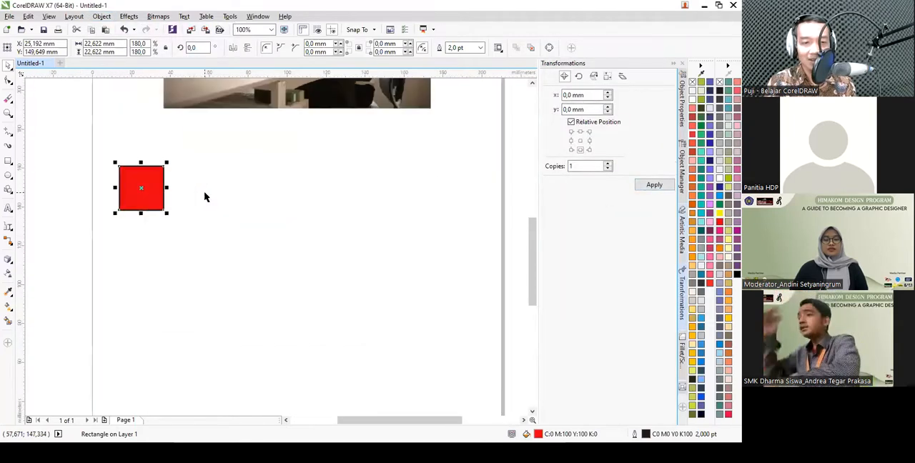
# - Try making 5 adjoining copies of the red square using the Middle right relative position, and undo the copies
pyautogui.click(590, 141)
pyautogui.doubleClick(576, 166)
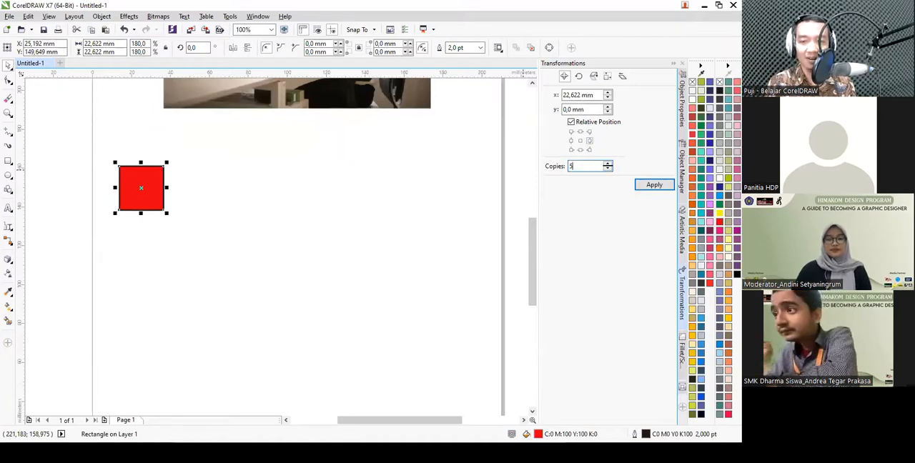
pyautogui.click(641, 186)
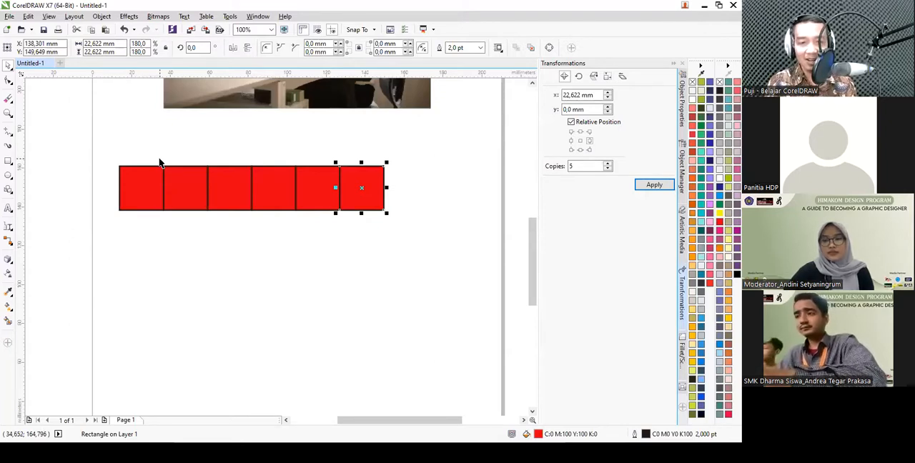
pyautogui.moveTo(148, 151); pyautogui.dragTo(336, 203)
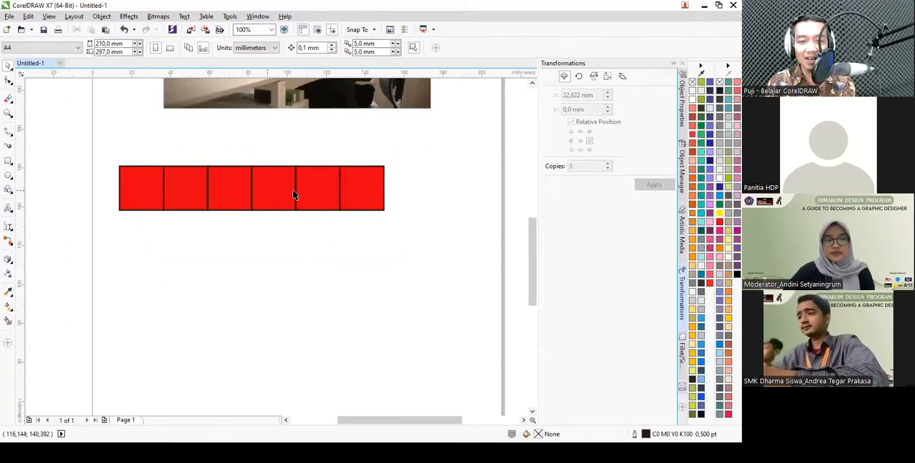
pyautogui.click(140, 182)
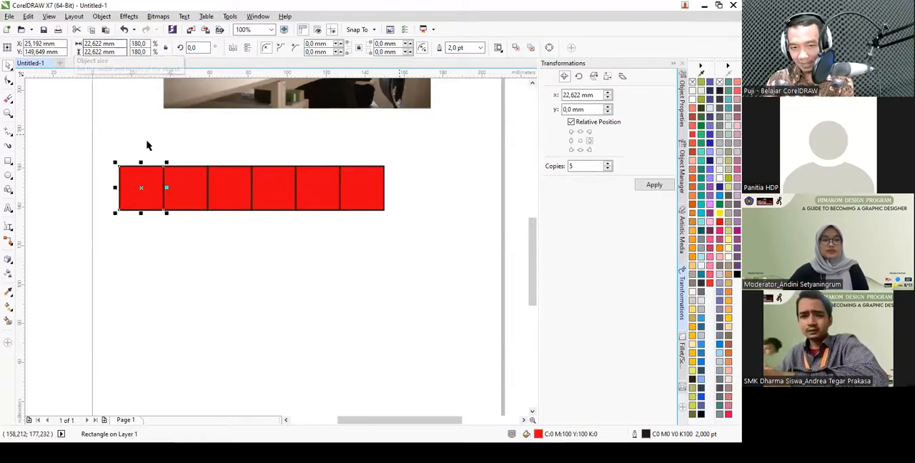
pyautogui.hotkey('ctrl', 'z')
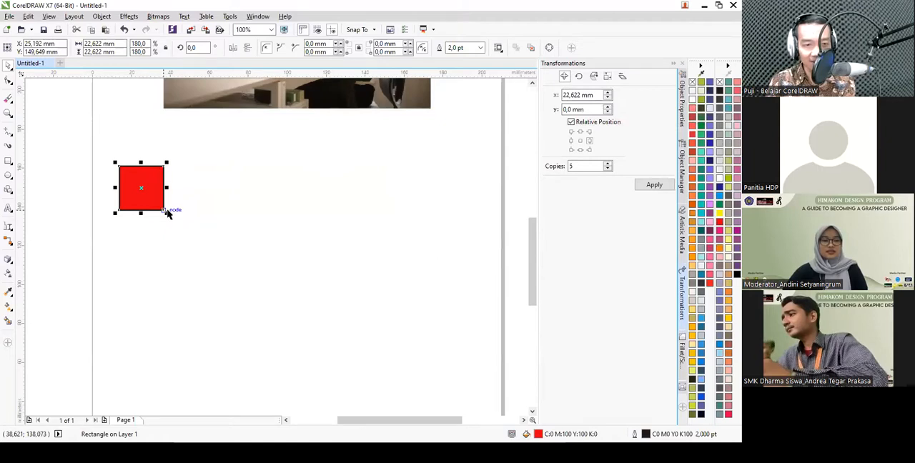
# - Create the 5 copies of the red square in a row with a horizontal offset of 25 mm
pyautogui.moveTo(601, 94); pyautogui.dragTo(566, 91)
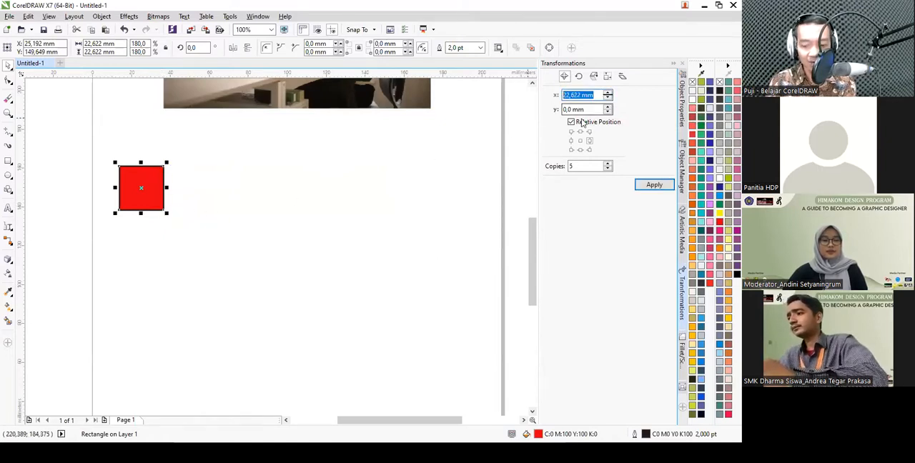
pyautogui.write('25')
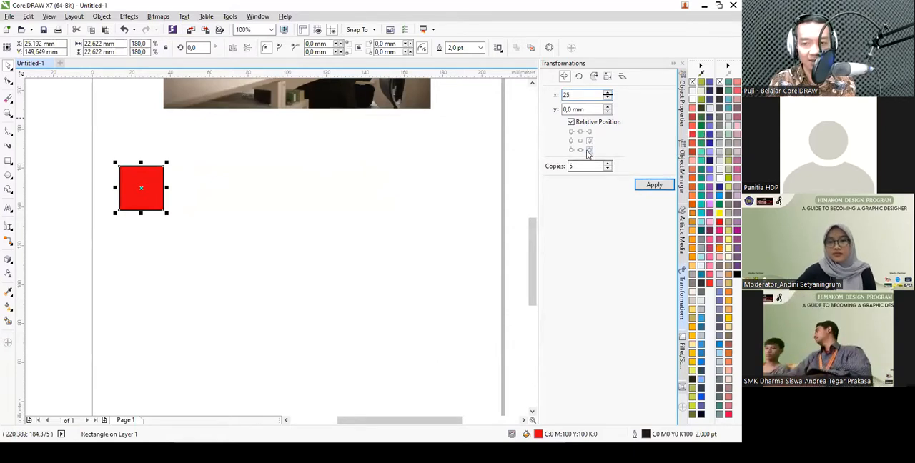
pyautogui.click(654, 185)
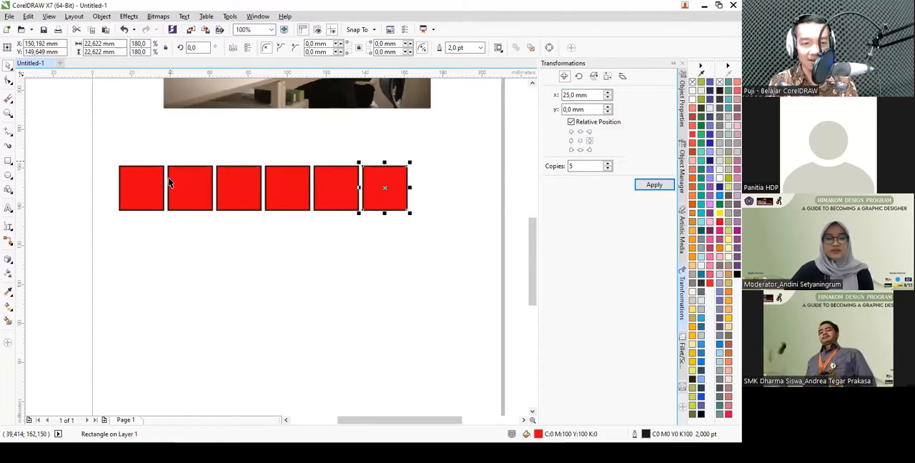
# - Copy the whole row of six squares 5 times downward with a vertical offset of -25 mm
pyautogui.click(102, 153)
pyautogui.moveTo(102, 153); pyautogui.dragTo(435, 265)
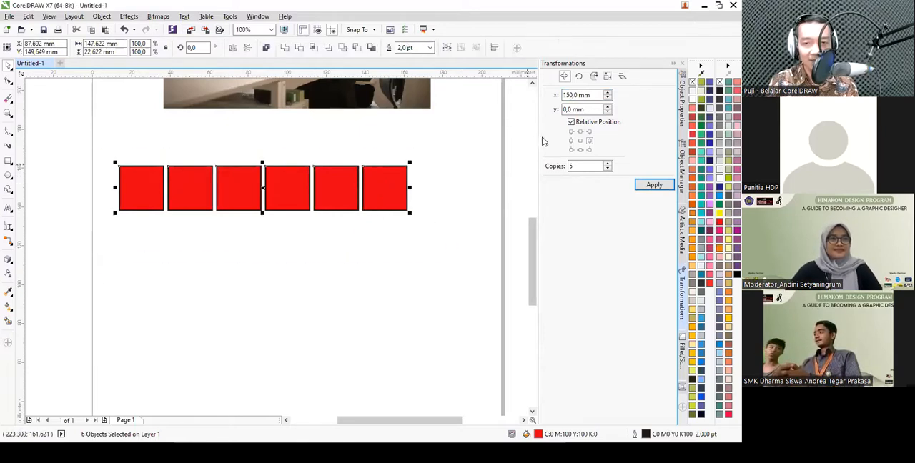
pyautogui.click(580, 150)
pyautogui.moveTo(566, 110); pyautogui.dragTo(584, 109)
pyautogui.write('-25')
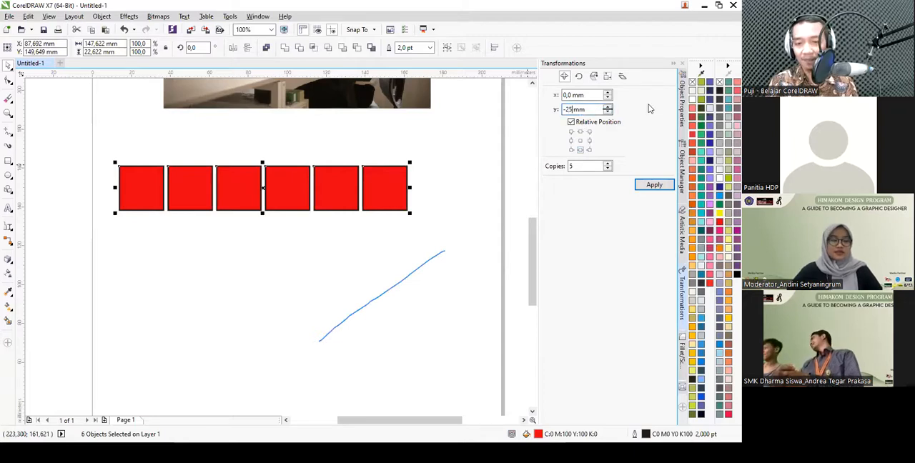
pyautogui.click(653, 184)
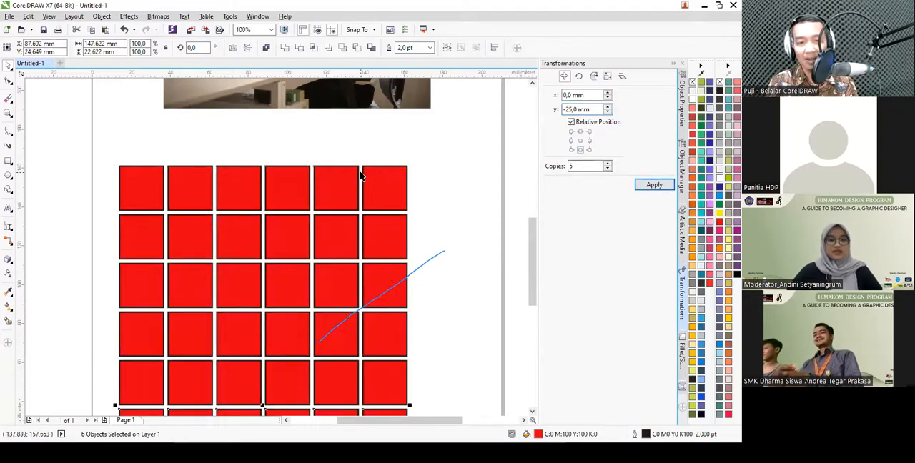
# - Delete all the copied squares in the grid, keeping only the original red square in the upper-left corner
pyautogui.scroll(-2, 405, 241)
pyautogui.click(405, 240)
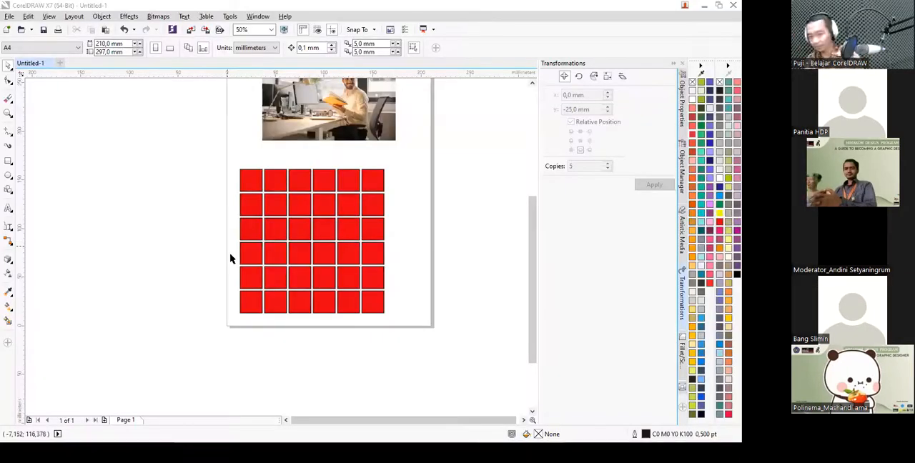
pyautogui.moveTo(418, 322); pyautogui.dragTo(257, 152)
pyautogui.press('Delete')
pyautogui.moveTo(323, 313); pyautogui.dragTo(230, 266)
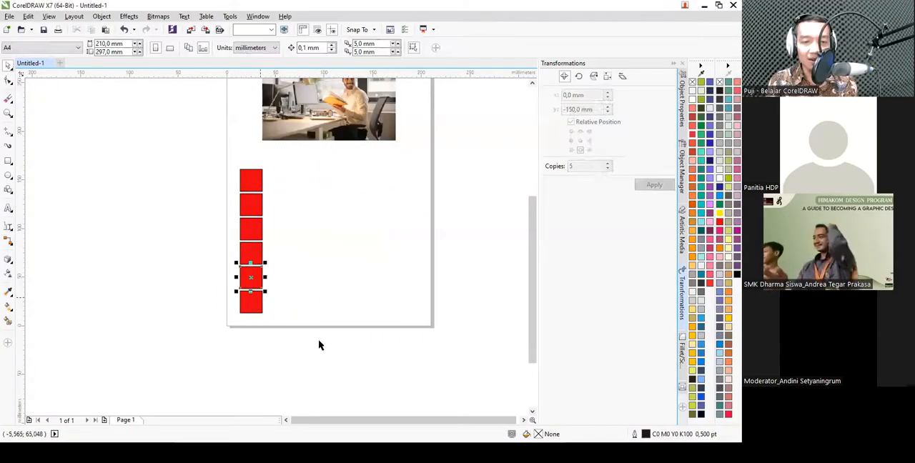
pyautogui.press('Delete')
pyautogui.scroll(1, 300, 186)
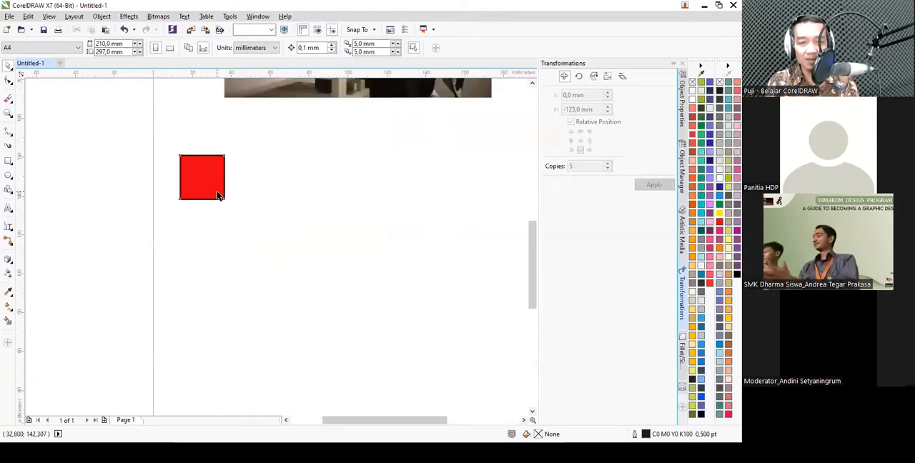
# - Duplicate the red square horizontally to its right, with the copy's center at about X 53.8 mm
pyautogui.click(219, 184)
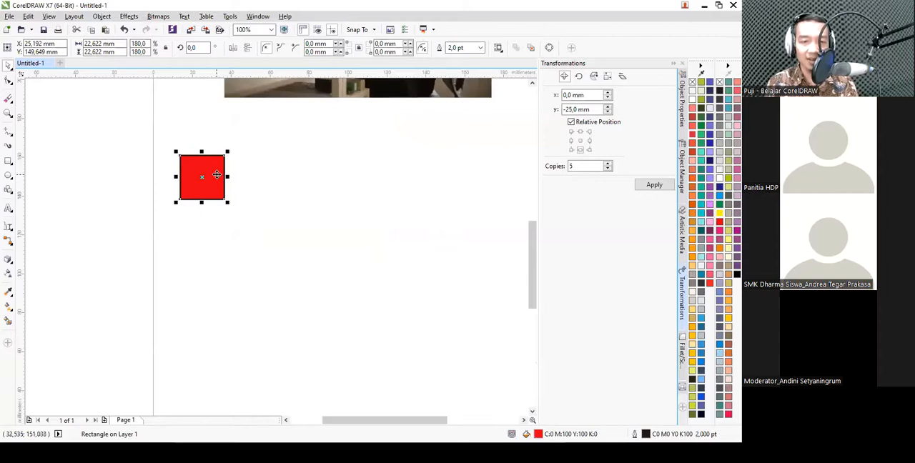
pyautogui.moveTo(214, 172); pyautogui.dragTo(272, 184)
pyautogui.scroll(-1, 180, 154)
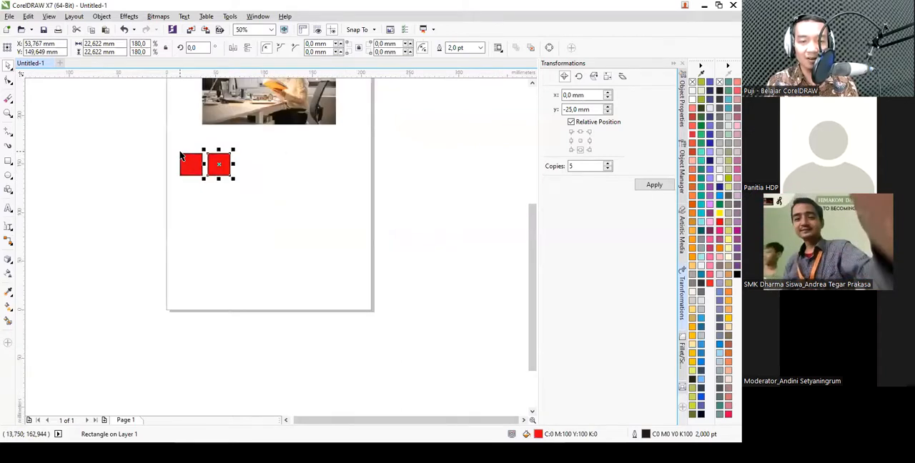
# - Repeat the last duplication five more times to extend the row of red squares
pyautogui.hotkey('ctrl', 'r')
pyautogui.hotkey('ctrl', 'r')
pyautogui.hotkey('ctrl', 'r')
pyautogui.hotkey('ctrl', 'r')
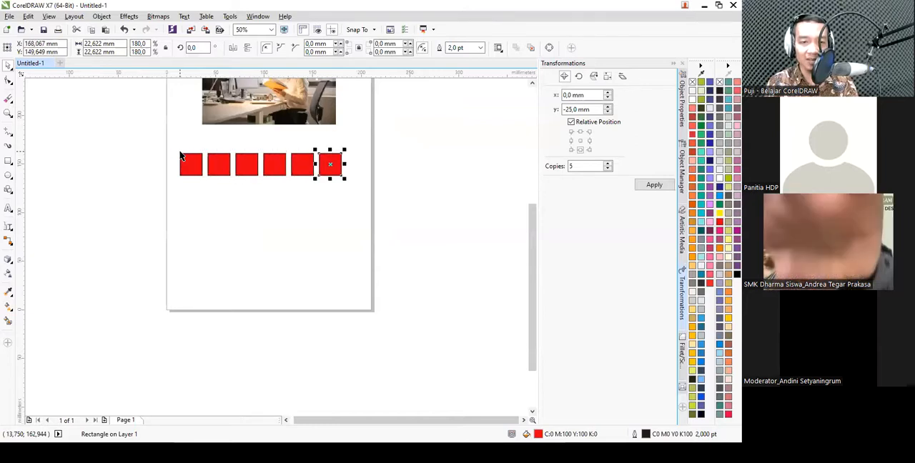
pyautogui.hotkey('ctrl', 'r')
# - Delete the six copied squares, keeping only the original red square at the start of the row
pyautogui.moveTo(205, 150); pyautogui.dragTo(442, 242)
pyautogui.press('Delete')
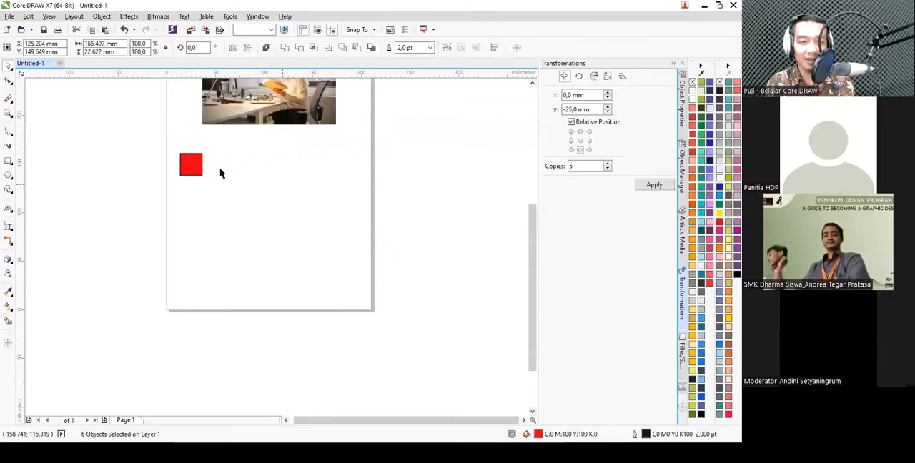
# - Duplicate the red square horizontally with the copy's center at about X 53.2 mm, and repeat the duplication to form a row of seven squares
pyautogui.click(193, 164)
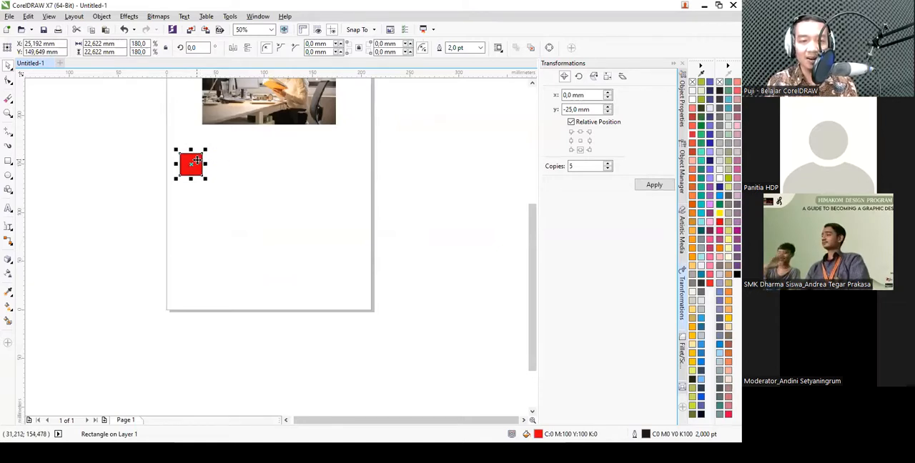
pyautogui.scroll(1, 198, 162)
pyautogui.moveTo(196, 161); pyautogui.dragTo(250, 165)
pyautogui.scroll(-2, 215, 158)
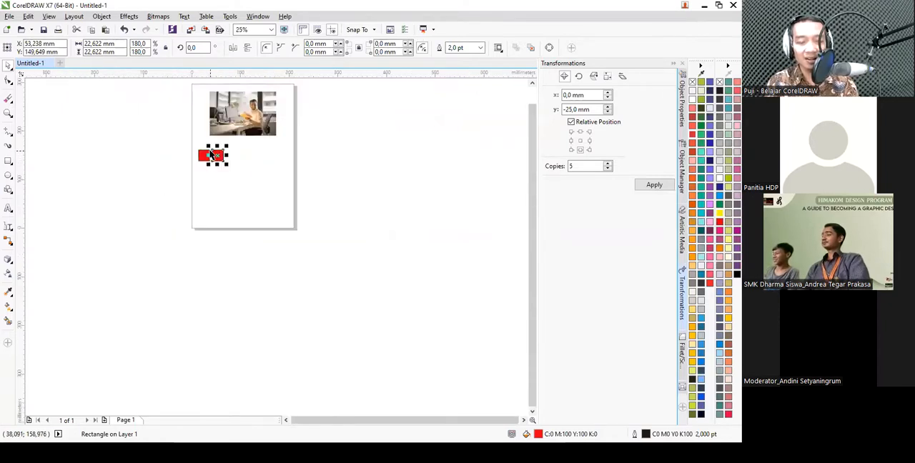
pyautogui.hotkey('ctrl', 'r')
pyautogui.hotkey('ctrl', 'r')
pyautogui.hotkey('ctrl', 'r')
pyautogui.hotkey('ctrl', 'r')
pyautogui.hotkey('ctrl', 'r')
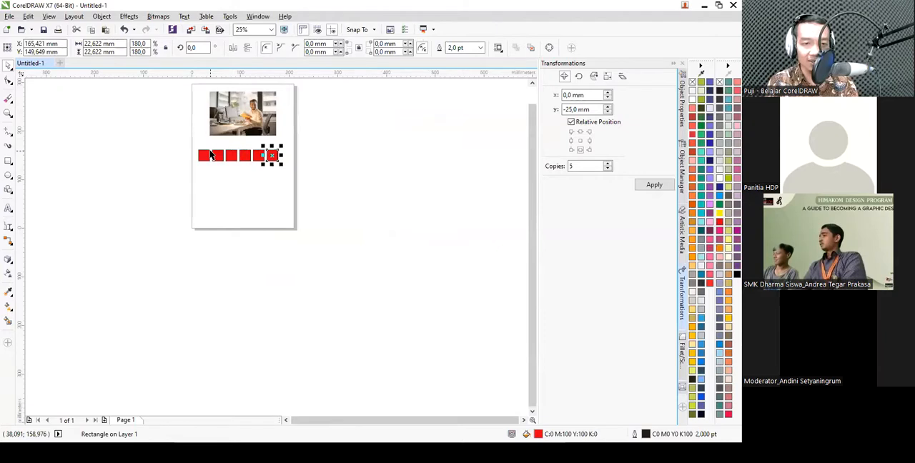
# - Delete all the repeated copies in the row, leaving only the first red square
pyautogui.scroll(1, 236, 163)
pyautogui.scroll(1, 236, 164)
pyautogui.scroll(-1, 236, 164)
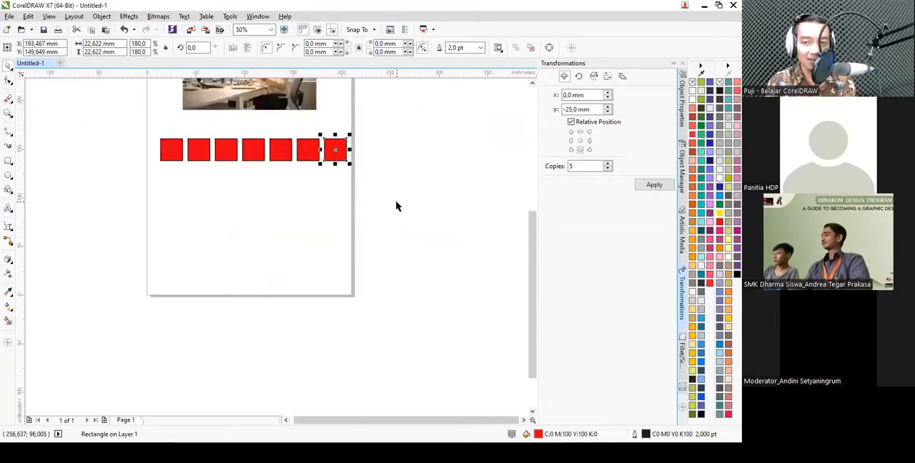
pyautogui.moveTo(397, 207); pyautogui.dragTo(181, 123)
pyautogui.press('Delete')
# - Duplicate the red square, move the copy to about X 60.4 mm, and keep duplicating it to form a rising row of six squares
pyautogui.scroll(1, 196, 133)
pyautogui.click(165, 163)
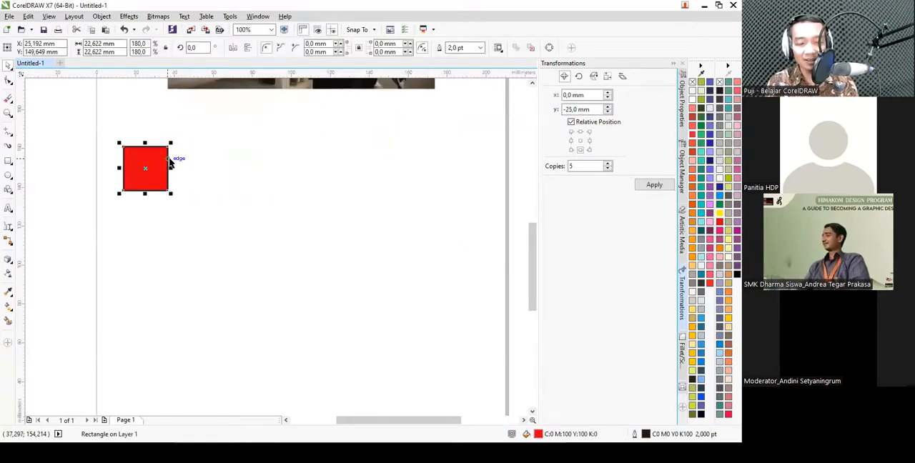
pyautogui.hotkey('ctrl', 'd')
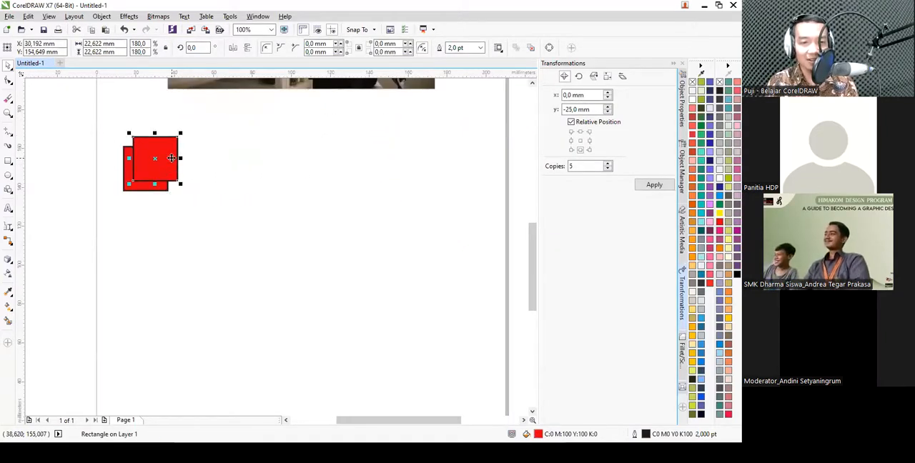
pyautogui.moveTo(161, 147); pyautogui.dragTo(218, 143)
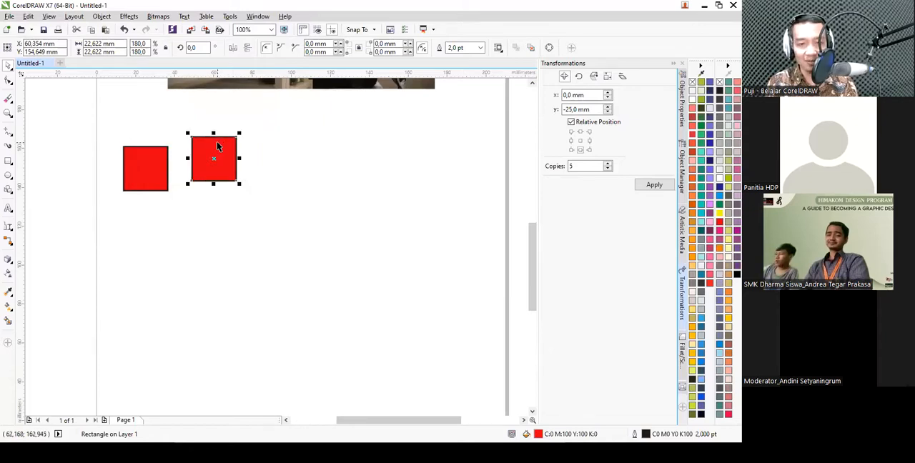
pyautogui.hotkey('ctrl', 'd')
pyautogui.hotkey('ctrl', 'd')
pyautogui.hotkey('ctrl', 'd')
pyautogui.hotkey('ctrl', 'd')
pyautogui.scroll(-2, 211, 202)
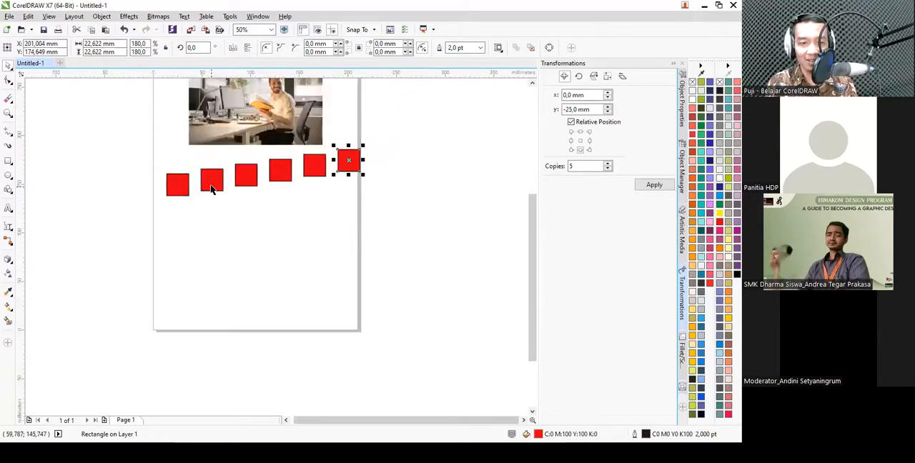
# - Align the six squares into a straight row level with the original square, and delete the five copies beside it
pyautogui.moveTo(398, 134); pyautogui.dragTo(110, 263)
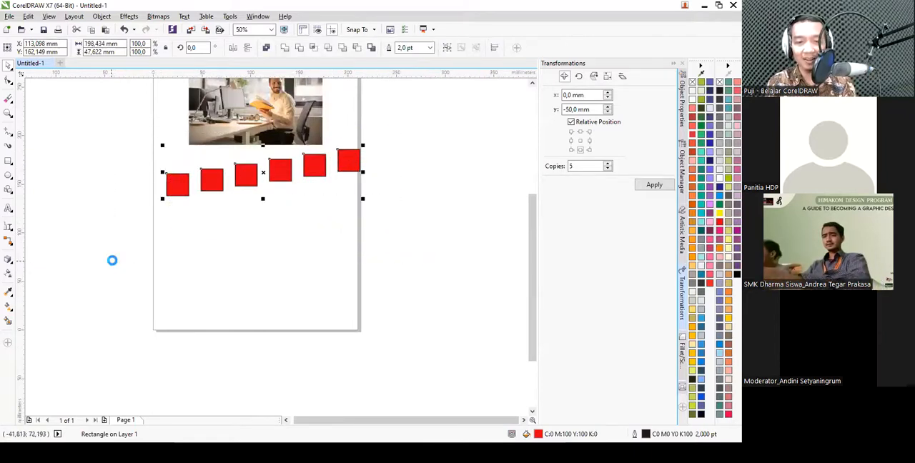
pyautogui.press('c')
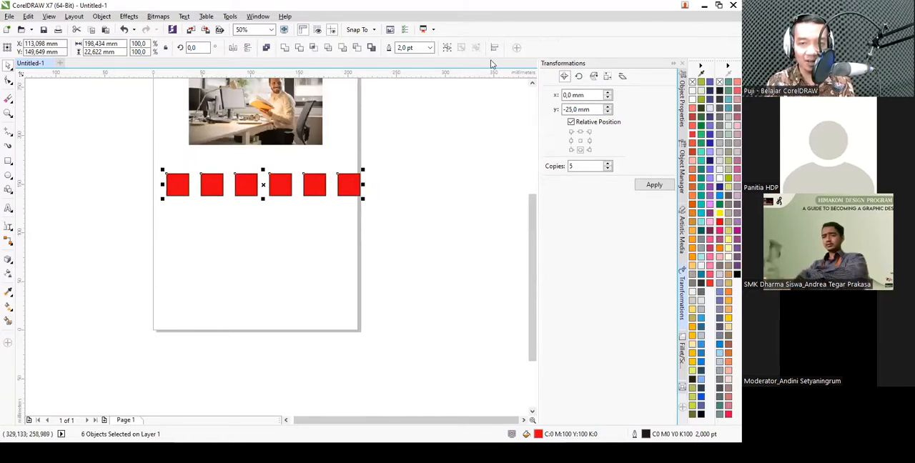
pyautogui.moveTo(424, 222); pyautogui.dragTo(186, 153)
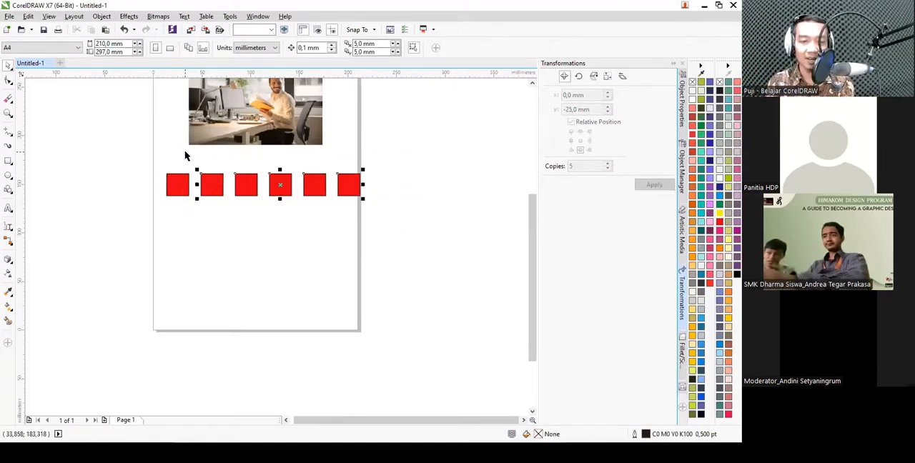
pyautogui.press('Delete')
# - Place three copies of the red square freely around the page, centered at about X 122 Y 143, X 85.5 Y 92.5 and X 69.6 Y 138.3 mm
pyautogui.scroll(2, 193, 186)
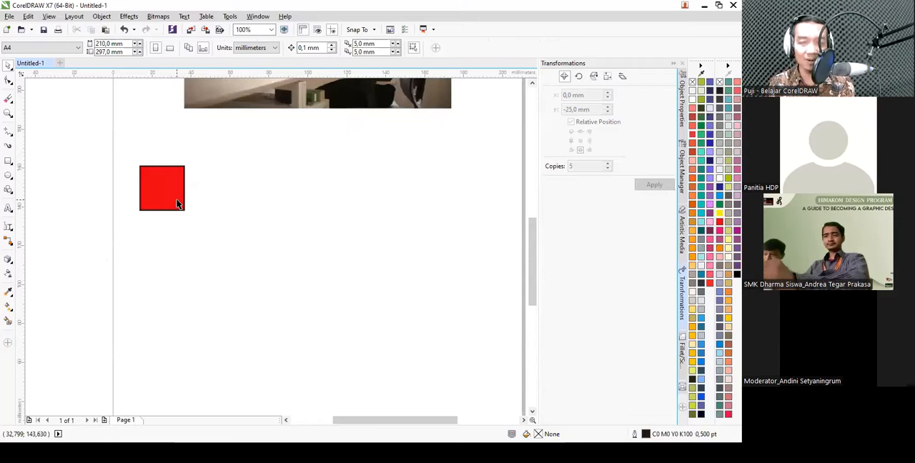
pyautogui.click(178, 204)
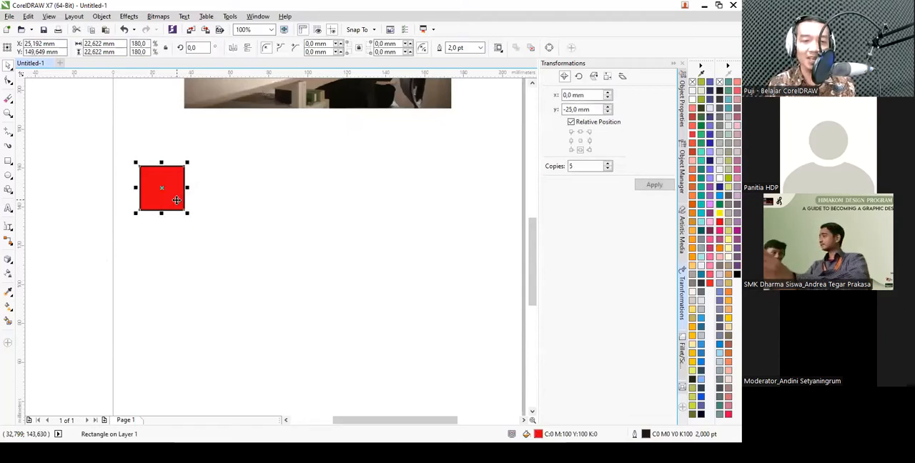
pyautogui.moveTo(172, 187); pyautogui.dragTo(361, 200)
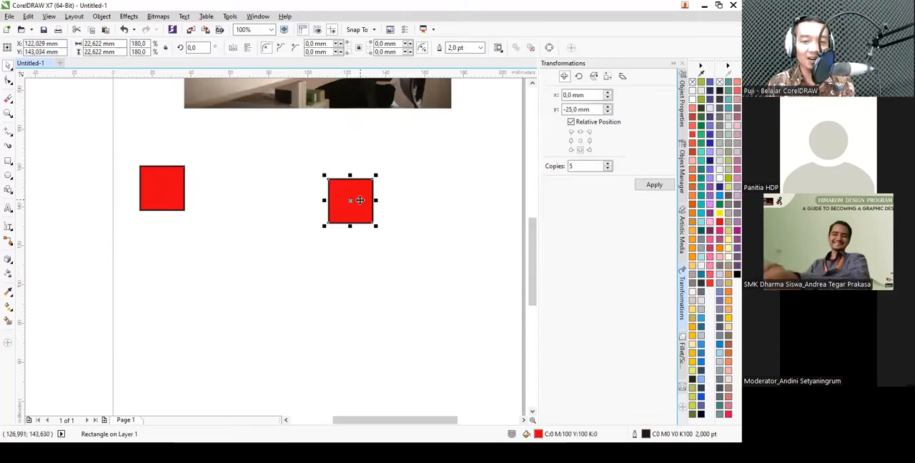
pyautogui.moveTo(149, 175); pyautogui.dragTo(277, 299)
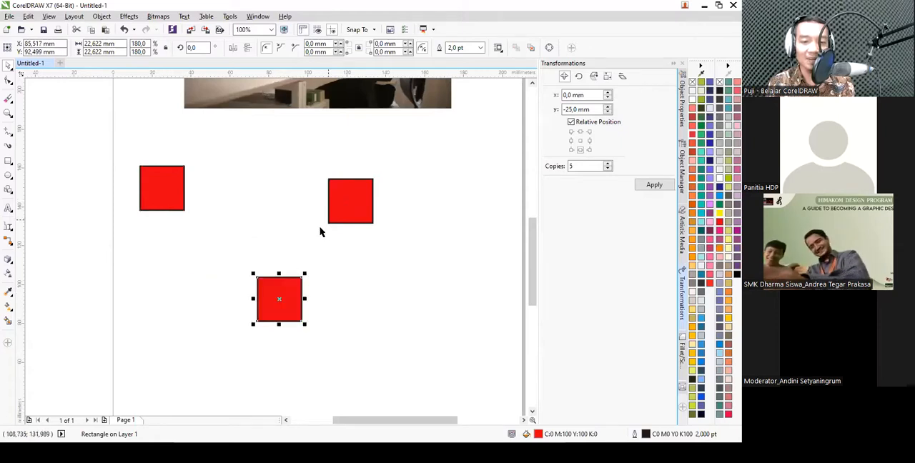
pyautogui.moveTo(346, 210); pyautogui.dragTo(244, 214)
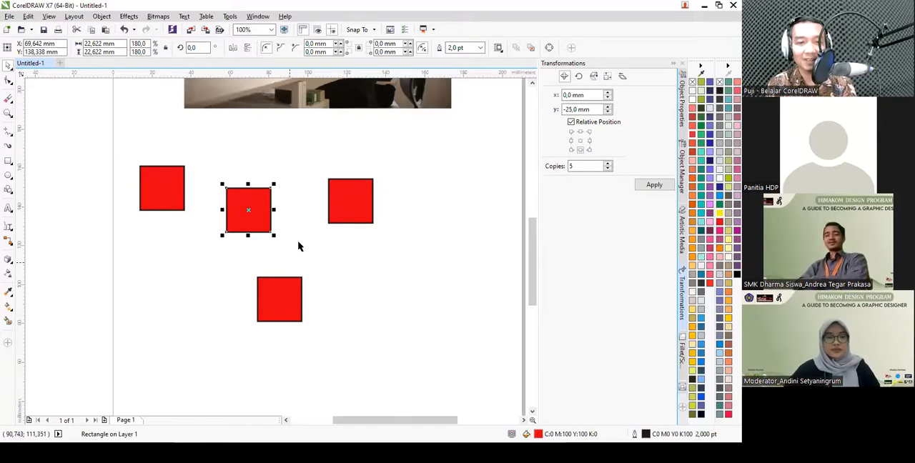
# - Delete all four red squares below the photo and close the untitled document
pyautogui.scroll(-1, 298, 246)
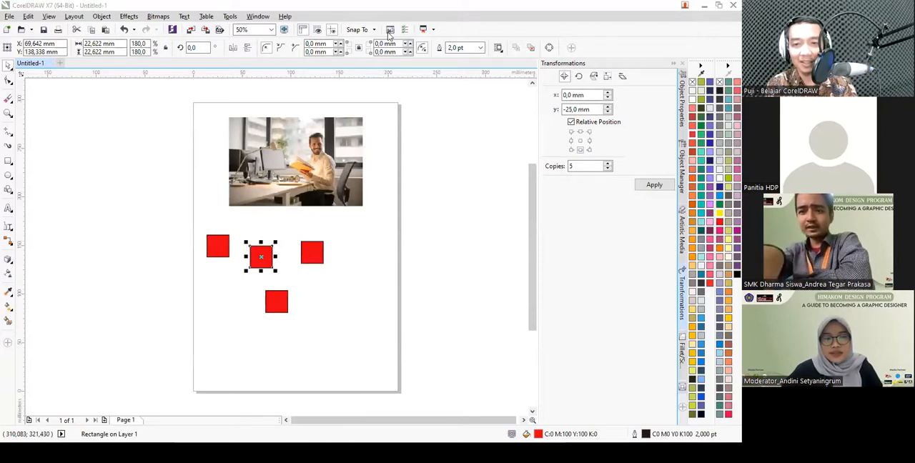
pyautogui.click(374, 270)
pyautogui.moveTo(395, 387); pyautogui.dragTo(198, 227)
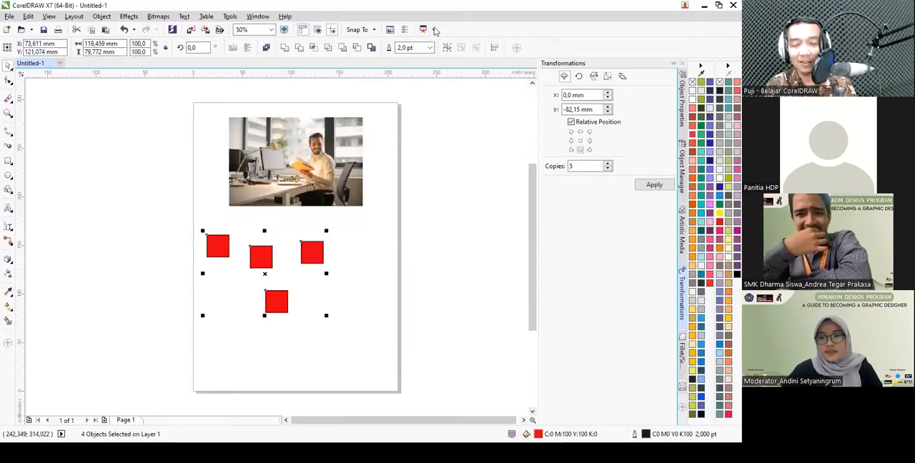
pyautogui.press('Delete')
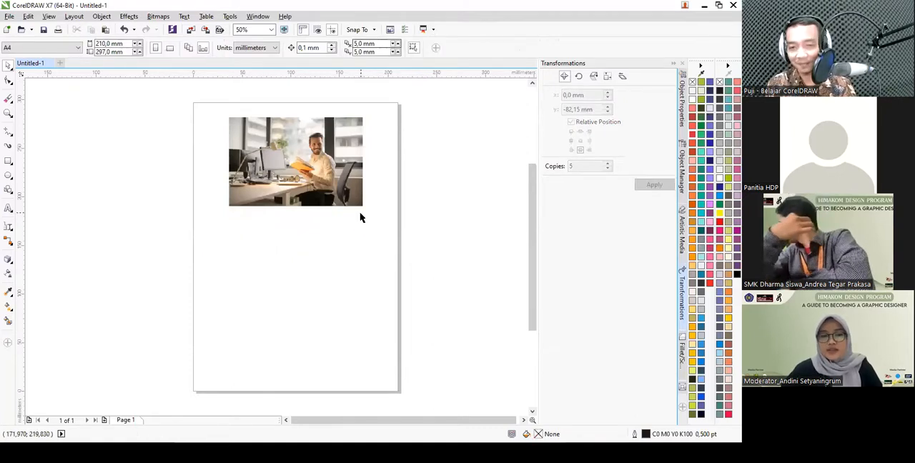
pyautogui.hotkey('ctrl', 'F4')
pyautogui.click(375, 243)
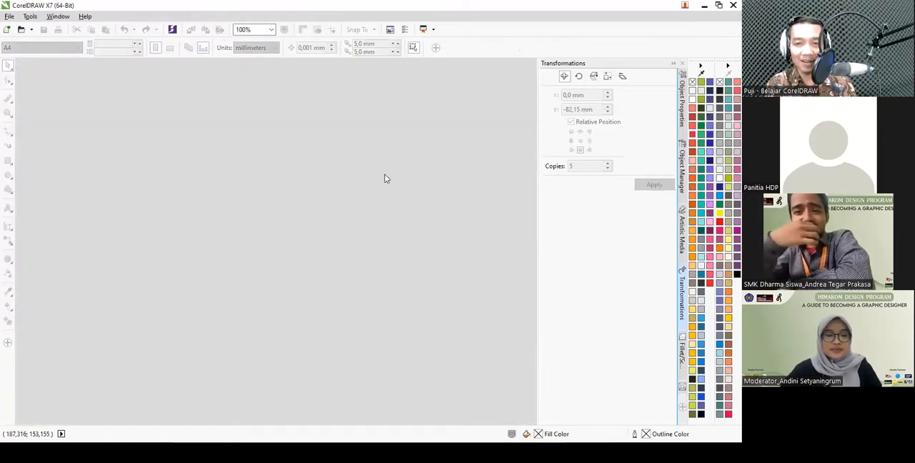
# - Switch to File Explorer, open Banner Pemasaran from the KELAS COREL HIMAKOM UMS folder, and show its Sertifikat page
pyautogui.hotkey('alt', 'Tab')
pyautogui.hotkey('alt', 'Tab')
pyautogui.hotkey('alt', 'Tab')
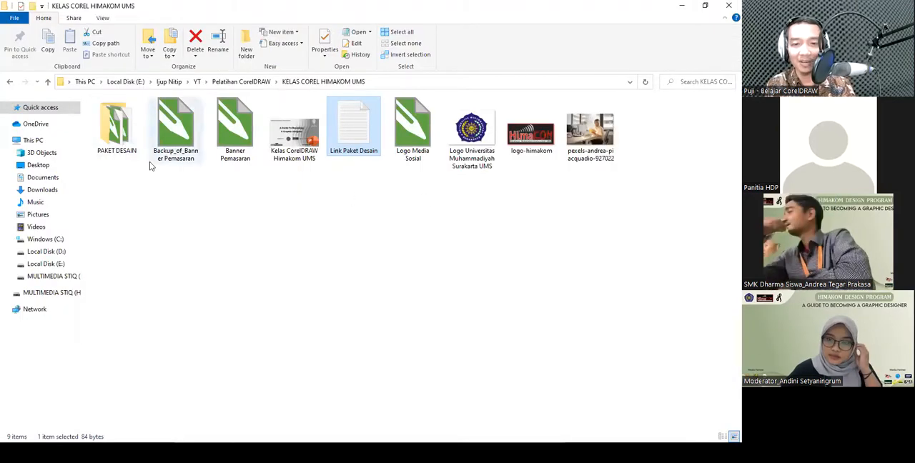
pyautogui.doubleClick(241, 148)
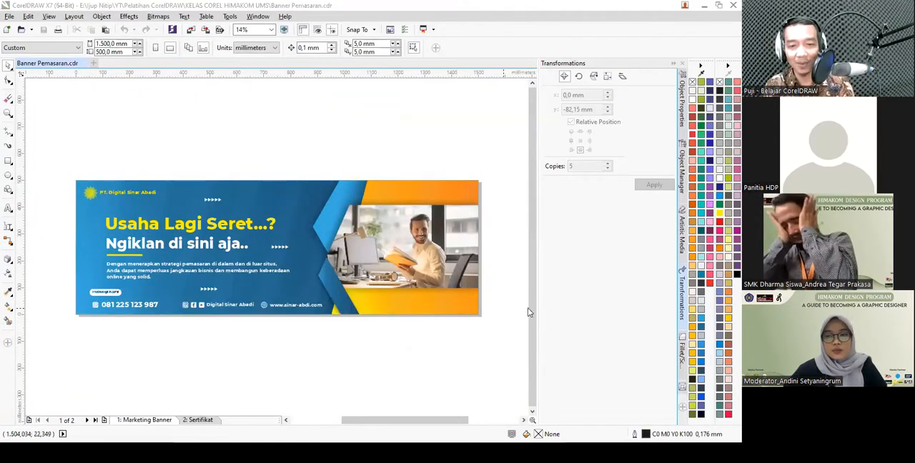
pyautogui.click(198, 420)
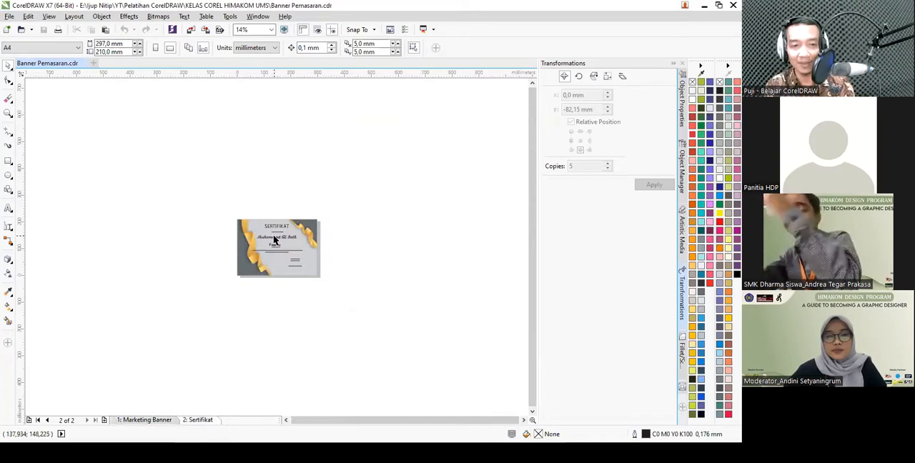
pyautogui.scroll(3, 279, 264)
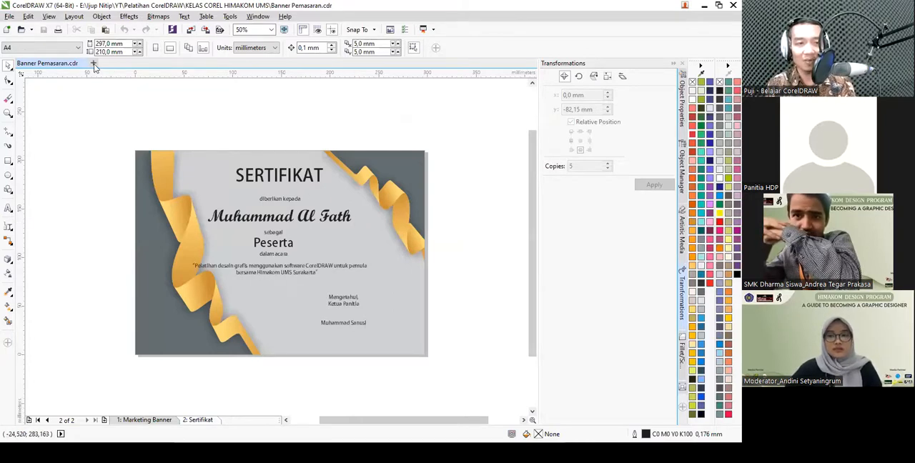
# - Create a new document with an A4 page in landscape orientation
pyautogui.click(12, 27)
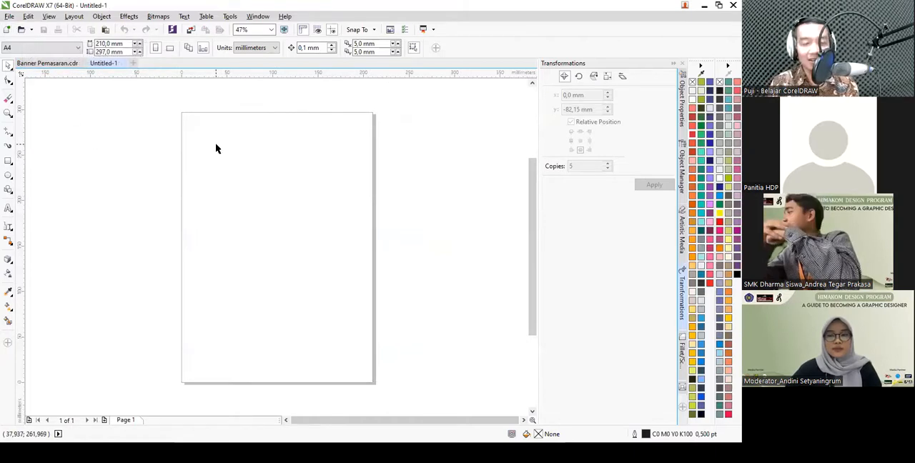
pyautogui.click(75, 48)
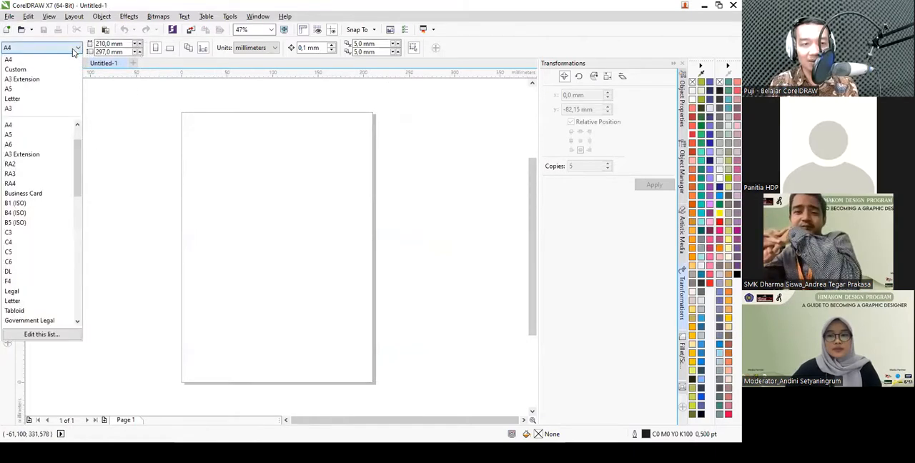
pyautogui.click(39, 63)
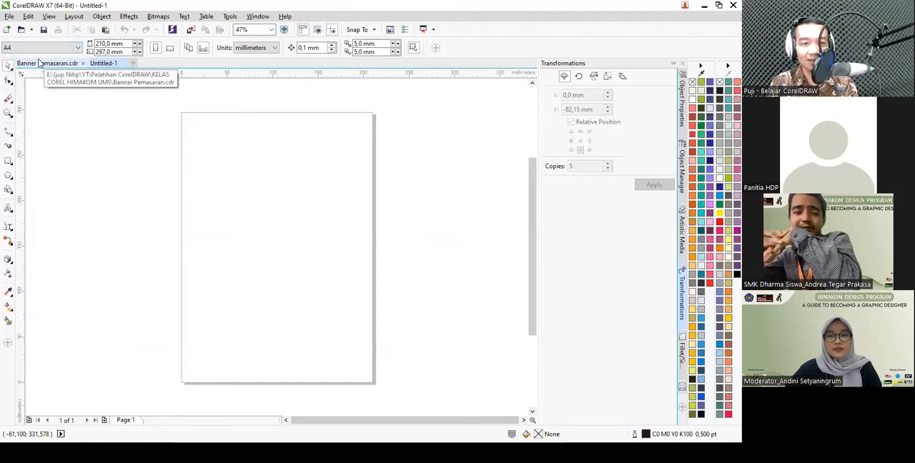
pyautogui.click(170, 48)
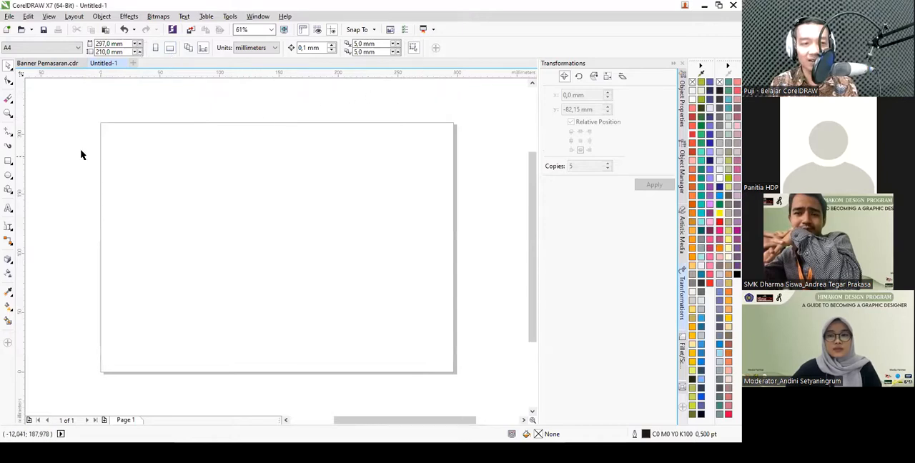
# - Add a rectangle matching the 297 x 210 mm page, and check the finished certificate in Banner Pemasaran for reference
pyautogui.doubleClick(8, 163)
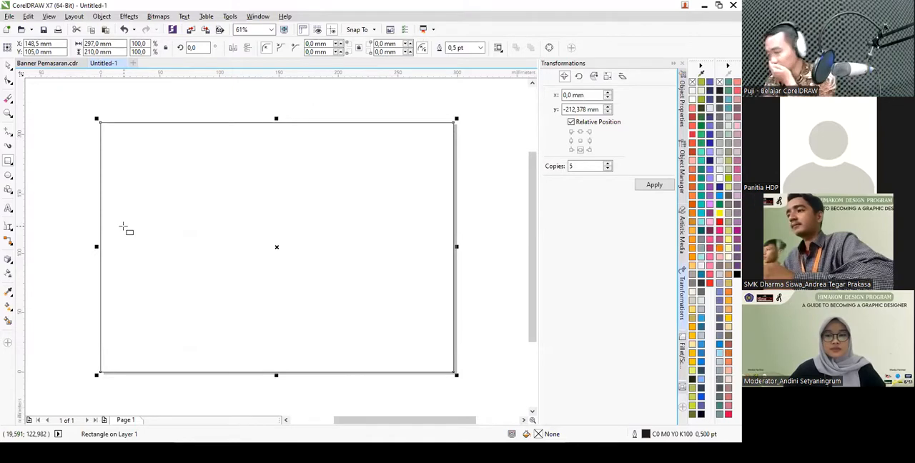
pyautogui.click(47, 63)
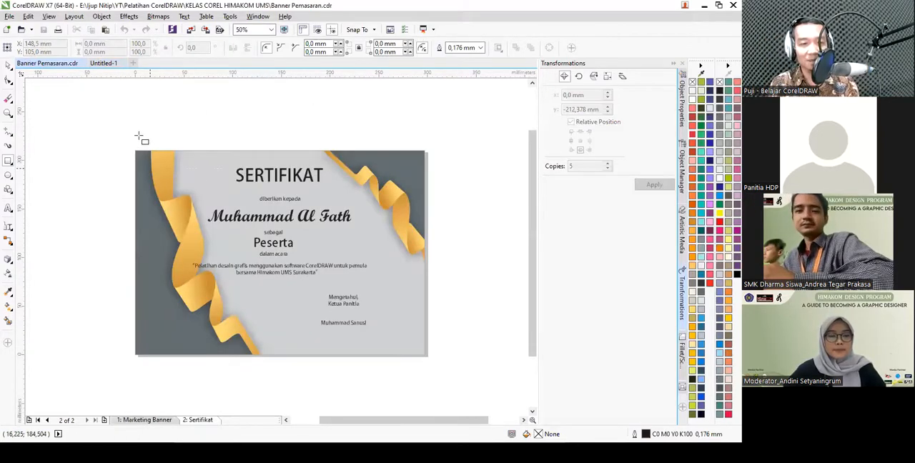
pyautogui.click(106, 63)
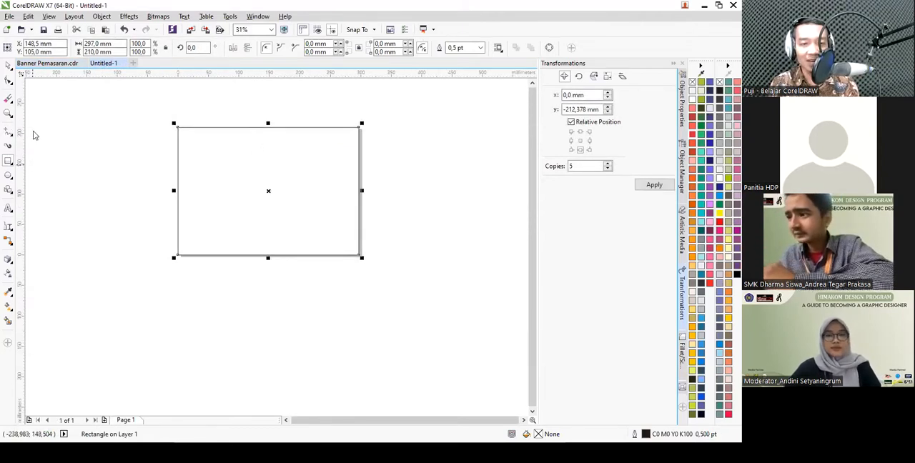
pyautogui.press('Delete')
# - Draw an open zigzag line of straight segments across the page, about 138 mm wide and 254 mm tall
pyautogui.click(8, 132)
pyautogui.scroll(1, 199, 131)
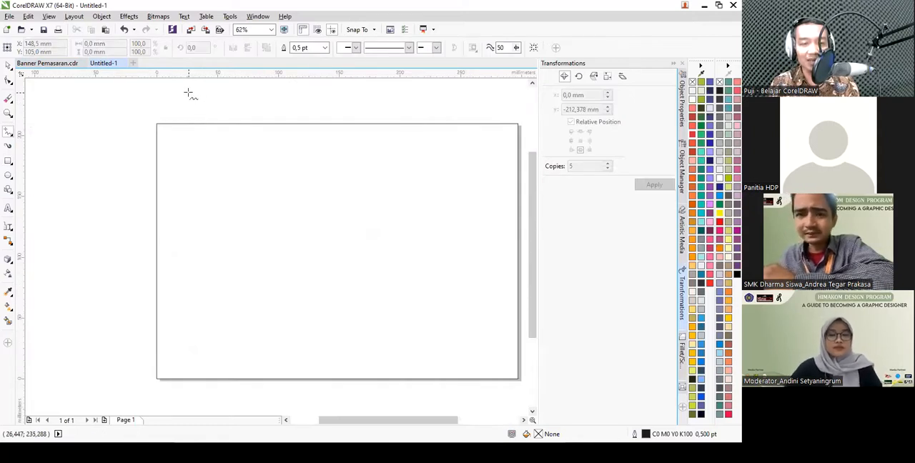
pyautogui.click(190, 92)
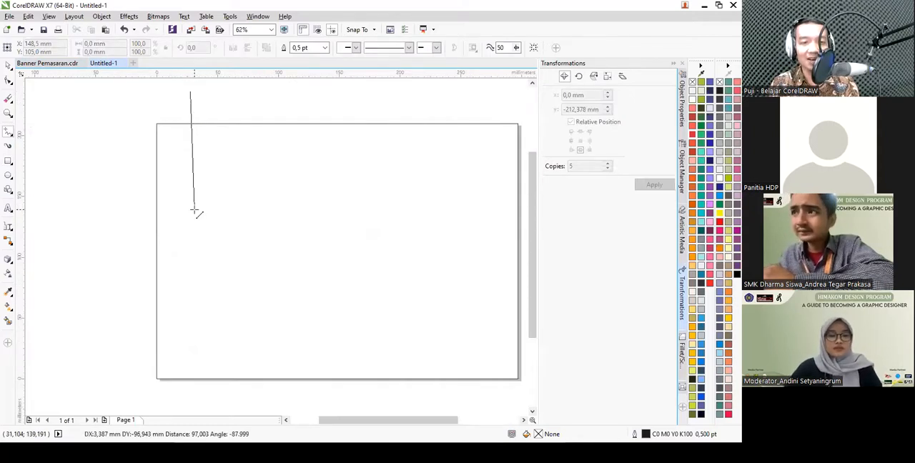
pyautogui.doubleClick(235, 198)
pyautogui.doubleClick(225, 279)
pyautogui.doubleClick(274, 273)
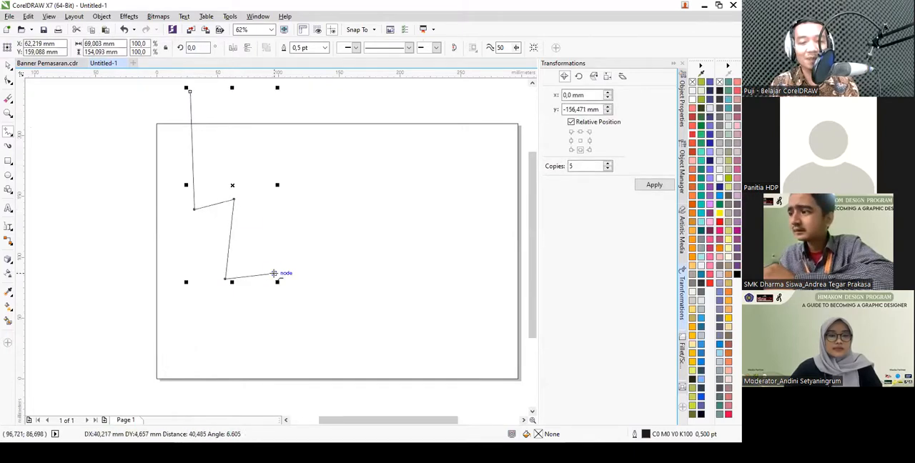
pyautogui.doubleClick(268, 339)
pyautogui.doubleClick(296, 332)
pyautogui.click(360, 402)
pyautogui.scroll(-2, 279, 278)
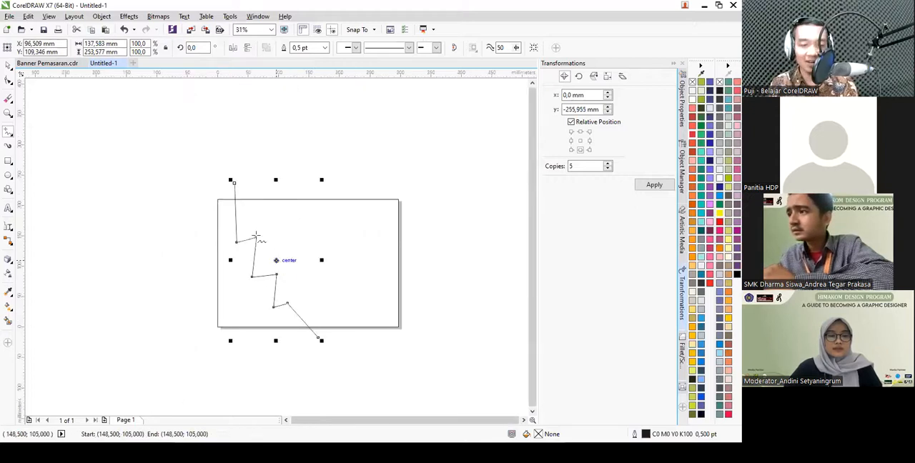
# - Convert the zigzag's six inner nodes to curves and make them smooth
pyautogui.click(9, 82)
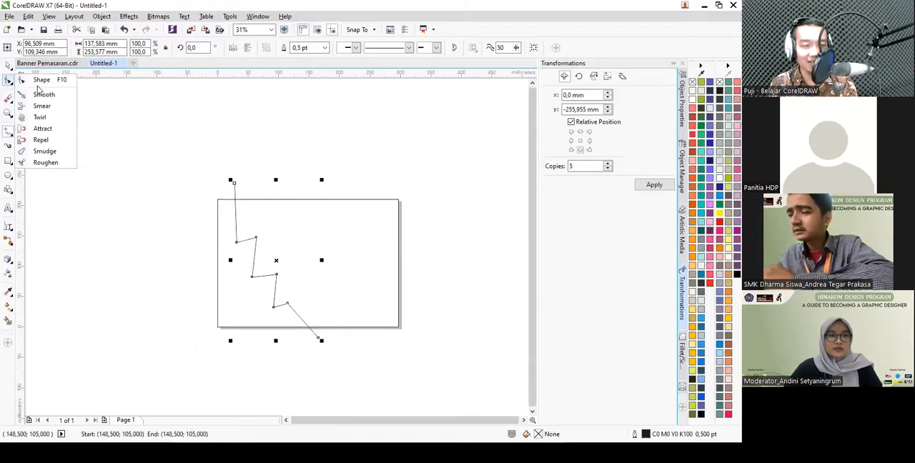
pyautogui.click(46, 81)
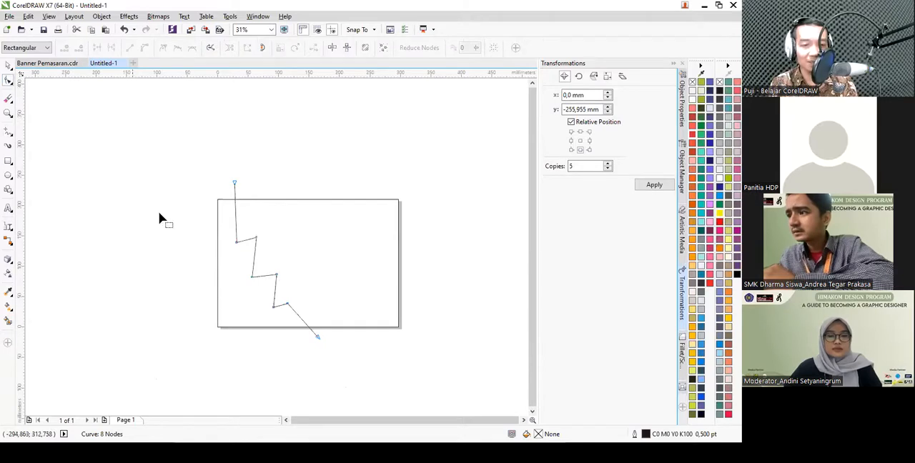
pyautogui.moveTo(194, 199); pyautogui.dragTo(308, 336)
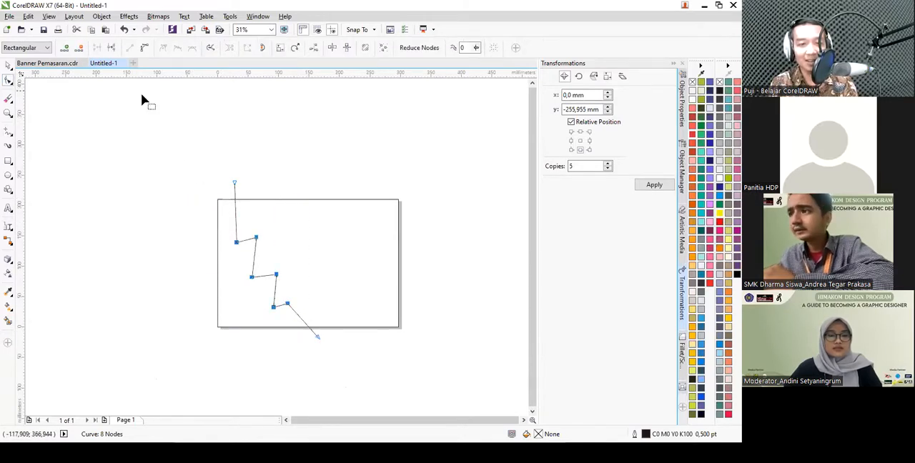
pyautogui.click(144, 50)
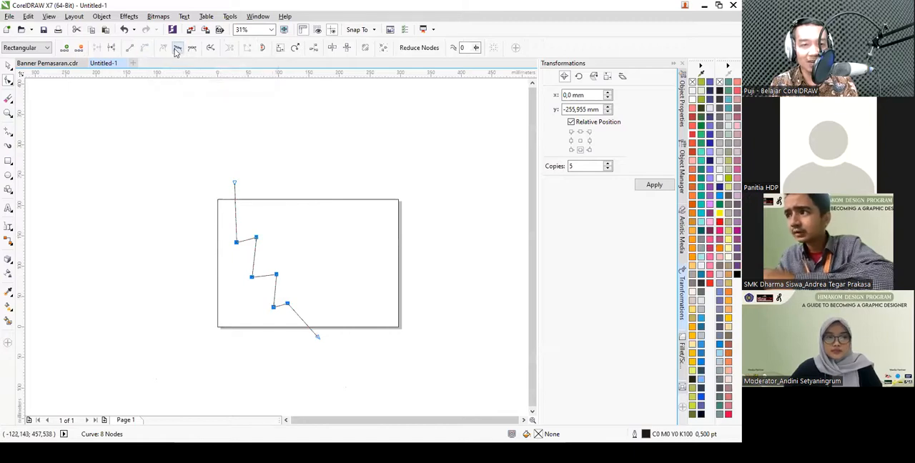
pyautogui.click(177, 49)
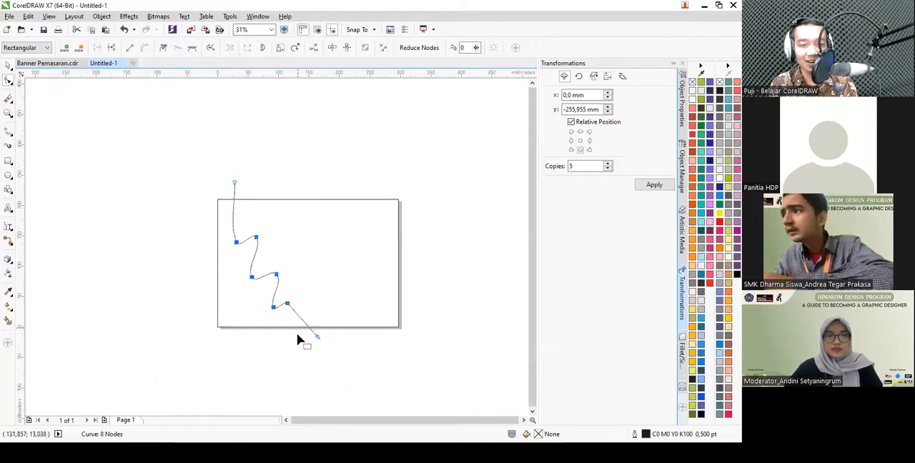
# - Reshape the wavy line's last bend by moving its node slightly outward near the page's lower edge
pyautogui.scroll(2, 296, 317)
pyautogui.scroll(2, 294, 310)
pyautogui.moveTo(250, 254); pyautogui.dragTo(290, 323)
pyautogui.moveTo(263, 278); pyautogui.dragTo(288, 286)
pyautogui.scroll(-4, 307, 280)
pyautogui.press('space')
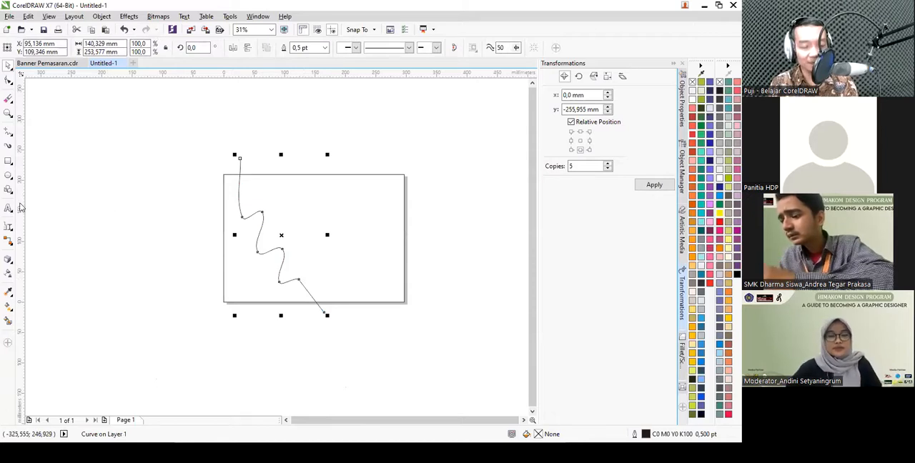
# - Extrude the wavy line downward, with the vanishing point at about 46 mm horizontally and -171 mm vertically
pyautogui.click(9, 260)
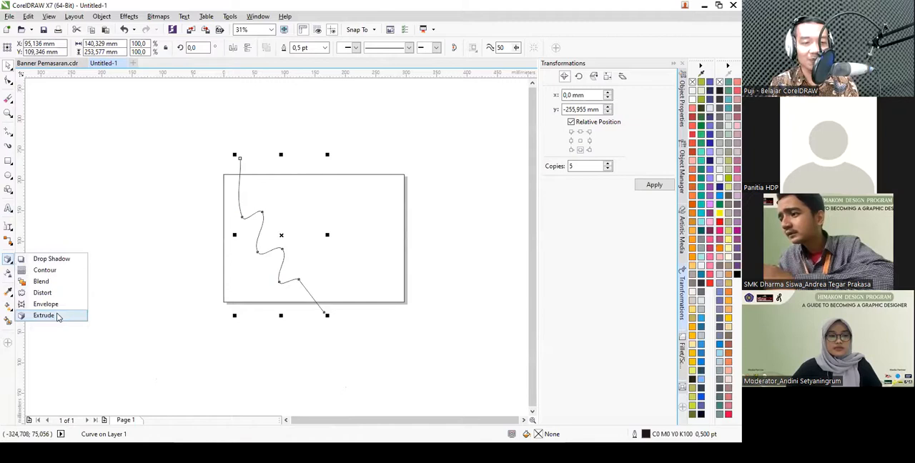
pyautogui.click(58, 316)
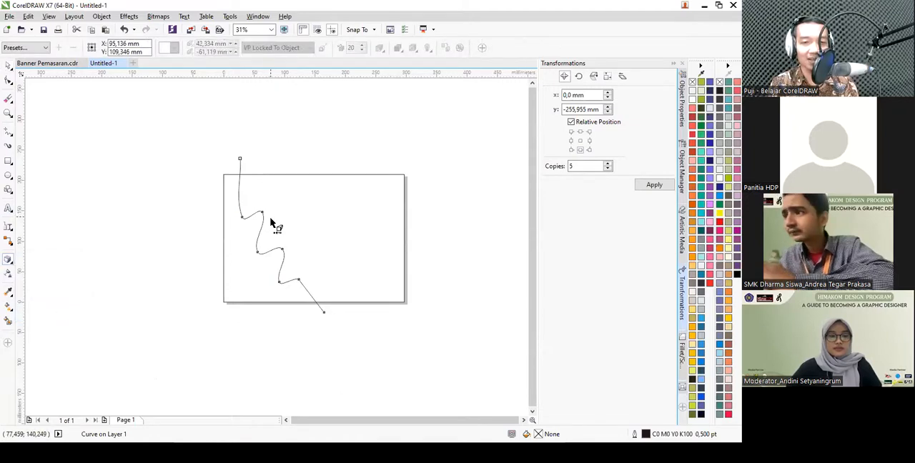
pyautogui.moveTo(266, 272); pyautogui.dragTo(302, 343)
pyautogui.scroll(2, 306, 337)
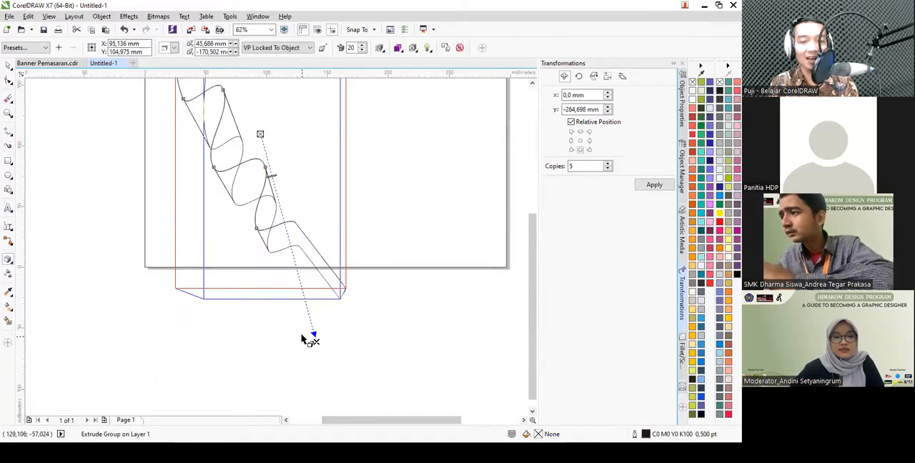
# - Move the extrusion's vanishing point to about 20 mm horizontally and -125 mm vertically
pyautogui.click(172, 48)
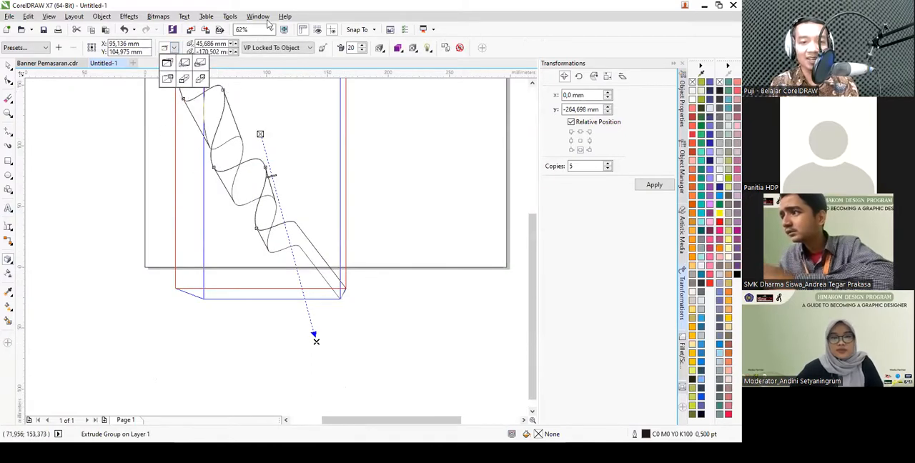
pyautogui.click(315, 341)
pyautogui.moveTo(315, 337); pyautogui.dragTo(300, 286)
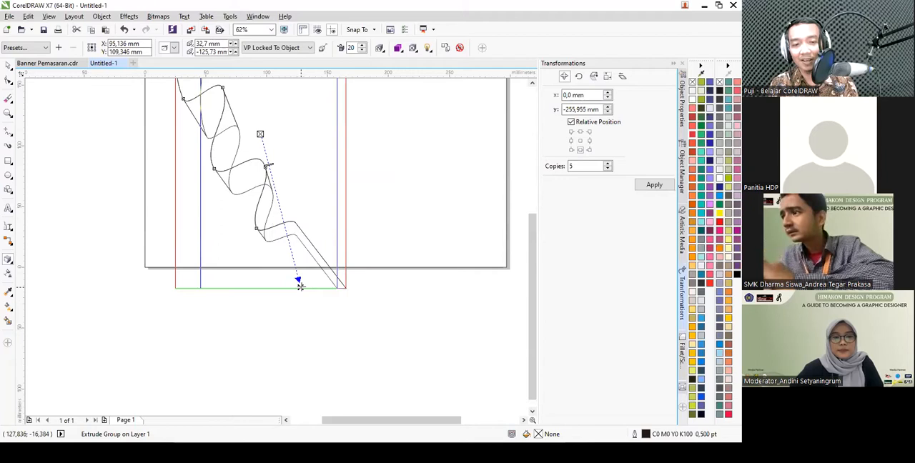
pyautogui.moveTo(300, 287); pyautogui.dragTo(285, 286)
pyautogui.scroll(-1, 305, 292)
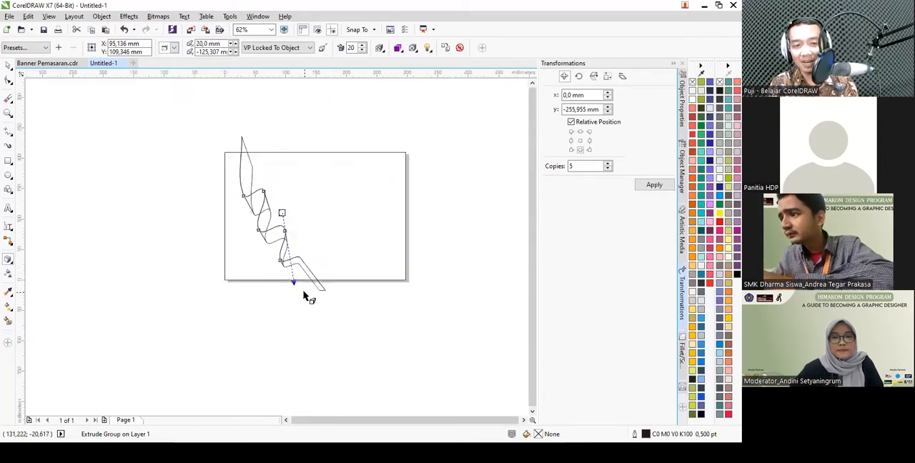
pyautogui.scroll(1, 277, 196)
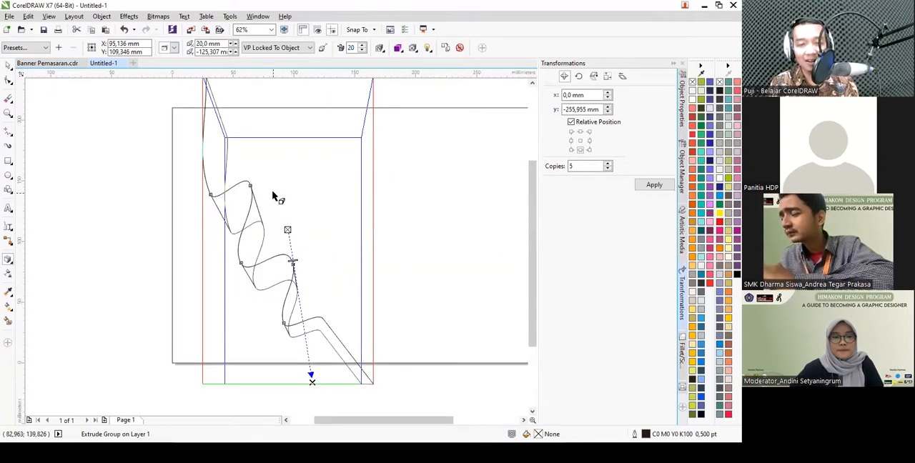
pyautogui.scroll(-1, 272, 196)
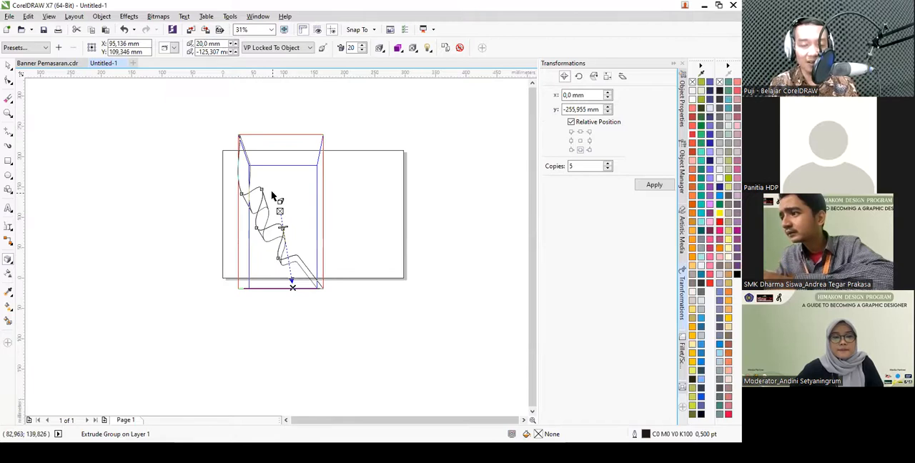
# - Break the extrude group apart, pull the original wavy line away from the ribbon, and delete it
pyautogui.press('space')
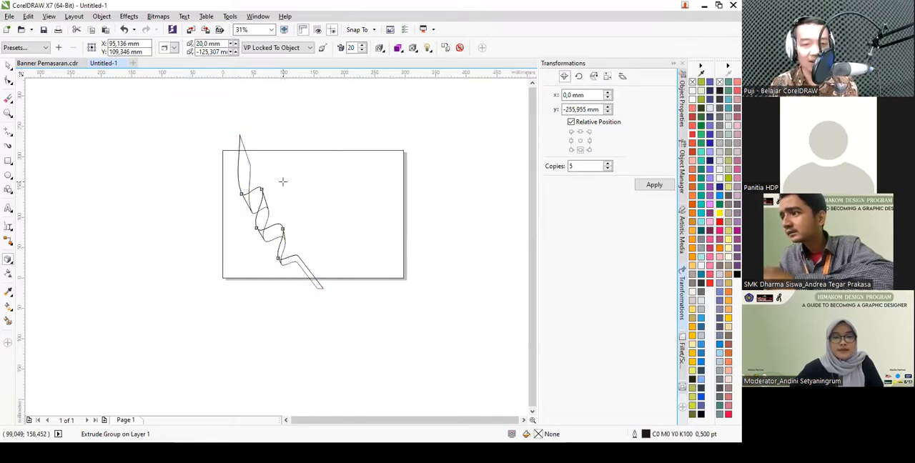
pyautogui.click(271, 120)
pyautogui.click(252, 216)
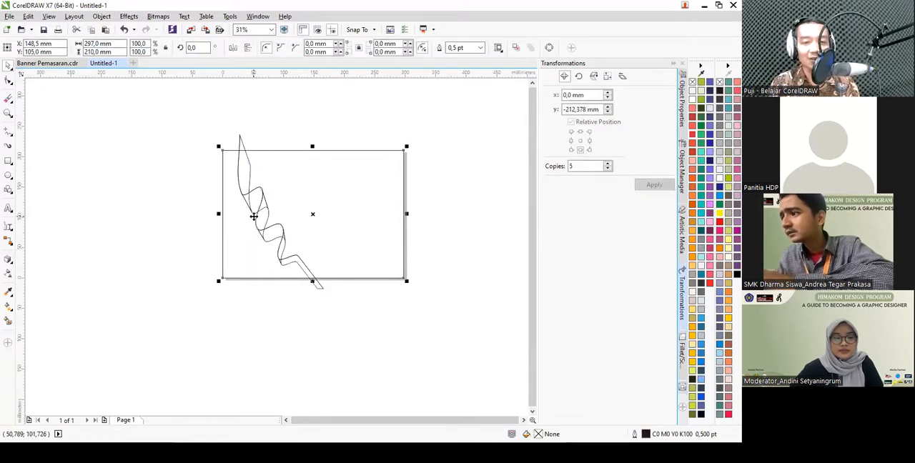
pyautogui.click(298, 96)
pyautogui.scroll(1, 251, 147)
pyautogui.moveTo(227, 174); pyautogui.dragTo(306, 138)
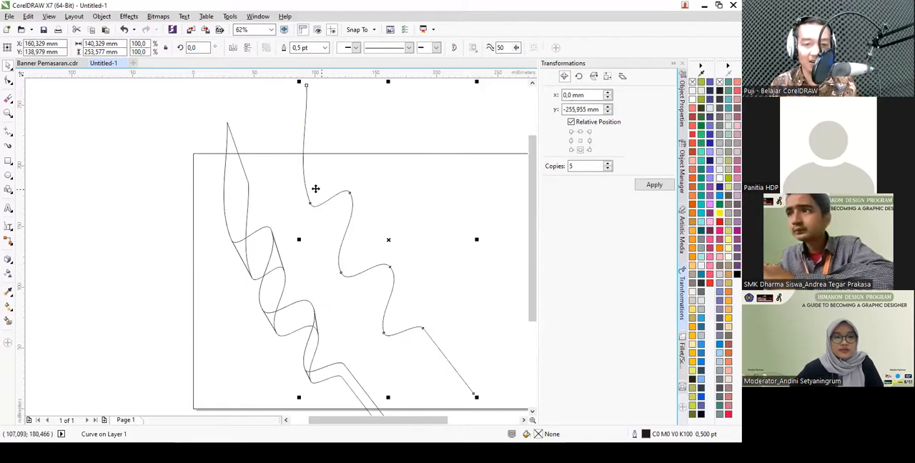
pyautogui.scroll(-1, 319, 190)
pyautogui.press('Delete')
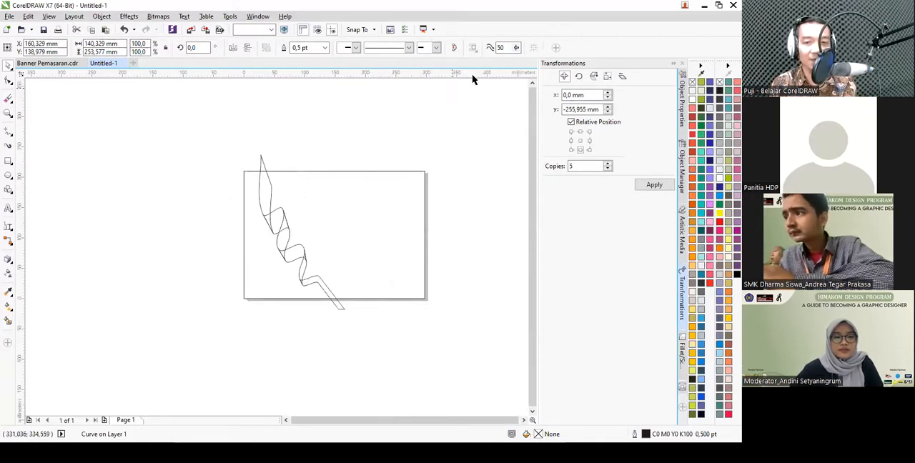
# - Ungroup the extruded ribbon into its six separate pieces
pyautogui.scroll(1, 312, 238)
pyautogui.click(262, 239)
pyautogui.scroll(-1, 246, 212)
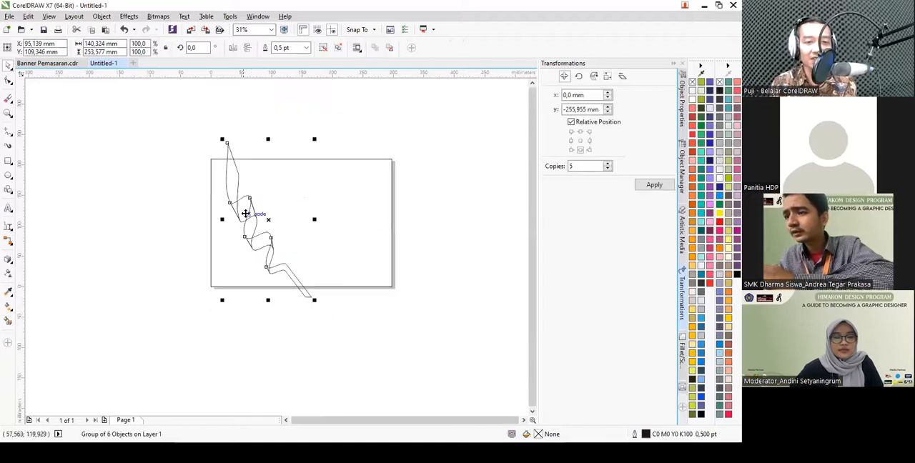
pyautogui.click(325, 48)
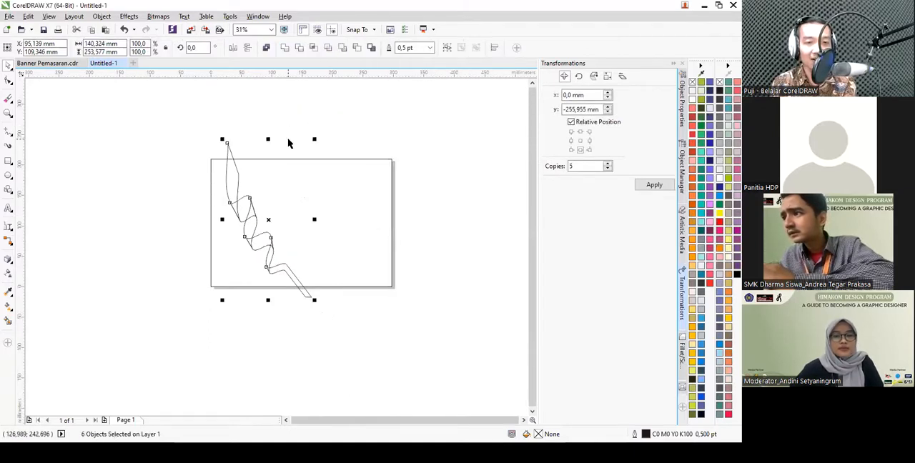
# - Reduce the nodes of the ribbon's uppermost piece with the Shape tool
pyautogui.click(251, 190)
pyautogui.scroll(1, 225, 174)
pyautogui.click(224, 163)
pyautogui.scroll(1, 223, 156)
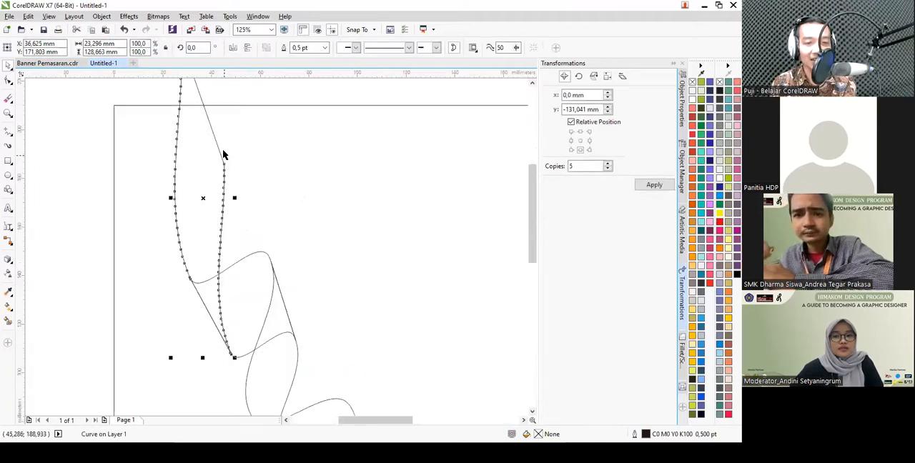
pyautogui.scroll(-1, 220, 179)
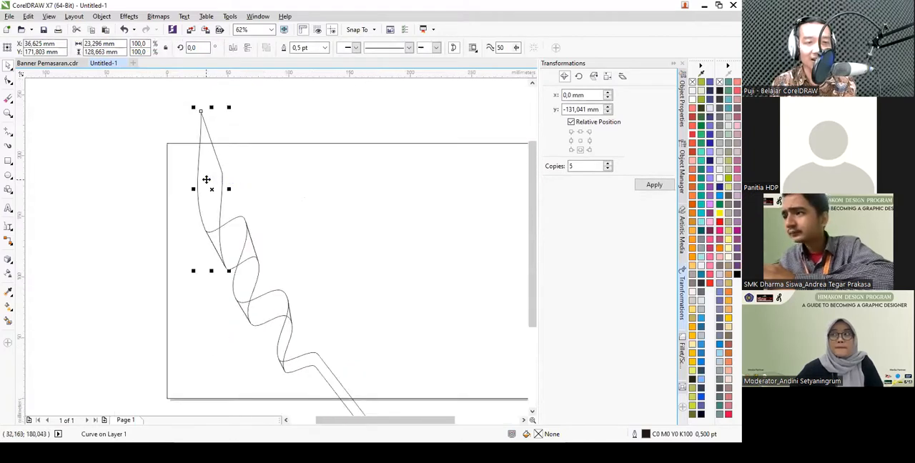
pyautogui.click(9, 81)
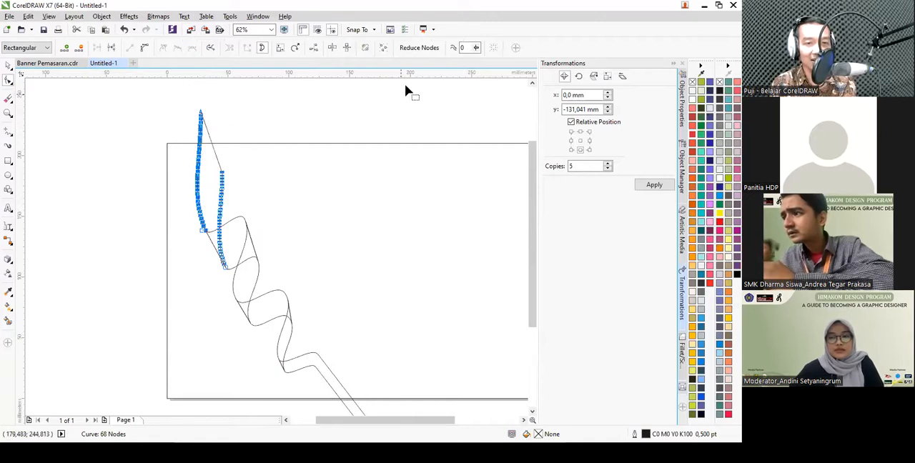
pyautogui.click(421, 50)
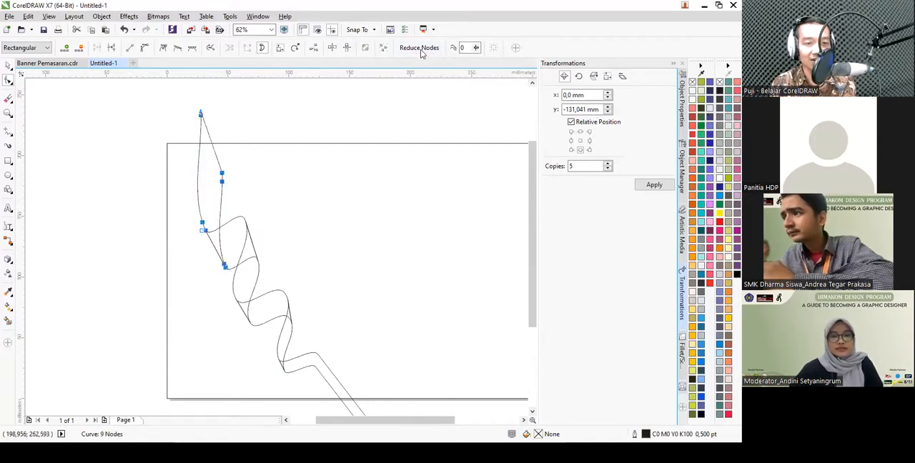
pyautogui.scroll(2, 224, 168)
pyautogui.scroll(-2, 220, 220)
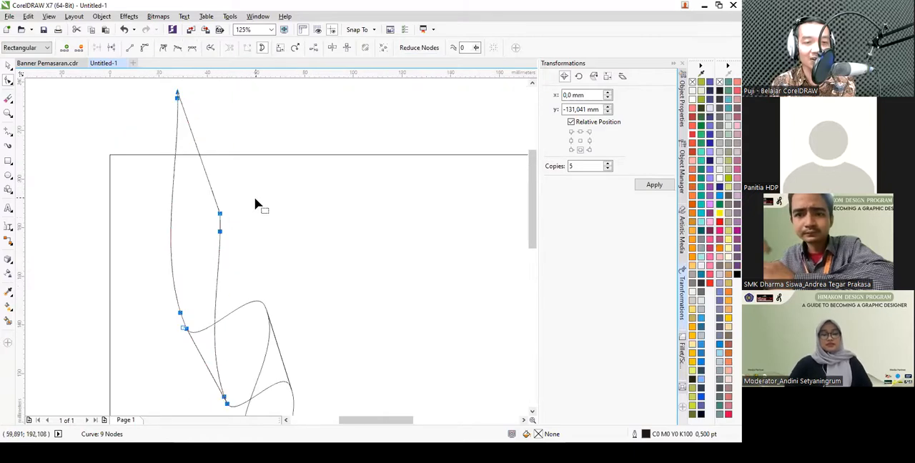
# - Move the uppermost piece's outer corner node up about 34 mm to widen the ribbon's end
pyautogui.moveTo(275, 180); pyautogui.dragTo(222, 131)
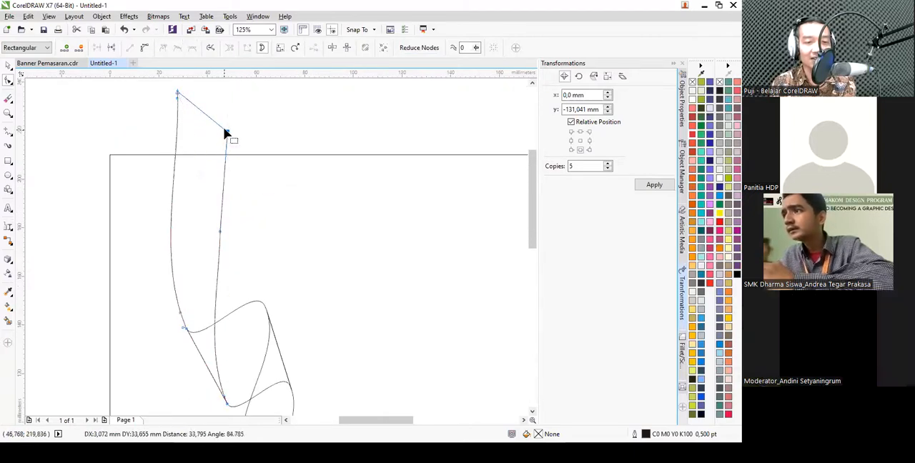
pyautogui.scroll(-2, 251, 107)
pyautogui.scroll(1, 261, 173)
# - Reduce the nodes on each of the remaining five ribbon pieces
pyautogui.click(220, 165)
pyautogui.click(418, 47)
pyautogui.click(239, 203)
pyautogui.click(422, 49)
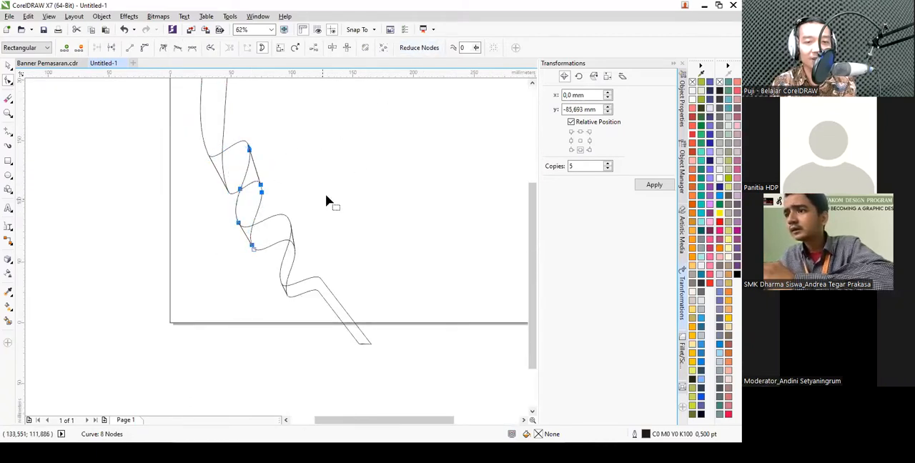
pyautogui.click(276, 218)
pyautogui.click(421, 48)
pyautogui.click(295, 261)
pyautogui.click(419, 47)
pyautogui.click(330, 293)
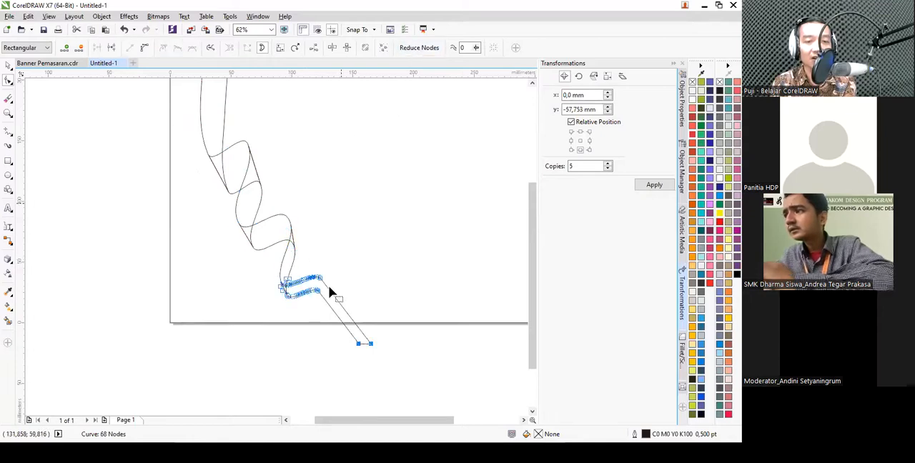
pyautogui.click(419, 48)
# - Apply a linear fountain fill running down the ribbon's uppermost piece with the Interactive Fill tool
pyautogui.click(182, 203)
pyautogui.scroll(-1, 239, 250)
pyautogui.scroll(1, 238, 180)
pyautogui.click(212, 165)
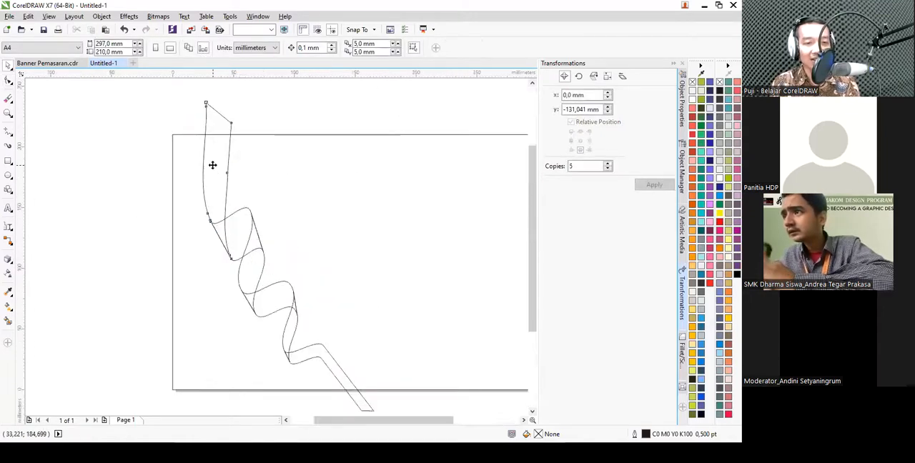
pyautogui.click(13, 310)
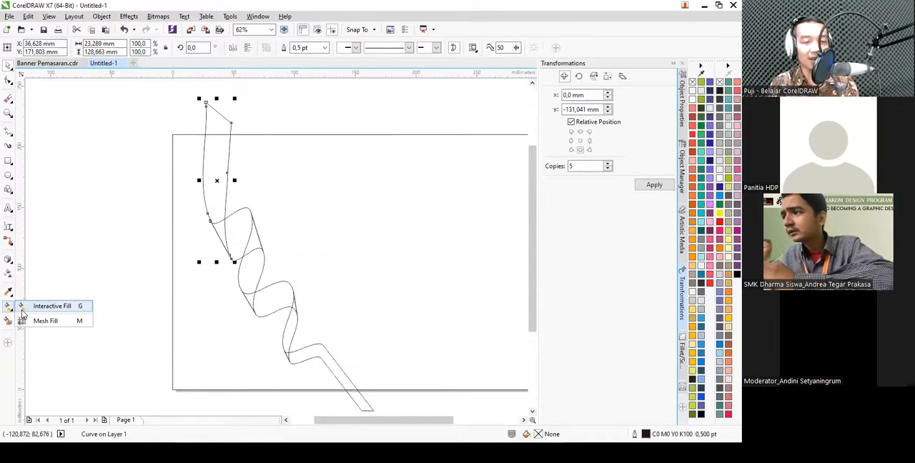
pyautogui.click(44, 307)
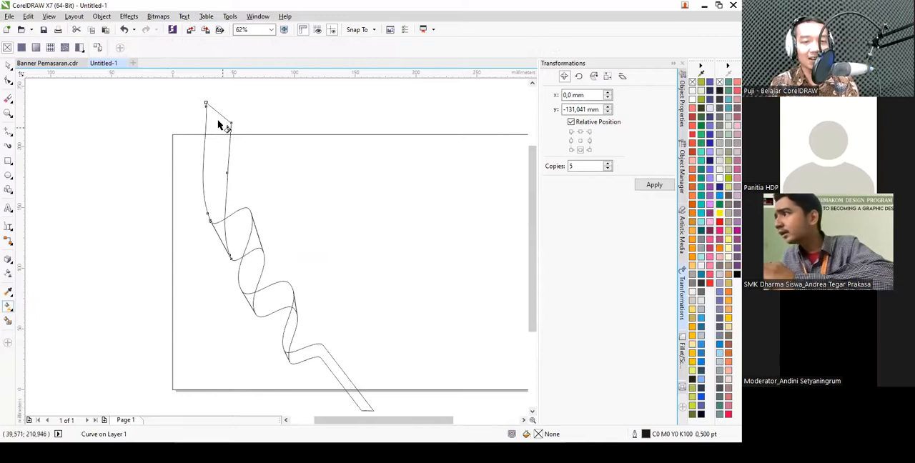
pyautogui.moveTo(218, 112); pyautogui.dragTo(223, 222)
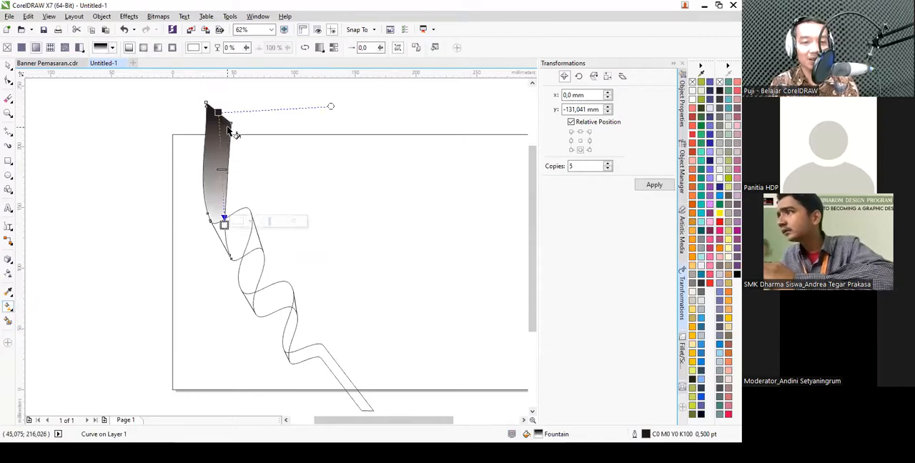
# - Shift the uppermost piece's gradient start slightly down, and colour its start dark orange and its end light yellow-orange
pyautogui.scroll(2, 230, 132)
pyautogui.moveTo(209, 98); pyautogui.dragTo(213, 141)
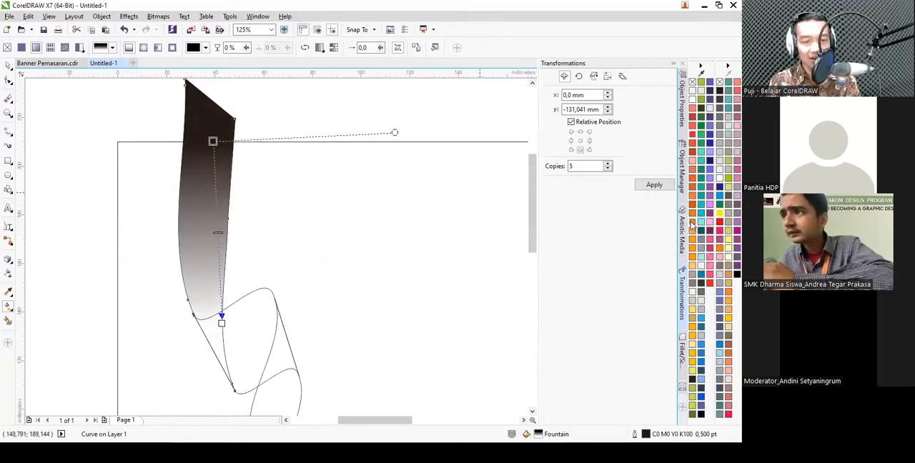
pyautogui.click(691, 224)
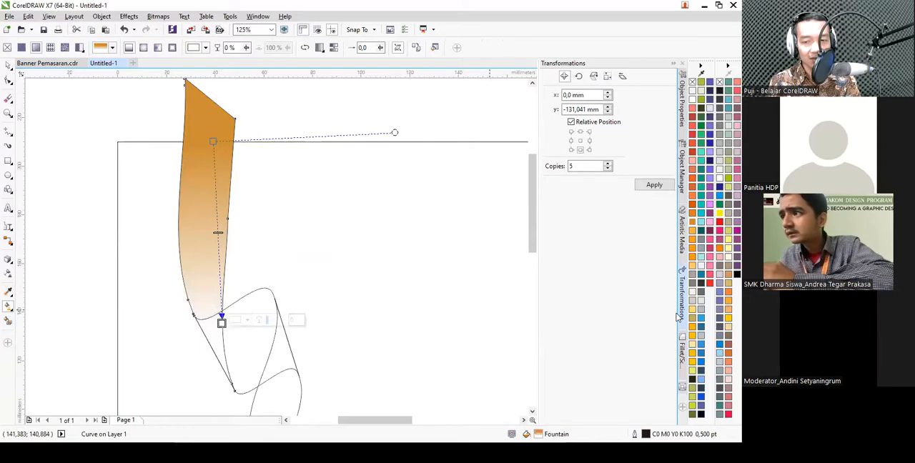
pyautogui.click(694, 311)
# - Fill the second ribbon piece with a linear gradient across its width, from dark orange at the left edge to light yellow-orange at the right
pyautogui.scroll(-1, 358, 230)
pyautogui.scroll(1, 279, 214)
pyautogui.click(204, 219)
pyautogui.scroll(1, 259, 212)
pyautogui.moveTo(162, 256); pyautogui.dragTo(286, 202)
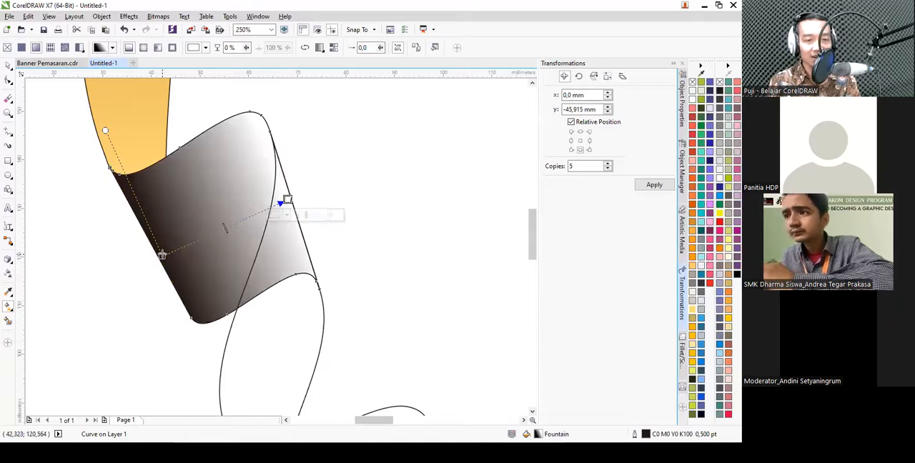
pyautogui.click(162, 256)
pyautogui.click(691, 230)
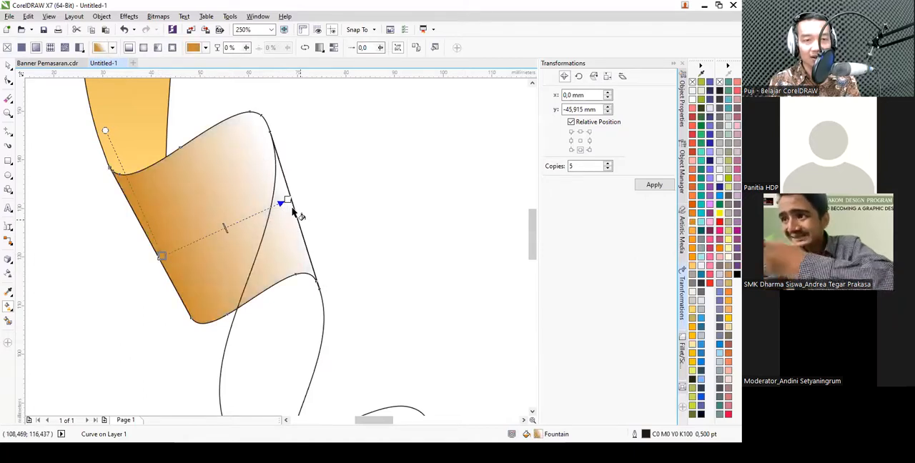
pyautogui.click(287, 201)
pyautogui.click(692, 310)
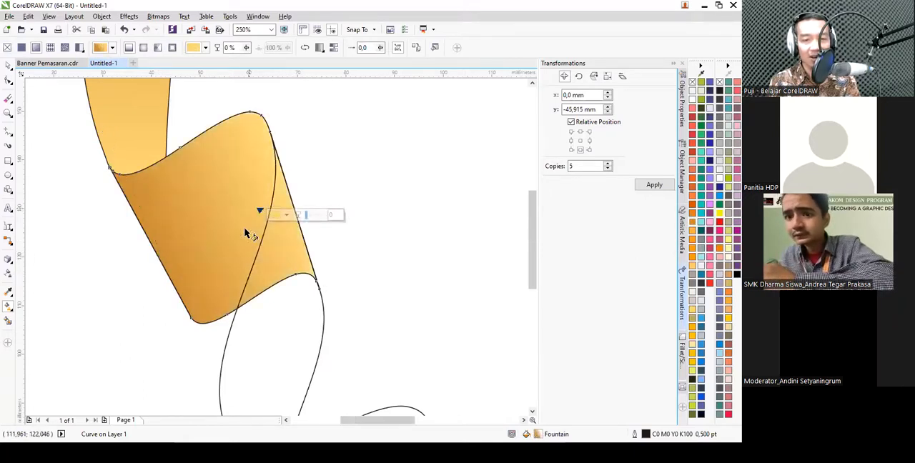
pyautogui.scroll(-2, 246, 230)
pyautogui.press('space')
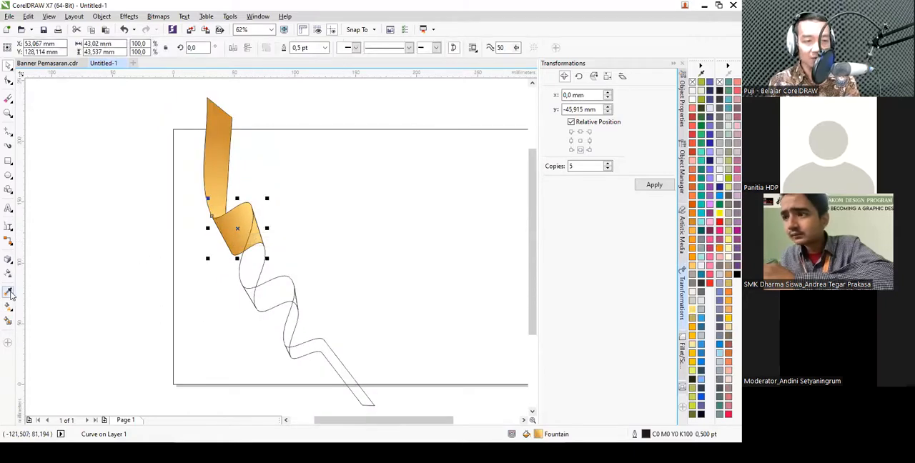
# - Copy the first piece's gradient to the third ribbon piece and the second's to the fourth with the Attributes Eyedropper, leaving transformations excluded
pyautogui.click(10, 295)
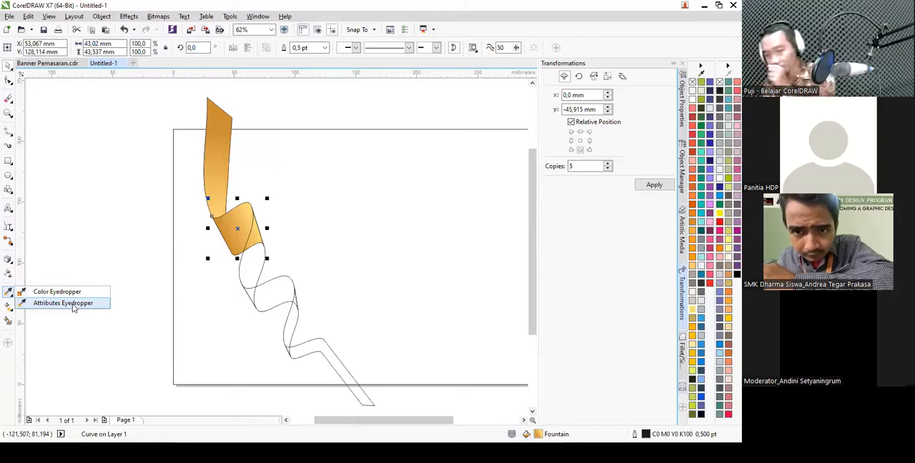
pyautogui.click(71, 303)
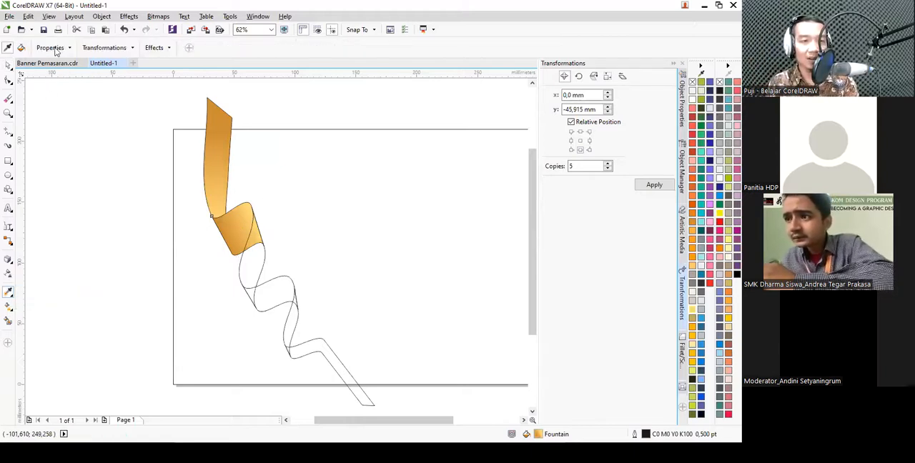
pyautogui.click(92, 49)
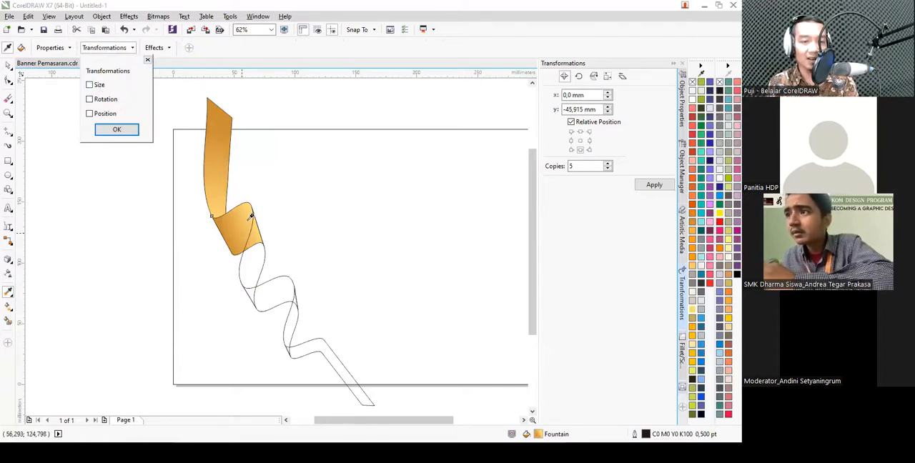
pyautogui.click(117, 131)
pyautogui.scroll(-2, 207, 186)
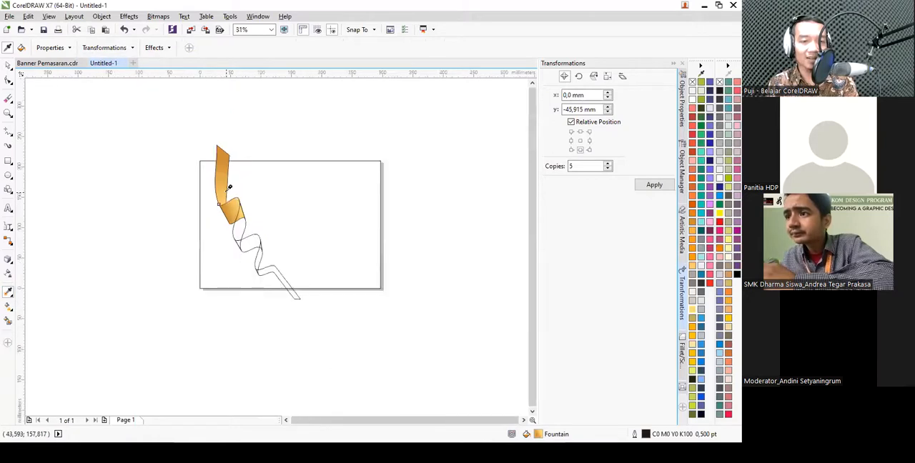
pyautogui.scroll(3, 243, 221)
pyautogui.scroll(-2, 236, 207)
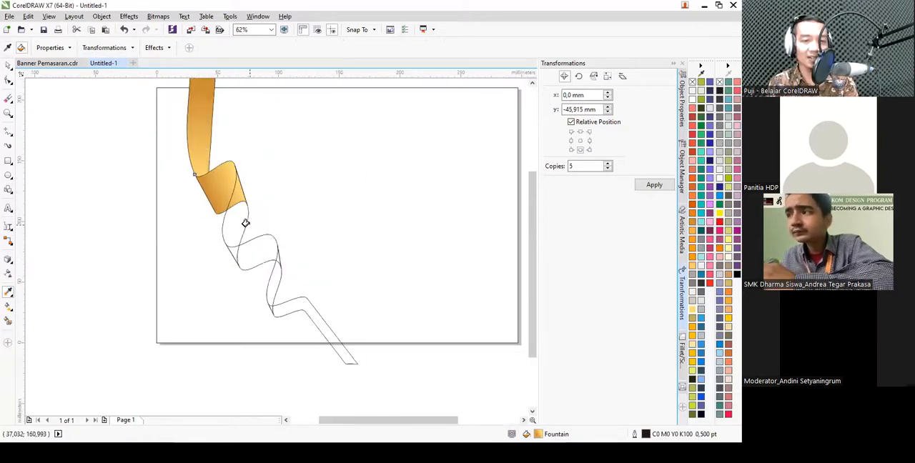
pyautogui.click(232, 222)
pyautogui.click(257, 250)
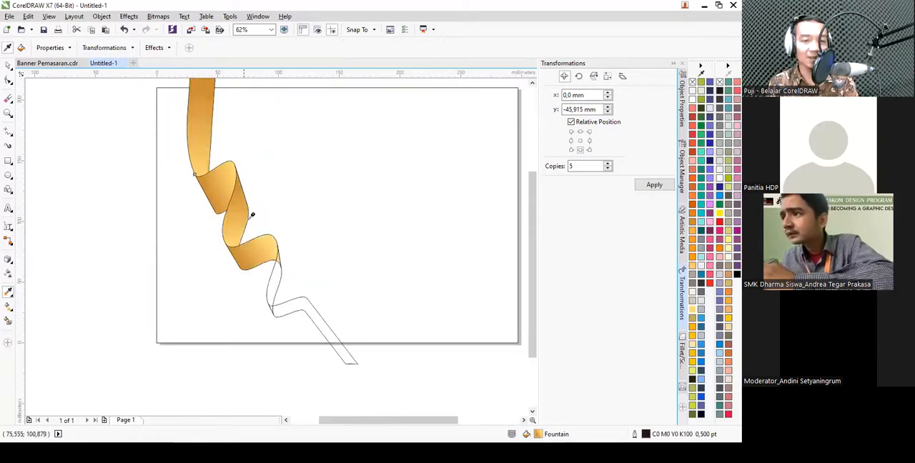
# - Copy the matching gradient fills from the upper ribbon pieces onto the fifth and sixth pieces
pyautogui.scroll(2, 265, 249)
pyautogui.click(257, 253)
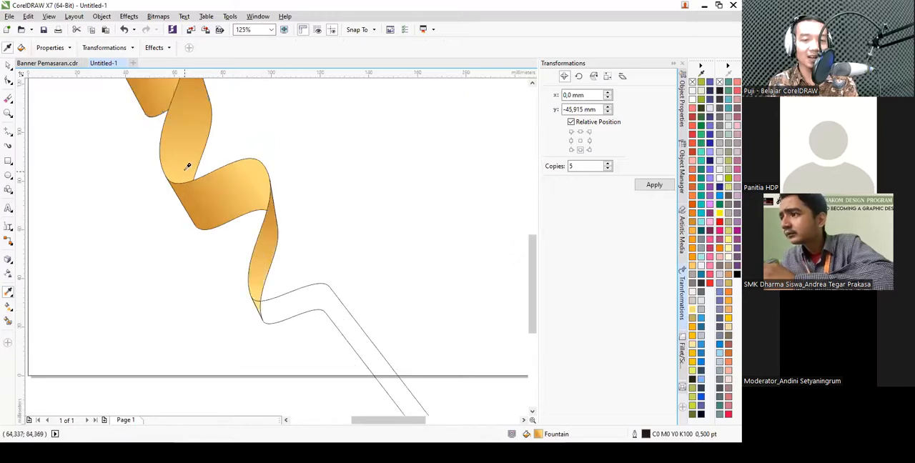
pyautogui.click(278, 312)
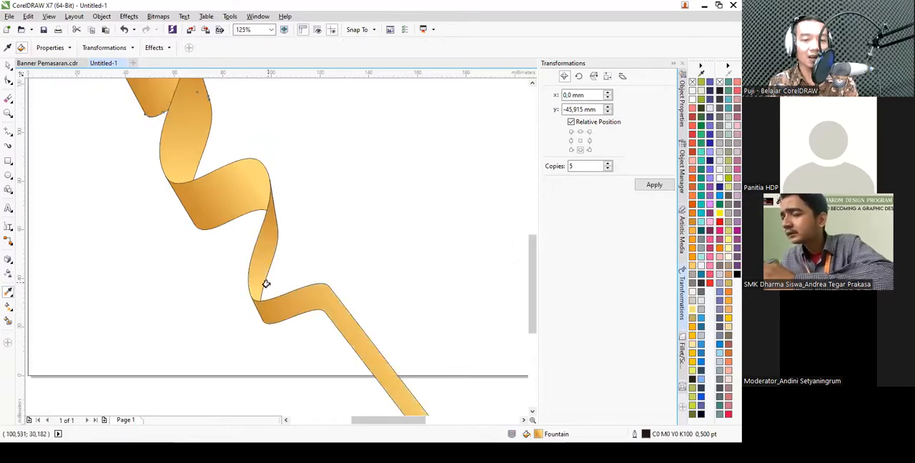
pyautogui.press('space')
# - Remove the outlines from all six ribbon pieces and group them
pyautogui.scroll(-2, 260, 269)
pyautogui.click(187, 136)
pyautogui.moveTo(187, 136); pyautogui.dragTo(328, 344)
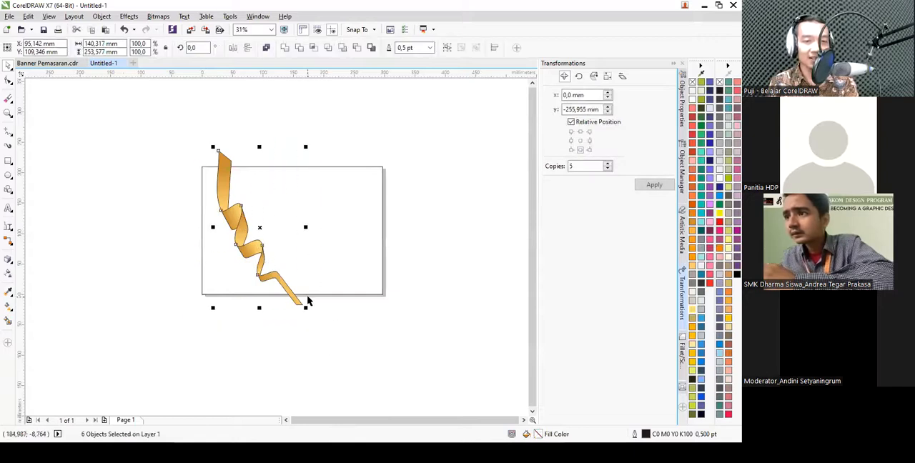
pyautogui.rightClick(692, 84)
pyautogui.click(357, 157)
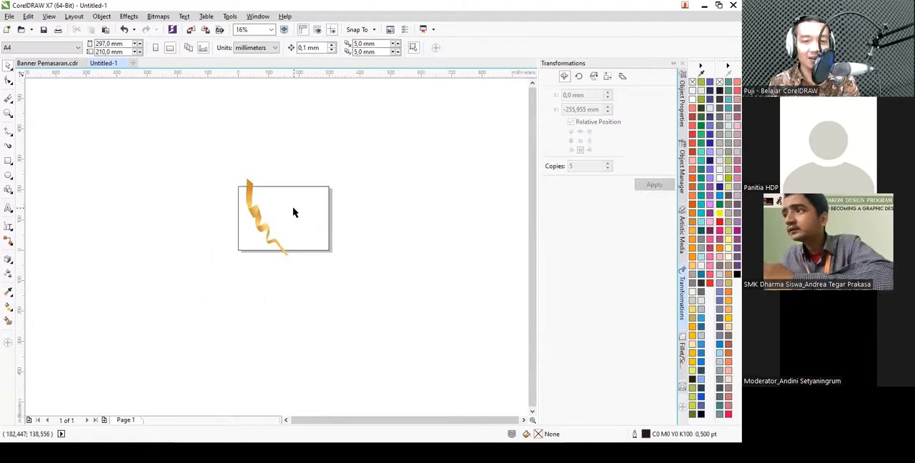
pyautogui.moveTo(170, 132); pyautogui.dragTo(309, 349)
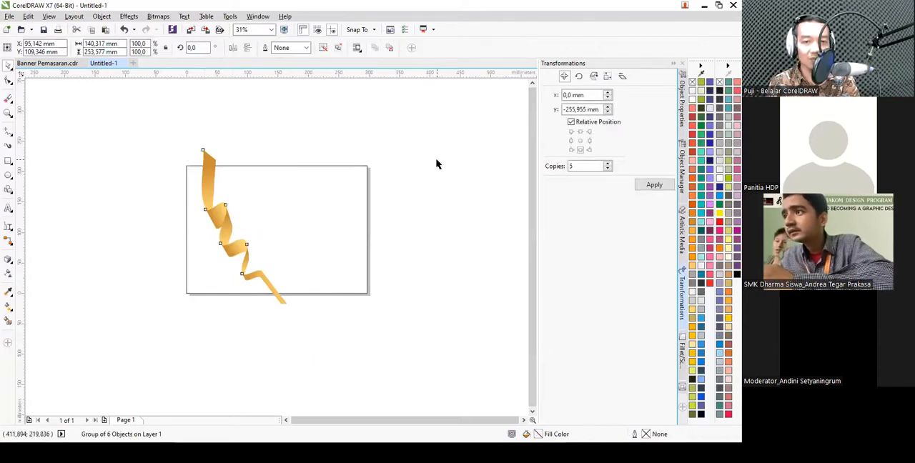
pyautogui.click(364, 187)
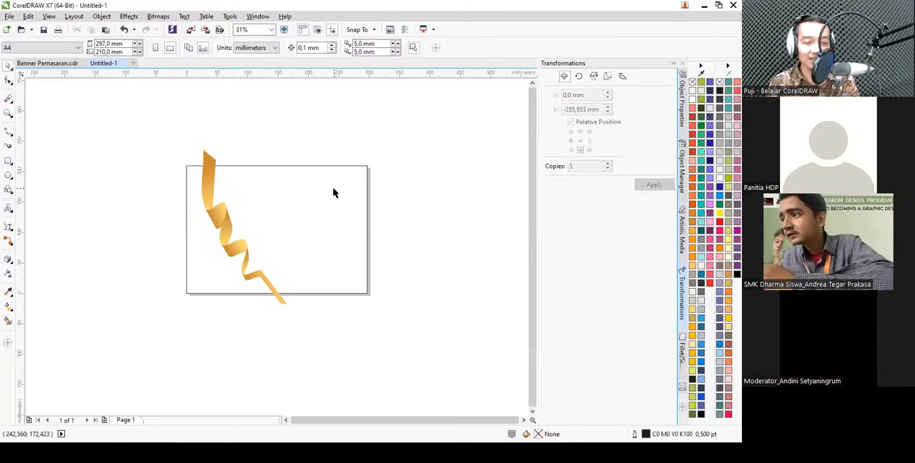
# - Intersect the ribbon group with the 297 × 210 mm page rectangle and move the uncut original about 214 mm to the right
pyautogui.scroll(2, 258, 199)
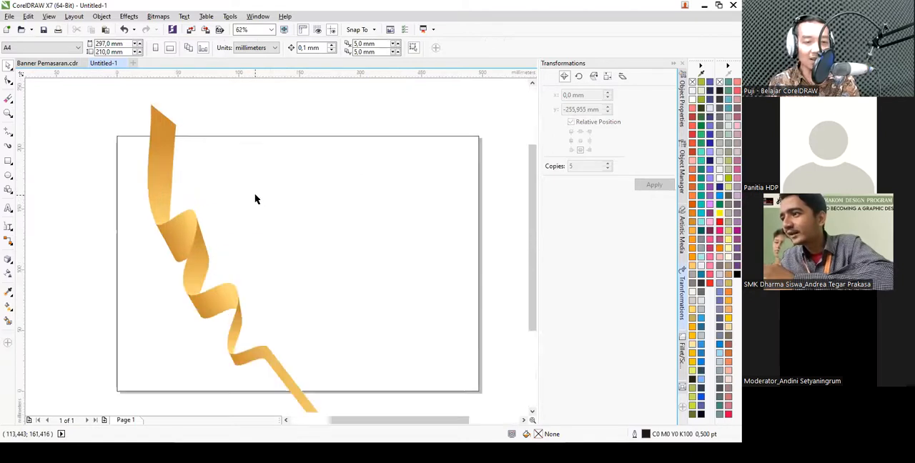
pyautogui.click(281, 185)
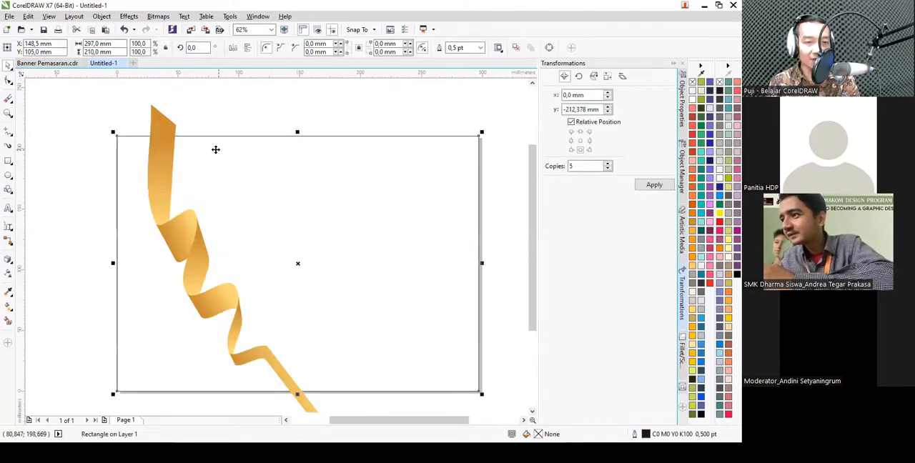
pyautogui.keyDown('shift'); pyautogui.click(164, 125); pyautogui.keyUp('shift')
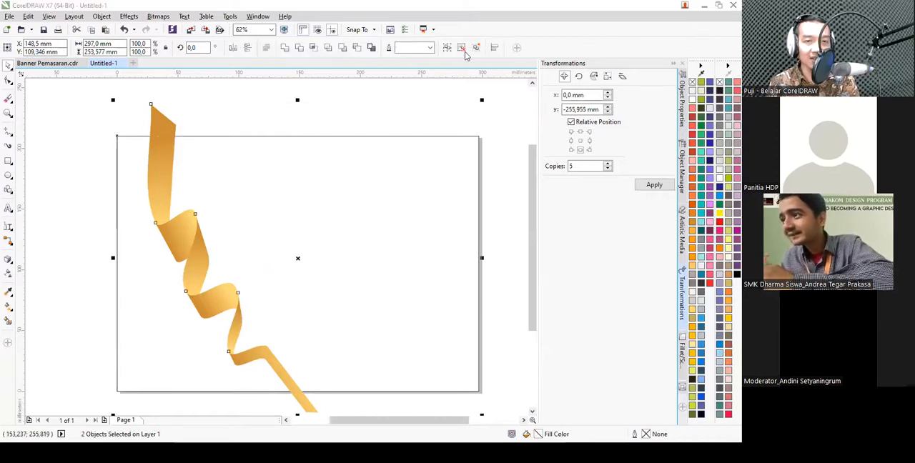
pyautogui.click(312, 48)
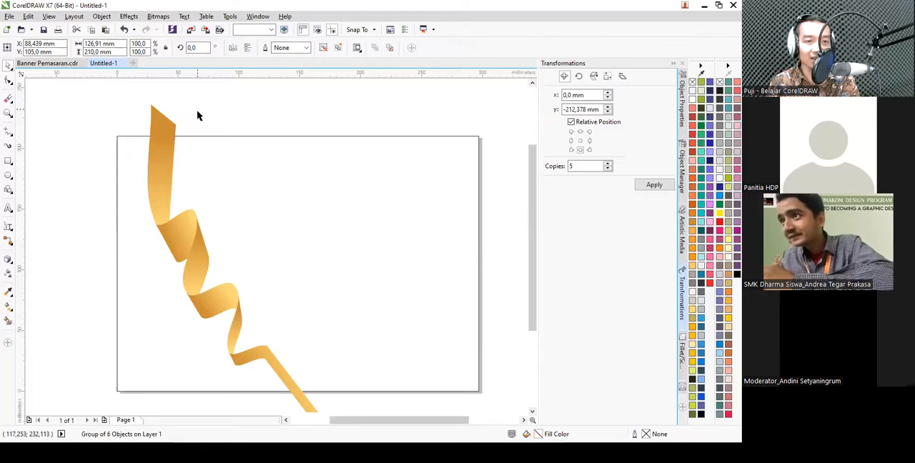
pyautogui.scroll(-2, 198, 116)
pyautogui.moveTo(188, 119); pyautogui.dragTo(316, 118)
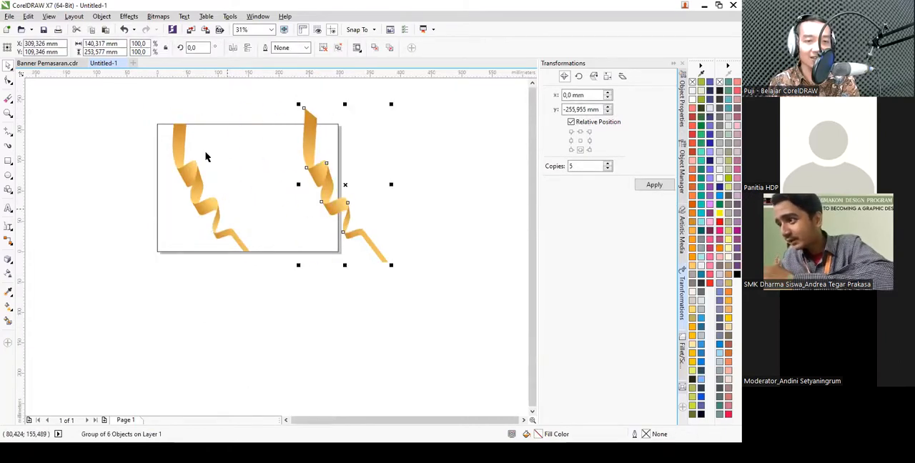
# - Create a shape from the page area left of the cropped ribbon with the Smart Fill tool
pyautogui.scroll(2, 228, 211)
pyautogui.scroll(-2, 169, 261)
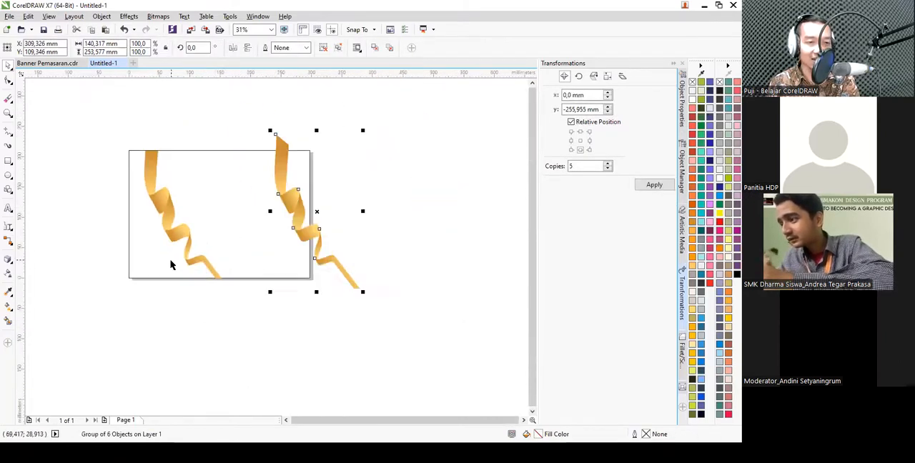
pyautogui.scroll(2, 153, 207)
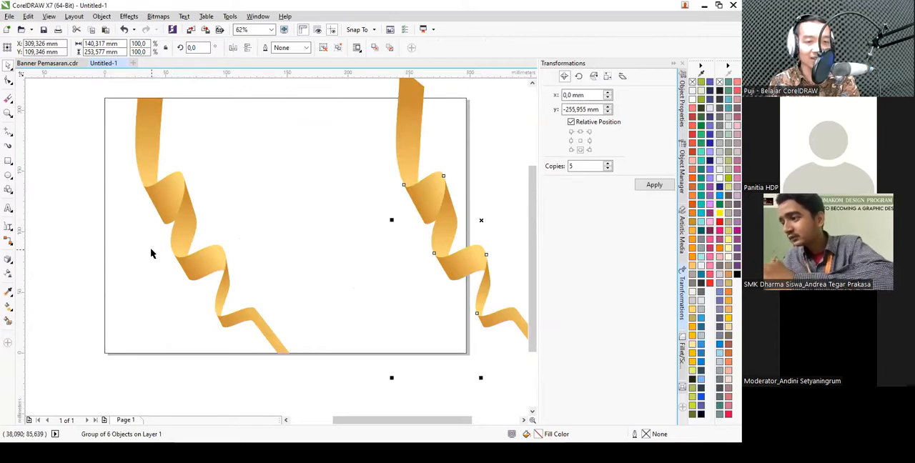
pyautogui.click(9, 323)
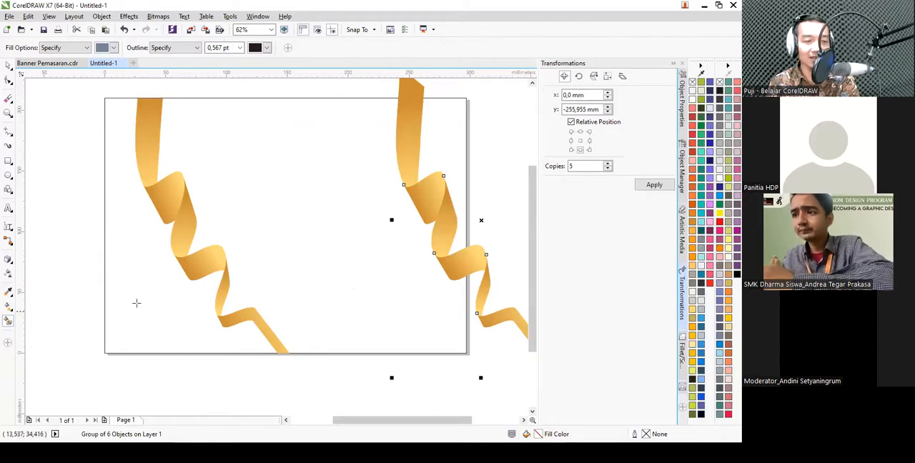
pyautogui.click(136, 303)
pyautogui.press('space')
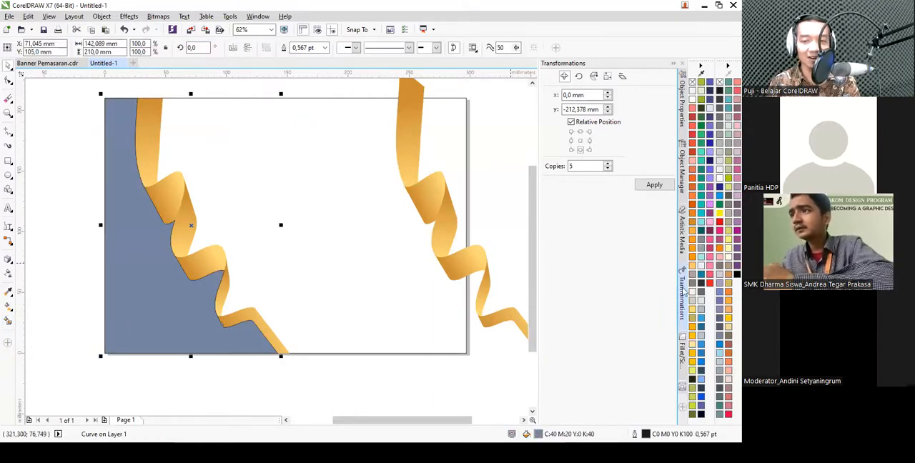
# - Fill the new corner shape with slate grey R99 G110 B114 and set its outline width to None
pyautogui.click(702, 293)
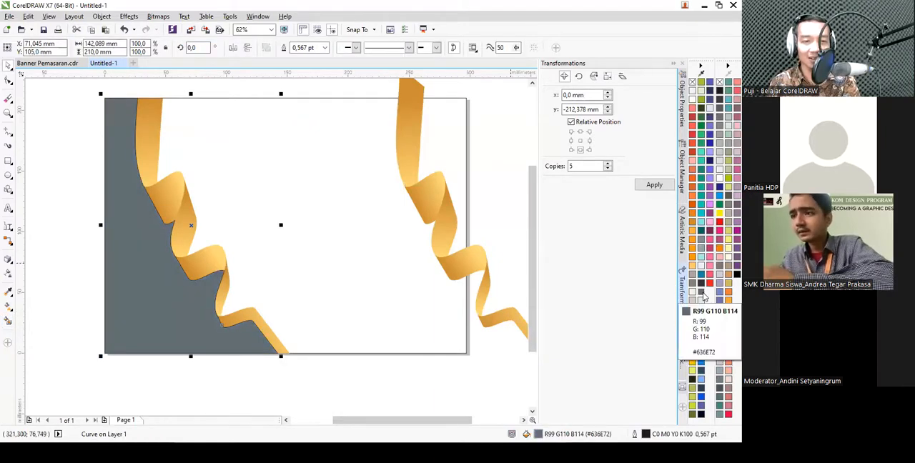
pyautogui.click(326, 48)
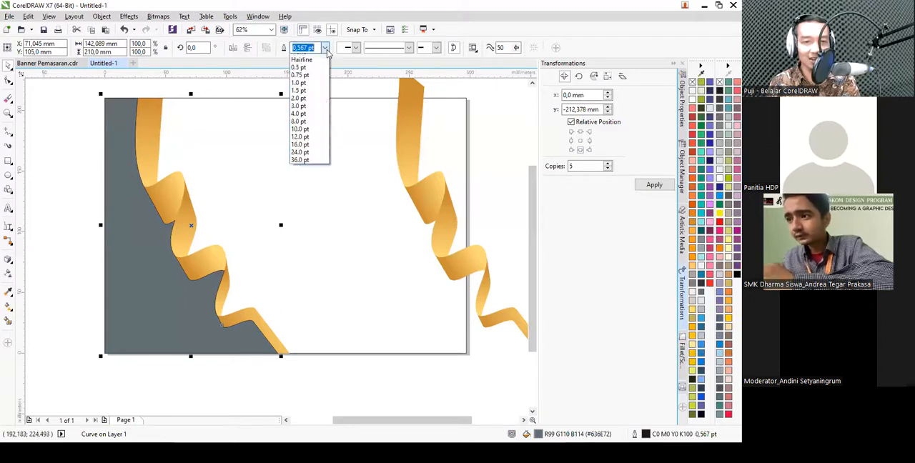
pyautogui.click(316, 59)
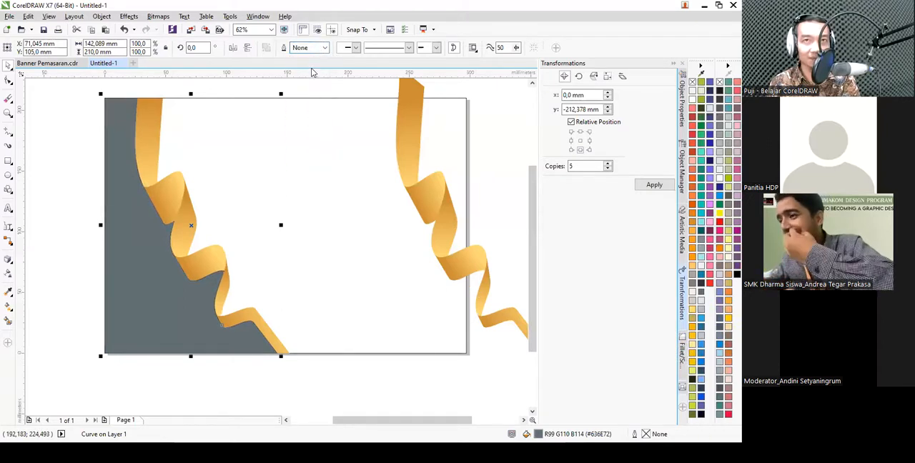
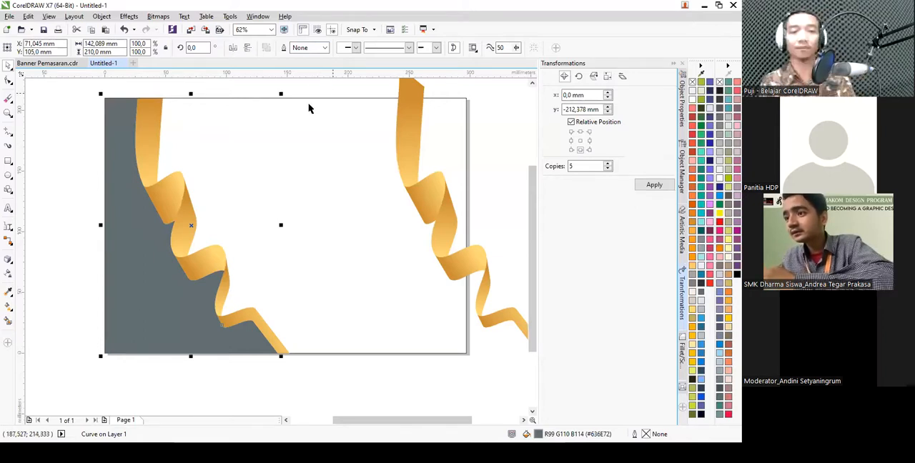
# - Mirror the uncut ribbon group beside the page both horizontally and vertically
pyautogui.click(72, 183)
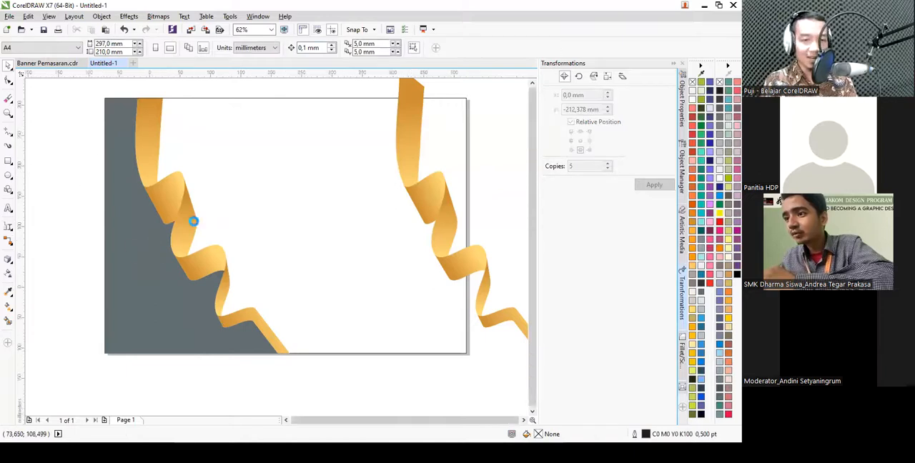
pyautogui.scroll(-2, 193, 221)
pyautogui.scroll(2, 310, 214)
pyautogui.click(332, 214)
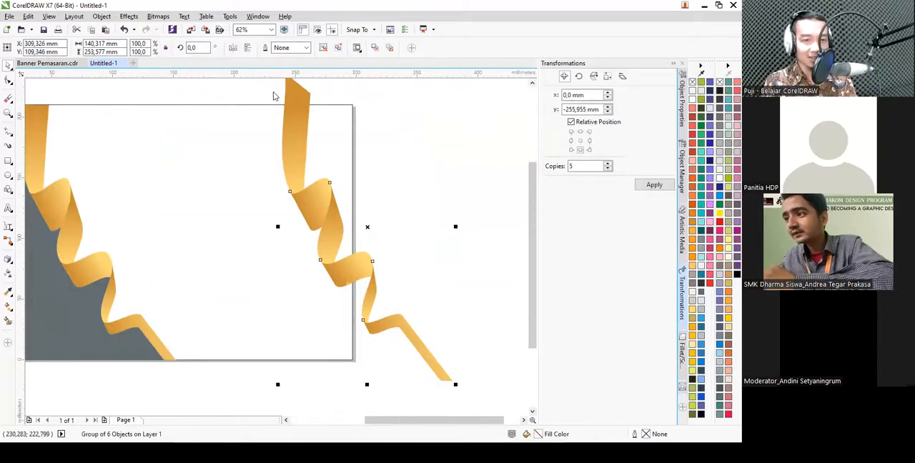
pyautogui.click(234, 49)
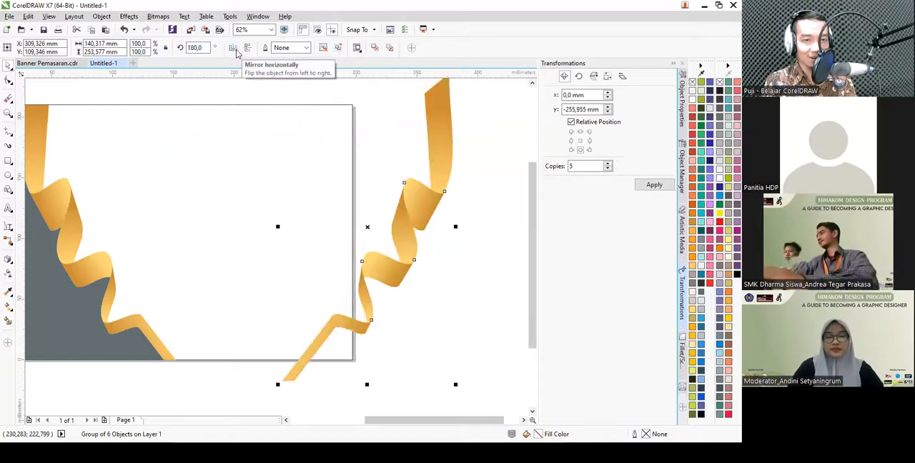
pyautogui.click(245, 51)
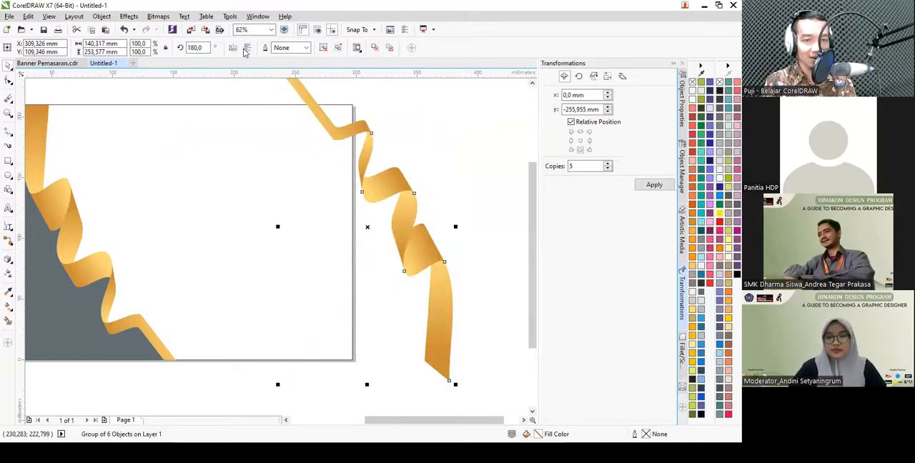
# - Scale the mirrored ribbon group to about 84% and move it over the page's upper-right corner
pyautogui.scroll(-2, 398, 265)
pyautogui.moveTo(428, 325); pyautogui.dragTo(417, 300)
pyautogui.scroll(2, 404, 233)
pyautogui.moveTo(384, 231); pyautogui.dragTo(315, 219)
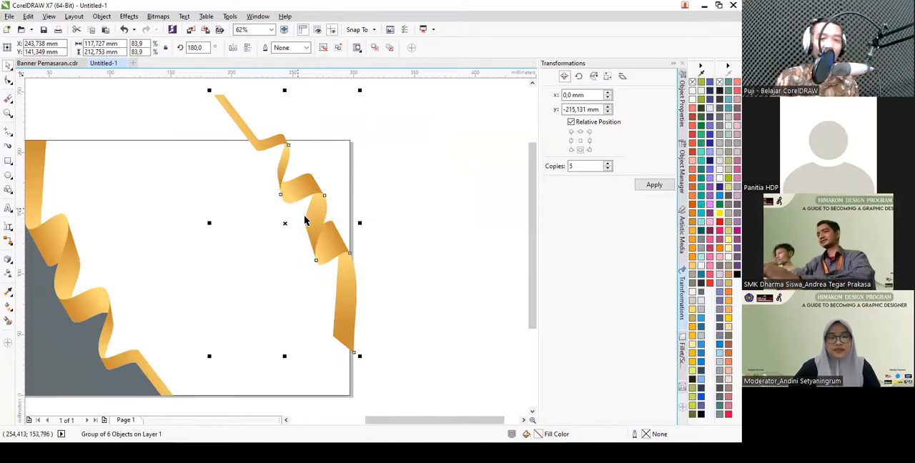
# - Rotate the mirrored ribbon to about 194.7° and scale it to about 80% so it crosses the page's upper-right corner
pyautogui.click(319, 233)
pyautogui.moveTo(360, 356); pyautogui.dragTo(386, 336)
pyautogui.click(376, 181)
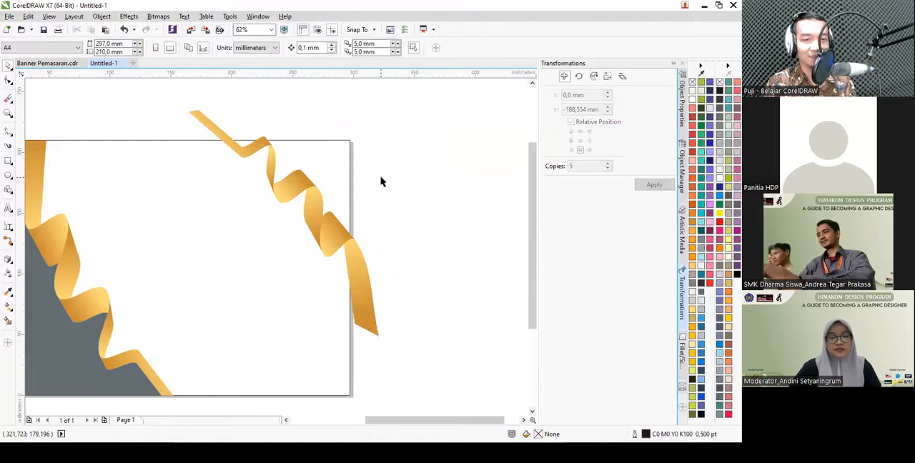
pyautogui.click(347, 247)
pyautogui.moveTo(381, 340); pyautogui.dragTo(390, 321)
pyautogui.click(365, 325)
pyautogui.scroll(1, 365, 326)
pyautogui.scroll(-1, 377, 325)
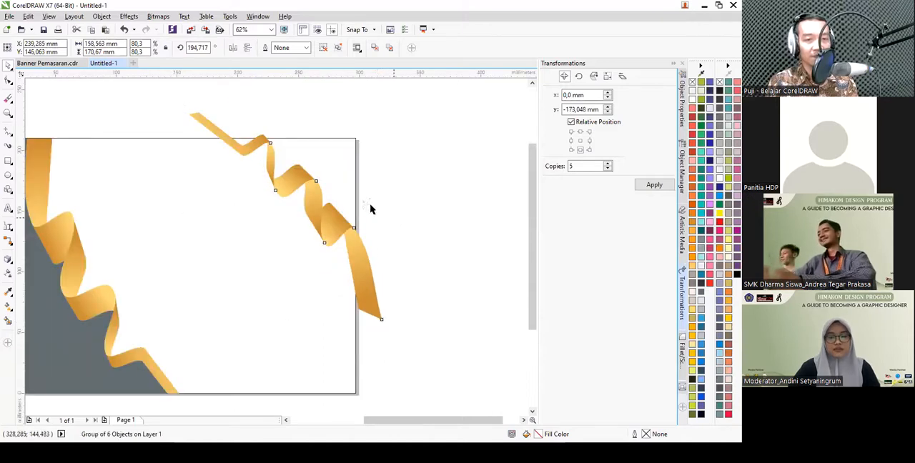
# - Intersect the rotated ribbon group with the page rectangle and move the uncut original off the page to the lower right
pyautogui.click(288, 288)
pyautogui.click(208, 140)
pyautogui.keyDown('shift'); pyautogui.click(198, 119); pyautogui.keyUp('shift')
pyautogui.click(220, 119)
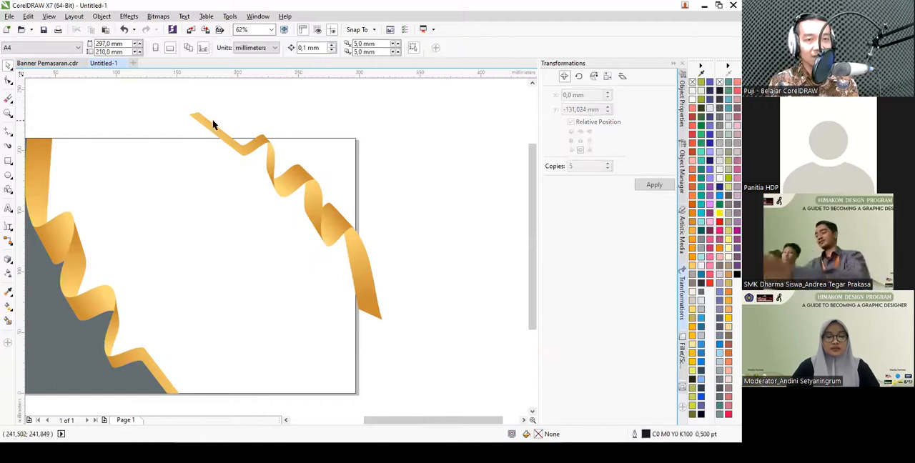
pyautogui.click(205, 121)
pyautogui.scroll(-1, 221, 122)
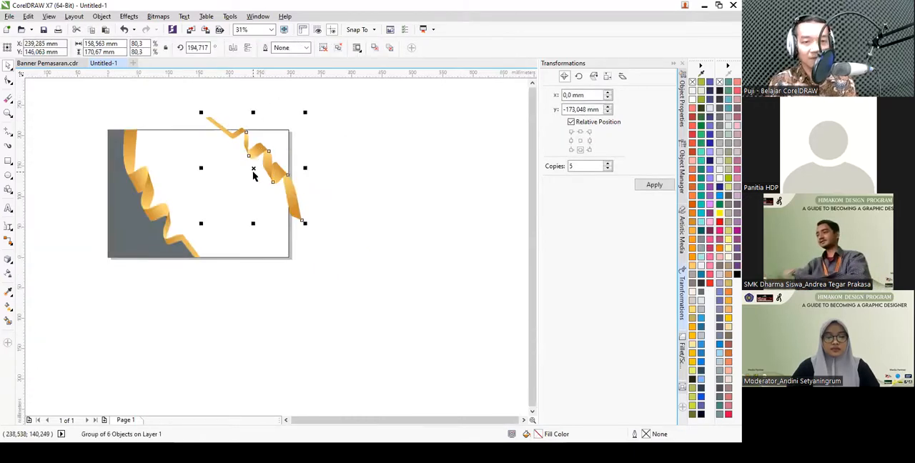
pyautogui.moveTo(270, 176); pyautogui.dragTo(410, 264)
pyautogui.click(329, 166)
pyautogui.scroll(1, 289, 151)
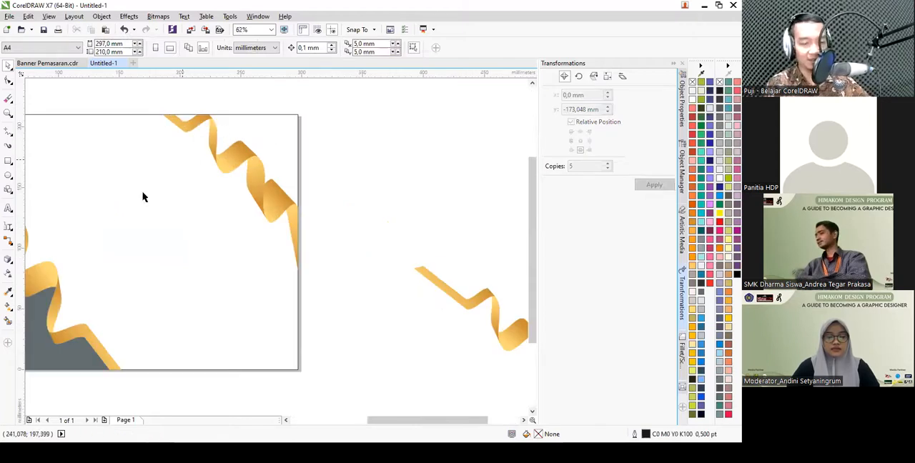
# - Create shapes from the page areas above the upper-right ribbon with the Smart Fill tool
pyautogui.click(7, 321)
pyautogui.click(269, 139)
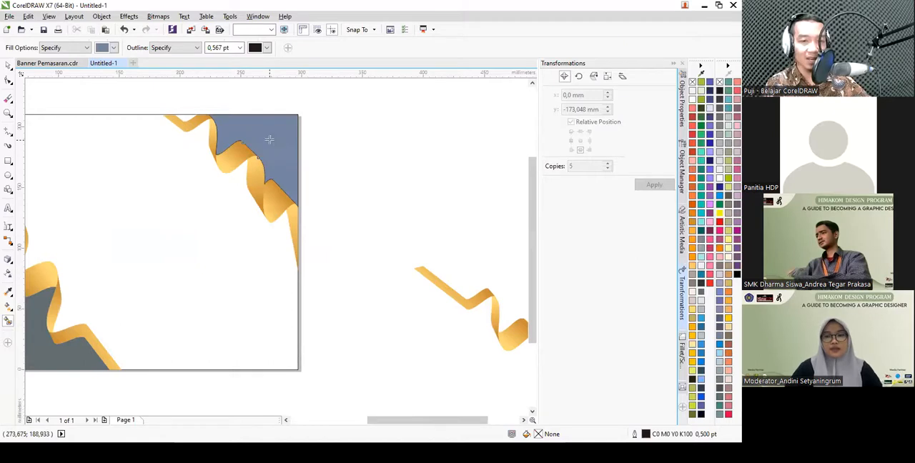
pyautogui.scroll(1, 212, 105)
pyautogui.press('space')
pyautogui.press('Escape')
pyautogui.scroll(-1, 241, 141)
pyautogui.click(273, 144)
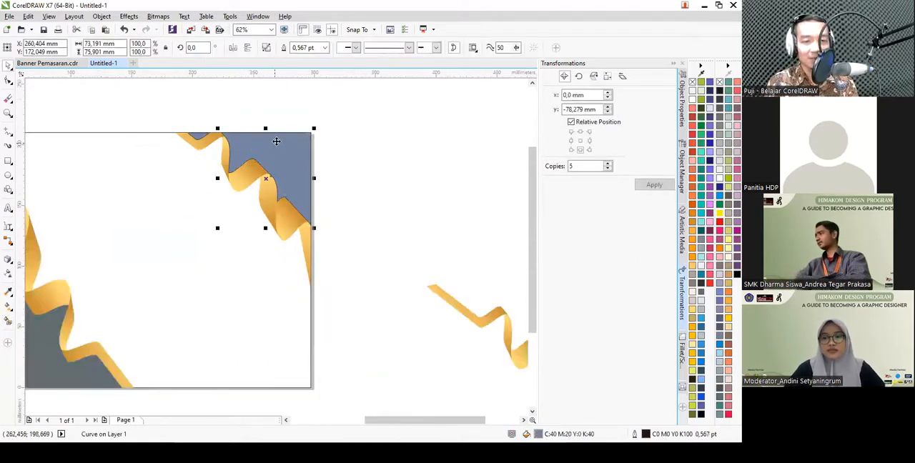
pyautogui.scroll(1, 257, 146)
pyautogui.moveTo(249, 133); pyautogui.dragTo(367, 121)
pyautogui.hotkey('ctrl', 'z')
# - Weld the two upper-right corner shapes and style them with slate grey R99 G110 B114 fill and outline width None
pyautogui.moveTo(97, 90); pyautogui.dragTo(421, 320)
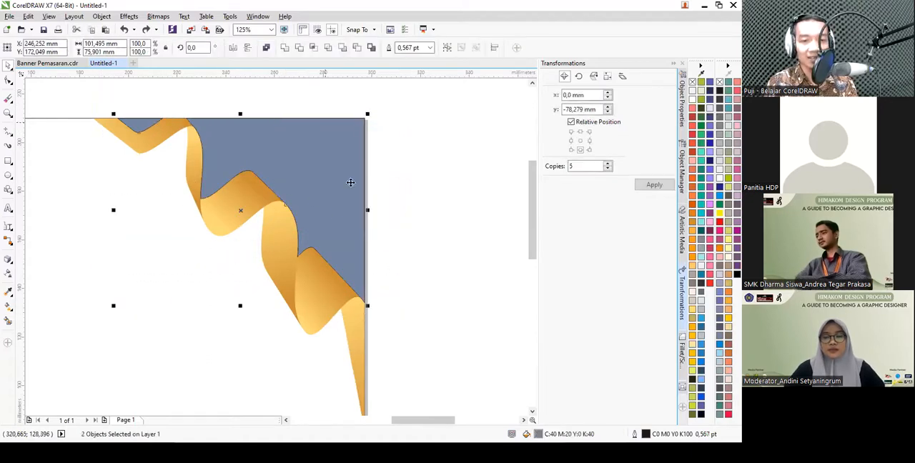
pyautogui.click(283, 48)
pyautogui.click(701, 293)
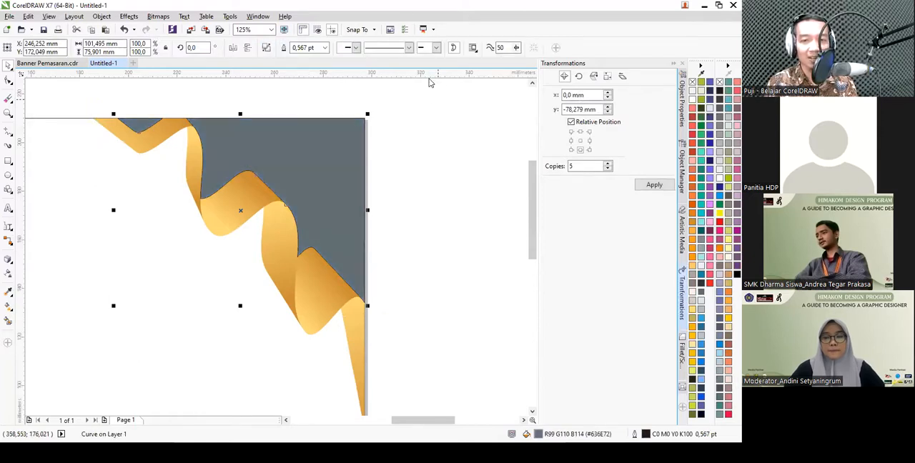
pyautogui.click(326, 47)
pyautogui.click(307, 59)
pyautogui.click(431, 164)
pyautogui.scroll(-2, 424, 164)
pyautogui.scroll(1, 424, 165)
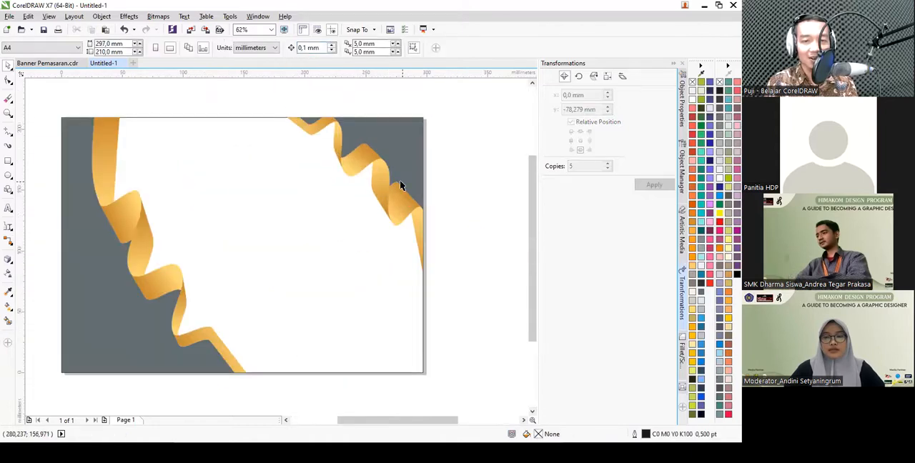
# - Fill the page rectangle with 10% black (C0 M0 Y0 K10) and set its outline width to None
pyautogui.click(230, 198)
pyautogui.click(720, 169)
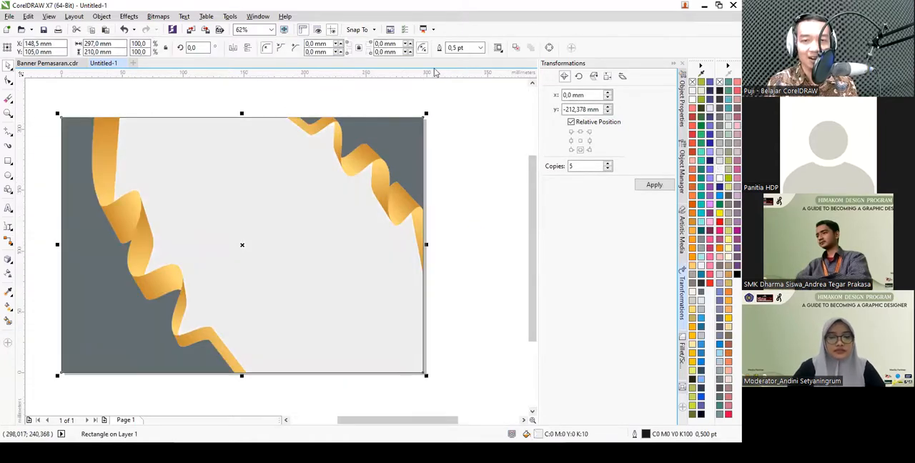
pyautogui.click(480, 48)
pyautogui.click(465, 61)
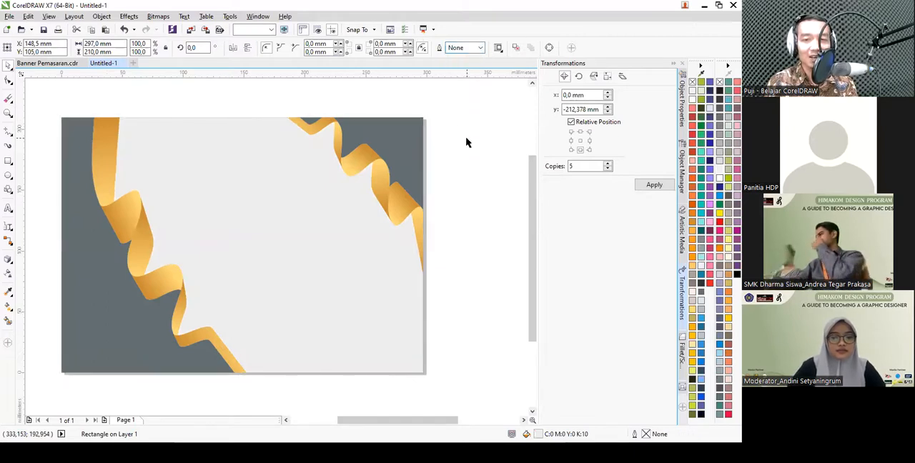
pyautogui.click(466, 142)
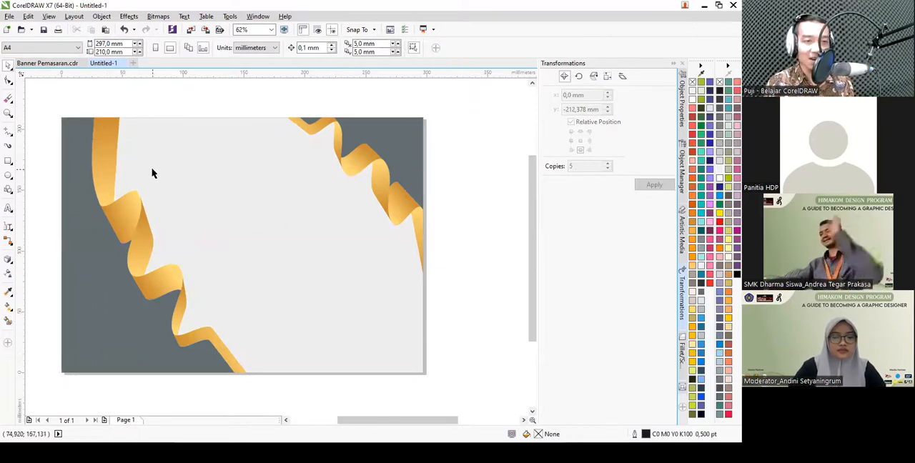
# - Add the artistic text SERTIFIKAT near the top centre of the page
pyautogui.click(8, 209)
pyautogui.click(199, 154)
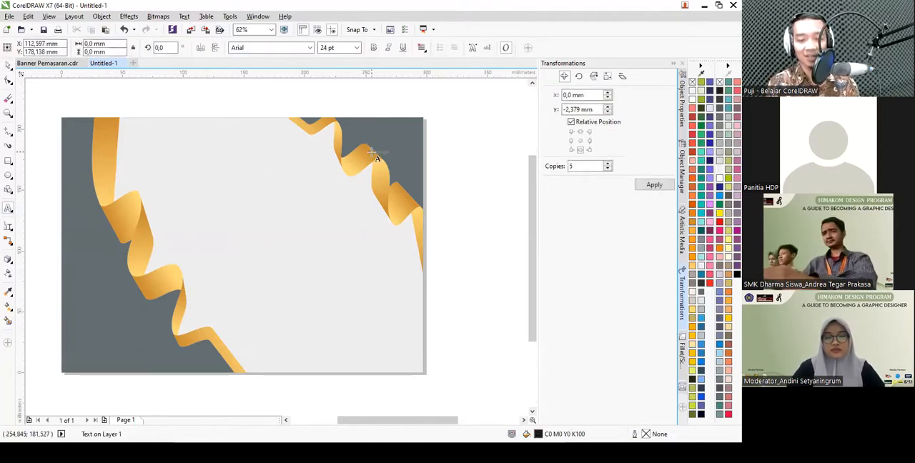
pyautogui.write('SERTIFIK')
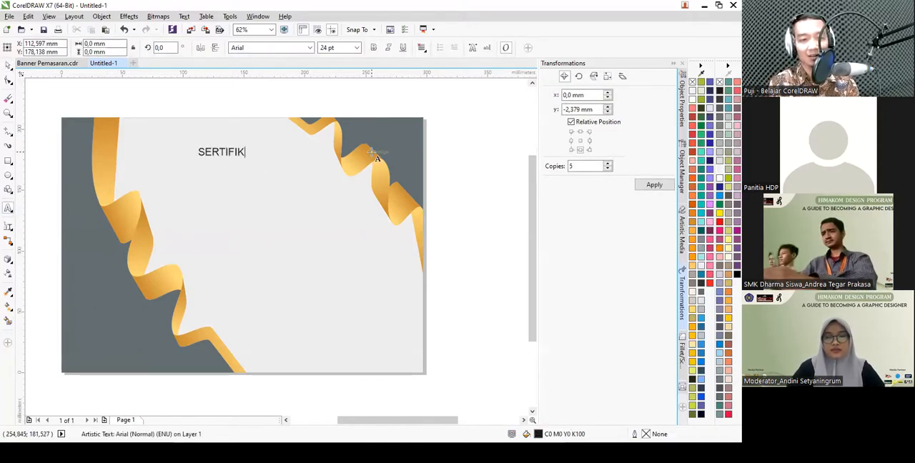
pyautogui.hotkey('ctrl', 'space')
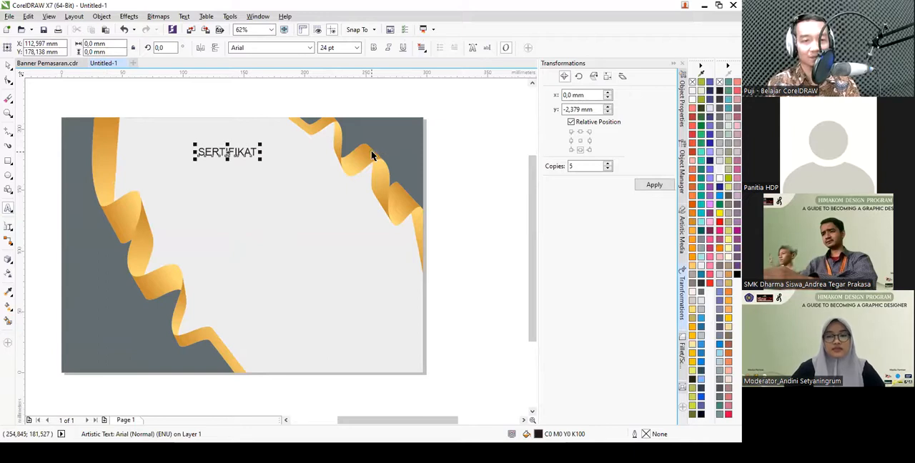
# - Set the SERTIFIKAT title to Adobe Fan Heiti Std B at 35 pt and nudge it into place
pyautogui.click(310, 47)
pyautogui.click(292, 91)
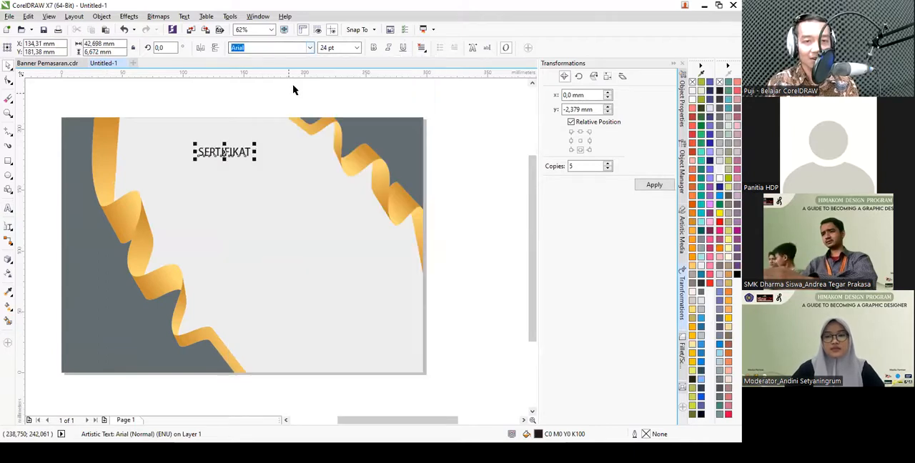
pyautogui.write('3')
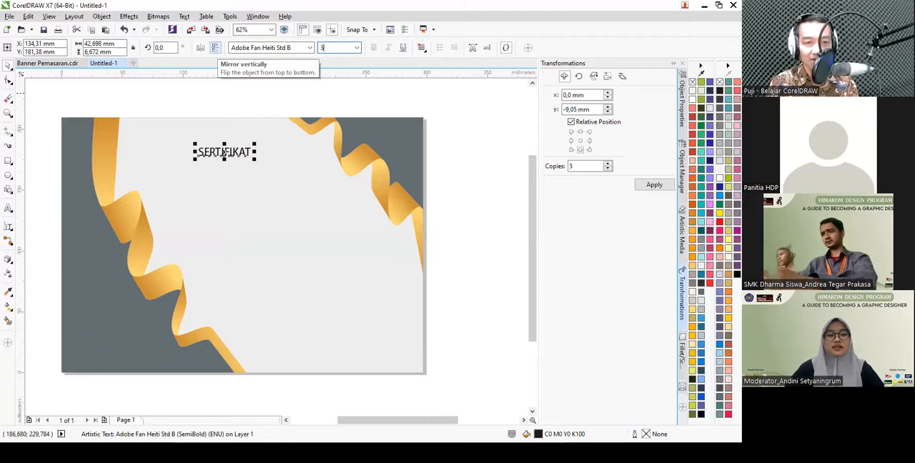
pyautogui.write('5')
pyautogui.press('Return')
pyautogui.moveTo(236, 149); pyautogui.dragTo(234, 151)
pyautogui.click(252, 101)
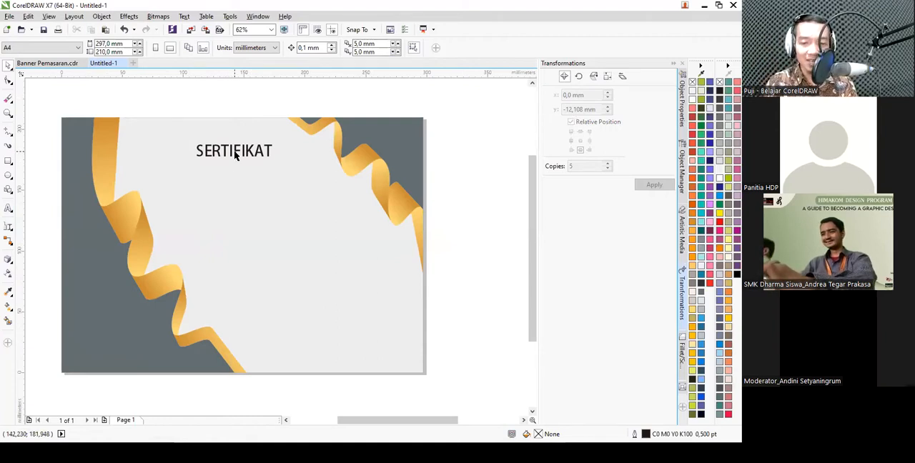
pyautogui.scroll(3, 227, 177)
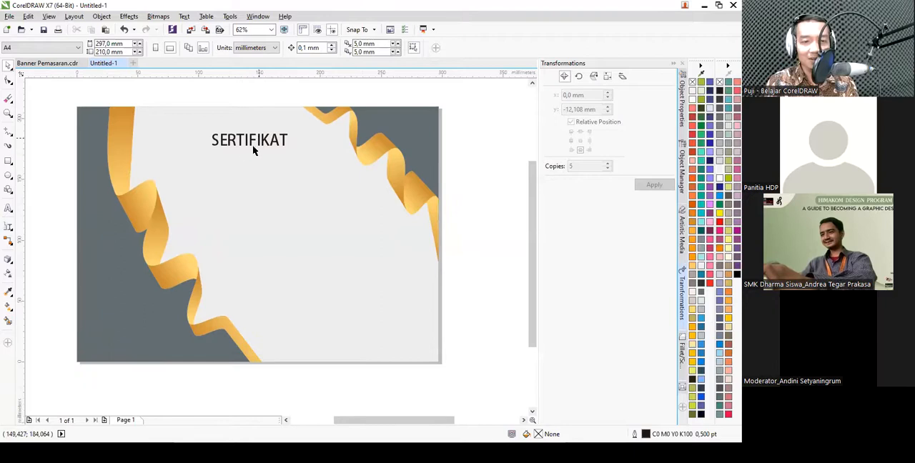
# - Examine the ribbon shadows and text layout of the sample certificate in Banner Pemasaran.cdr
pyautogui.click(49, 63)
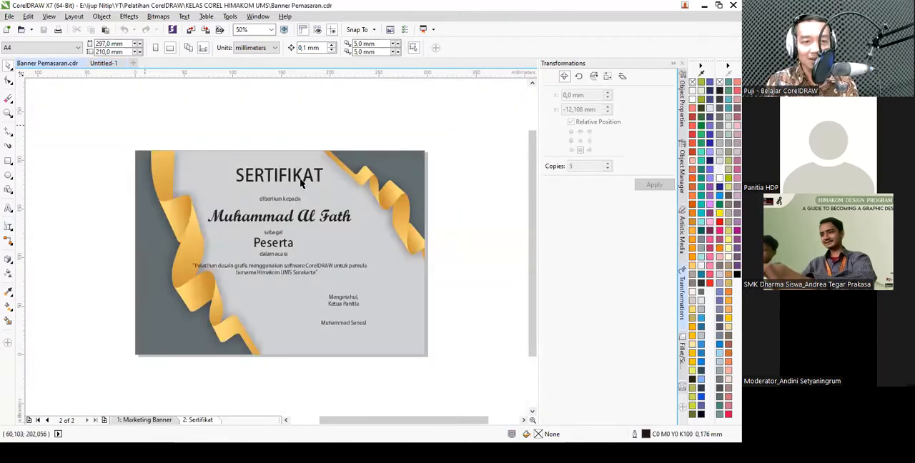
pyautogui.scroll(2, 275, 231)
pyautogui.scroll(-2, 289, 200)
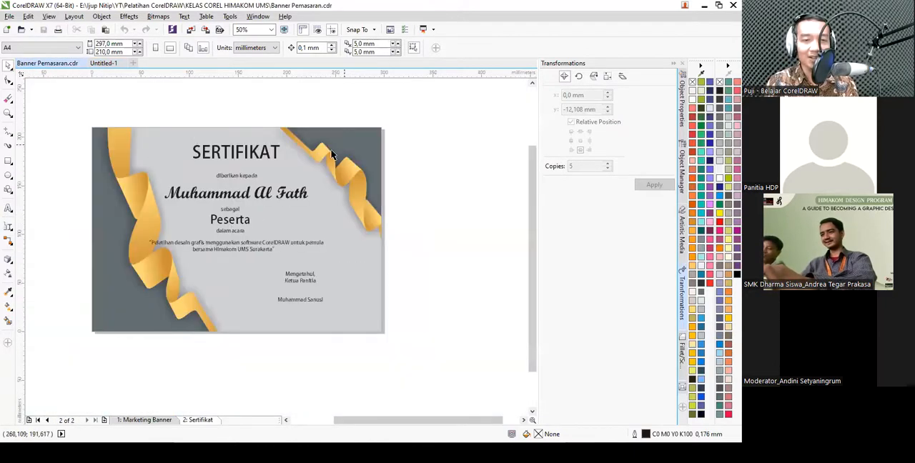
pyautogui.scroll(2, 136, 176)
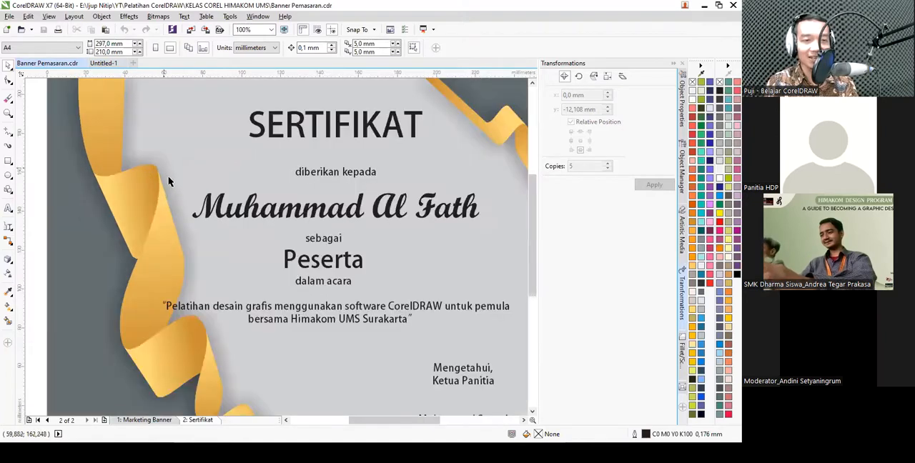
pyautogui.scroll(-2, 175, 200)
pyautogui.scroll(2, 112, 163)
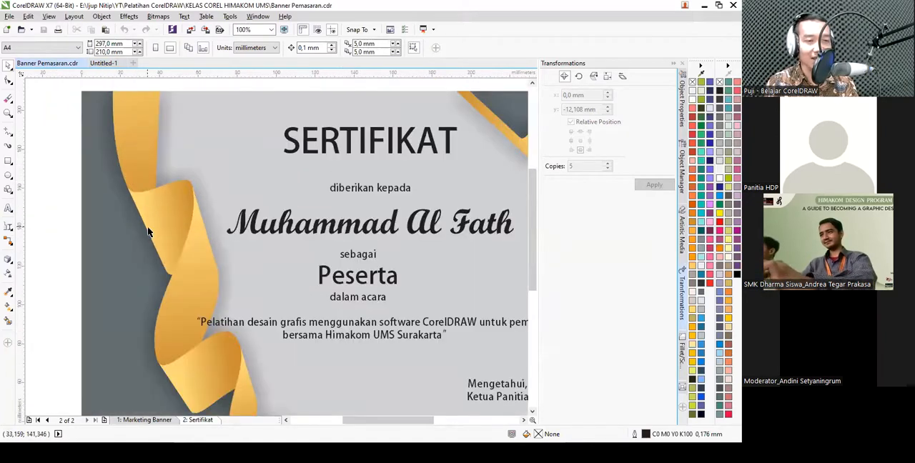
# - In Untitled-1, apply a black drop shadow with opacity 50 and feathering 15 to the large ribbon on the page's left side
pyautogui.click(100, 63)
pyautogui.scroll(-2, 237, 227)
pyautogui.scroll(2, 198, 257)
pyautogui.click(212, 226)
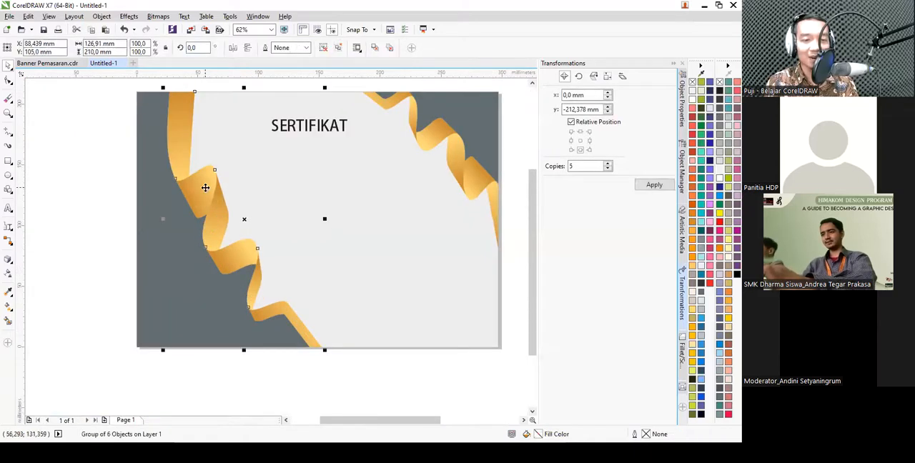
pyautogui.click(9, 261)
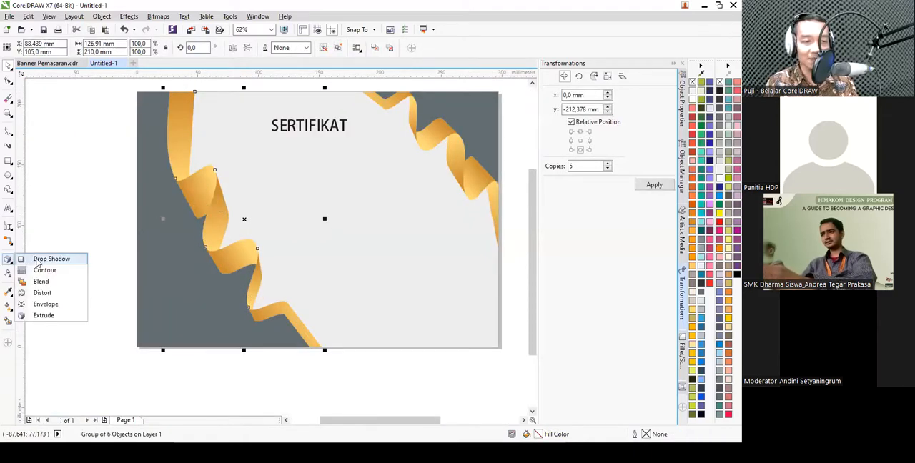
pyautogui.click(88, 192)
pyautogui.click(205, 184)
pyautogui.click(205, 185)
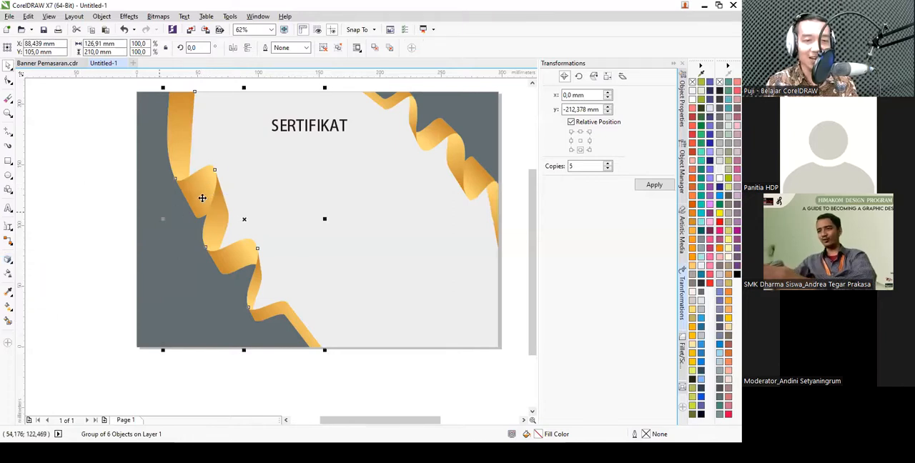
pyautogui.click(9, 261)
pyautogui.click(45, 261)
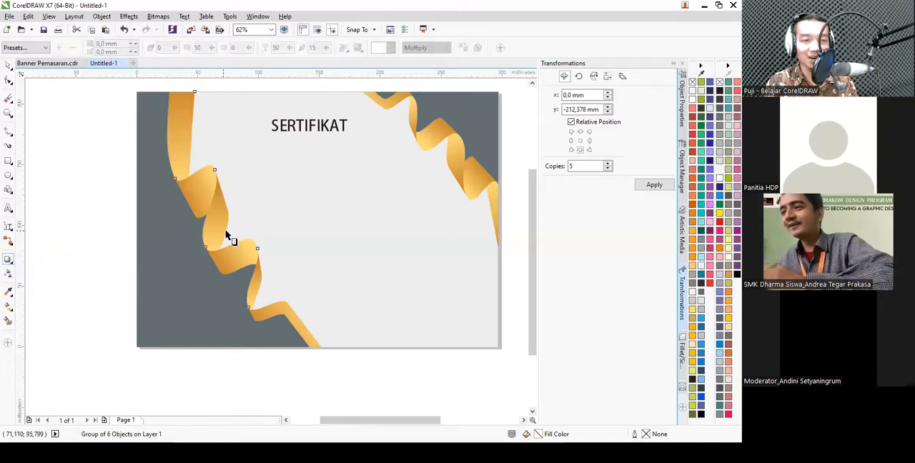
pyautogui.moveTo(245, 215); pyautogui.dragTo(282, 212)
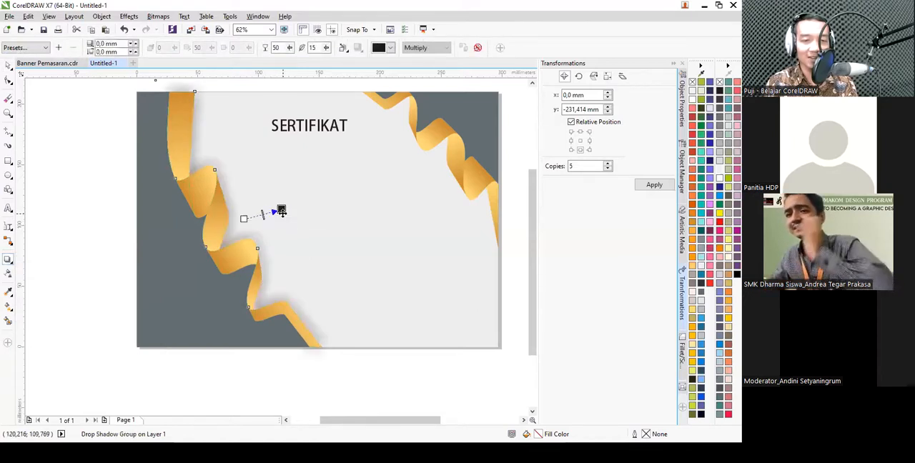
pyautogui.press('Escape')
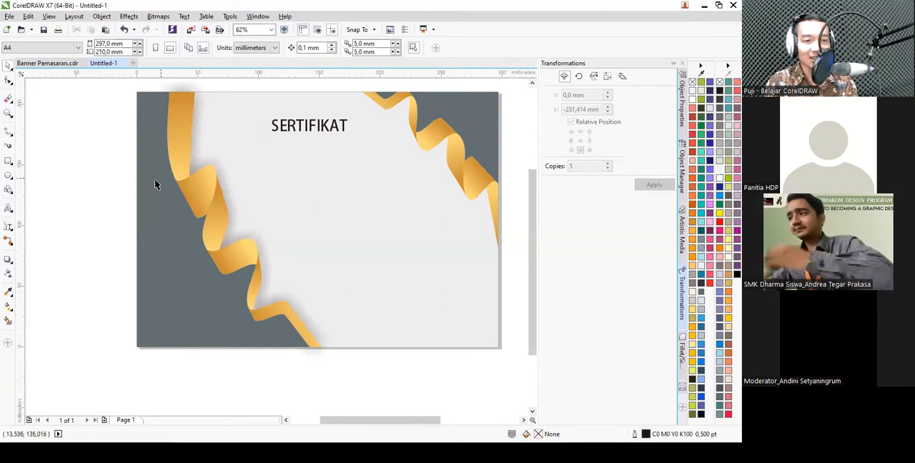
# - Bring the large ribbon on the page's left side, with its drop shadow, to the front of the page
pyautogui.scroll(5, 165, 133)
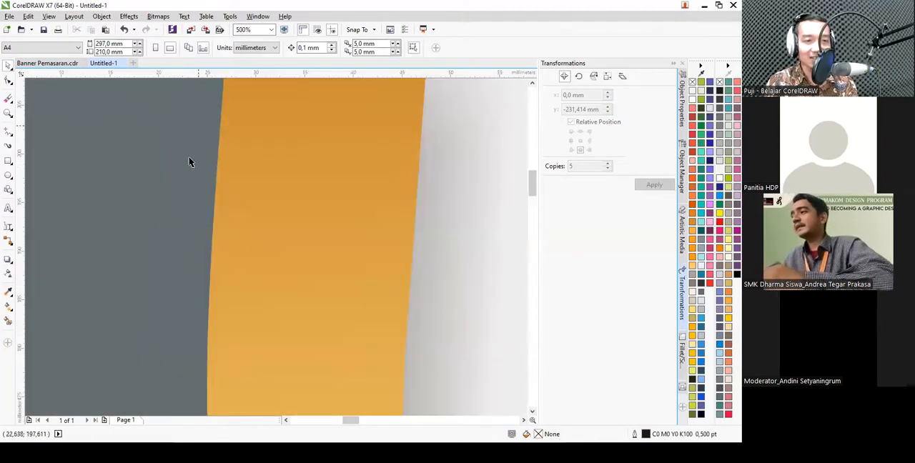
pyautogui.scroll(-7, 182, 184)
pyautogui.click(210, 237)
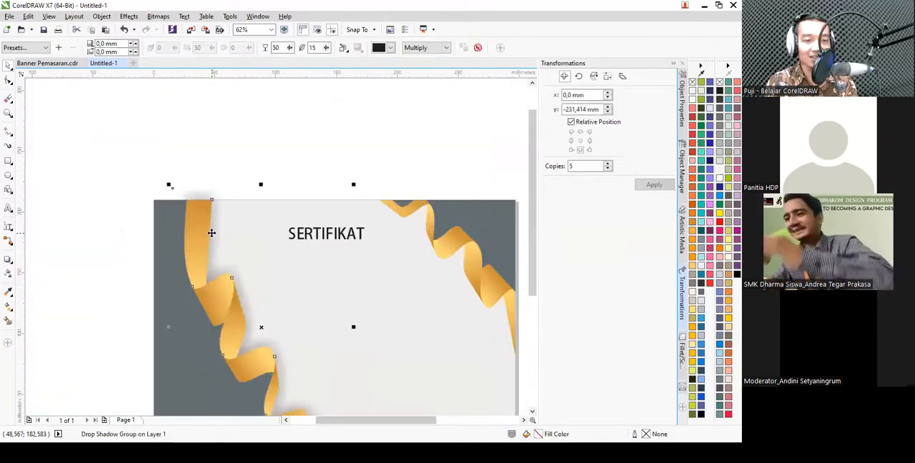
pyautogui.rightClick(211, 236)
pyautogui.moveTo(329, 335)
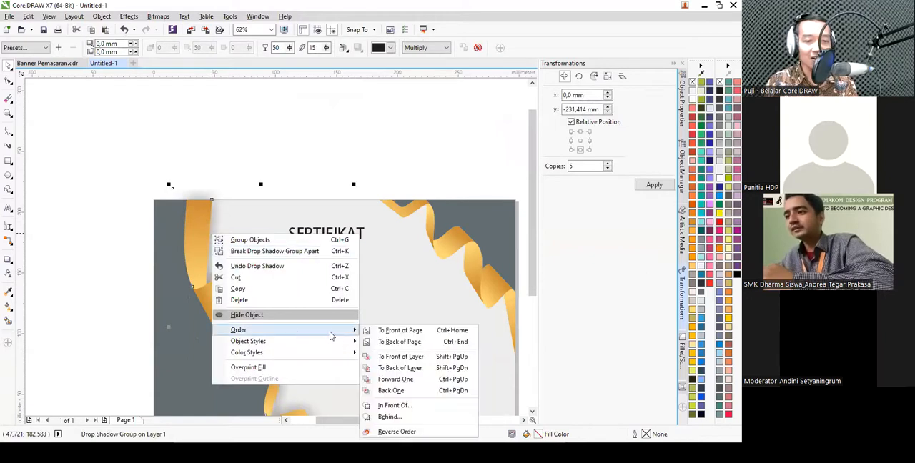
pyautogui.click(405, 334)
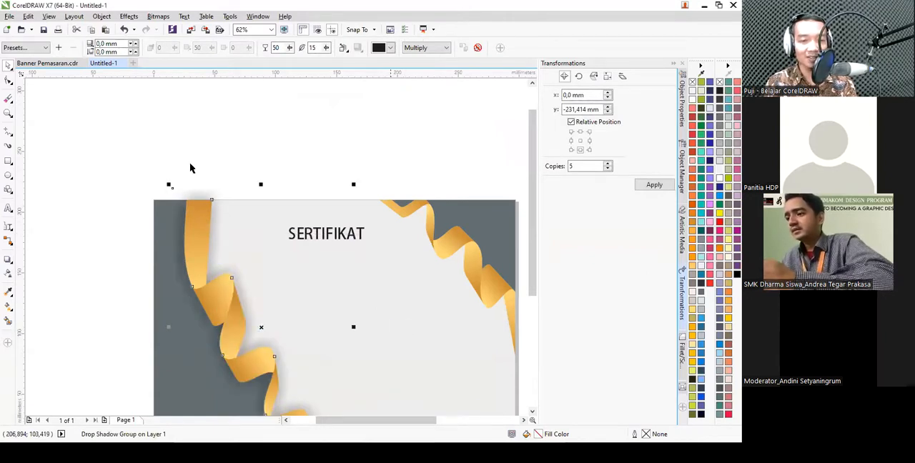
pyautogui.scroll(-3, 192, 161)
pyautogui.scroll(3, 218, 204)
pyautogui.scroll(-3, 222, 231)
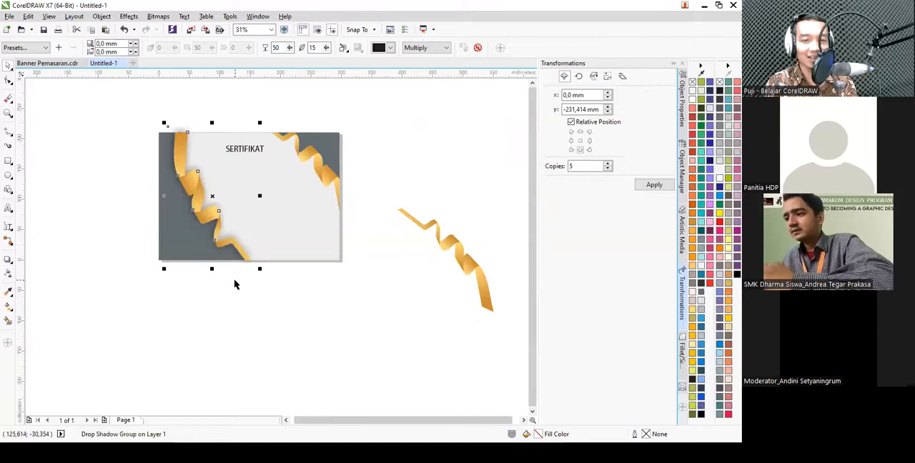
pyautogui.scroll(3, 153, 98)
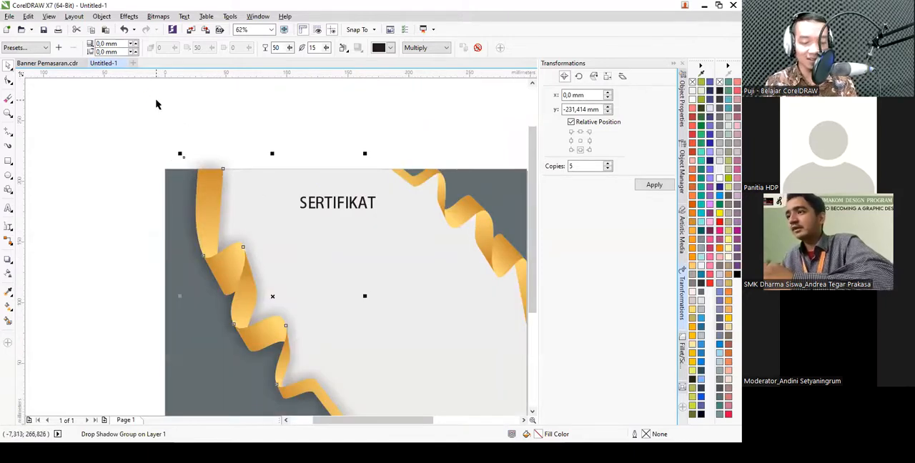
pyautogui.click(139, 170)
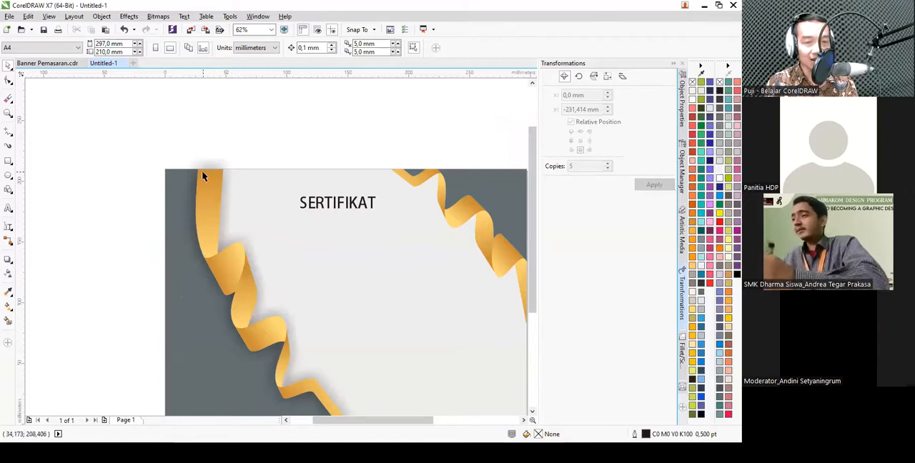
# - Intersect the large ribbon's shadow with the page-sized background rectangle and delete the original shadow that extends past the page edge
pyautogui.click(395, 250)
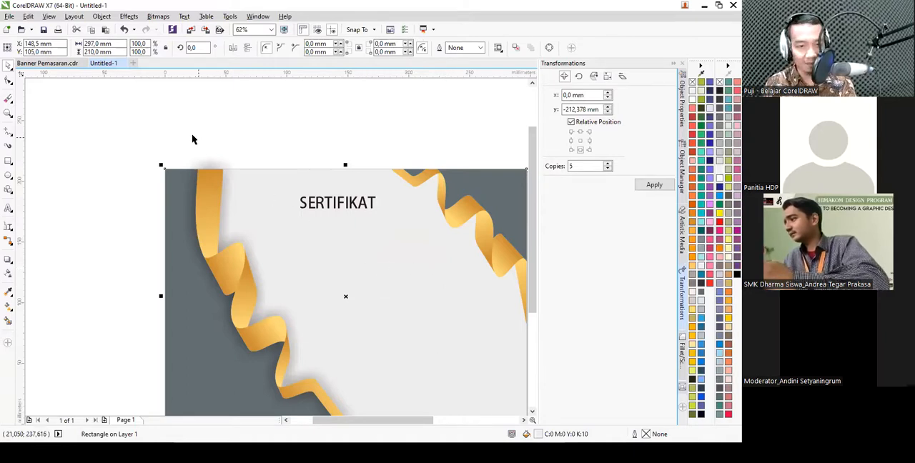
pyautogui.keyDown('shift'); pyautogui.click(218, 160); pyautogui.keyUp('shift')
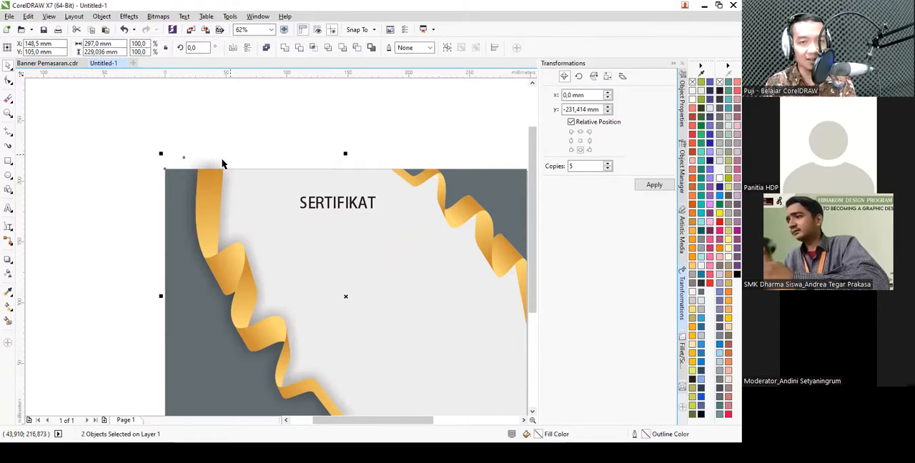
pyautogui.click(286, 94)
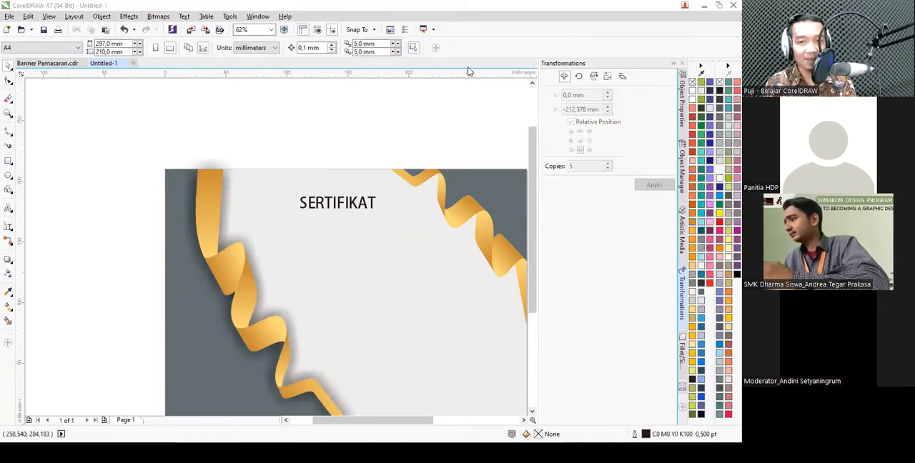
pyautogui.scroll(4, 218, 166)
pyautogui.click(239, 138)
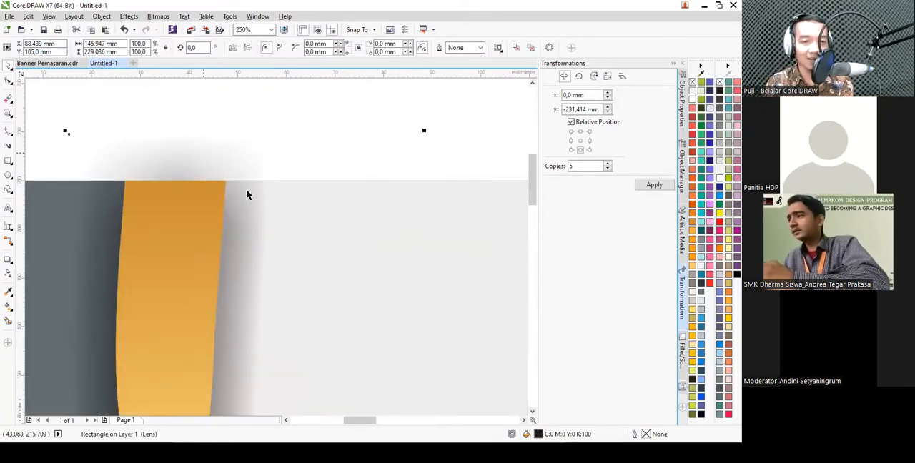
pyautogui.press('Escape')
pyautogui.scroll(-4, 238, 198)
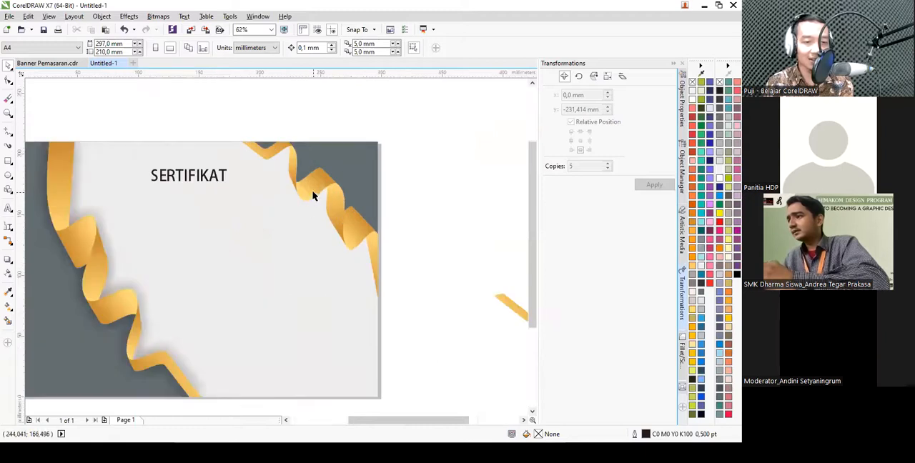
# - Apply a black drop shadow with opacity 50 and feathering 15 to the ribbon in the page's upper-right corner
pyautogui.click(312, 196)
pyautogui.scroll(2, 312, 192)
pyautogui.click(8, 260)
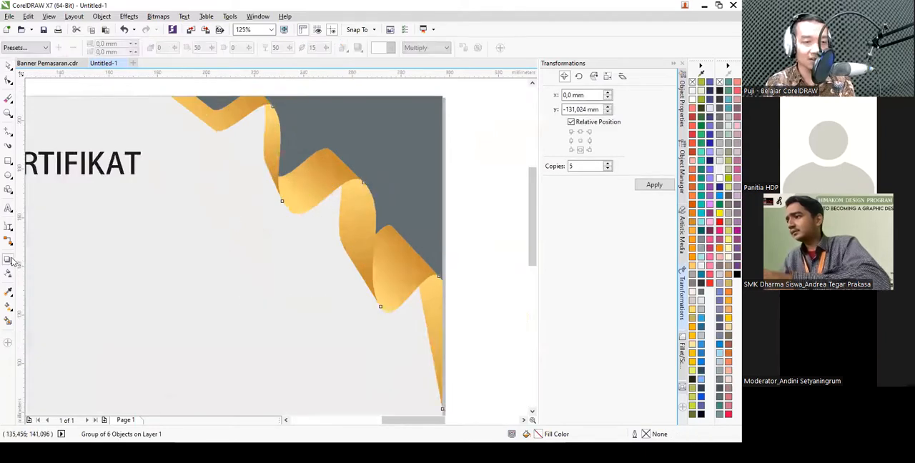
pyautogui.moveTo(305, 252); pyautogui.dragTo(238, 251)
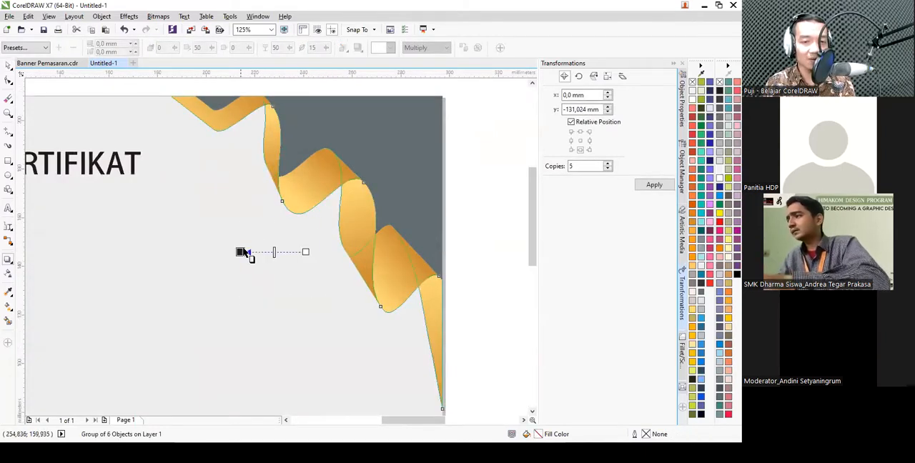
pyautogui.scroll(-2, 315, 212)
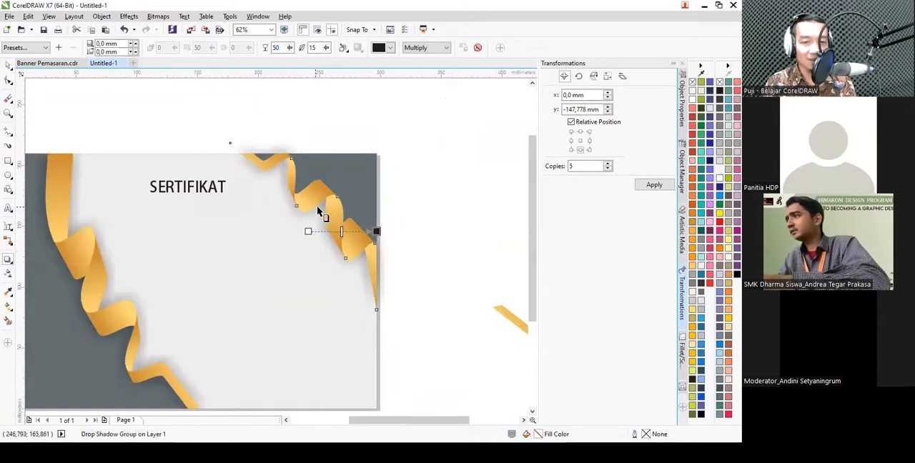
# - Bring the shadowed upper-right ribbon to the front of the page
pyautogui.press('space')
pyautogui.rightClick(316, 229)
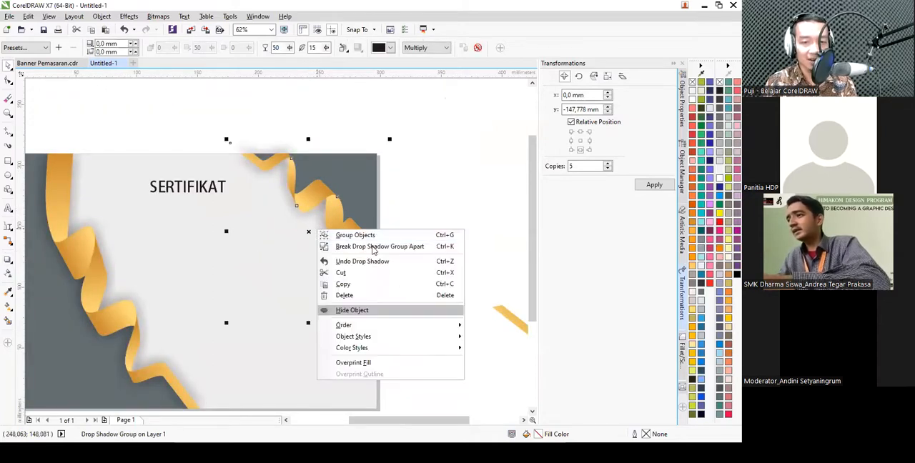
pyautogui.moveTo(454, 326)
pyautogui.click(485, 326)
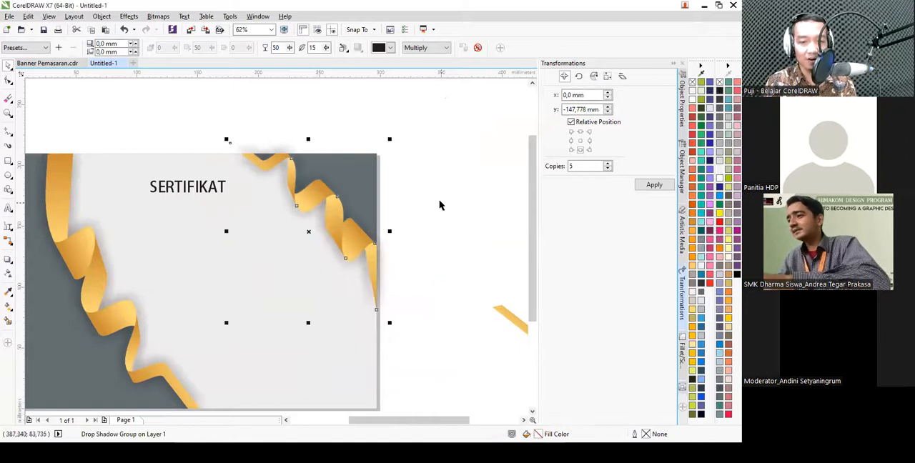
pyautogui.click(438, 204)
pyautogui.scroll(1, 422, 198)
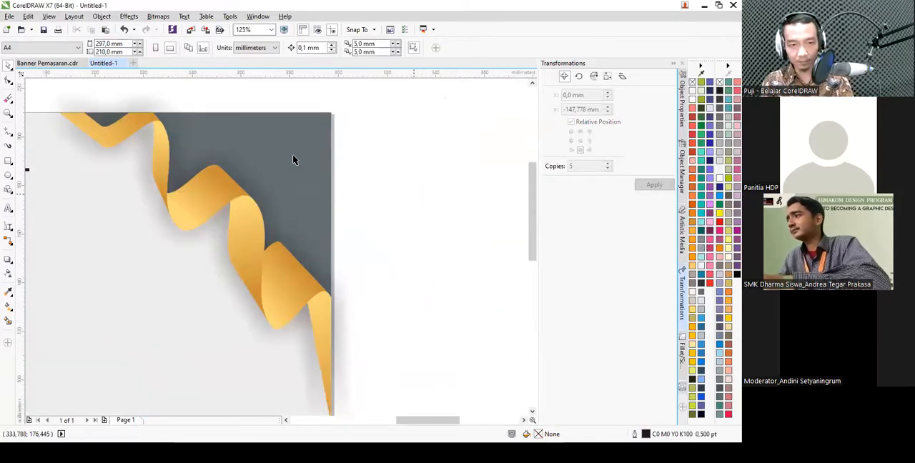
pyautogui.scroll(-1, 336, 208)
pyautogui.click(253, 215)
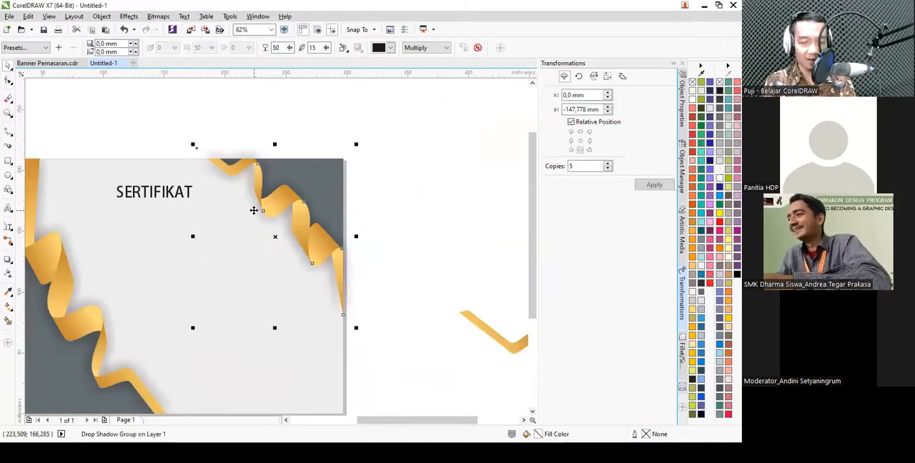
pyautogui.click(399, 198)
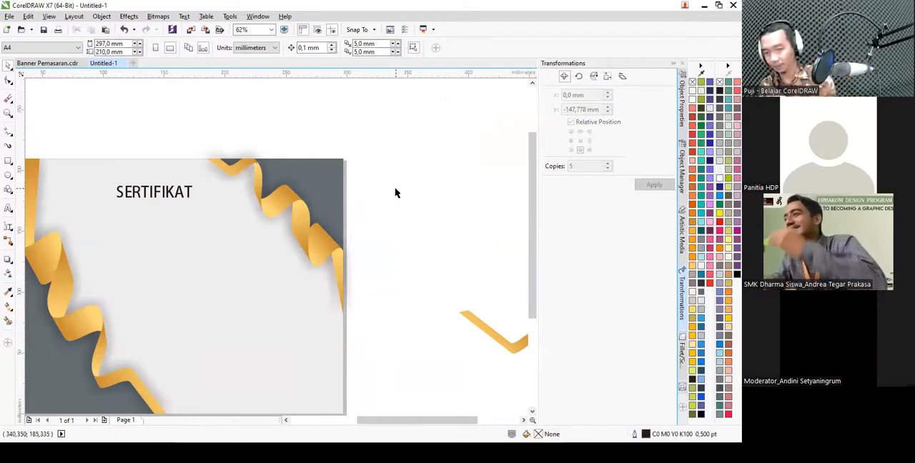
# - Try to intersect the large ribbon's clipped shadow curve with the upper-right ribbon's shadow
pyautogui.click(179, 269)
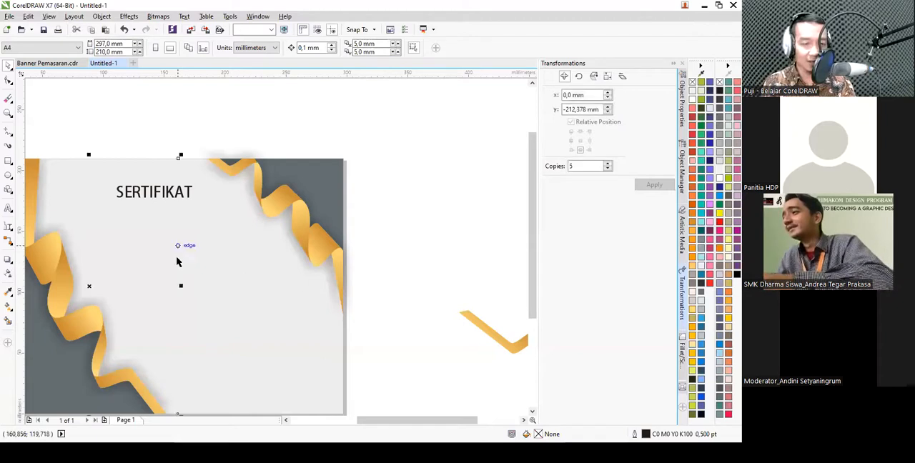
pyautogui.scroll(5, 224, 147)
pyautogui.keyDown('shift'); pyautogui.click(211, 148); pyautogui.keyUp('shift')
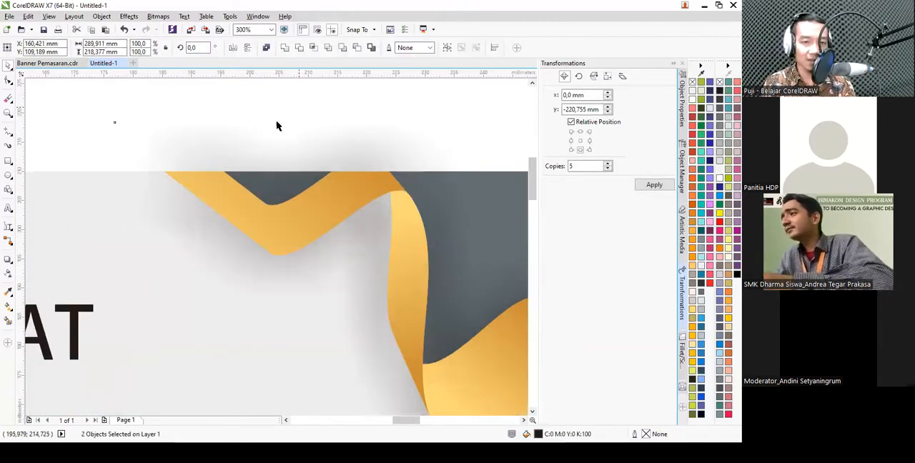
pyautogui.click(313, 48)
pyautogui.click(463, 243)
pyautogui.scroll(-8, 364, 120)
# - Intersect the upper-right ribbon's shadow with the background rectangle and delete the original shadow that extends past the page
pyautogui.click(397, 264)
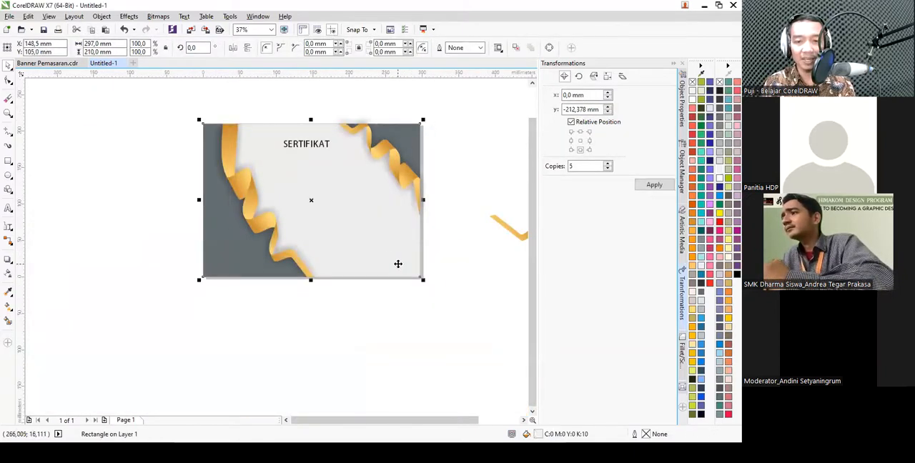
pyautogui.moveTo(396, 264); pyautogui.dragTo(452, 260)
pyautogui.hotkey('ctrl', 'z')
pyautogui.scroll(4, 394, 98)
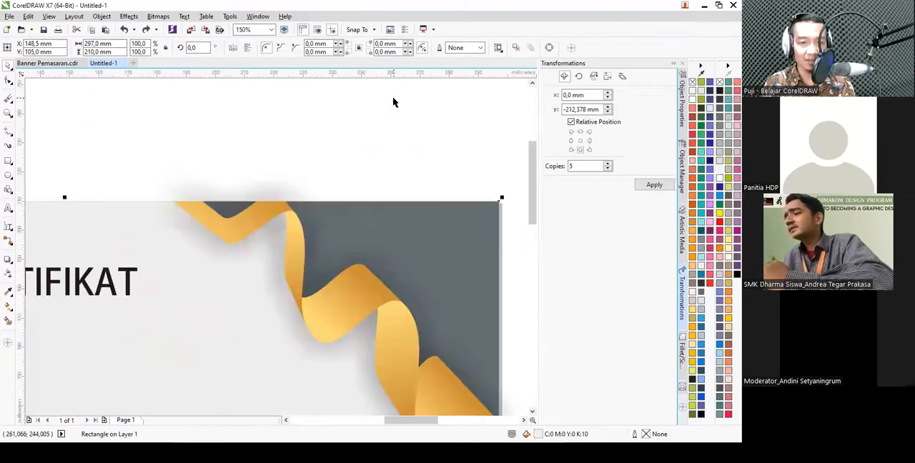
pyautogui.keyDown('shift'); pyautogui.click(268, 185); pyautogui.keyUp('shift')
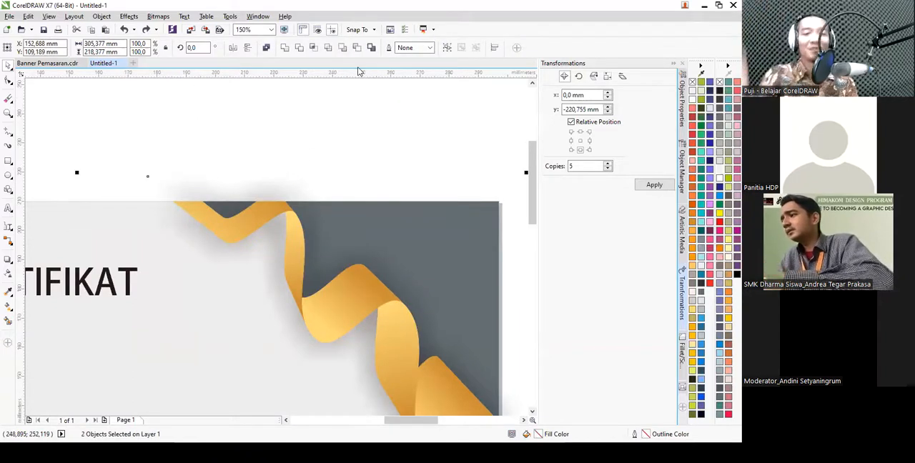
pyautogui.click(309, 113)
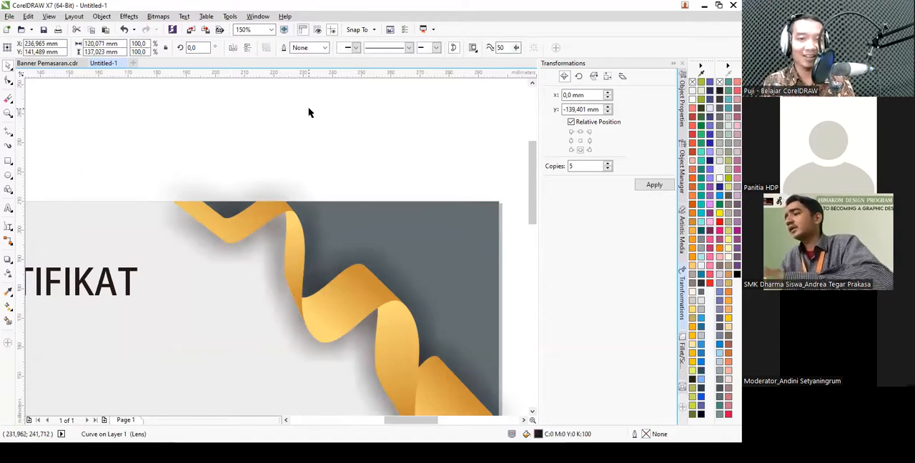
pyautogui.click(279, 189)
pyautogui.press('Delete')
pyautogui.scroll(-2, 330, 134)
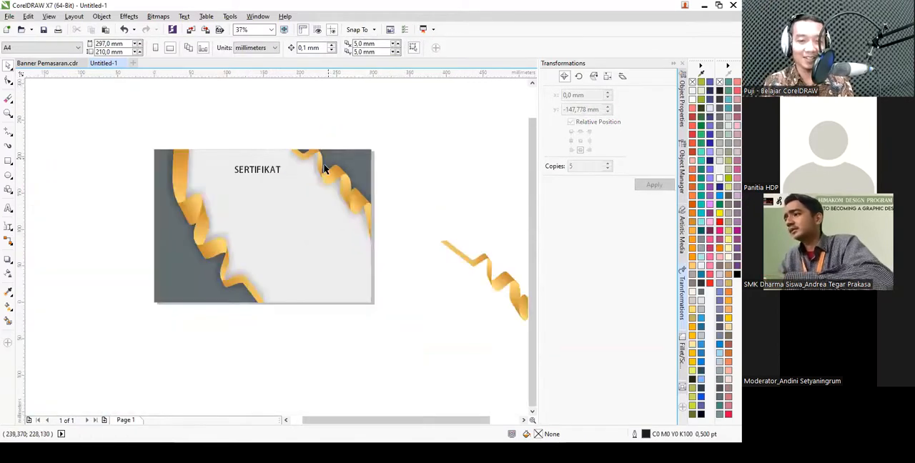
pyautogui.scroll(1, 260, 185)
pyautogui.scroll(-1, 377, 117)
pyautogui.scroll(1, 327, 150)
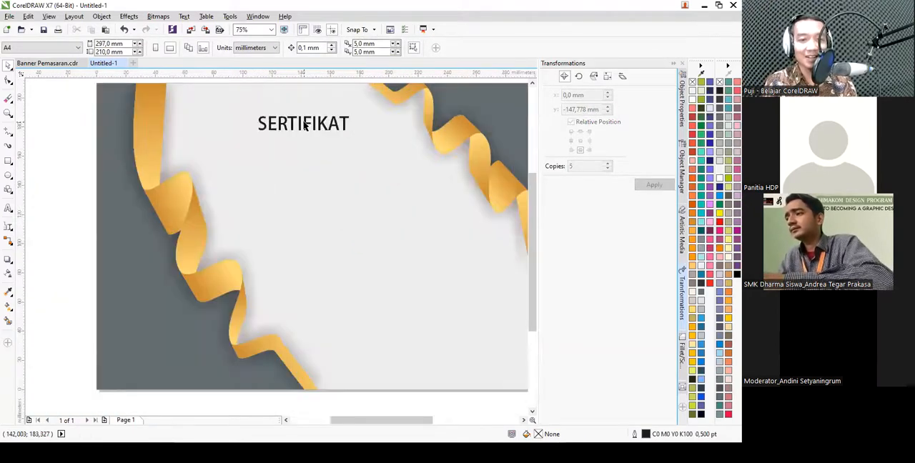
# - Set the SERTIFIKAT title's font size to 40 pt
pyautogui.click(306, 119)
pyautogui.scroll(-1, 325, 127)
pyautogui.moveTo(264, 98); pyautogui.dragTo(366, 159)
pyautogui.scroll(2, 314, 129)
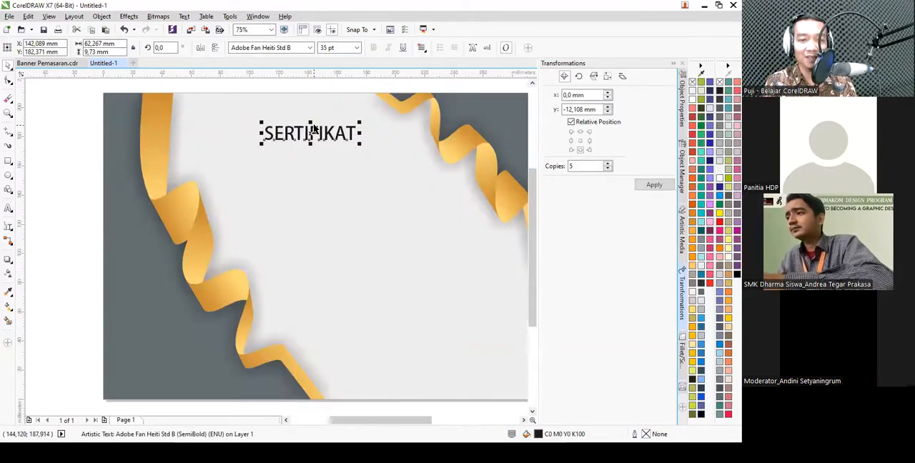
pyautogui.click(334, 48)
pyautogui.write('40')
pyautogui.press('Return')
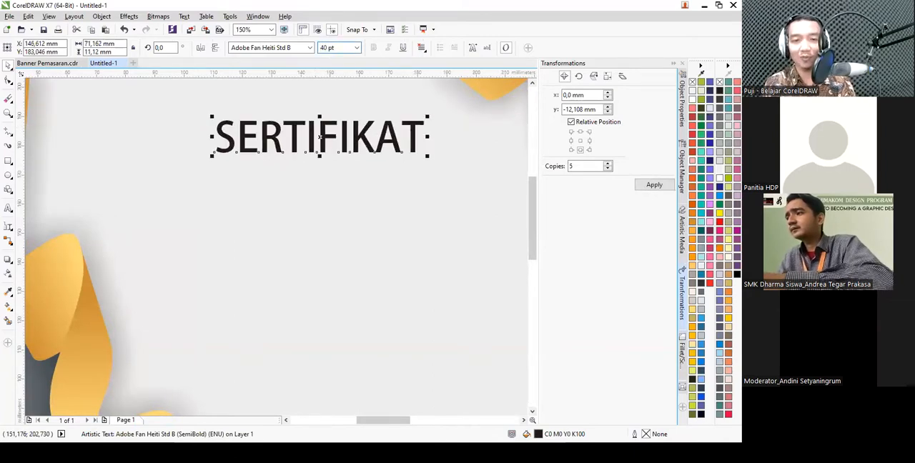
pyautogui.scroll(-2, 504, 207)
pyautogui.scroll(-1, 331, 182)
pyautogui.scroll(1, 331, 183)
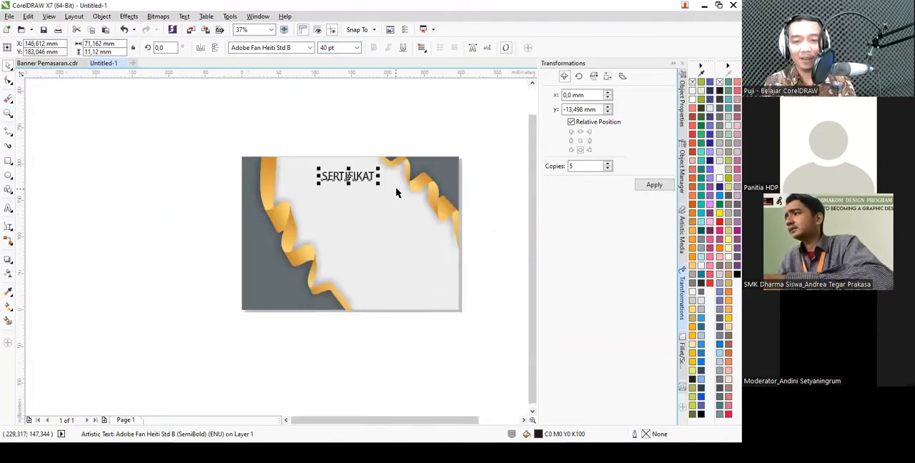
pyautogui.scroll(1, 329, 183)
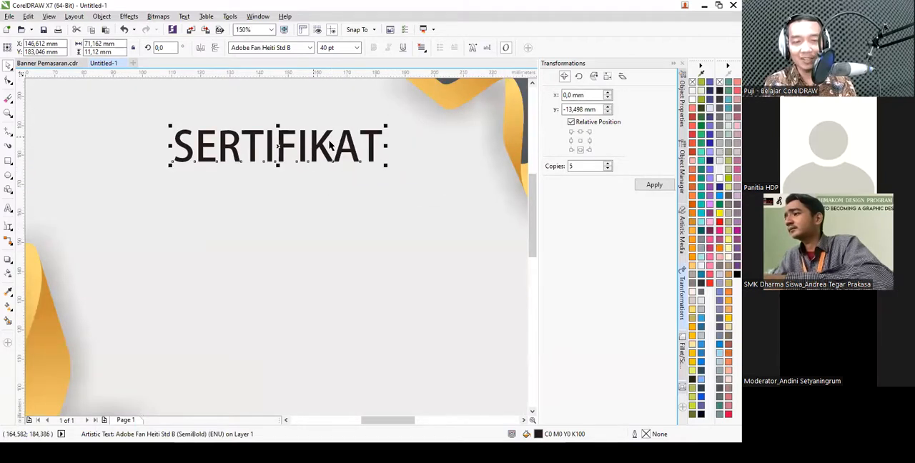
# - After checking the sample certificate, duplicate the SERTIFIKAT title directly below itself and change the copy's text to "diberikan kepada"
pyautogui.click(81, 63)
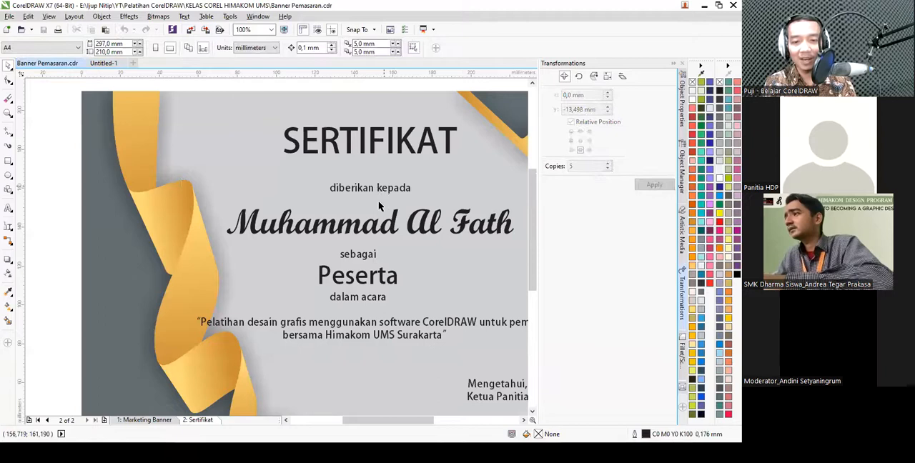
pyautogui.hotkey('ctrl', 'Tab')
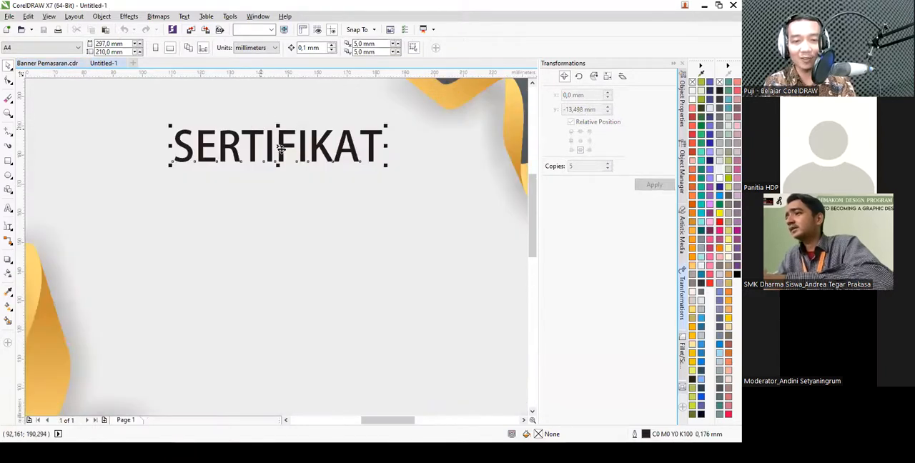
pyautogui.moveTo(280, 150); pyautogui.dragTo(288, 207)
pyautogui.rightClick(288, 208)
pyautogui.doubleClick(279, 208)
pyautogui.doubleClick(281, 207)
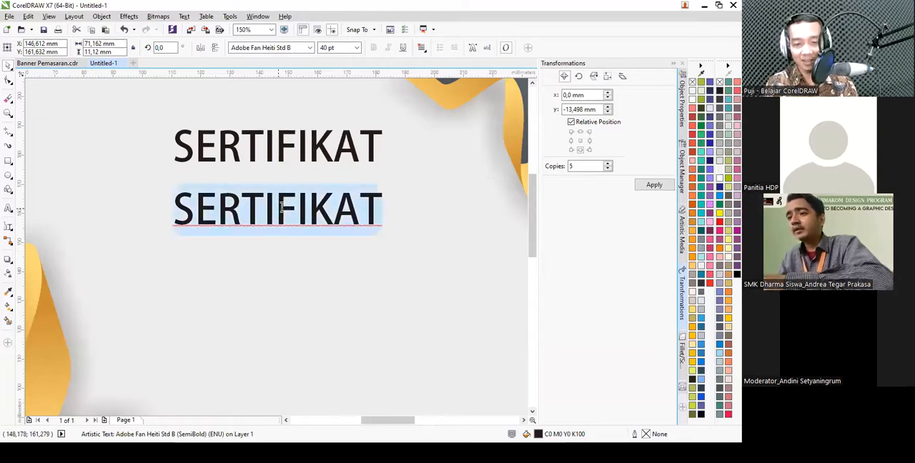
pyautogui.write('diberikan kepada')
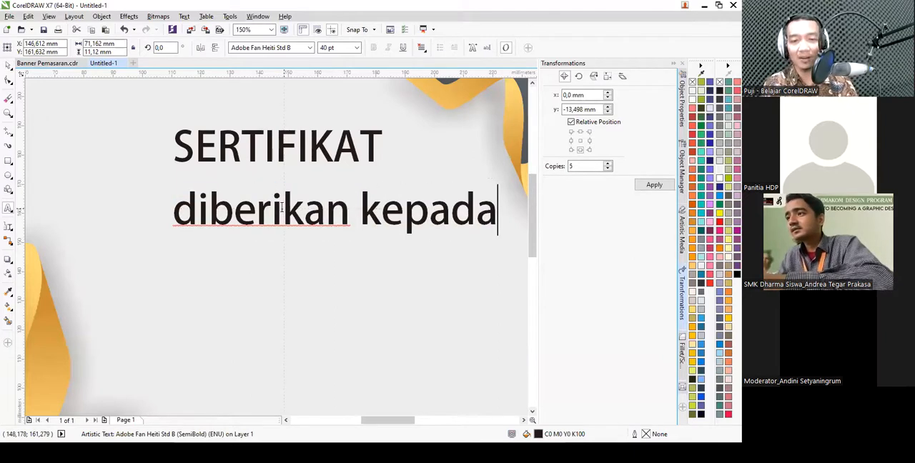
# - Set the font size of the "diberikan kepada" line to 20 pt, then reduce it to 15 pt
pyautogui.hotkey('ctrl', 'space')
pyautogui.click(341, 48)
pyautogui.write('20')
pyautogui.press('Return')
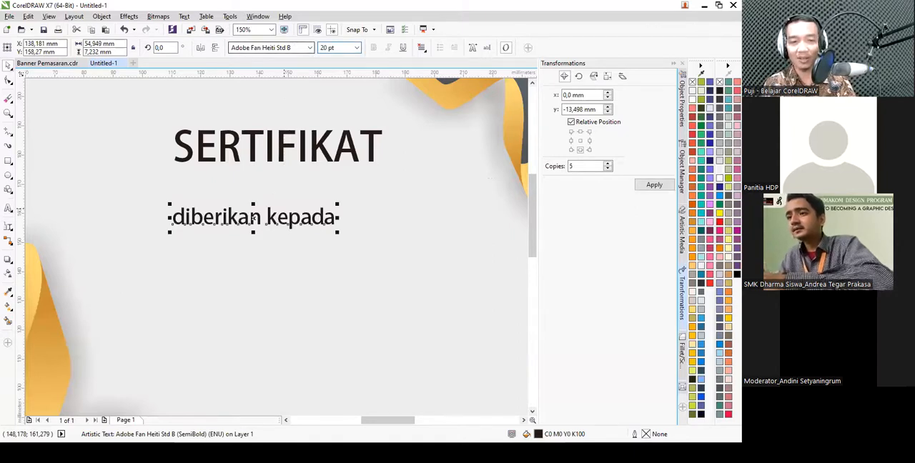
pyautogui.click(341, 48)
pyautogui.write('15')
pyautogui.press('Return')
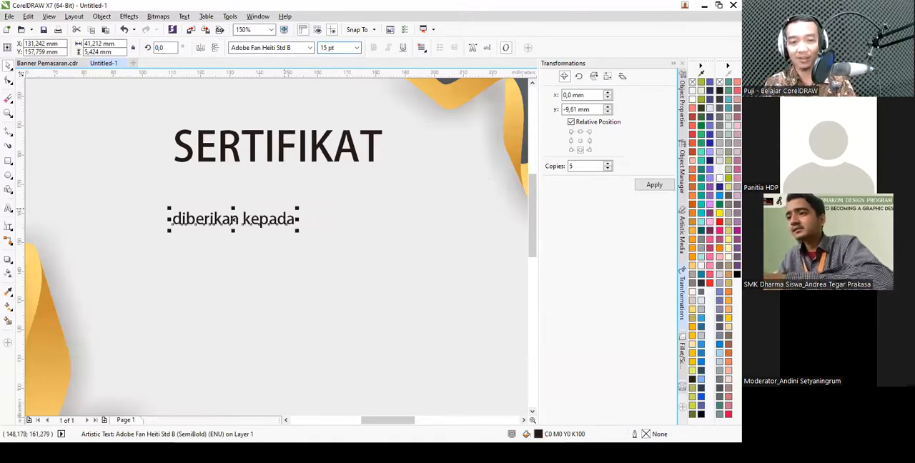
# - Move "diberikan kepada" closer to the title, duplicate it below and replace the copy's text with the recipient's full name
pyautogui.scroll(-3, 234, 220)
pyautogui.scroll(3, 279, 233)
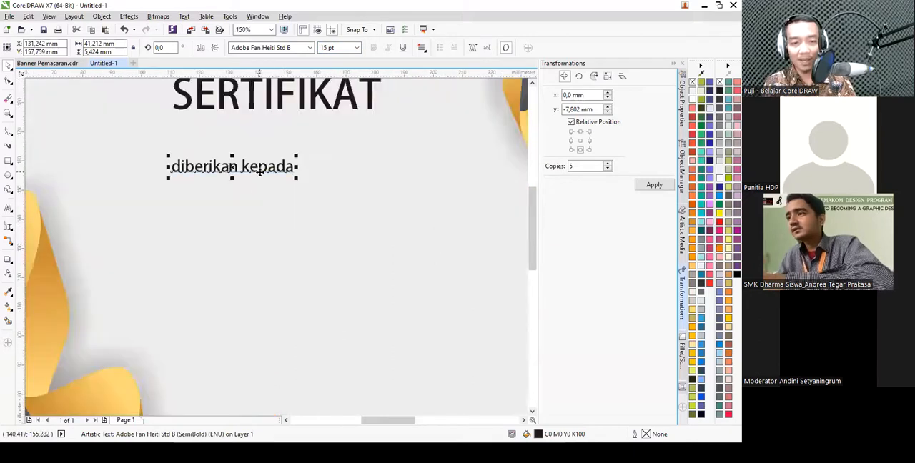
pyautogui.moveTo(260, 165); pyautogui.dragTo(267, 190)
pyautogui.doubleClick(268, 188)
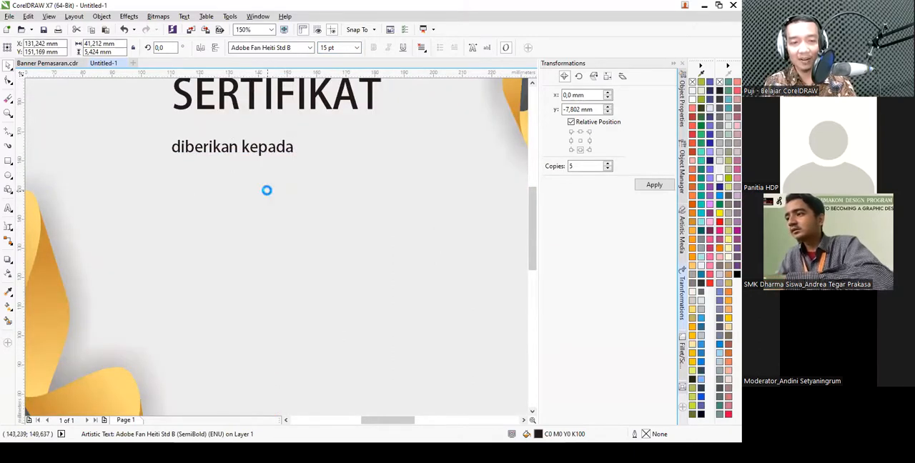
pyautogui.hotkey('ctrl', 'a')
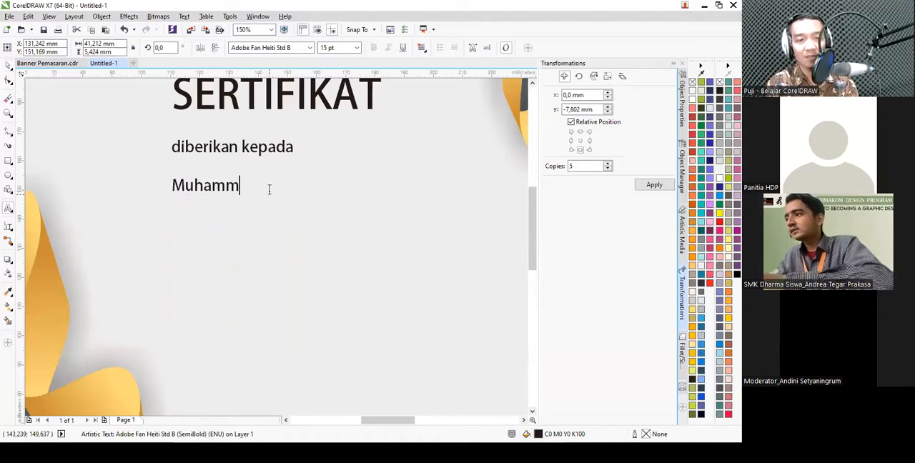
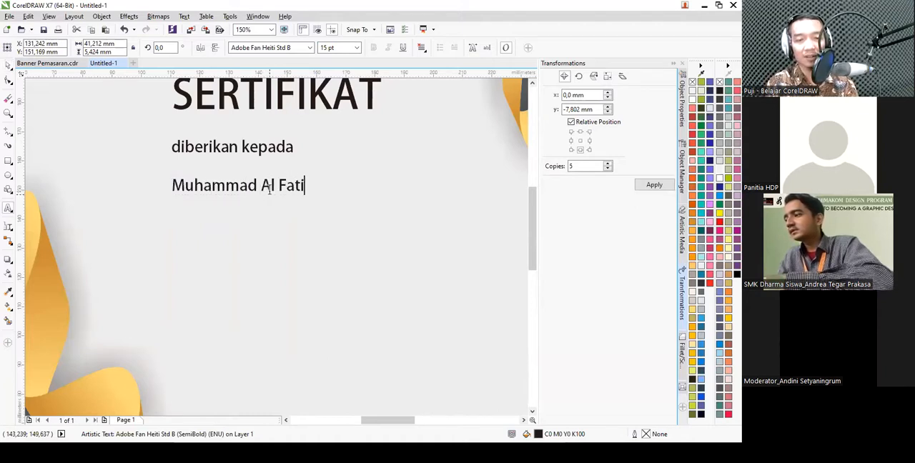
# - Format the recipient's name in Script MT Bold at 50 pt and shift it slightly lower, clear of the line above
pyautogui.hotkey('ctrl', 'space')
pyautogui.click(309, 47)
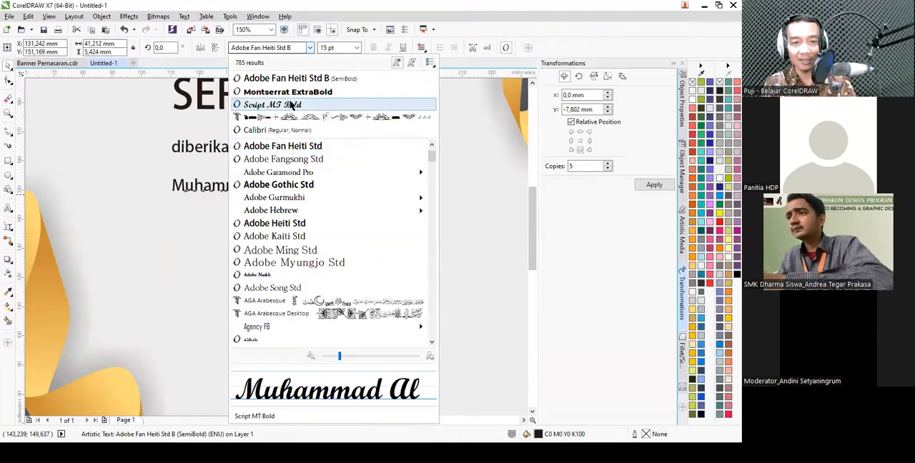
pyautogui.click(299, 104)
pyautogui.write('50')
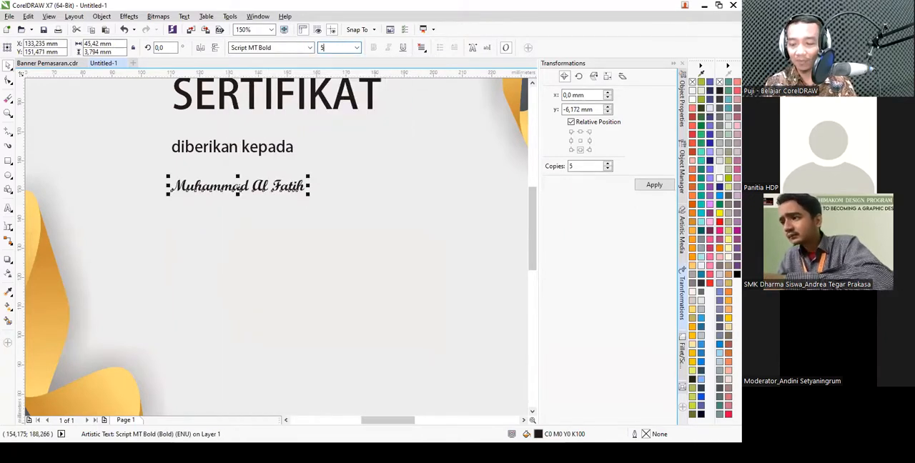
pyautogui.press('Return')
pyautogui.scroll(-2, 303, 211)
pyautogui.scroll(1, 329, 184)
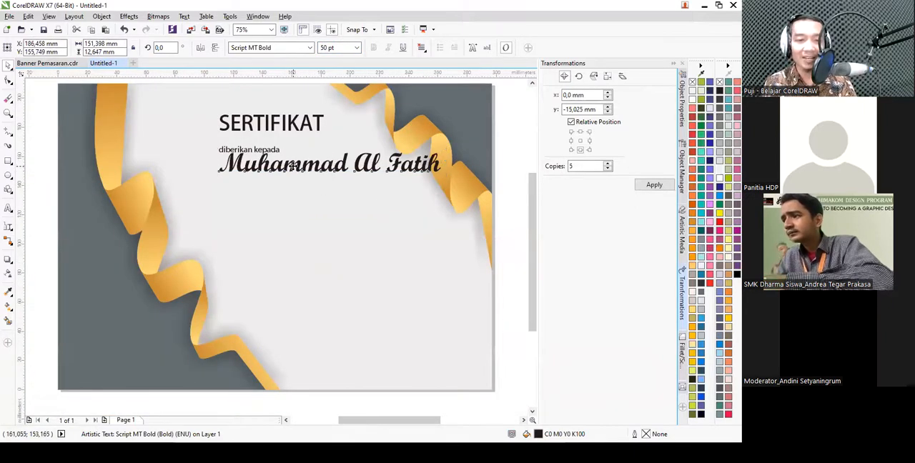
pyautogui.moveTo(292, 165); pyautogui.dragTo(292, 172)
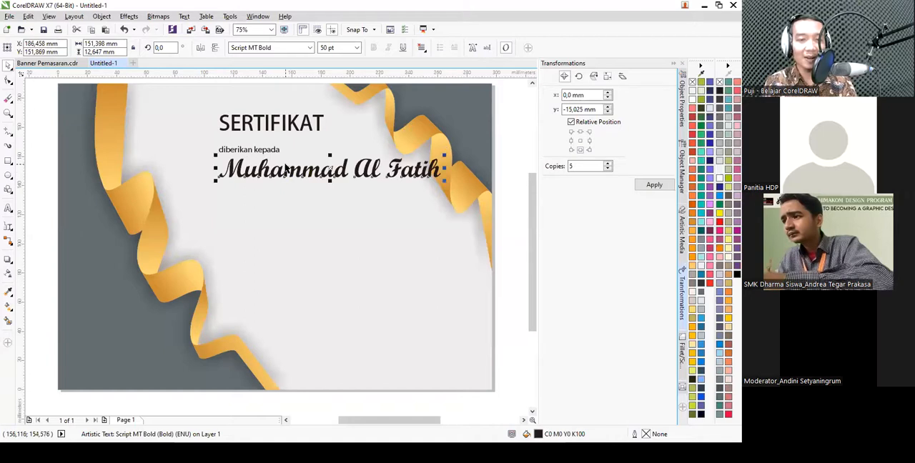
# - Duplicate "diberikan kepada" below the recipient's name and replace its text with three lines: "sebagai", "Peserta" and "dalam acara"
pyautogui.scroll(-1, 293, 154)
pyautogui.scroll(1, 303, 176)
pyautogui.hotkey('ctrl', 'Tab')
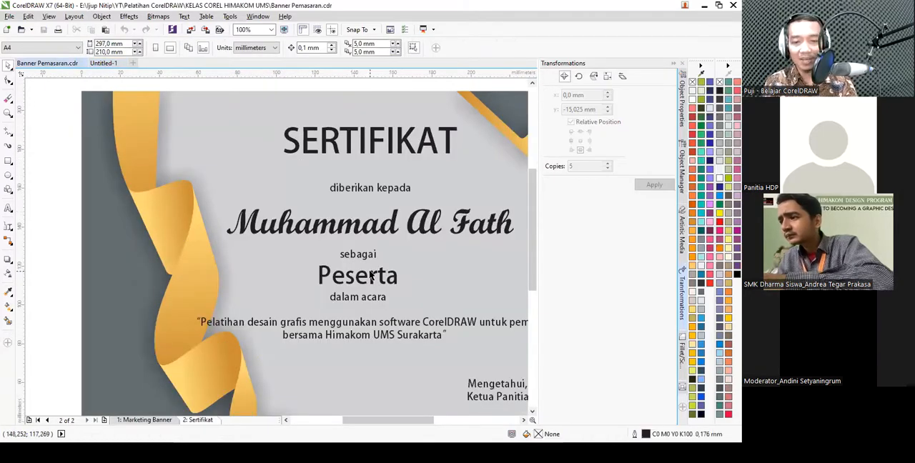
pyautogui.hotkey('ctrl', 'Tab')
pyautogui.moveTo(254, 128); pyautogui.dragTo(252, 168)
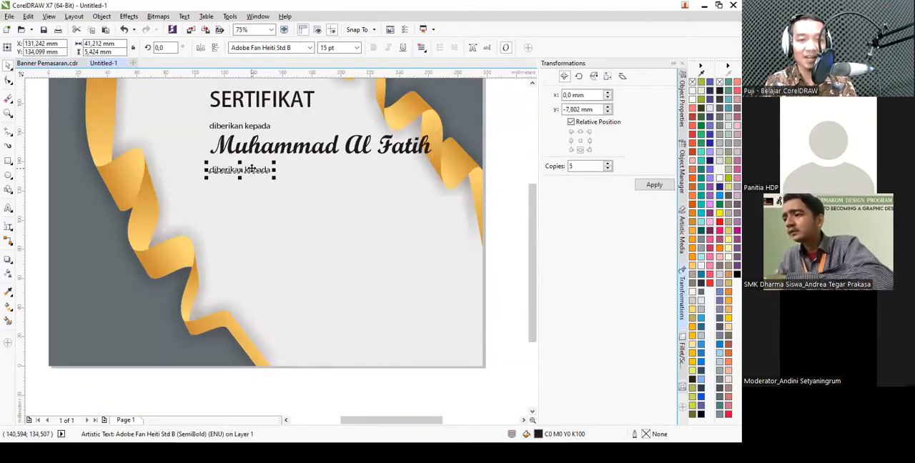
pyautogui.doubleClick(263, 170)
pyautogui.write('sebagai')
pyautogui.press('Return')
pyautogui.write('Peserta')
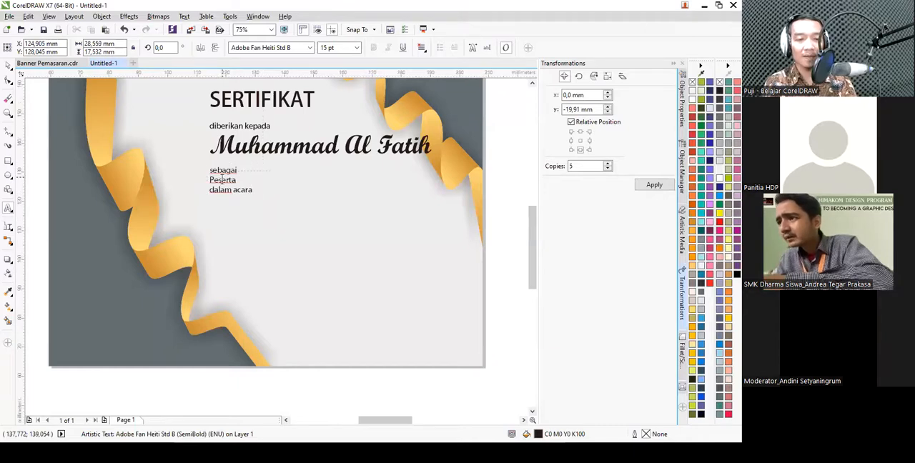
# - Set the font size of only the word "Peserta" to 35 pt
pyautogui.scroll(2, 214, 179)
pyautogui.doubleClick(278, 179)
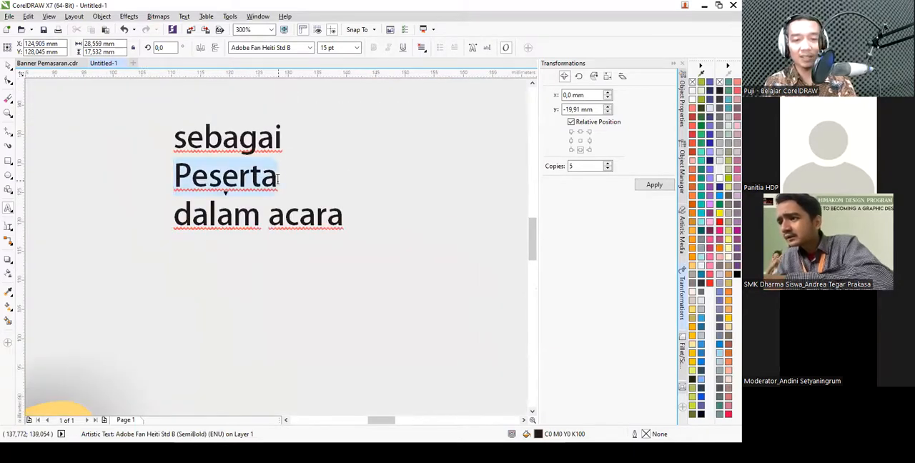
pyautogui.click(335, 47)
pyautogui.write('35')
pyautogui.press('Return')
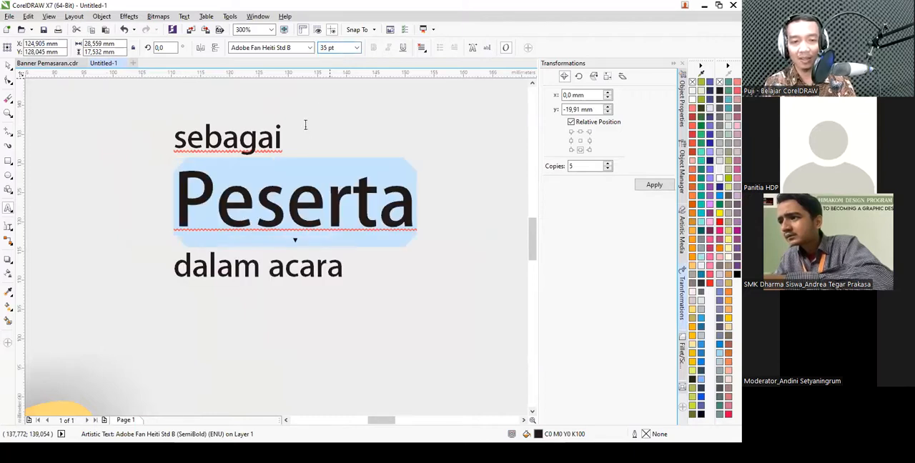
# - Center-align the three-line "sebagai / Peserta / dalam acara" text block
pyautogui.scroll(-2, 271, 166)
pyautogui.click(421, 48)
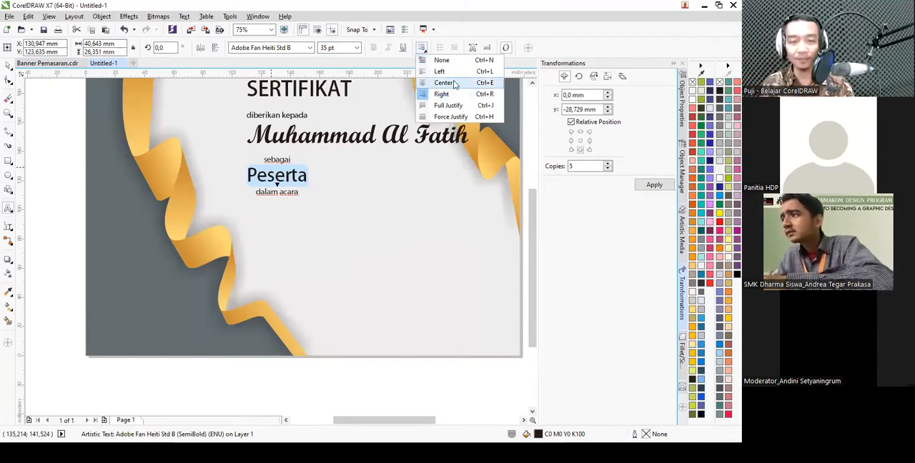
pyautogui.click(454, 84)
pyautogui.hotkey('ctrl', 'space')
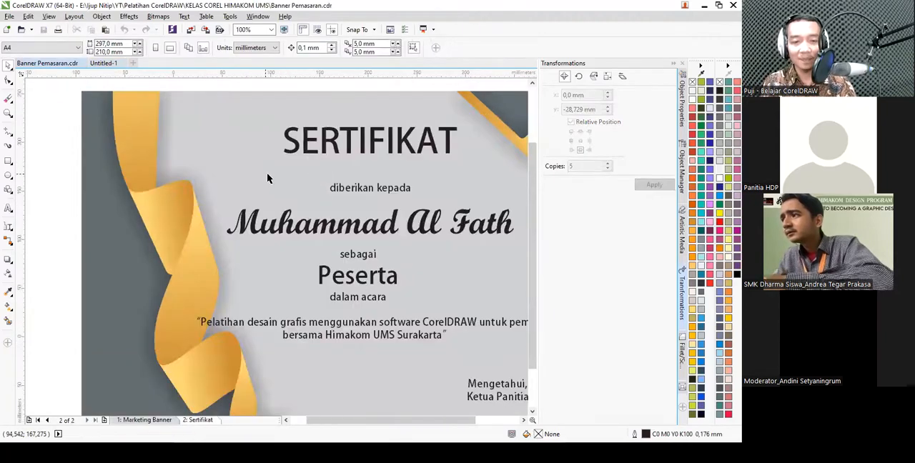
# - Duplicate the three-line text block below itself and replace the copy's contents with an opening quotation mark
pyautogui.scroll(-2, 332, 266)
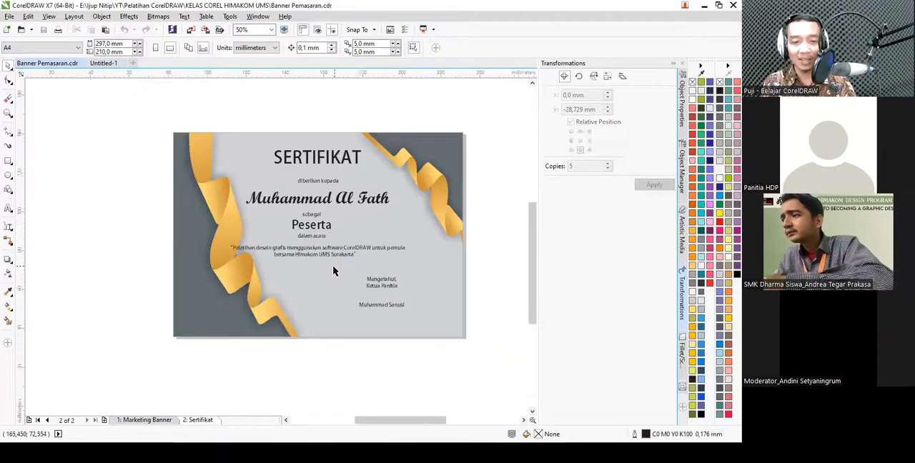
pyautogui.scroll(3, 221, 240)
pyautogui.hotkey('ctrl', 'Tab')
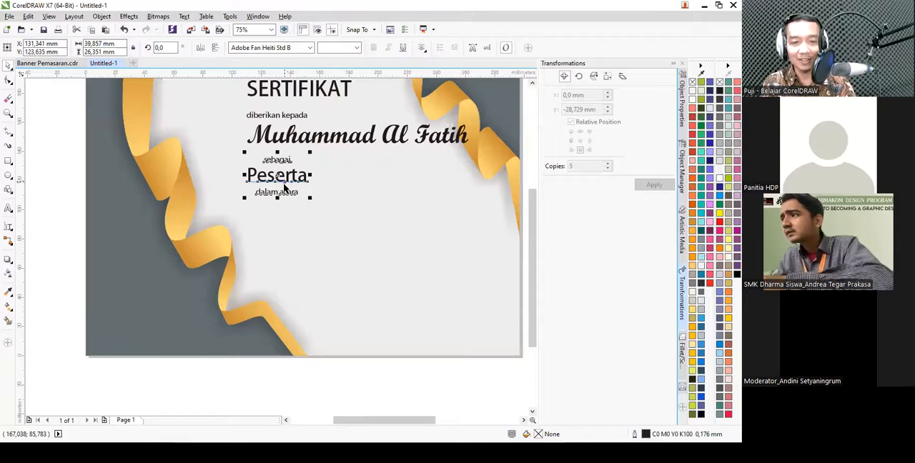
pyautogui.moveTo(284, 187); pyautogui.dragTo(285, 226)
pyautogui.doubleClick(283, 223)
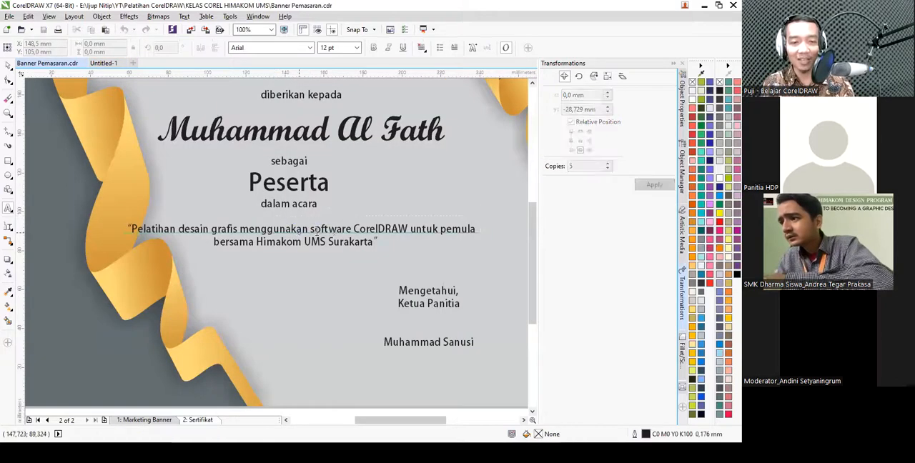
pyautogui.click(288, 229)
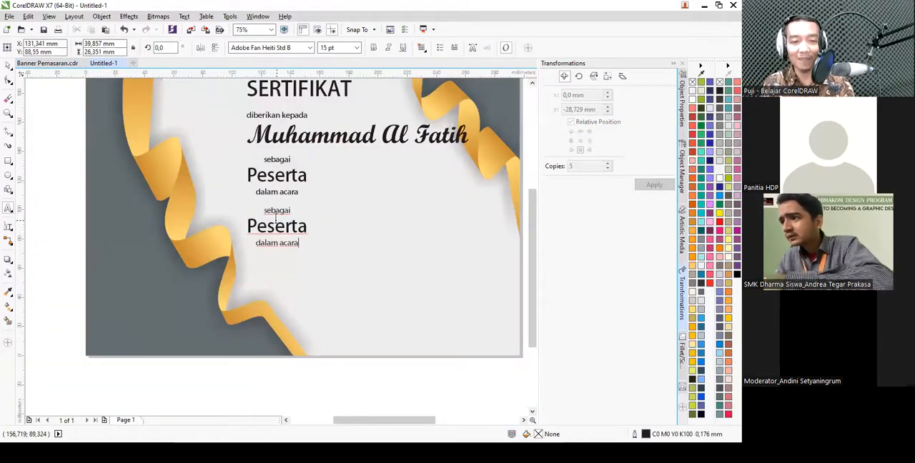
pyautogui.click(276, 217)
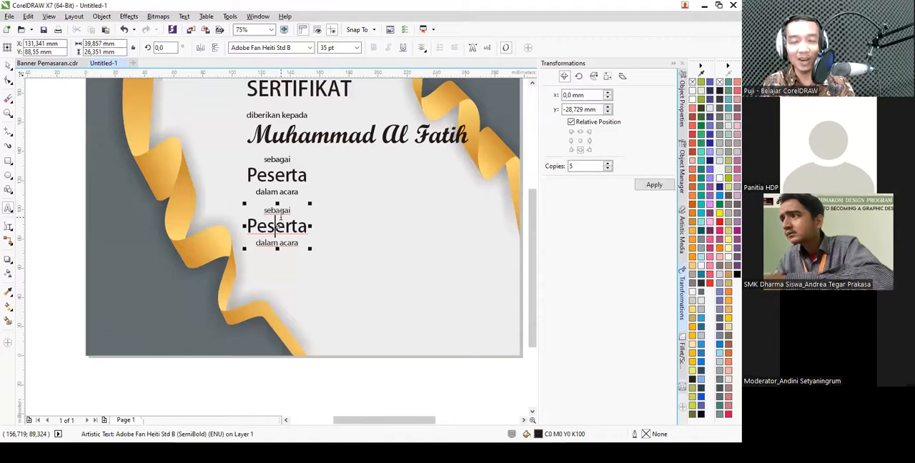
pyautogui.hotkey('ctrl', 'a')
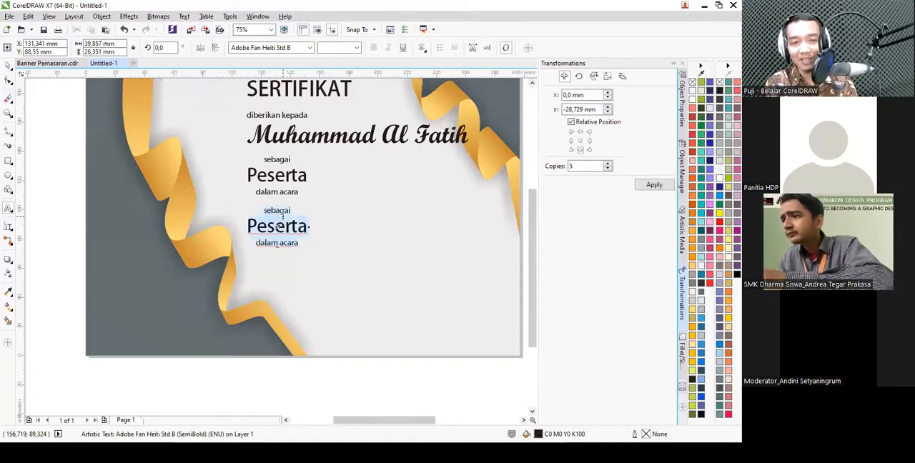
pyautogui.press('Delete')
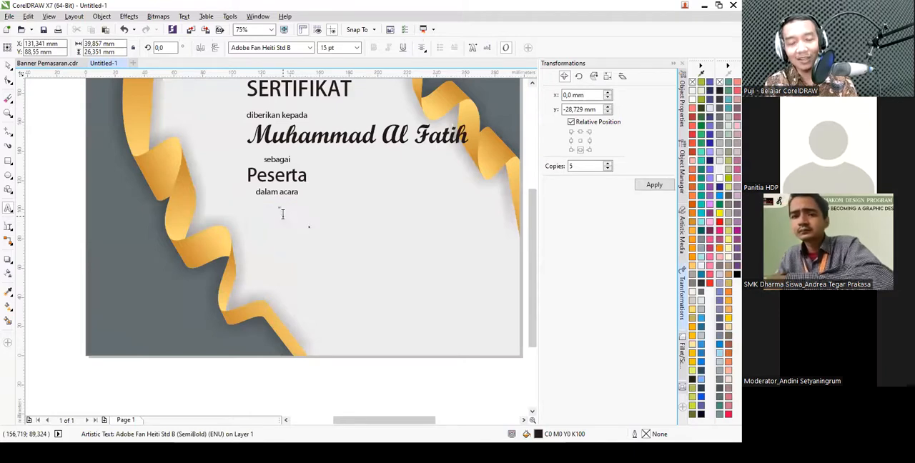
# - Copy the two-line quoted event description from the sample certificate and return to the new certificate with the Text tool active
pyautogui.hotkey('ctrl', 'Tab')
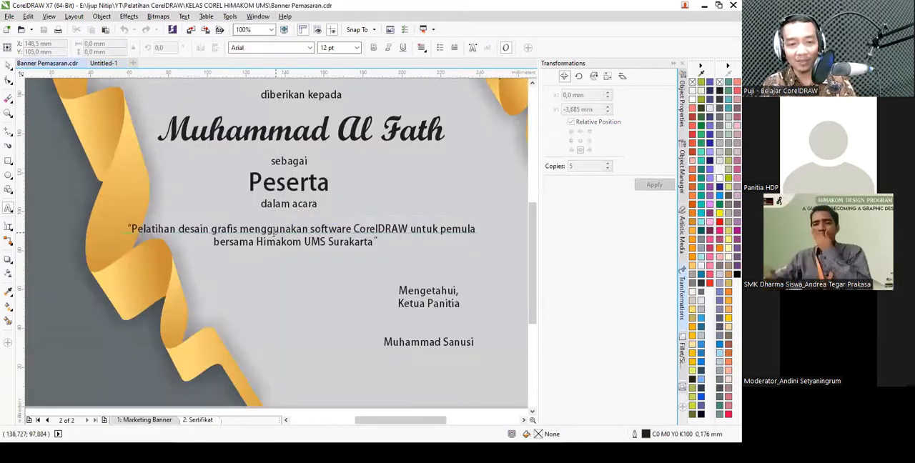
pyautogui.click(273, 230)
pyautogui.hotkey('ctrl', 'a')
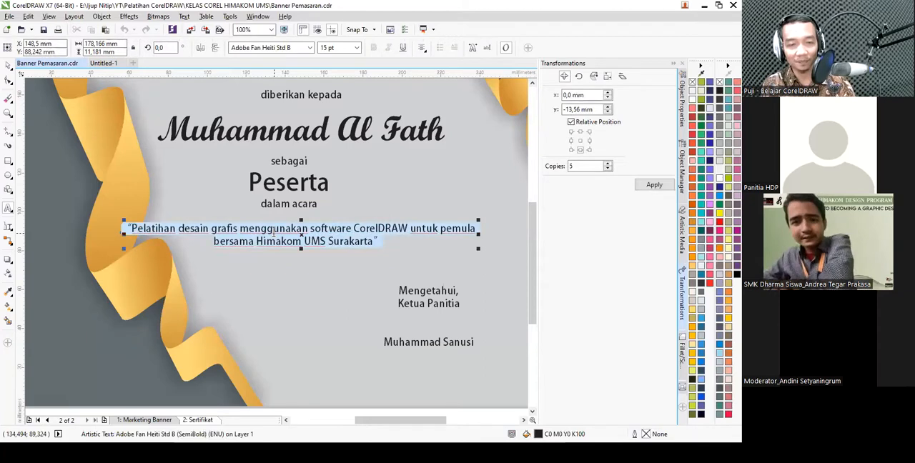
pyautogui.hotkey('ctrl', 'Tab')
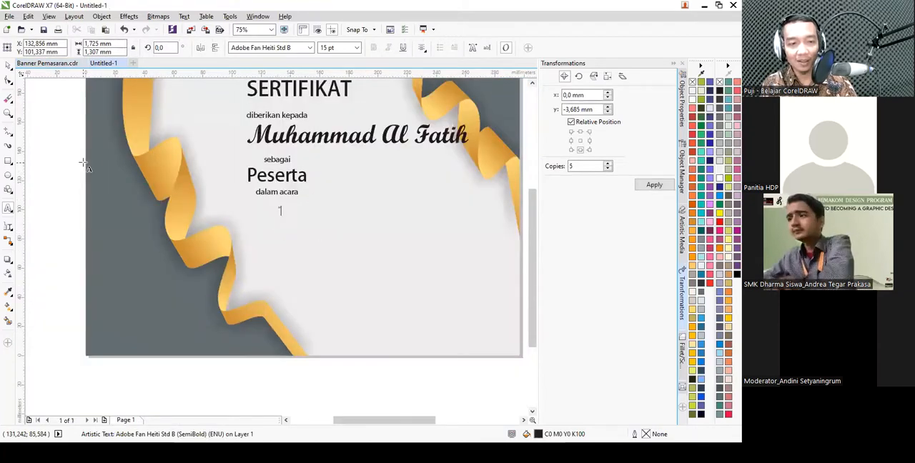
pyautogui.click(7, 208)
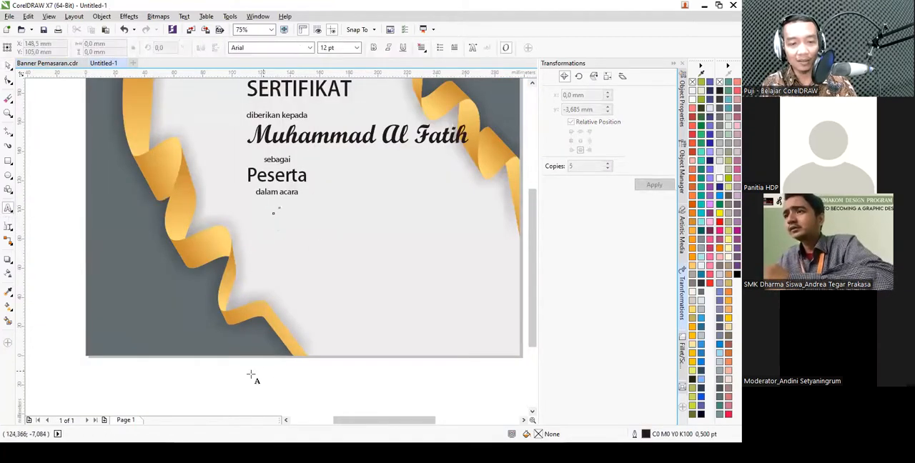
# - Switch to Notepad, paste the copied event description and join its two lines into one before "bersama Himakom UMS Surakarta"
pyautogui.hotkey('alt', 'Tab')
pyautogui.hotkey('alt', 'Tab')
pyautogui.hotkey('alt', 'Tab')
pyautogui.hotkey('ctrl', 'a')
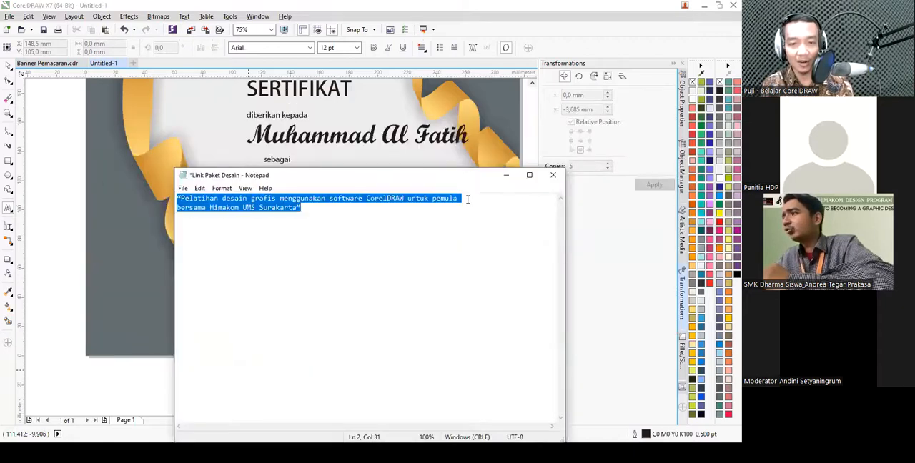
pyautogui.click(468, 203)
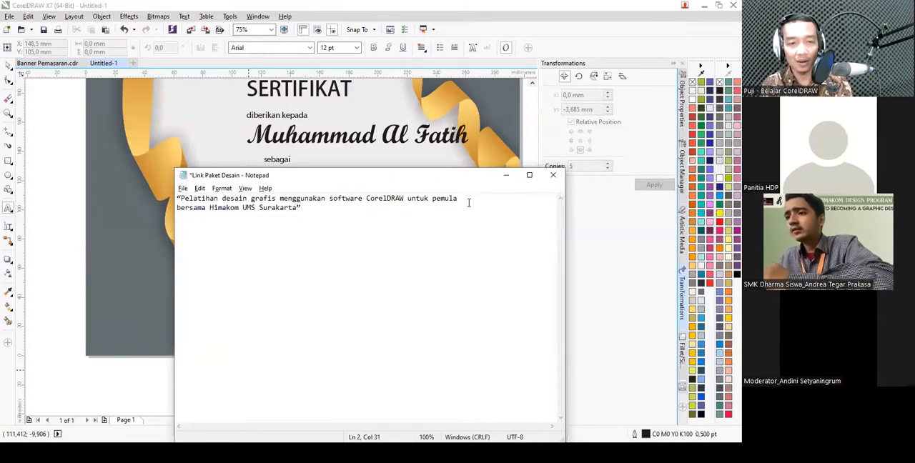
pyautogui.press('Delete')
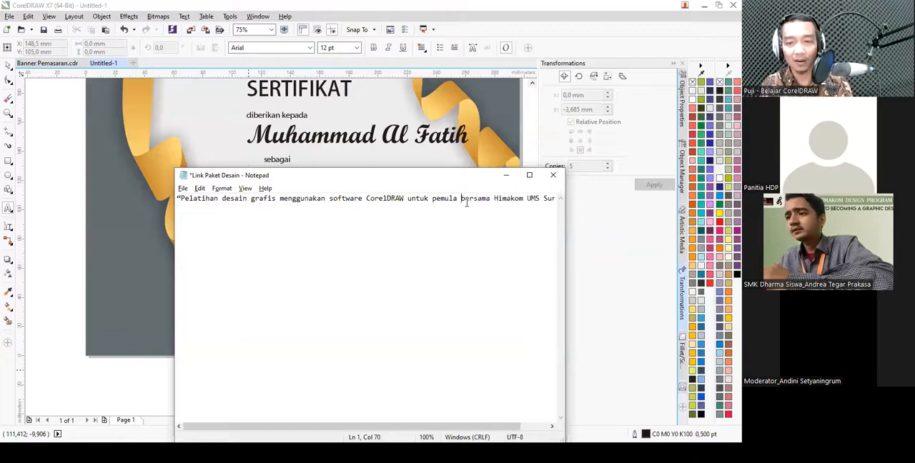
# - Copy the joined event description from Notepad, return to CorelDRAW and delete the opening quotation mark below "dalam acara"
pyautogui.hotkey('ctrl', 'a')
pyautogui.hotkey('ctrl', 'c')
pyautogui.hotkey('alt', 'Tab')
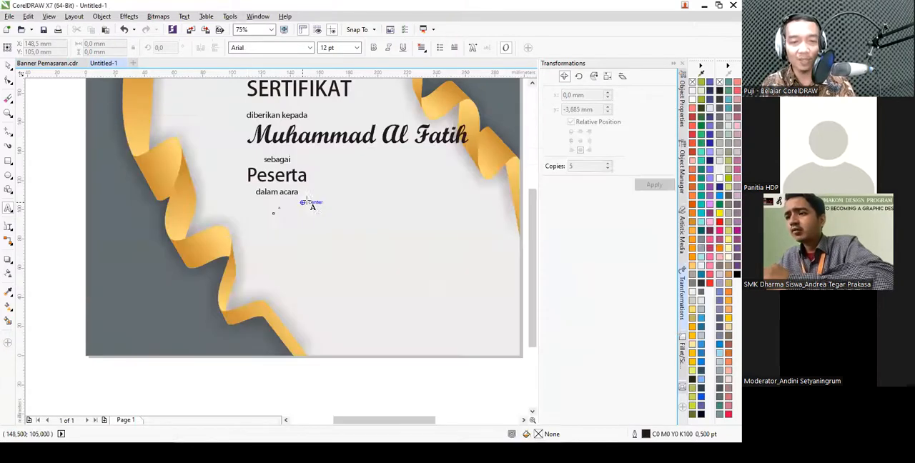
pyautogui.scroll(3, 266, 198)
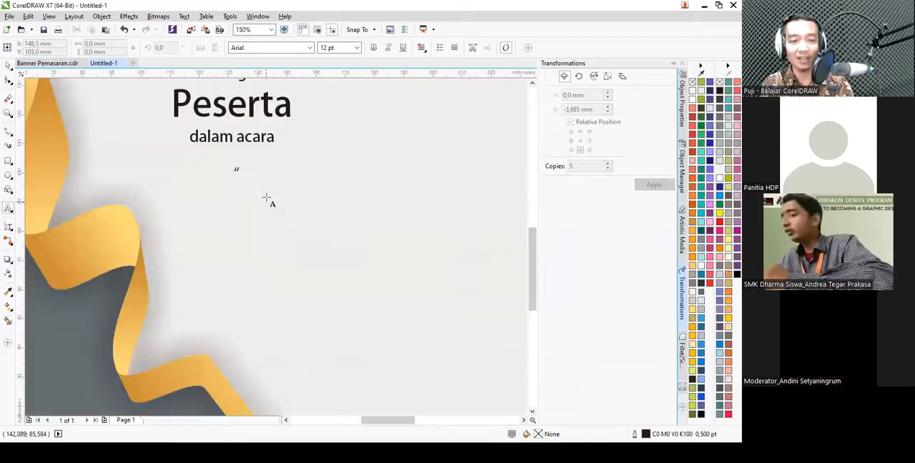
pyautogui.click(198, 200)
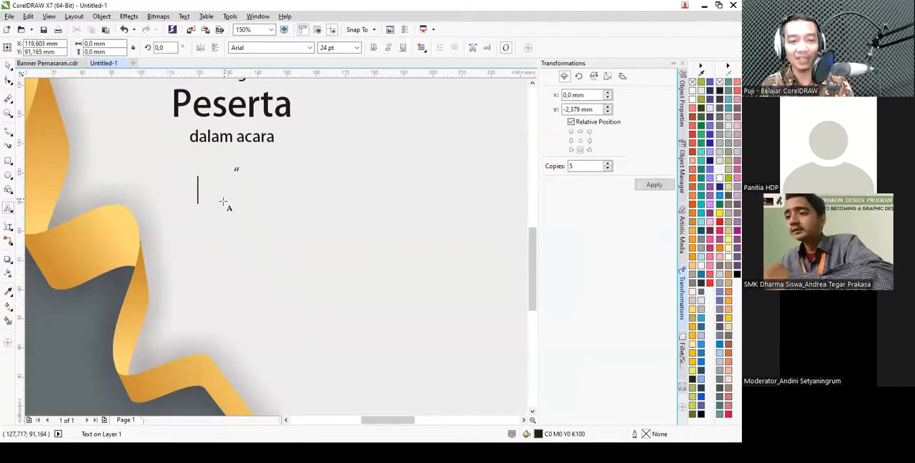
pyautogui.hotkey('ctrl', 'space')
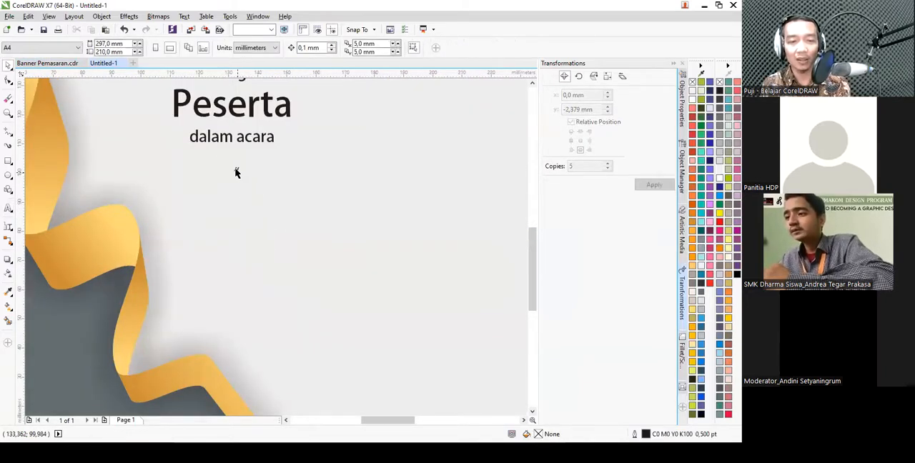
pyautogui.scroll(-2, 236, 169)
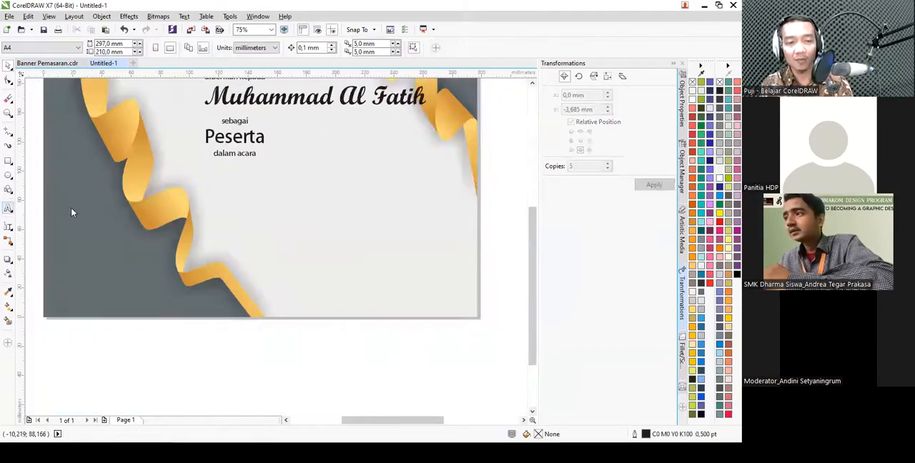
# - Try to paste the copied event description as artistic text below "dalam acara"
pyautogui.click(8, 207)
pyautogui.click(223, 190)
pyautogui.scroll(-2, 243, 173)
pyautogui.hotkey('ctrl', 'v')
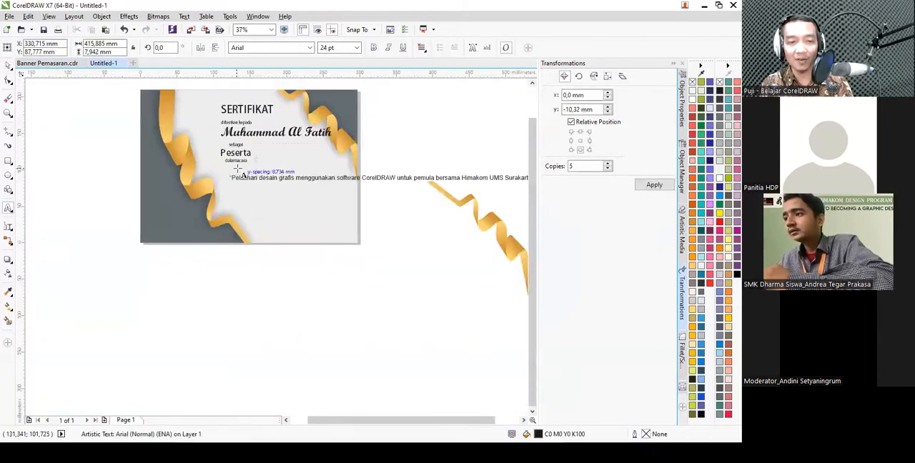
pyautogui.scroll(-1, 244, 170)
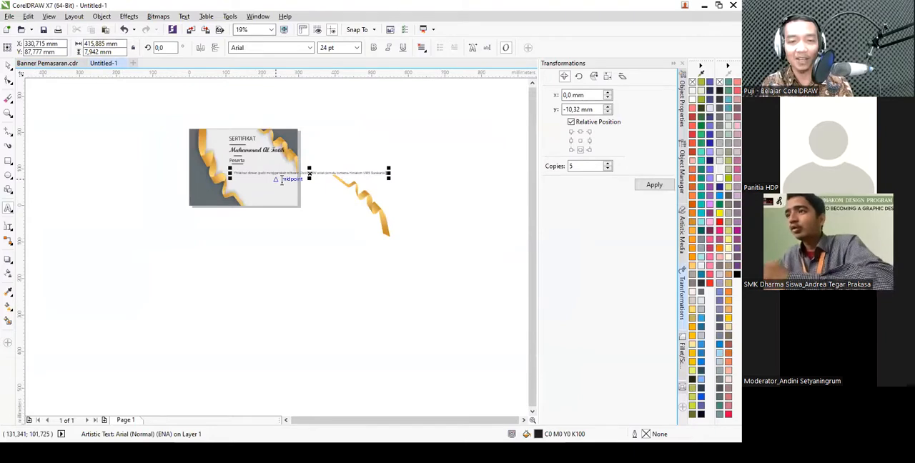
pyautogui.scroll(1, 300, 176)
pyautogui.hotkey('ctrl', 'z')
pyautogui.scroll(1, 136, 167)
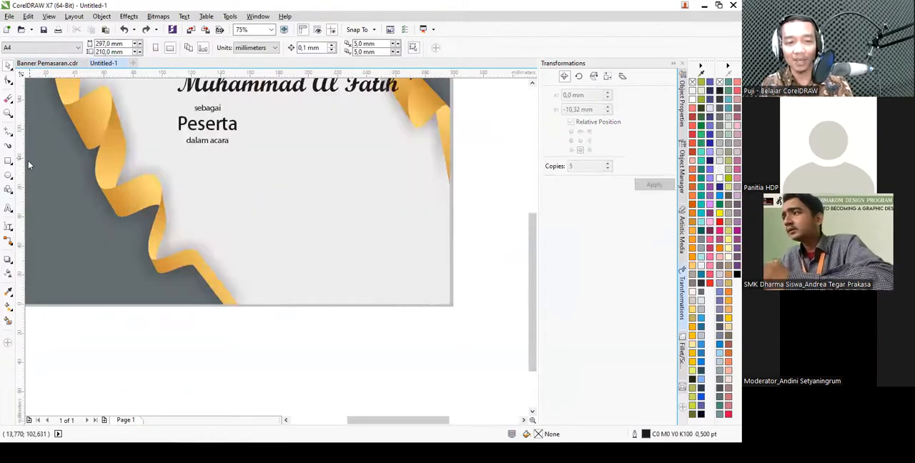
# - Draw a paragraph text frame about 148 by 17 mm below "dalam acara" and paste the event description into it
pyautogui.press('F8')
pyautogui.moveTo(171, 161); pyautogui.dragTo(390, 187)
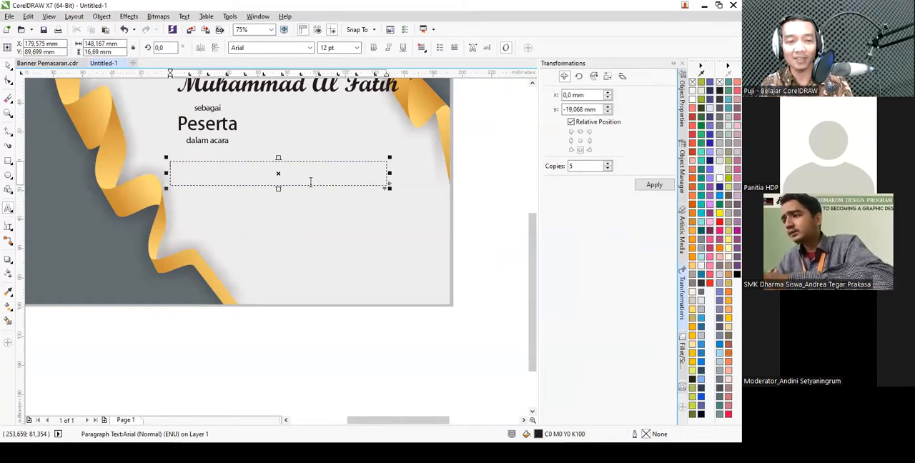
pyautogui.hotkey('ctrl', 'v')
pyautogui.scroll(2, 222, 177)
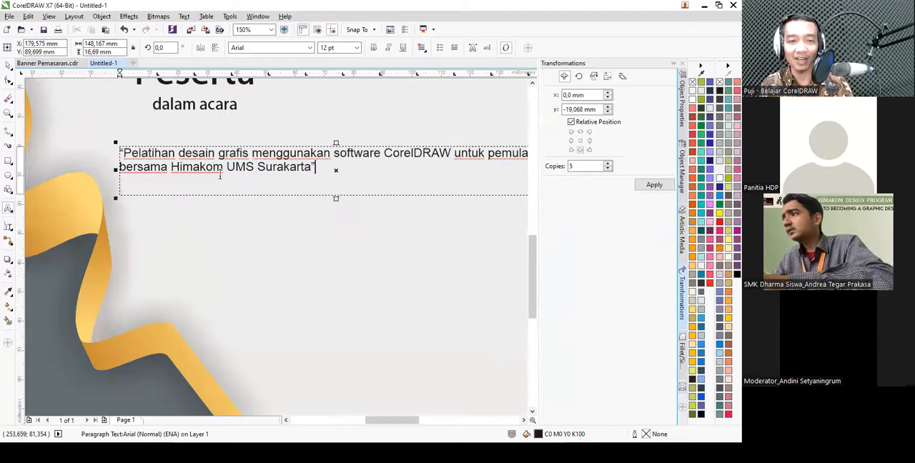
# - Set the event description's font to Adobe Fan Heiti Std B at 15 pt and center-align its lines
pyautogui.click(310, 48)
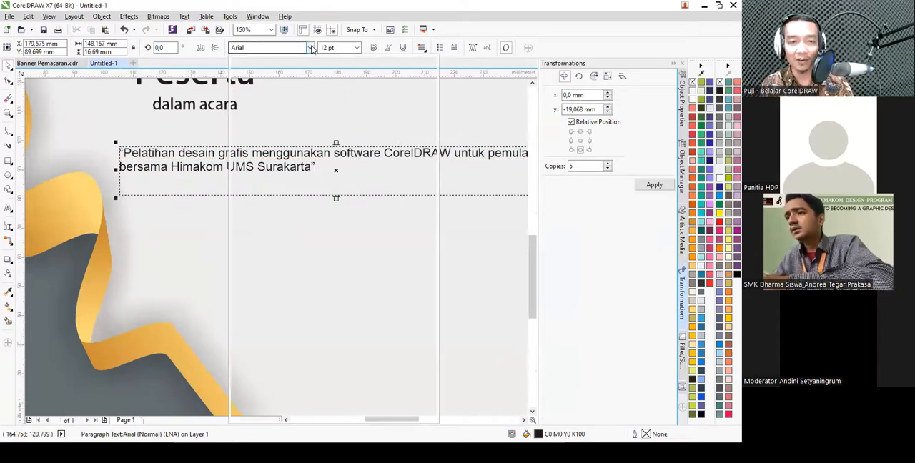
pyautogui.click(307, 91)
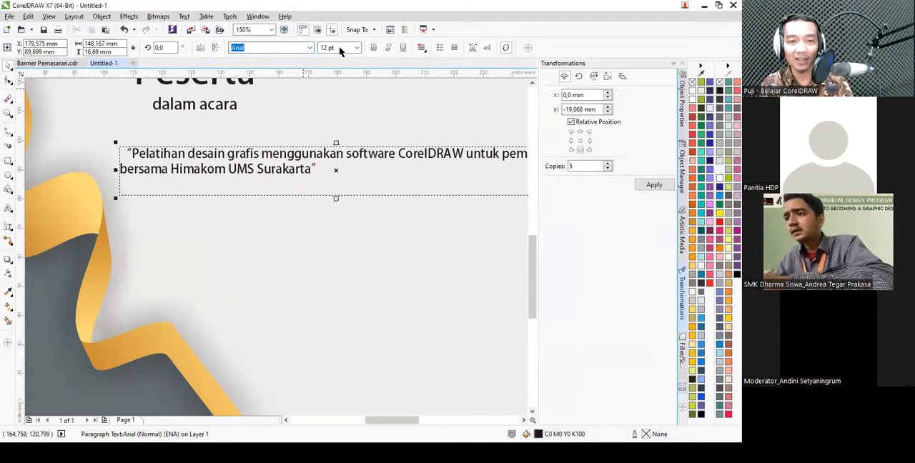
pyautogui.moveTo(335, 48); pyautogui.dragTo(292, 45)
pyautogui.write('15')
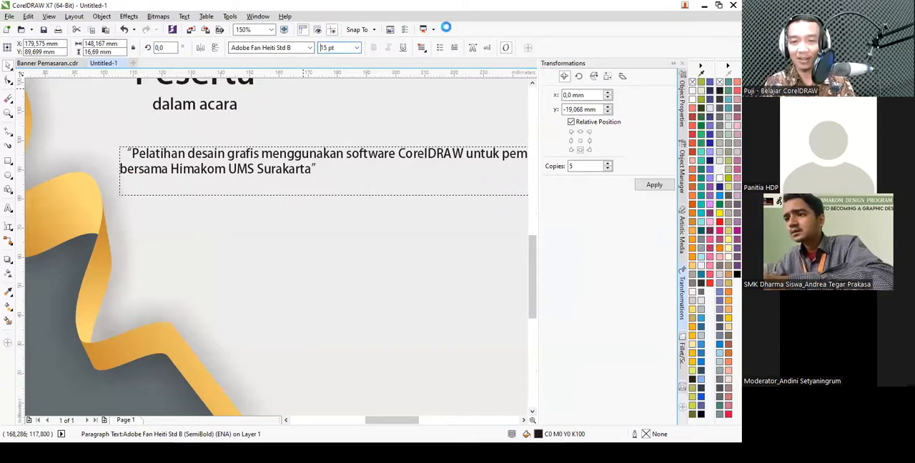
pyautogui.press('Return')
pyautogui.scroll(-2, 278, 142)
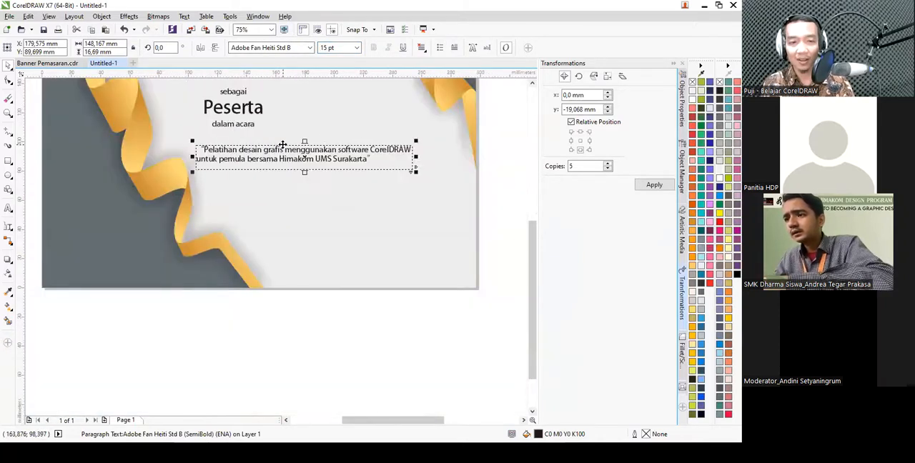
pyautogui.click(421, 48)
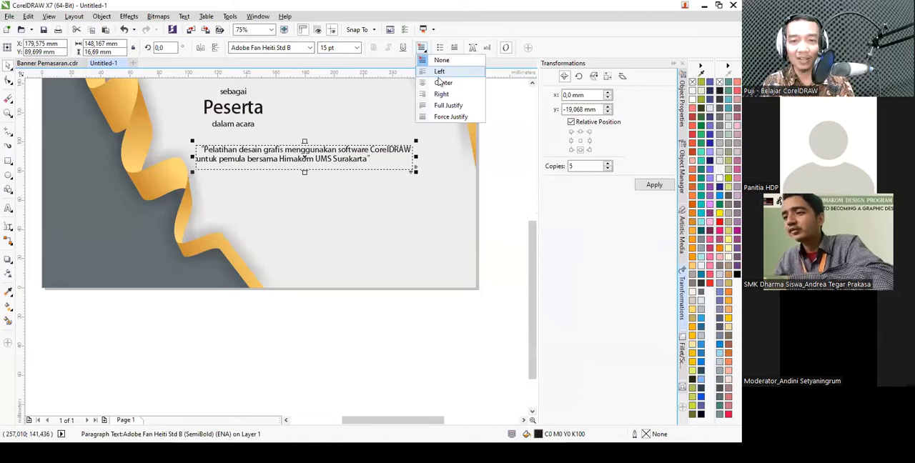
pyautogui.click(441, 82)
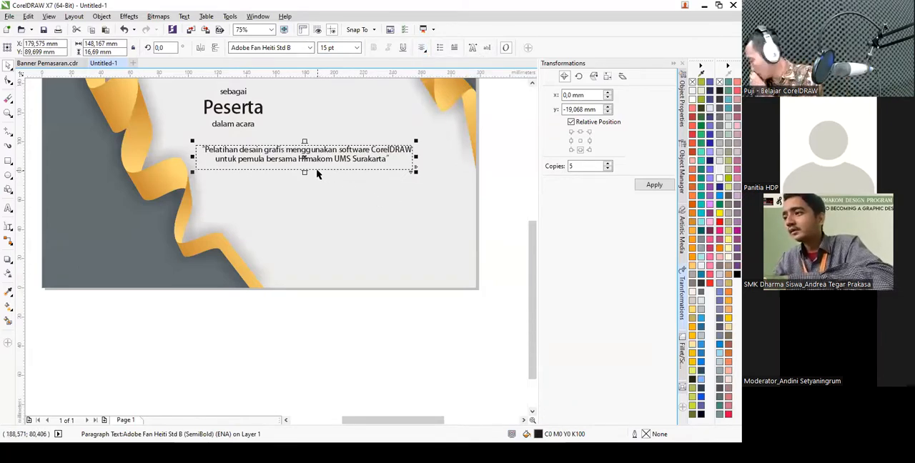
# - Check the sample certificate's signature block, then place a copy of the "sebagai / Peserta / dalam acara" text at the new certificate's lower right
pyautogui.hotkey('ctrl', 'Tab')
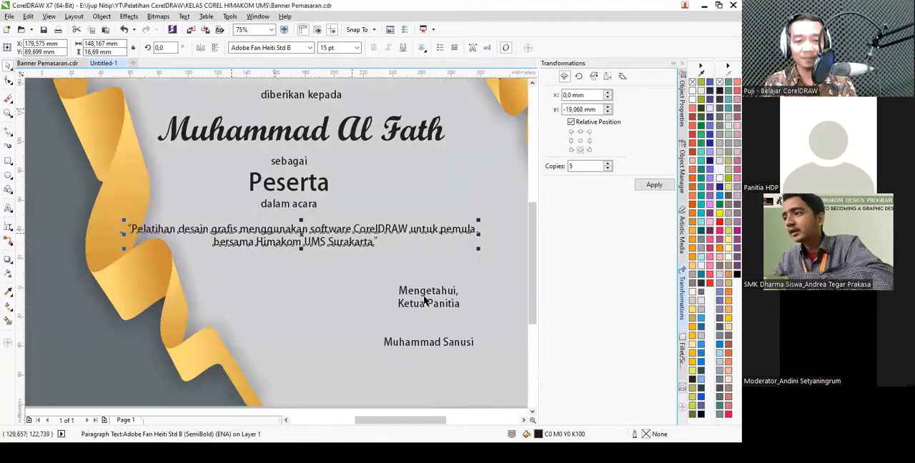
pyautogui.scroll(-1, 386, 233)
pyautogui.scroll(3, 428, 309)
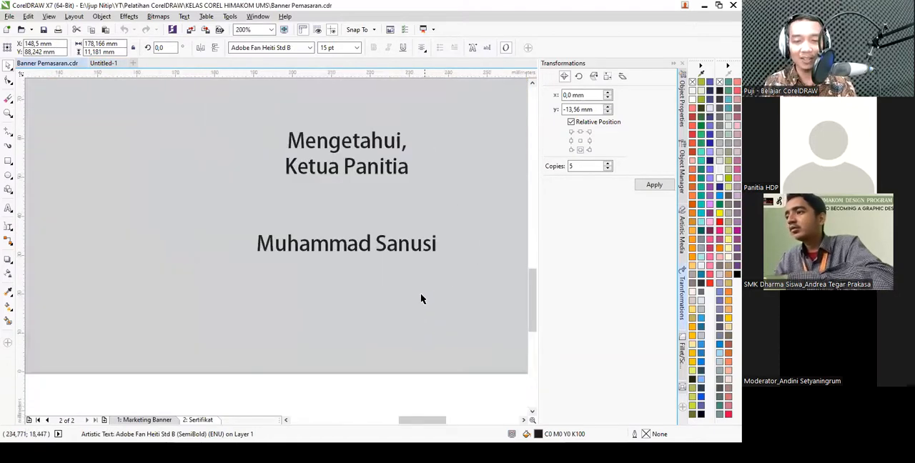
pyautogui.hotkey('ctrl', 'Tab')
pyautogui.click(244, 109)
pyautogui.moveTo(244, 107); pyautogui.dragTo(393, 208)
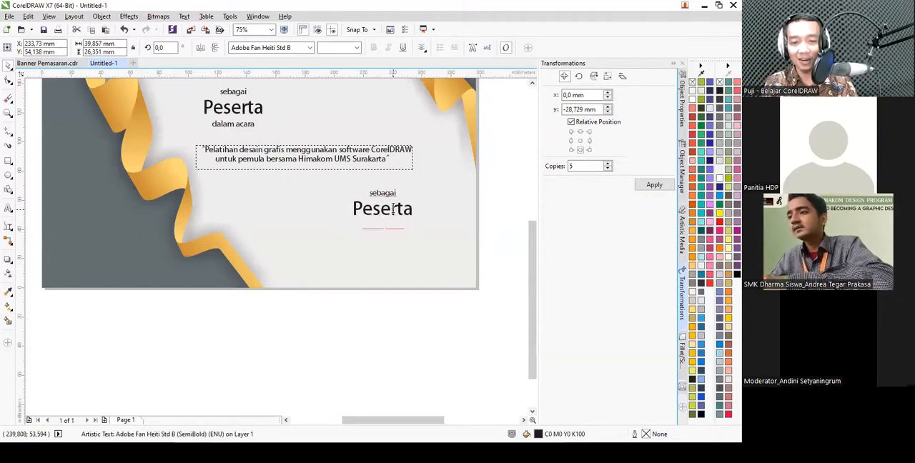
# - Replace the copied text block's contents with "Mengetahui," and "Ketua Panitia" on two lines
pyautogui.doubleClick(392, 208)
pyautogui.write('mENE')
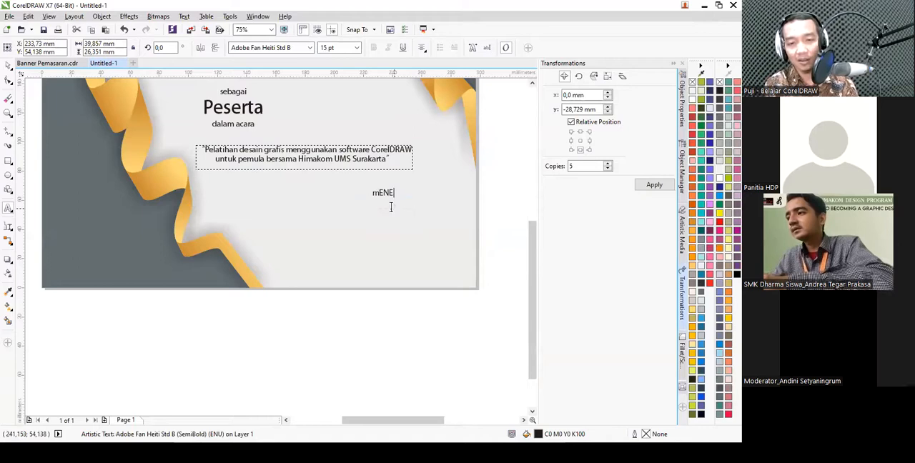
pyautogui.press('BackSpace')
pyautogui.press('BackSpace')
pyautogui.press('BackSpace')
pyautogui.press('BackSpace')
pyautogui.write('Mengetahui, ')
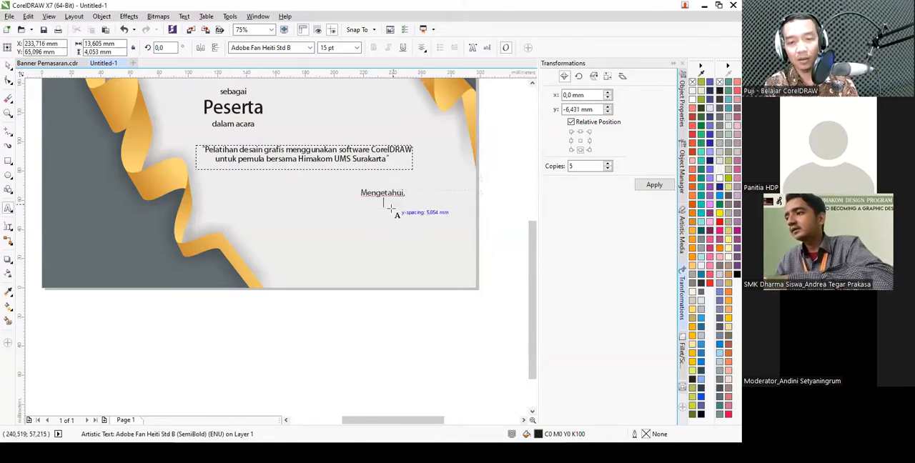
pyautogui.write('Ketua Panitia')
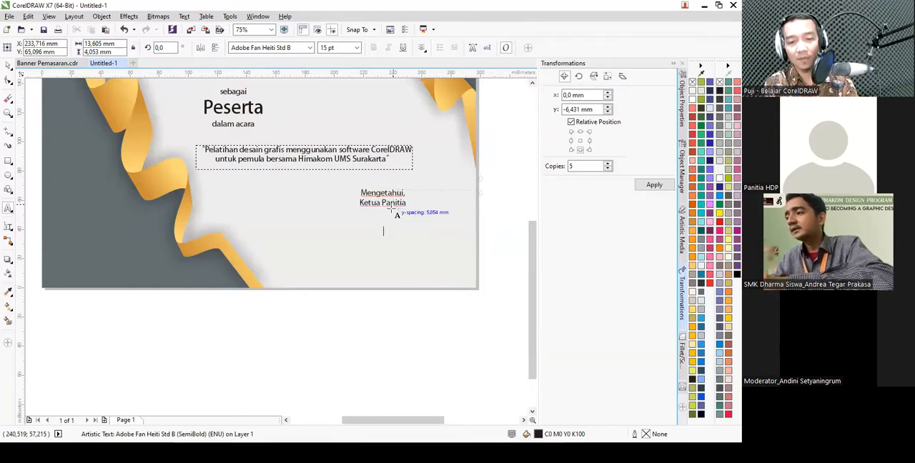
# - Add the signatory's full name under "Ketua Panitia", leaving blank lines between them for the signature
pyautogui.hotkey('alt', 'Tab')
pyautogui.press('Escape')
pyautogui.hotkey('ctrl', 'Tab')
pyautogui.hotkey('ctrl', 'Tab')
pyautogui.hotkey('ctrl', 'v')
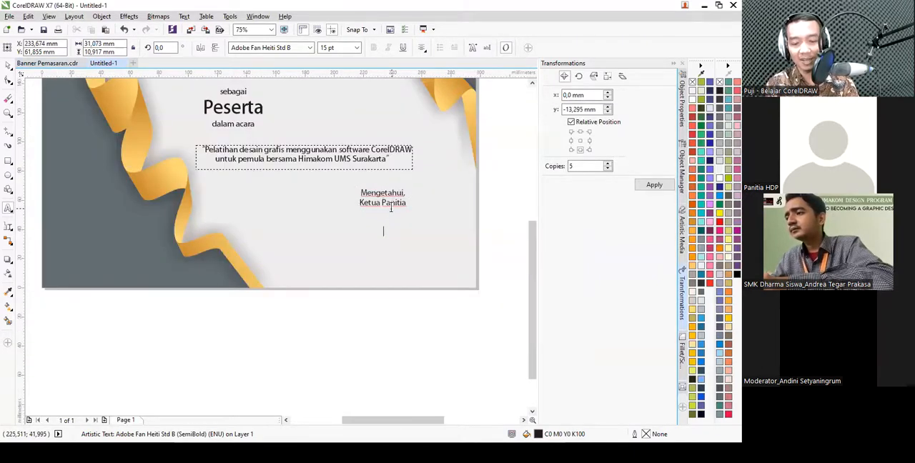
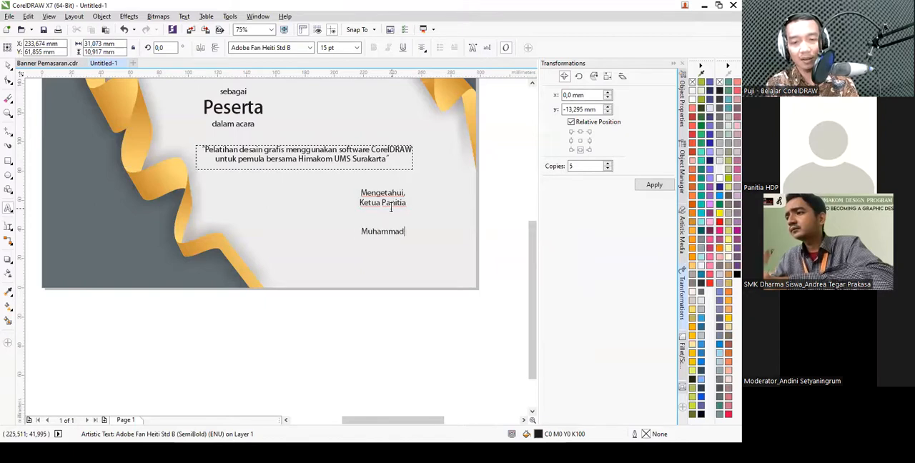
pyautogui.hotkey('ctrl', 'space')
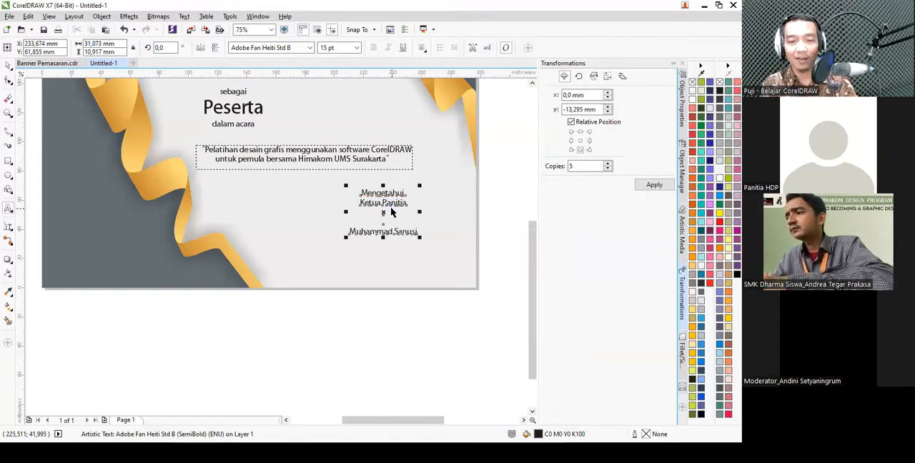
# - Try to align the title, recipient name, role text and event description on a common vertical center axis
pyautogui.scroll(-1, 391, 267)
pyautogui.click(463, 234)
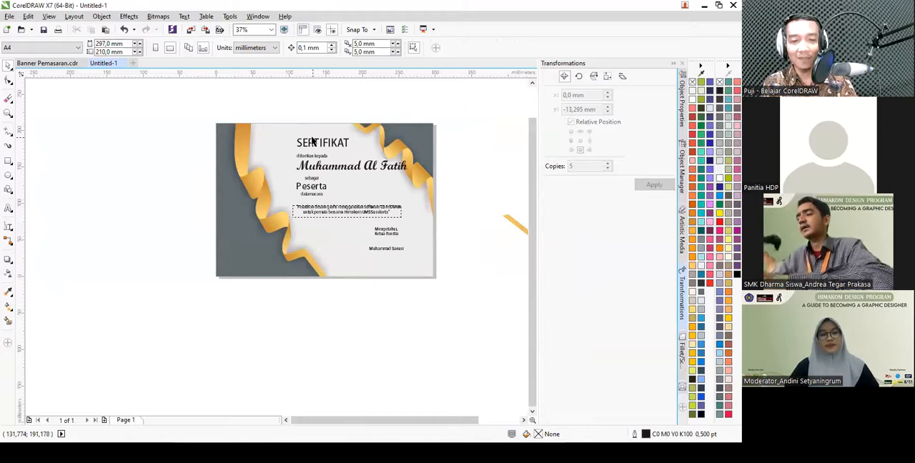
pyautogui.scroll(1, 313, 143)
pyautogui.scroll(-1, 313, 143)
pyautogui.moveTo(322, 102); pyautogui.dragTo(418, 230)
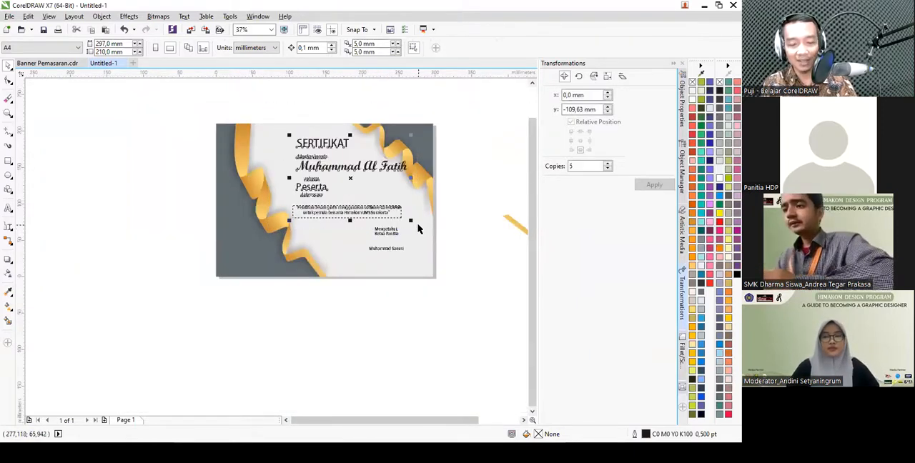
pyautogui.press('c')
pyautogui.click(445, 208)
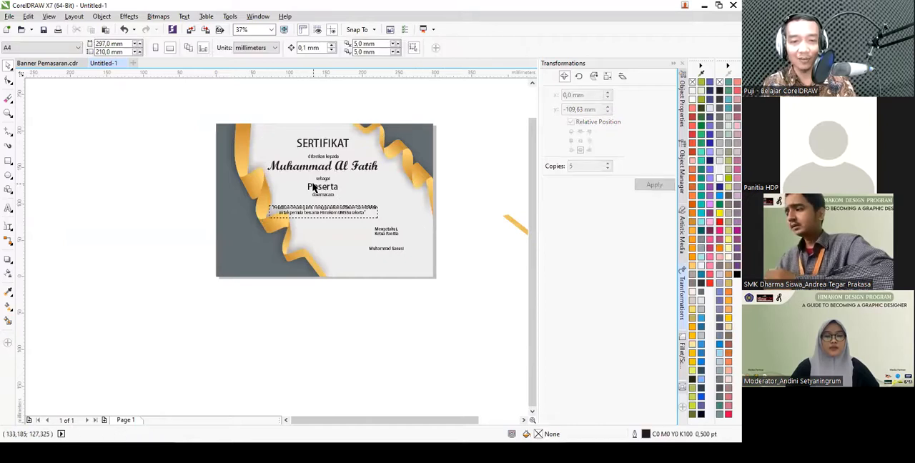
pyautogui.scroll(1, 313, 187)
pyautogui.scroll(-1, 315, 196)
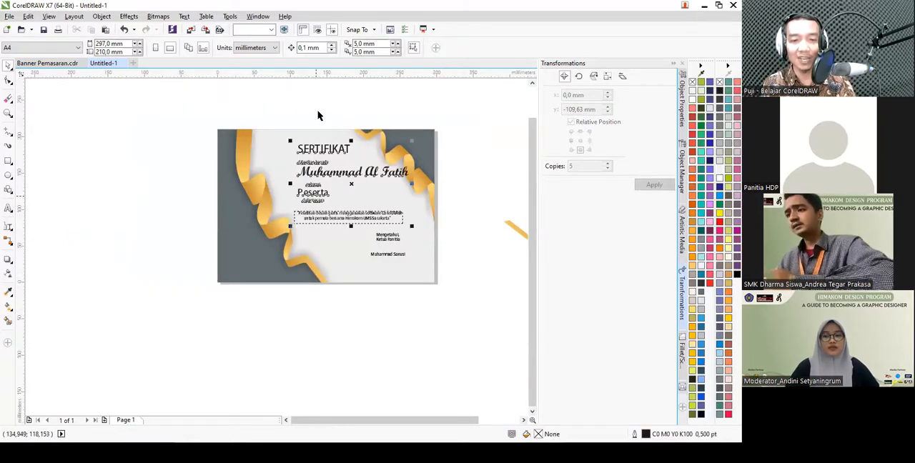
# - Move the signature block slightly straight down, centering it at about Y 43 mm on the page
pyautogui.moveTo(260, 117); pyautogui.dragTo(411, 236)
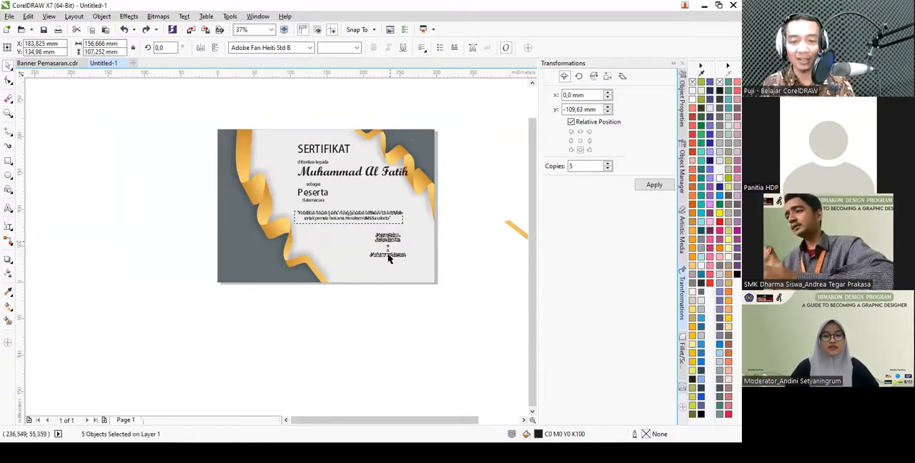
pyautogui.moveTo(387, 236); pyautogui.dragTo(386, 242)
pyautogui.scroll(1, 388, 254)
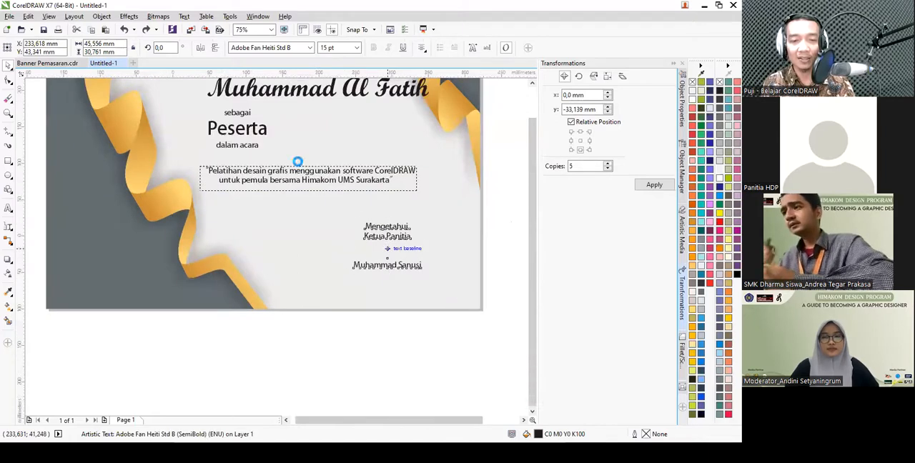
pyautogui.scroll(-1, 299, 164)
pyautogui.scroll(-1, 329, 230)
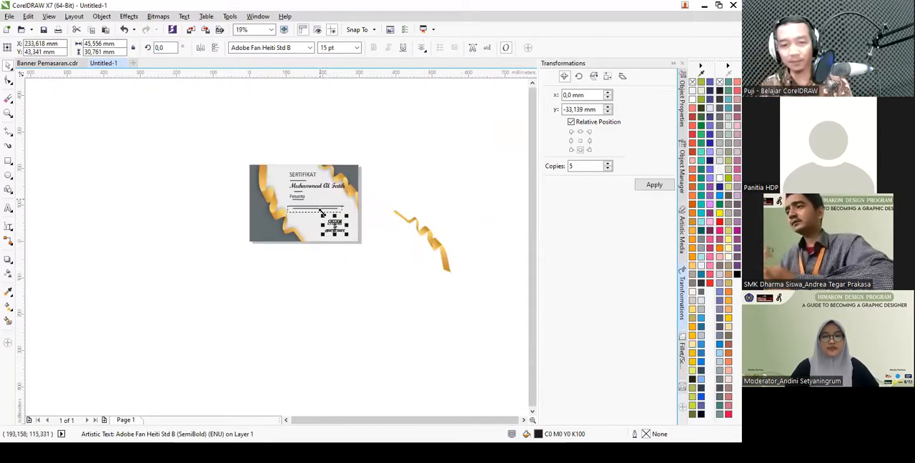
pyautogui.scroll(1, 323, 207)
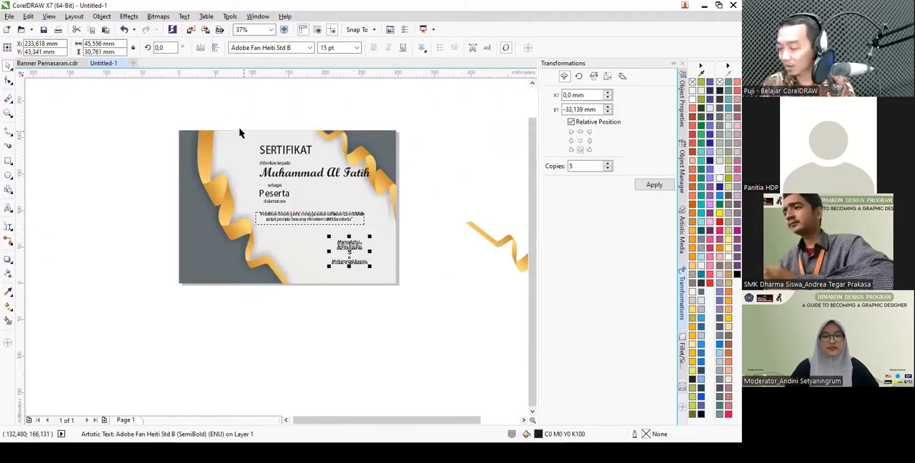
# - Align the five text objects from the title through the event description to the title's vertical center axis, leaving out the signature block
pyautogui.moveTo(233, 111)
pyautogui.mouseDown()
pyautogui.moveTo(307, 143)
pyautogui.moveTo(381, 238)
pyautogui.mouseUp()
pyautogui.press('c')
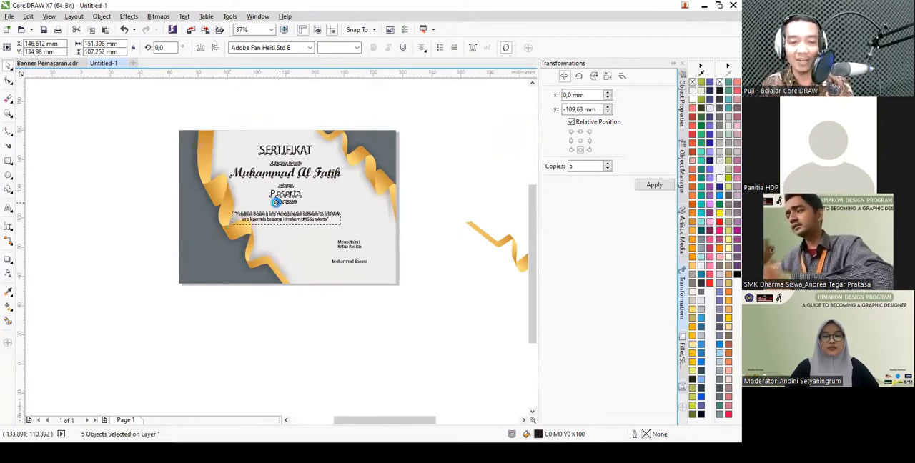
pyautogui.scroll(1, 276, 203)
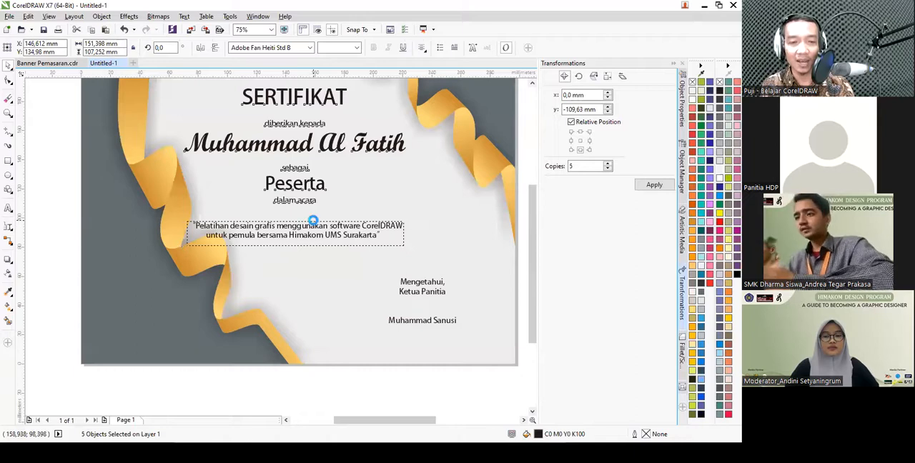
# - Delete the leftover ribbon piece beside the certificate page, fit the page in view, and close the Transformations docker
pyautogui.scroll(-1, 342, 203)
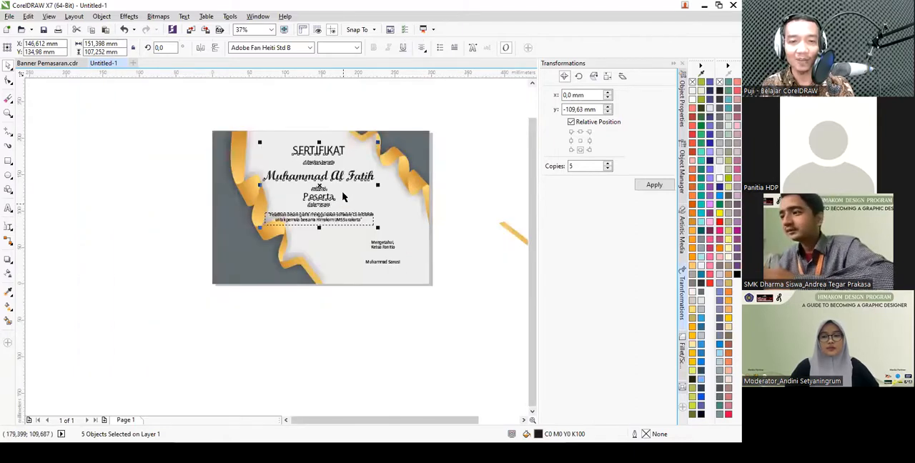
pyautogui.scroll(1, 342, 203)
pyautogui.scroll(-1, 350, 176)
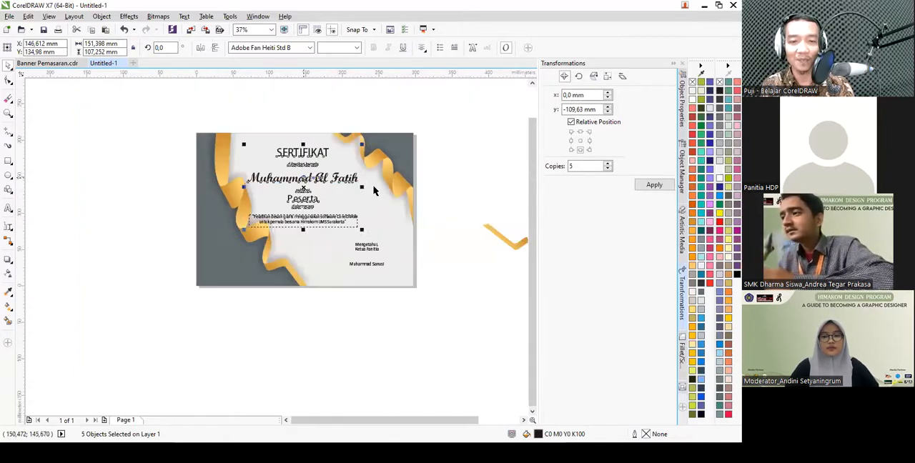
pyautogui.click(423, 189)
pyautogui.click(487, 228)
pyautogui.scroll(-1, 382, 222)
pyautogui.press('Delete')
pyautogui.click(271, 29)
pyautogui.click(269, 40)
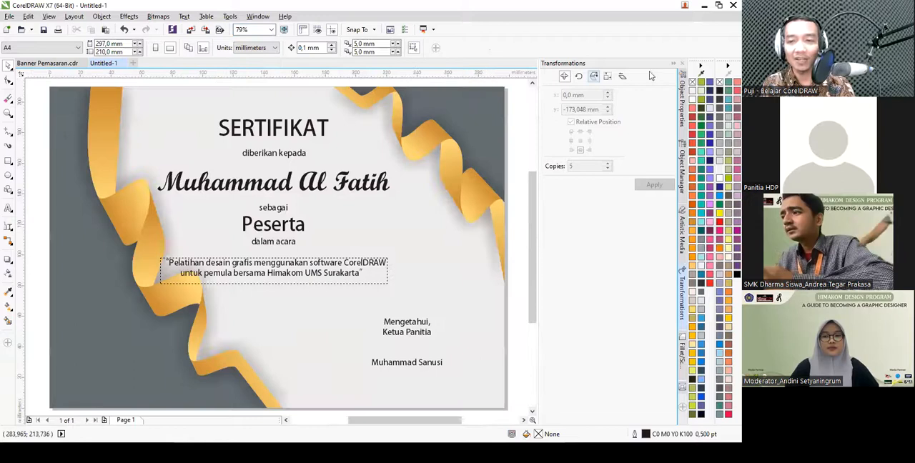
pyautogui.click(673, 64)
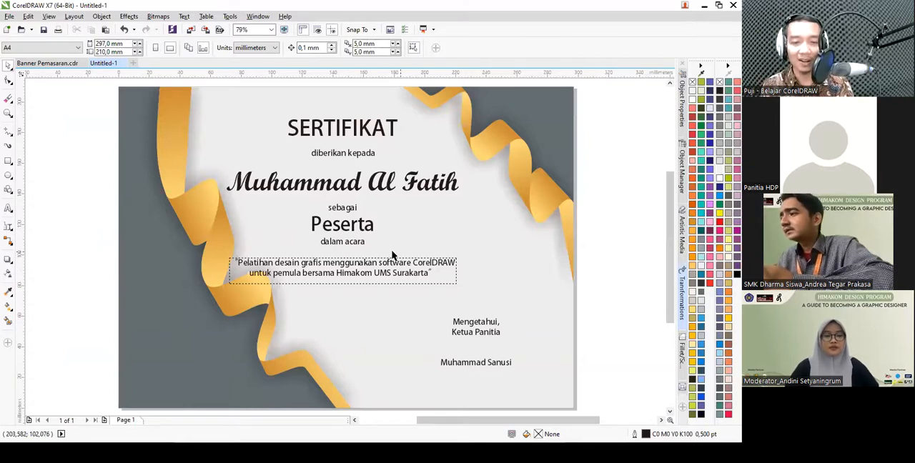
# - Convert the event description's paragraph text to artistic text and deselect it
pyautogui.click(323, 274)
pyautogui.rightClick(331, 273)
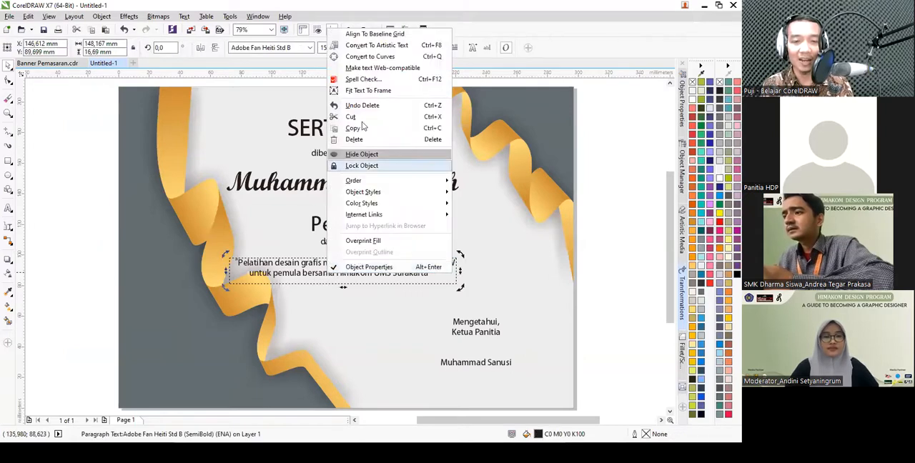
pyautogui.click(379, 46)
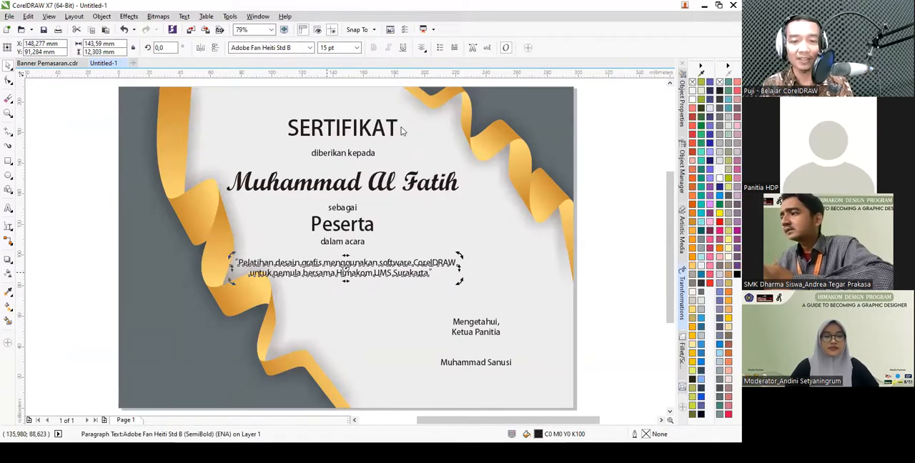
pyautogui.click(98, 267)
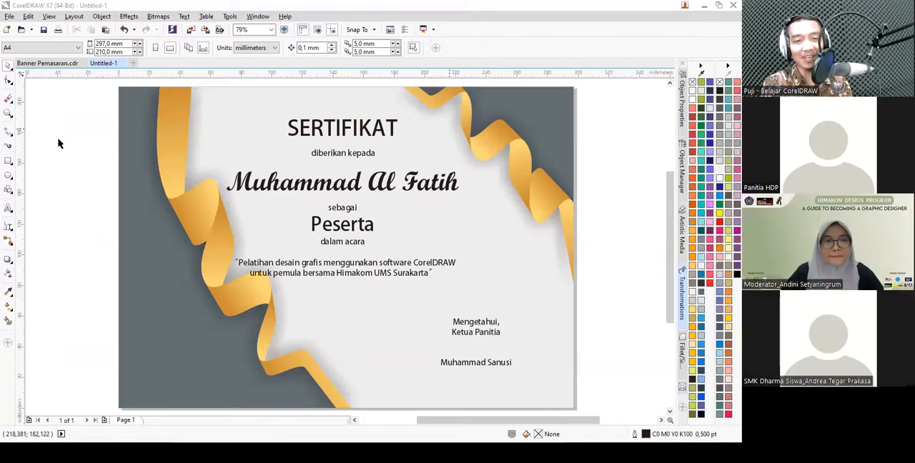
# - Show the whole Marketing Banner page of Banner Pemasaran.cdr as the reference design
pyautogui.click(45, 65)
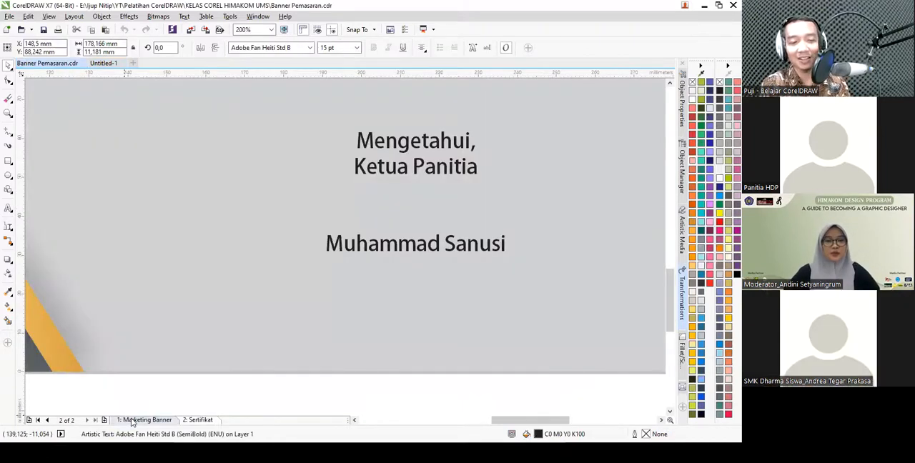
pyautogui.click(132, 420)
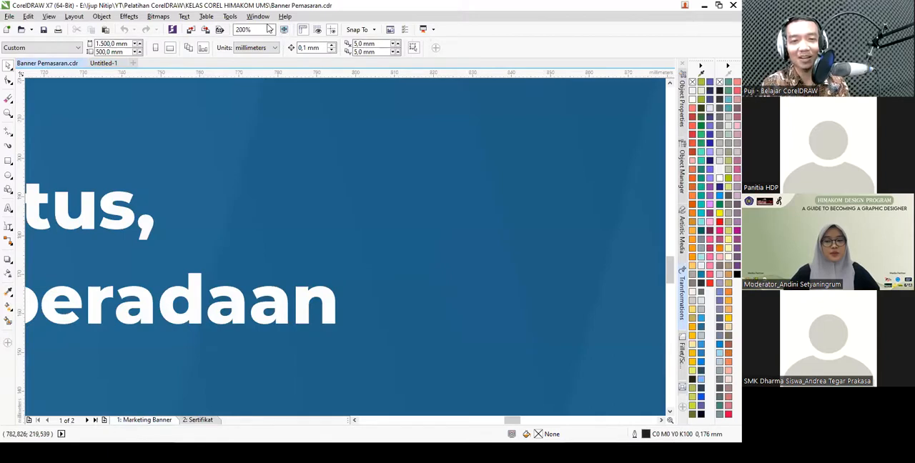
pyautogui.click(271, 29)
pyautogui.click(247, 44)
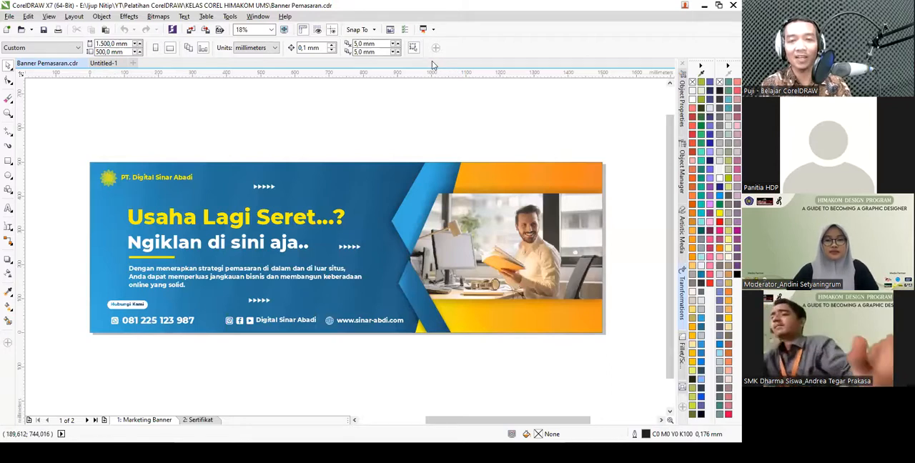
# - Create a new document in centimeters with a page size of 150 by 50 cm
pyautogui.click(132, 64)
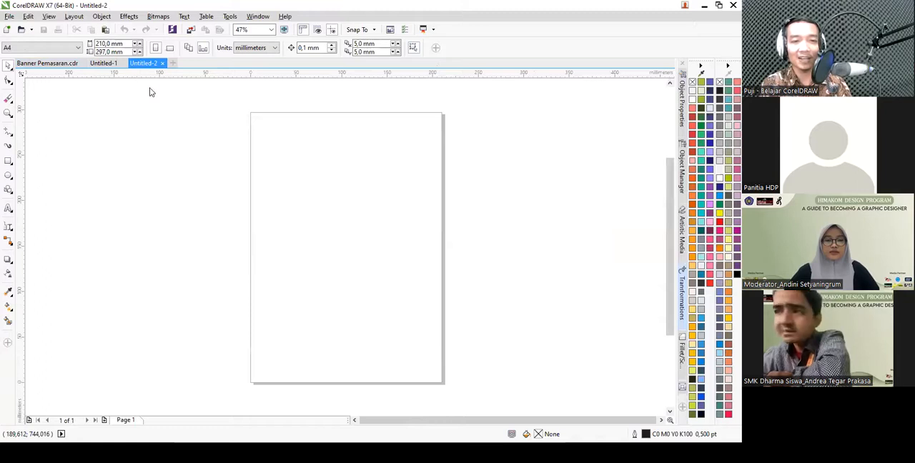
pyautogui.click(253, 48)
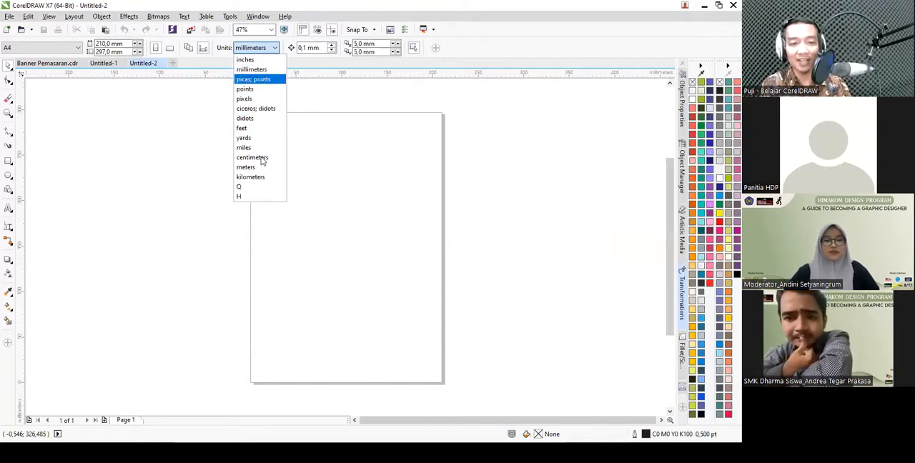
pyautogui.click(262, 160)
pyautogui.click(121, 45)
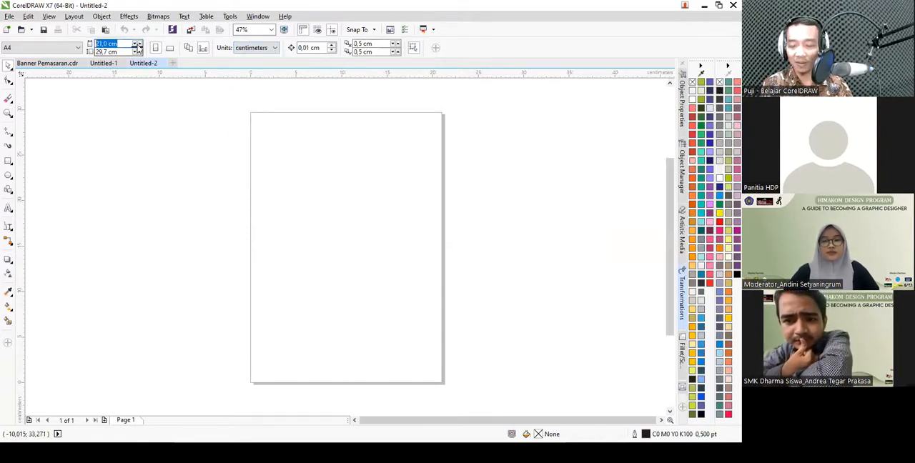
pyautogui.write('150')
pyautogui.press('Tab')
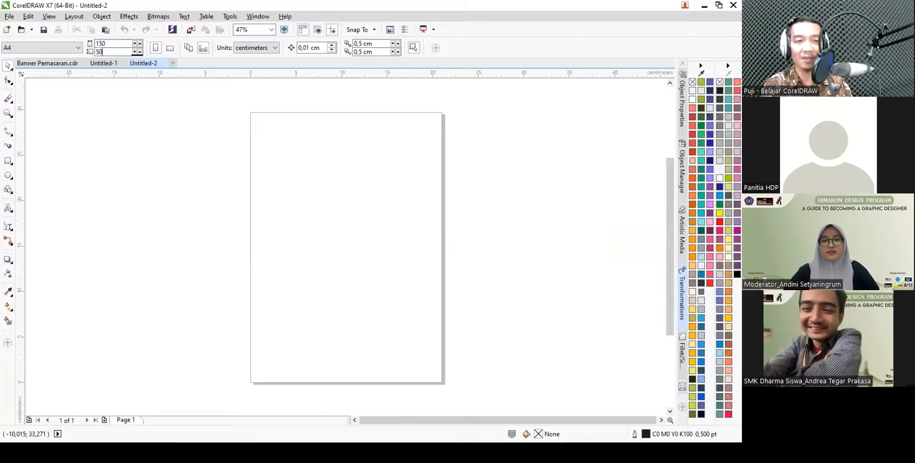
pyautogui.press('Return')
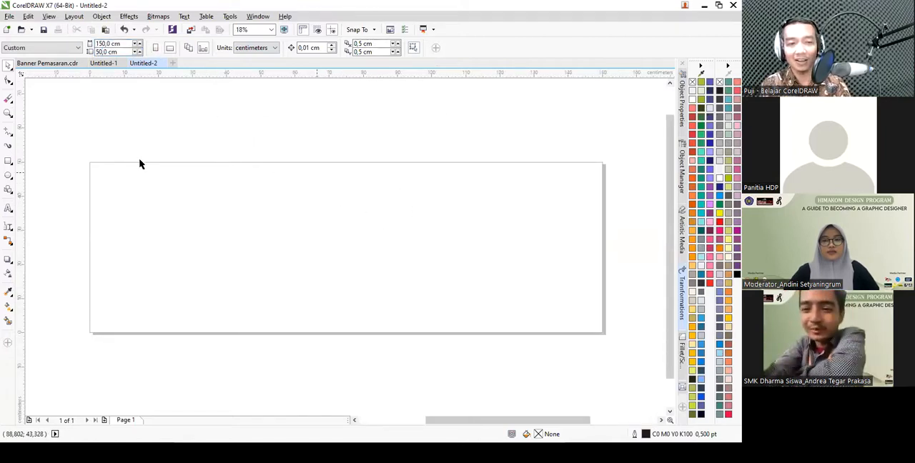
# - Add a page-sized rectangle and give it a linear fountain fill running from its lower-left corner toward the upper-right corner
pyautogui.doubleClick(8, 162)
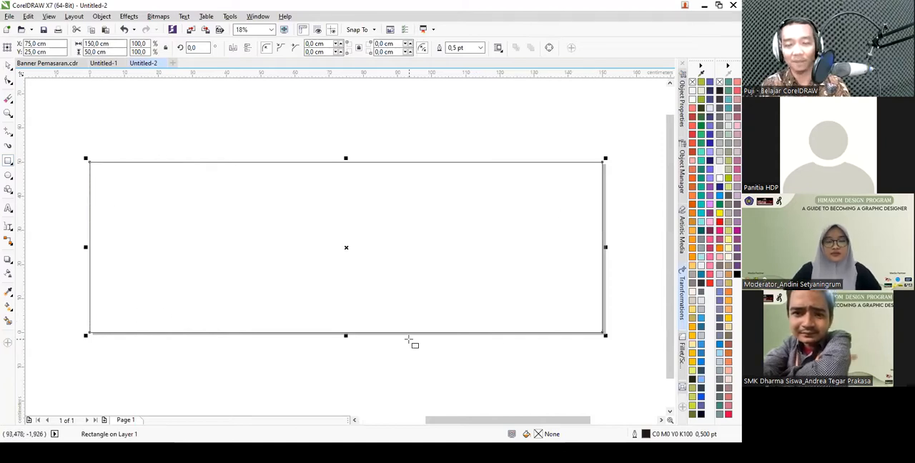
pyautogui.click(8, 306)
pyautogui.click(45, 304)
pyautogui.moveTo(92, 327); pyautogui.dragTo(598, 200)
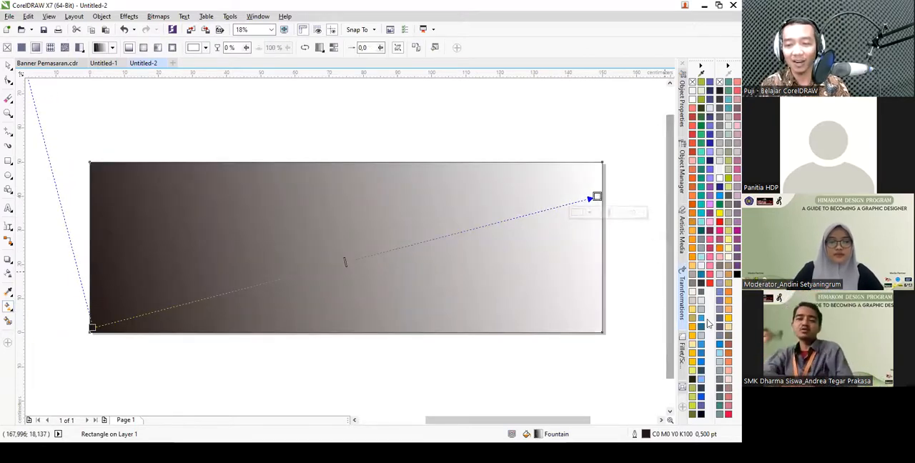
# - Color the gradient's end node near the upper-right corner with a darker blue shade of R34 G112 B147
pyautogui.click(702, 319)
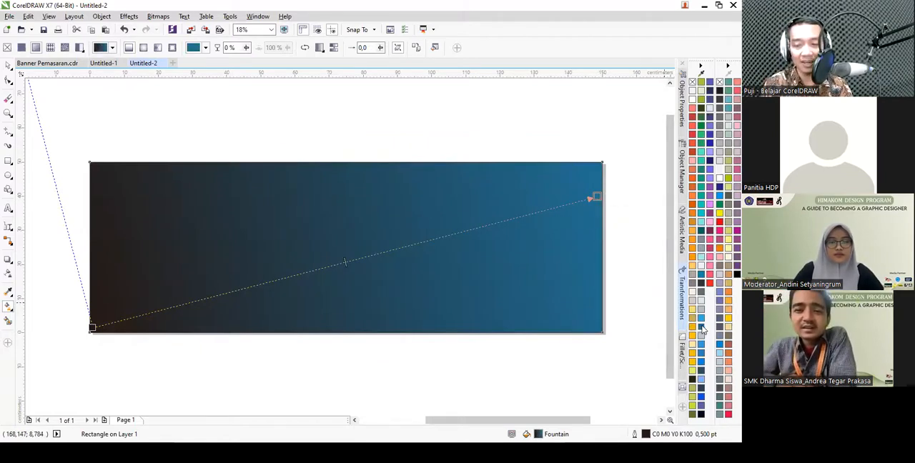
pyautogui.click(702, 328)
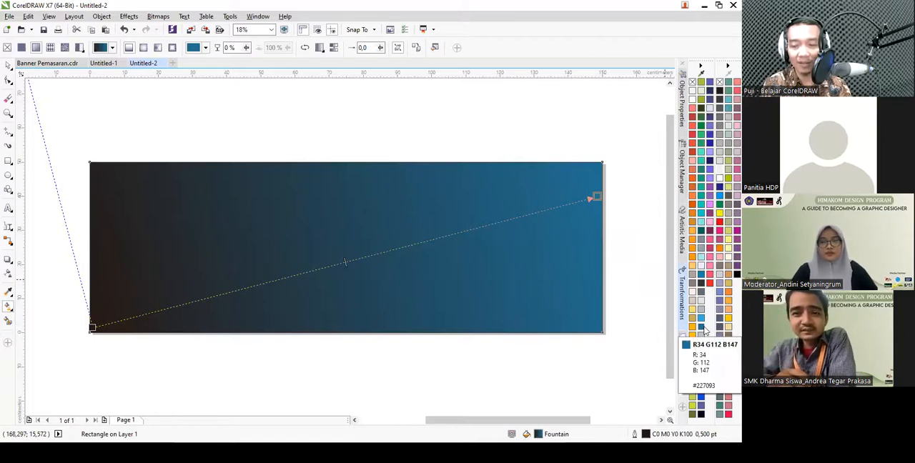
pyautogui.click(704, 330)
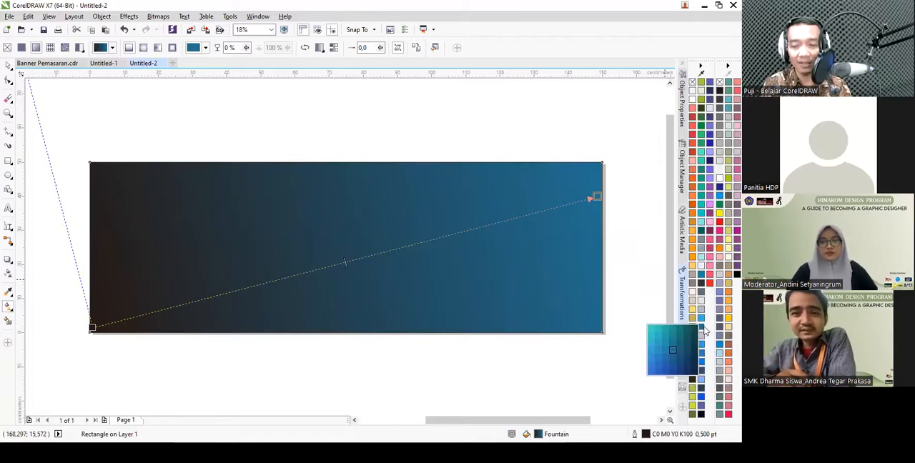
pyautogui.click(680, 364)
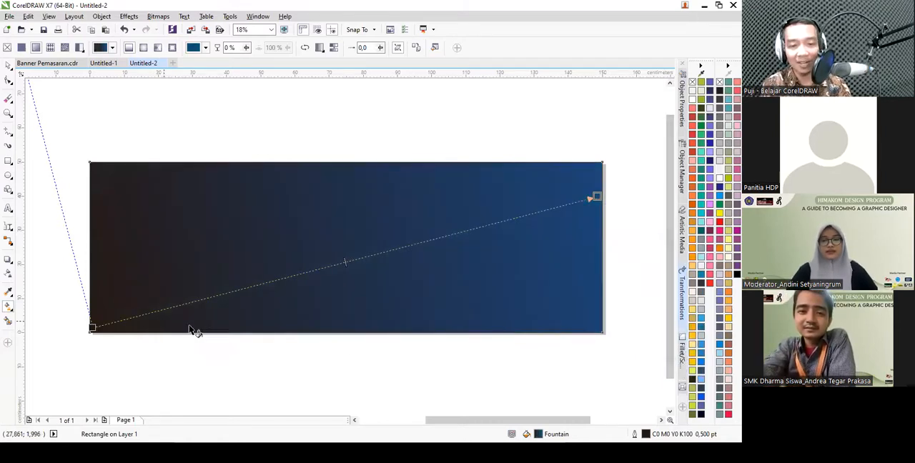
# - Set the gradient's start color to light blue R116 G185 B255 and shift its midpoint toward the lower-left start node
pyautogui.click(91, 327)
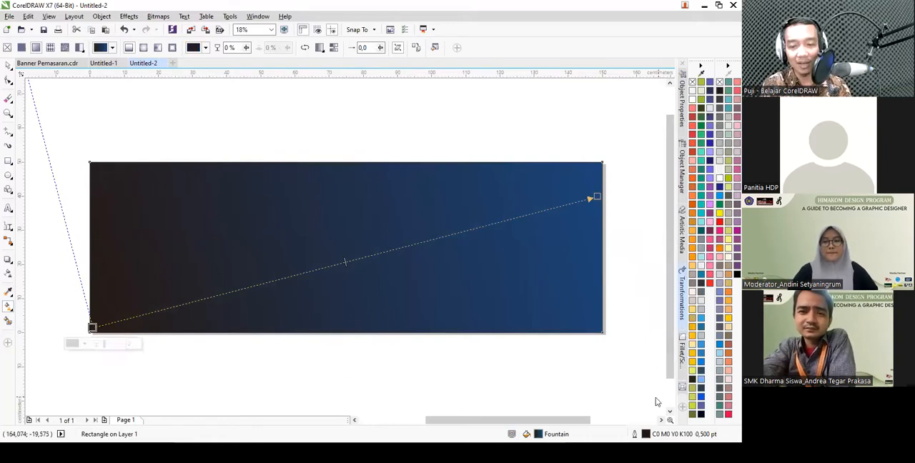
pyautogui.click(700, 382)
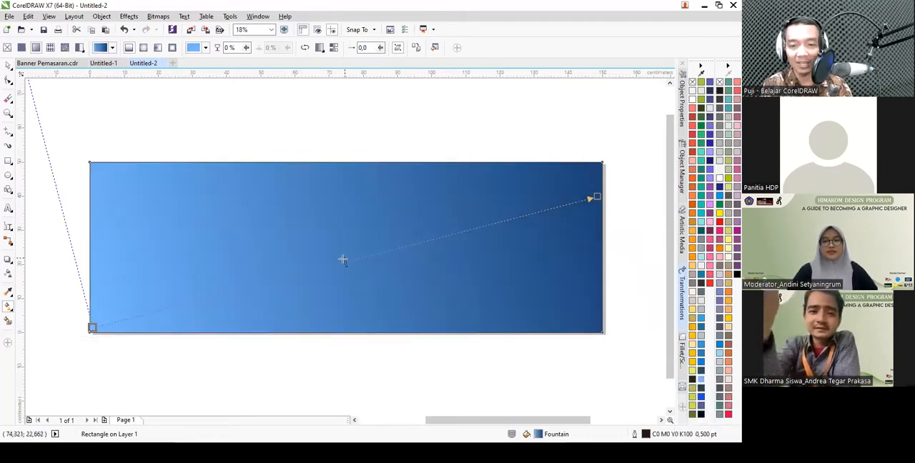
pyautogui.moveTo(375, 251); pyautogui.dragTo(464, 233)
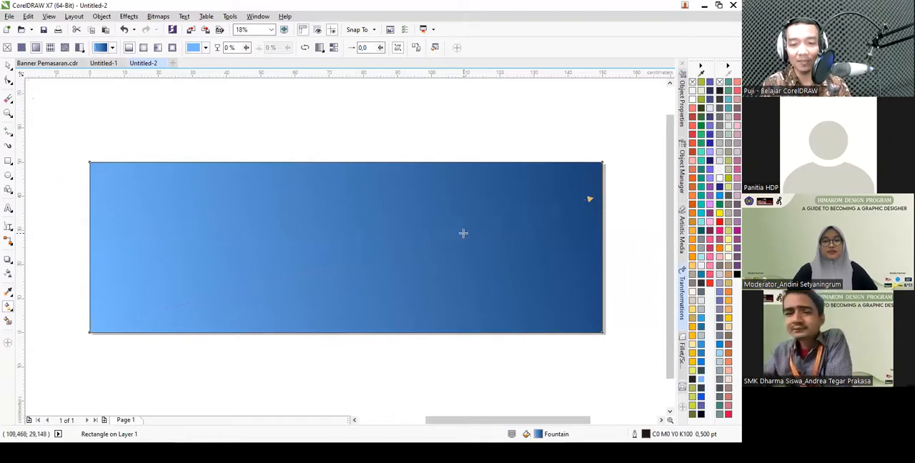
pyautogui.moveTo(263, 282); pyautogui.dragTo(279, 280)
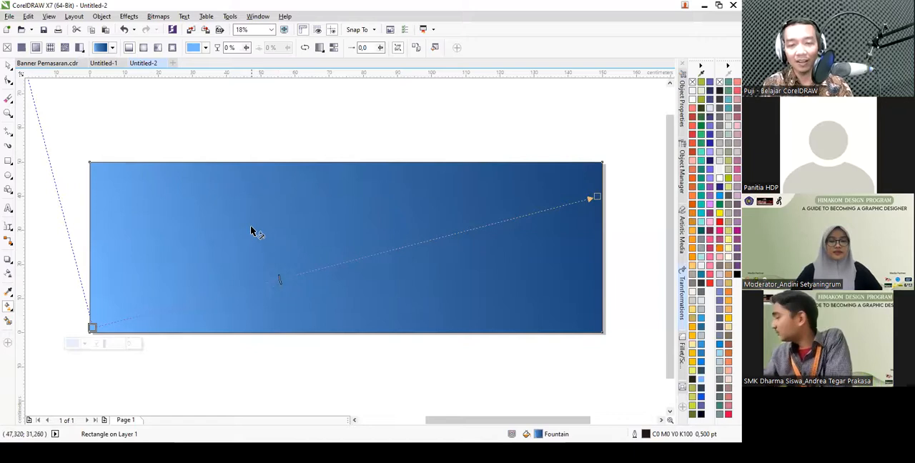
# - Remove the outline from the gradient background rectangle and deselect it
pyautogui.press('space')
pyautogui.click(479, 48)
pyautogui.click(356, 126)
# - Examine the faint overlay on the blue background of the reference Marketing Banner, and return to the Untitled-2 document
pyautogui.click(52, 64)
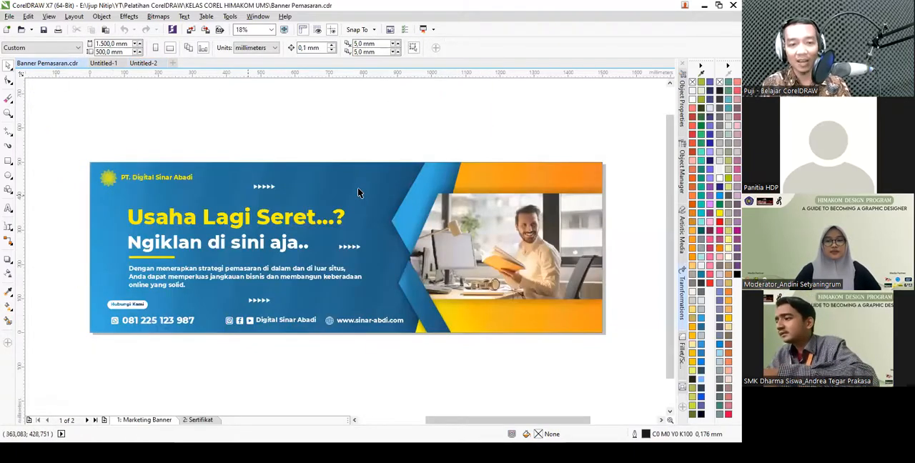
pyautogui.click(367, 179)
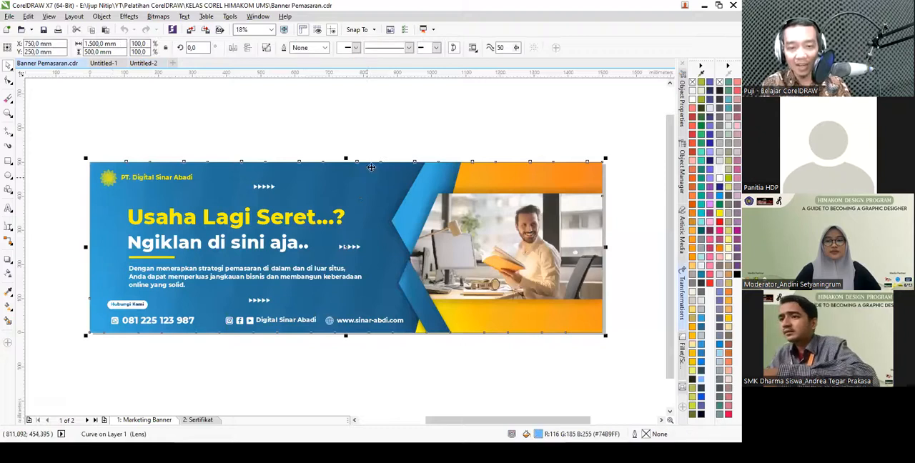
pyautogui.click(374, 107)
pyautogui.scroll(2, 374, 164)
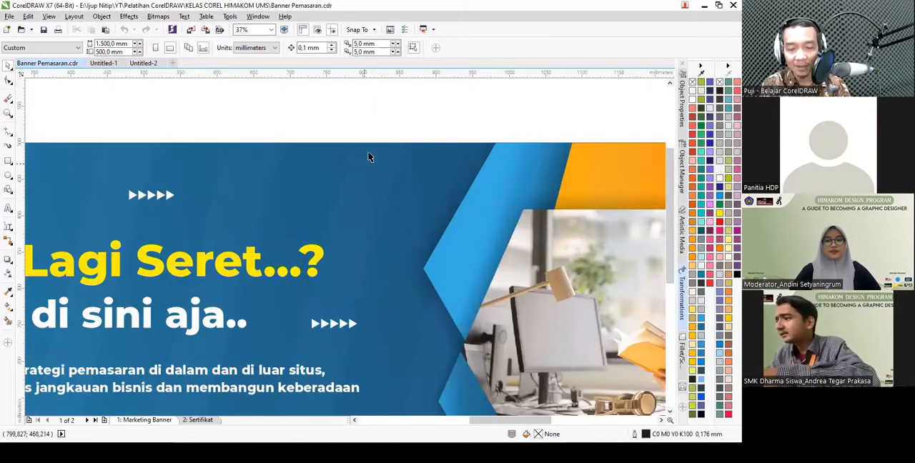
pyautogui.scroll(-2, 364, 155)
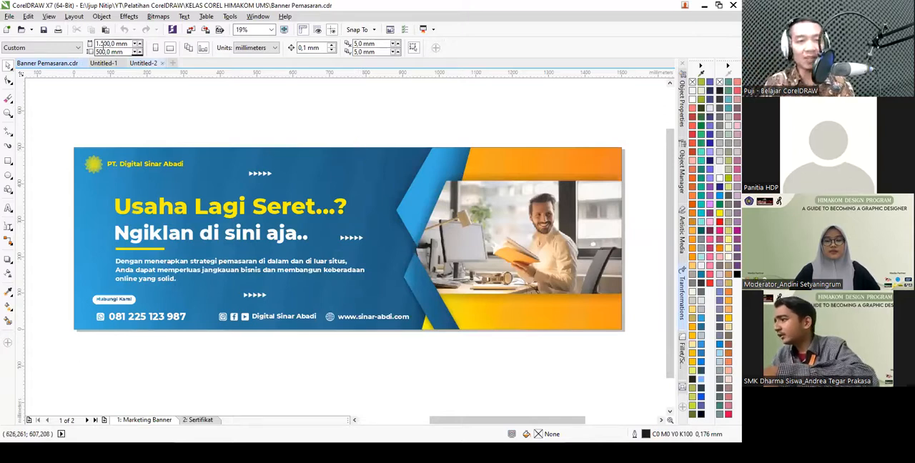
pyautogui.click(143, 63)
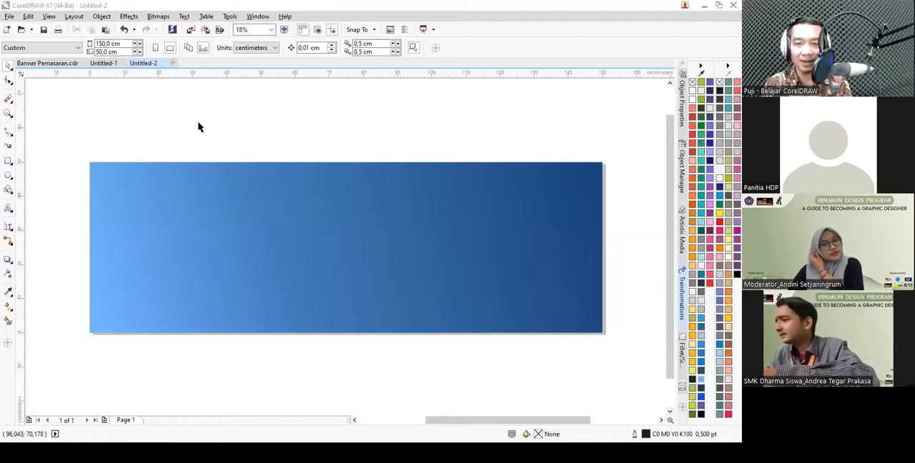
# - Draw a tall, narrow rectangle about 7.2 by 89.3 cm across the light blue end of the banner, extending beyond both long edges
pyautogui.click(11, 167)
pyautogui.click(40, 159)
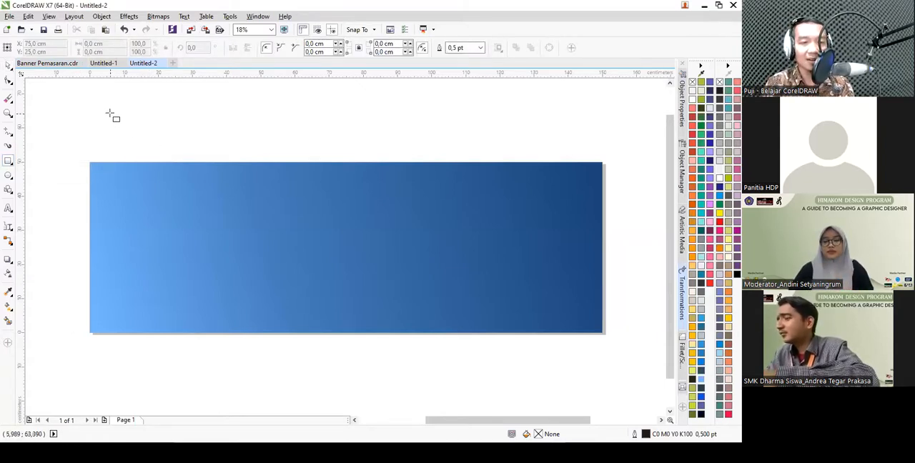
pyautogui.moveTo(110, 92); pyautogui.dragTo(136, 397)
pyautogui.press('space')
pyautogui.scroll(-2, 175, 159)
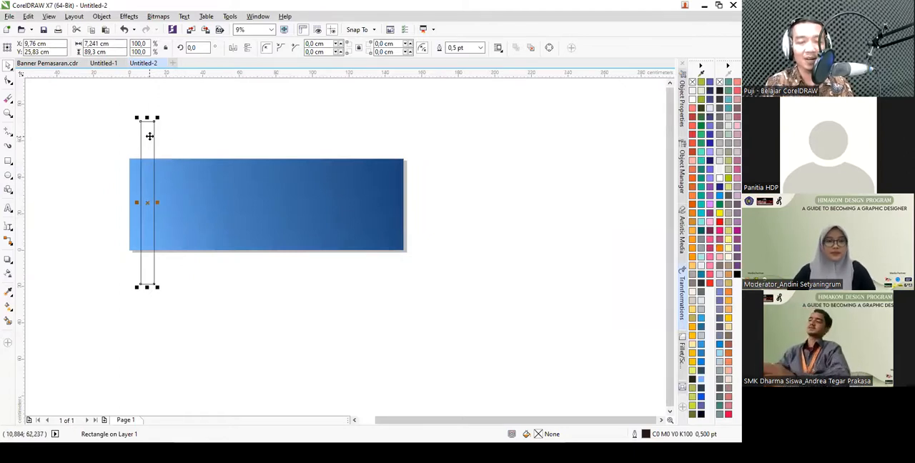
pyautogui.click(149, 127)
pyautogui.moveTo(162, 120); pyautogui.dragTo(179, 139)
pyautogui.hotkey('ctrl', 'z')
# - Rotate the tall, narrow rectangle by 30 degrees
pyautogui.click(155, 127)
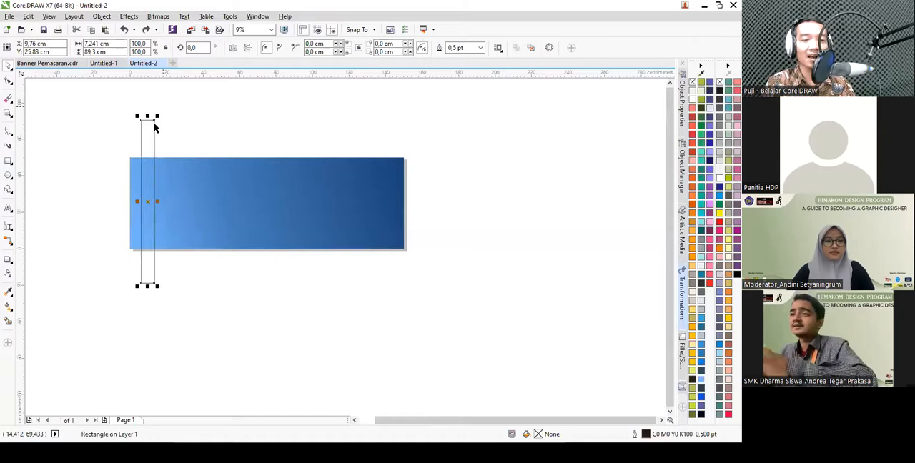
pyautogui.click(200, 48)
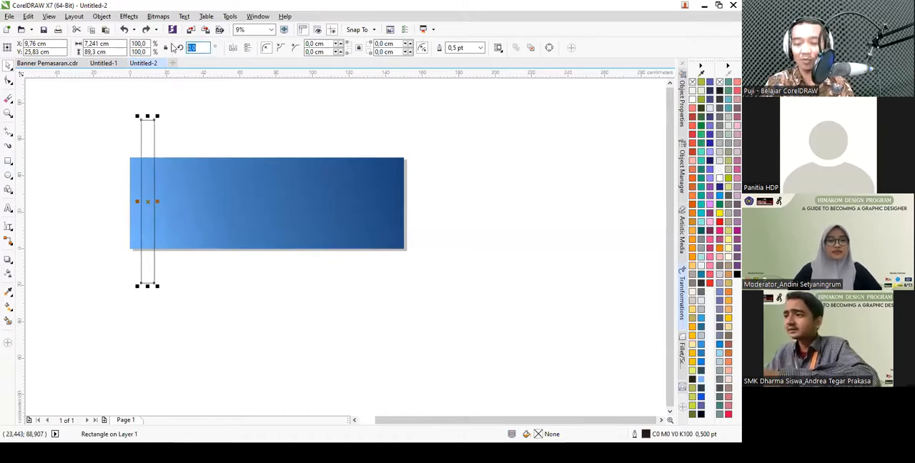
pyautogui.write('30')
pyautogui.press('Return')
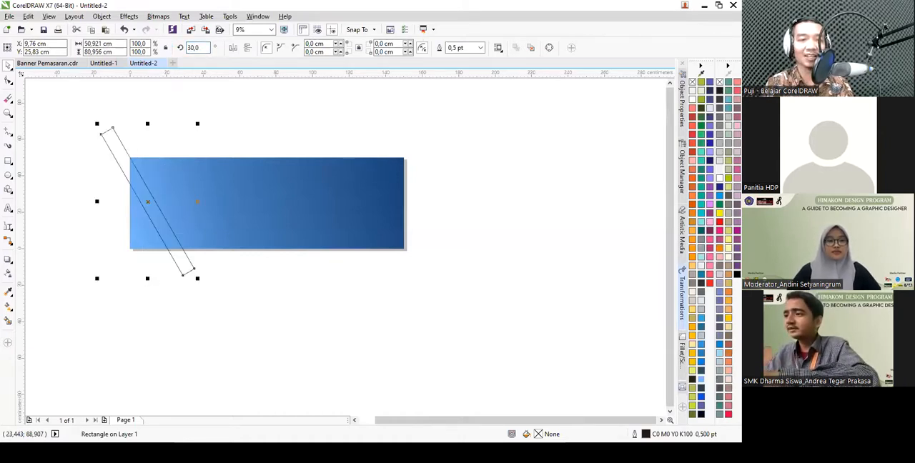
# - Try rotating the tall, narrow rectangle to 15 degrees, and undo the rotation
pyautogui.click(192, 47)
pyautogui.write('15')
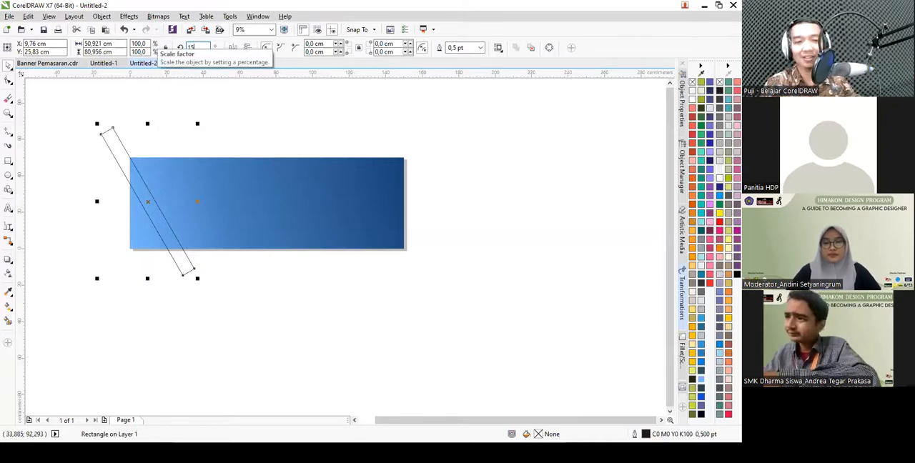
pyautogui.press('Return')
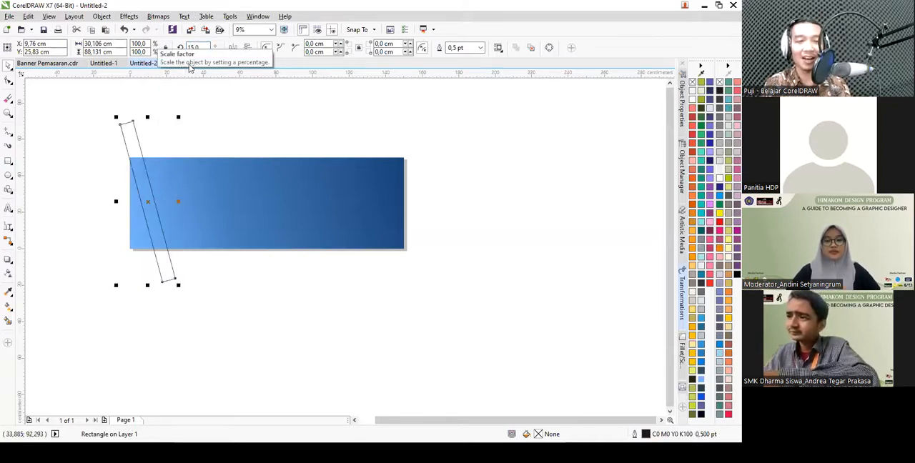
pyautogui.hotkey('ctrl', 'z')
pyautogui.hotkey('ctrl', 'z')
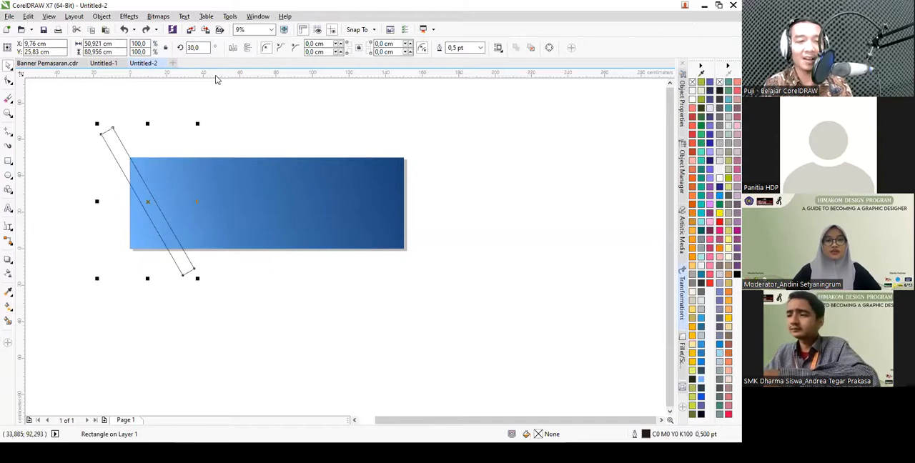
# - Try tilting the narrow rectangle the opposite way at 330 degrees, and undo the change
pyautogui.press('Escape')
pyautogui.click(145, 122)
pyautogui.click(147, 121)
pyautogui.scroll(2, 157, 119)
pyautogui.moveTo(154, 118); pyautogui.dragTo(225, 148)
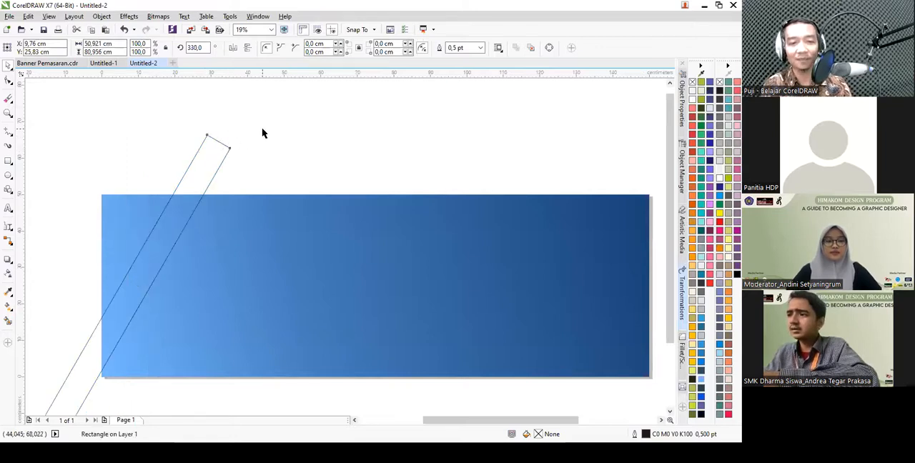
pyautogui.press('Escape')
pyautogui.scroll(-3, 229, 127)
pyautogui.scroll(3, 222, 148)
pyautogui.hotkey('ctrl', 'z')
# - Tilt the narrow rectangle to a rotation of 345 degrees over the light blue end of the banner
pyautogui.scroll(-2, 222, 148)
pyautogui.click(178, 143)
pyautogui.moveTo(189, 110); pyautogui.dragTo(209, 117)
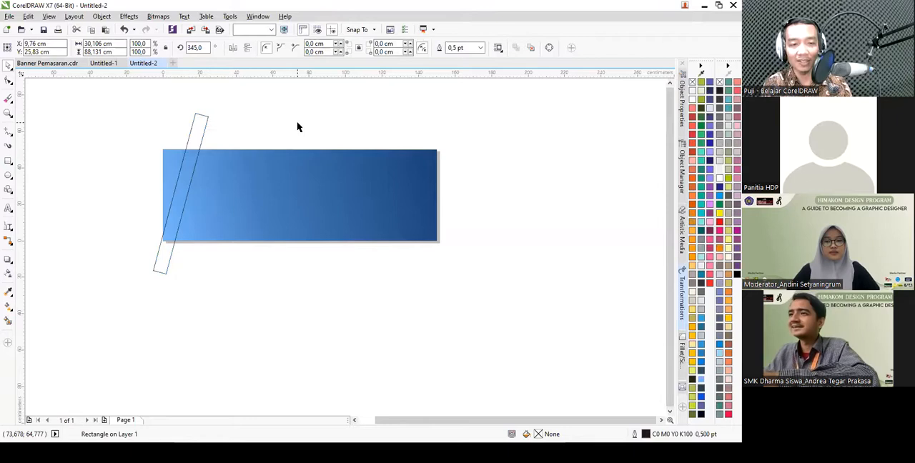
pyautogui.click(184, 136)
pyautogui.click(203, 133)
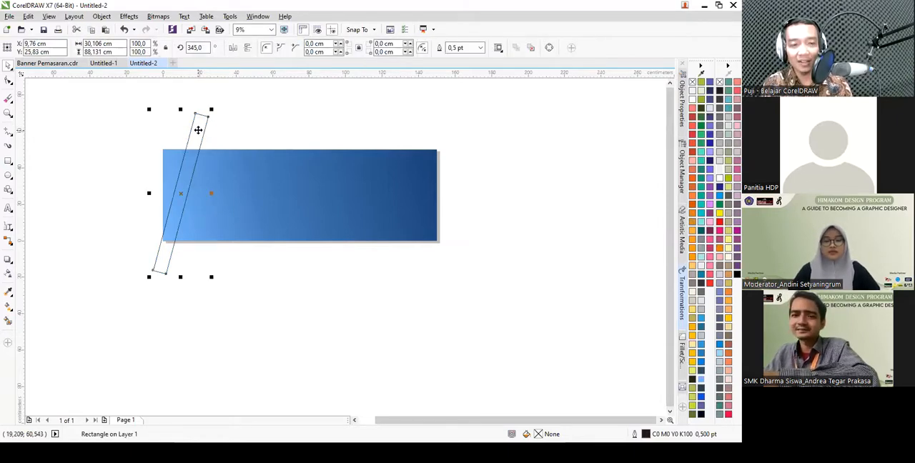
# - Duplicate the slanted rectangle at about 15 cm spacing and repeat the duplication across the whole banner, deleting the extra copy beyond its dark end
pyautogui.moveTo(196, 131); pyautogui.dragTo(229, 147)
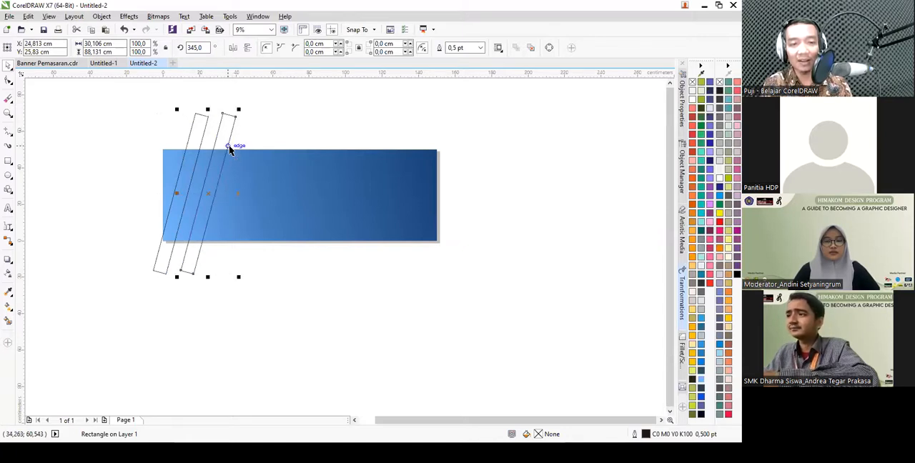
pyautogui.hotkey('ctrl', 'r')
pyautogui.hotkey('ctrl', 'r')
pyautogui.hotkey('ctrl', 'r')
pyautogui.hotkey('ctrl', 'r')
pyautogui.hotkey('ctrl', 'r')
pyautogui.hotkey('ctrl', 'r')
pyautogui.hotkey('ctrl', 'r')
pyautogui.hotkey('ctrl', 'r')
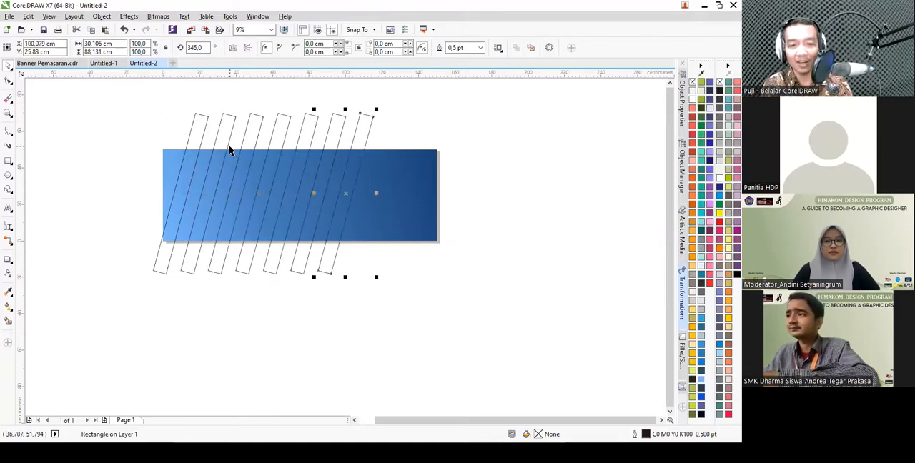
pyautogui.hotkey('ctrl', 'r')
pyautogui.click(521, 316)
pyautogui.moveTo(571, 346); pyautogui.dragTo(521, 321)
pyautogui.click(458, 190)
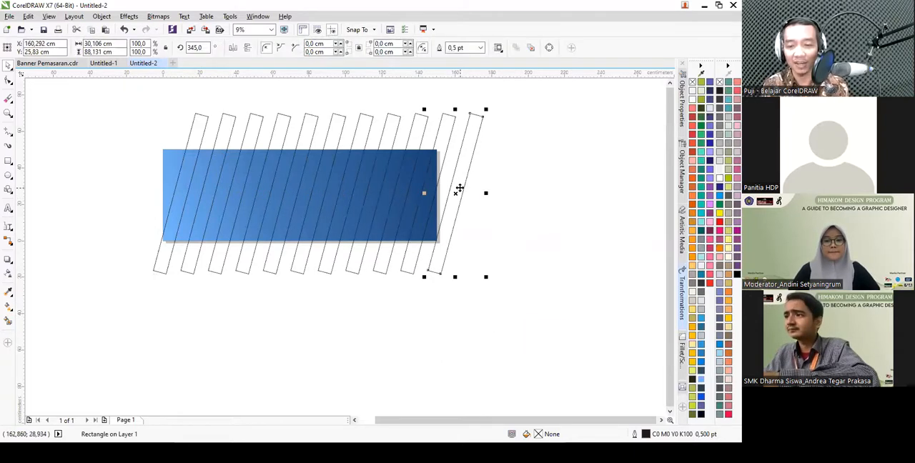
pyautogui.press('Delete')
# - Combine all the slanted rectangles, including the first one, into a single object and centre it on the page
pyautogui.moveTo(491, 322); pyautogui.dragTo(176, 94)
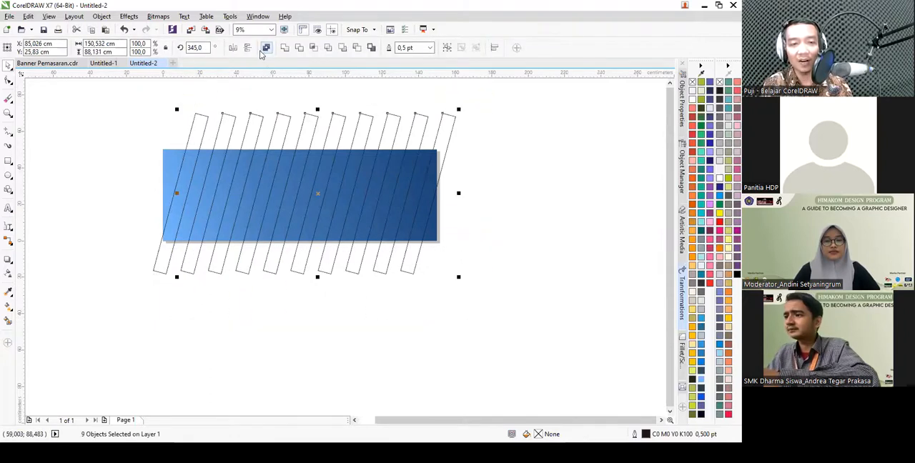
pyautogui.click(265, 48)
pyautogui.moveTo(282, 129); pyautogui.dragTo(437, 150)
pyautogui.hotkey('ctrl', 'z')
pyautogui.click(253, 108)
pyautogui.click(258, 121)
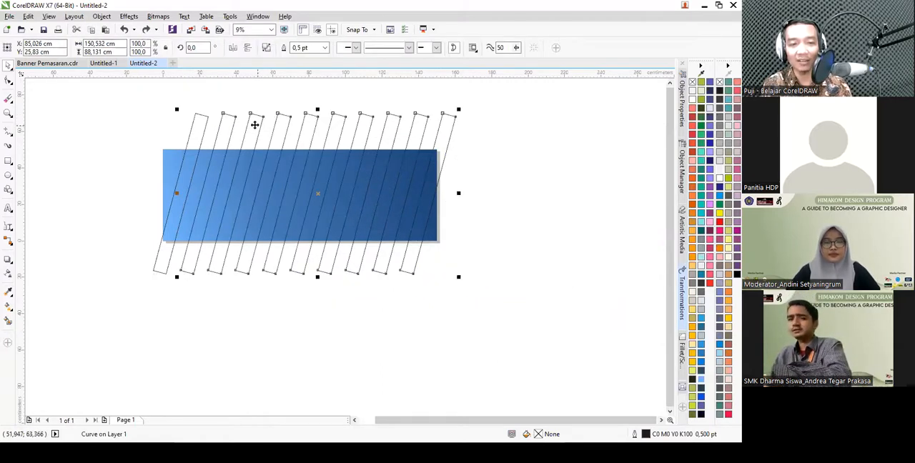
pyautogui.keyDown('shift'); pyautogui.click(200, 121); pyautogui.keyUp('shift')
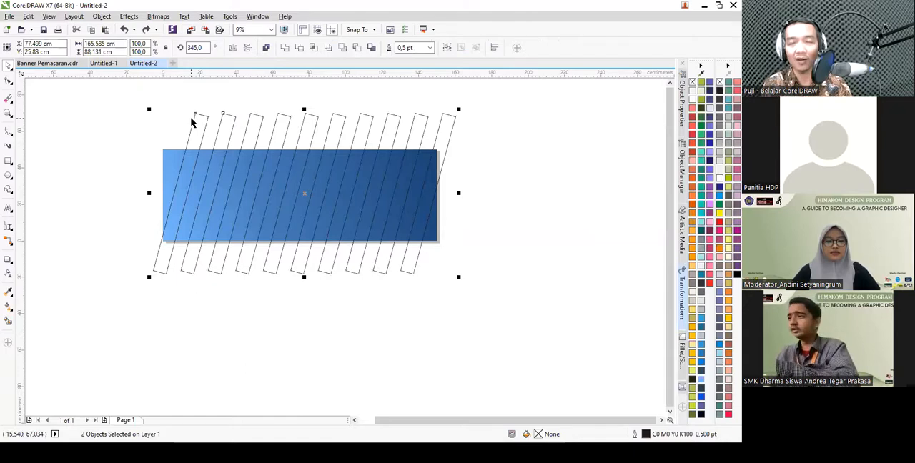
pyautogui.click(265, 50)
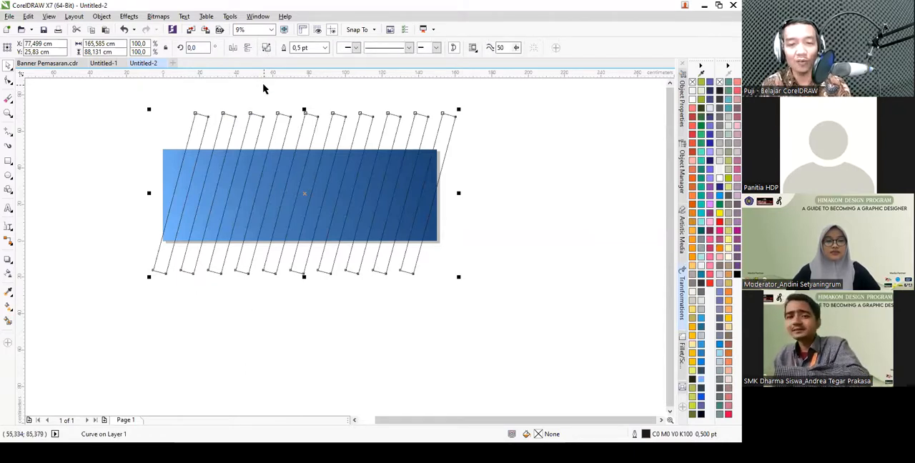
pyautogui.press('p')
pyautogui.click(472, 145)
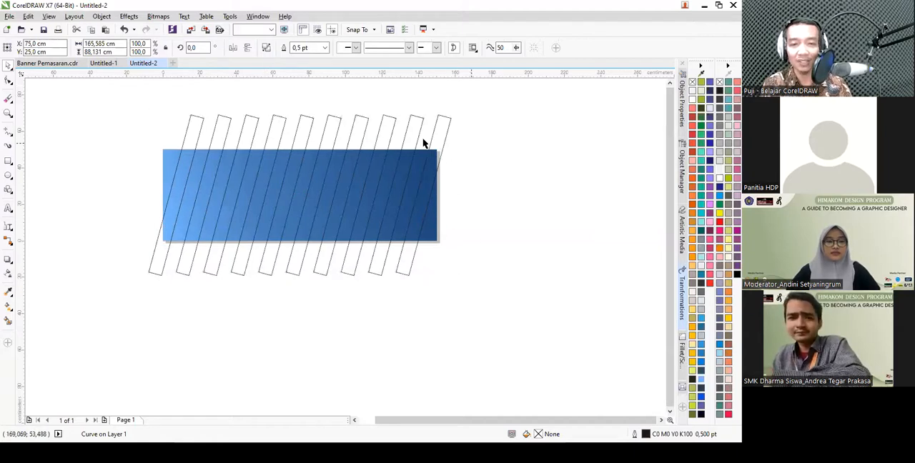
# - Move the combined stripes down and away from the banner, and undo the move
pyautogui.click(440, 141)
pyautogui.moveTo(369, 135); pyautogui.dragTo(554, 216)
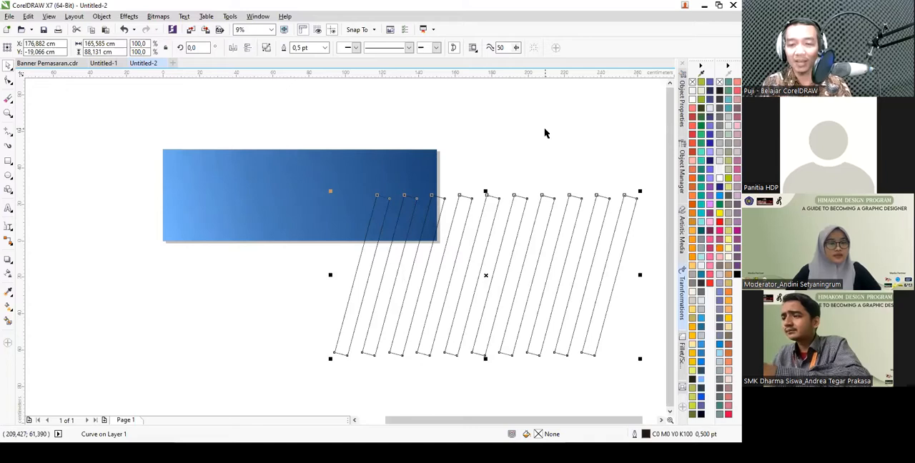
pyautogui.click(527, 218)
pyautogui.click(541, 221)
pyautogui.hotkey('ctrl', 'z')
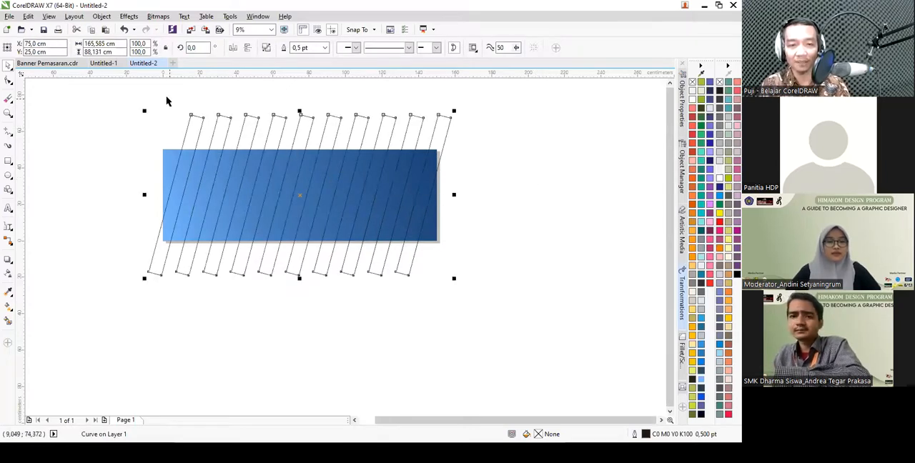
# - Intersect the combined stripes with the gradient background rectangle
pyautogui.click(129, 96)
pyautogui.moveTo(108, 86); pyautogui.dragTo(422, 308)
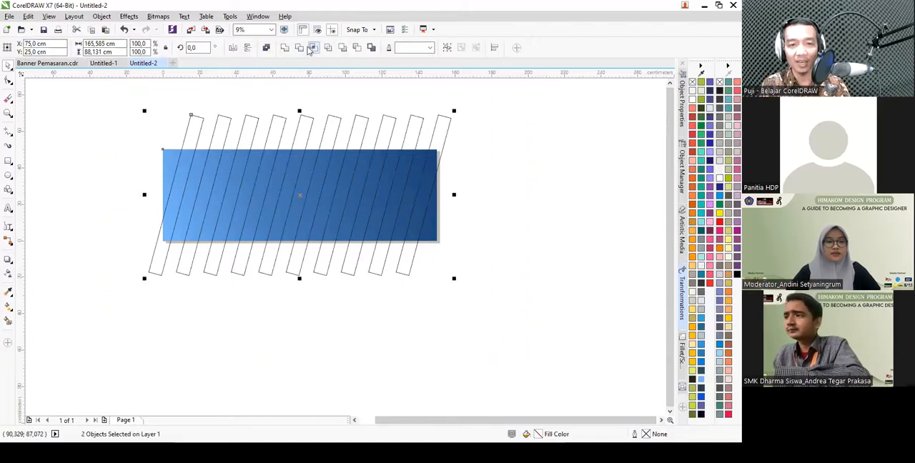
pyautogui.click(312, 47)
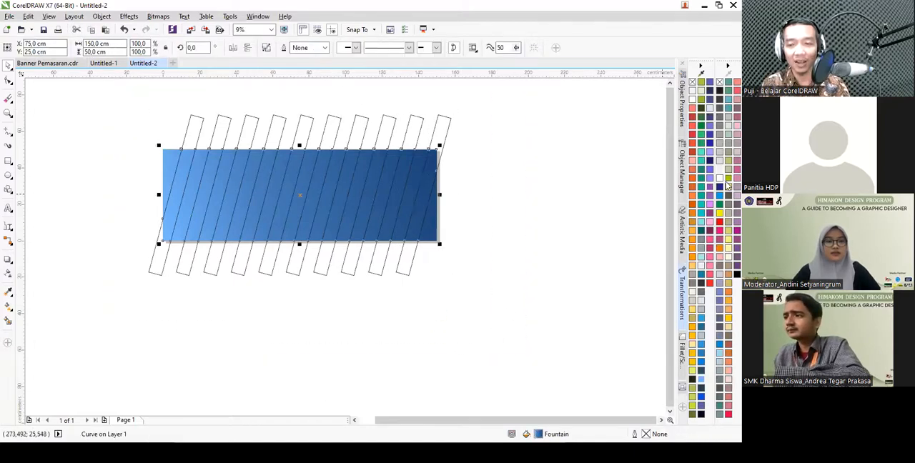
# - Fill the intersected stripes with light blue (#74B9FF) and delete the original overhanging stripe object
pyautogui.click(701, 379)
pyautogui.click(447, 128)
pyautogui.press('Delete')
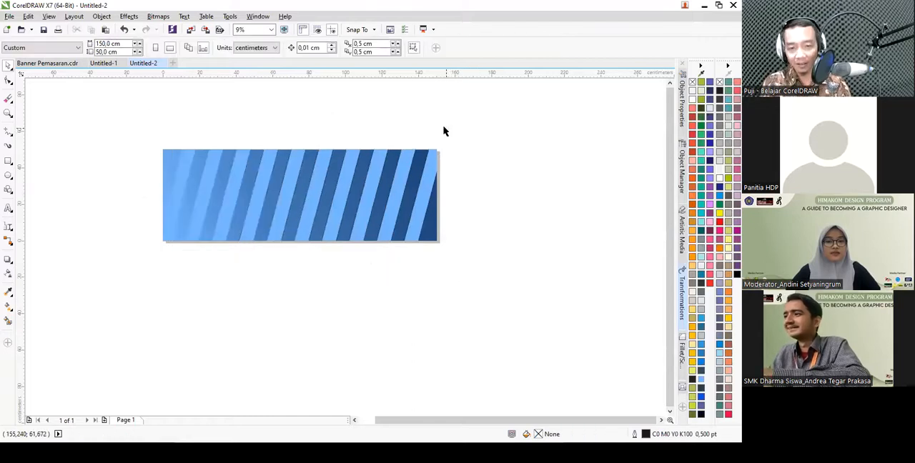
# - Apply a uniform transparency of 85 to the light blue stripes and deselect them
pyautogui.click(374, 169)
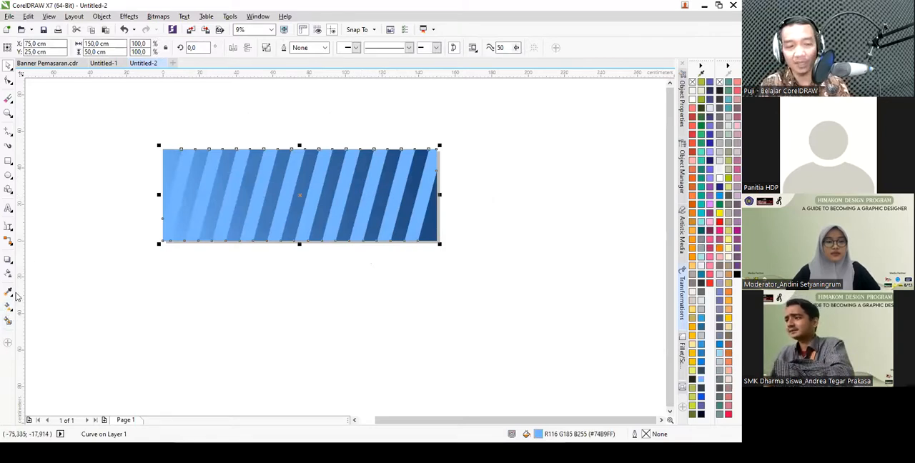
pyautogui.click(9, 276)
pyautogui.click(36, 47)
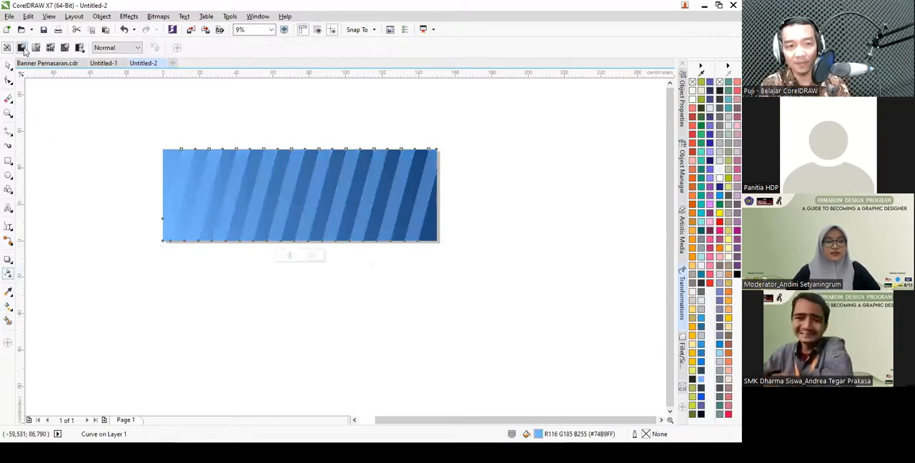
pyautogui.doubleClick(207, 47)
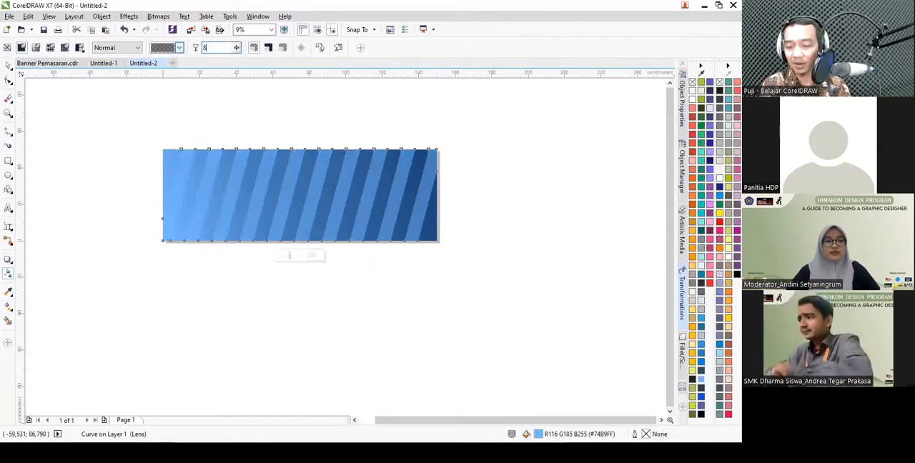
pyautogui.write('85')
pyautogui.press('Return')
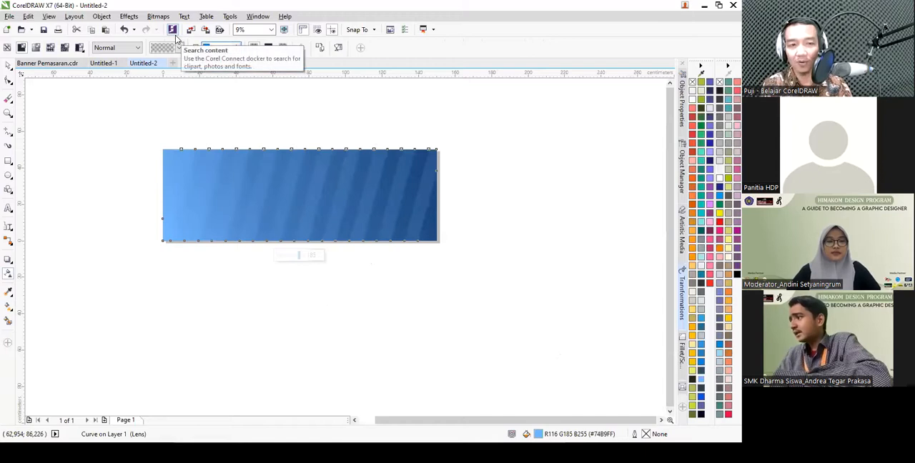
pyautogui.press('space')
pyautogui.click(461, 186)
# - Examine the angled light blue shapes beside the photo in Banner Pemasaran.cdr, and return to the Untitled-2 document
pyautogui.click(47, 63)
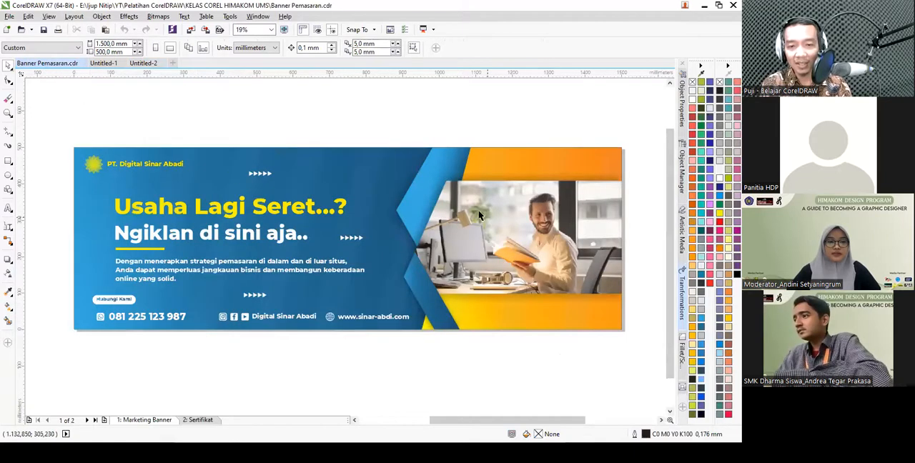
pyautogui.scroll(-1, 427, 194)
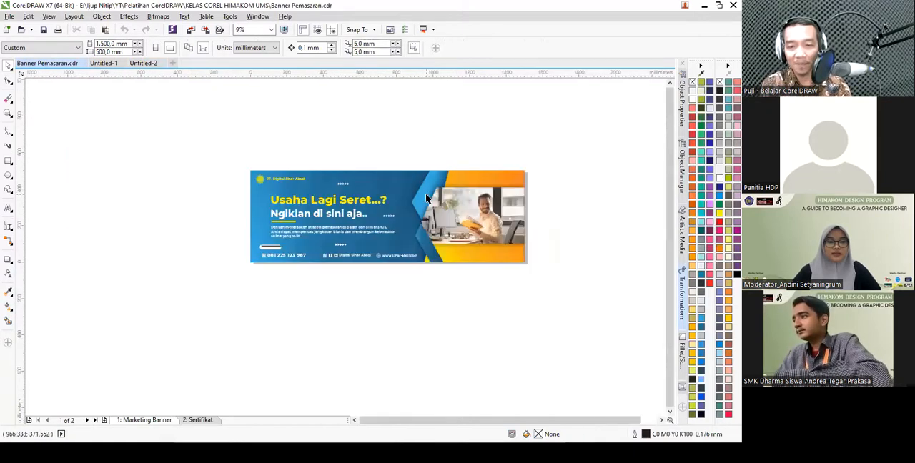
pyautogui.scroll(1, 500, 220)
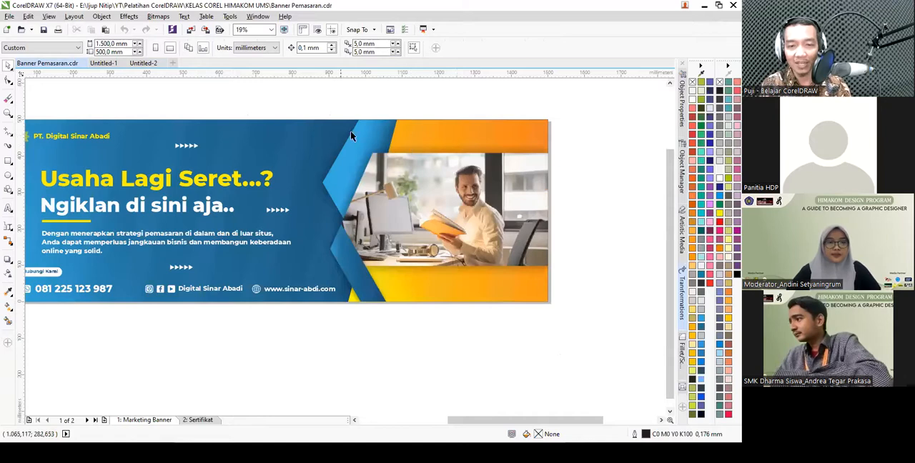
pyautogui.click(141, 63)
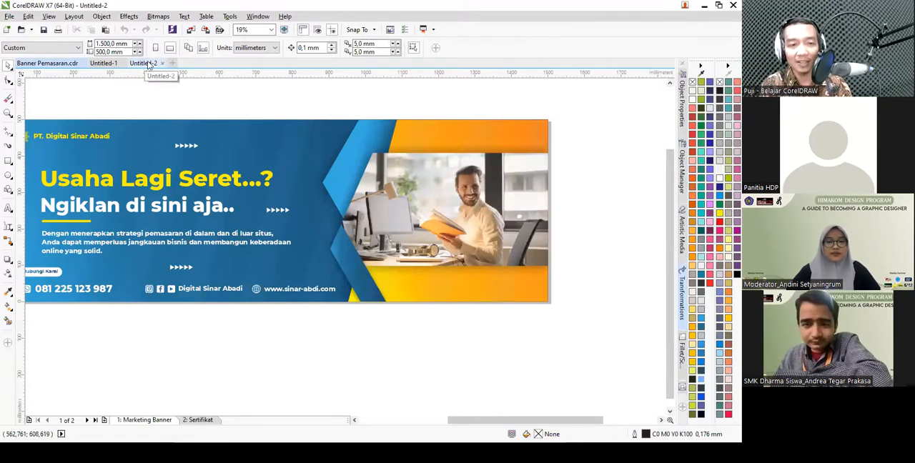
# - Draw a six-sided polygon about 36.3 by 31.4 cm on the darker half of the banner and set its rotation to 330 degrees
pyautogui.click(9, 187)
pyautogui.click(29, 187)
pyautogui.scroll(2, 339, 172)
pyautogui.moveTo(304, 129); pyautogui.dragTo(412, 259)
pyautogui.click(288, 44)
pyautogui.click(369, 135)
pyautogui.moveTo(429, 122); pyautogui.dragTo(455, 162)
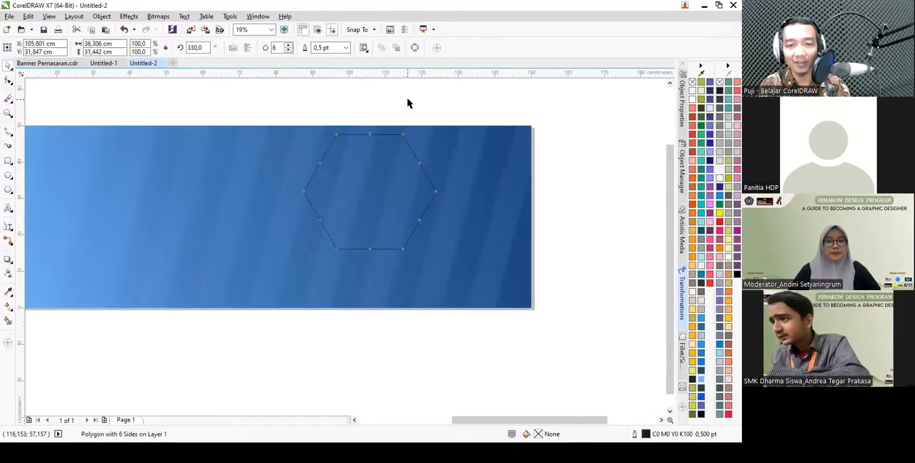
# - Align the hexagon's top edge with the top of the banner background and deselect both objects
pyautogui.click(391, 163)
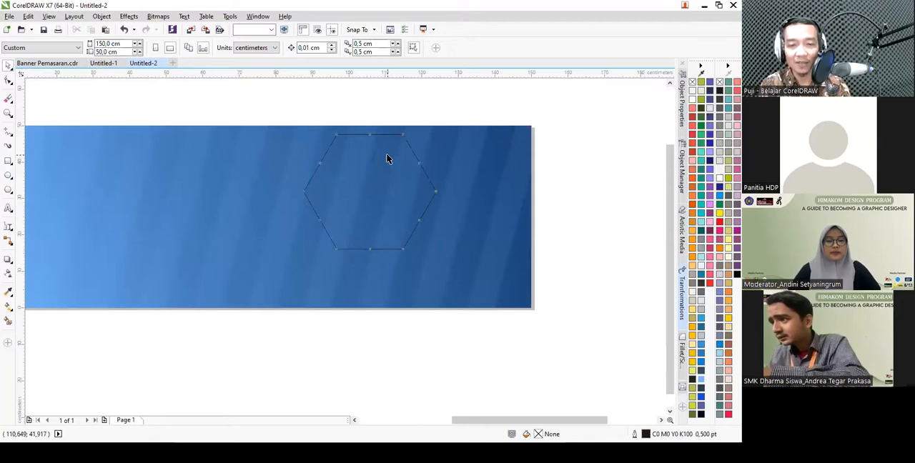
pyautogui.click(386, 158)
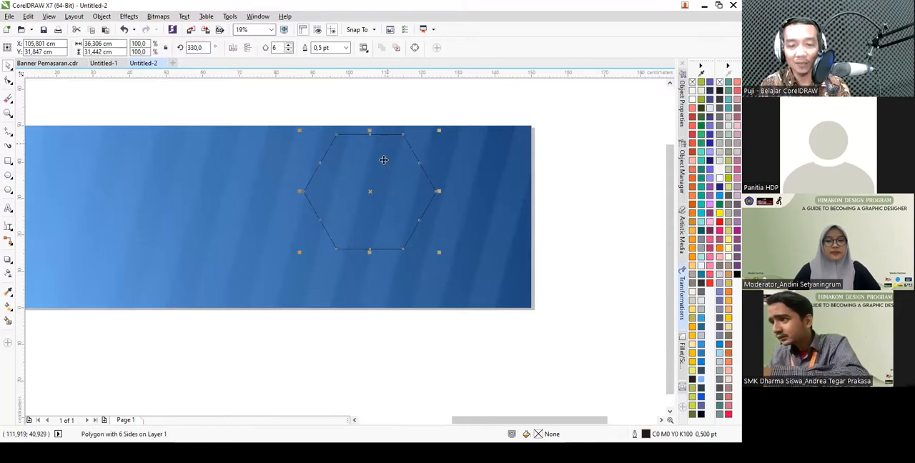
pyautogui.keyDown('shift'); pyautogui.click(444, 148); pyautogui.keyUp('shift')
pyautogui.press('t')
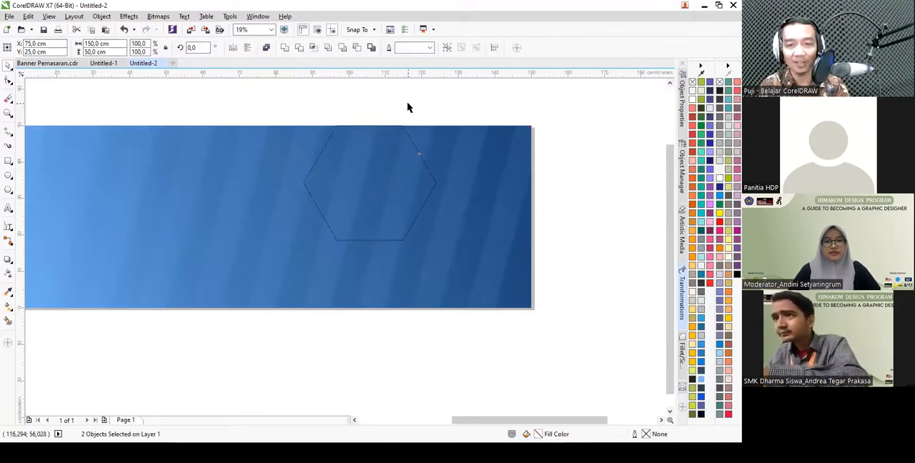
pyautogui.press('Escape')
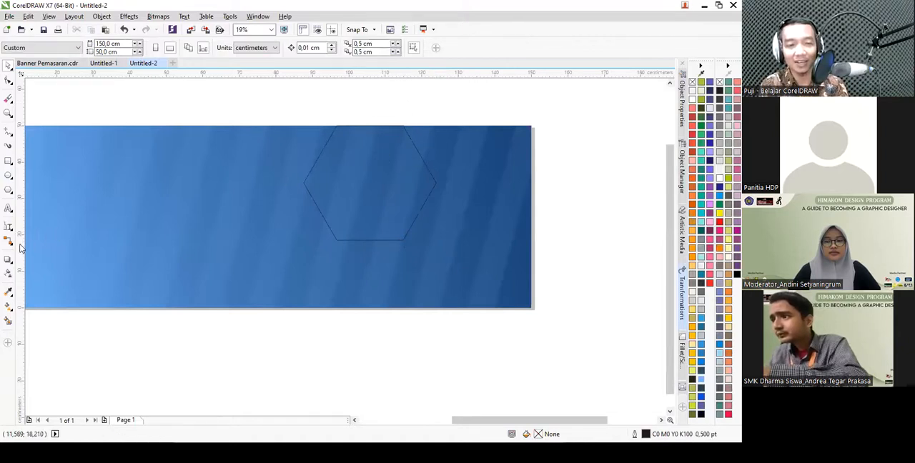
# - Copy the background's gradient fill and missing outline onto the hexagon with the Attributes Eyedropper, and select the hexagon
pyautogui.click(9, 295)
pyautogui.click(32, 302)
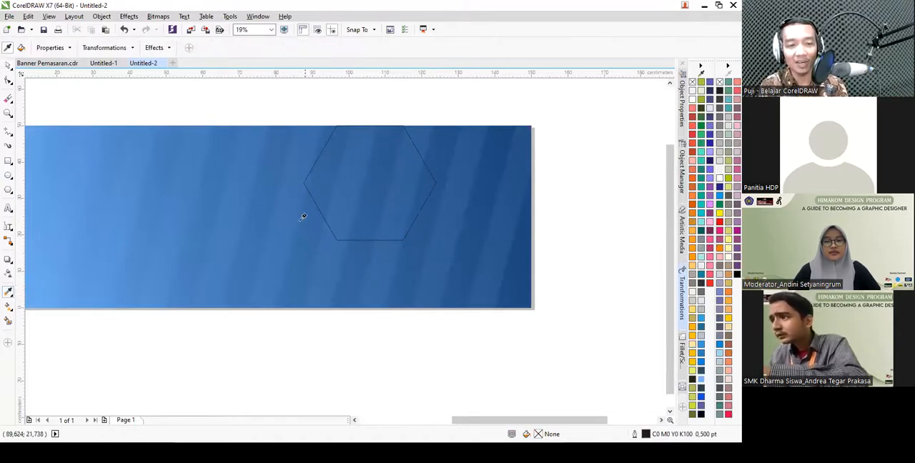
pyautogui.click(323, 182)
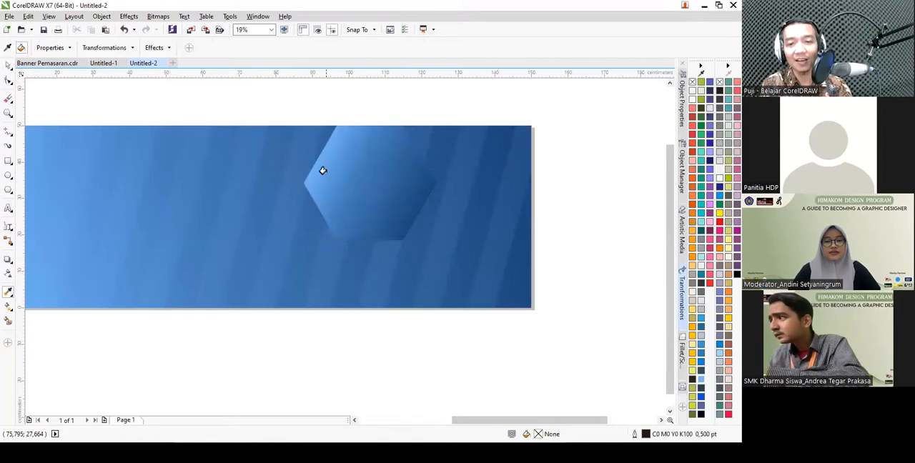
pyautogui.press('space')
pyautogui.click(351, 168)
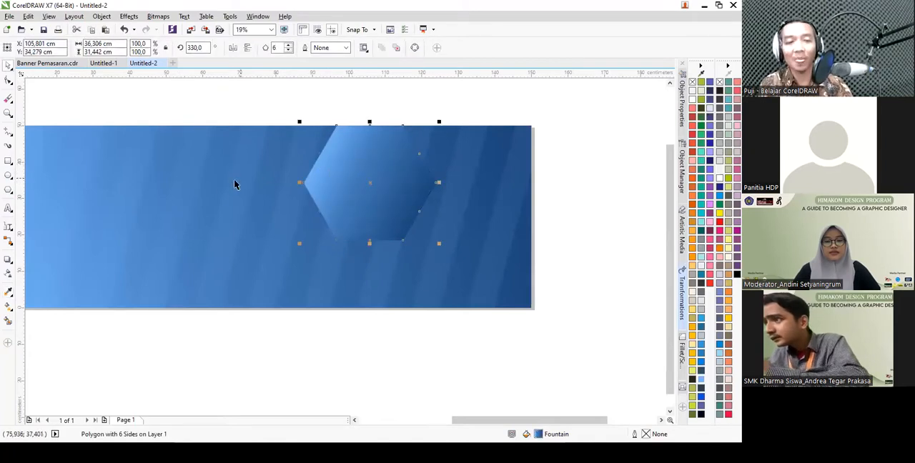
# - Check the orange area in Banner Pemasaran.cdr, and draw a closed four-sided outline about 73.4 by 70.8 cm over the right end of the Untitled-2 banner
pyautogui.click(54, 63)
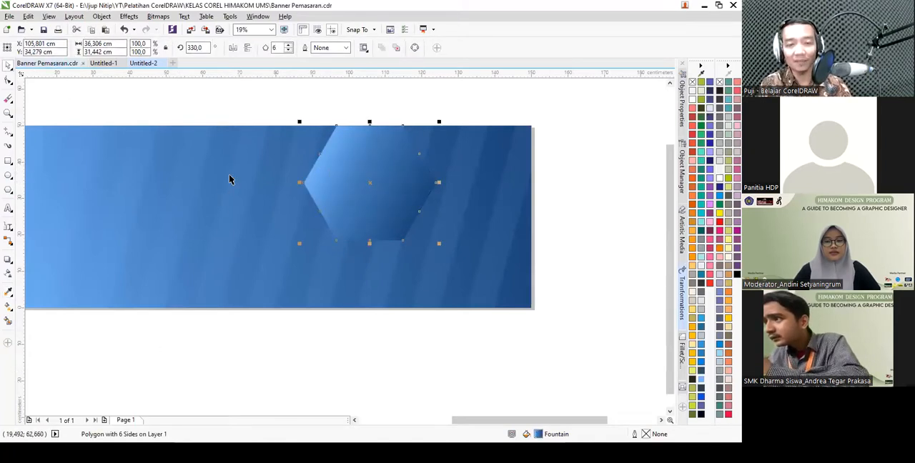
pyautogui.click(147, 65)
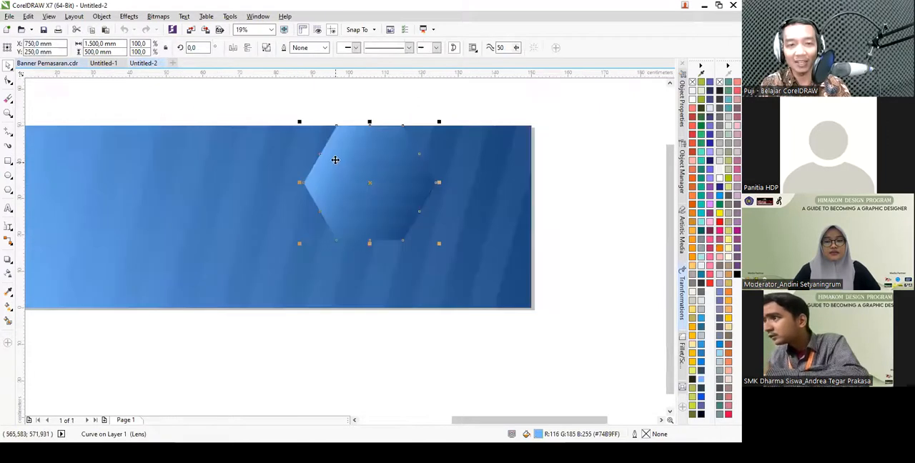
pyautogui.click(62, 64)
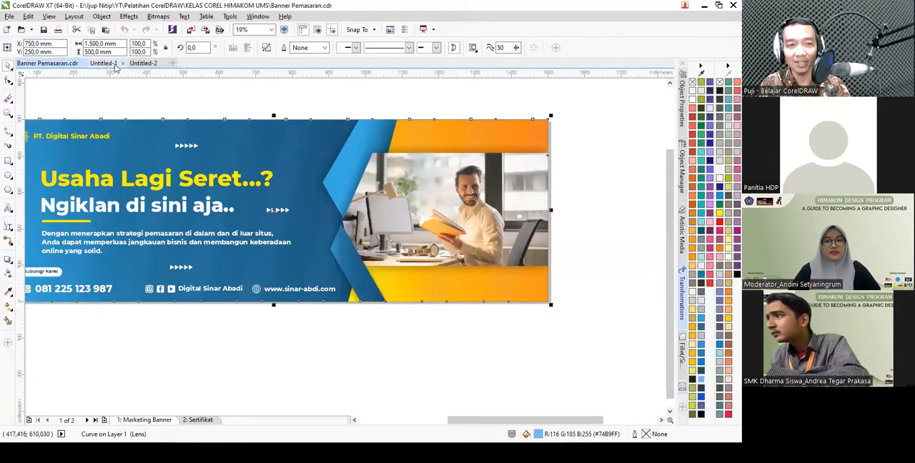
pyautogui.press('F5')
pyautogui.press('Escape')
pyautogui.click(312, 326)
pyautogui.click(373, 96)
pyautogui.click(373, 96)
pyautogui.click(581, 94)
pyautogui.click(581, 94)
pyautogui.doubleClick(558, 354)
pyautogui.click(312, 325)
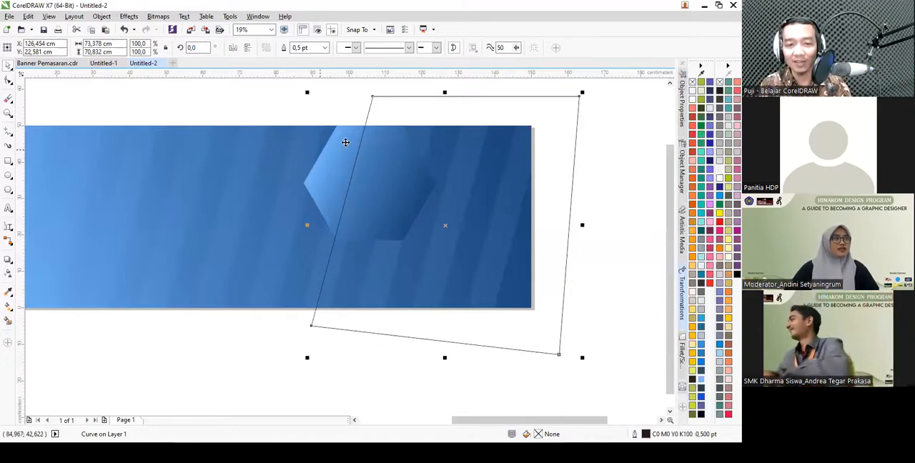
# - Intersect the four-sided outline with the banner background, and start the resulting piece's gradient at its own lower-left corner
pyautogui.keyDown('shift'); pyautogui.click(276, 158); pyautogui.keyUp('shift')
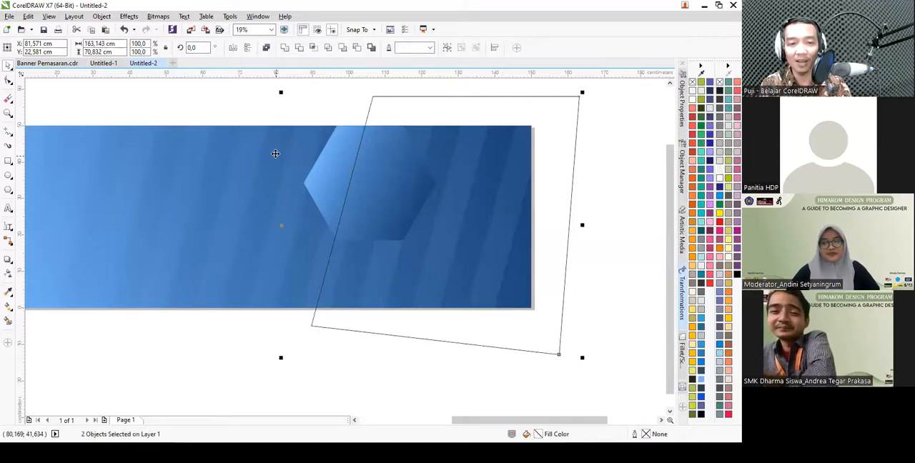
pyautogui.click(312, 47)
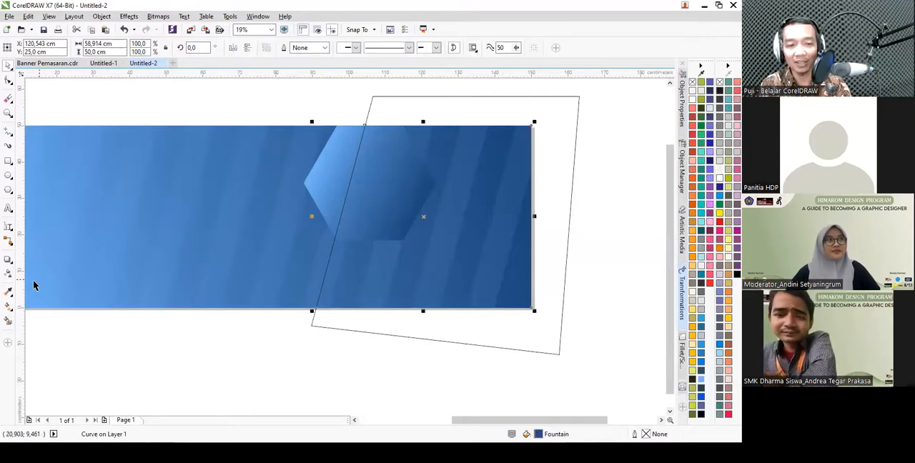
pyautogui.click(8, 309)
pyautogui.click(36, 304)
pyautogui.scroll(-1, 570, 198)
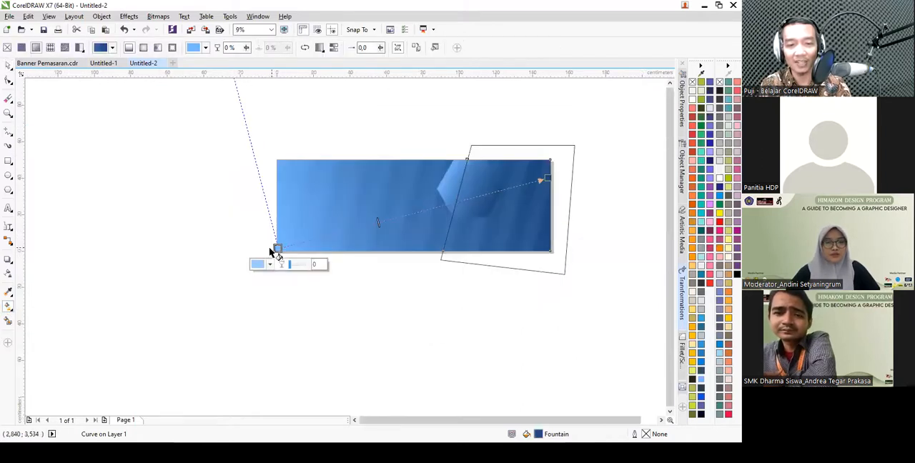
pyautogui.moveTo(278, 248); pyautogui.dragTo(443, 252)
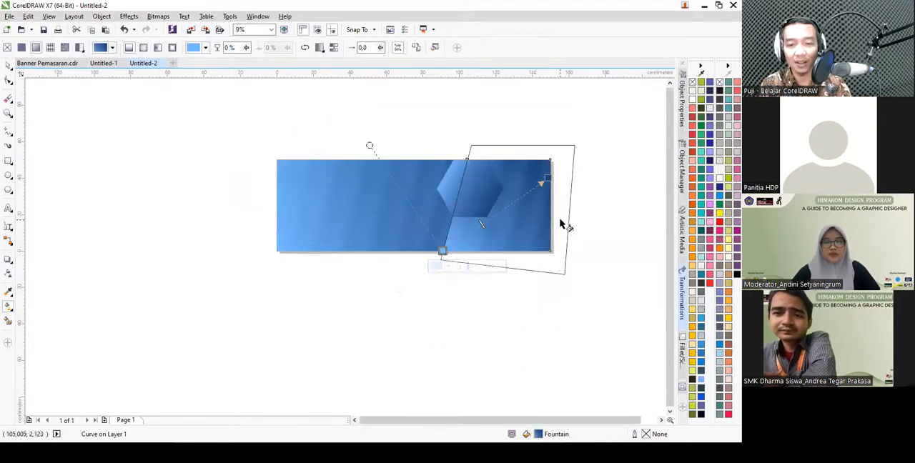
# - Color the intersected piece's gradient from yellow at its lower-left start to orange at its right end
pyautogui.scroll(1, 550, 222)
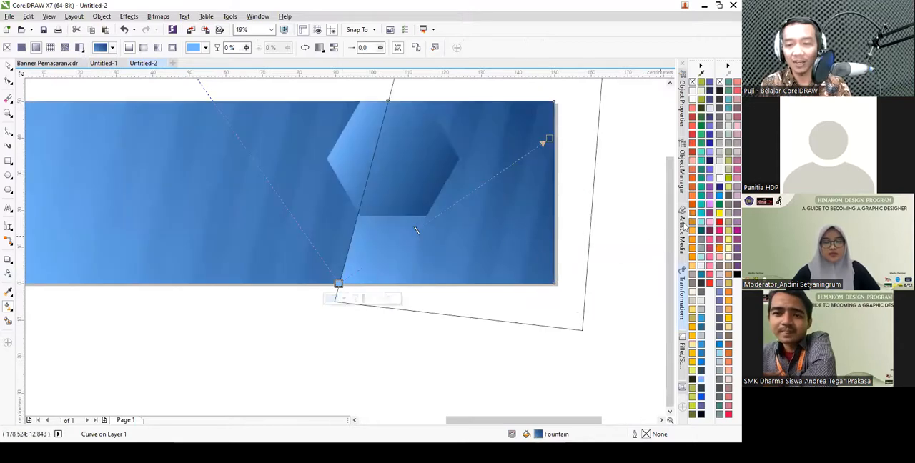
pyautogui.click(720, 213)
pyautogui.click(548, 139)
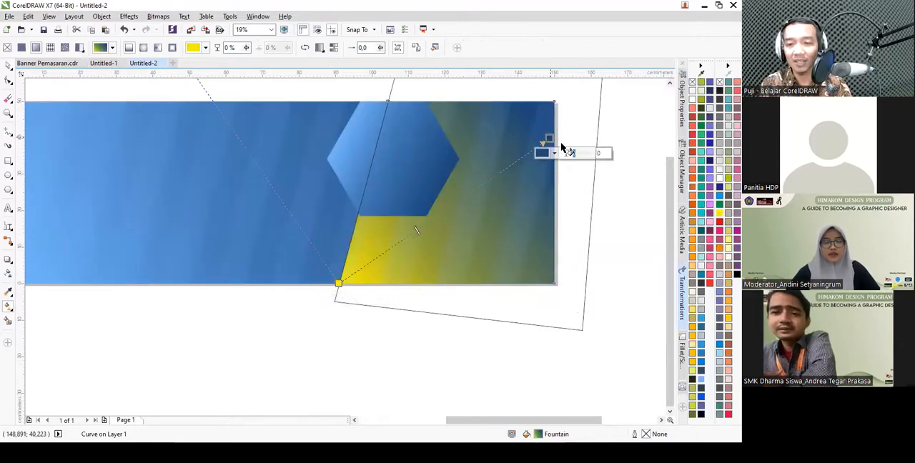
pyautogui.click(720, 251)
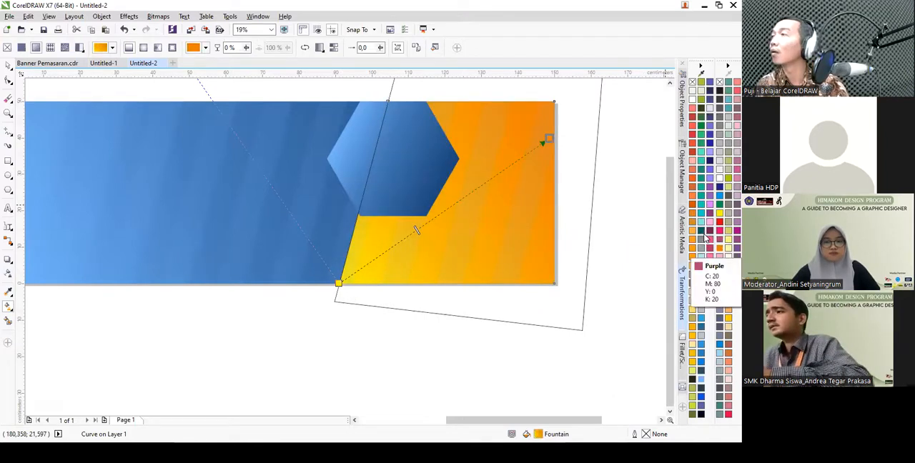
pyautogui.press('space')
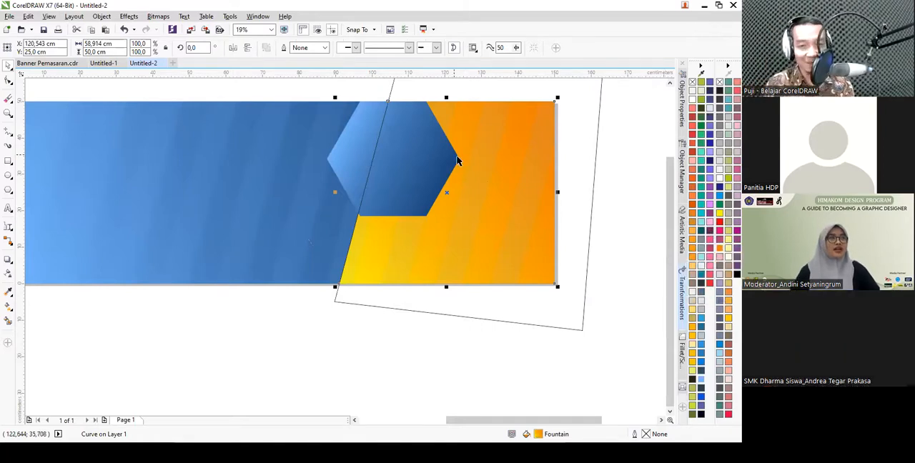
# - Delete the four-sided construction outline around the right end of the banner
pyautogui.click(613, 162)
pyautogui.scroll(-1, 514, 225)
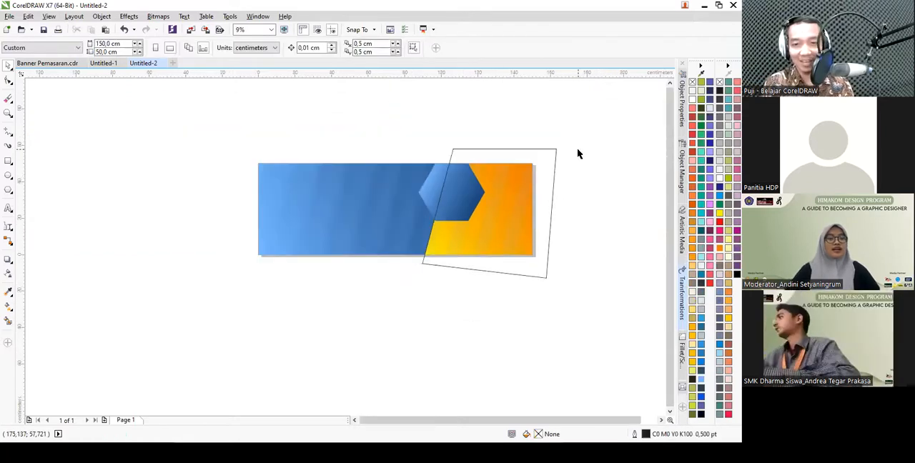
pyautogui.scroll(1, 582, 151)
pyautogui.click(532, 182)
pyautogui.press('Delete')
# - Try moving the orange shape away from the banner's right end, and undo the move
pyautogui.click(439, 281)
pyautogui.press('Escape')
pyautogui.click(442, 239)
pyautogui.moveTo(441, 238); pyautogui.dragTo(603, 212)
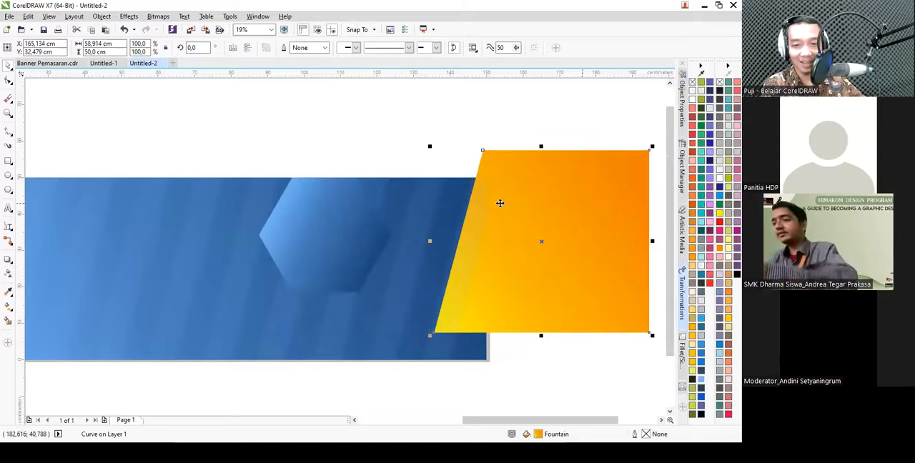
pyautogui.click(124, 30)
# - Bring the orange gradient shape in front of the hexagon and the background stripes
pyautogui.click(343, 107)
pyautogui.click(425, 317)
pyautogui.rightClick(425, 312)
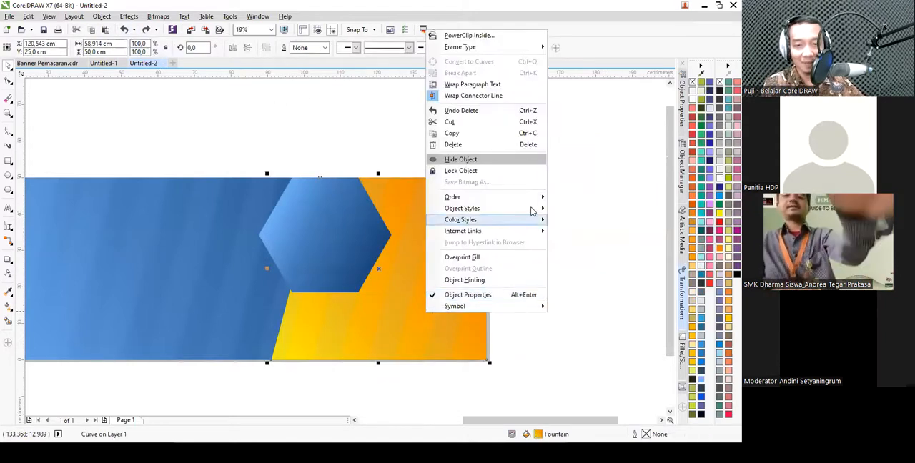
pyautogui.moveTo(541, 200)
pyautogui.click(581, 196)
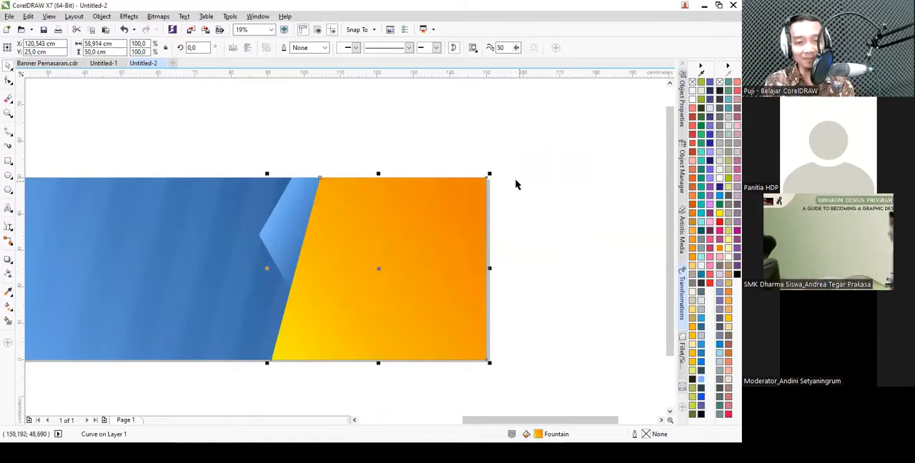
# - Check the photo's shape in Banner Pemasaran.cdr, and draw a rectangle about 60.1 by 27.7 cm across the orange area in Untitled-2
pyautogui.hotkey('alt', 'Tab')
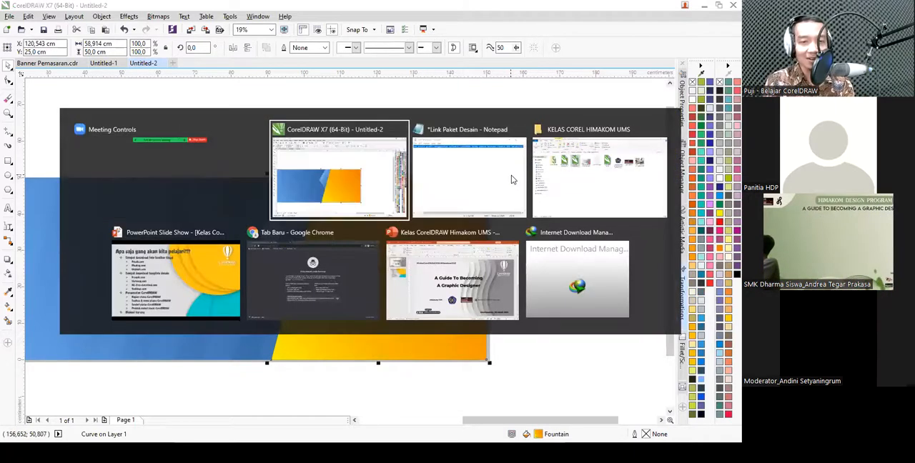
pyautogui.click(46, 64)
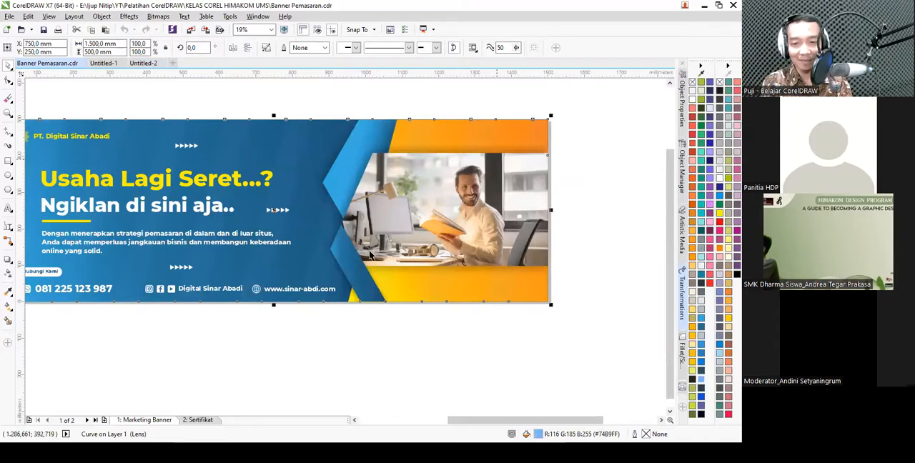
pyautogui.click(141, 66)
pyautogui.click(9, 162)
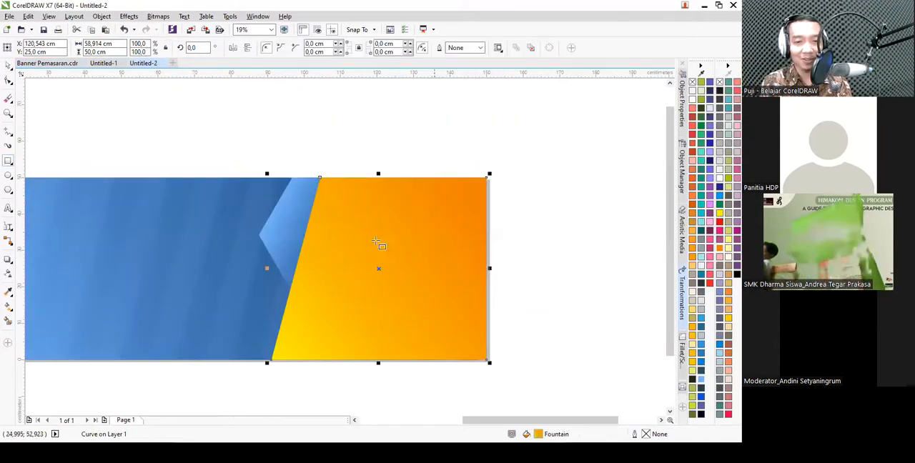
pyautogui.moveTo(486, 224); pyautogui.dragTo(263, 326)
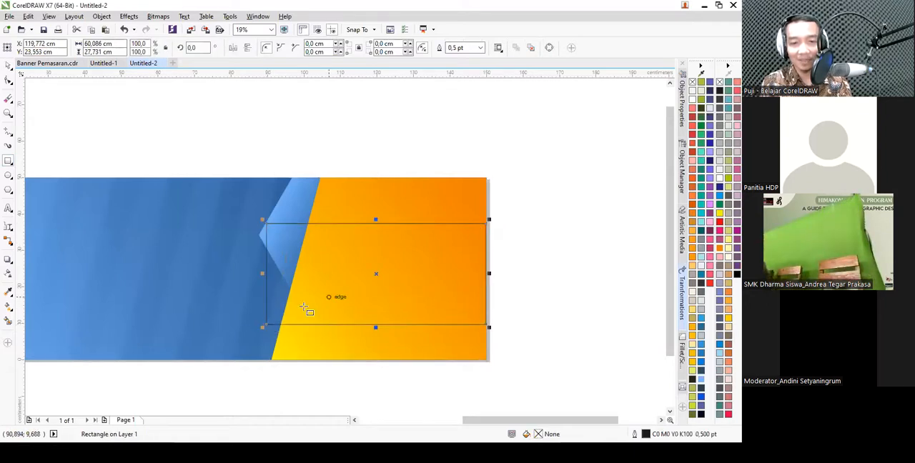
# - Convert the rectangle to curves and shift its upper-left node to the right so the left side slants
pyautogui.click(9, 65)
pyautogui.rightClick(390, 281)
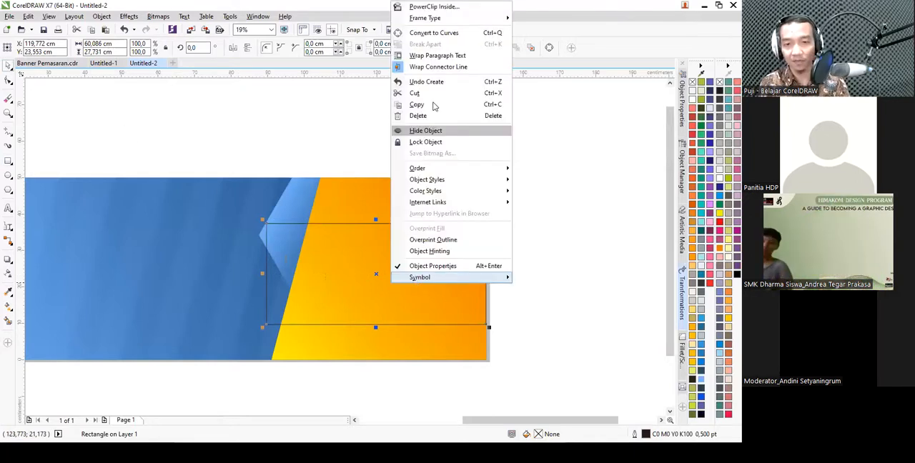
pyautogui.click(434, 104)
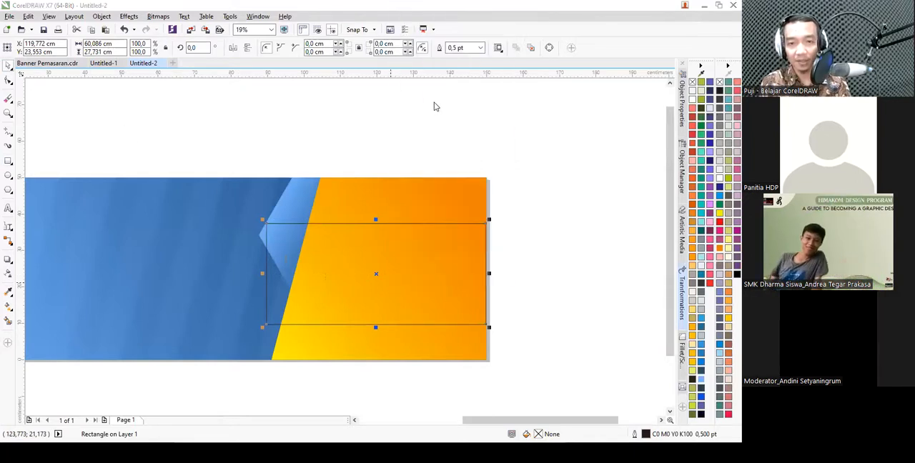
pyautogui.rightClick(434, 264)
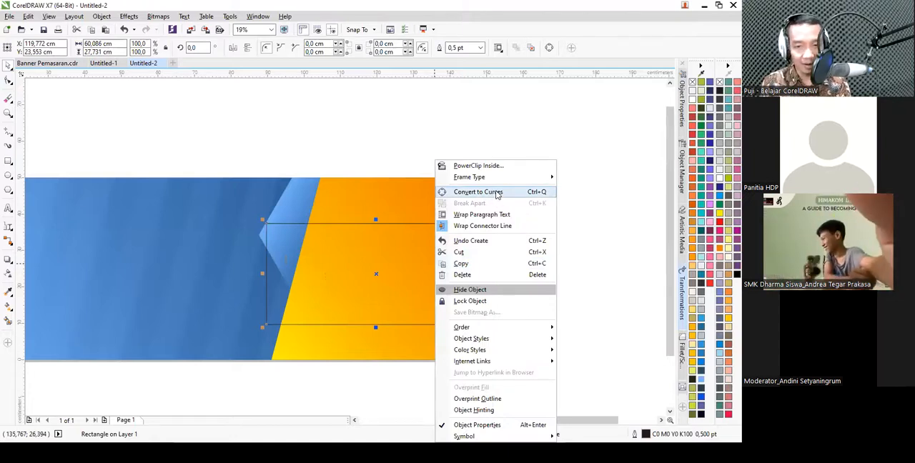
pyautogui.click(497, 193)
pyautogui.press('F10')
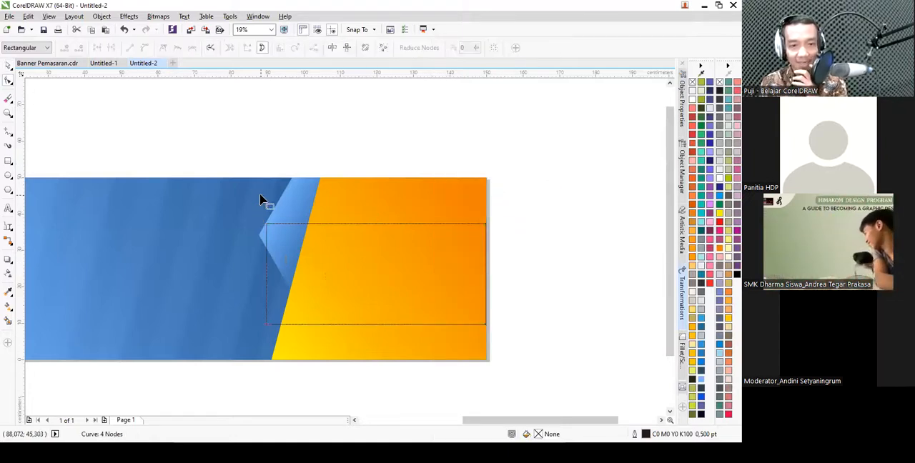
pyautogui.click(271, 236)
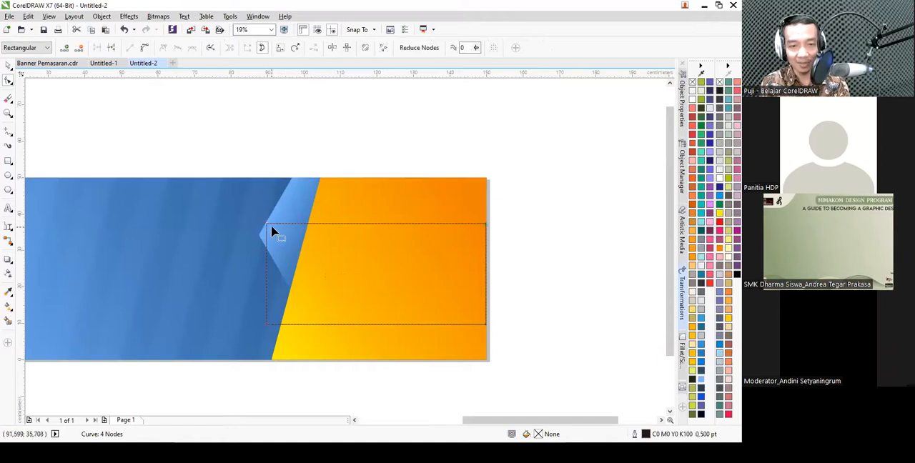
pyautogui.moveTo(268, 226); pyautogui.dragTo(299, 225)
pyautogui.press('space')
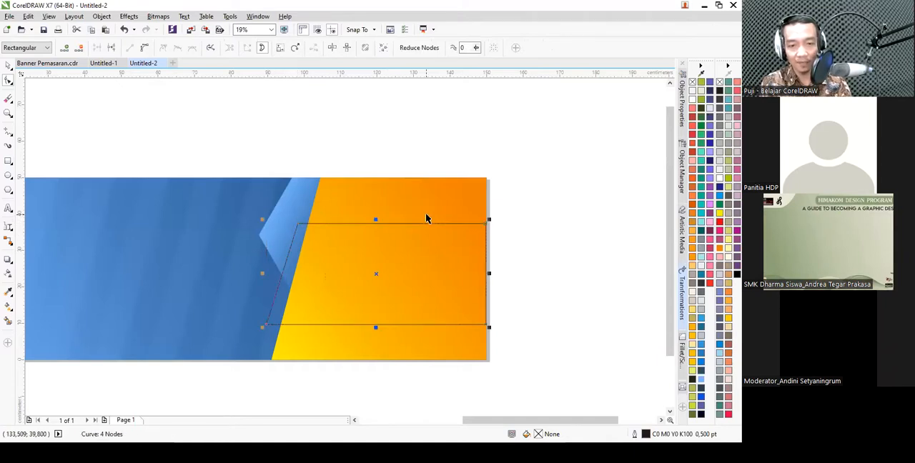
# - Import the Pexels photo of the man at his office desk, about 65.9 by 43.9 cm, and place it at the banner's right end
pyautogui.click(9, 17)
pyautogui.press('Escape')
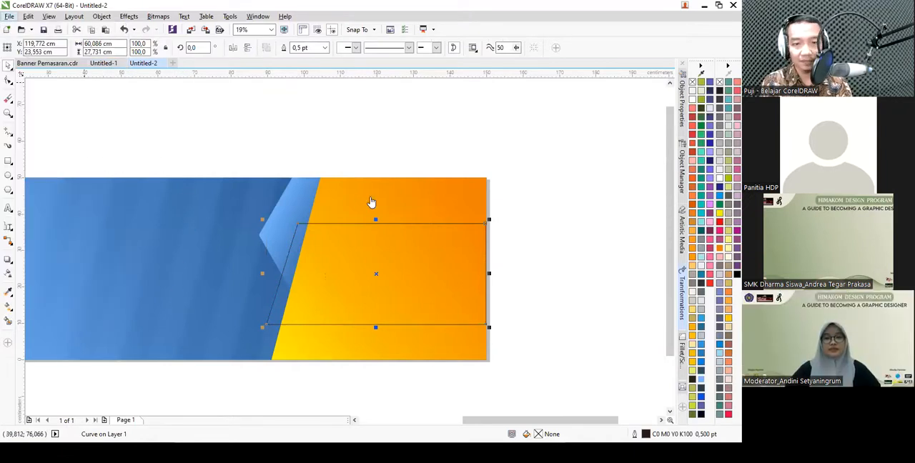
pyautogui.hotkey('ctrl', 'i')
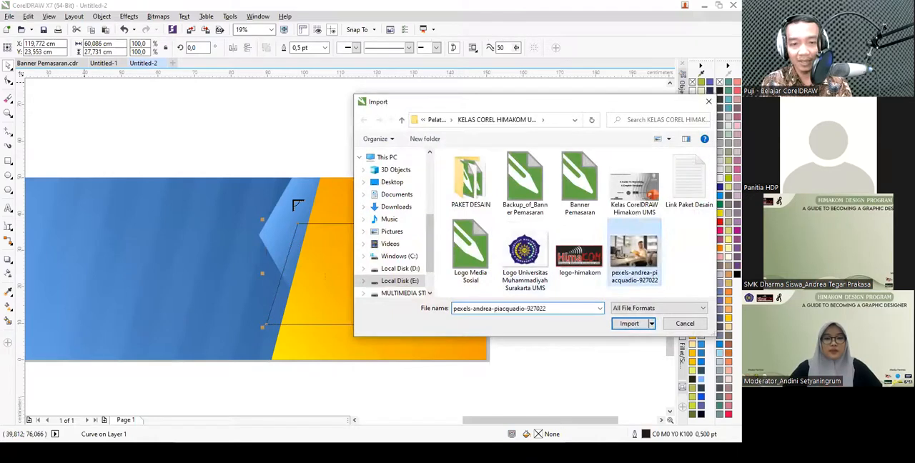
pyautogui.doubleClick(634, 257)
pyautogui.moveTo(492, 359); pyautogui.dragTo(514, 223)
pyautogui.scroll(-1, 319, 207)
pyautogui.scroll(1, 392, 285)
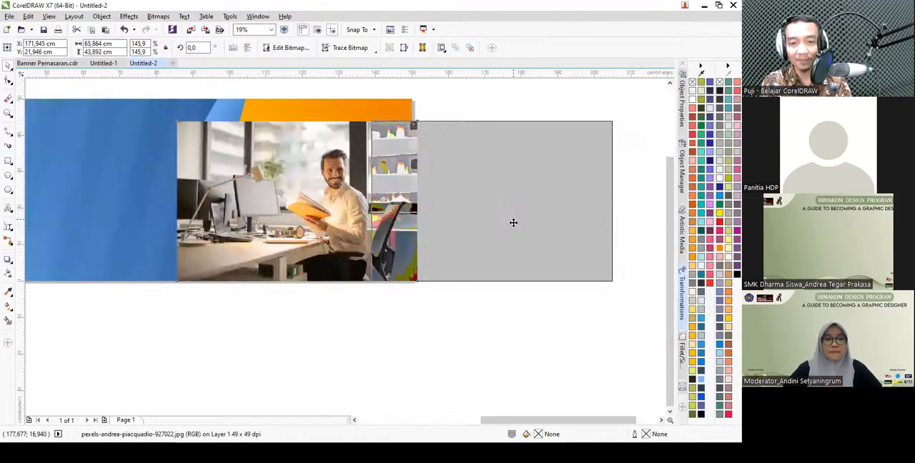
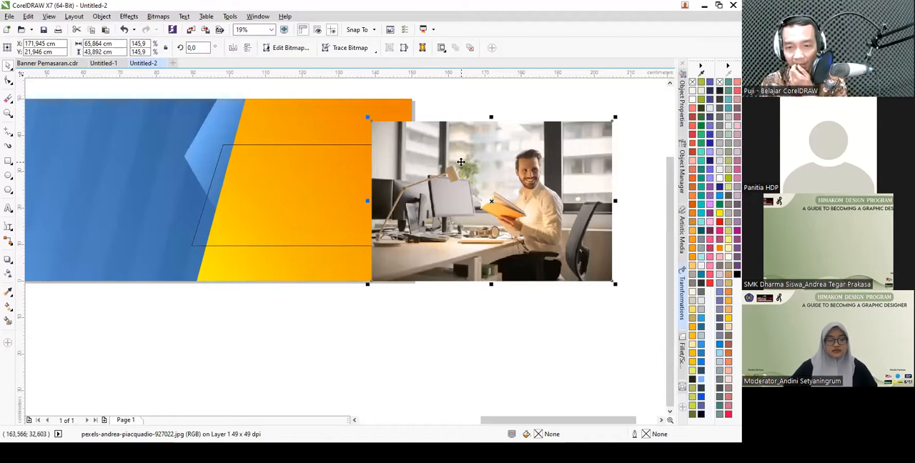
# - Try to place the office photo inside the slanted frame with PowerClip, and undo the placement
pyautogui.click(102, 16)
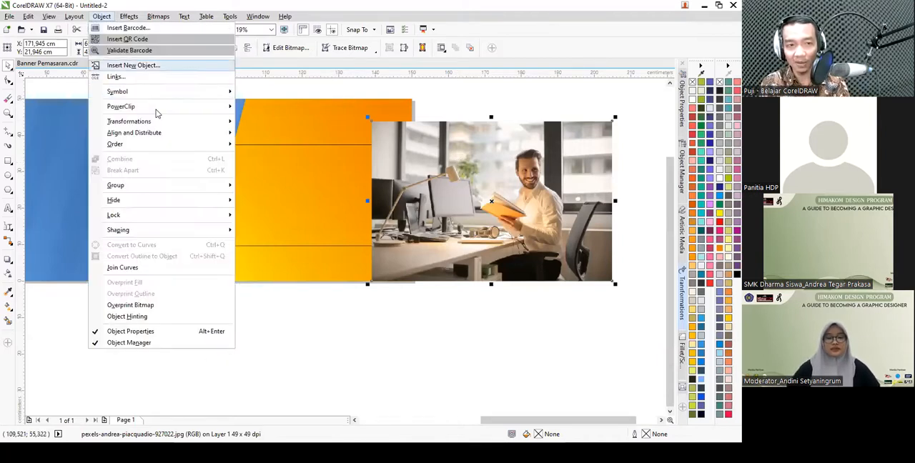
pyautogui.click(270, 109)
pyautogui.click(284, 172)
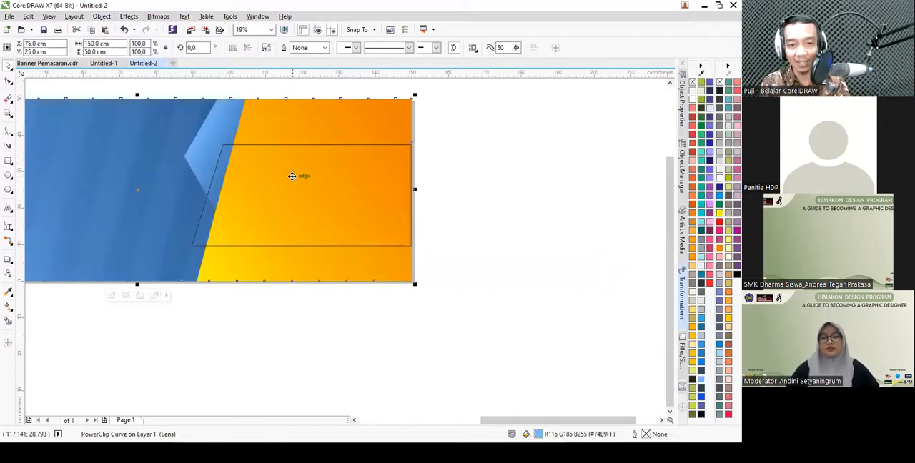
pyautogui.hotkey('ctrl', 'z')
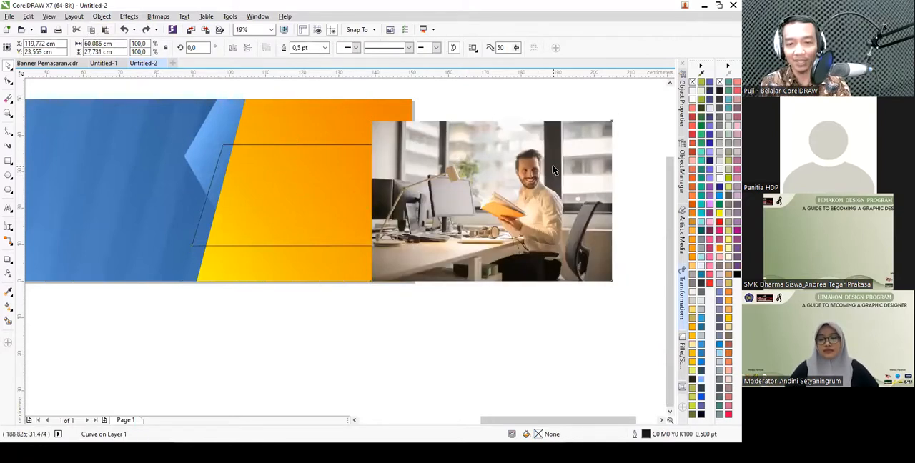
# - PowerClip the office photo into the outlined slanted frame on the orange area
pyautogui.click(554, 172)
pyautogui.click(102, 16)
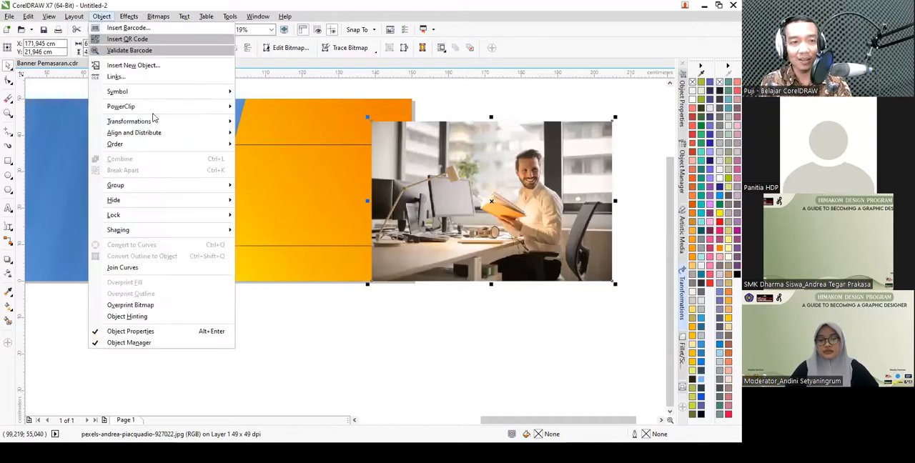
pyautogui.click(261, 106)
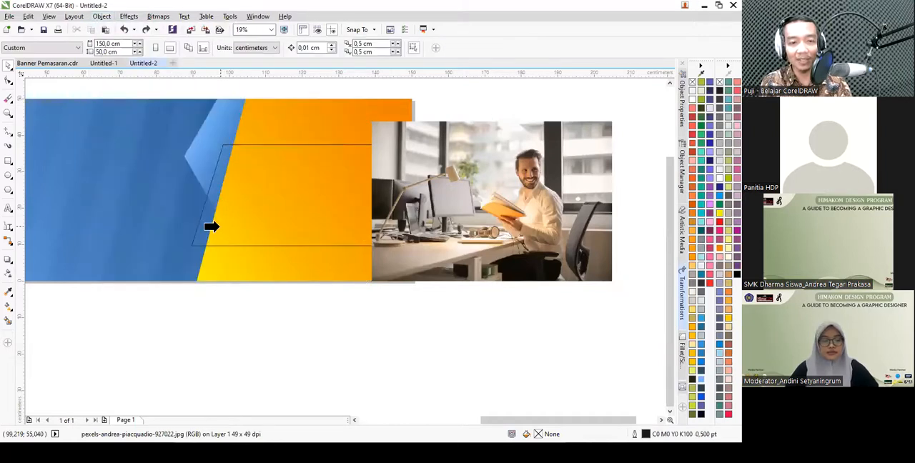
pyautogui.click(231, 235)
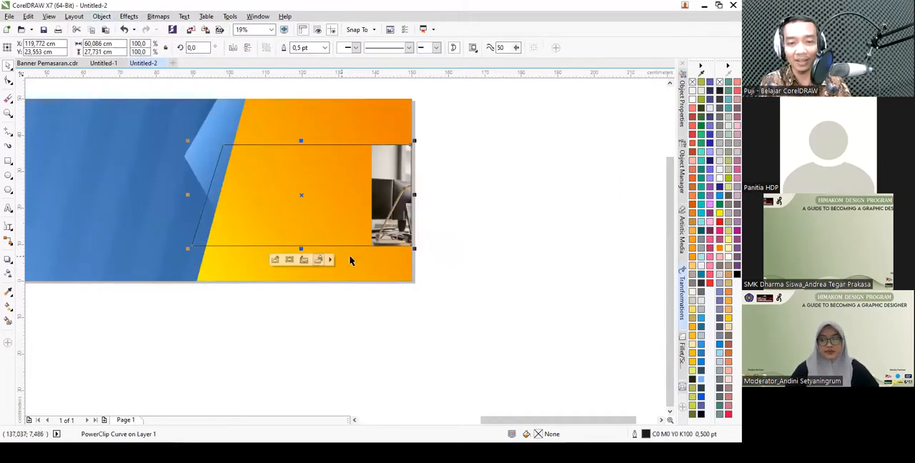
# - Edit the PowerClip contents to move the photo over the whole slanted frame, and finish editing
pyautogui.click(274, 261)
pyautogui.moveTo(486, 203); pyautogui.dragTo(355, 209)
pyautogui.moveTo(417, 271); pyautogui.dragTo(397, 269)
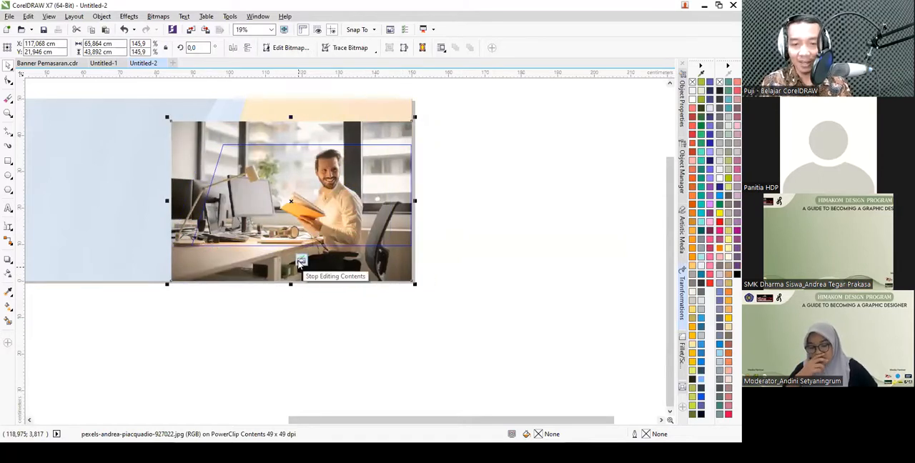
pyautogui.click(300, 262)
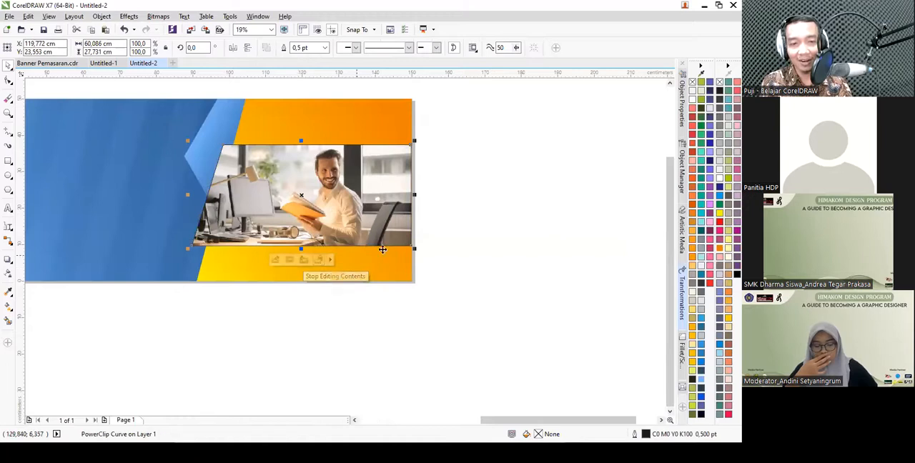
# - Set the outline width of the photo frame to None and deselect it
pyautogui.click(325, 47)
pyautogui.click(306, 60)
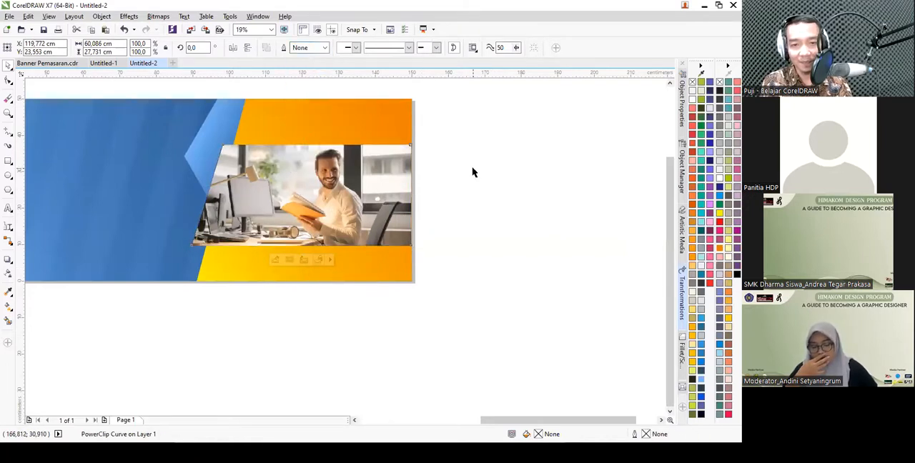
pyautogui.click(472, 172)
pyautogui.scroll(-1, 465, 167)
pyautogui.scroll(1, 381, 188)
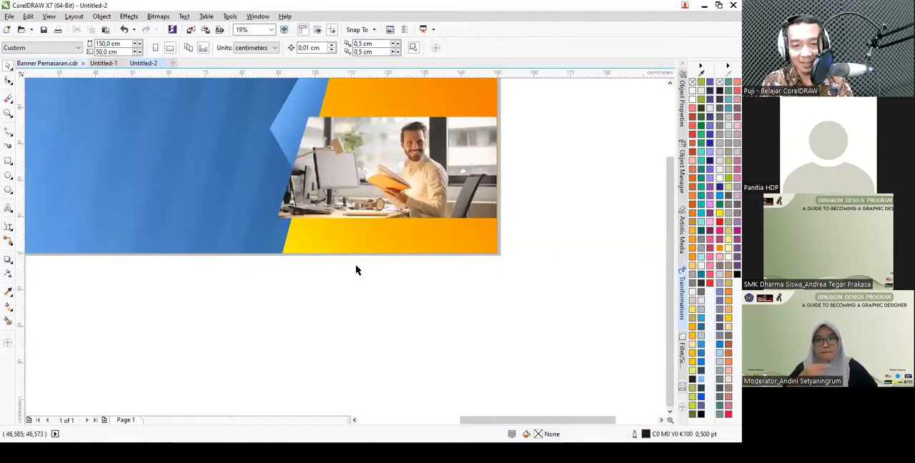
# - In Untitled-2, draw a rectangle about 5.3 × 16.7 cm across the blue panel's slanted edge, down to the page's bottom edge
pyautogui.click(143, 64)
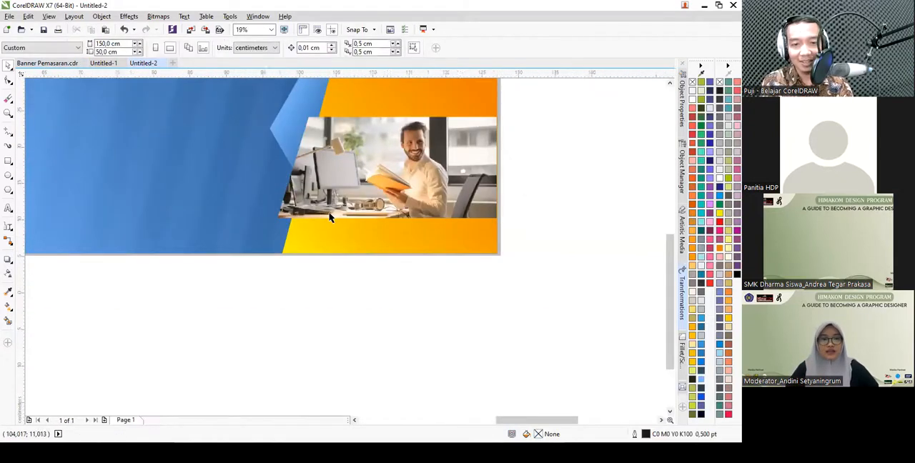
pyautogui.scroll(2, 331, 218)
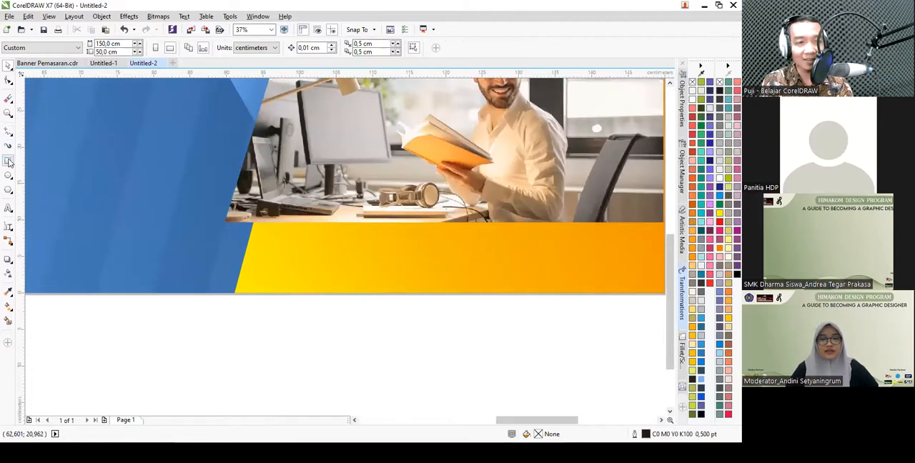
pyautogui.click(9, 161)
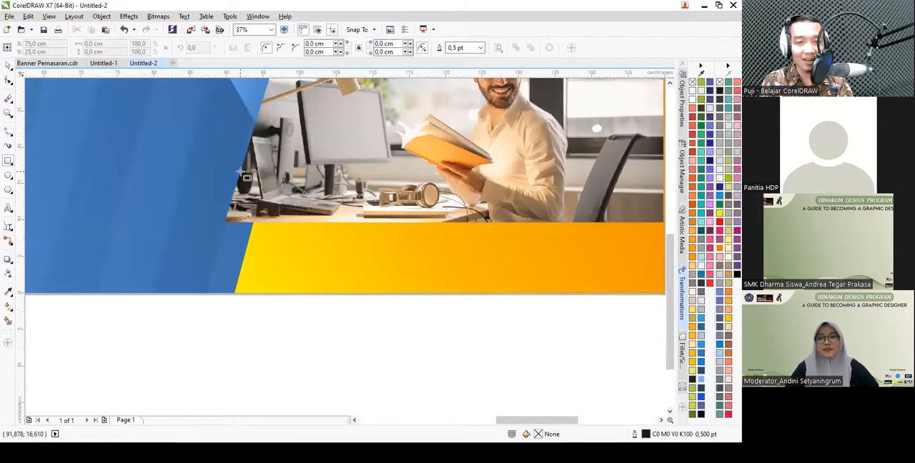
pyautogui.moveTo(241, 172); pyautogui.dragTo(279, 293)
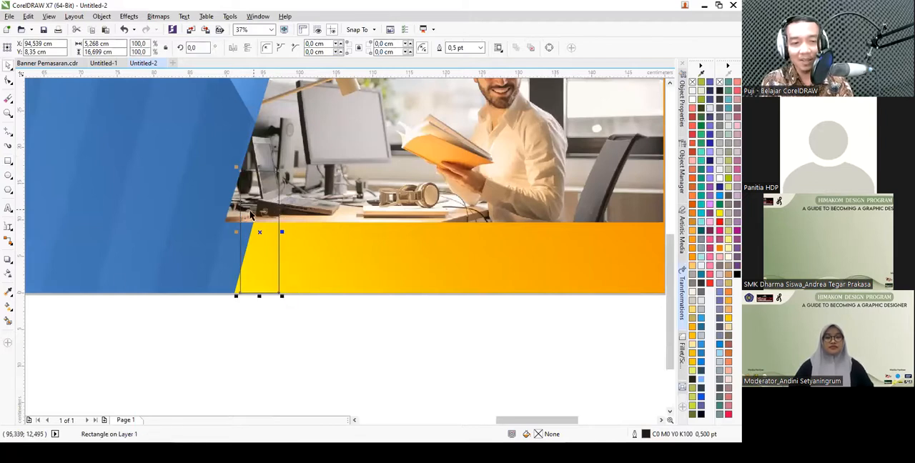
# - Copy the blue gradient fill without outline onto the new rectangle with the Attributes Eyedropper, and convert it to curves
pyautogui.click(10, 292)
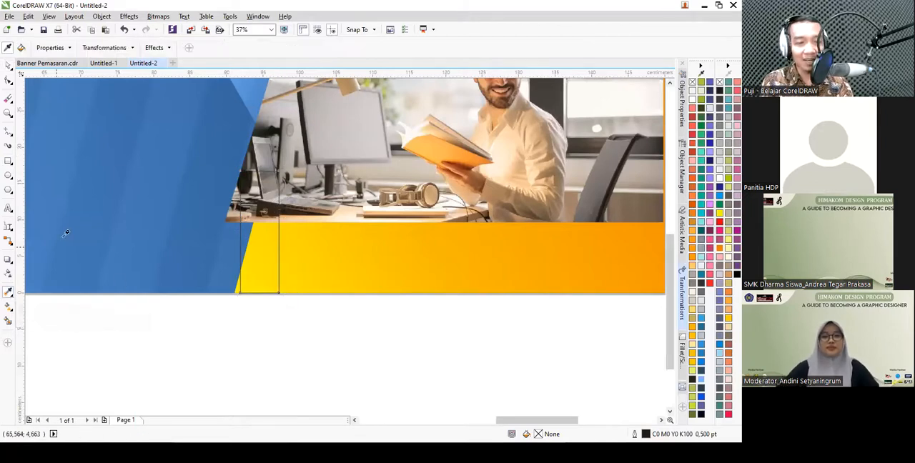
pyautogui.click(253, 238)
pyautogui.press('space')
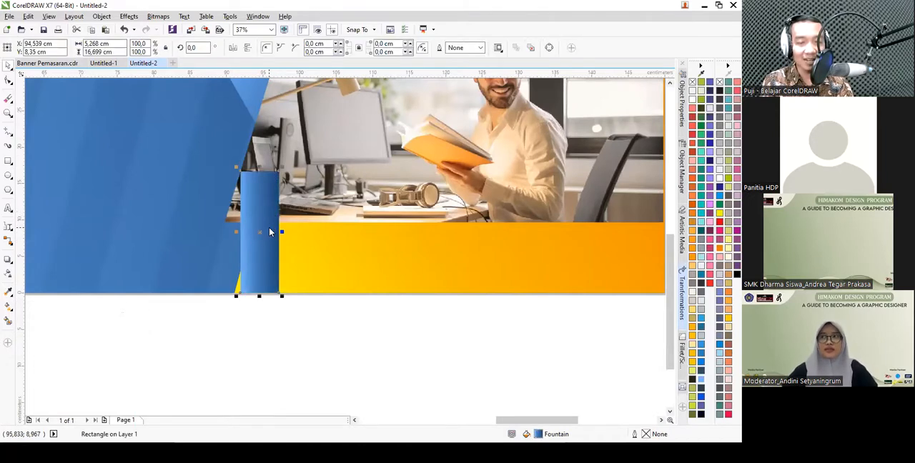
pyautogui.rightClick(270, 233)
pyautogui.click(289, 193)
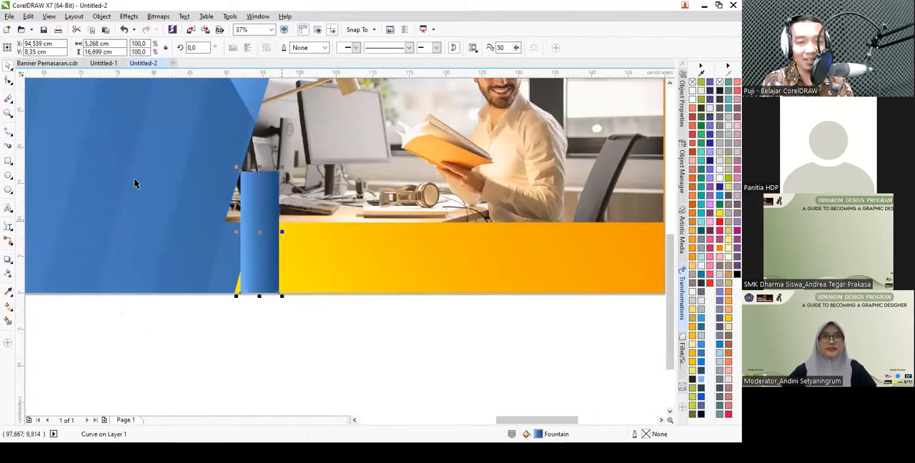
# - Reshape the blue rectangle's four nodes into a folded ribbon from the photo's lower slanted edge and corner to the page bottom
pyautogui.scroll(1, 283, 222)
pyautogui.click(9, 81)
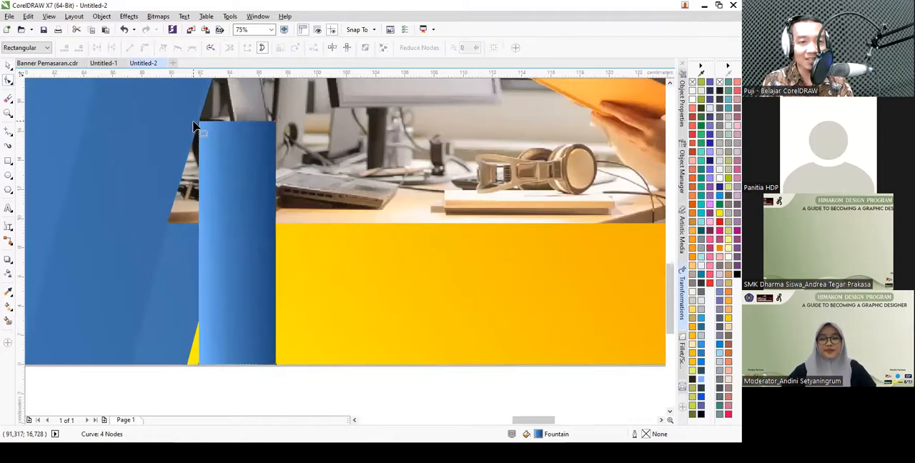
pyautogui.moveTo(201, 128); pyautogui.dragTo(167, 226)
pyautogui.moveTo(276, 128); pyautogui.dragTo(201, 125)
pyautogui.moveTo(204, 127); pyautogui.dragTo(203, 125)
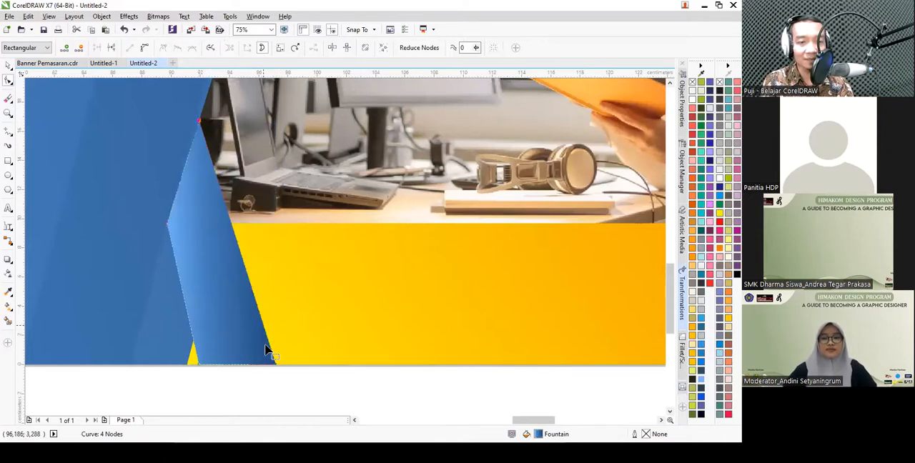
pyautogui.moveTo(274, 365); pyautogui.dragTo(299, 365)
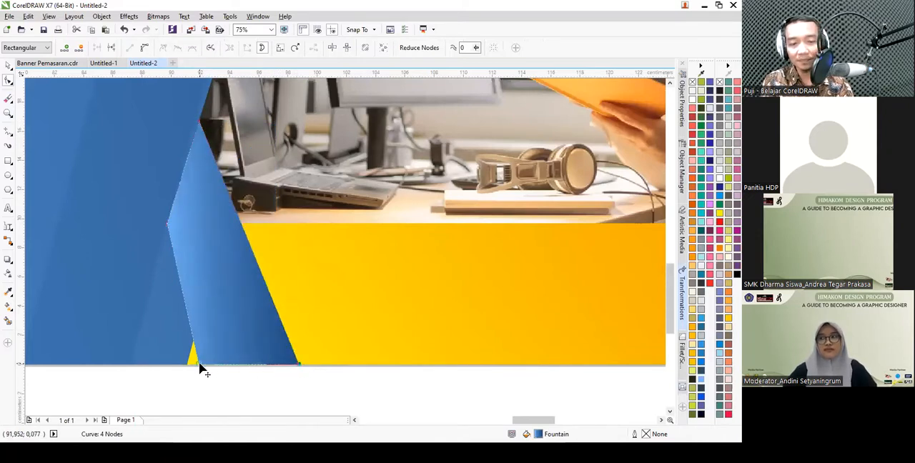
pyautogui.moveTo(200, 364); pyautogui.dragTo(185, 366)
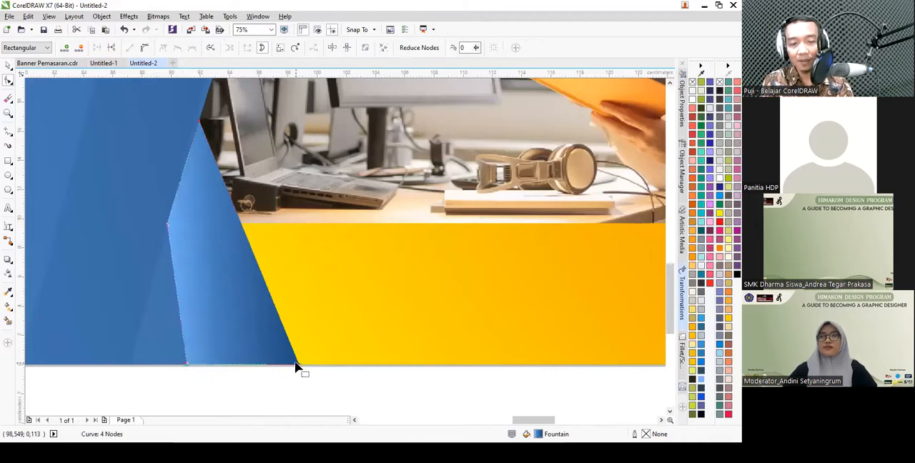
pyautogui.moveTo(298, 366); pyautogui.dragTo(260, 365)
pyautogui.press('space')
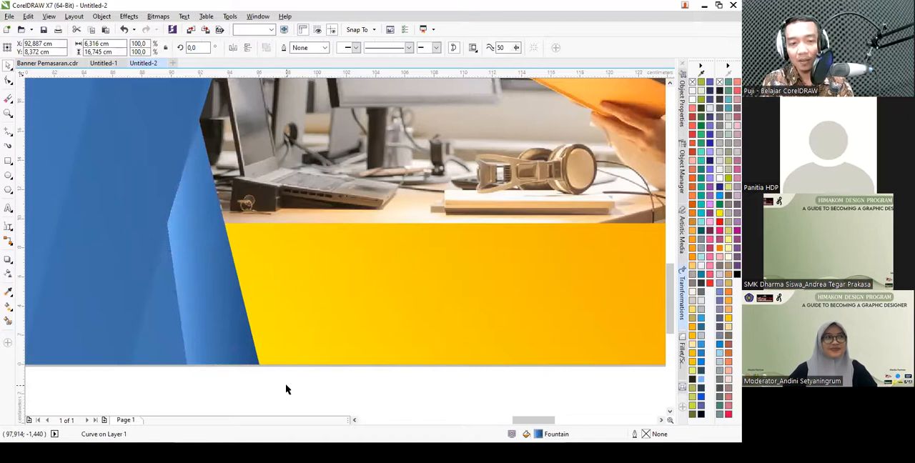
pyautogui.click(286, 385)
pyautogui.scroll(-2, 327, 276)
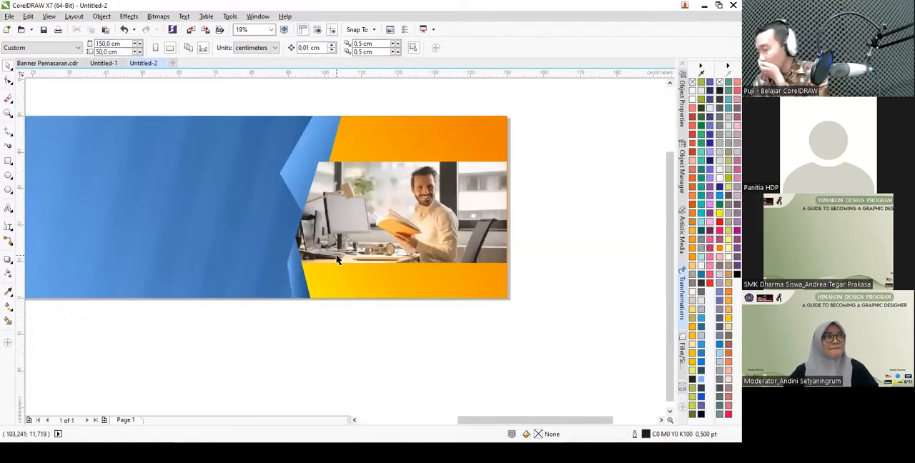
# - Compare the design with the finished banner in Banner Pemasaran.cdr, examining its flower logo and company name, and return to Untitled-2
pyautogui.scroll(-1, 336, 237)
pyautogui.scroll(1, 214, 218)
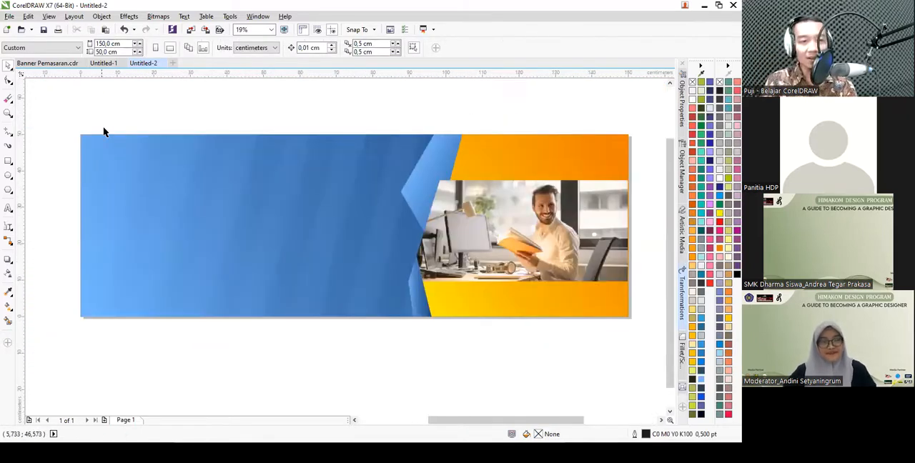
pyautogui.click(47, 63)
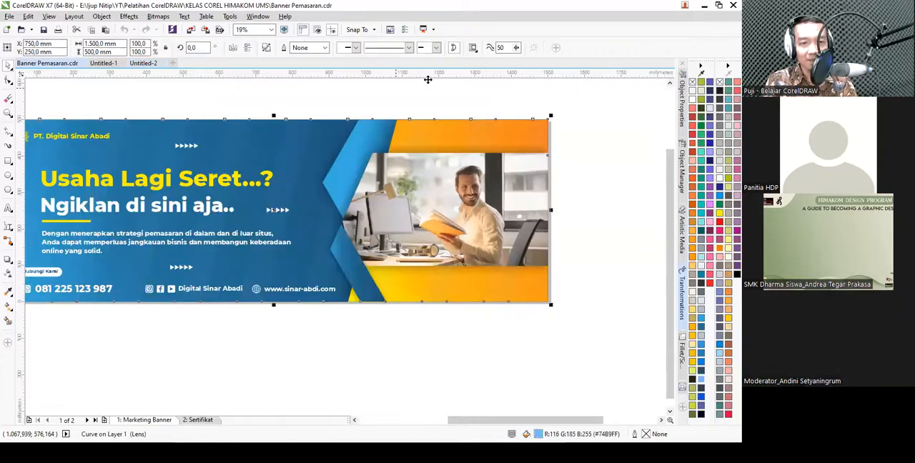
pyautogui.scroll(-1, 311, 162)
pyautogui.scroll(2, 172, 140)
pyautogui.scroll(1, 201, 150)
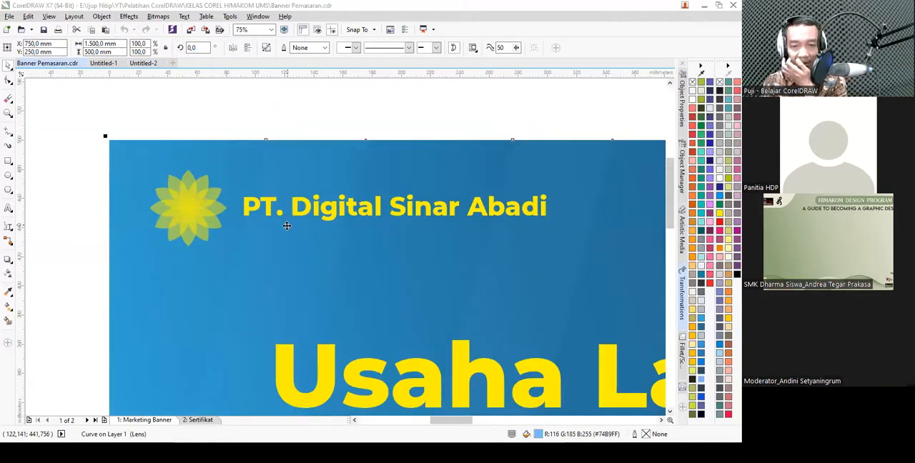
pyautogui.click(143, 63)
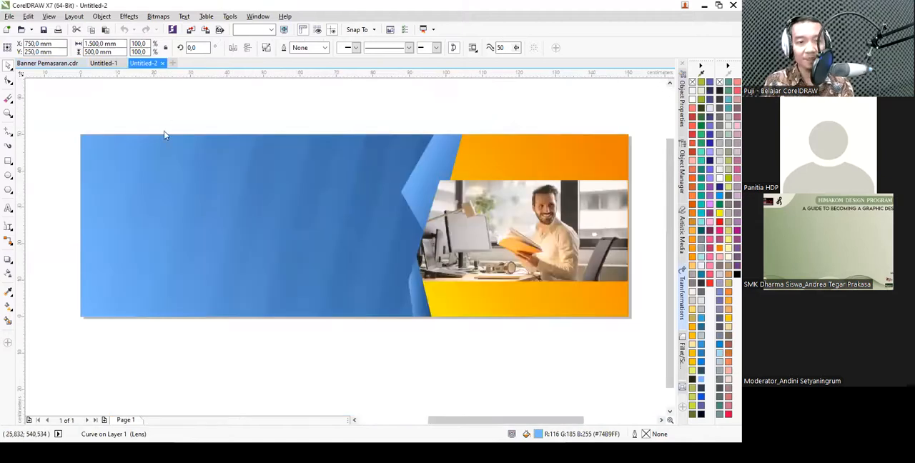
# - Draw a circle about 4.9 cm wide near the banner's upper-left corner and place a partly overlapping copy beside it
pyautogui.scroll(2, 85, 142)
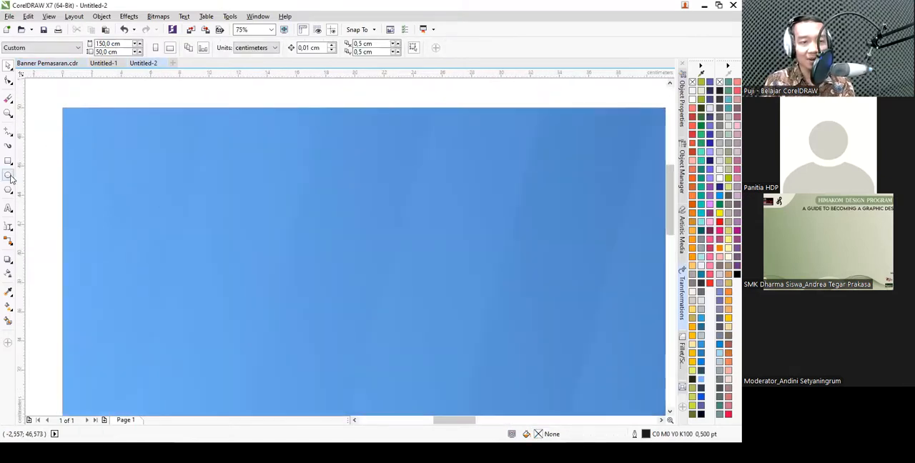
pyautogui.click(8, 176)
pyautogui.click(39, 174)
pyautogui.moveTo(98, 136); pyautogui.dragTo(168, 213)
pyautogui.press('space')
pyautogui.moveTo(207, 185); pyautogui.dragTo(206, 185)
pyautogui.rightClick(207, 185)
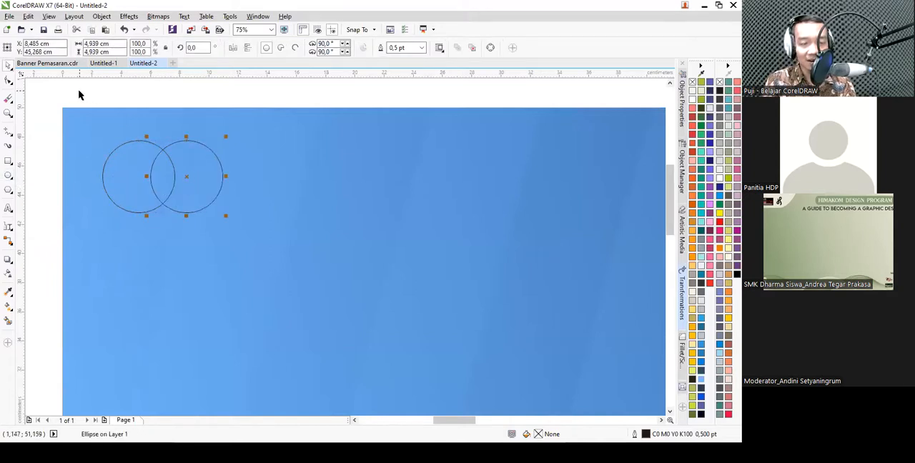
# - Intersect the two circles to create a petal from their overlap, and fill it yellow (C0 M0 Y100 K0)
pyautogui.moveTo(79, 95); pyautogui.dragTo(261, 256)
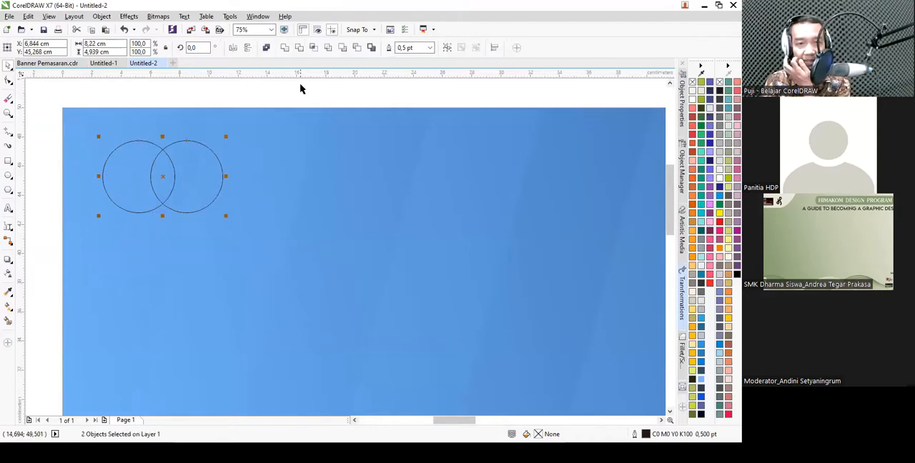
pyautogui.click(313, 49)
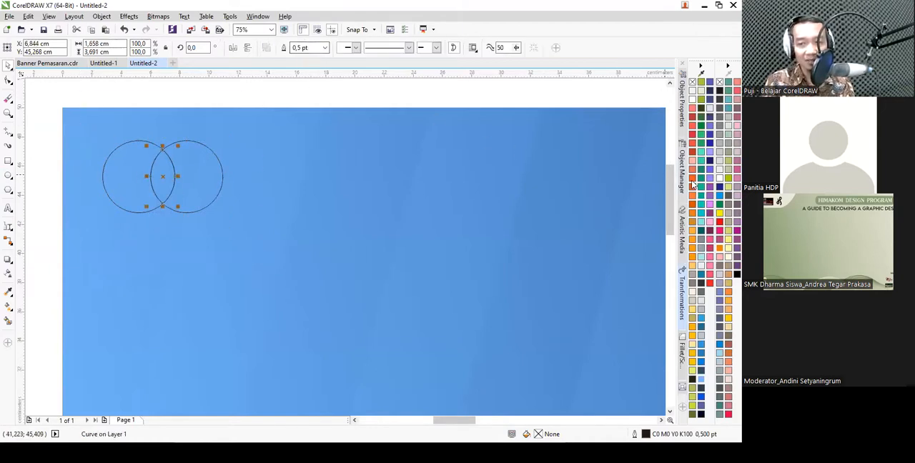
pyautogui.click(720, 214)
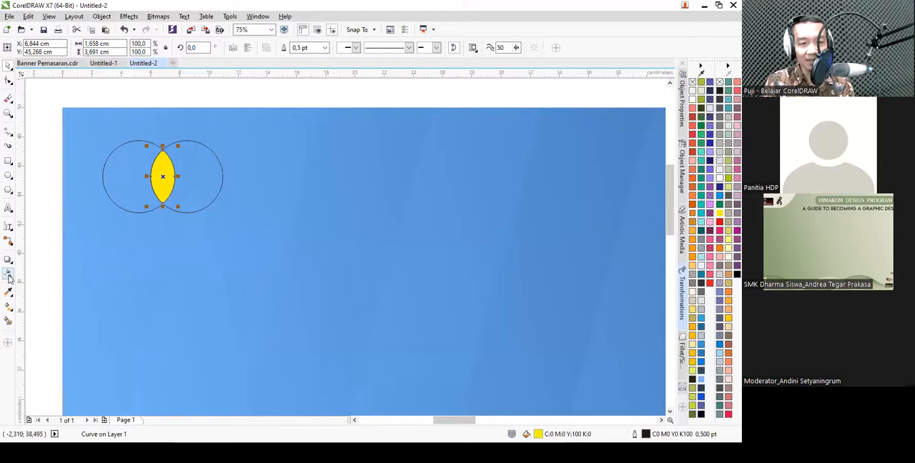
# - Apply a uniform transparency of 50 to the yellow petal, trying the Subtract merge mode and then setting Multiply
pyautogui.click(8, 276)
pyautogui.click(20, 49)
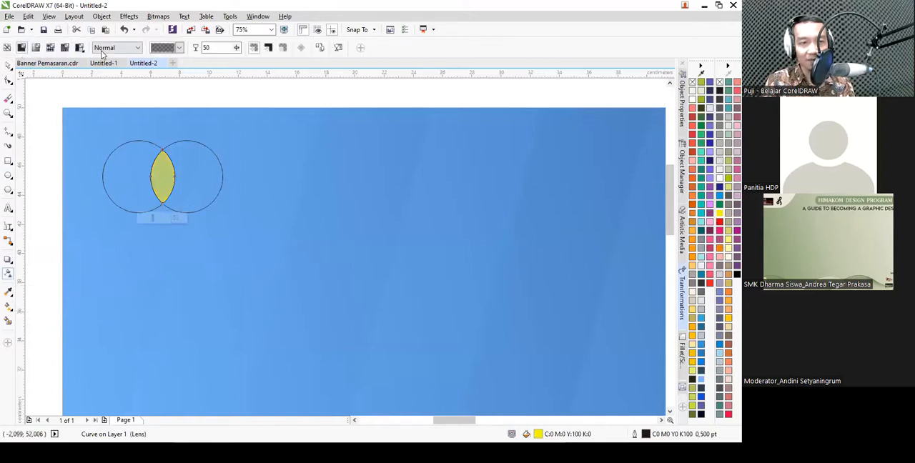
pyautogui.click(136, 48)
pyautogui.click(127, 84)
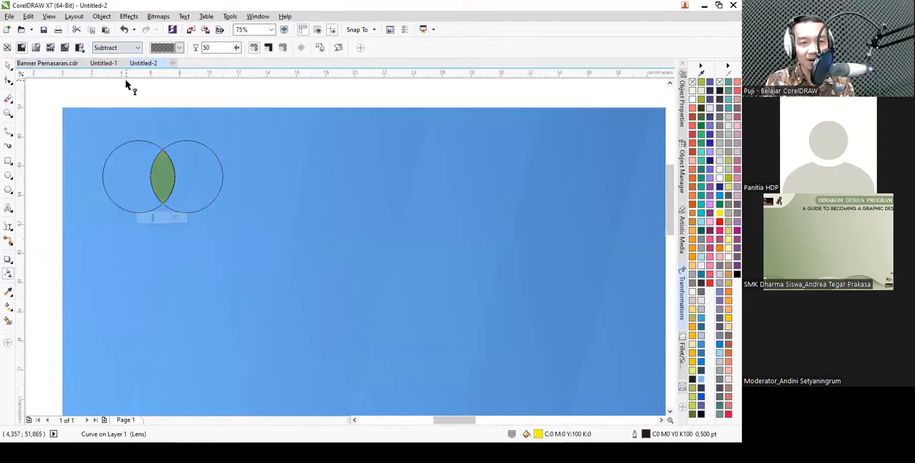
pyautogui.click(127, 48)
pyautogui.click(121, 99)
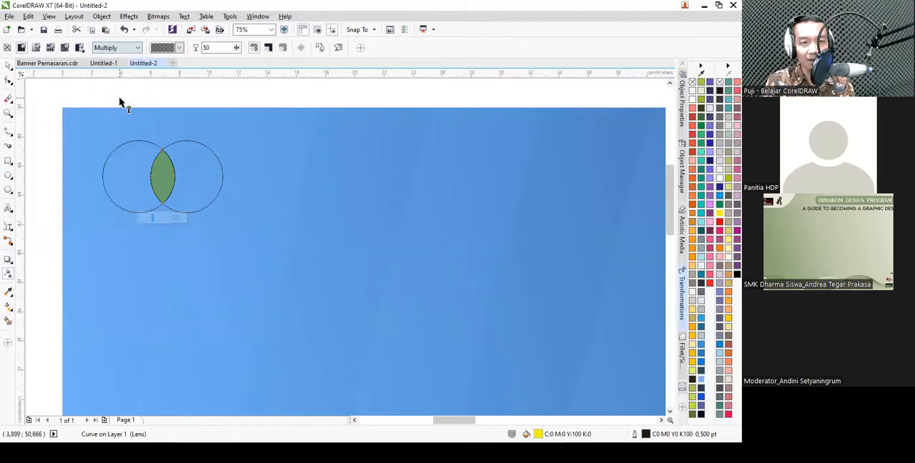
# - Set the yellow petal's uniform transparency to 75
pyautogui.doubleClick(207, 47)
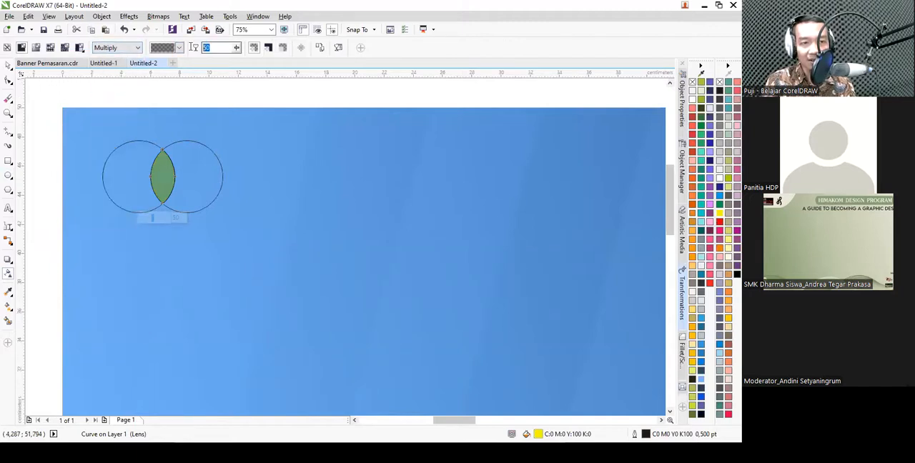
pyautogui.write('70')
pyautogui.press('Return')
pyautogui.press('space')
pyautogui.press('Escape')
# - Delete the two construction circles around the petal
pyautogui.click(208, 170)
pyautogui.press('Delete')
pyautogui.click(134, 170)
pyautogui.press('Delete')
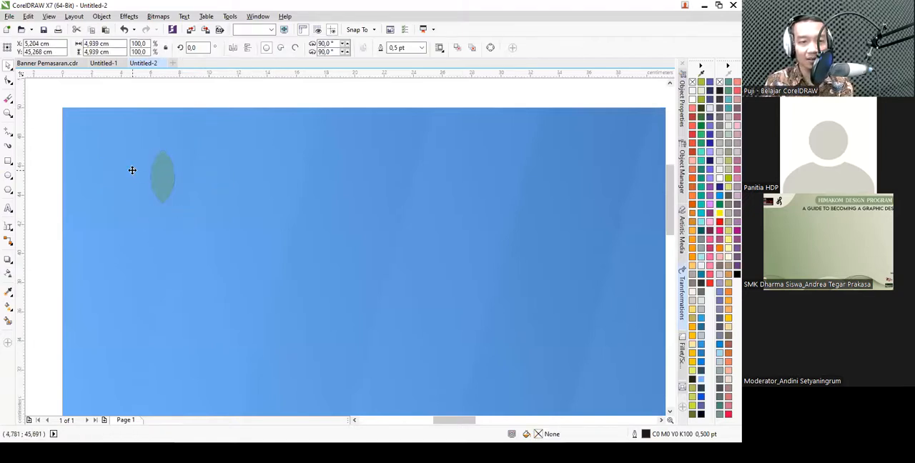
# - Remove the petal's outline and set its transparency merge mode to Normal
pyautogui.click(160, 171)
pyautogui.click(325, 48)
pyautogui.click(302, 57)
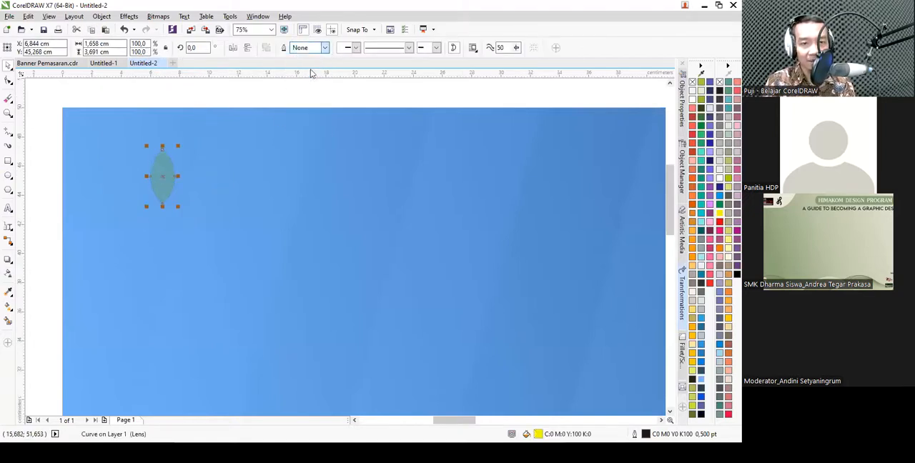
pyautogui.click(9, 274)
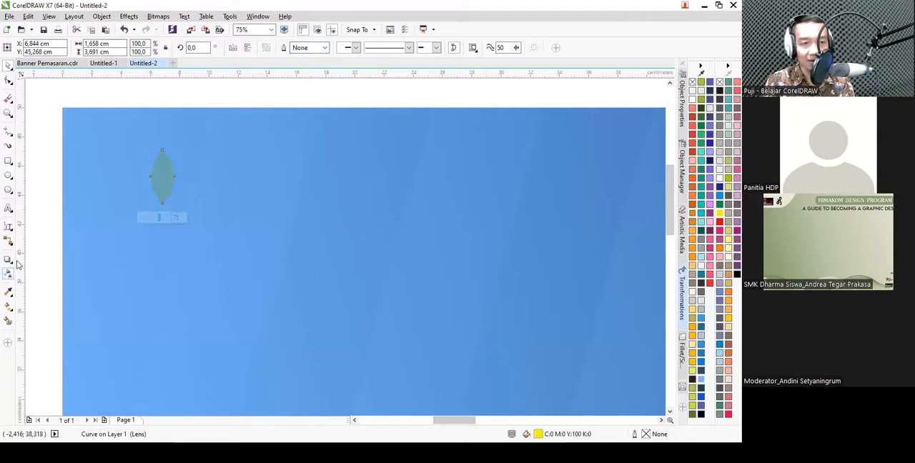
pyautogui.click(137, 48)
pyautogui.click(115, 59)
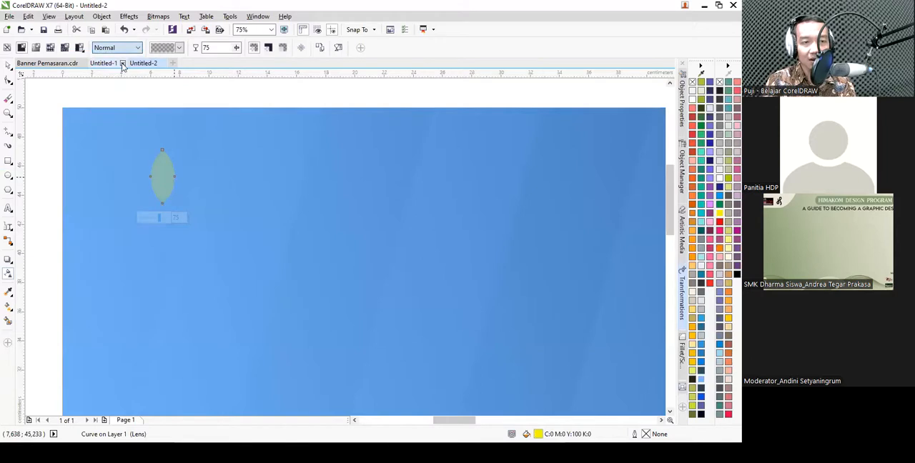
# - Rotate a copy of the petal 30° clockwise about its lower tip and repeat it until twelve petals form a full flower
pyautogui.click(9, 66)
pyautogui.click(161, 176)
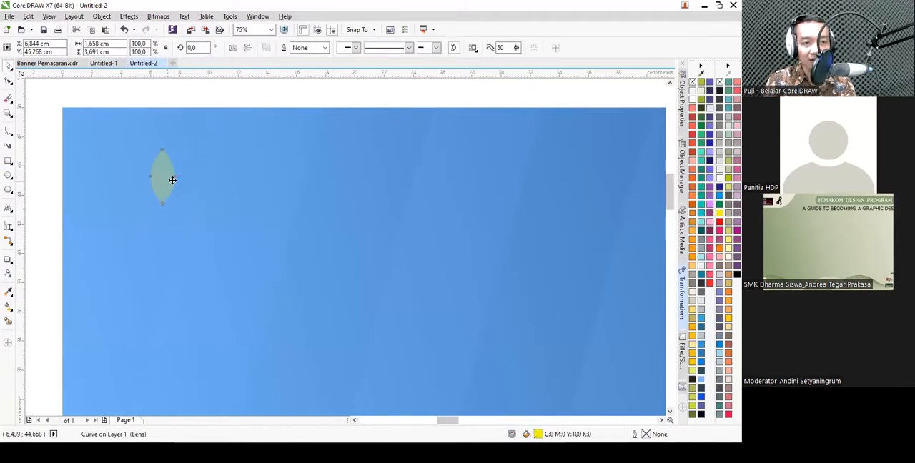
pyautogui.scroll(2, 172, 180)
pyautogui.click(158, 182)
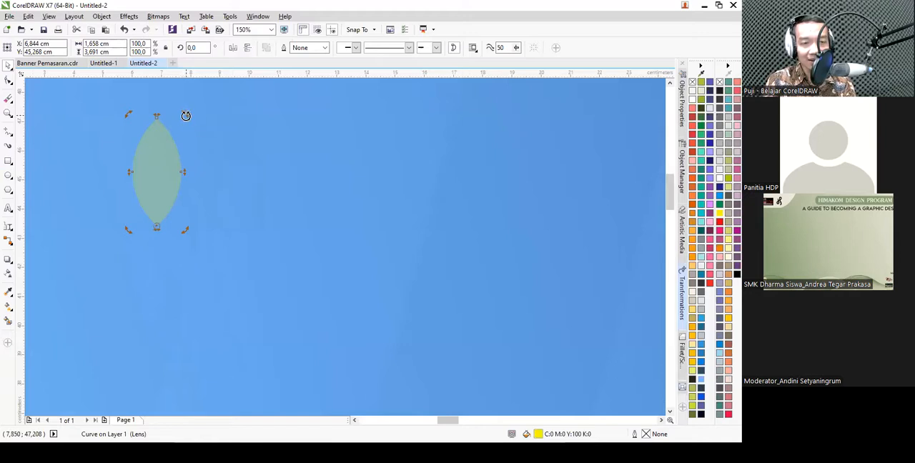
pyautogui.moveTo(186, 116); pyautogui.dragTo(233, 154)
pyautogui.hotkey('ctrl', 'r')
pyautogui.hotkey('ctrl', 'r')
pyautogui.hotkey('ctrl', 'r')
pyautogui.hotkey('ctrl', 'r')
pyautogui.hotkey('ctrl', 'r')
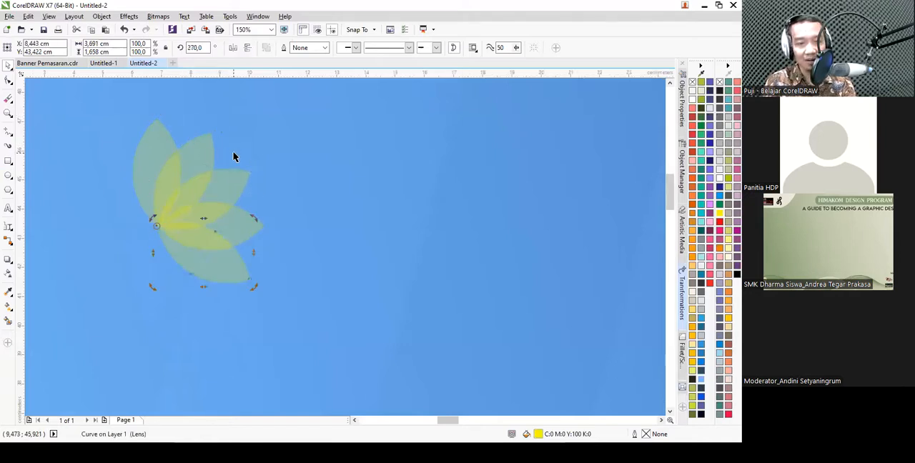
pyautogui.hotkey('ctrl', 'r')
pyautogui.hotkey('ctrl', 'r')
pyautogui.hotkey('ctrl', 'r')
pyautogui.hotkey('ctrl', 'r')
pyautogui.hotkey('ctrl', 'r')
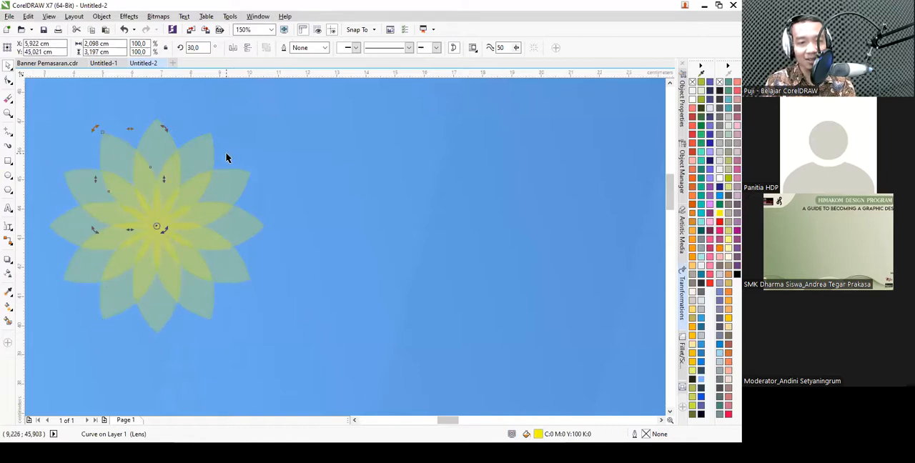
# - Group the twelve petals into one flower object
pyautogui.scroll(-4, 203, 156)
pyautogui.moveTo(100, 117); pyautogui.dragTo(256, 243)
pyautogui.hotkey('ctrl', 'g')
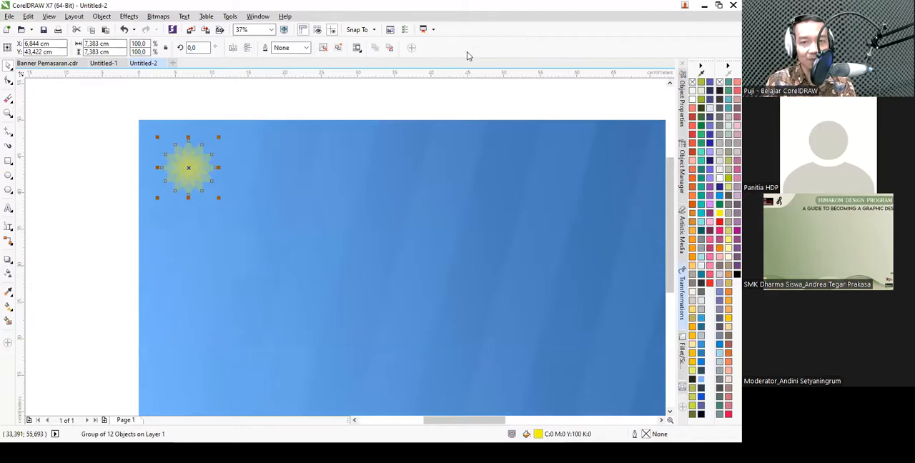
# - Scale the flower logo down proportionally and reposition it near the banner's upper-left corner
pyautogui.click(356, 110)
pyautogui.scroll(-2, 203, 126)
pyautogui.scroll(2, 213, 143)
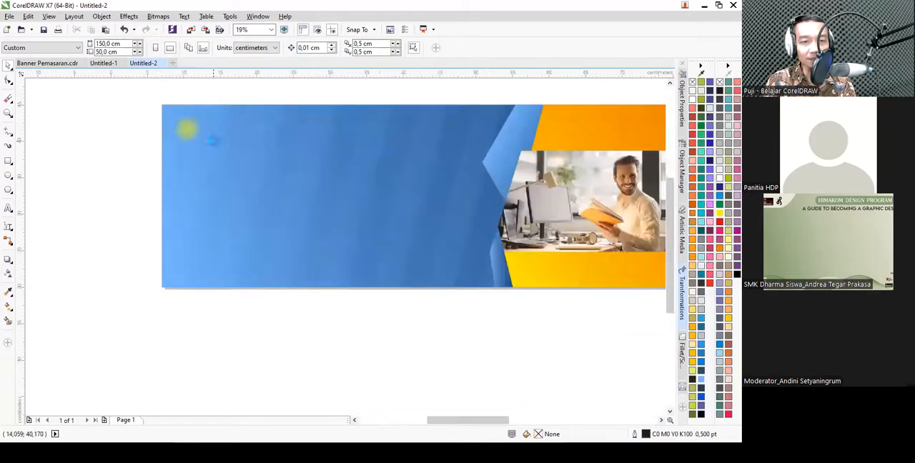
pyautogui.click(157, 107)
pyautogui.scroll(2, 172, 122)
pyautogui.scroll(-2, 183, 98)
pyautogui.scroll(2, 251, 208)
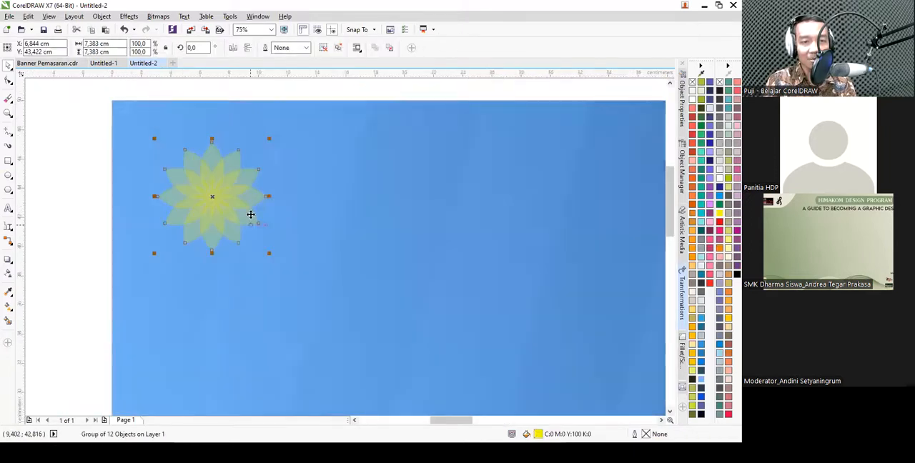
pyautogui.moveTo(269, 253); pyautogui.dragTo(250, 233)
pyautogui.moveTo(216, 189); pyautogui.dragTo(233, 197)
# - Add the company name "PT. Digital Sinar Abadi" beside the flower logo in the Montserrat ExtraBold font
pyautogui.click(7, 208)
pyautogui.click(298, 207)
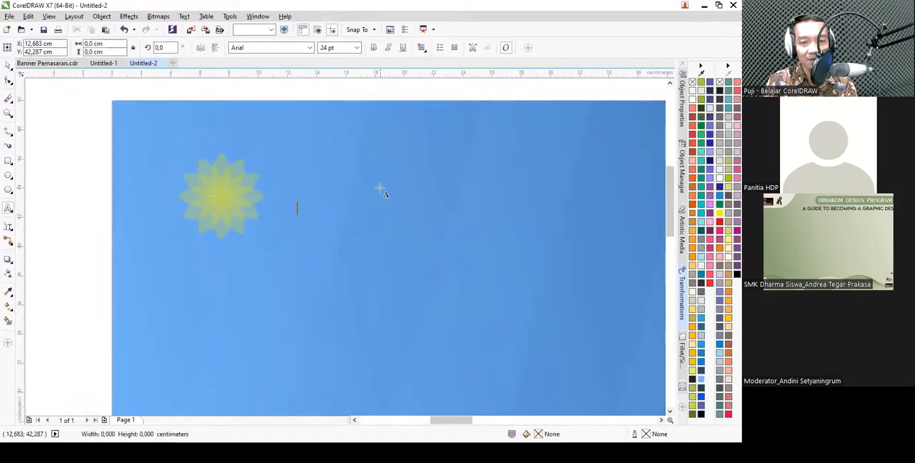
pyautogui.write('PT. Digital Sinar A')
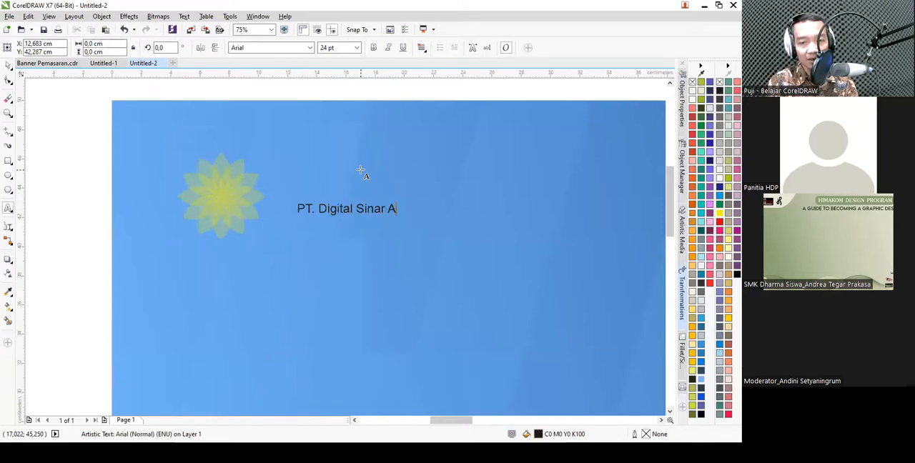
pyautogui.click(309, 47)
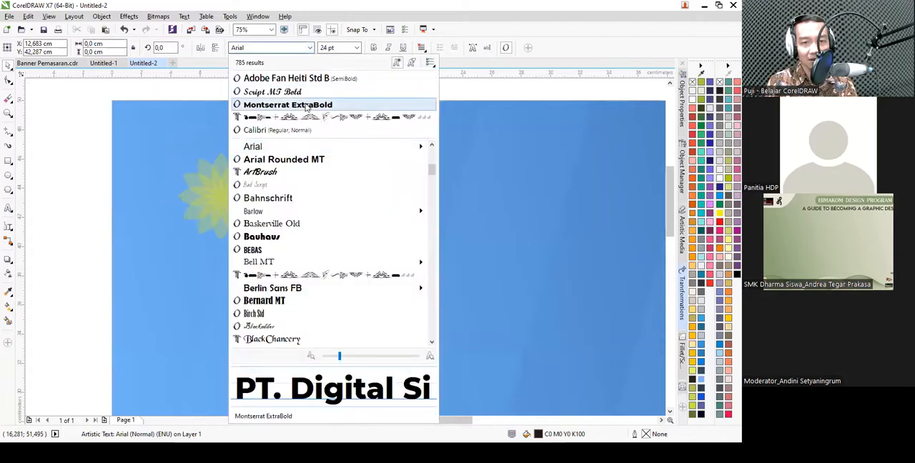
pyautogui.click(308, 105)
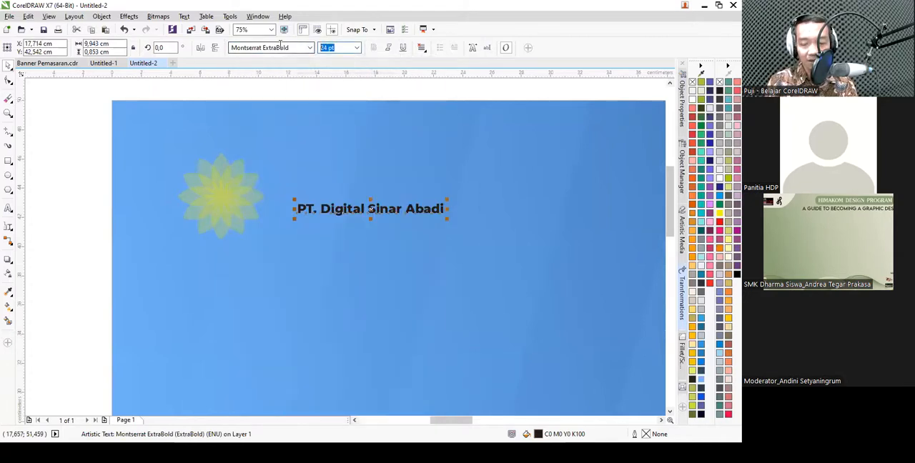
# - Set the company name's size to 50 pt after trying 75 pt, and fill it yellow (C0 M0 Y100 K0)
pyautogui.write('75')
pyautogui.press('Return')
pyautogui.scroll(-1, 279, 202)
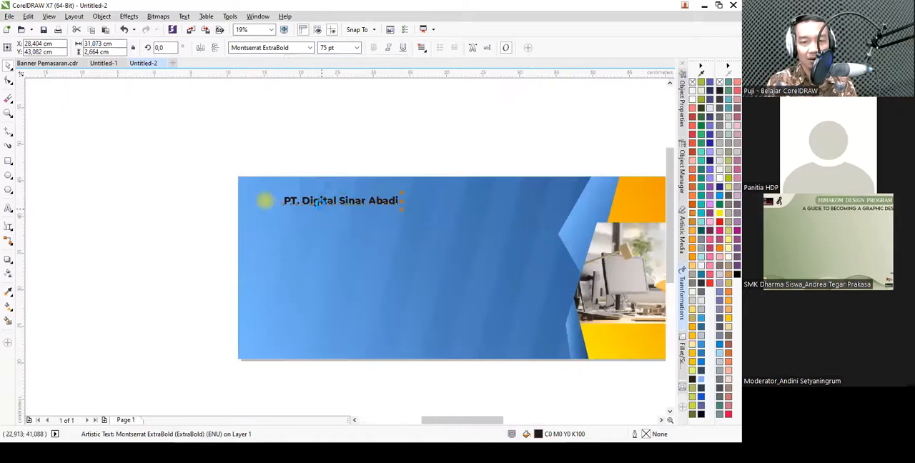
pyautogui.scroll(1, 323, 209)
pyautogui.moveTo(344, 48); pyautogui.dragTo(220, 32)
pyautogui.write('50')
pyautogui.press('Return')
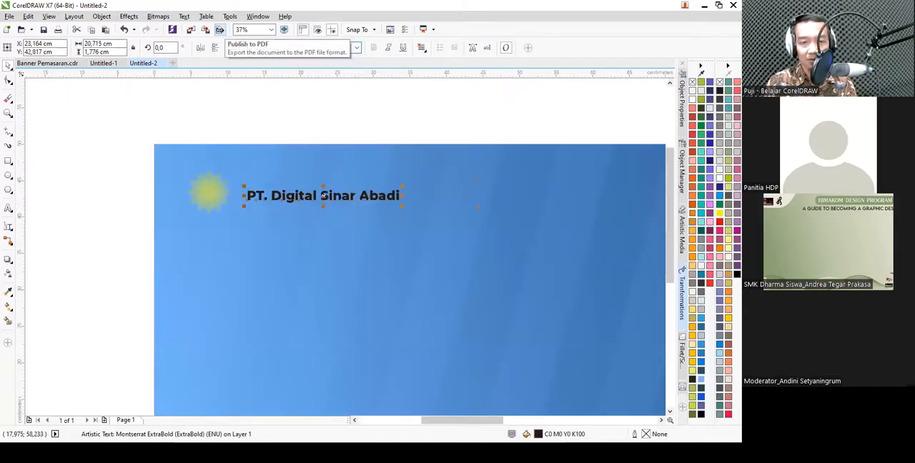
pyautogui.click(720, 213)
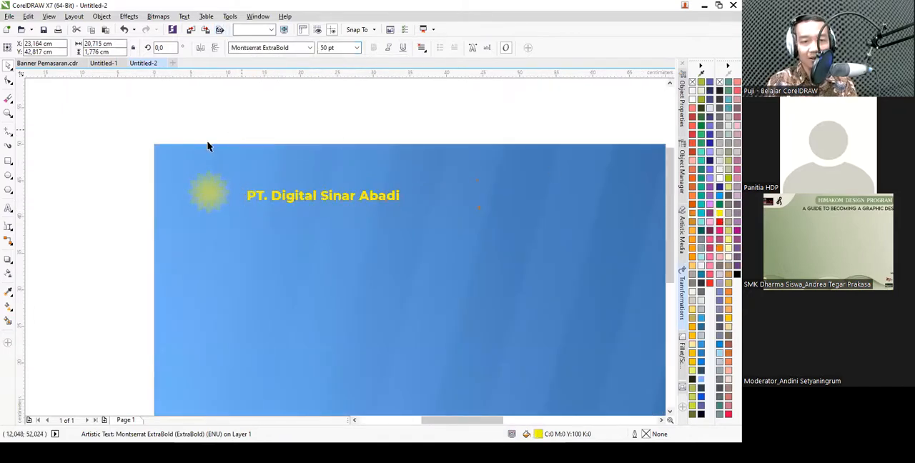
pyautogui.click(129, 133)
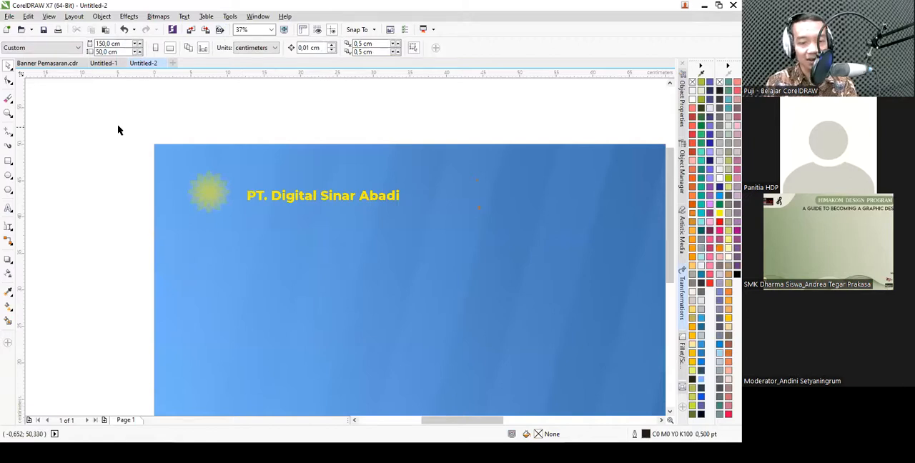
# - Align the flower logo and the company name on a common horizontal centre line
pyautogui.moveTo(119, 130); pyautogui.dragTo(441, 253)
pyautogui.press('e')
pyautogui.click(340, 87)
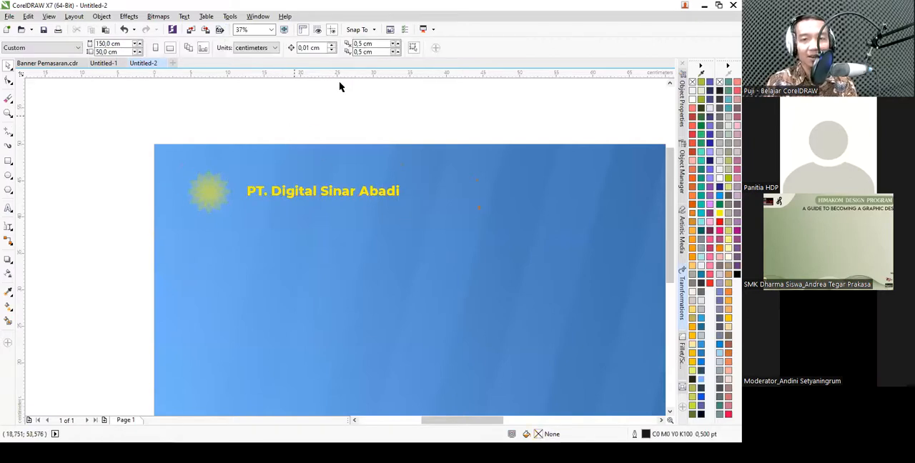
# - Examine the headline, subheading and remaining text in the finished Banner Pemasaran.cdr, and return to Untitled-2
pyautogui.scroll(-3, 390, 143)
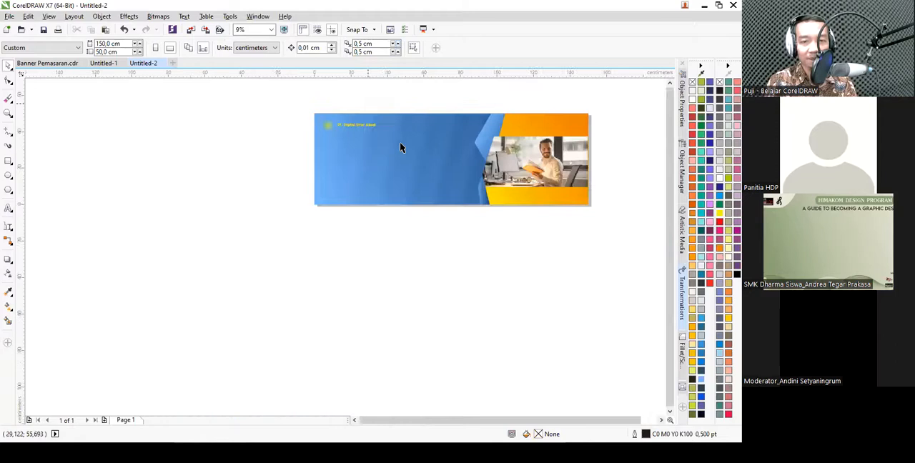
pyautogui.scroll(2, 308, 122)
pyautogui.click(61, 64)
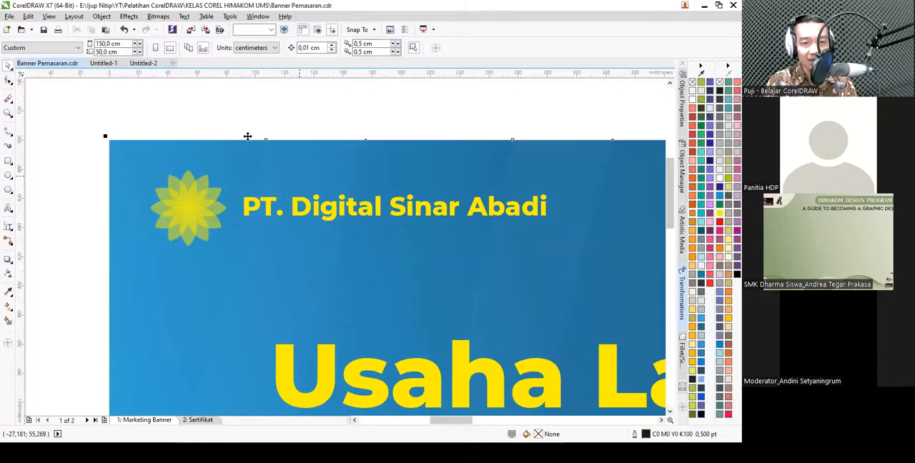
pyautogui.scroll(-2, 315, 186)
pyautogui.scroll(1, 315, 186)
pyautogui.scroll(-1, 275, 172)
pyautogui.scroll(1, 261, 166)
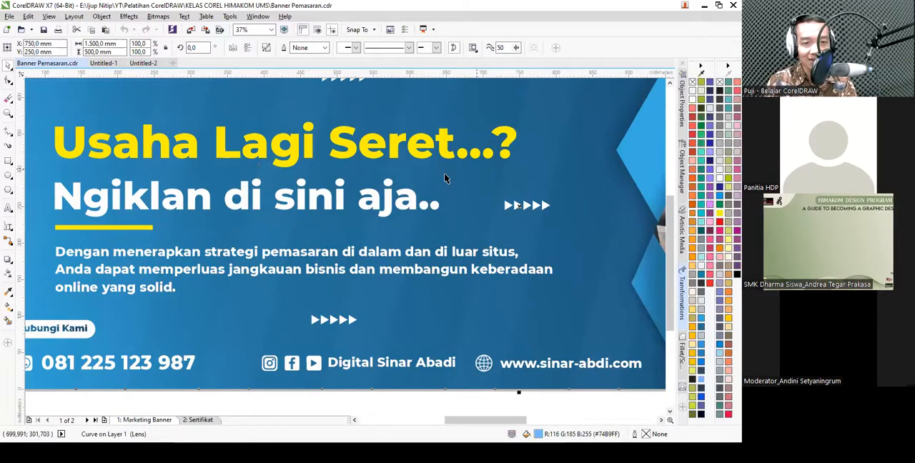
pyautogui.scroll(-1, 361, 205)
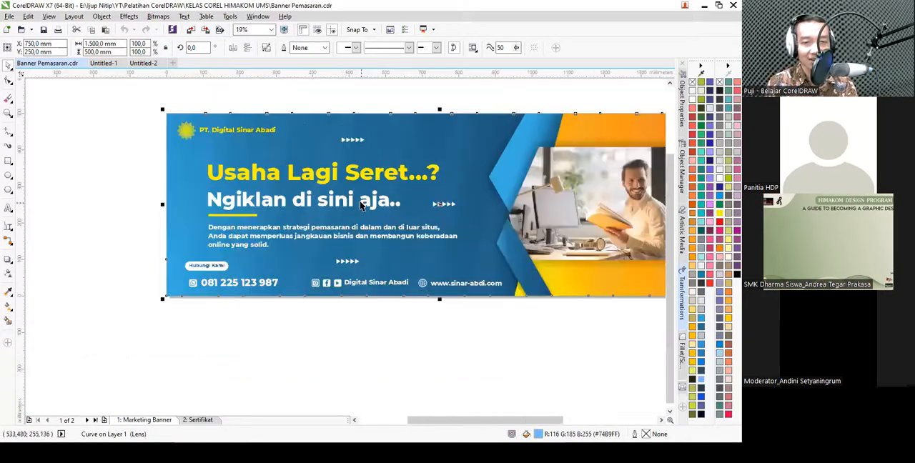
pyautogui.click(98, 179)
pyautogui.click(142, 64)
pyautogui.scroll(1, 295, 158)
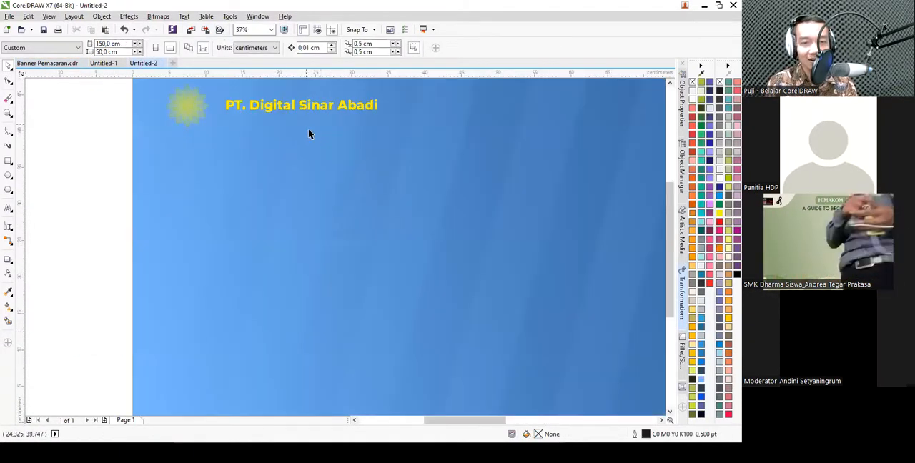
# - Duplicate the company name lower on the banner and replace the copy's text with "Usaha Lagi Seret...?"
pyautogui.click(292, 105)
pyautogui.moveTo(292, 106); pyautogui.dragTo(307, 209)
pyautogui.rightClick(307, 209)
pyautogui.doubleClick(307, 207)
pyautogui.hotkey('ctrl', 'a')
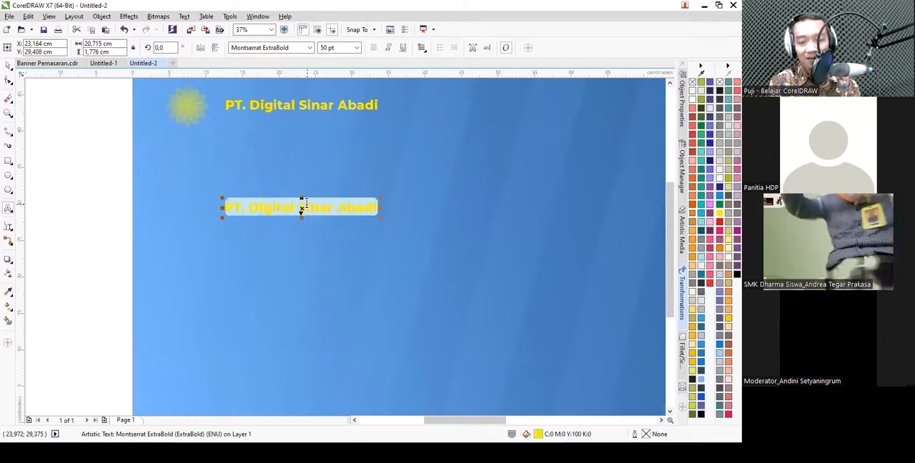
pyautogui.write('Usaha Lagi ')
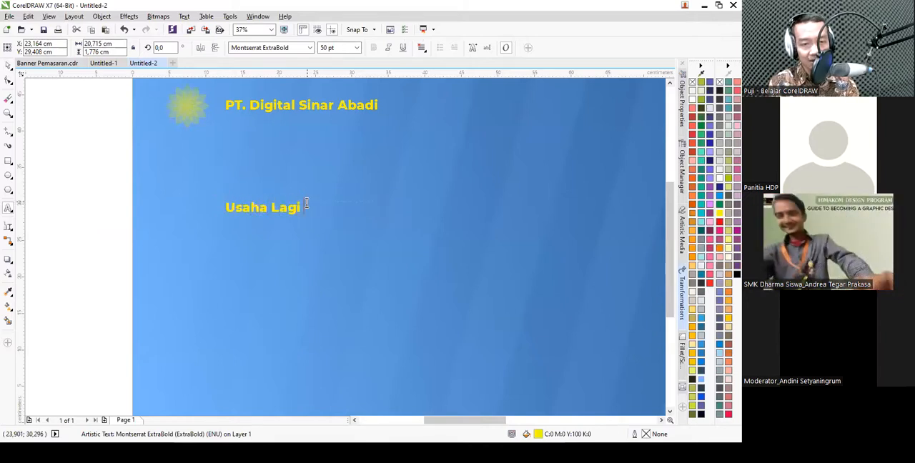
pyautogui.write('Seret...?')
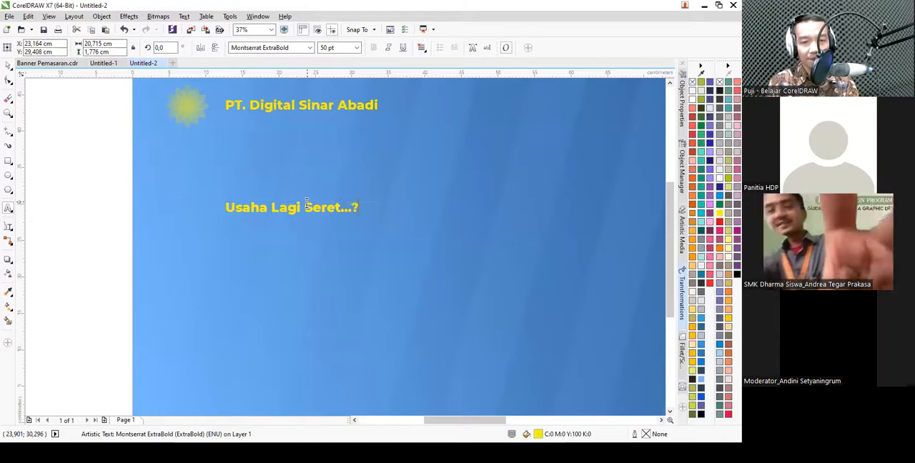
pyautogui.hotkey('ctrl', 'space')
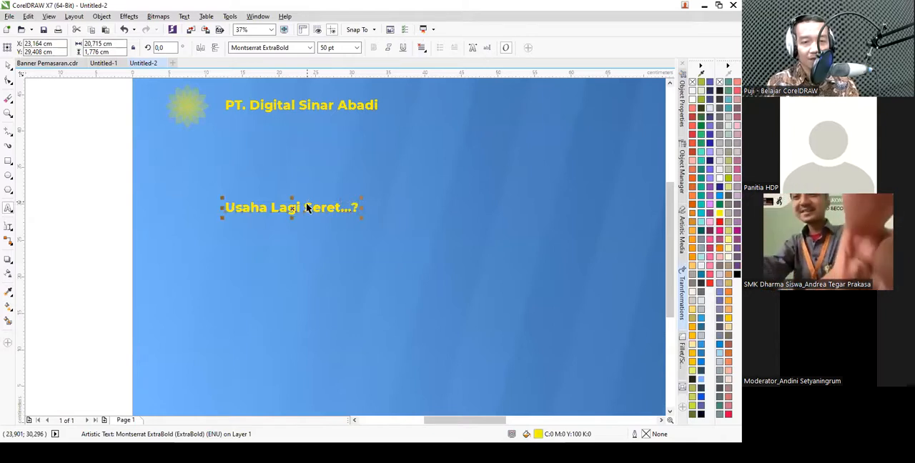
# - Set the "Usaha Lagi Seret...?" headline's font size to 150 pt
pyautogui.moveTo(338, 48); pyautogui.dragTo(243, 40)
pyautogui.write('15')
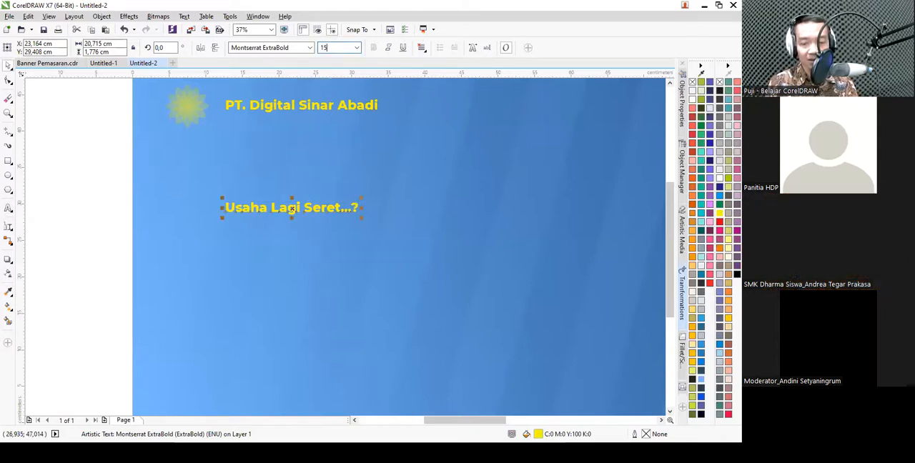
pyautogui.write('0')
pyautogui.press('Return')
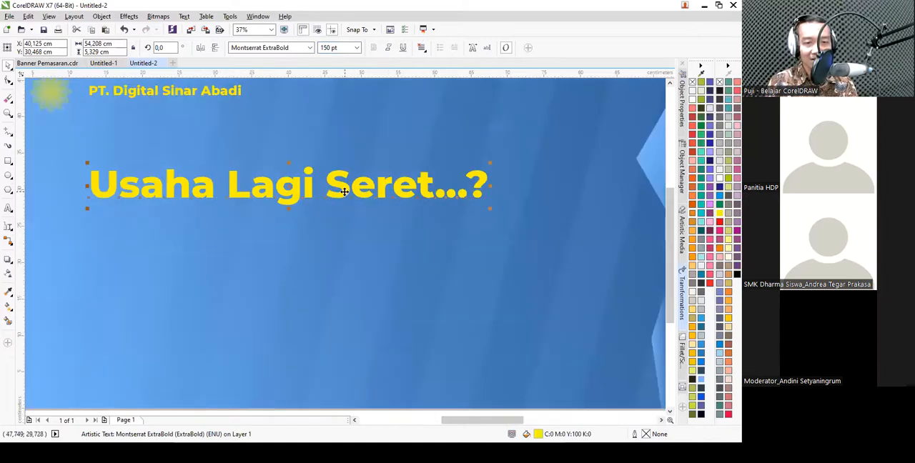
# - Add a white 100 pt copy of the headline directly below it, reading "Ngiklan di sini saja..."
pyautogui.moveTo(349, 201); pyautogui.dragTo(351, 235)
pyautogui.rightClick(351, 236)
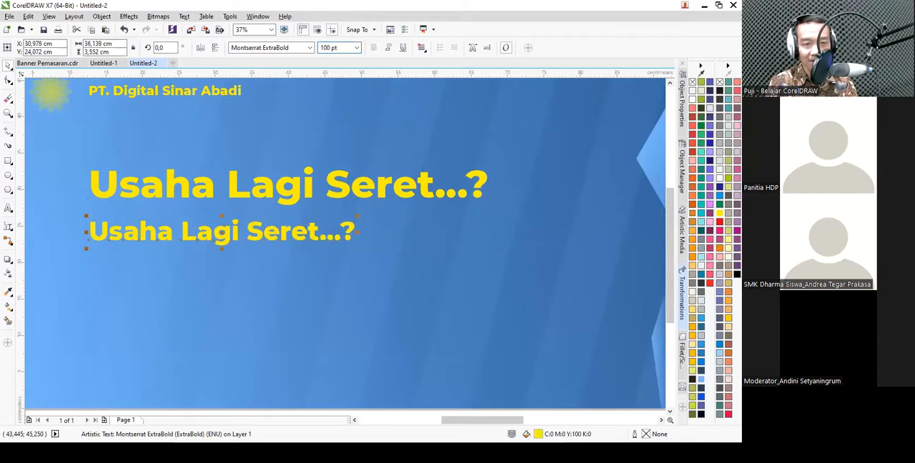
pyautogui.doubleClick(226, 238)
pyautogui.hotkey('ctrl', 'a')
pyautogui.write('Ngiklan ')
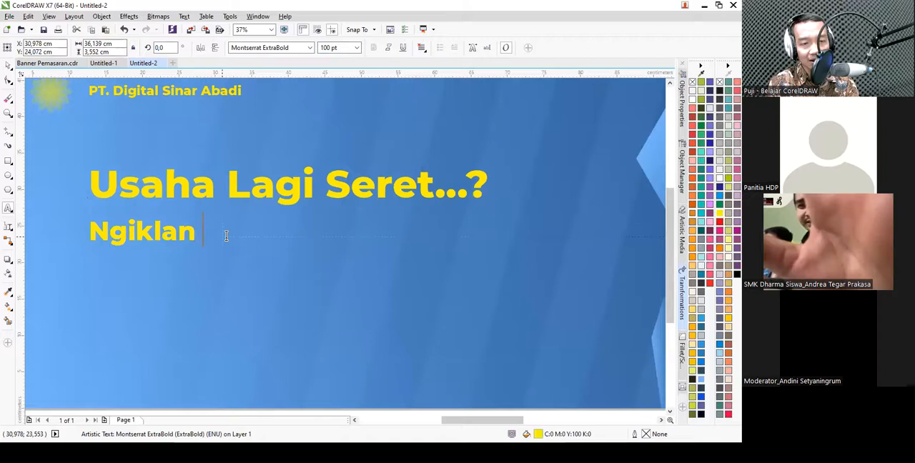
pyautogui.write('di sini saja...')
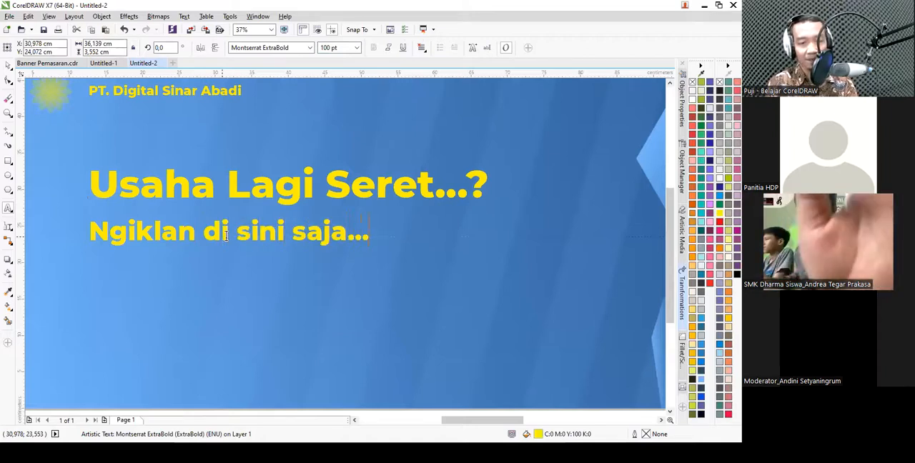
pyautogui.hotkey('ctrl', 'space')
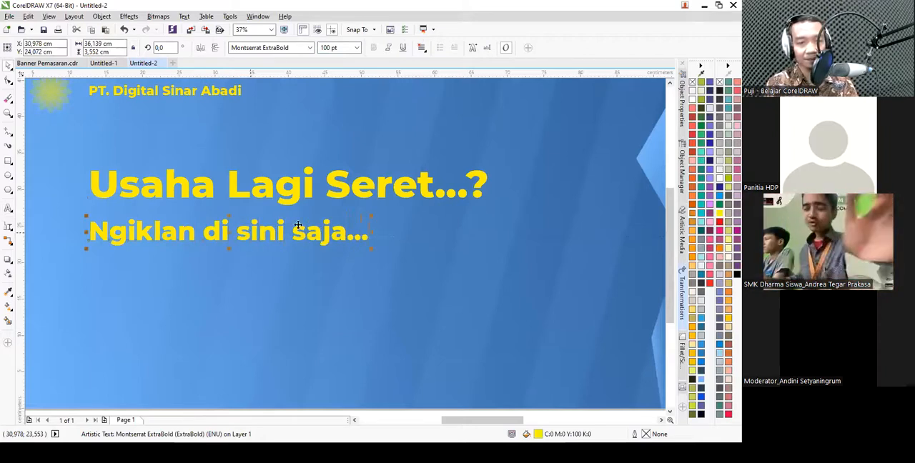
pyautogui.click(720, 185)
pyautogui.scroll(-2, 258, 149)
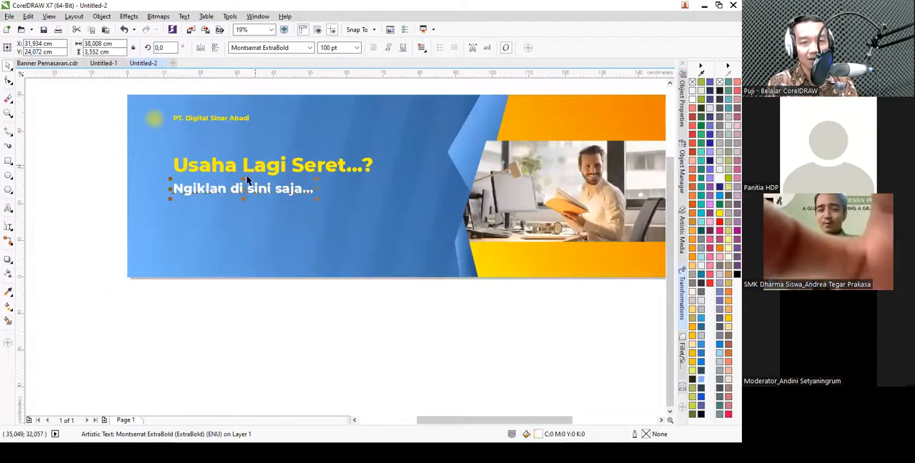
# - Draw a yellow rectangle about 12.3 × 0.5 cm beneath the start of the subheading, without an outline
pyautogui.scroll(4, 164, 186)
pyautogui.click(8, 161)
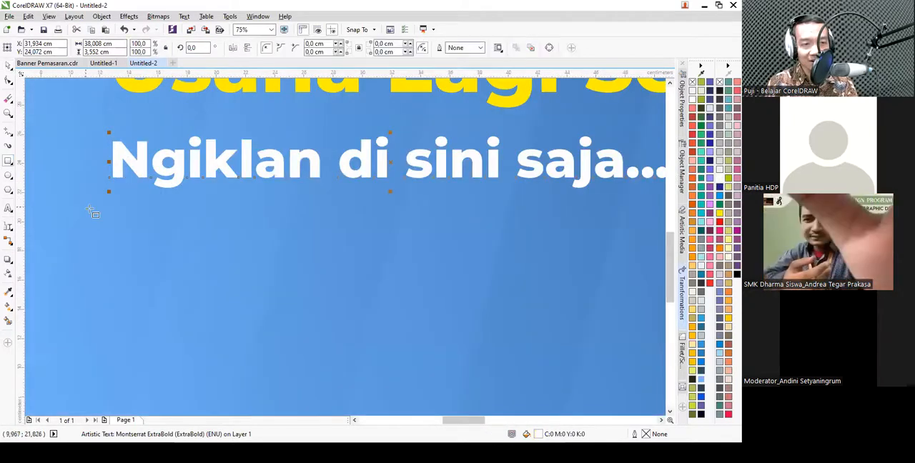
pyautogui.moveTo(115, 203); pyautogui.dragTo(297, 211)
pyautogui.click(721, 222)
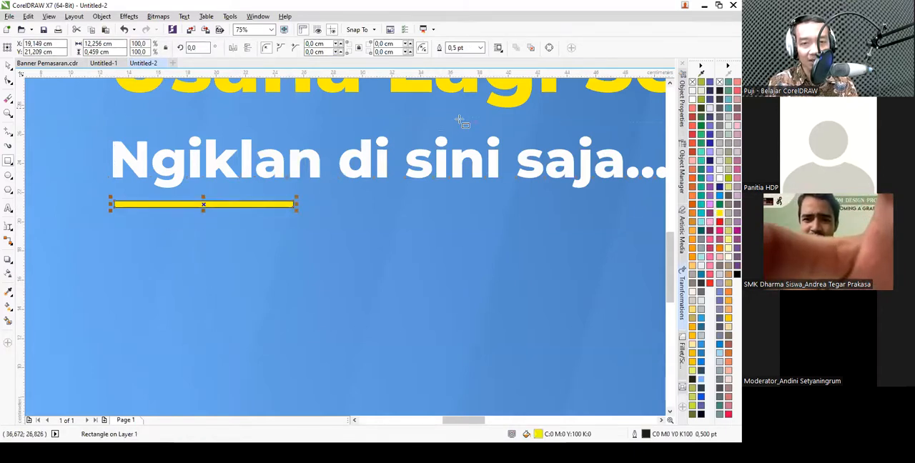
pyautogui.click(481, 47)
pyautogui.click(473, 58)
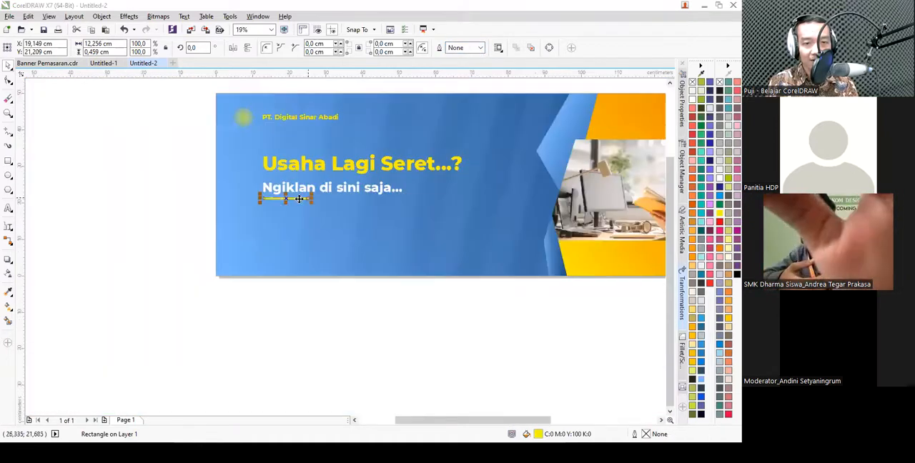
pyautogui.scroll(-4, 313, 196)
pyautogui.click(167, 208)
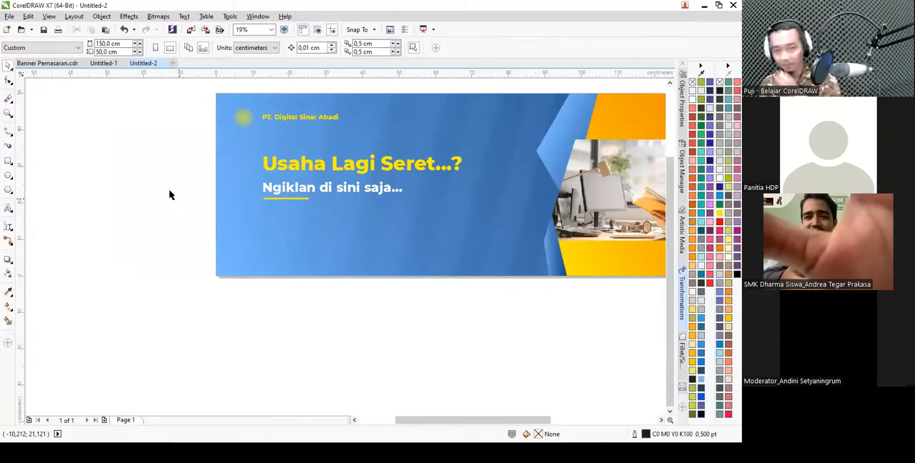
# - Copy the "Dengan menerapkan strategi pemasaran..." paragraph from Banner Pemasaran.cdr and paste it into Untitled-2
pyautogui.click(50, 63)
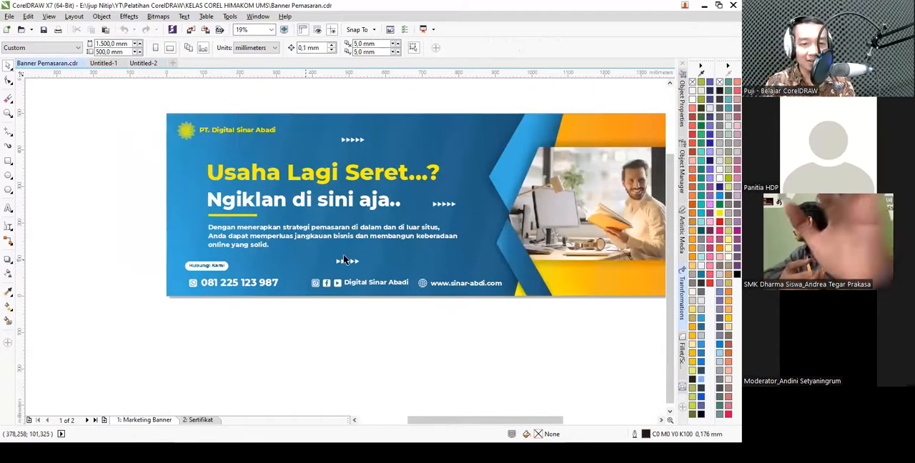
pyautogui.scroll(2, 247, 217)
pyautogui.click(248, 217)
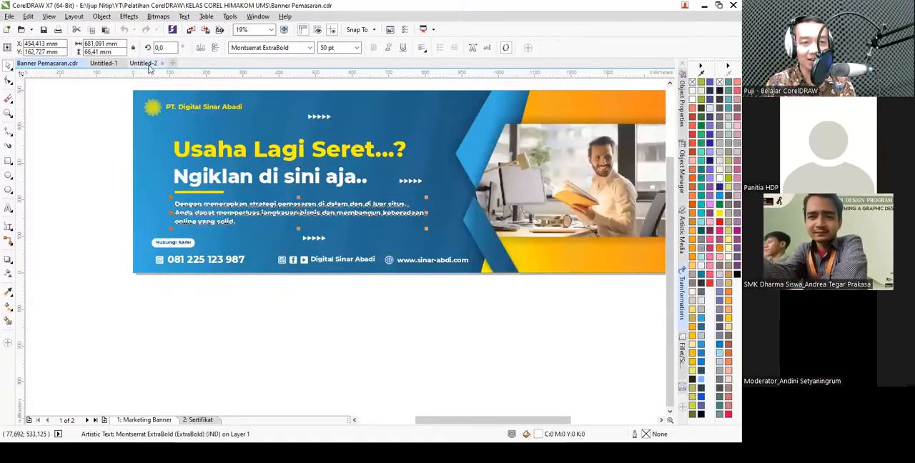
pyautogui.click(145, 64)
pyautogui.write('Dengan menerapkan strategi pemasaran di dalam dan di luar situs, Anda dapat memperluas jangkauan bisnis dan membangun keberadaan online yang solid.')
pyautogui.scroll(2, 322, 214)
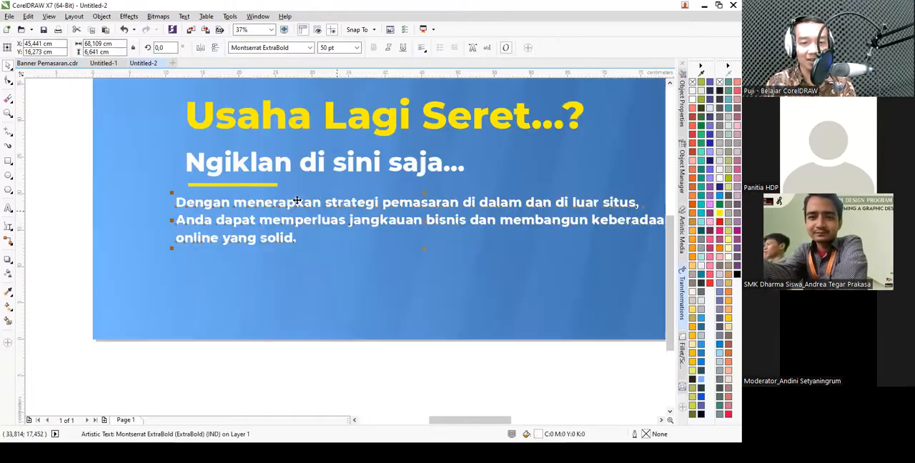
# - Align the left edges of the headline, subheading, yellow bar and description paragraph
pyautogui.scroll(-2, 203, 189)
pyautogui.moveTo(123, 132); pyautogui.dragTo(449, 235)
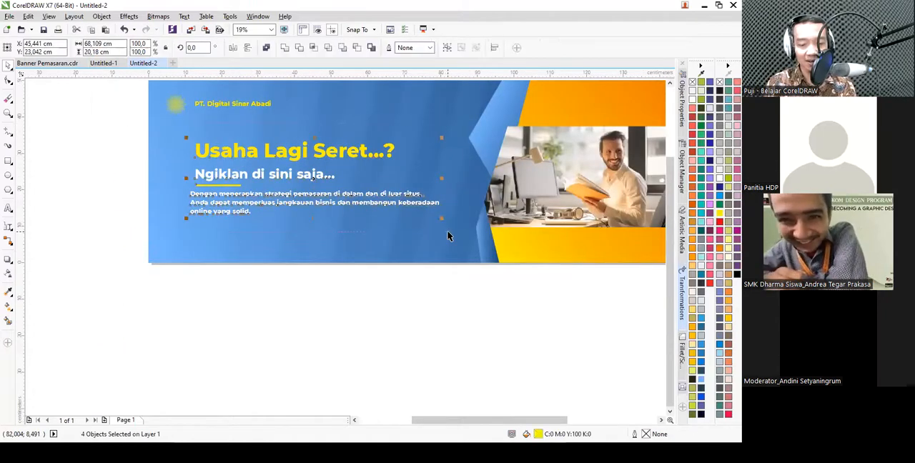
pyautogui.press('l')
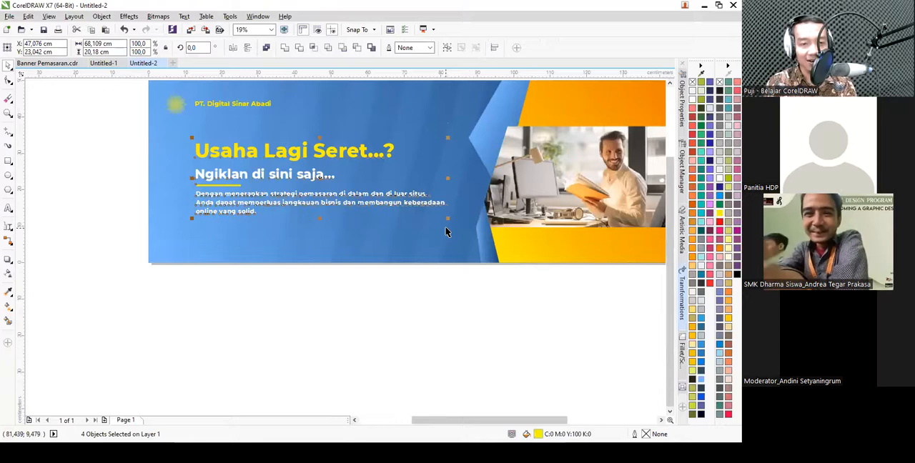
pyautogui.click(310, 310)
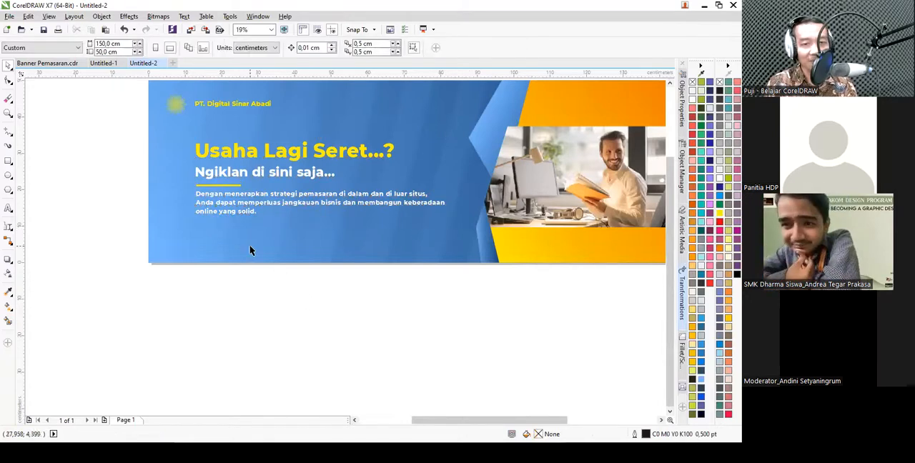
# - Examine the contact label, icons and contact details along the bottom of Banner Pemasaran.cdr, and return to Untitled-2
pyautogui.click(57, 64)
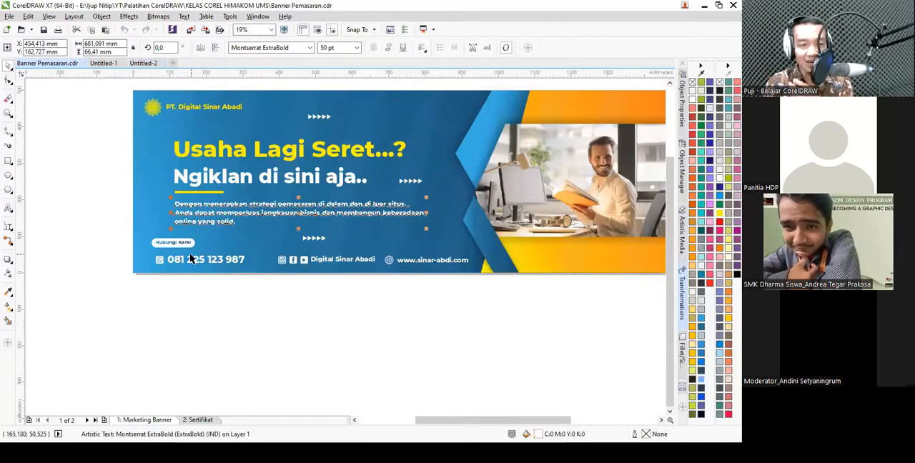
pyautogui.scroll(2, 192, 258)
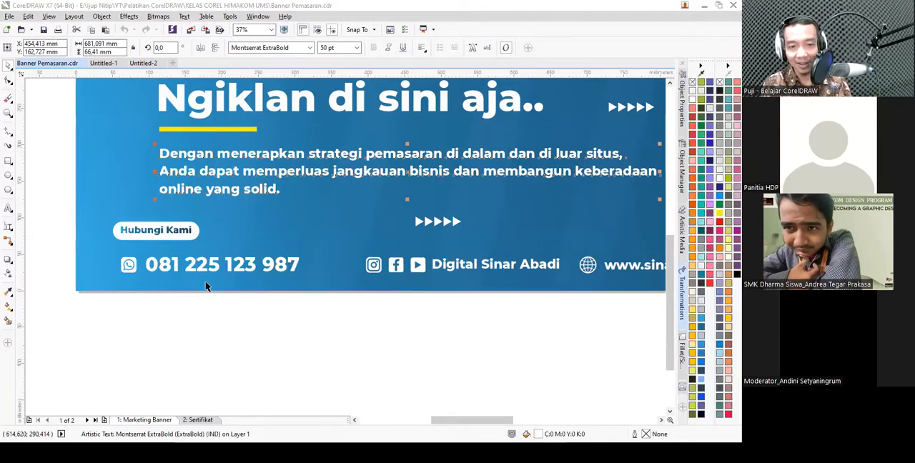
pyautogui.click(130, 270)
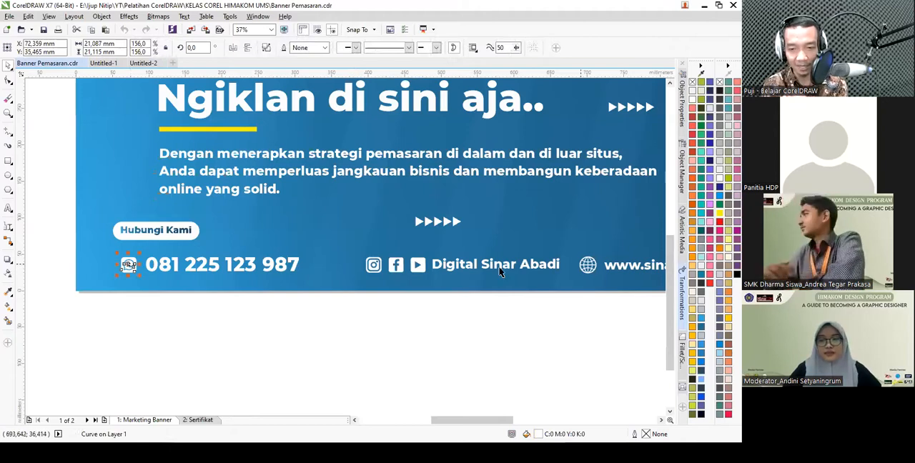
pyautogui.scroll(-2, 172, 235)
pyautogui.press('Escape')
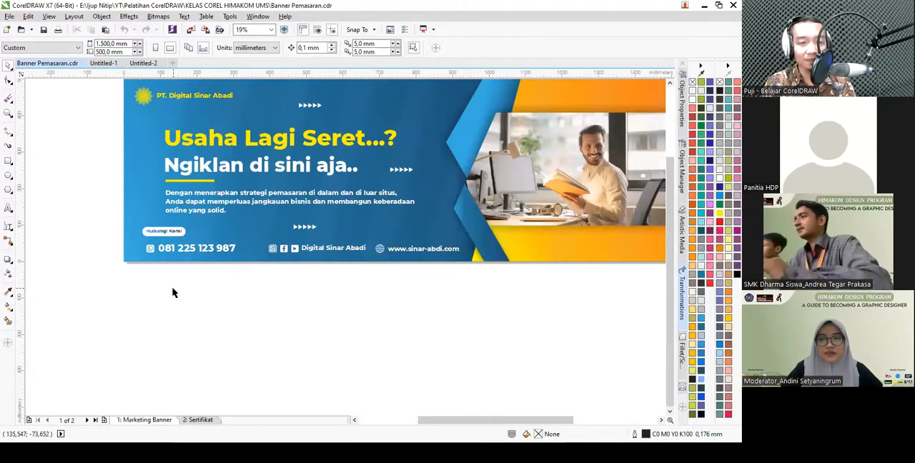
pyautogui.scroll(2, 189, 254)
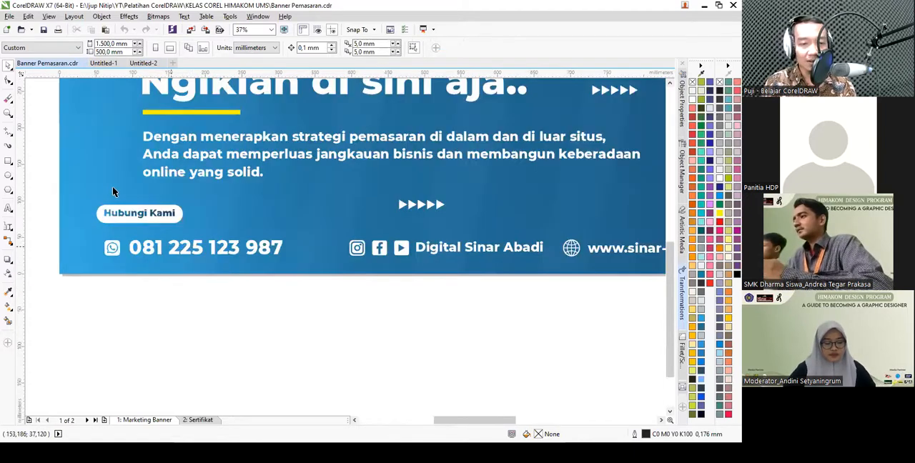
pyautogui.click(141, 66)
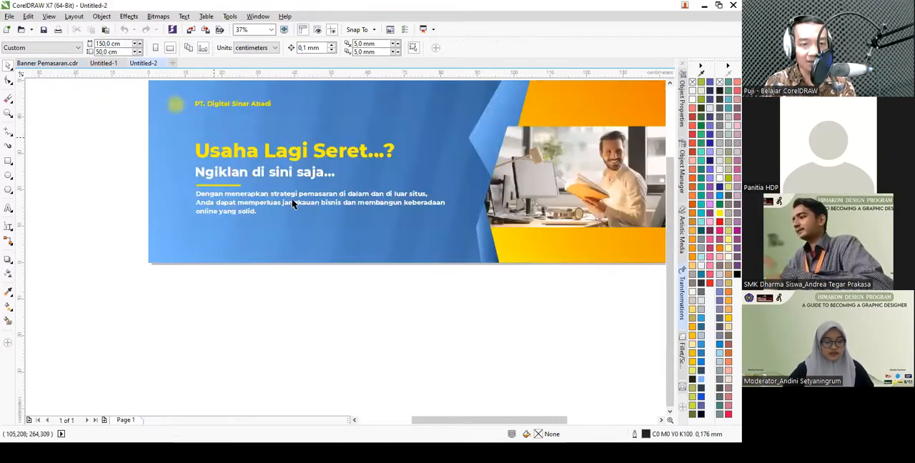
# - Draw a rectangle about 9.3 × 2.6 cm below the description paragraph and fully round its corners
pyautogui.scroll(2, 202, 237)
pyautogui.click(7, 160)
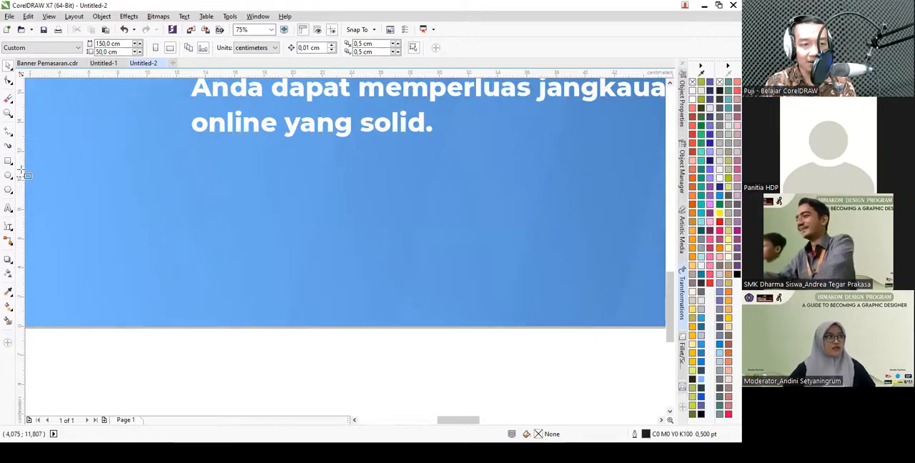
pyautogui.moveTo(77, 185); pyautogui.dragTo(100, 199)
pyautogui.moveTo(196, 226)
pyautogui.mouseDown()
pyautogui.moveTo(220, 228)
pyautogui.moveTo(213, 223)
pyautogui.mouseUp()
pyautogui.click(8, 80)
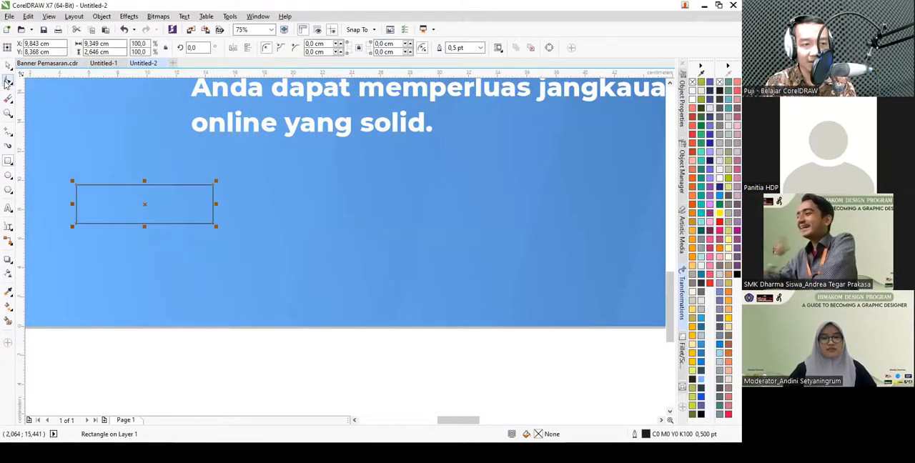
pyautogui.moveTo(77, 186); pyautogui.dragTo(145, 199)
pyautogui.press('space')
# - Fill the rounded rectangle with white and remove its outline
pyautogui.click(8, 292)
pyautogui.press('space')
pyautogui.click(718, 179)
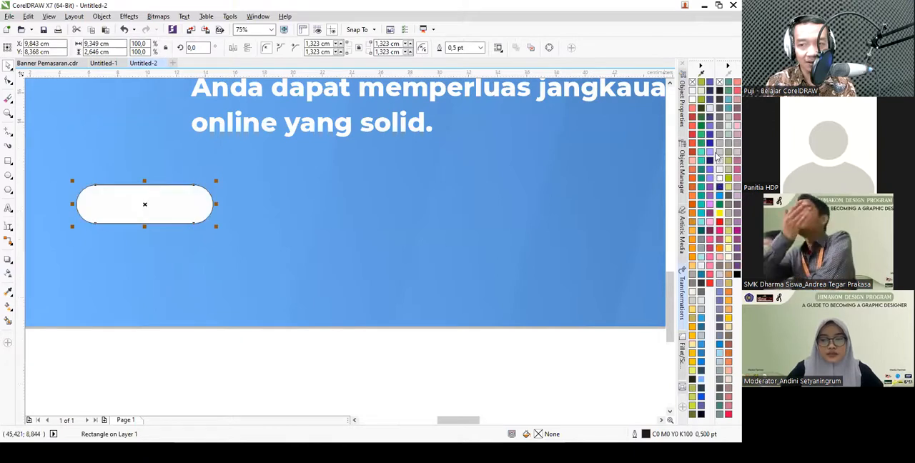
pyautogui.rightClick(692, 83)
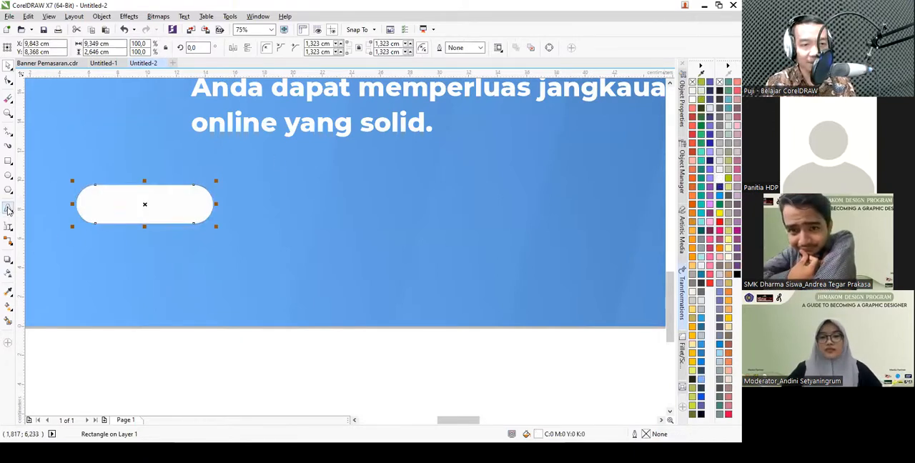
# - Duplicate the subheading next to the white rounded rectangle and turn the copy into a 35 pt "Hubungi Kami" label
pyautogui.scroll(-1, 40, 218)
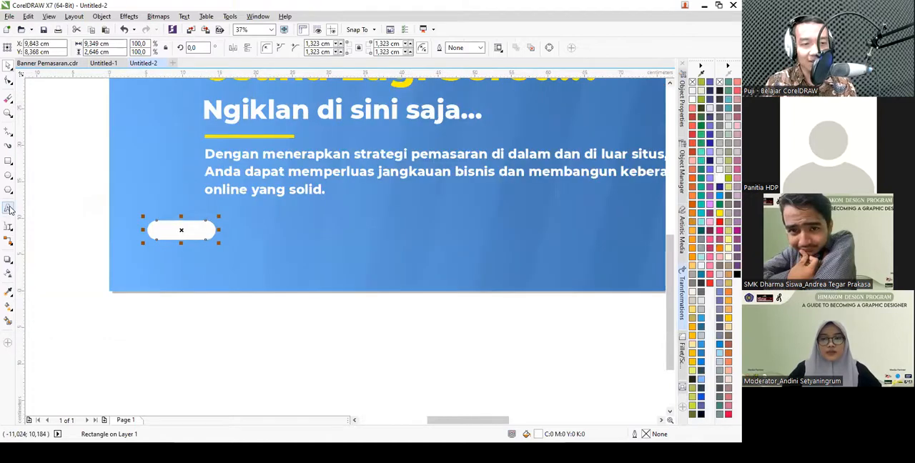
pyautogui.click(7, 208)
pyautogui.click(8, 66)
pyautogui.moveTo(286, 110); pyautogui.dragTo(286, 236)
pyautogui.doubleClick(286, 235)
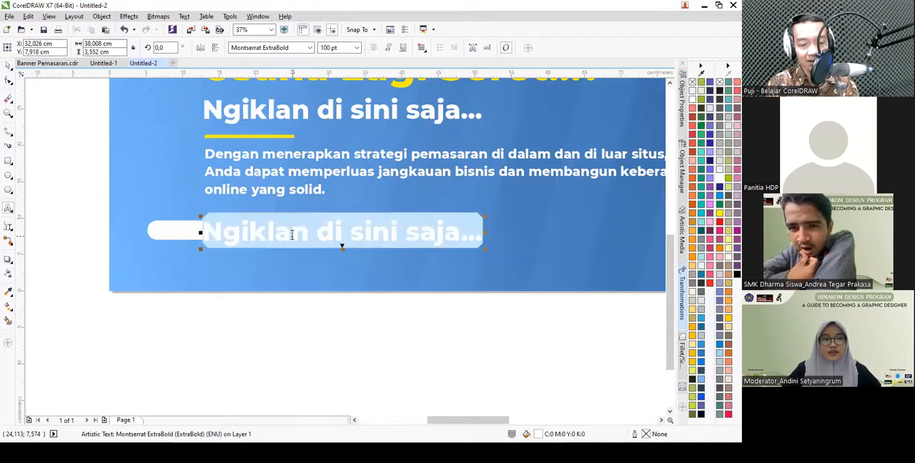
pyautogui.write('Hubungi')
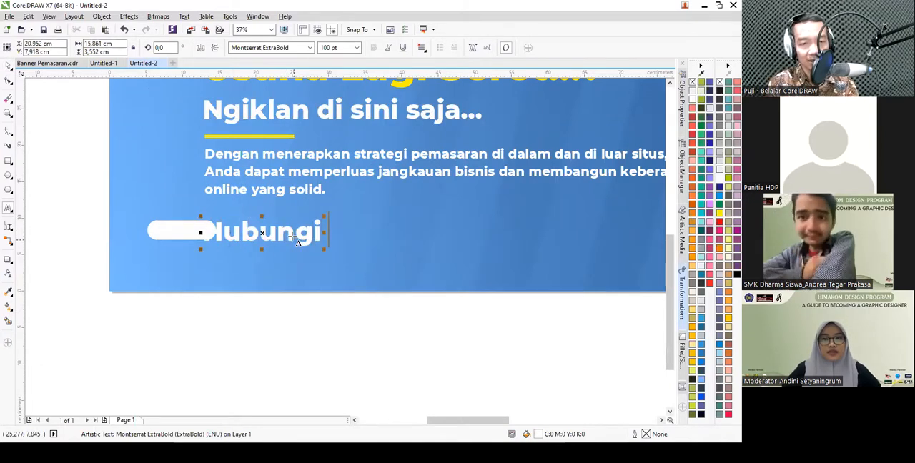
pyautogui.write(' Kami')
pyautogui.hotkey('ctrl', 'space')
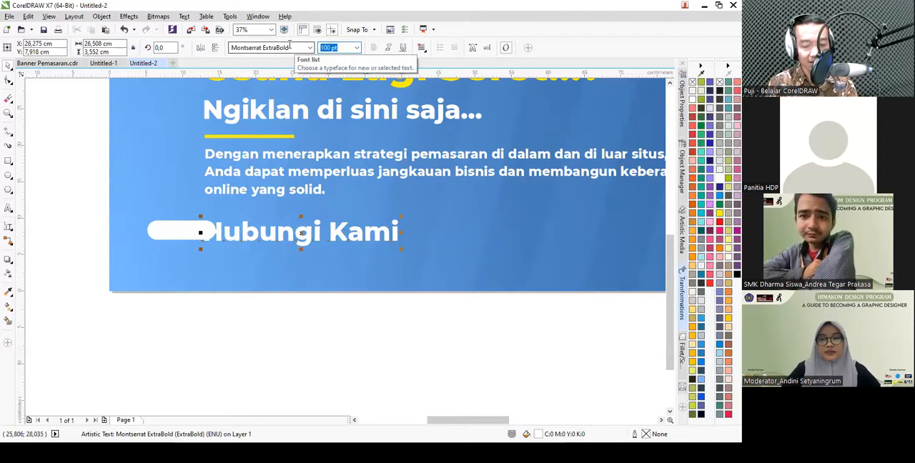
pyautogui.write('35')
pyautogui.press('Return')
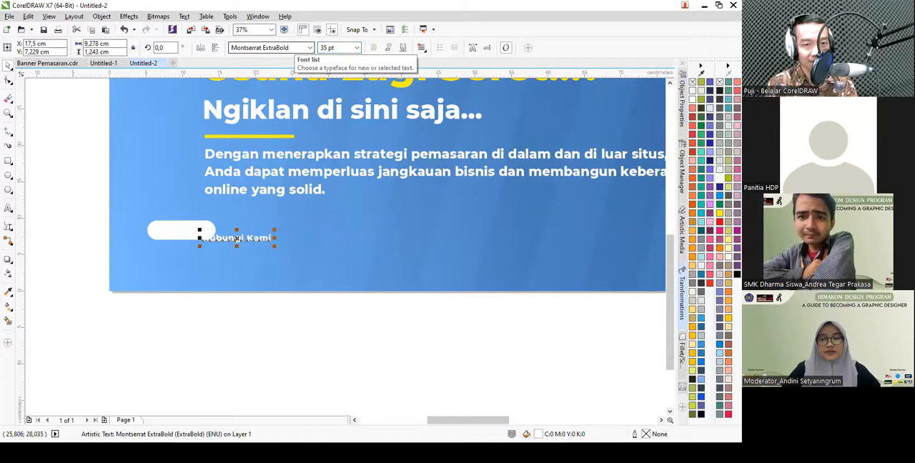
# - Sample the darker blue of the banner background and apply it to the "Hubungi Kami" text
pyautogui.scroll(4, 228, 170)
pyautogui.scroll(-4, 229, 170)
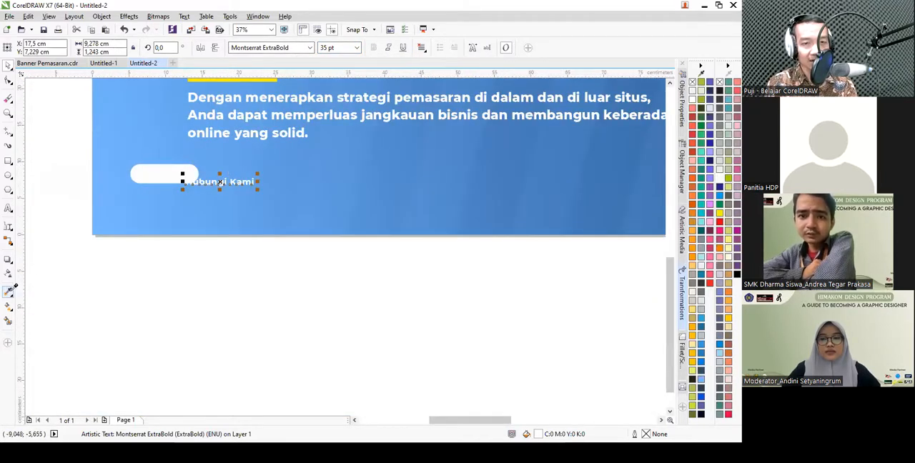
pyautogui.click(491, 188)
pyautogui.click(240, 183)
pyautogui.scroll(1, 160, 173)
pyautogui.press('space')
pyautogui.scroll(-1, 251, 207)
# - Center the "Hubungi Kami" label and the white rounded rectangle on each other, horizontally and vertically
pyautogui.moveTo(220, 226); pyautogui.dragTo(125, 165)
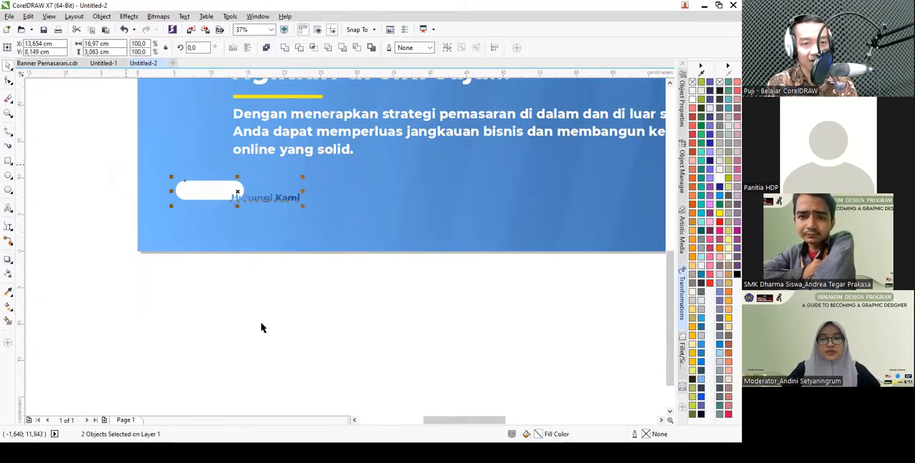
pyautogui.press('c')
pyautogui.press('e')
# - Widen the white rounded rectangle symmetrically around the "Hubungi Kami" label to about 12.2 cm
pyautogui.scroll(2, 184, 196)
pyautogui.click(303, 204)
pyautogui.moveTo(440, 174); pyautogui.dragTo(479, 174)
pyautogui.scroll(-5, 384, 198)
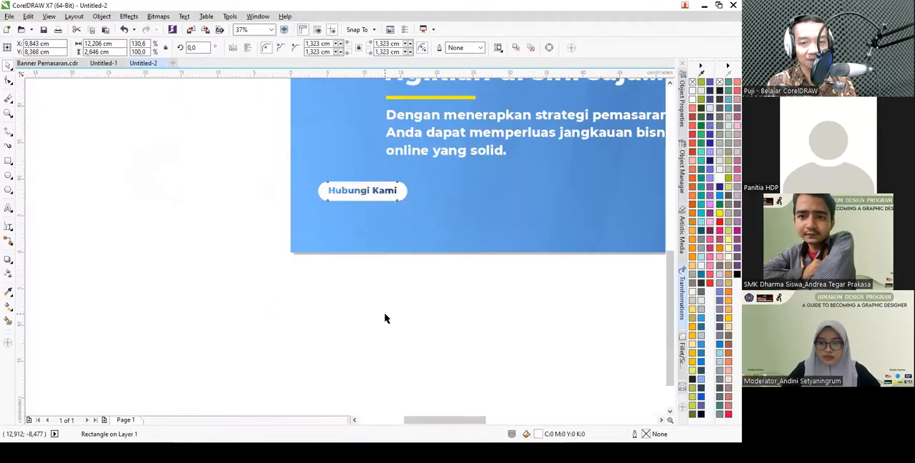
pyautogui.click(309, 266)
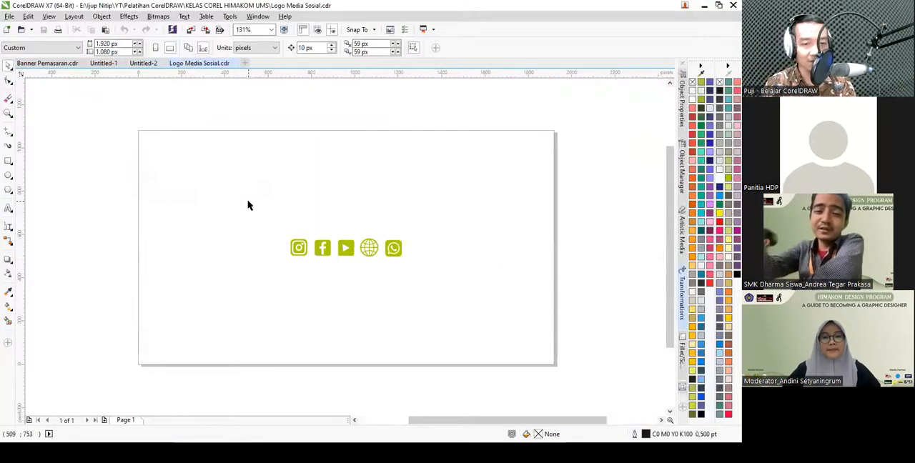
# - Copy the social media icon group from Logo Media Sosial.cdr and paste it into the banner in Untitled-2
pyautogui.moveTo(248, 201); pyautogui.dragTo(441, 302)
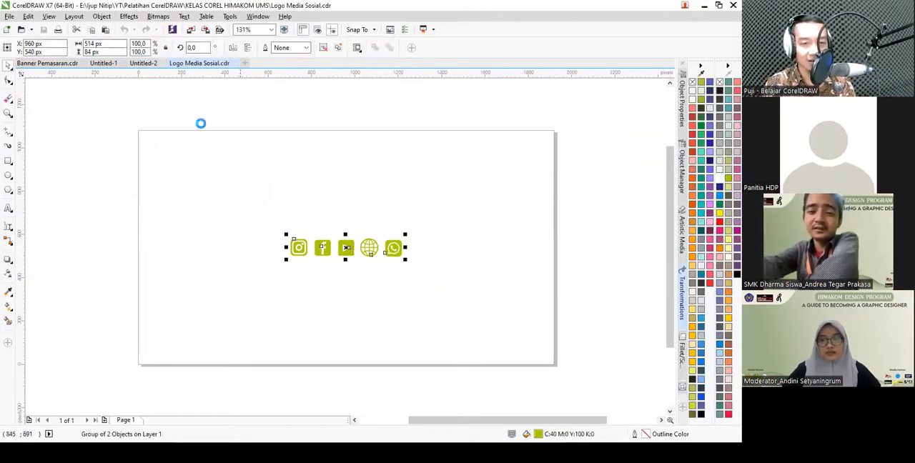
pyautogui.click(41, 63)
pyautogui.click(144, 64)
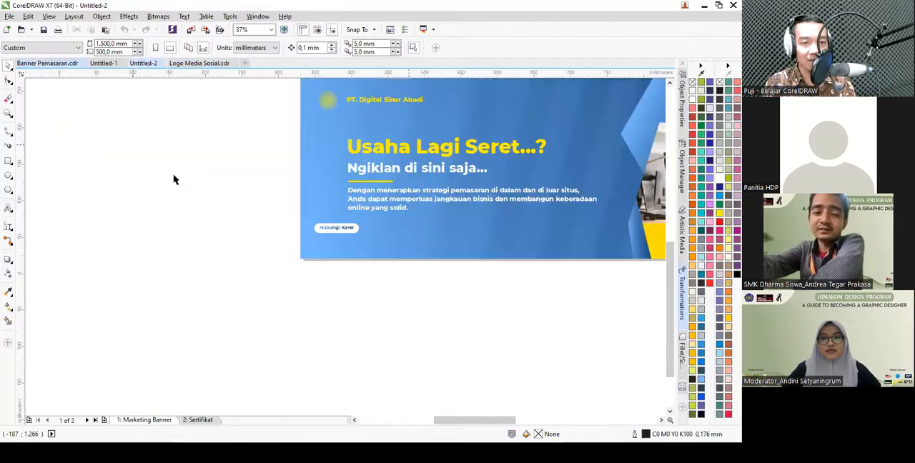
pyautogui.scroll(-2, 172, 175)
pyautogui.hotkey('ctrl', 'v')
pyautogui.scroll(3, 231, 185)
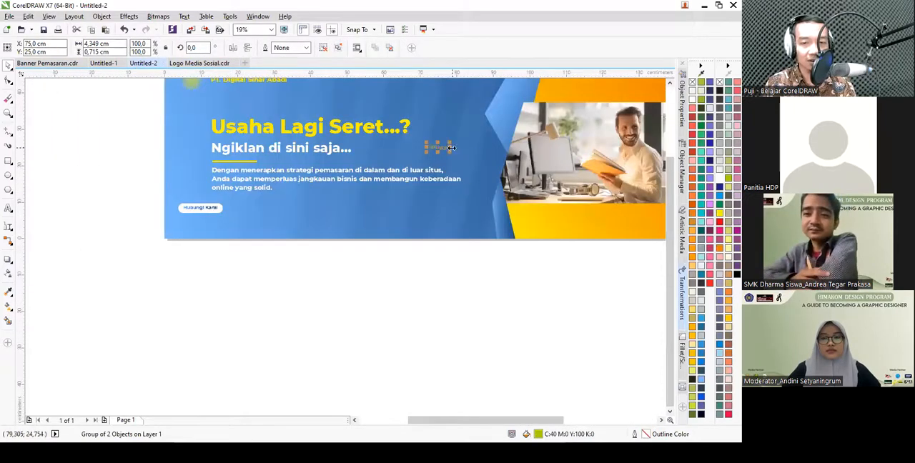
# - Place the pasted icon group below the "Hubungi Kami" label, enlarge it to about 9.3 cm wide and fill it with white
pyautogui.moveTo(421, 151); pyautogui.dragTo(341, 231)
pyautogui.scroll(2, 221, 229)
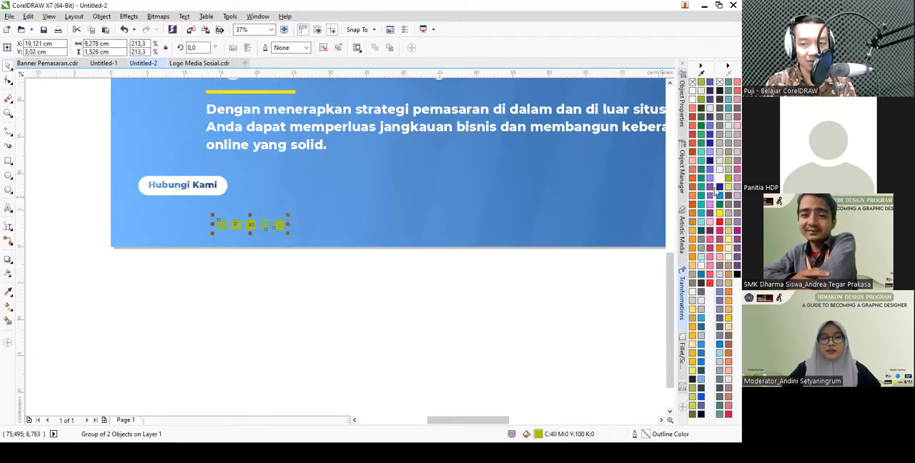
pyautogui.click(376, 296)
pyautogui.scroll(2, 196, 225)
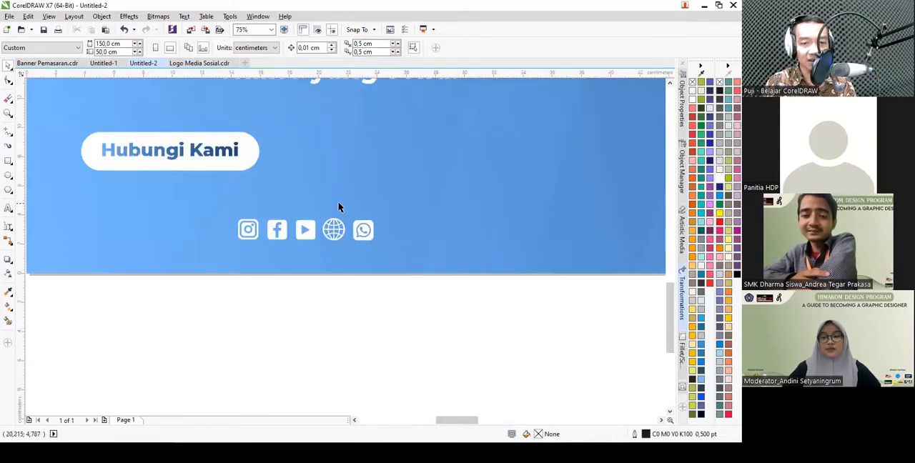
# - Ungroup the social media icons and move the WhatsApp icon alone beneath the start of the "Hubungi Kami" label
pyautogui.click(363, 230)
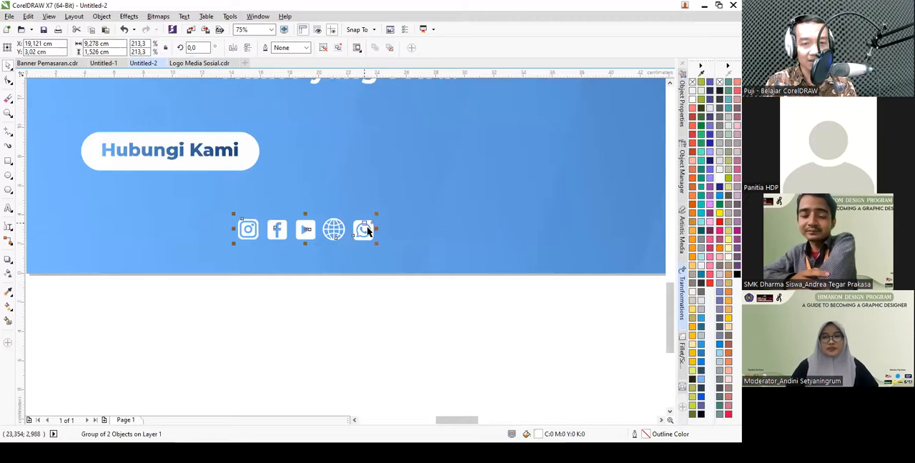
pyautogui.click(326, 53)
pyautogui.click(386, 207)
pyautogui.moveTo(369, 238); pyautogui.dragTo(154, 236)
# - Group the remaining four icons and move them well to the right along the banner's lower edge, level with the WhatsApp icon
pyautogui.moveTo(406, 324); pyautogui.dragTo(213, 203)
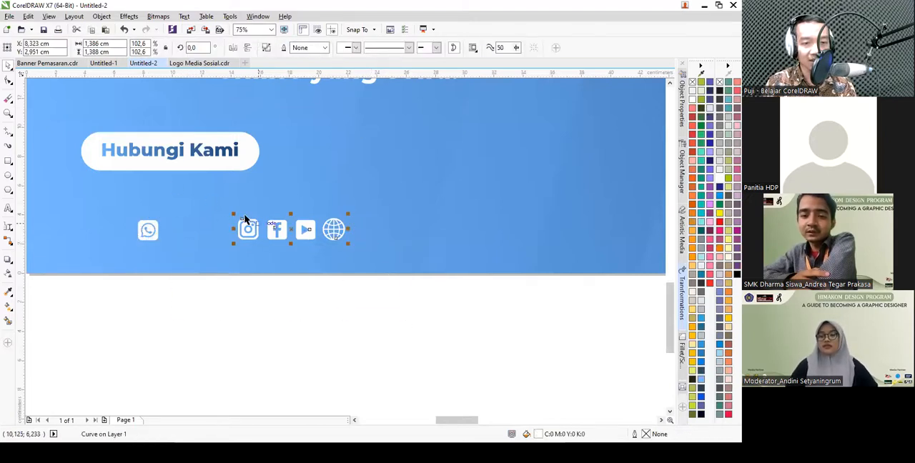
pyautogui.hotkey('ctrl', 'g')
pyautogui.scroll(-1, 287, 228)
pyautogui.moveTo(303, 230); pyautogui.dragTo(544, 229)
pyautogui.keyDown('shift'); pyautogui.click(218, 229); pyautogui.keyUp('shift')
pyautogui.scroll(1, 220, 232)
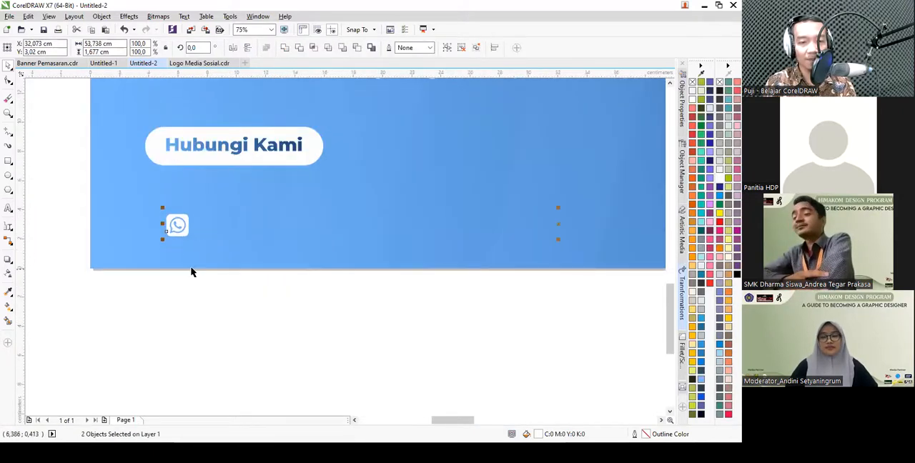
# - Enlarge the WhatsApp icon below the "Hubungi Kami" label to about 2.6 cm
pyautogui.click(198, 283)
pyautogui.scroll(-1, 200, 270)
pyautogui.scroll(2, 198, 250)
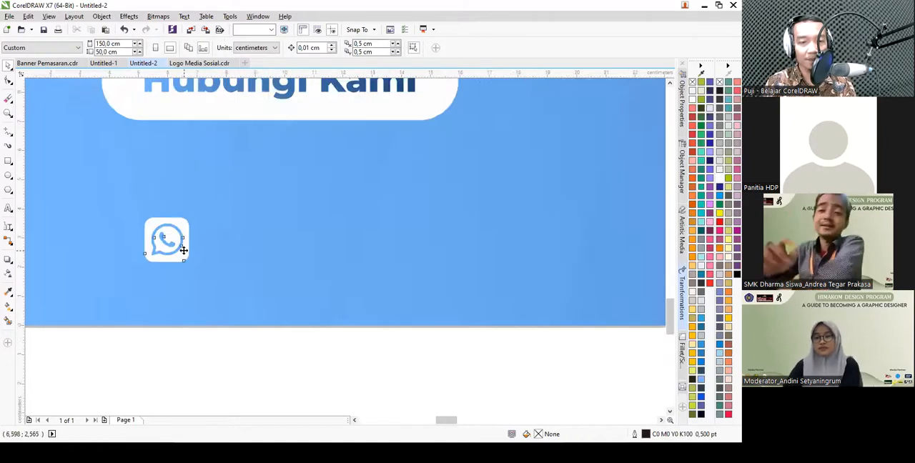
pyautogui.click(180, 247)
pyautogui.moveTo(193, 265); pyautogui.dragTo(213, 298)
pyautogui.scroll(-1, 258, 271)
pyautogui.scroll(1, 255, 274)
# - Duplicate the "Hubungi Kami" text beside the WhatsApp icon, fill the copy with white and replace its text with the contact phone number
pyautogui.click(228, 164)
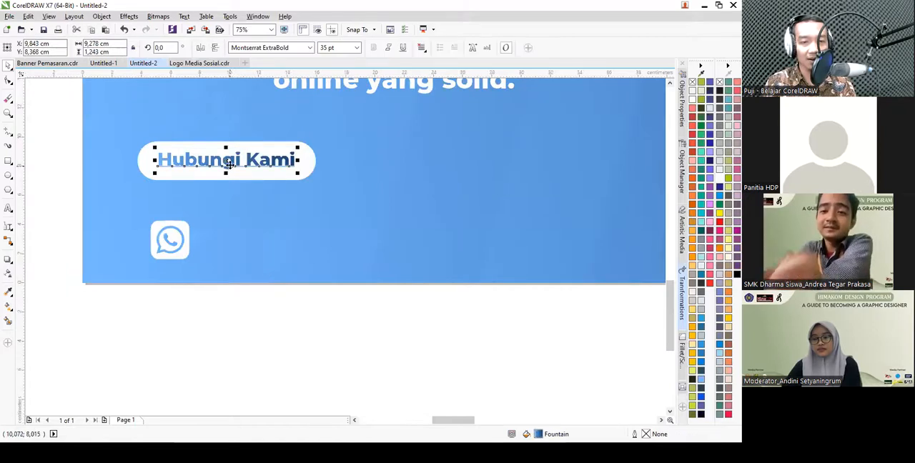
pyautogui.moveTo(229, 164); pyautogui.dragTo(272, 237)
pyautogui.click(722, 180)
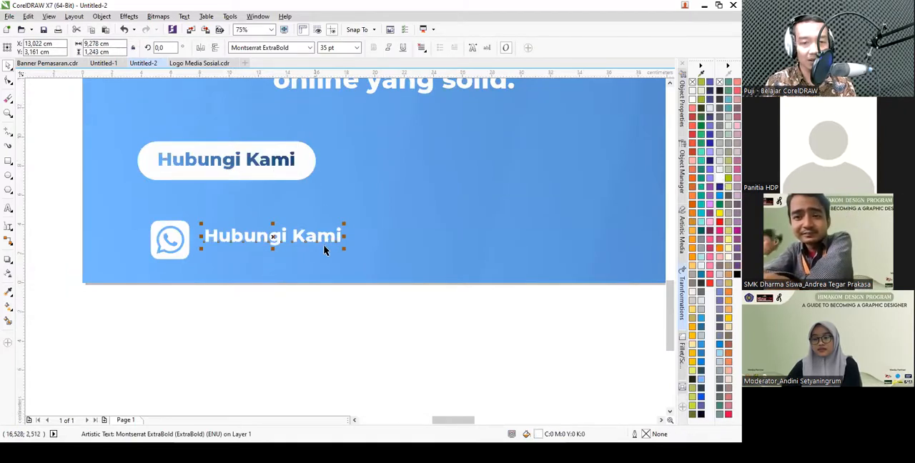
pyautogui.doubleClick(280, 239)
pyautogui.hotkey('ctrl', 'a')
pyautogui.write('0')
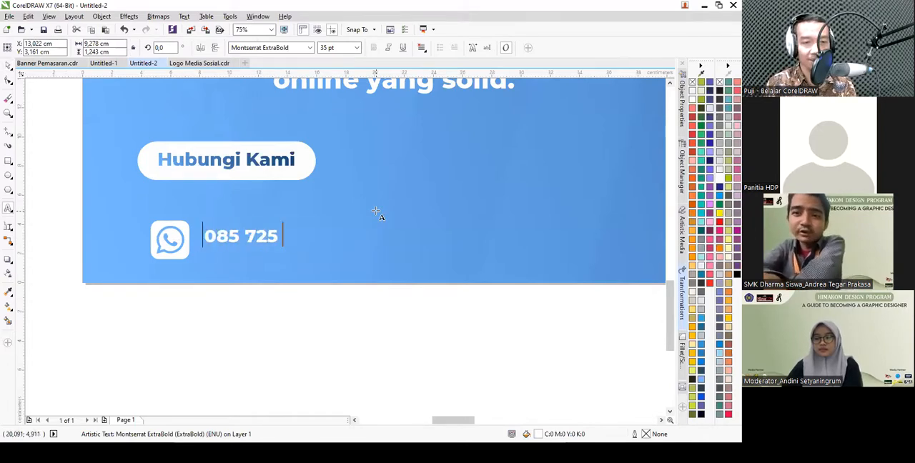
pyautogui.hotkey('ctrl', 'space')
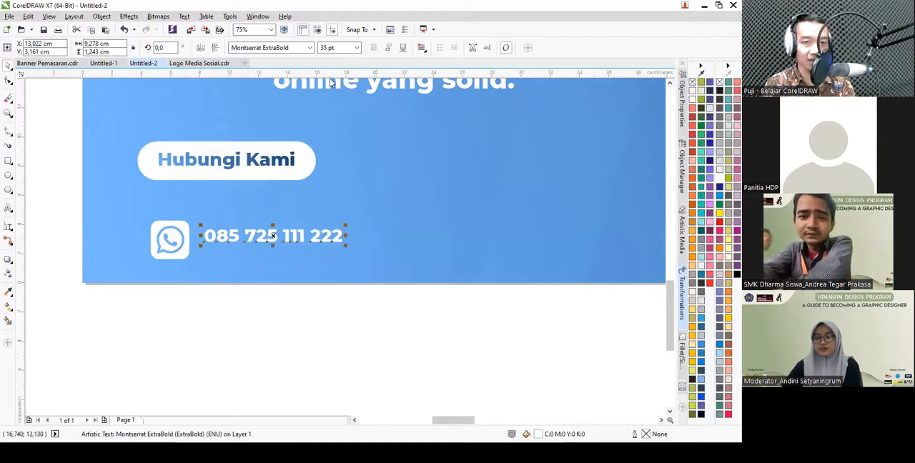
# - Set the font size of the phone number text to 65 pt
pyautogui.write('7')
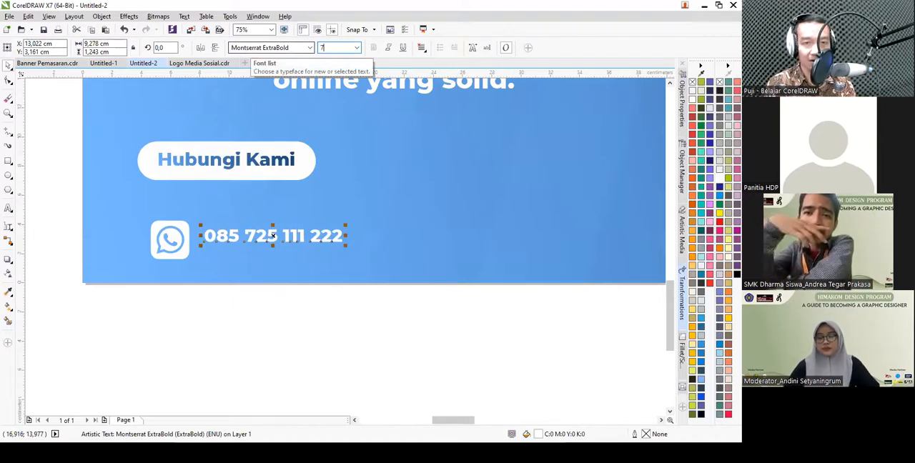
pyautogui.write('5')
pyautogui.press('Return')
pyautogui.scroll(-1, 227, 200)
pyautogui.click(346, 47)
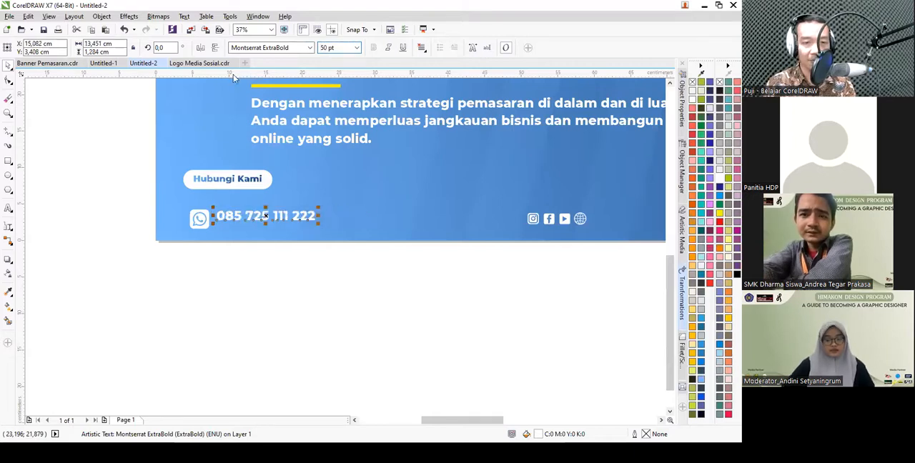
pyautogui.write('65')
pyautogui.press('Return')
# - Align the WhatsApp icon and phone number on their horizontal center line and shift both about 2.6 cm to the right
pyautogui.moveTo(384, 300); pyautogui.dragTo(155, 191)
pyautogui.press('e')
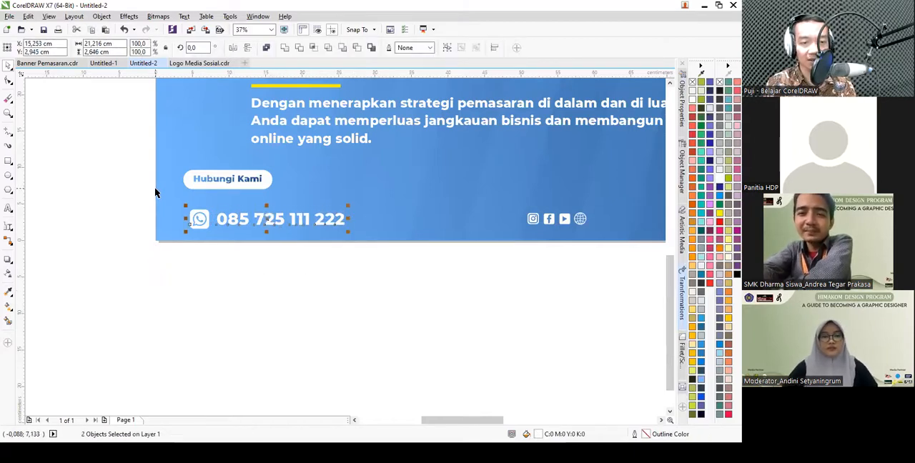
pyautogui.click(298, 284)
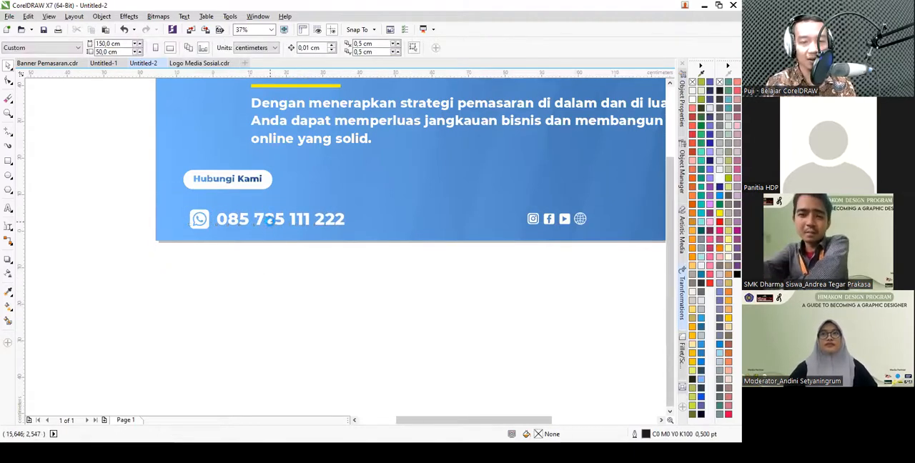
pyautogui.scroll(1, 276, 223)
pyautogui.moveTo(235, 218); pyautogui.dragTo(253, 218)
pyautogui.scroll(2, 254, 220)
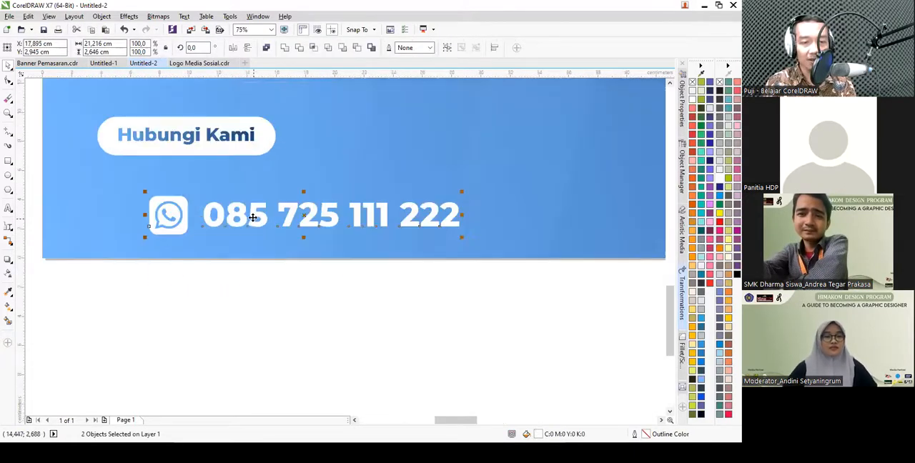
pyautogui.scroll(-2, 247, 208)
pyautogui.scroll(1, 336, 243)
pyautogui.moveTo(473, 189); pyautogui.dragTo(470, 204)
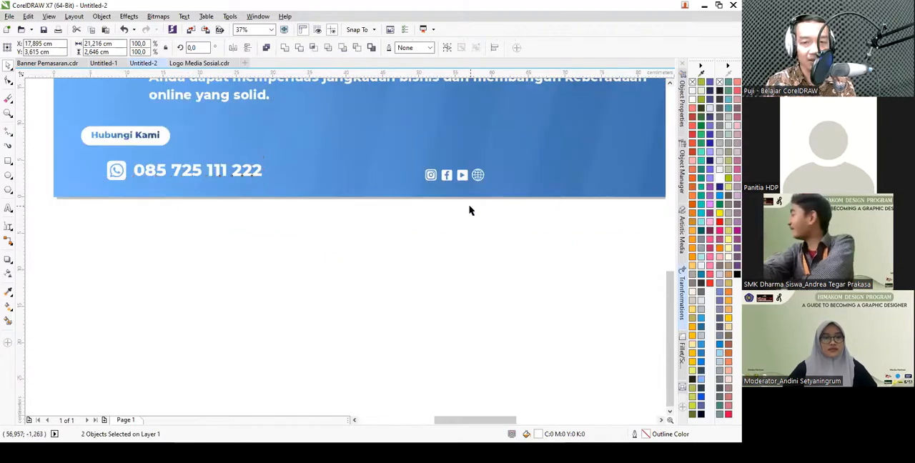
# - Ungroup the four remaining icons, group the Instagram, Facebook and YouTube icons together and move them beside the phone number
pyautogui.click(446, 177)
pyautogui.click(330, 47)
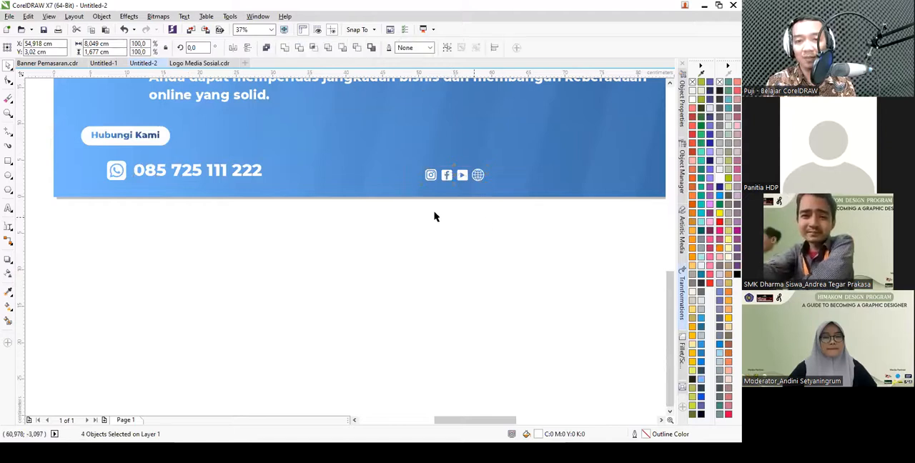
pyautogui.click(481, 219)
pyautogui.moveTo(398, 149); pyautogui.dragTo(404, 150)
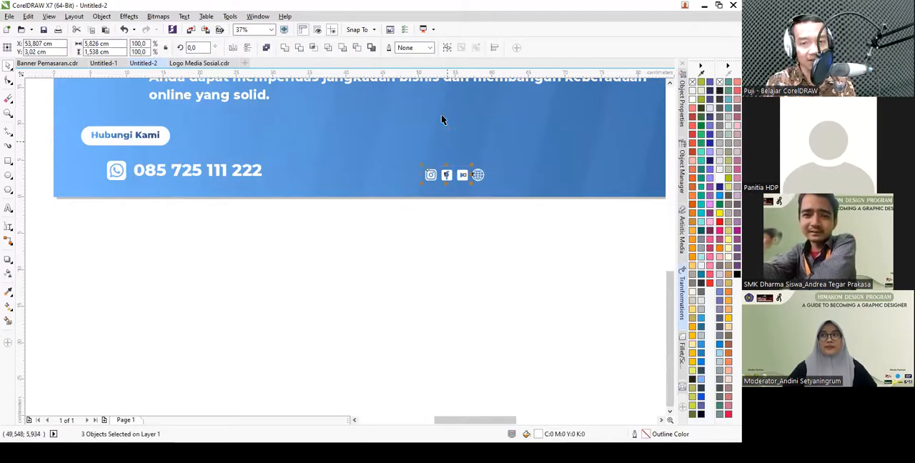
pyautogui.hotkey('ctrl', 'g')
pyautogui.moveTo(448, 169); pyautogui.dragTo(317, 169)
# - Align the three-icon group vertically with the phone number row and enlarge it to roughly match the WhatsApp icon's size
pyautogui.moveTo(388, 225); pyautogui.dragTo(92, 148)
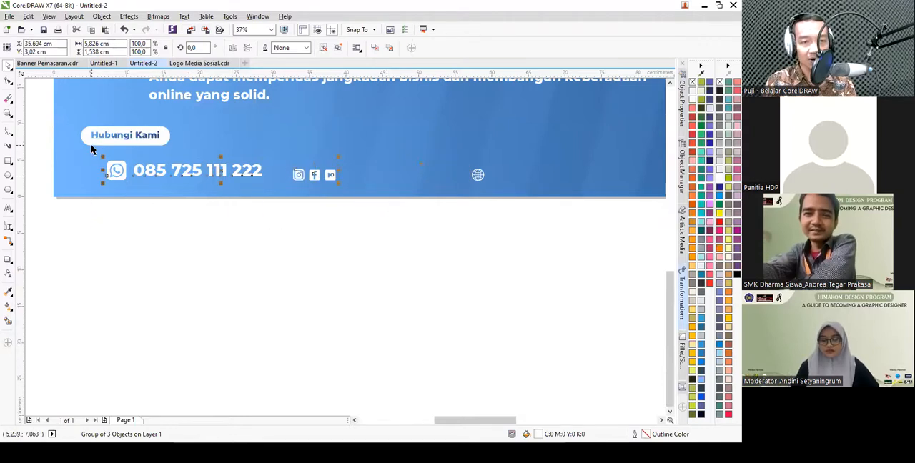
pyautogui.press('e')
pyautogui.moveTo(384, 229); pyautogui.dragTo(276, 144)
pyautogui.scroll(1, 350, 190)
pyautogui.moveTo(327, 179)
pyautogui.mouseDown()
pyautogui.moveTo(347, 188)
pyautogui.moveTo(336, 190)
pyautogui.mouseUp()
pyautogui.scroll(-1, 335, 190)
pyautogui.press('Escape')
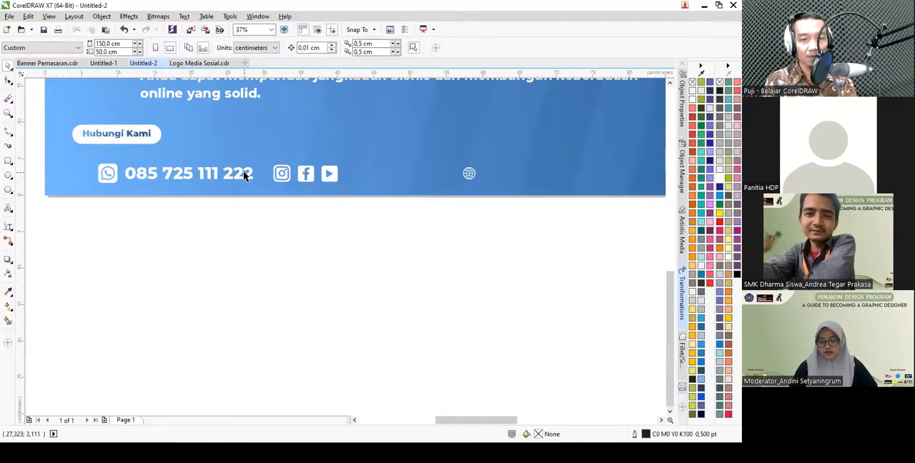
# - Duplicate the phone number text to the right of the YouTube icon and change the copy to "Digital Sinar Abadi"
pyautogui.click(246, 174)
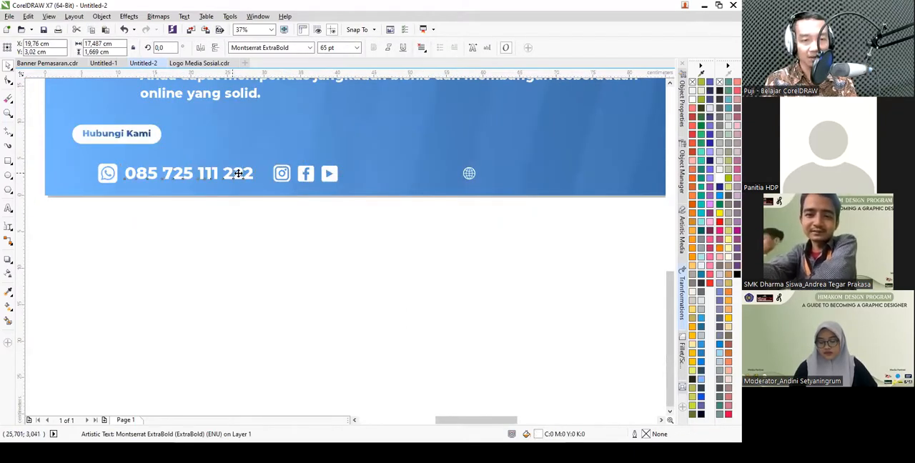
pyautogui.moveTo(234, 173); pyautogui.dragTo(453, 183)
pyautogui.scroll(-1, 334, 169)
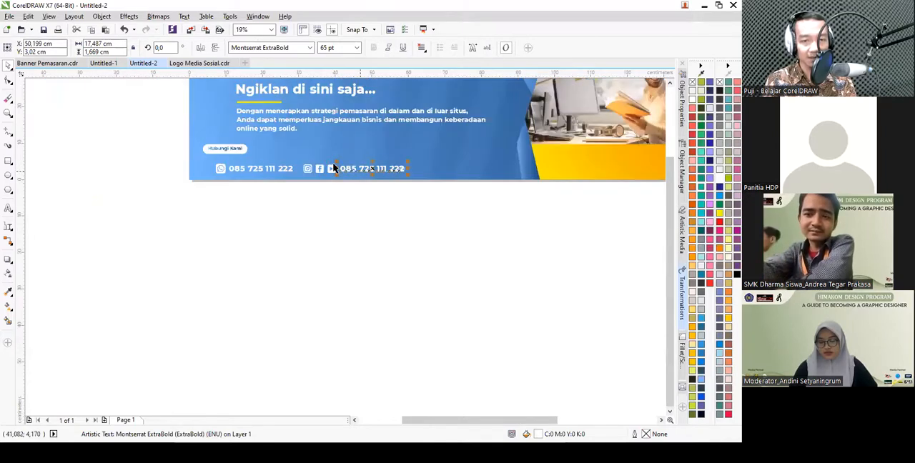
pyautogui.scroll(2, 365, 167)
pyautogui.doubleClick(362, 163)
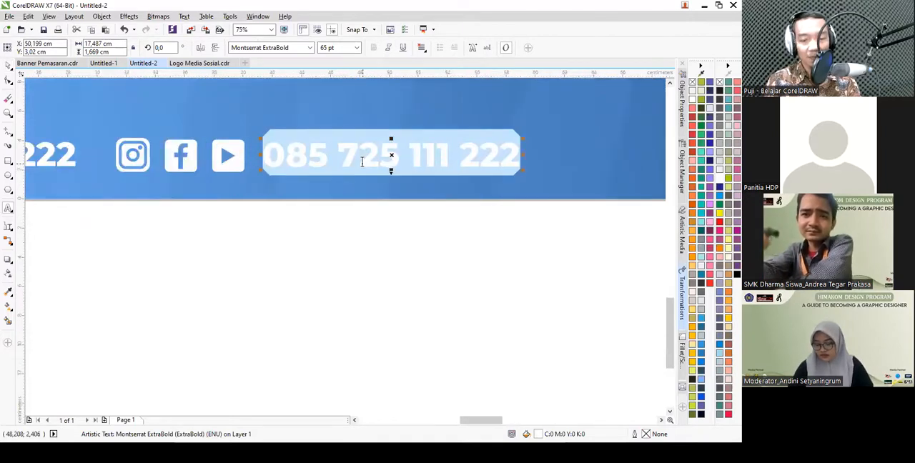
pyautogui.write('Sinar Aba')
pyautogui.hotkey('ctrl', 'a')
pyautogui.write('Dig')
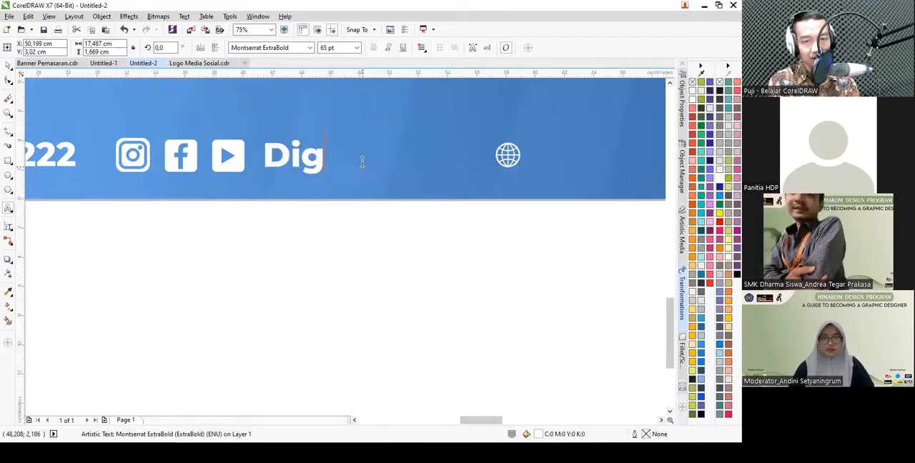
pyautogui.write('ital Sinar Abadi')
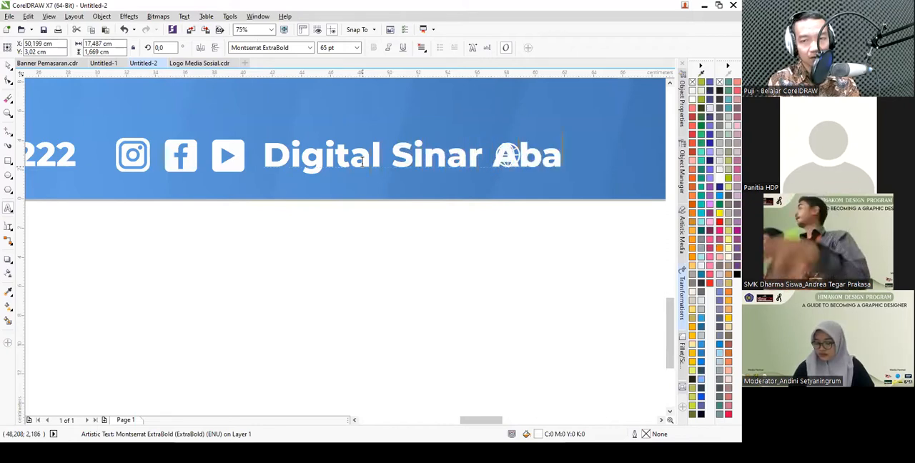
pyautogui.hotkey('ctrl', 'space')
# - Reduce the "Digital Sinar Abadi" text to 50 pt
pyautogui.scroll(-2, 329, 145)
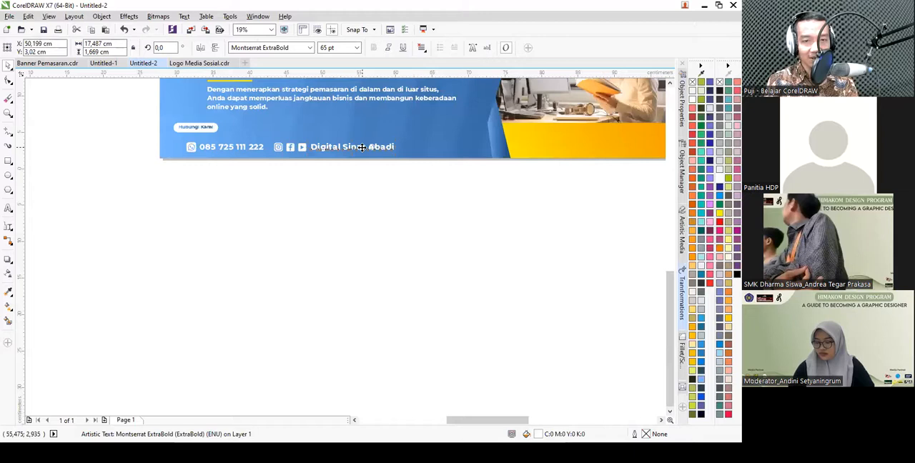
pyautogui.scroll(1, 361, 148)
pyautogui.moveTo(343, 49); pyautogui.dragTo(312, 48)
pyautogui.write('4')
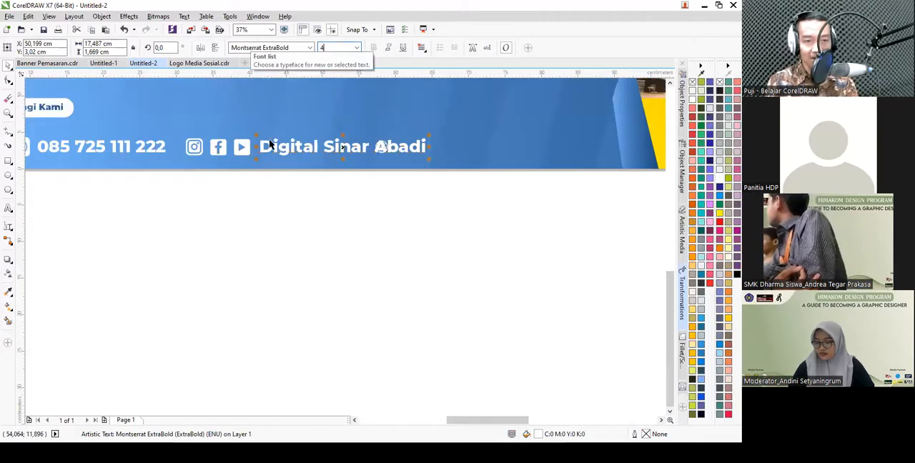
pyautogui.write('5')
pyautogui.press('Return')
pyautogui.click(454, 206)
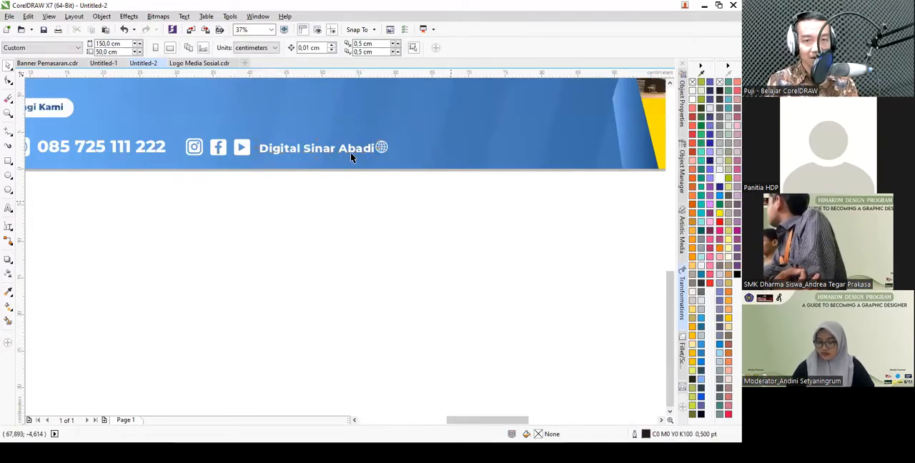
pyautogui.click(317, 147)
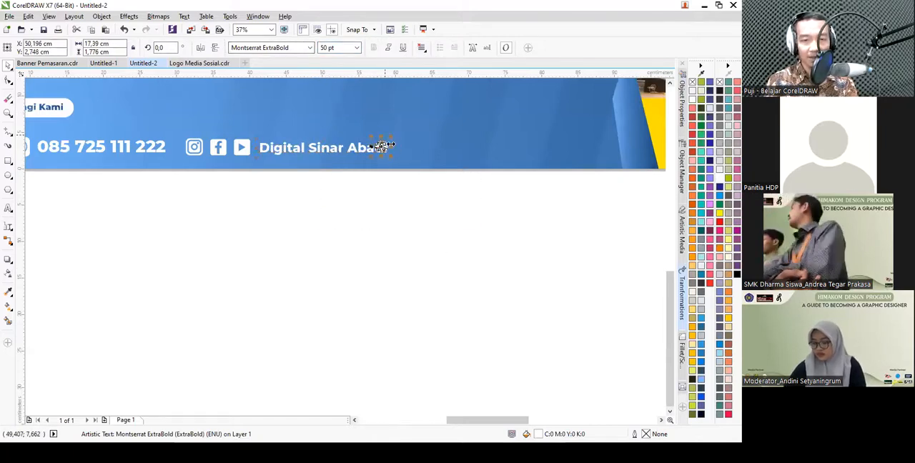
# - Move the globe icon clear of the "Digital Sinar Abadi" text, just past its right end
pyautogui.click(382, 147)
pyautogui.moveTo(382, 146); pyautogui.dragTo(406, 152)
pyautogui.click(363, 146)
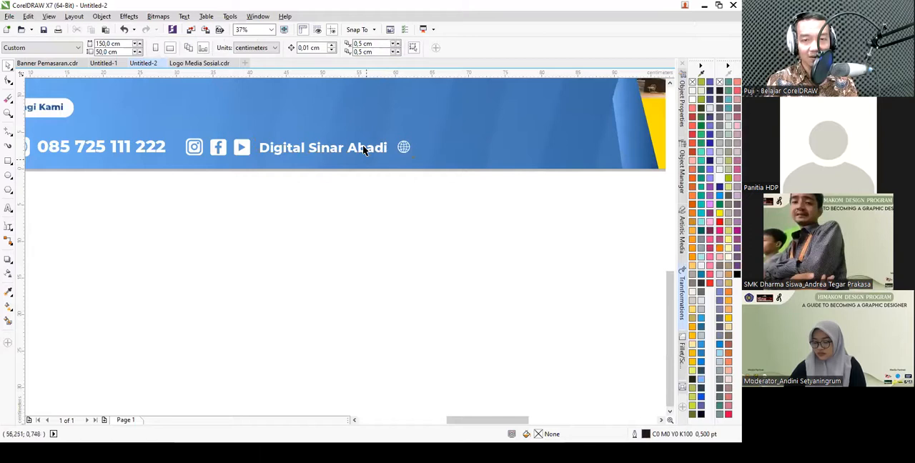
# - Enlarge the globe icon beside "Digital Sinar Abadi" to about 2.6 cm, matching the WhatsApp icon's size
pyautogui.scroll(2, 414, 161)
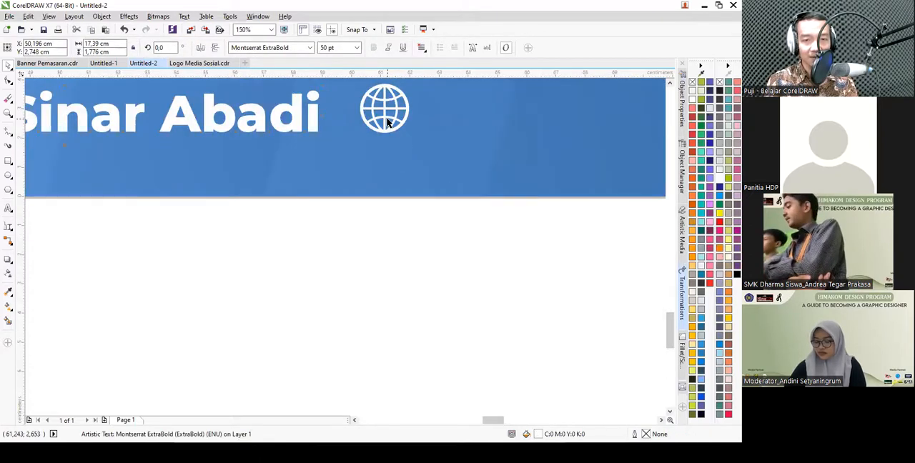
pyautogui.click(388, 120)
pyautogui.scroll(-1, 404, 158)
pyautogui.moveTo(407, 151); pyautogui.dragTo(414, 199)
pyautogui.scroll(-1, 418, 160)
pyautogui.hotkey('ctrl', 'z')
pyautogui.scroll(2, 417, 149)
pyautogui.scroll(-1, 276, 178)
pyautogui.click(221, 179)
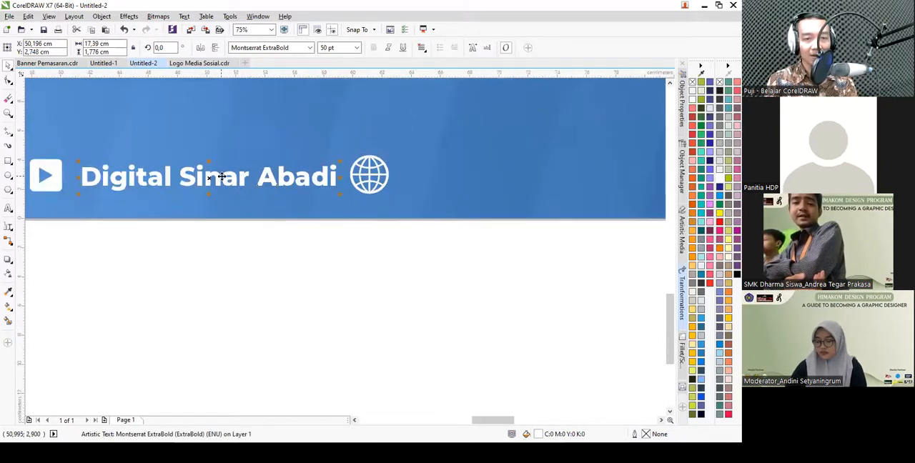
pyautogui.moveTo(220, 179); pyautogui.dragTo(557, 177)
pyautogui.rightClick(558, 177)
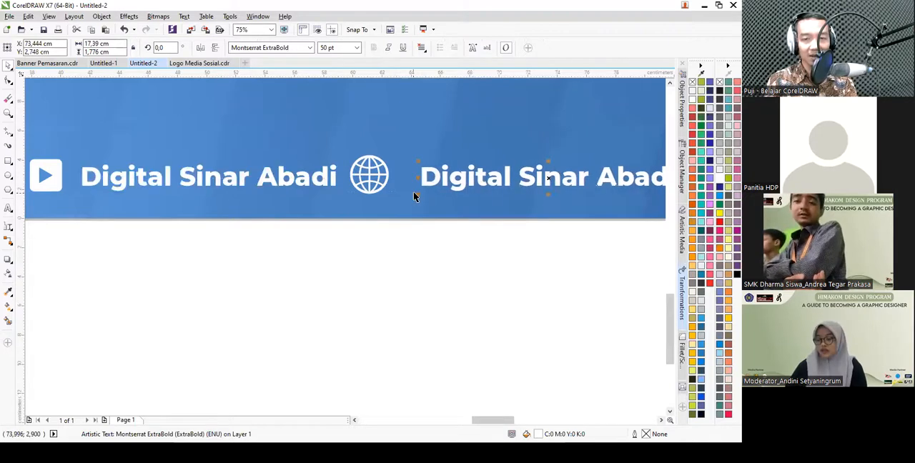
pyautogui.scroll(-1, 413, 195)
pyautogui.scroll(1, 537, 197)
pyautogui.doubleClick(521, 174)
pyautogui.hotkey('ctrl', 'a')
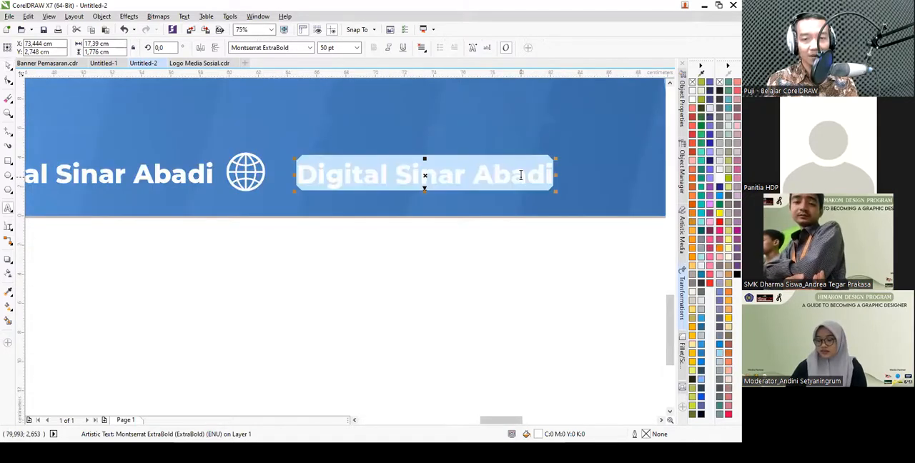
pyautogui.write('www.sinar-ab')
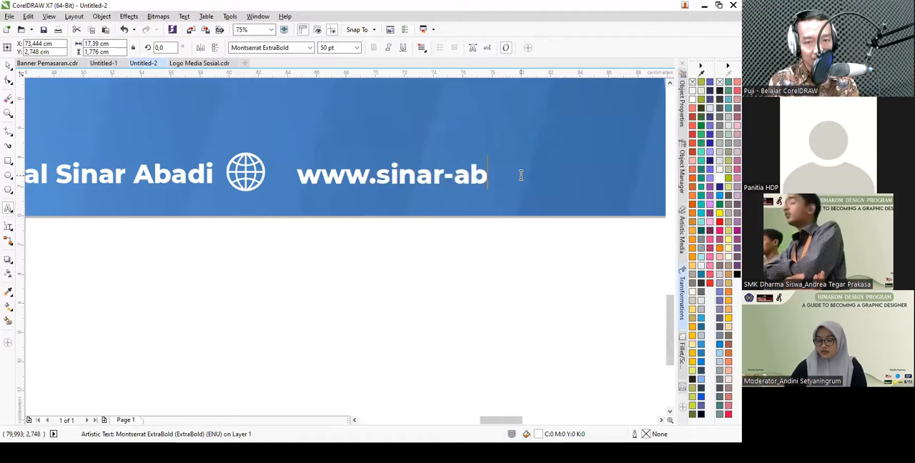
pyautogui.write('adi.com')
pyautogui.hotkey('ctrl', 'space')
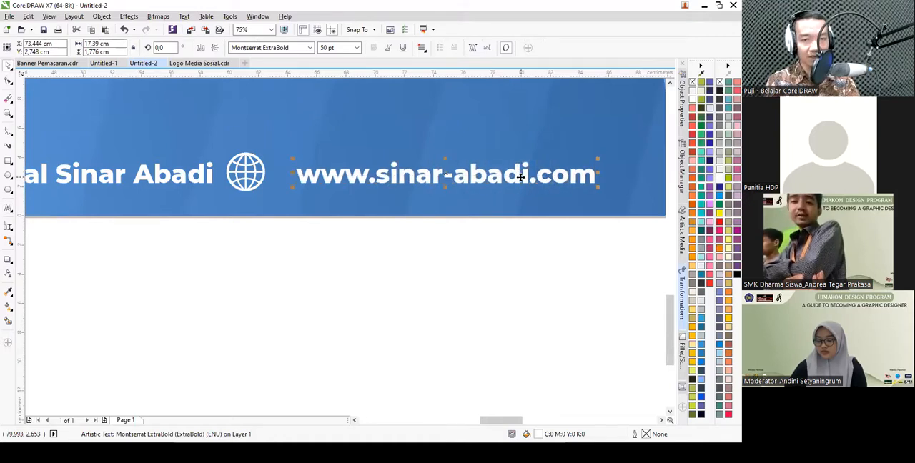
# - Align all icons and texts of the contact row on a common horizontal centre line
pyautogui.scroll(-1, 428, 236)
pyautogui.click(488, 247)
pyautogui.scroll(-1, 422, 260)
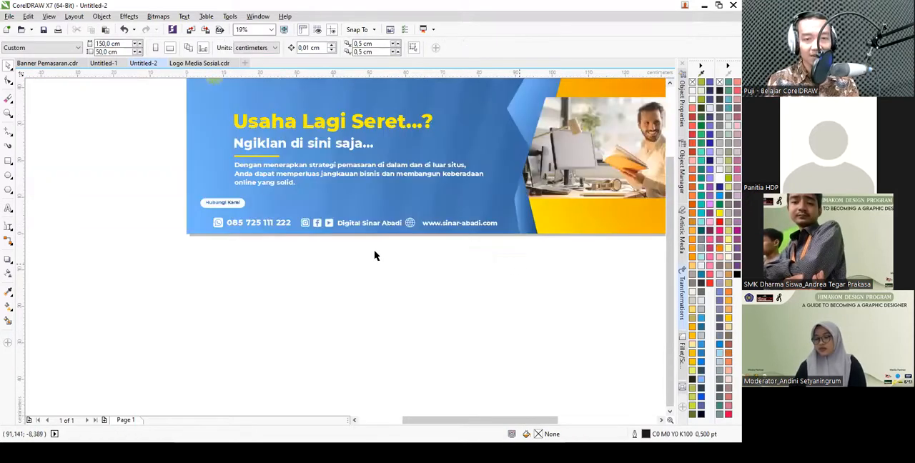
pyautogui.moveTo(196, 220); pyautogui.dragTo(194, 206)
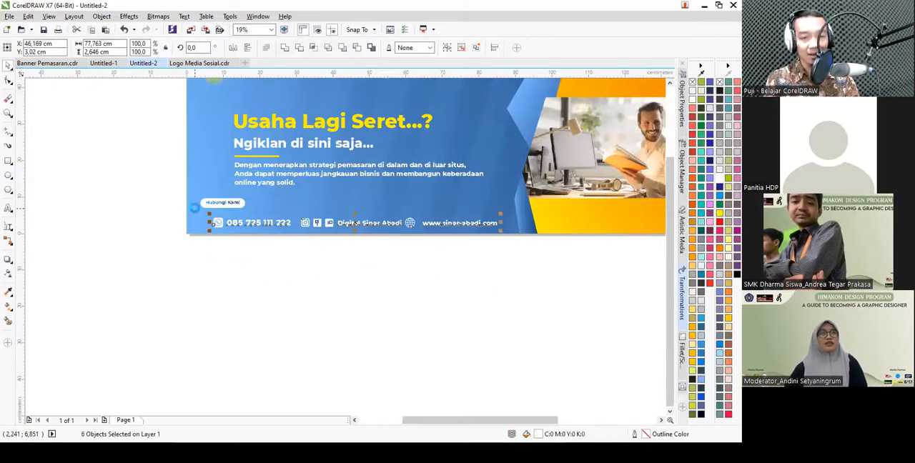
pyautogui.click(442, 266)
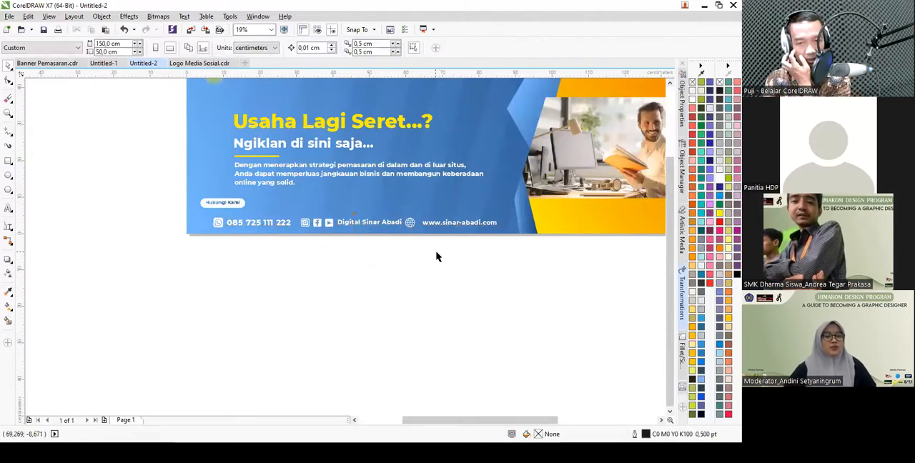
pyautogui.scroll(1, 409, 233)
pyautogui.moveTo(624, 275); pyautogui.dragTo(429, 206)
pyautogui.scroll(1, 461, 212)
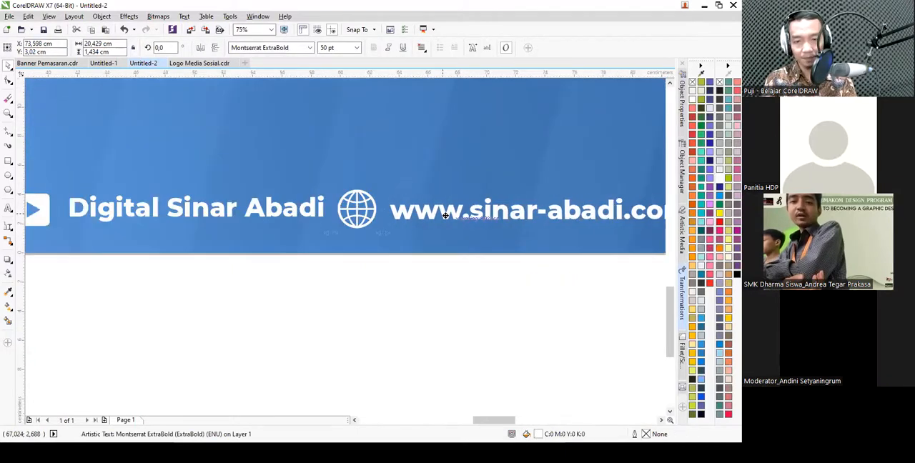
# - Group the globe icon with the website text and shift the group about 6 cm to the right
pyautogui.scroll(-1, 403, 213)
pyautogui.moveTo(579, 271); pyautogui.dragTo(350, 165)
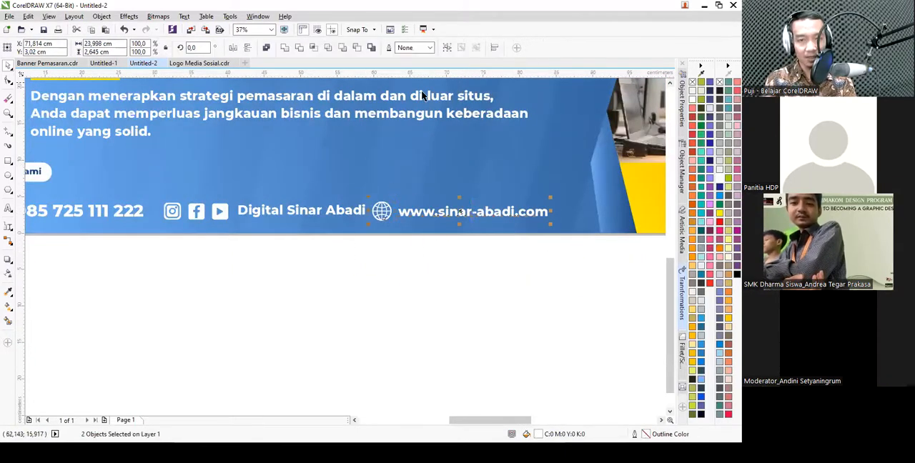
pyautogui.click(447, 48)
pyautogui.moveTo(473, 212); pyautogui.dragTo(516, 211)
# - Shift the social media icons and "Digital Sinar Abadi" text about 2 cm right to even out the contact row's spacing
pyautogui.moveTo(405, 265); pyautogui.dragTo(147, 172)
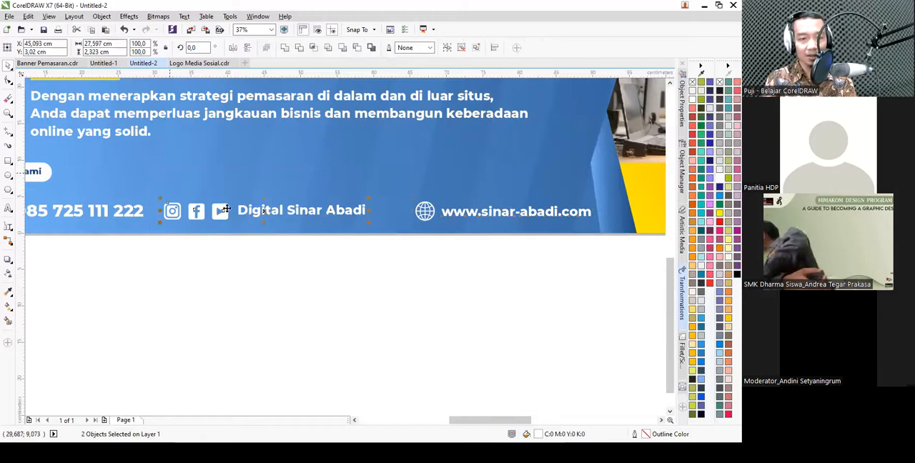
pyautogui.moveTo(226, 210); pyautogui.dragTo(240, 210)
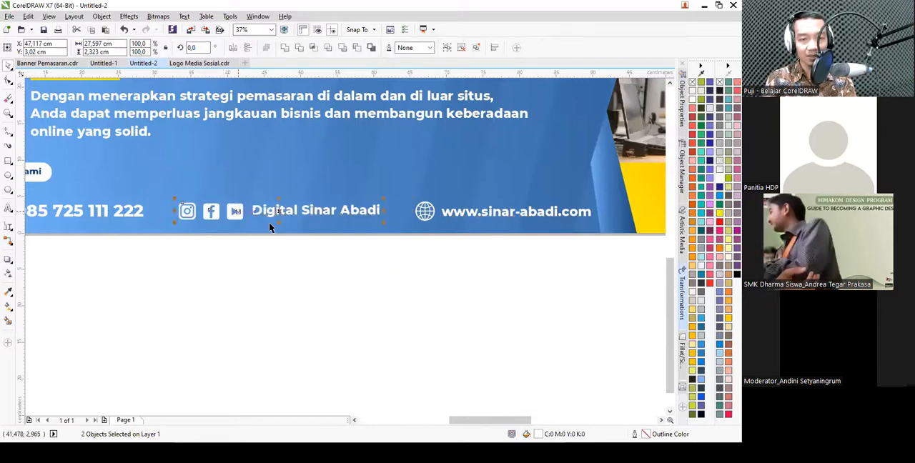
pyautogui.click(480, 258)
pyautogui.scroll(-1, 480, 258)
pyautogui.moveTo(561, 289); pyautogui.dragTo(271, 255)
pyautogui.scroll(-1, 273, 256)
pyautogui.scroll(1, 346, 202)
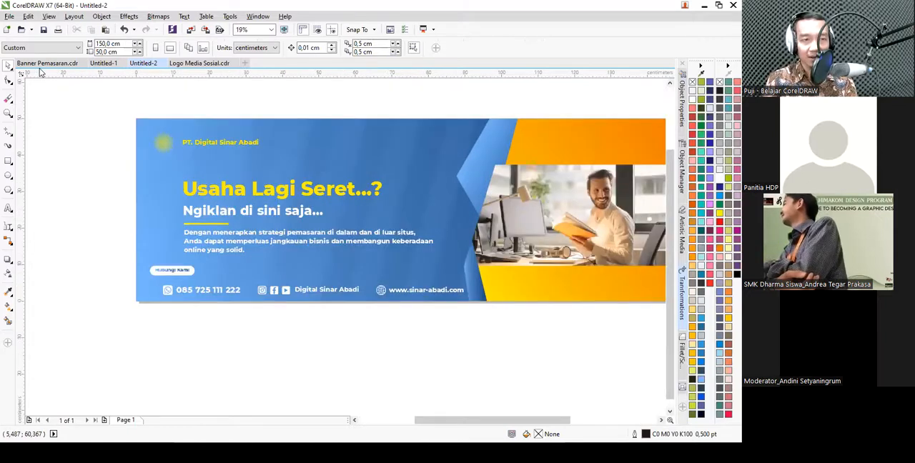
# - Check the reference banner, and draw a white, outline-free three-sided polygon about 2.3 cm wide in Untitled-2, below the paragraph text
pyautogui.click(43, 63)
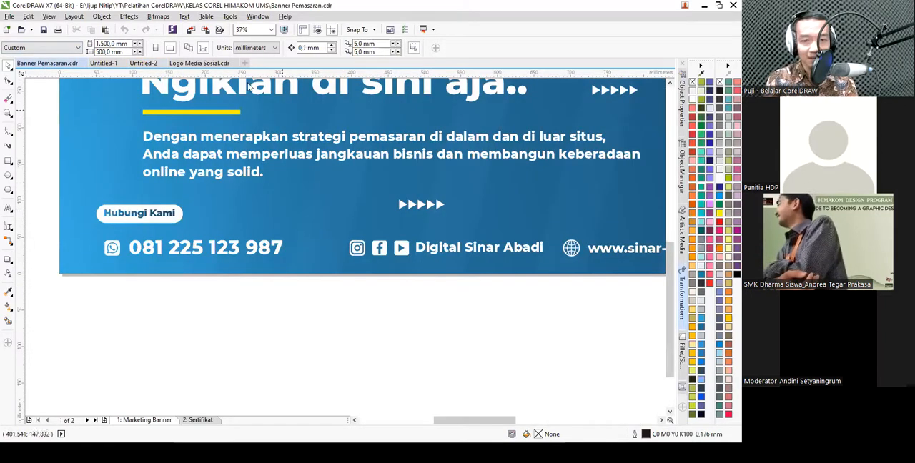
pyautogui.click(220, 64)
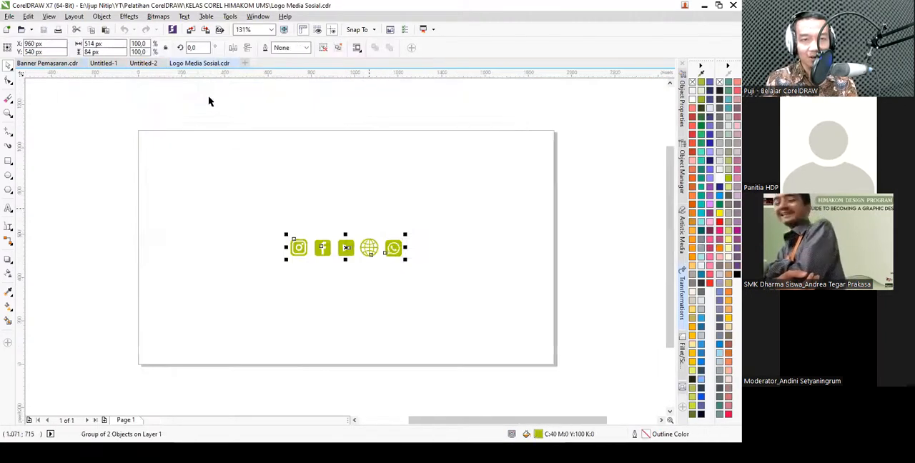
pyautogui.click(143, 63)
pyautogui.scroll(2, 307, 259)
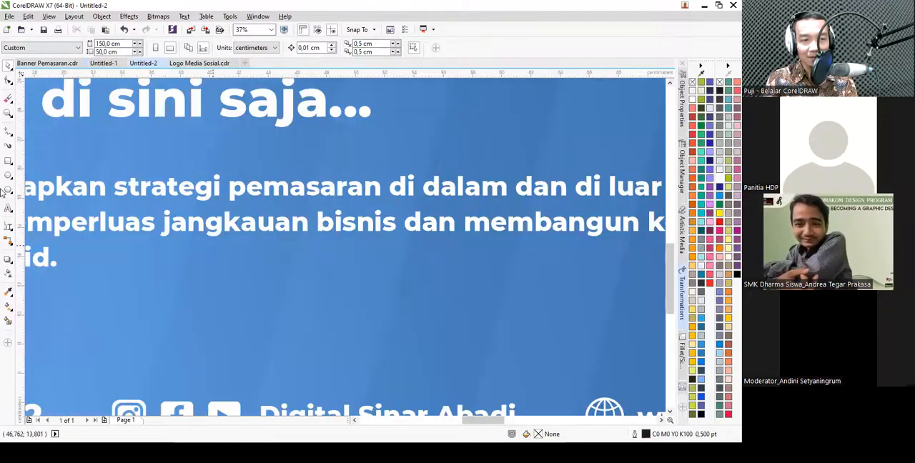
pyautogui.click(10, 192)
pyautogui.click(59, 190)
pyautogui.moveTo(315, 255); pyautogui.dragTo(361, 298)
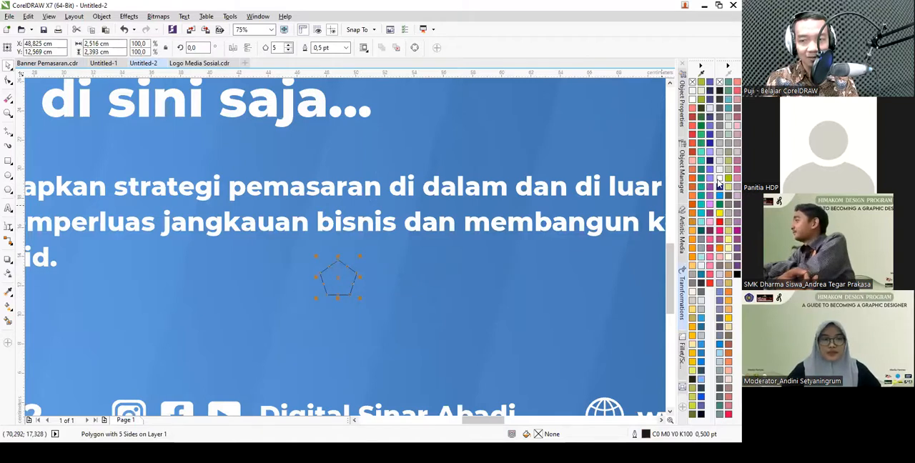
pyautogui.click(720, 180)
pyautogui.click(288, 51)
pyautogui.click(289, 51)
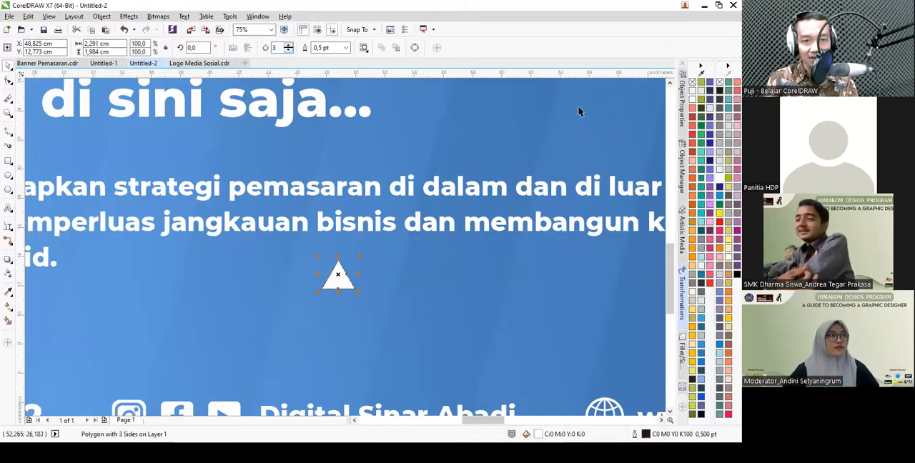
pyautogui.rightClick(692, 83)
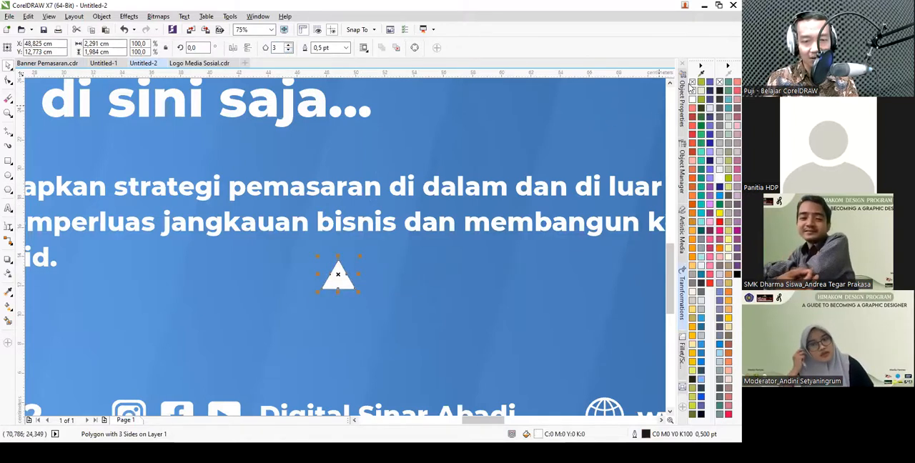
# - Try rotating the triangle to 270° so it points right, and undo the rotation
pyautogui.click(340, 270)
pyautogui.moveTo(368, 285); pyautogui.dragTo(368, 309)
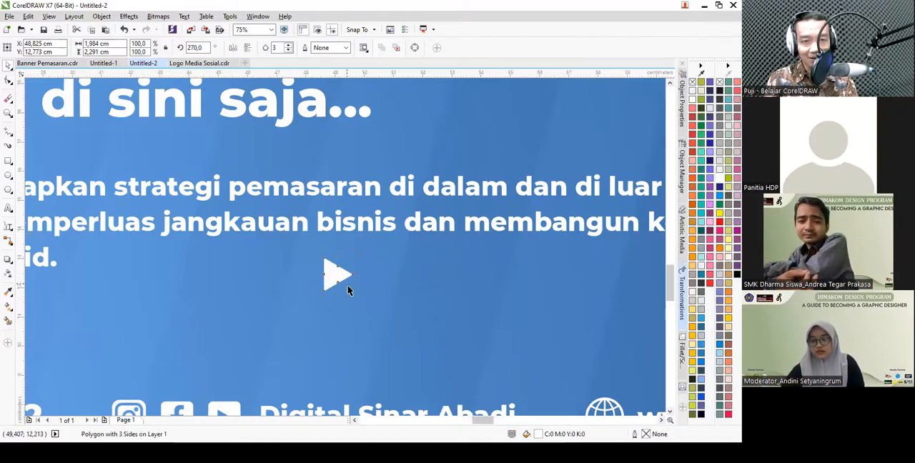
pyautogui.scroll(2, 350, 286)
pyautogui.scroll(-1, 333, 265)
pyautogui.hotkey('ctrl', 'z')
# - Rotate the white triangle to about 264.6° so that its tip points roughly to the right
pyautogui.click(333, 261)
pyautogui.moveTo(360, 224); pyautogui.dragTo(365, 314)
pyautogui.click(365, 314)
pyautogui.scroll(-3, 307, 234)
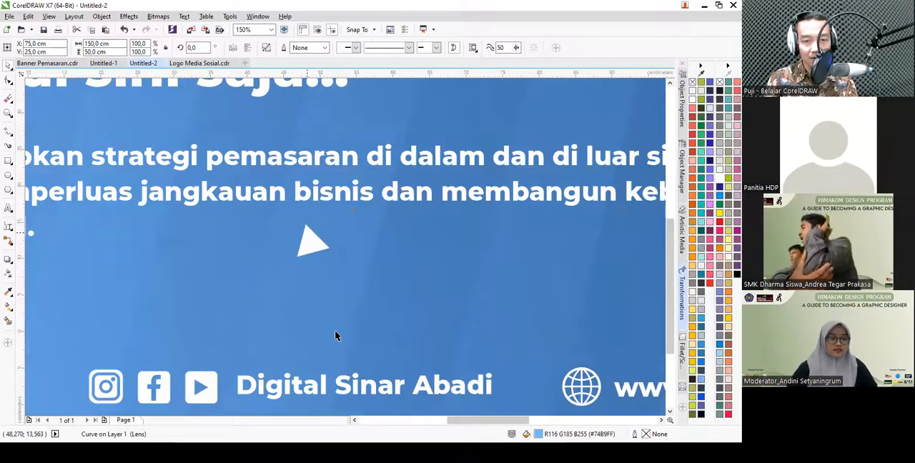
pyautogui.click(334, 331)
pyautogui.scroll(1, 312, 235)
pyautogui.scroll(3, 300, 250)
pyautogui.click(305, 259)
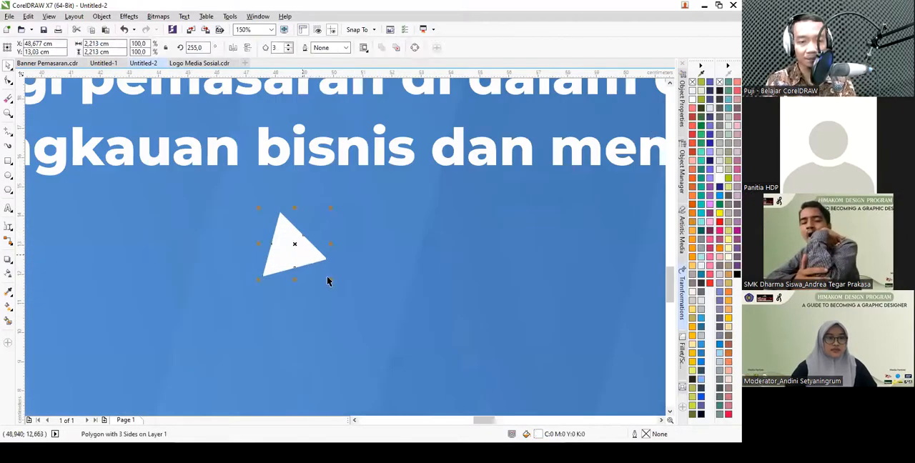
pyautogui.scroll(2, 305, 259)
pyautogui.moveTo(350, 297); pyautogui.dragTo(374, 297)
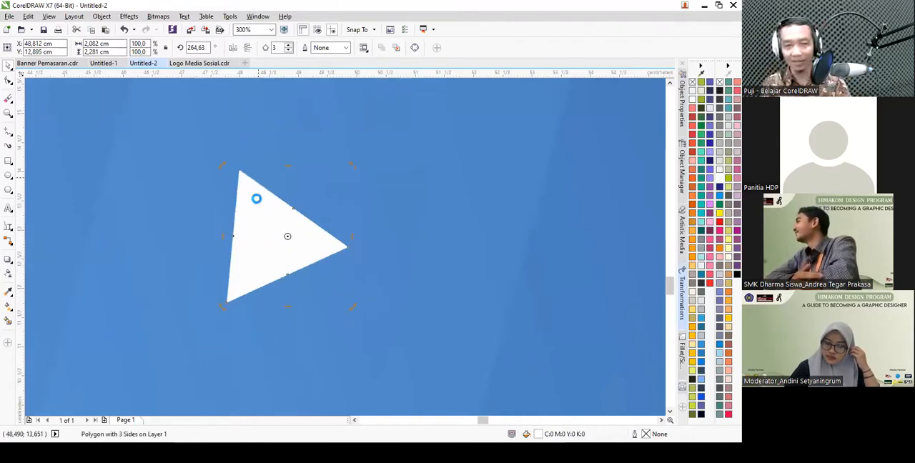
# - Duplicate the triangle to the right and repeat the copy for a row of five, spaced about 2.5 cm apart
pyautogui.scroll(-2, 257, 202)
pyautogui.moveTo(269, 208); pyautogui.dragTo(302, 208)
pyautogui.scroll(-2, 306, 208)
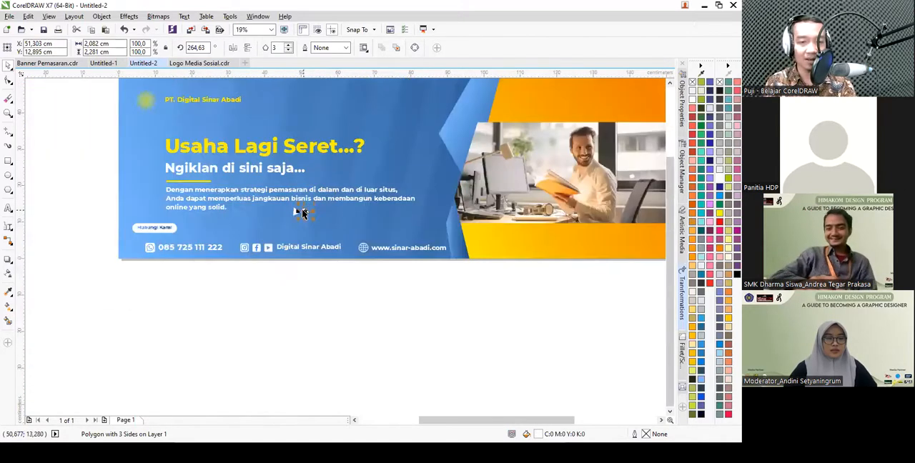
pyautogui.hotkey('ctrl', 'r')
pyautogui.hotkey('ctrl', 'r')
# - Combine the five triangles into a single curve object
pyautogui.moveTo(401, 300); pyautogui.dragTo(274, 204)
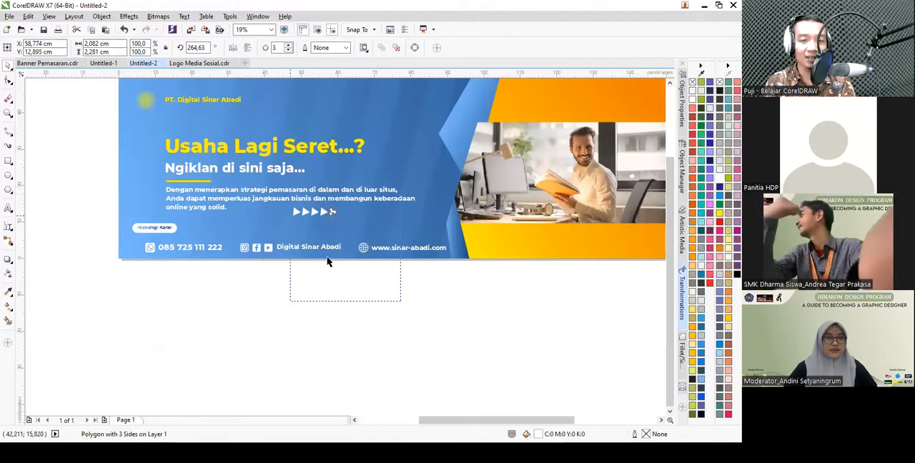
pyautogui.moveTo(319, 245); pyautogui.dragTo(283, 194)
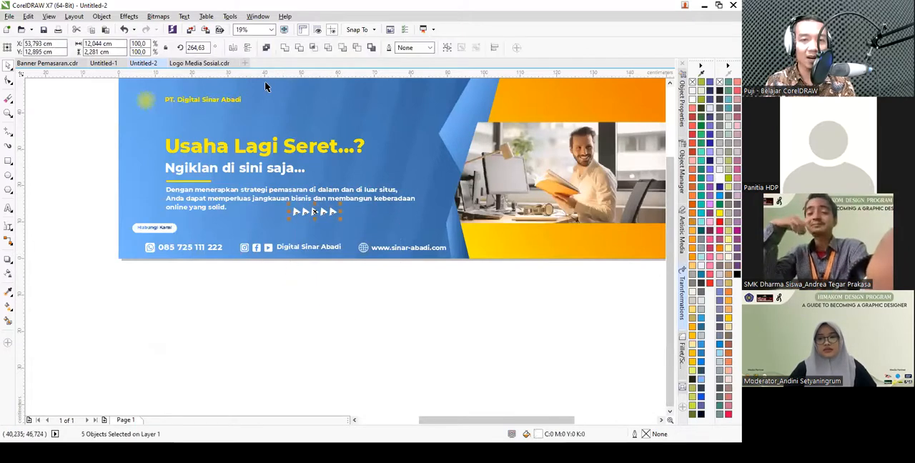
pyautogui.hotkey('ctrl', 'l')
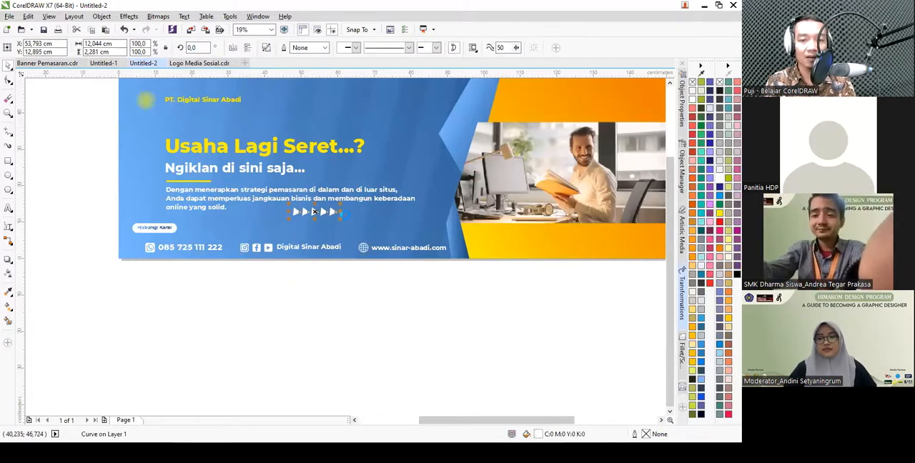
# - Scale the combined triangle row down to 50%, about 6 cm wide
pyautogui.scroll(6, 347, 215)
pyautogui.moveTo(271, 139); pyautogui.dragTo(92, 187)
pyautogui.scroll(-5, 315, 222)
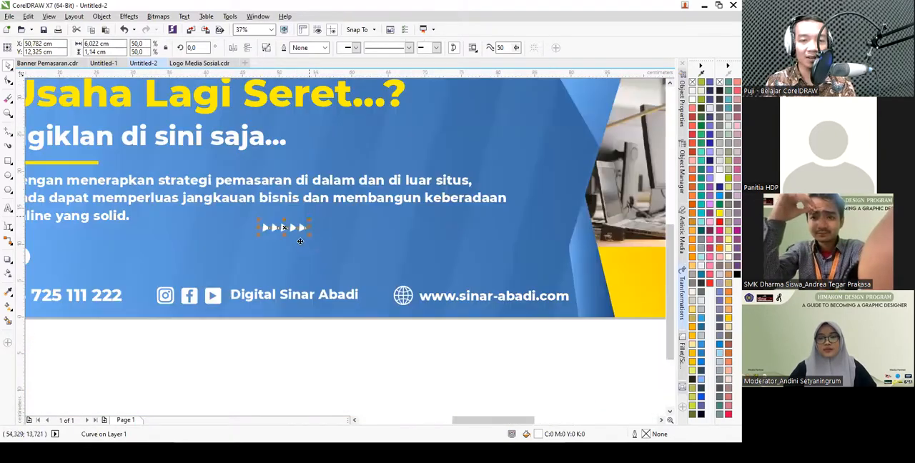
# - Place the triangle row above the social media icons, with copies right of the headline texts and near the banner's upper edge
pyautogui.moveTo(285, 228); pyautogui.dragTo(191, 251)
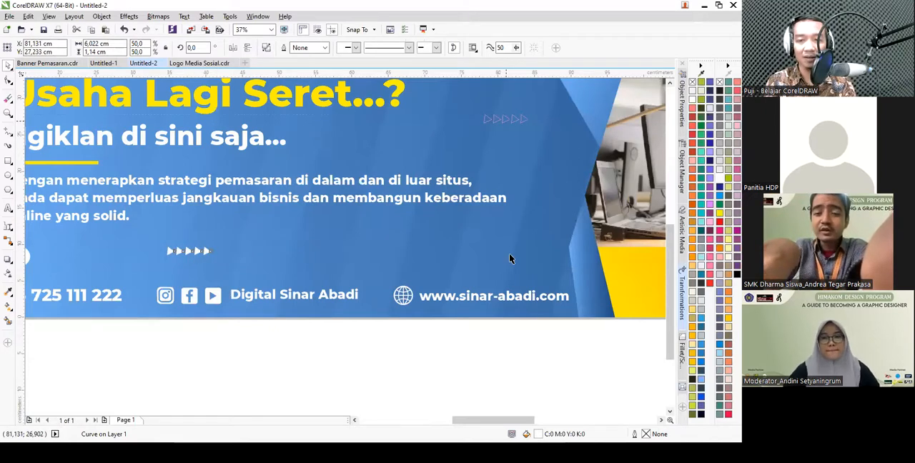
pyautogui.scroll(-2, 510, 257)
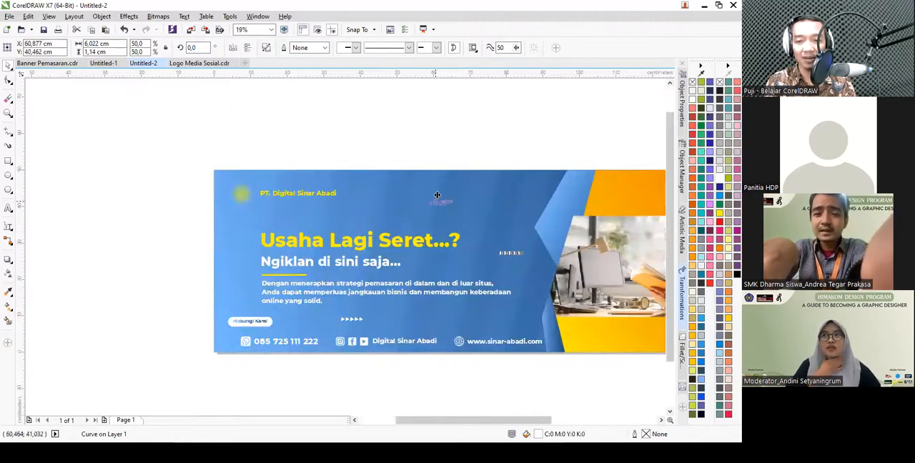
pyautogui.click(427, 155)
pyautogui.scroll(-2, 425, 139)
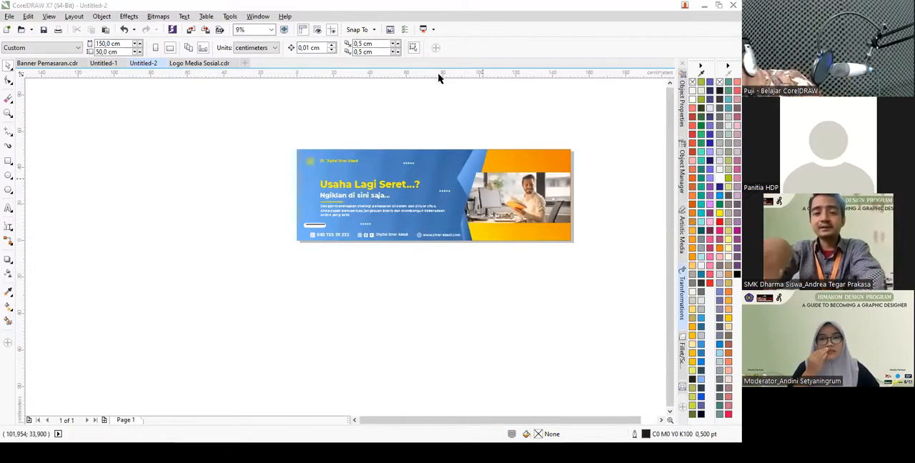
# - Compare the whole banner page with the reference design in Banner Pemasaran.cdr
pyautogui.click(272, 32)
pyautogui.click(259, 48)
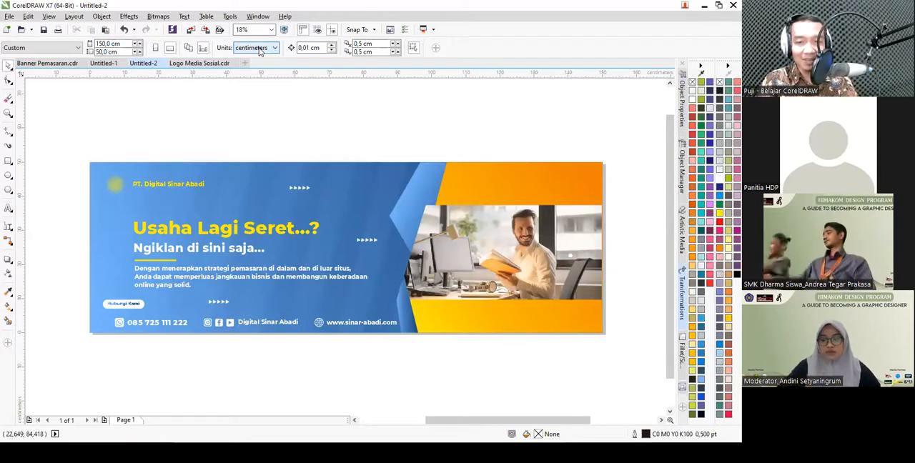
pyautogui.click(59, 63)
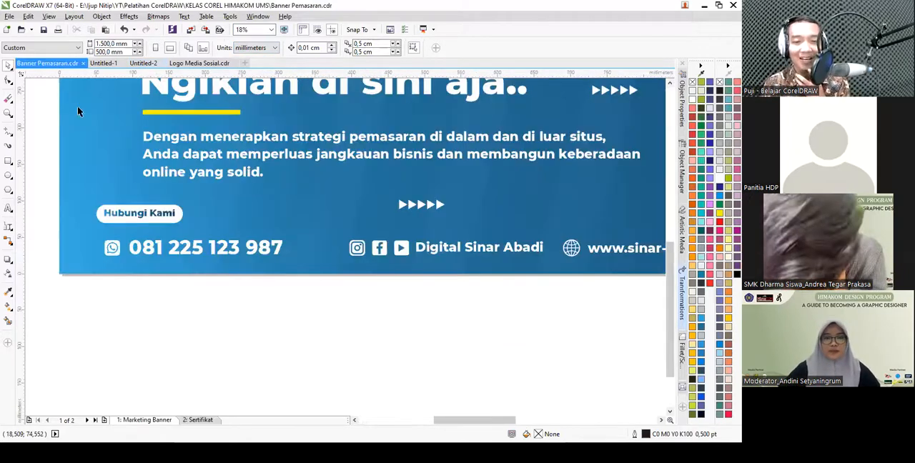
pyautogui.click(271, 29)
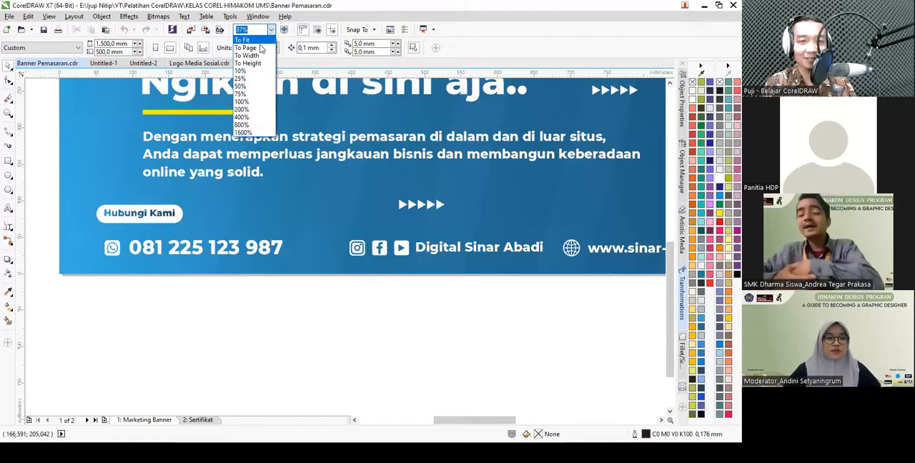
pyautogui.click(259, 47)
pyautogui.click(198, 63)
pyautogui.click(143, 63)
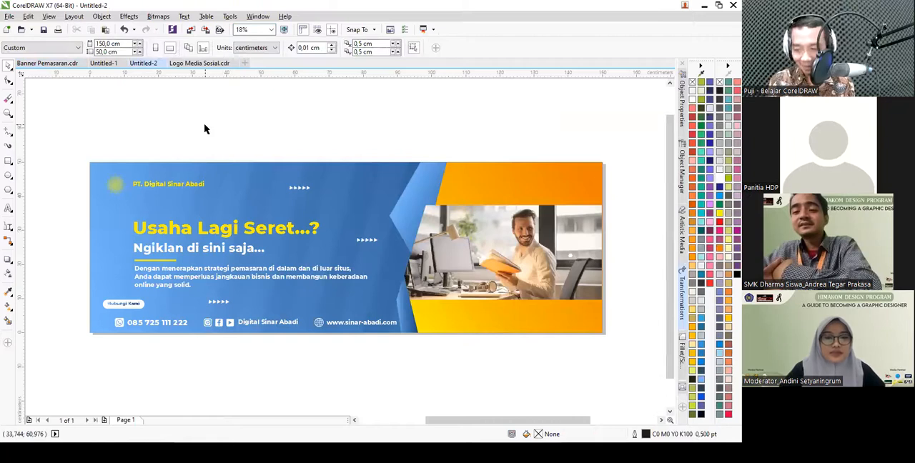
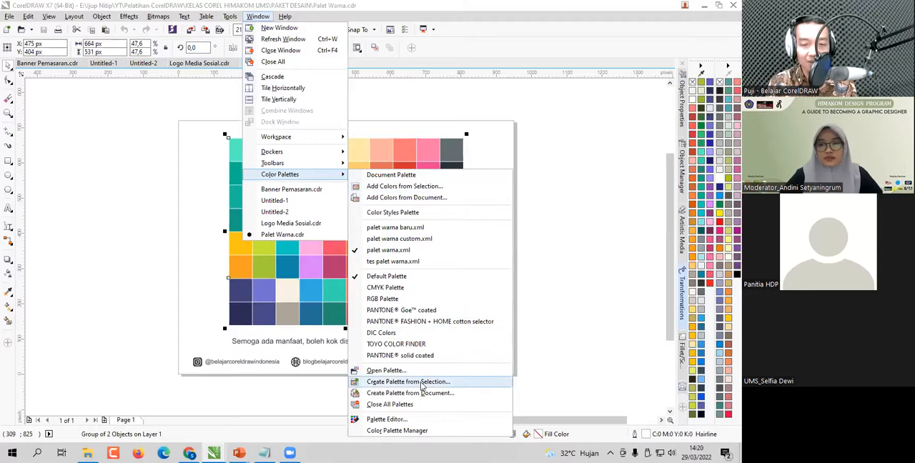
pyautogui.click(438, 384)
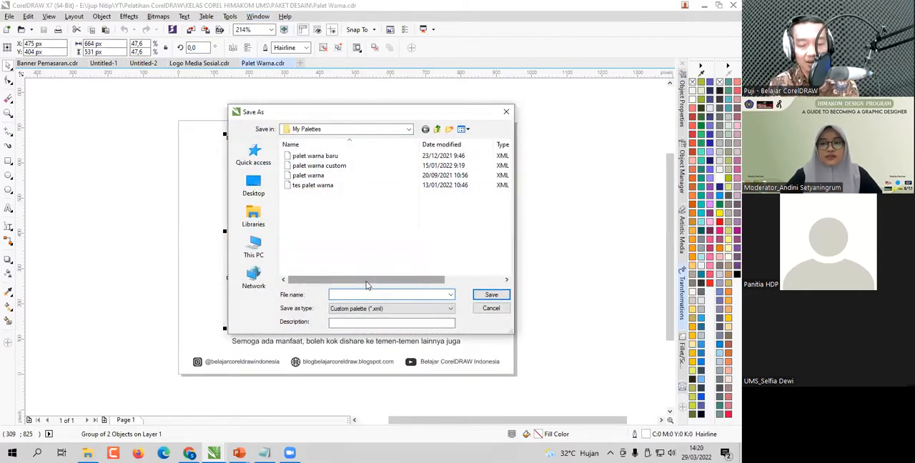
pyautogui.write('pal')
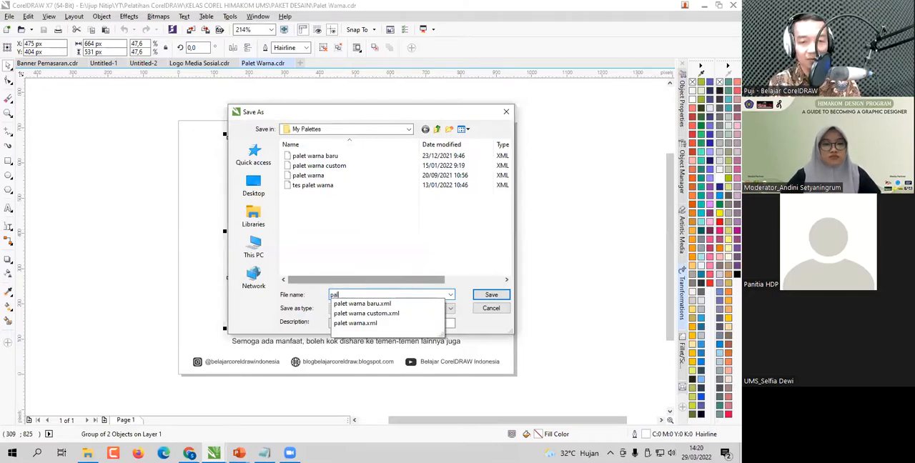
pyautogui.write('et warnaku terbaru')
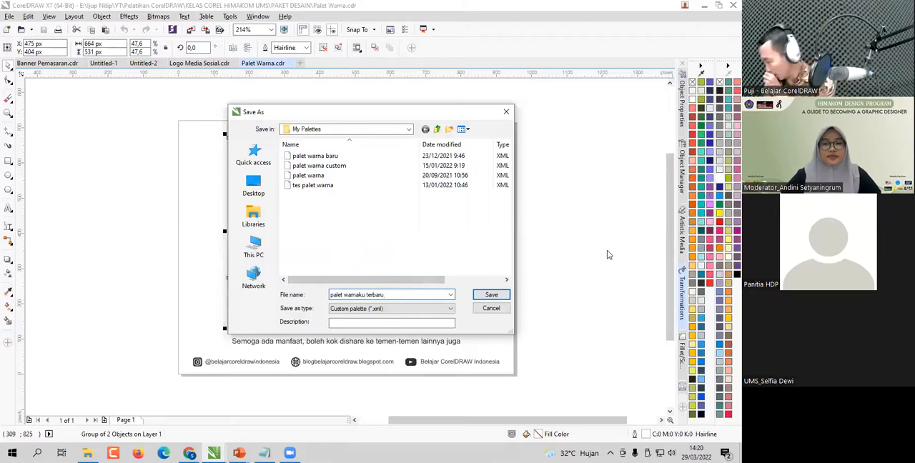
pyautogui.click(491, 309)
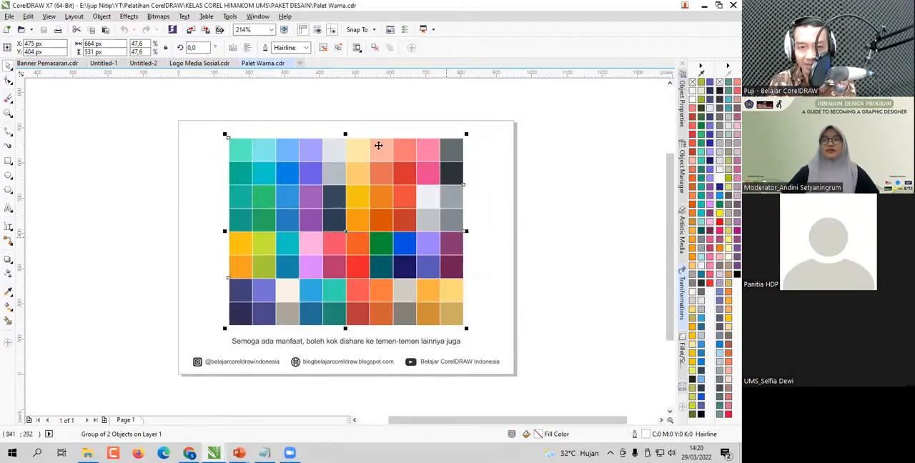
# - Examine the maximum number of docked palette rows in the workspace's Color Palette customization options
pyautogui.click(230, 16)
pyautogui.click(249, 28)
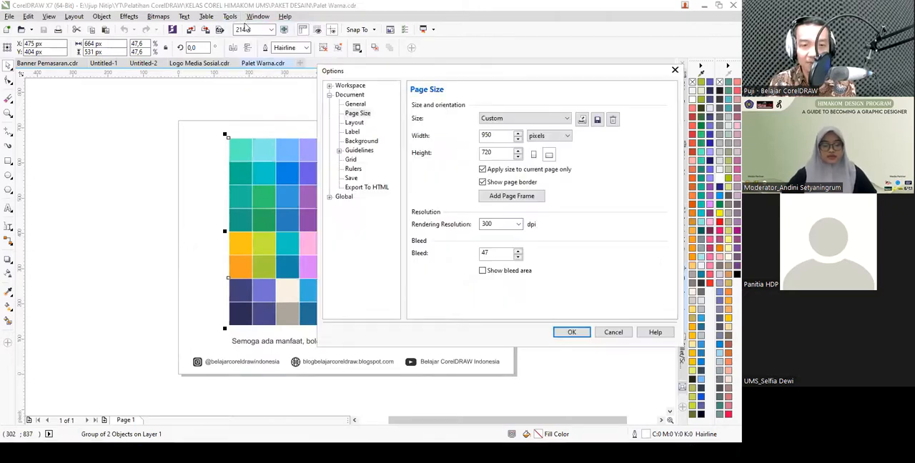
pyautogui.click(330, 87)
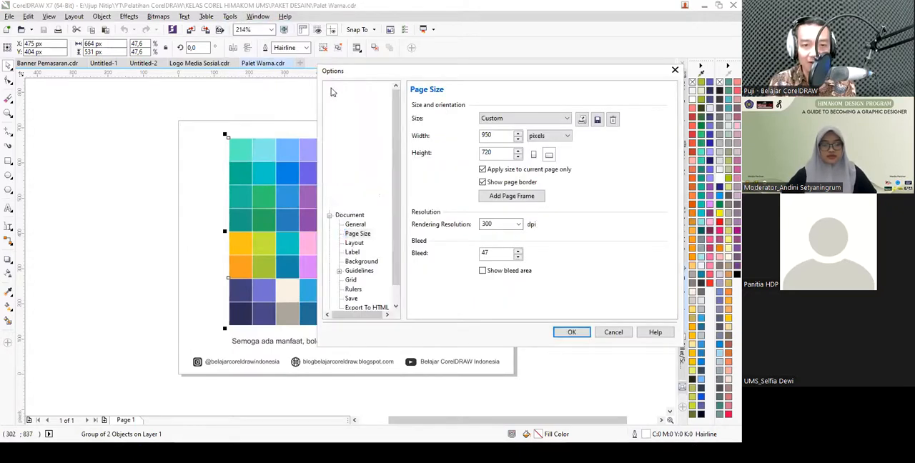
pyautogui.click(339, 207)
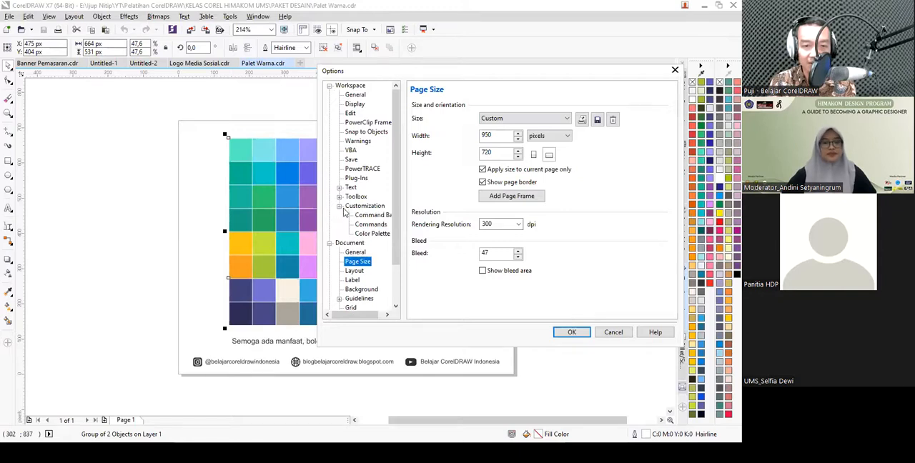
pyautogui.click(372, 234)
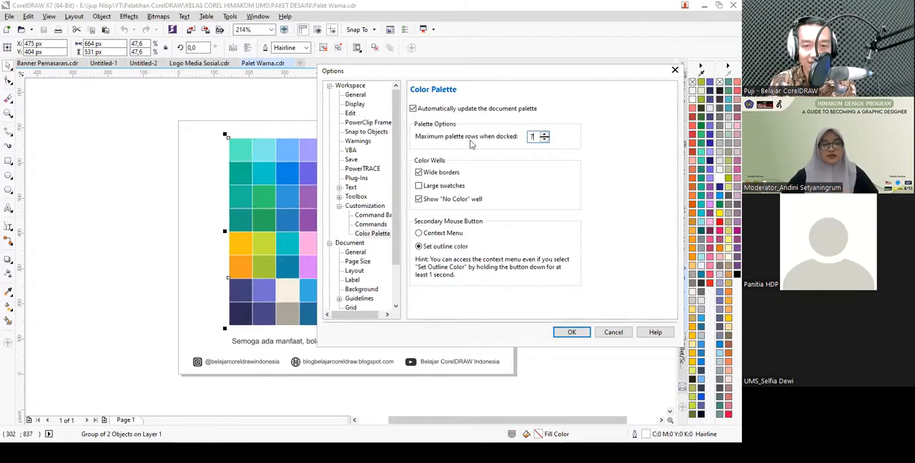
pyautogui.click(613, 333)
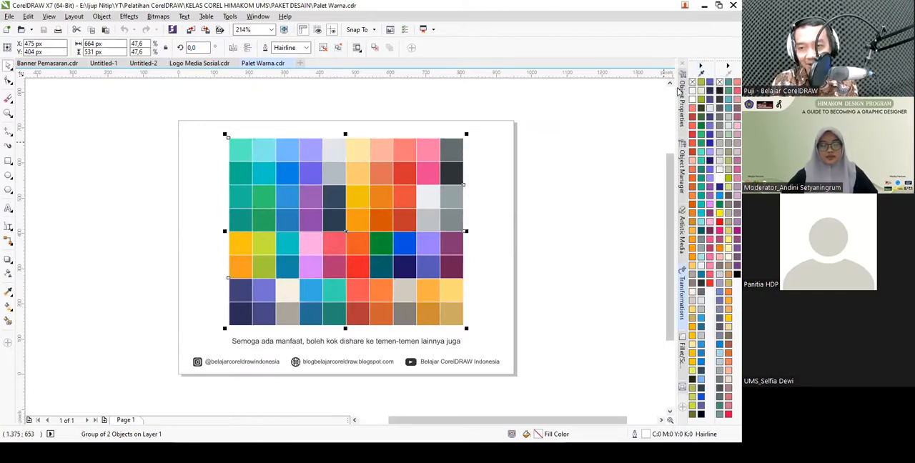
pyautogui.click(637, 237)
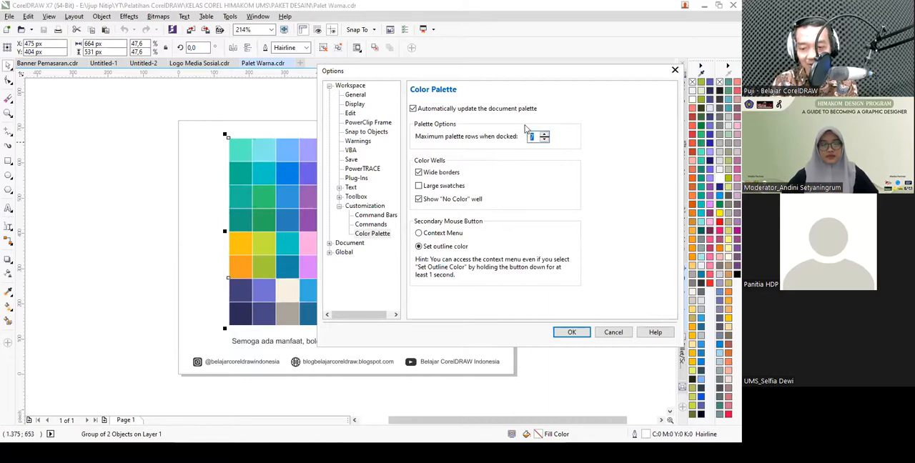
pyautogui.click(607, 334)
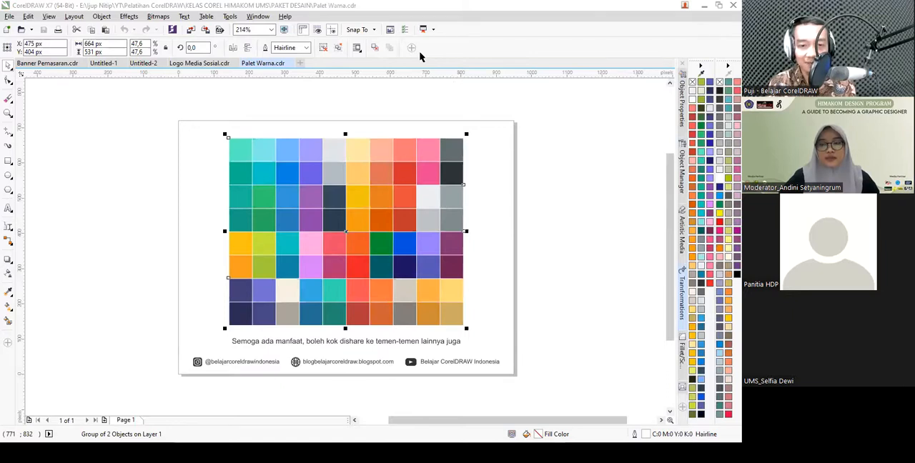
# - In Logo Media Sosial.cdr, ungroup the social media icons and move the Instagram icon above the Facebook icon
pyautogui.click(392, 112)
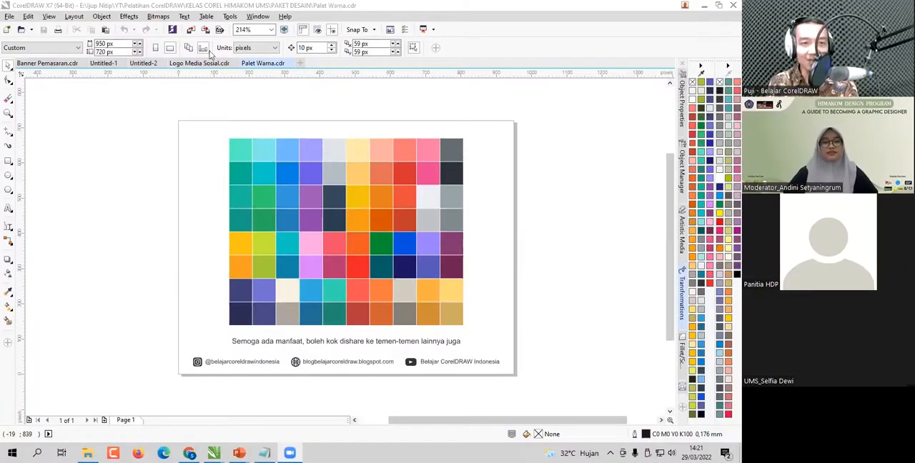
pyautogui.click(143, 63)
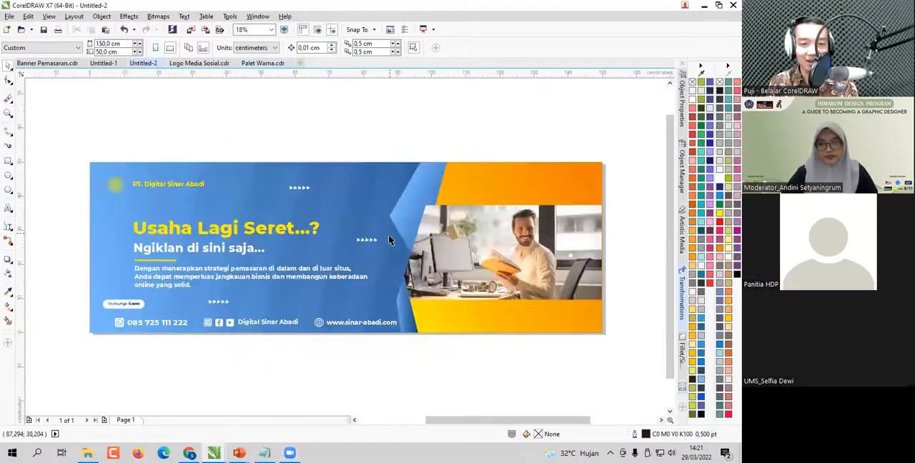
pyautogui.click(195, 63)
pyautogui.scroll(2, 346, 238)
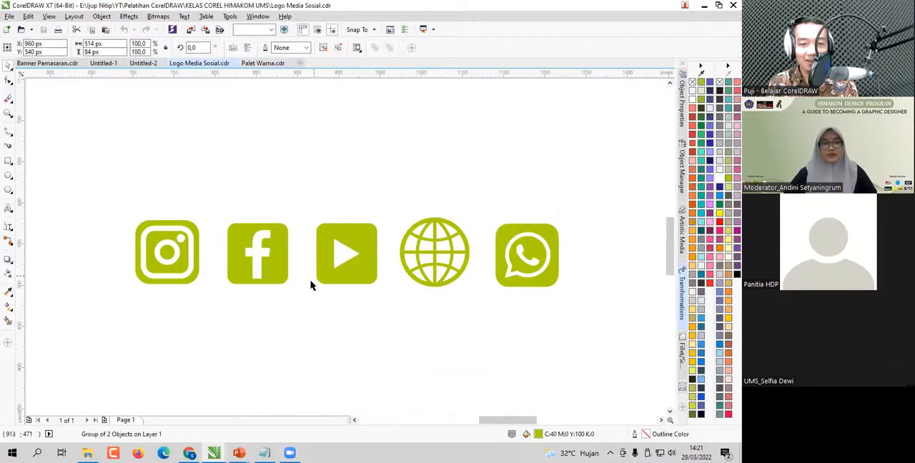
pyautogui.click(339, 48)
pyautogui.click(294, 188)
pyautogui.click(267, 250)
pyautogui.moveTo(180, 239); pyautogui.dragTo(270, 160)
# - Turn off the alignment guides and move the Instagram icon back to the left end of the icon row
pyautogui.click(49, 16)
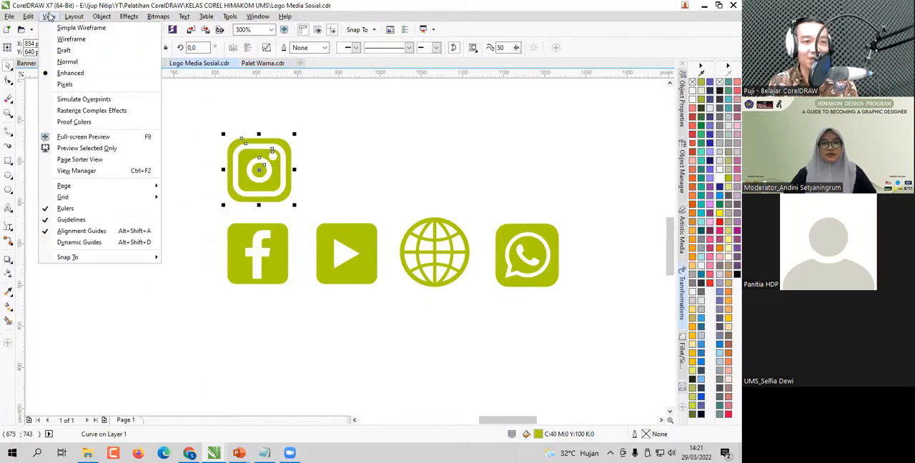
pyautogui.click(112, 237)
pyautogui.moveTo(280, 183); pyautogui.dragTo(178, 247)
# - Draw two green-filled circles about 66 px wide side by side above the icons and turn the alignment guides back on
pyautogui.click(8, 162)
pyautogui.click(9, 175)
pyautogui.moveTo(163, 105)
pyautogui.mouseDown()
pyautogui.moveTo(216, 161)
pyautogui.moveTo(333, 141)
pyautogui.moveTo(273, 142)
pyautogui.moveTo(398, 143)
pyautogui.moveTo(356, 144)
pyautogui.mouseUp()
pyautogui.click(719, 208)
pyautogui.click(48, 16)
pyautogui.click(98, 230)
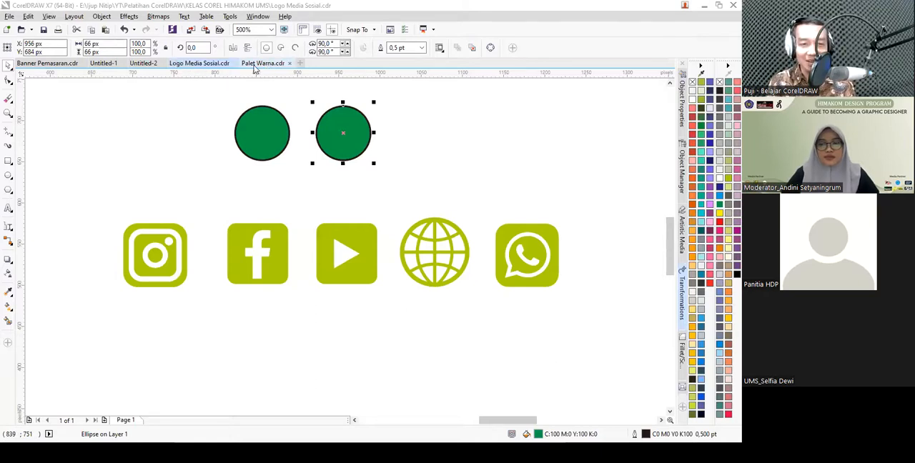
# - In Banner Pemasaran.cdr, trace the edge of the man's shoulder from collar to upper arm with a Bezier curve
pyautogui.click(55, 64)
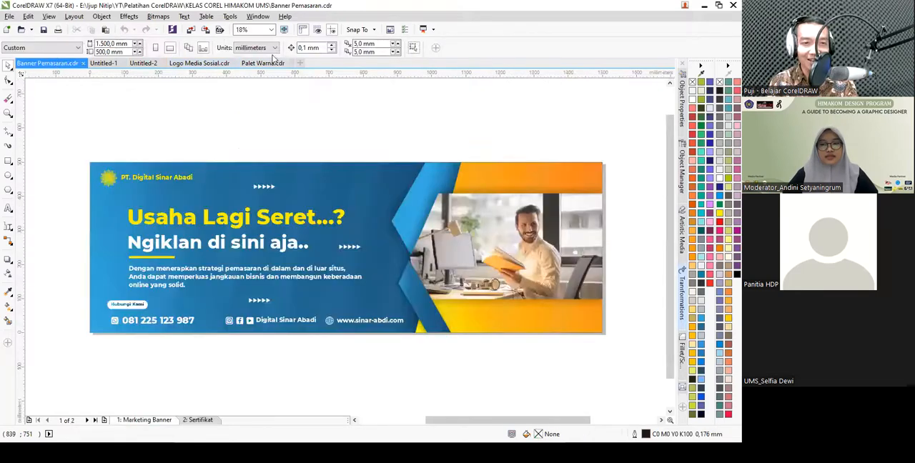
pyautogui.scroll(4, 568, 252)
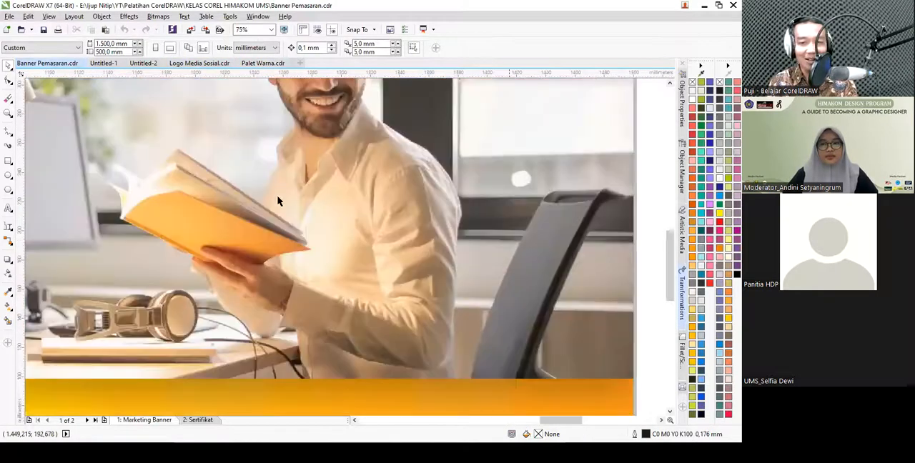
pyautogui.click(9, 132)
pyautogui.click(43, 155)
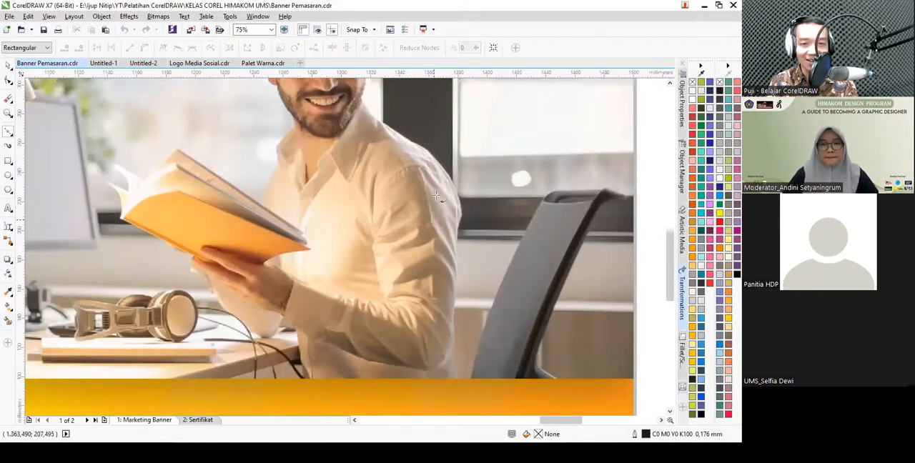
pyautogui.scroll(-3, 387, 105)
pyautogui.scroll(5, 386, 105)
pyautogui.scroll(2, 341, 135)
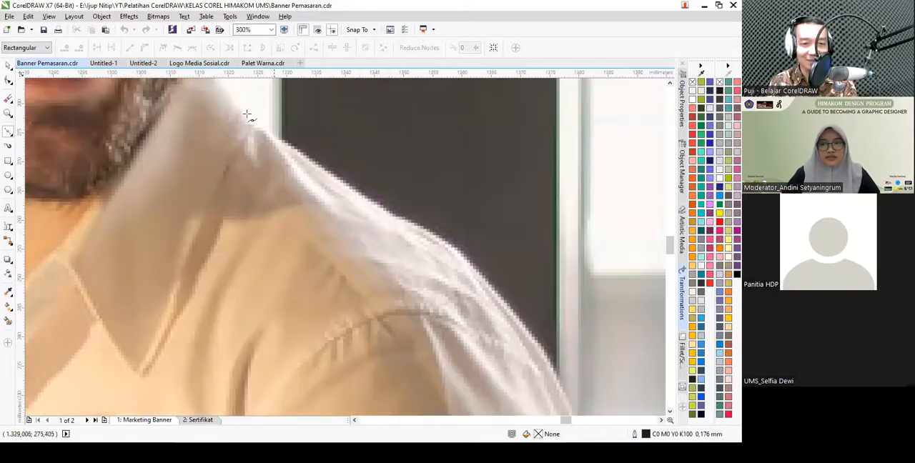
pyautogui.click(236, 101)
pyautogui.moveTo(373, 203); pyautogui.dragTo(411, 152)
pyautogui.scroll(-1, 412, 151)
pyautogui.scroll(1, 547, 314)
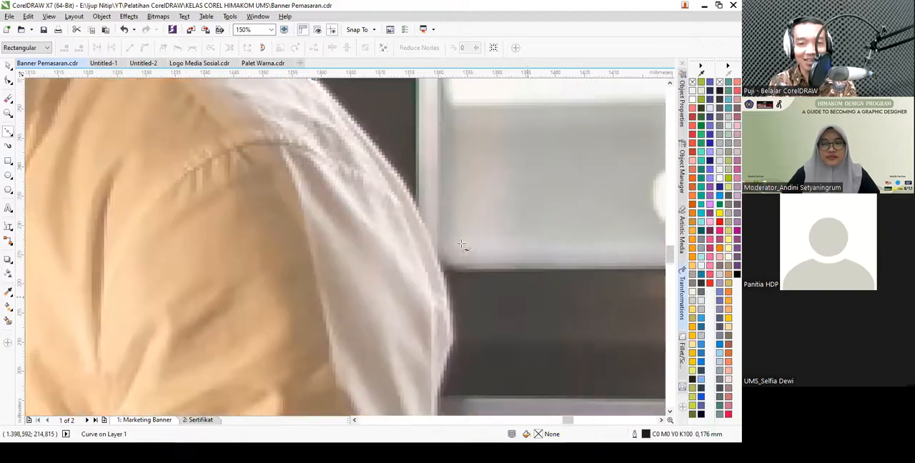
pyautogui.moveTo(426, 229); pyautogui.dragTo(415, 279)
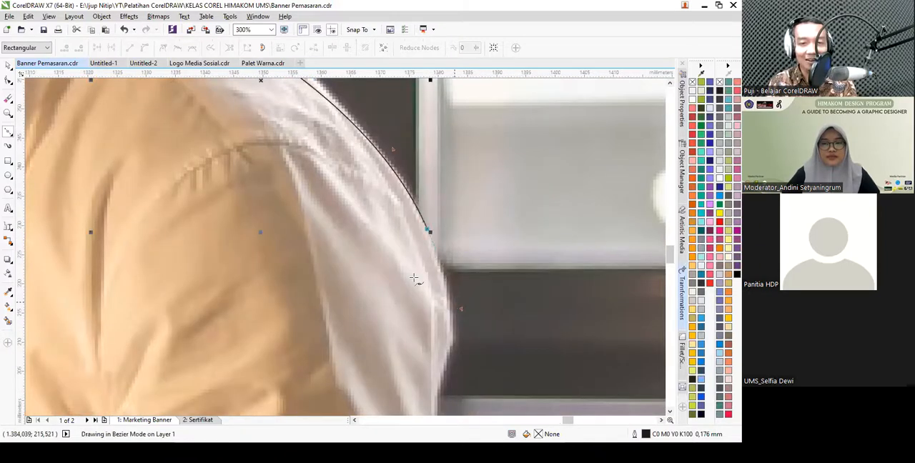
# - Try yellow and red outlines on the shoulder curve and settle on dark blue (R27 G20 B100)
pyautogui.scroll(-2, 414, 278)
pyautogui.scroll(1, 354, 169)
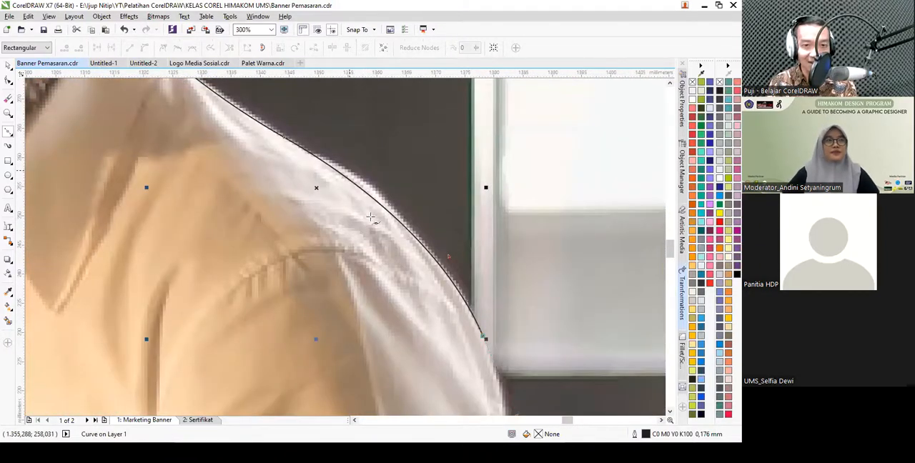
pyautogui.rightClick(721, 213)
pyautogui.rightClick(721, 221)
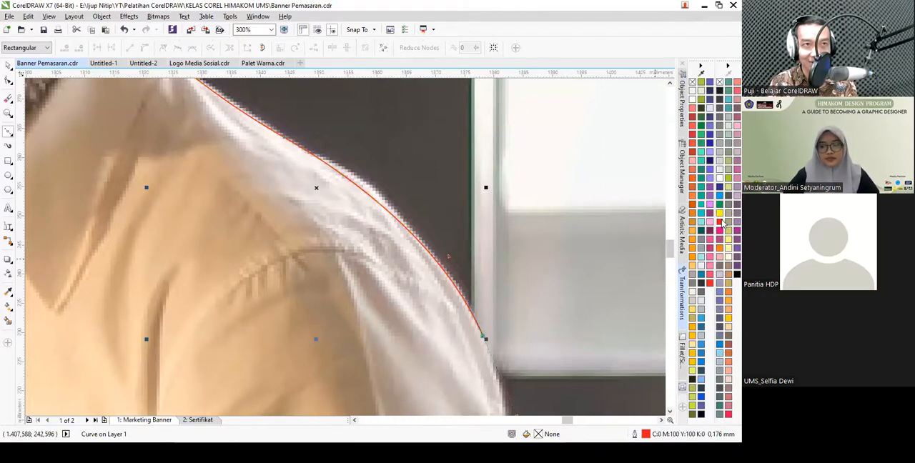
pyautogui.rightClick(711, 166)
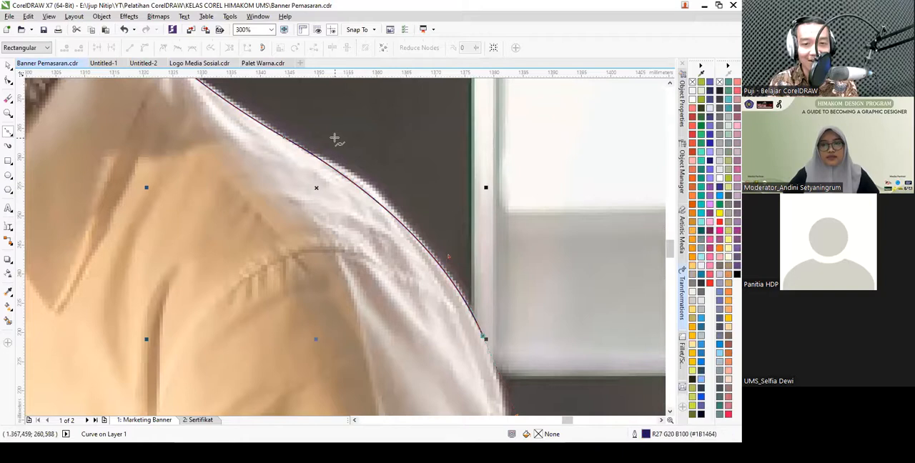
pyautogui.scroll(-2, 333, 139)
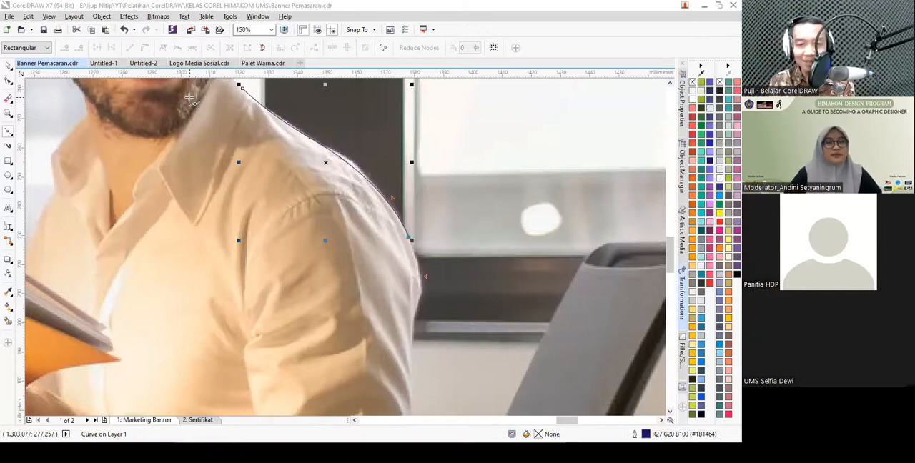
# - Switch to the Chrome incognito window and search Google for "kode warna"
pyautogui.click(301, 63)
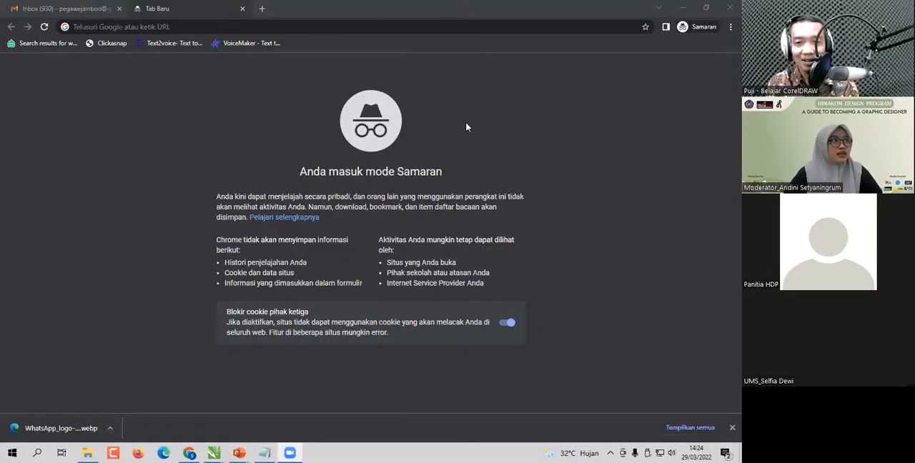
pyautogui.click(467, 123)
pyautogui.write('kkode')
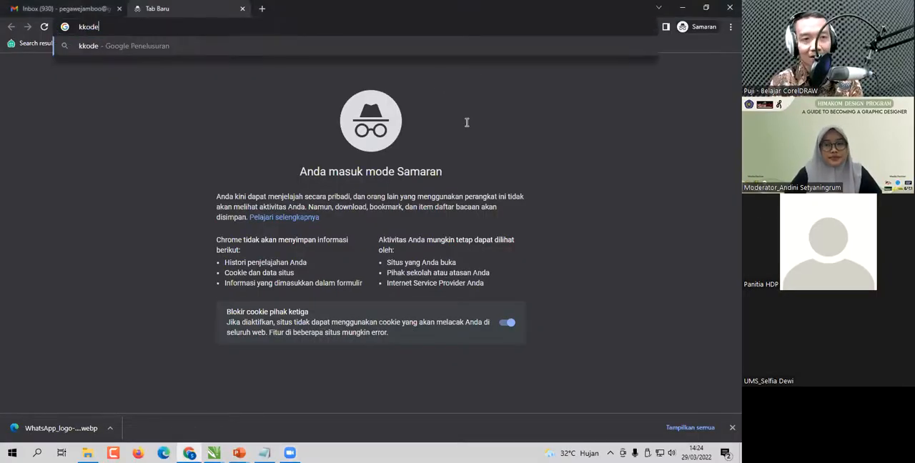
pyautogui.press('BackSpace')
pyautogui.press('BackSpace')
pyautogui.press('BackSpace')
pyautogui.press('BackSpace')
pyautogui.press('BackSpace')
pyautogui.write('kode wa')
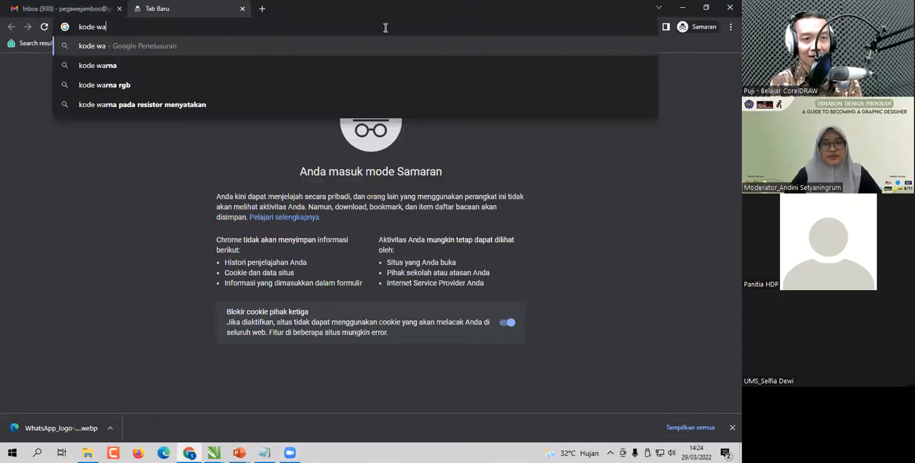
pyautogui.write('rna')
pyautogui.press('Return')
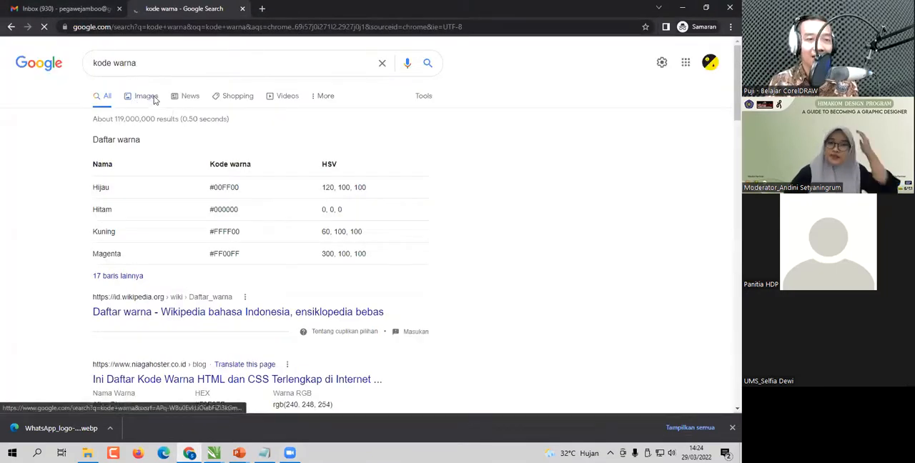
# - Find the flat UI color palette among the image results and open the full-size picture in a new tab
pyautogui.click(146, 97)
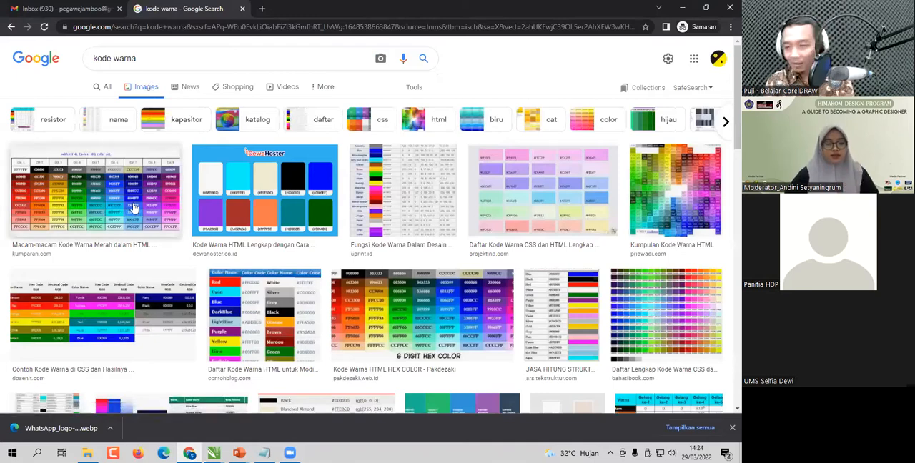
pyautogui.scroll(-3, 339, 275)
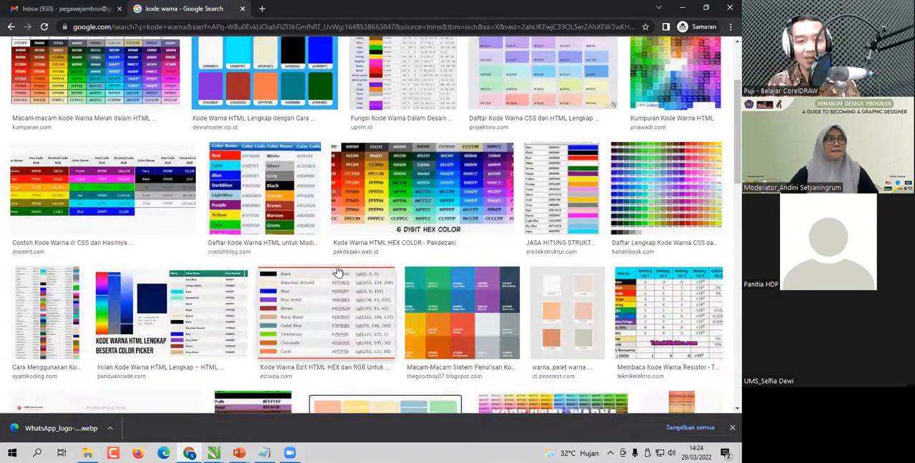
pyautogui.scroll(-4, 339, 274)
pyautogui.click(472, 180)
pyautogui.rightClick(559, 158)
pyautogui.click(593, 248)
pyautogui.rightClick(243, 183)
pyautogui.press('Escape')
pyautogui.click(293, 10)
# - Save the palette picture to disk as flatui-color-pallete.png
pyautogui.rightClick(288, 157)
pyautogui.click(309, 173)
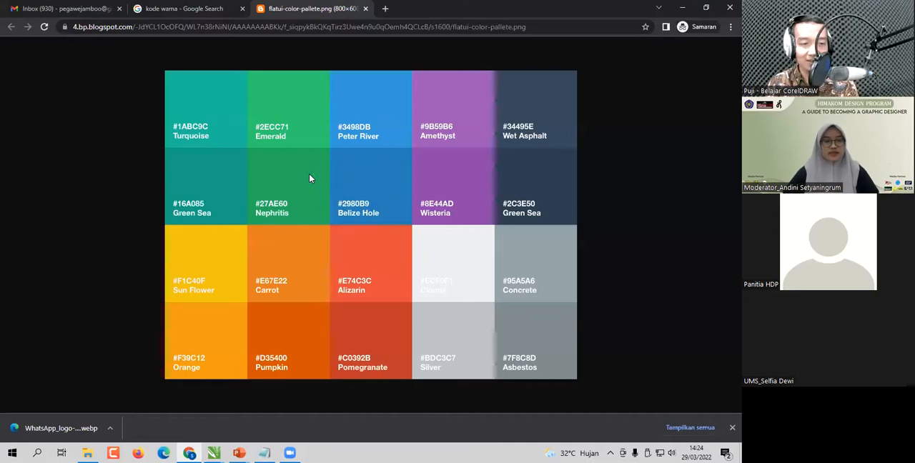
pyautogui.press('Return')
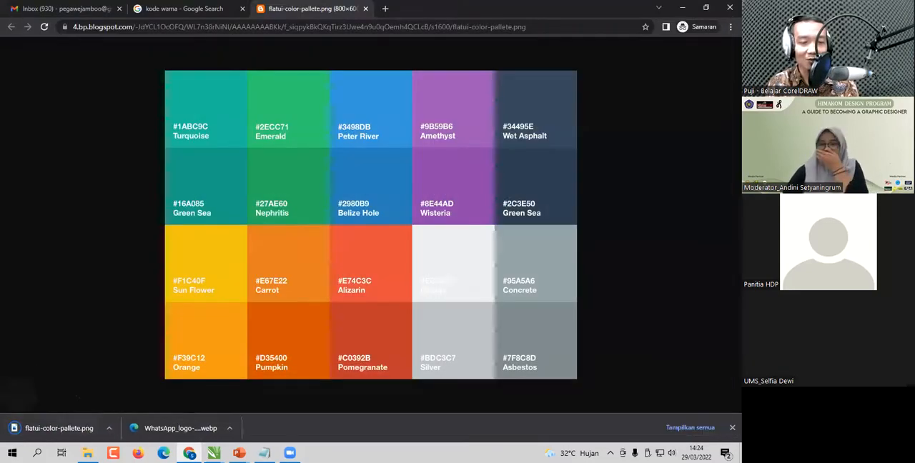
# - Copy flatui-color-pallete from the Downloads folder, switch to the CorelDRAW document Untitled-3, and paste the picture beside the page
pyautogui.click(87, 453)
pyautogui.click(42, 191)
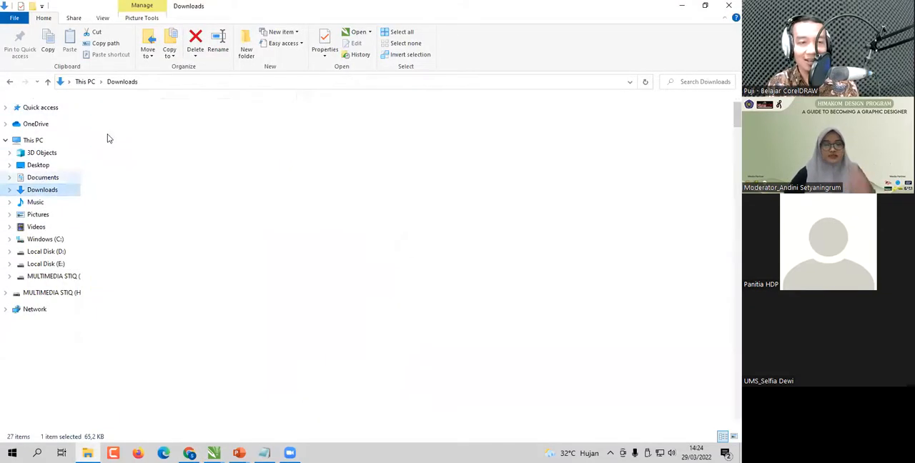
pyautogui.click(214, 453)
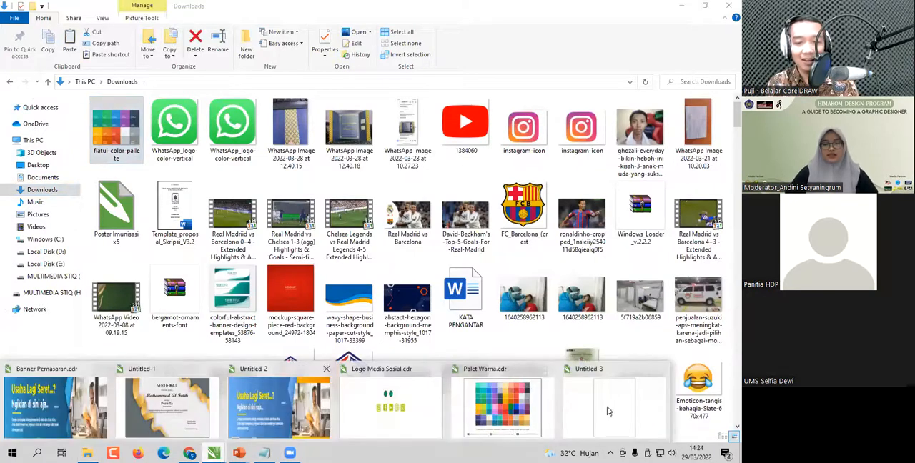
pyautogui.click(613, 404)
pyautogui.hotkey('ctrl', 'v')
pyautogui.scroll(-2, 381, 216)
pyautogui.moveTo(381, 214); pyautogui.dragTo(307, 212)
pyautogui.scroll(3, 313, 212)
# - Draw a circle about 47 mm across on the page and duplicate it into a grid of three rows by three columns
pyautogui.click(12, 177)
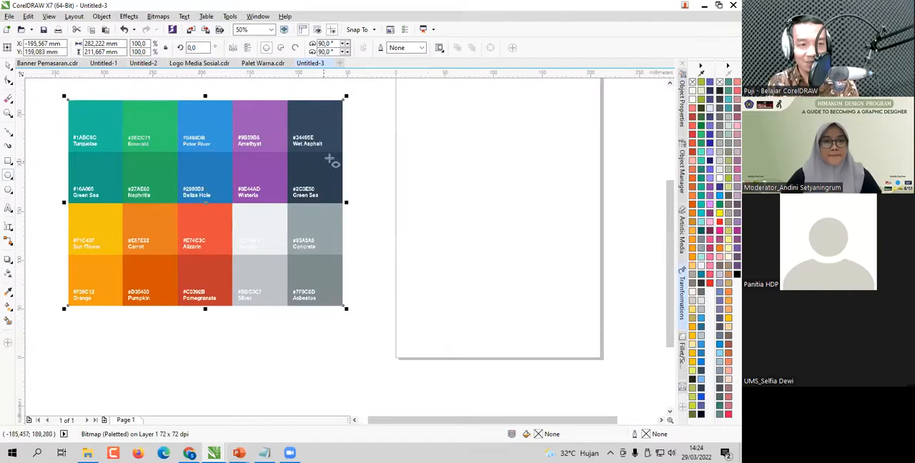
pyautogui.moveTo(403, 105); pyautogui.dragTo(572, 130)
pyautogui.rightClick(511, 129)
pyautogui.rightClick(573, 129)
pyautogui.moveTo(394, 91); pyautogui.dragTo(609, 170)
pyautogui.moveTo(578, 135); pyautogui.dragTo(577, 208)
pyautogui.rightClick(577, 208)
pyautogui.hotkey('ctrl', 'r')
pyautogui.click(606, 273)
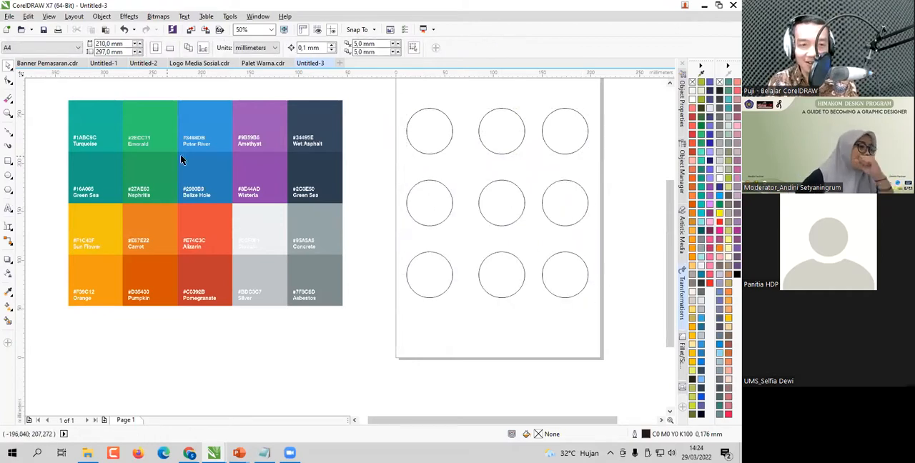
# - Sample Amethyst, Peter River and Emerald from the palette picture with the Color Eyedropper and fill the upper row of circles with them, in that order
pyautogui.click(210, 118)
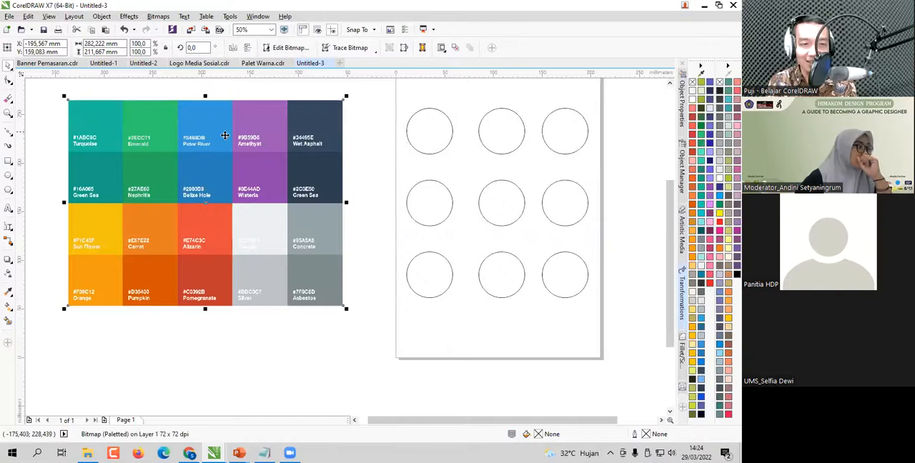
pyautogui.scroll(1, 257, 157)
pyautogui.scroll(-1, 291, 172)
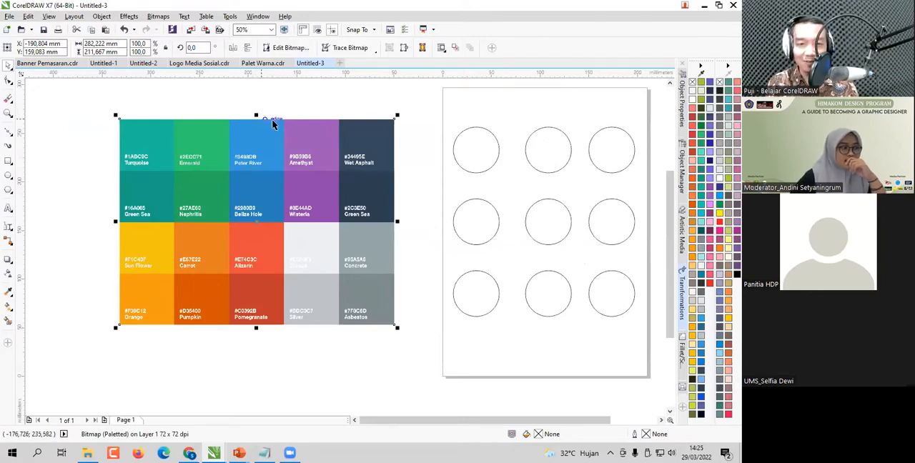
pyautogui.scroll(1, 267, 145)
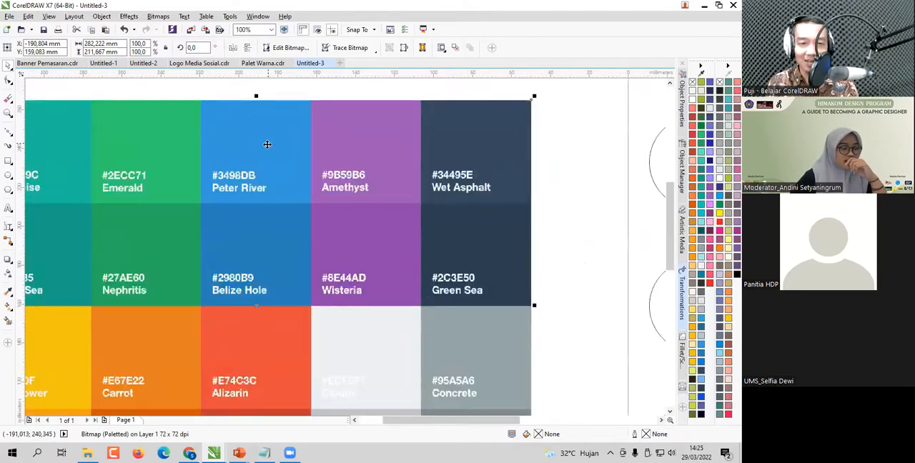
pyautogui.click(8, 293)
pyautogui.click(63, 293)
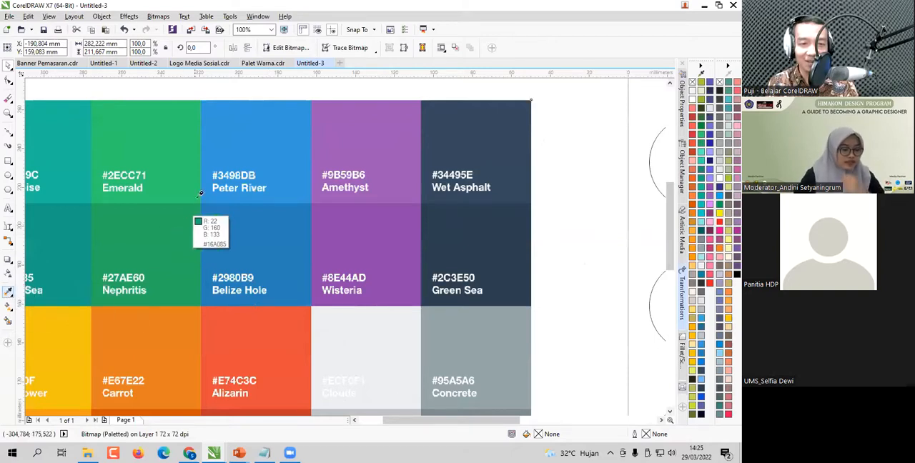
pyautogui.scroll(-1, 207, 183)
pyautogui.click(287, 164)
pyautogui.click(444, 174)
pyautogui.keyDown('shift'); pyautogui.click(243, 166); pyautogui.keyUp('shift')
pyautogui.click(511, 162)
pyautogui.keyDown('shift'); pyautogui.click(194, 166); pyautogui.keyUp('shift')
pyautogui.click(597, 182)
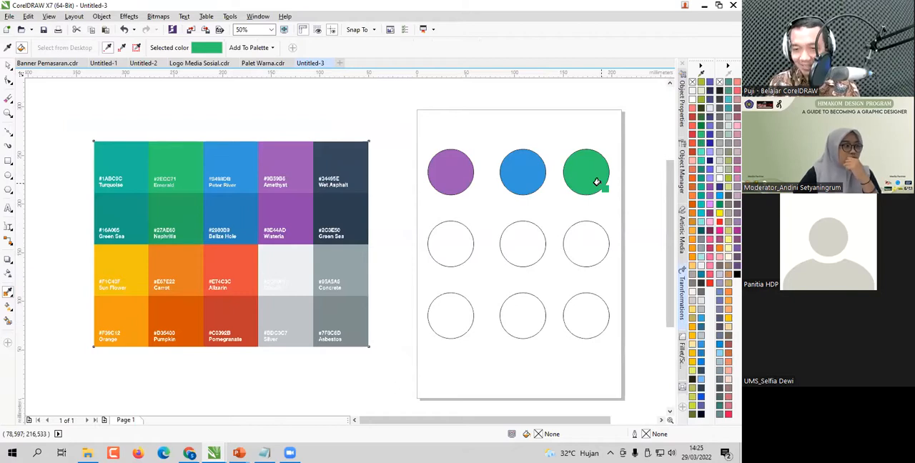
# - Fill the six circles in the two lower rows with 10% Black
pyautogui.scroll(4, 368, 194)
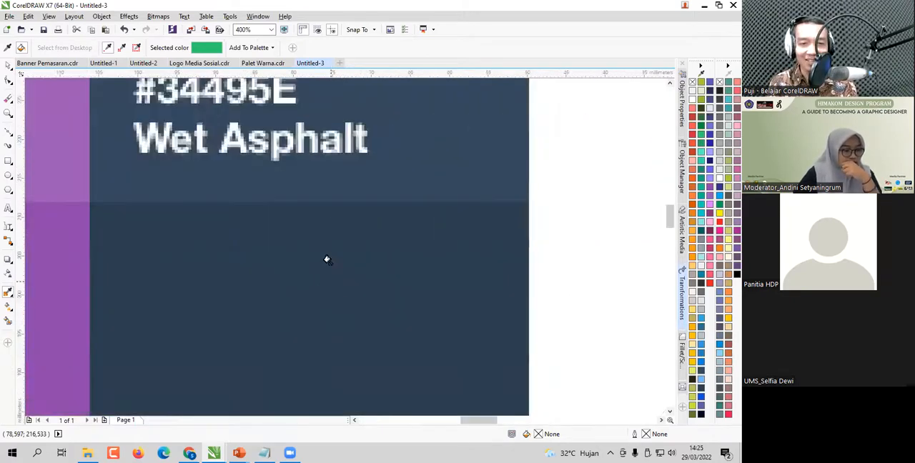
pyautogui.scroll(-1, 327, 259)
pyautogui.scroll(1, 286, 179)
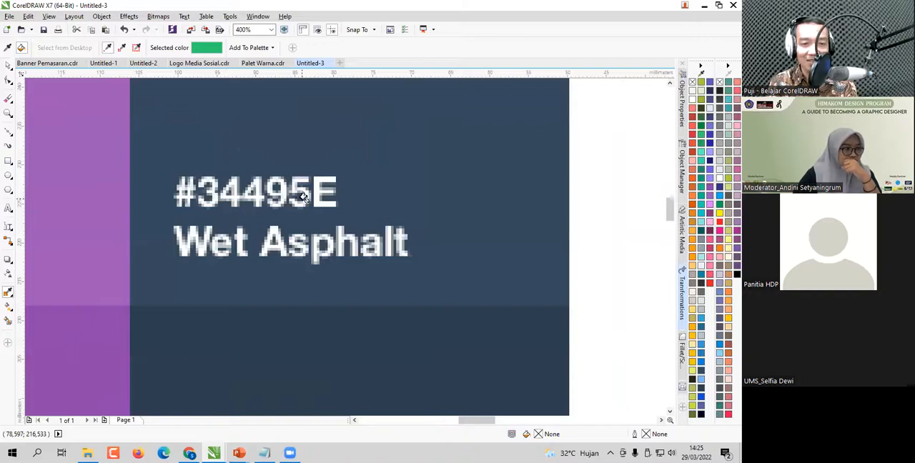
pyautogui.scroll(-2, 267, 193)
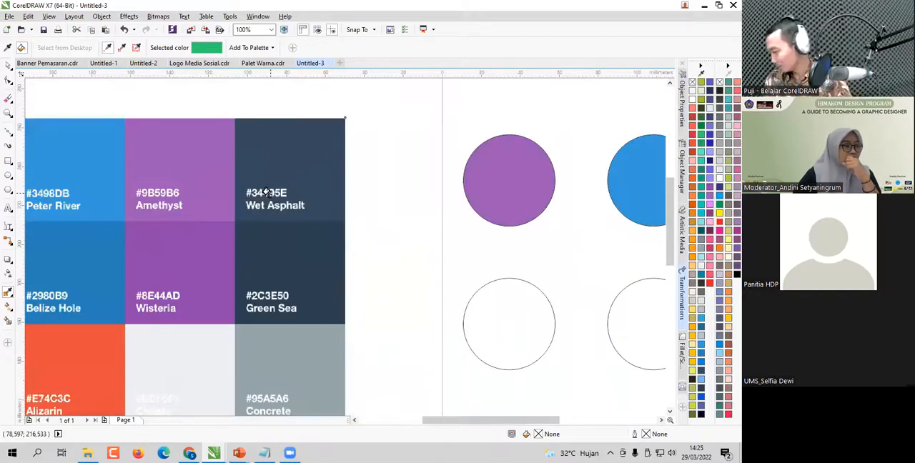
pyautogui.scroll(-1, 269, 161)
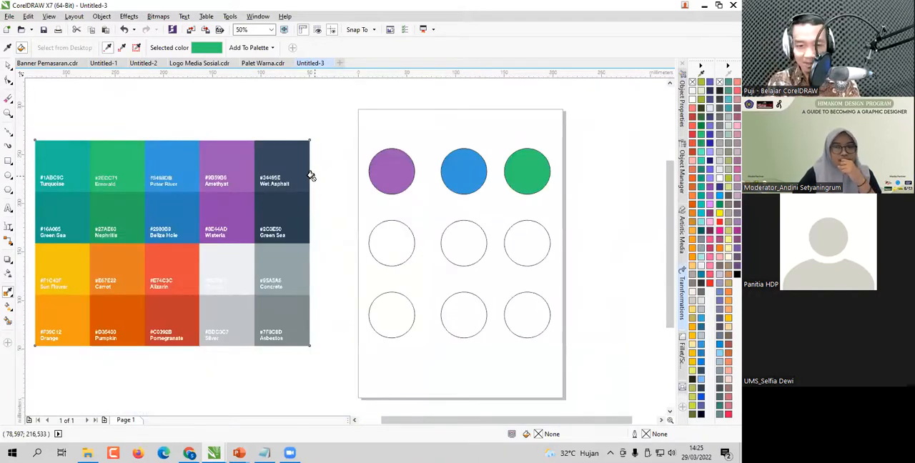
pyautogui.press('space')
pyautogui.click(372, 209)
pyautogui.moveTo(587, 355); pyautogui.dragTo(340, 194)
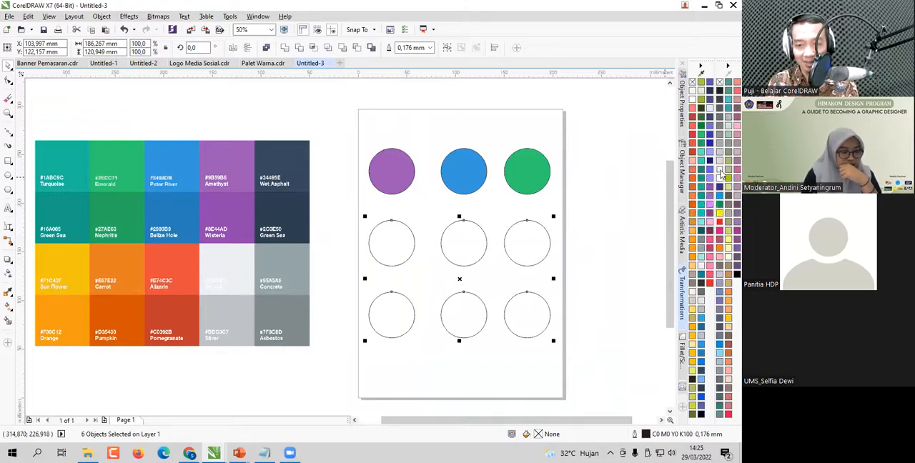
pyautogui.click(715, 229)
pyautogui.moveTo(594, 362); pyautogui.dragTo(362, 210)
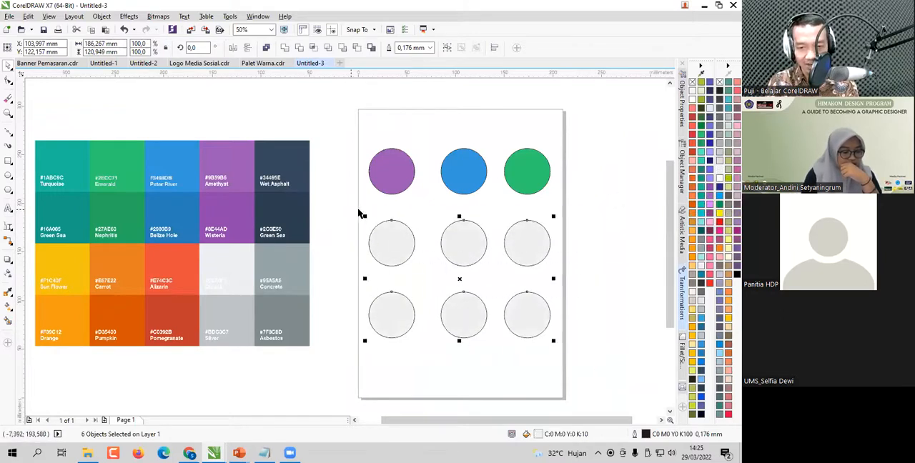
pyautogui.click(525, 218)
# - Move the palette picture lower beside the page, level with the rows of circles
pyautogui.scroll(2, 369, 219)
pyautogui.click(214, 148)
pyautogui.moveTo(214, 148); pyautogui.dragTo(235, 238)
pyautogui.scroll(2, 215, 248)
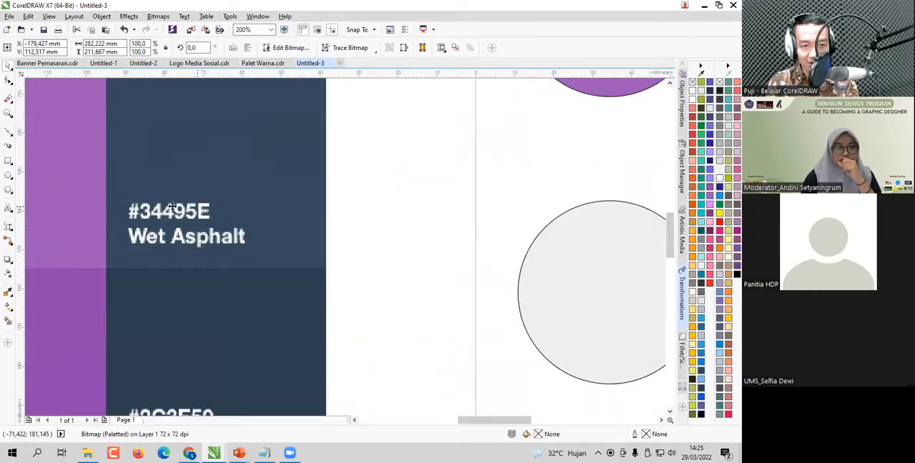
pyautogui.scroll(-2, 192, 182)
# - Open the fill editor for the first circle in the middle row and try to switch its color model to RGB
pyautogui.click(401, 230)
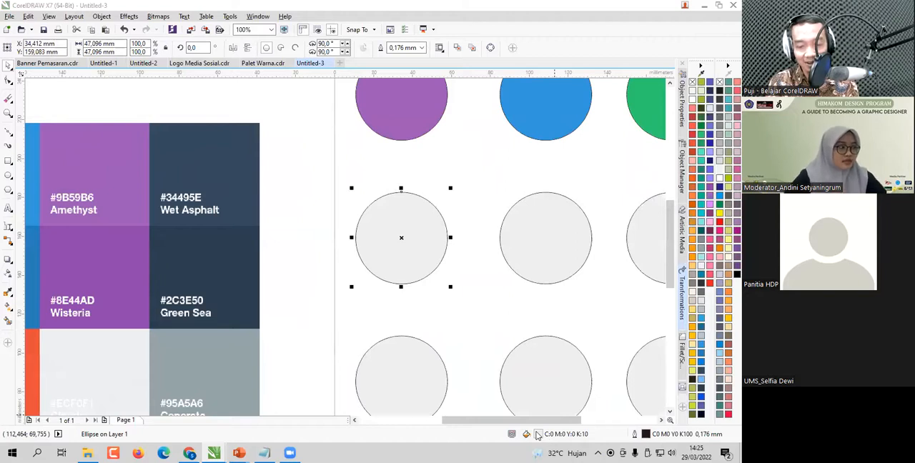
pyautogui.doubleClick(538, 434)
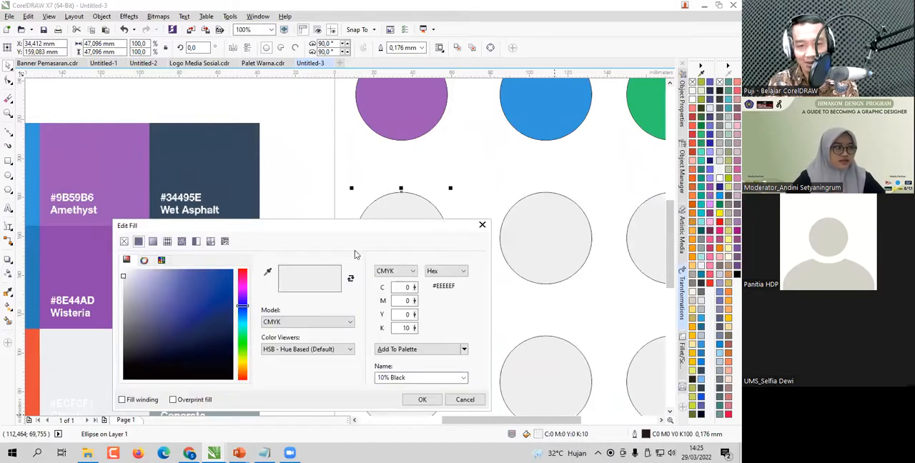
pyautogui.moveTo(343, 227); pyautogui.dragTo(488, 146)
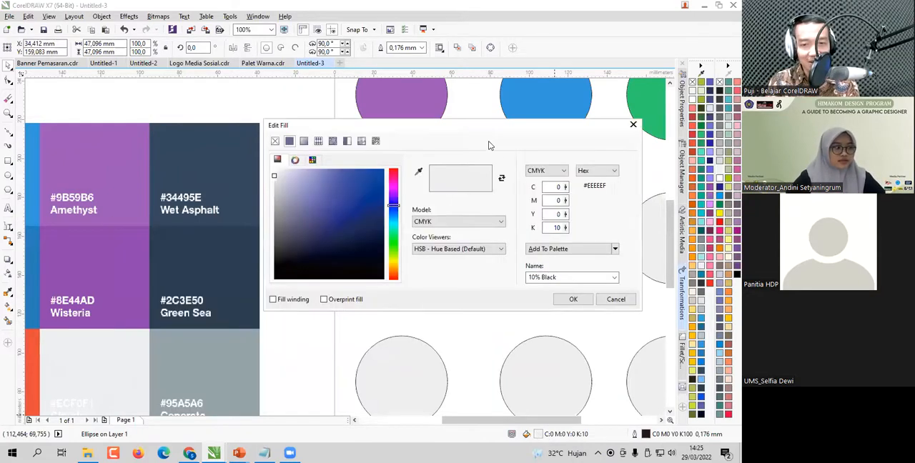
pyautogui.click(593, 172)
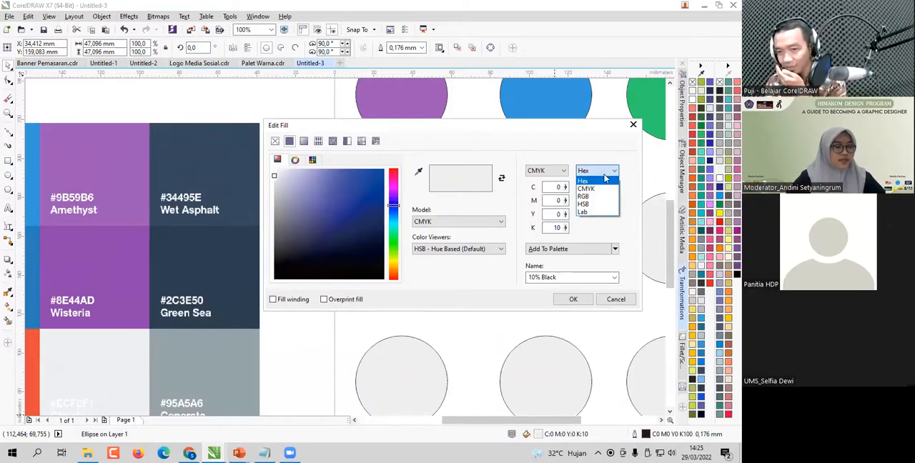
pyautogui.click(583, 180)
pyautogui.click(547, 171)
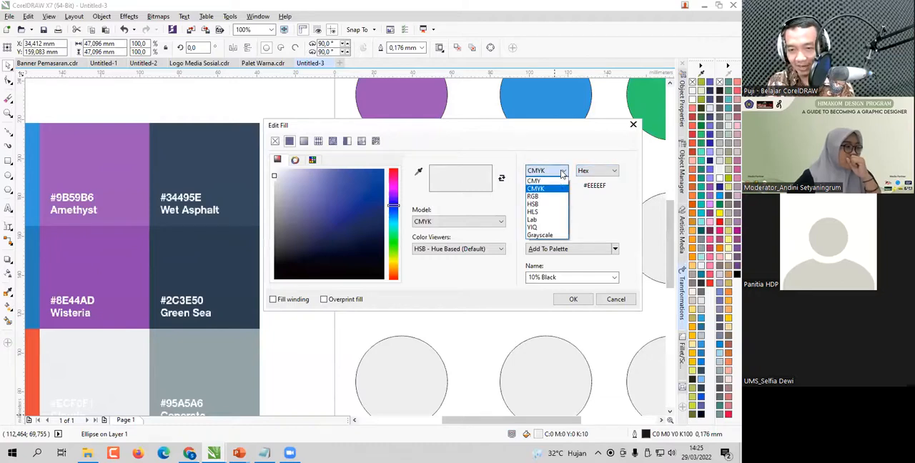
pyautogui.click(565, 148)
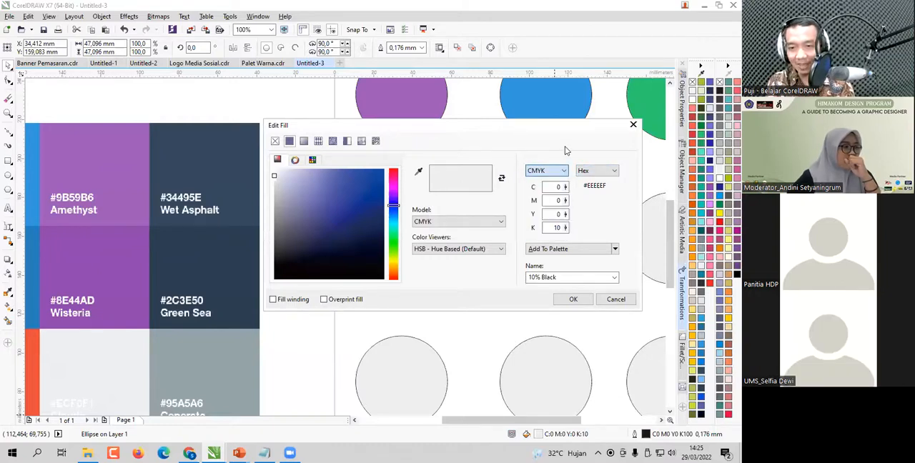
pyautogui.moveTo(584, 188); pyautogui.dragTo(592, 188)
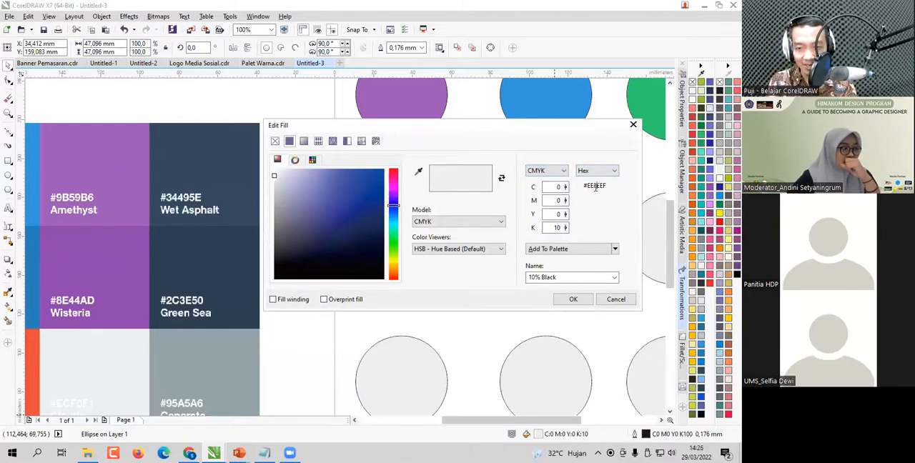
pyautogui.click(554, 171)
pyautogui.click(550, 195)
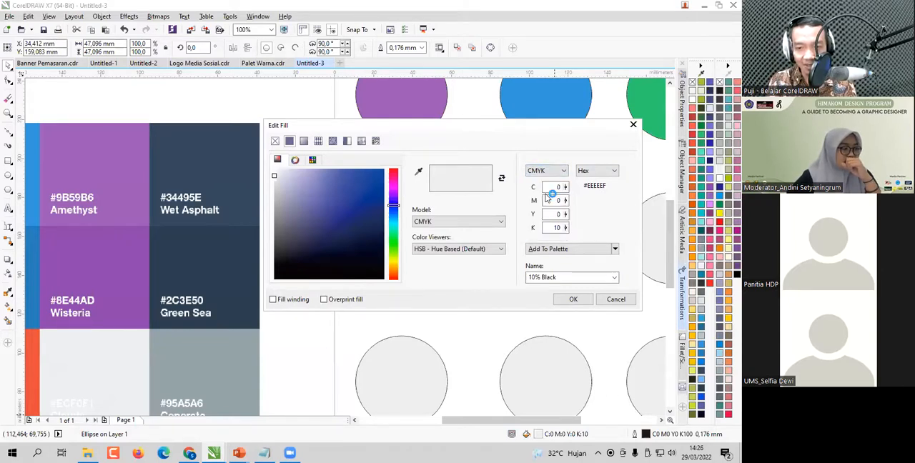
# - Try the alternative color value formats, and set the circle's fill to the RGB model with Hex as the second format
pyautogui.click(606, 172)
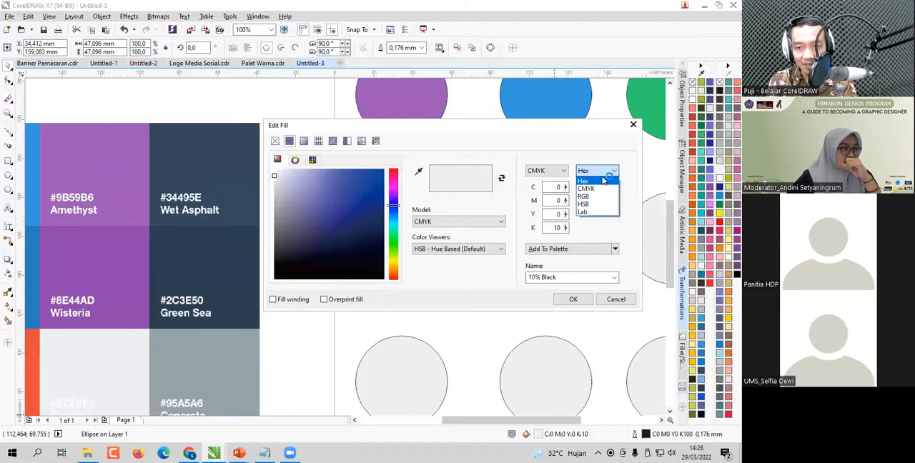
pyautogui.click(583, 196)
pyautogui.click(595, 172)
pyautogui.click(594, 180)
pyautogui.click(596, 174)
pyautogui.click(590, 213)
pyautogui.click(595, 172)
pyautogui.click(590, 204)
pyautogui.click(562, 172)
pyautogui.click(537, 194)
pyautogui.click(595, 172)
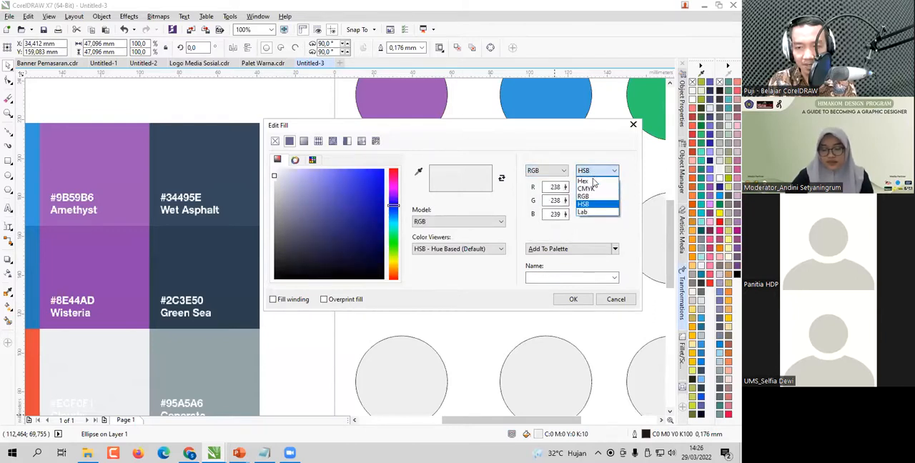
pyautogui.click(592, 181)
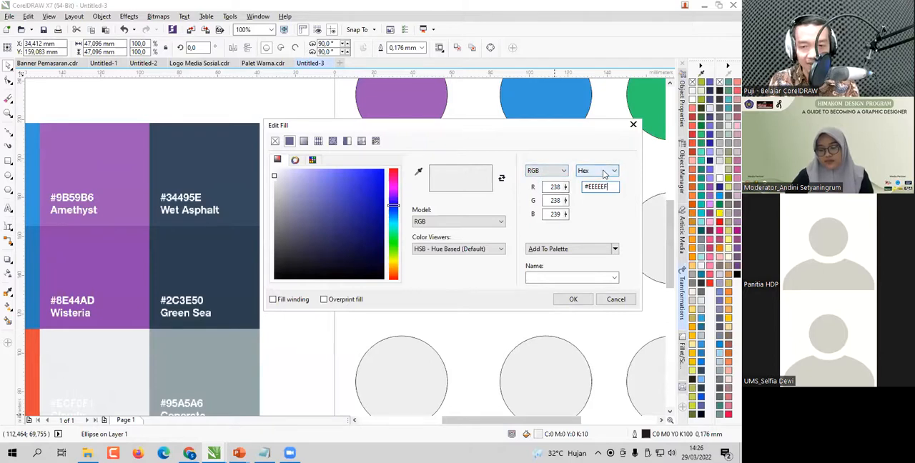
# - Try to apply the hex value #E34495E as the circle's fill color
pyautogui.moveTo(608, 187); pyautogui.dragTo(593, 187)
pyautogui.write('34495E')
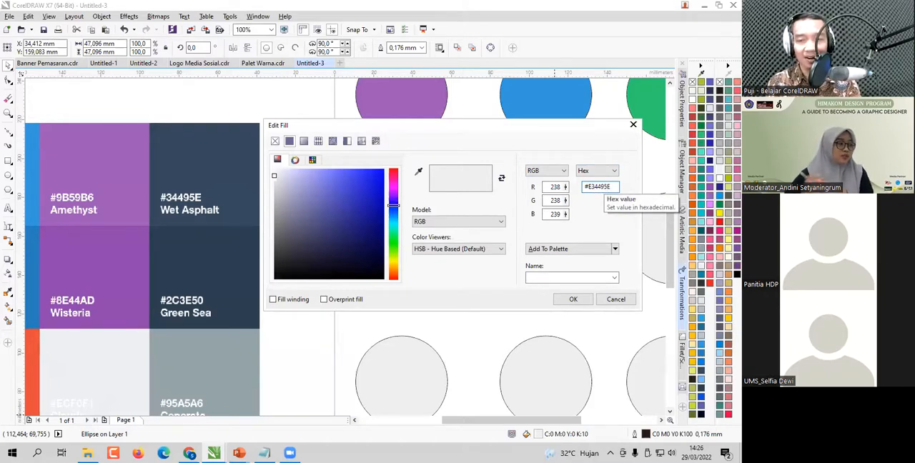
pyautogui.click(578, 300)
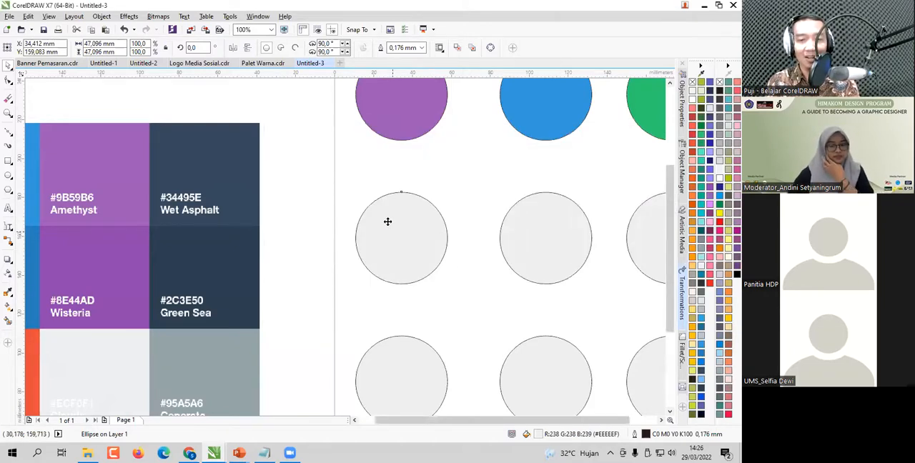
# - Fill the first circle in the middle row with the Wet Asphalt color by setting its hex value to #34495E
pyautogui.scroll(-2, 388, 222)
pyautogui.click(351, 191)
pyautogui.scroll(2, 369, 221)
pyautogui.click(474, 229)
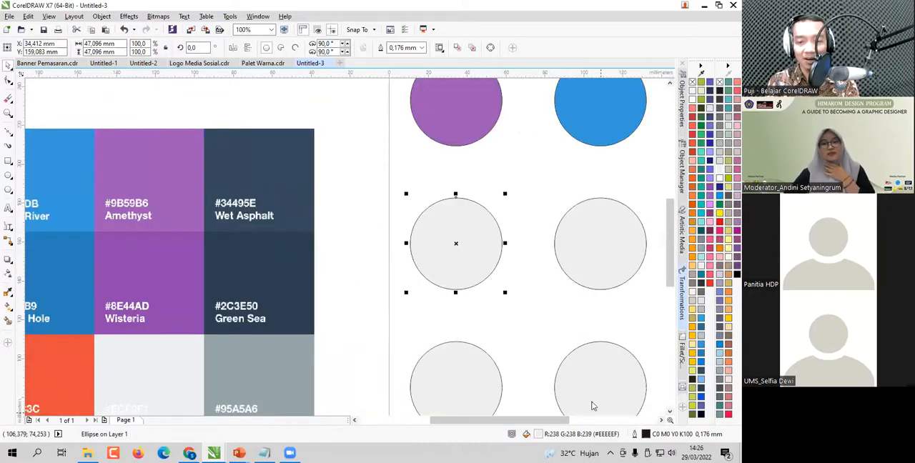
pyautogui.doubleClick(539, 435)
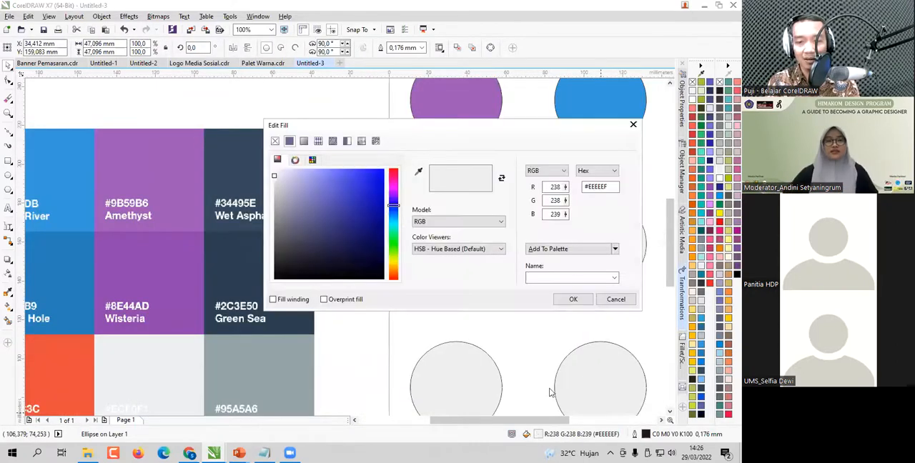
pyautogui.doubleClick(585, 187)
pyautogui.moveTo(587, 187); pyautogui.dragTo(622, 187)
pyautogui.moveTo(551, 130); pyautogui.dragTo(585, 130)
pyautogui.write('#344495E')
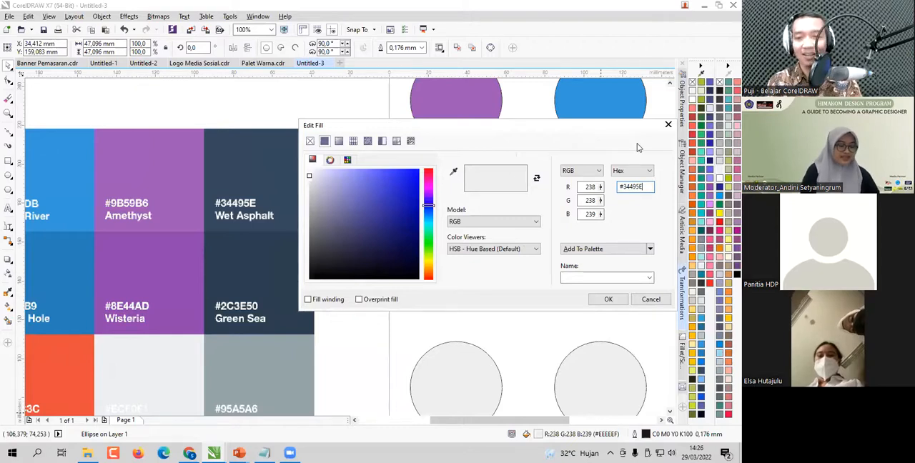
pyautogui.click(610, 300)
pyautogui.scroll(-2, 380, 215)
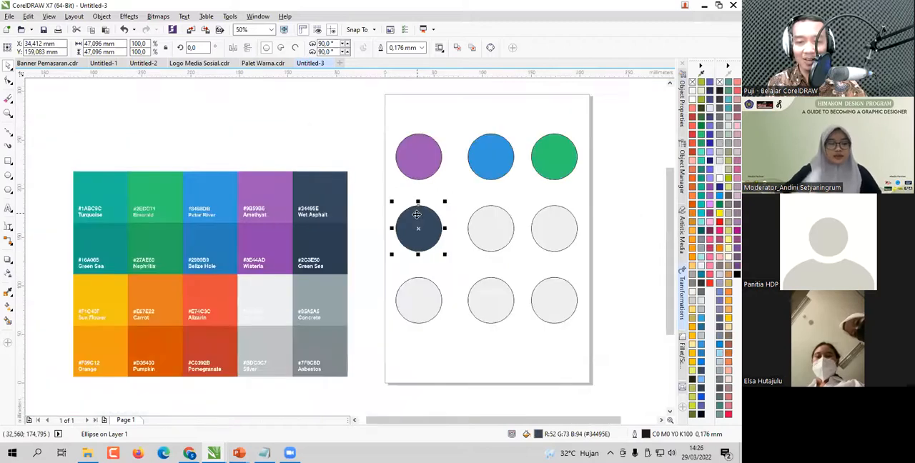
pyautogui.scroll(2, 367, 226)
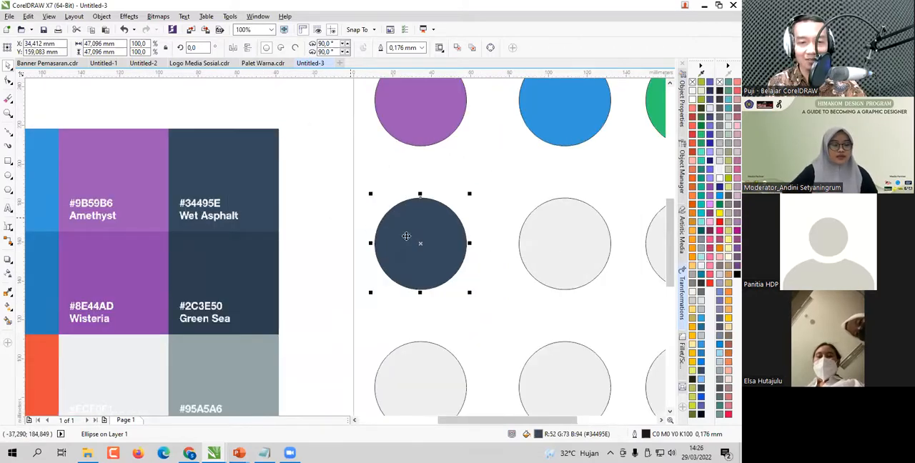
pyautogui.scroll(-2, 352, 246)
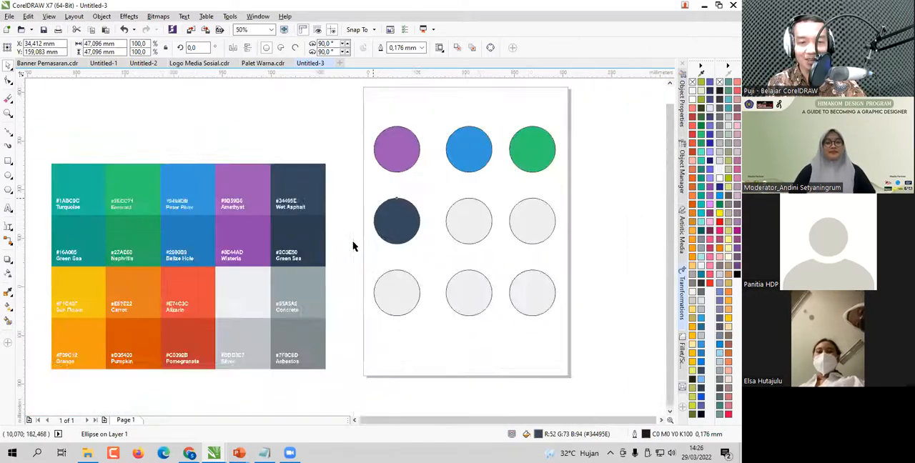
# - Fill the center circle of the middle row with the Concrete color, using the RGB model and the hex value #95A5A6
pyautogui.scroll(3, 294, 271)
pyautogui.scroll(-3, 294, 273)
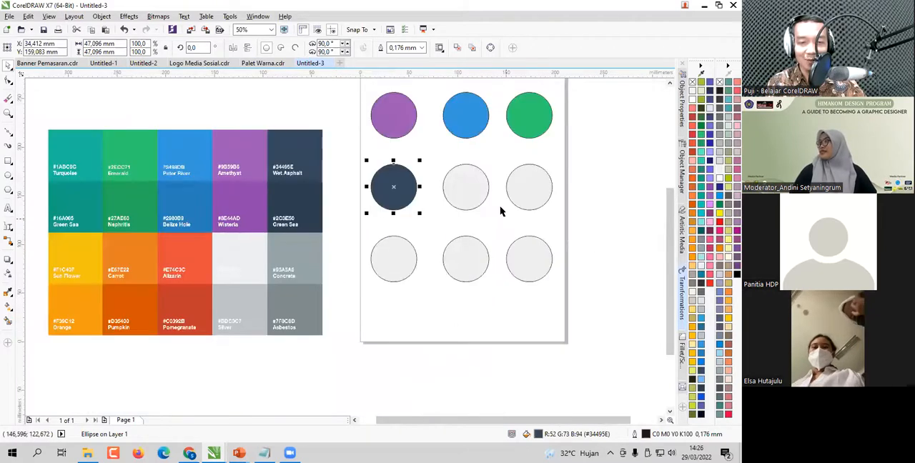
pyautogui.scroll(2, 500, 208)
pyautogui.moveTo(150, 280)
pyautogui.mouseDown()
pyautogui.moveTo(147, 258)
pyautogui.moveTo(217, 159)
pyautogui.mouseUp()
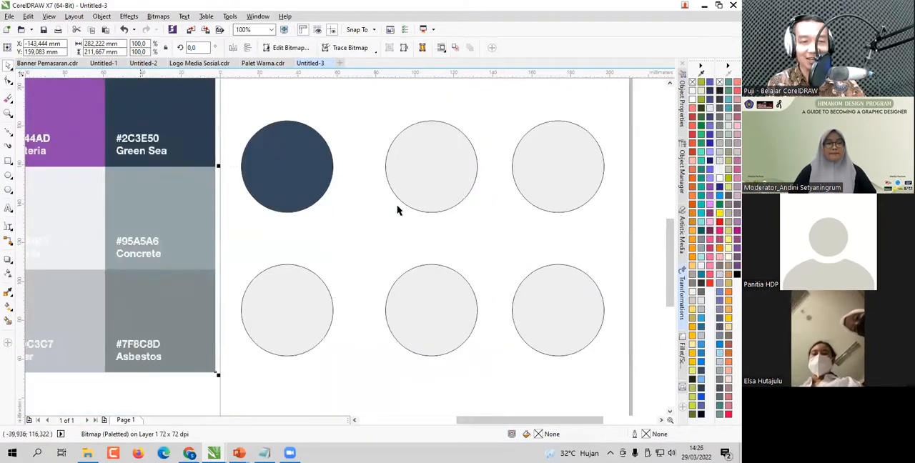
pyautogui.click(422, 167)
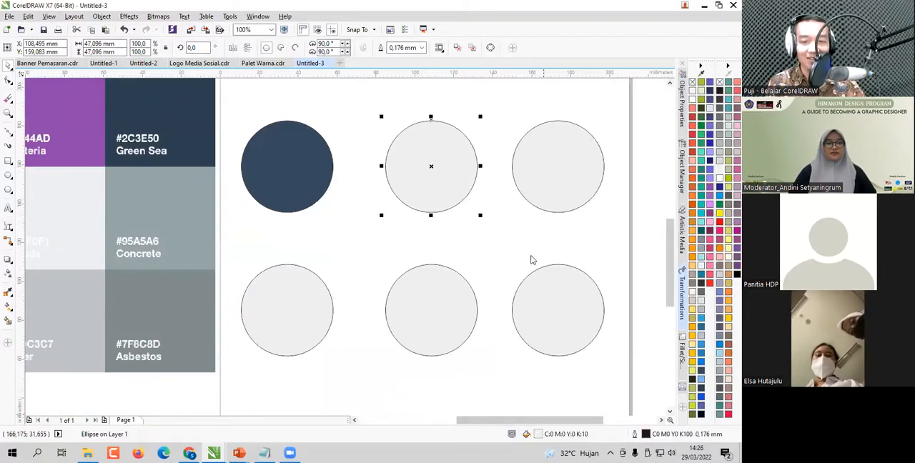
pyautogui.hotkey('shift', 'F11')
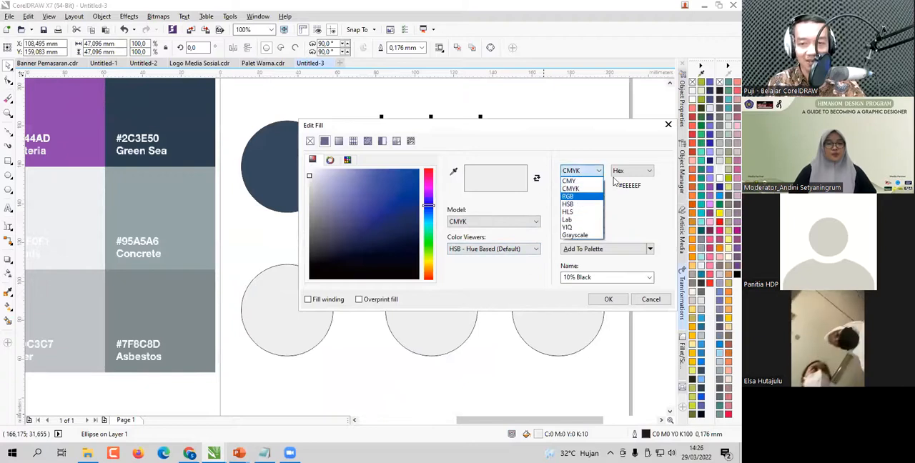
pyautogui.click(581, 198)
pyautogui.moveTo(644, 187); pyautogui.dragTo(624, 189)
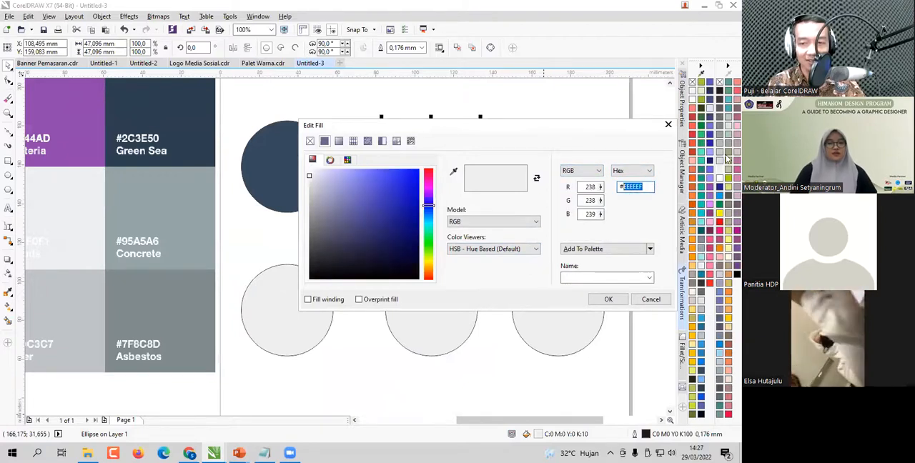
pyautogui.write('95A5A6')
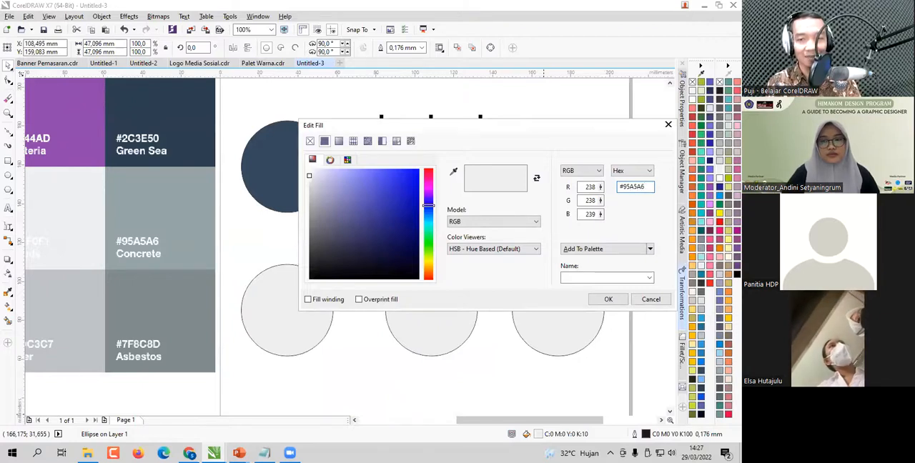
pyautogui.click(626, 299)
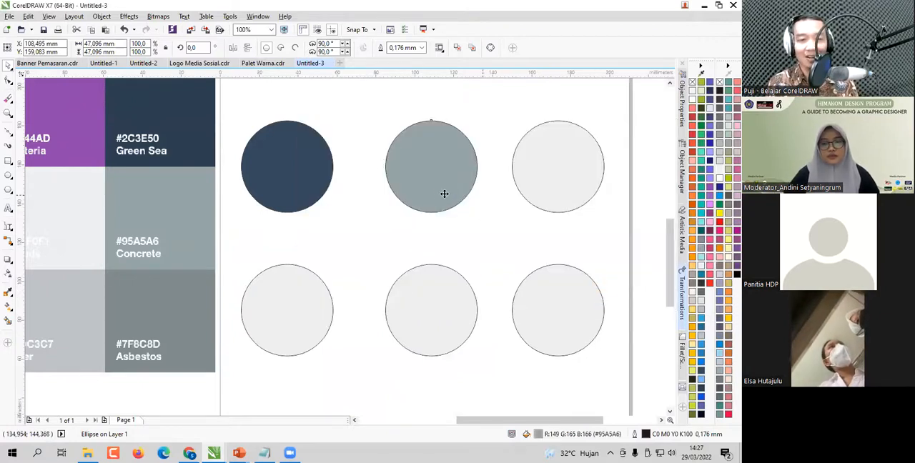
pyautogui.scroll(-2, 443, 193)
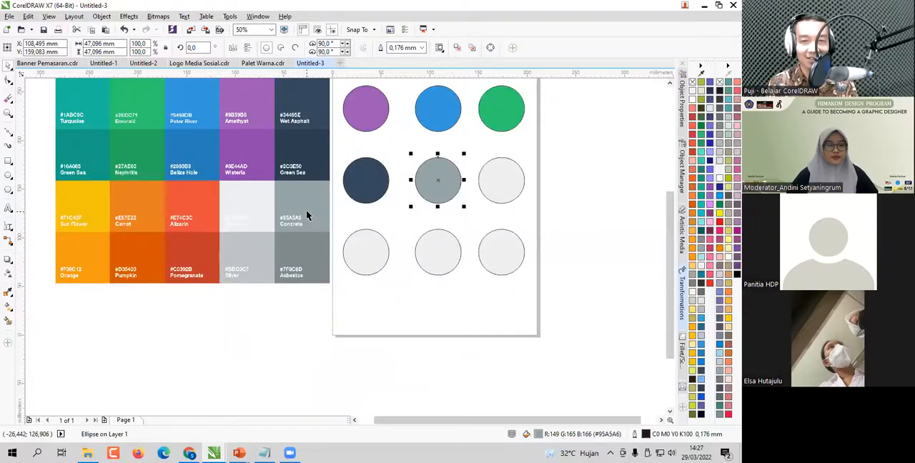